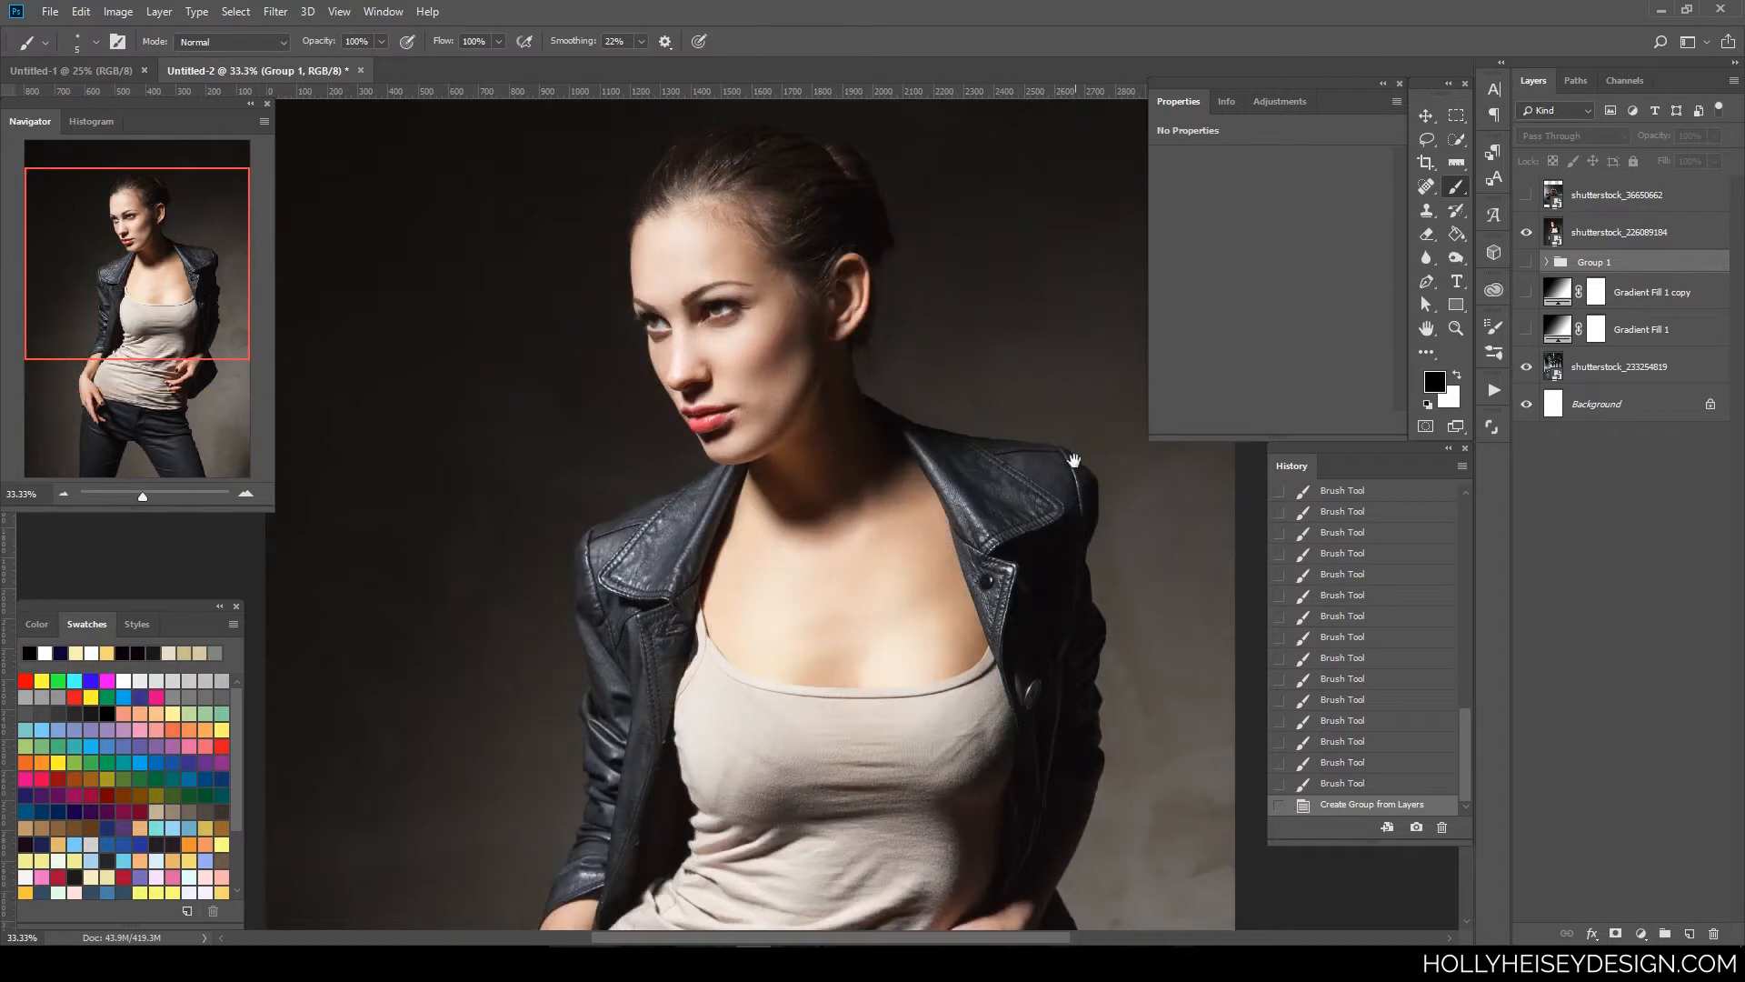
- Examine the edges of the woman's hair, ear, face and jacket against the dark background up close
left_click_drag(1079, 506, 1008, 645)
key("ctrl+plus")
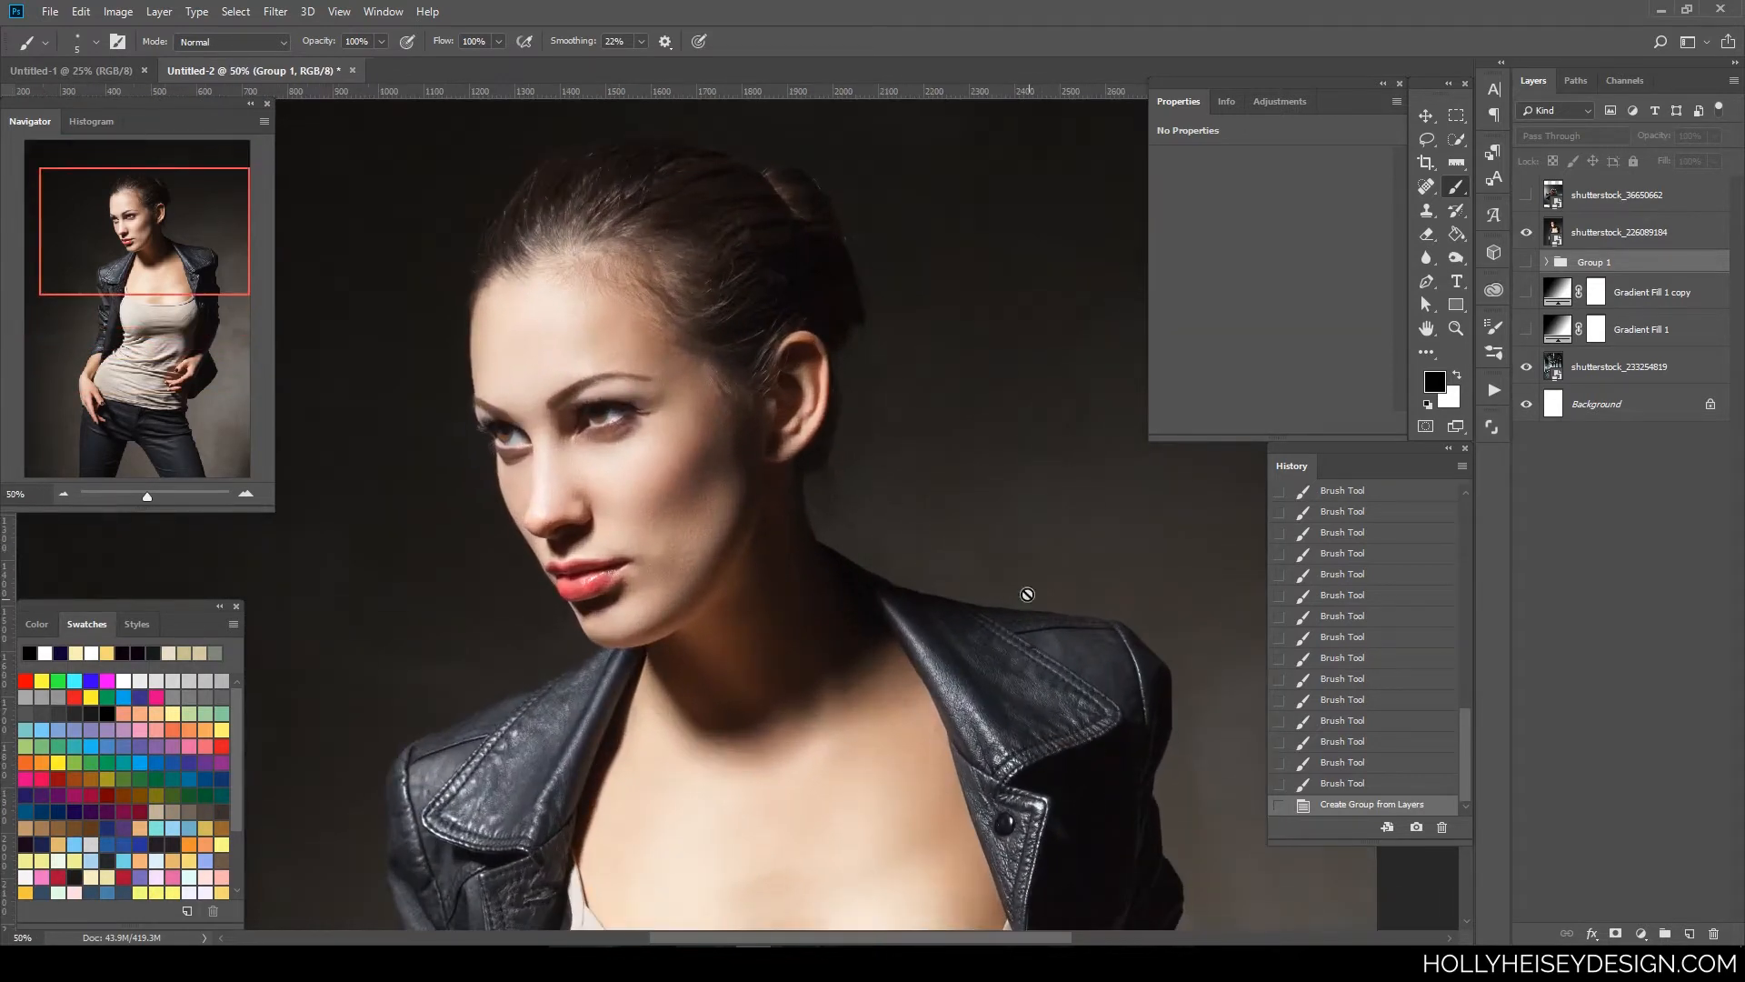
left_click_drag(941, 511, 978, 661)
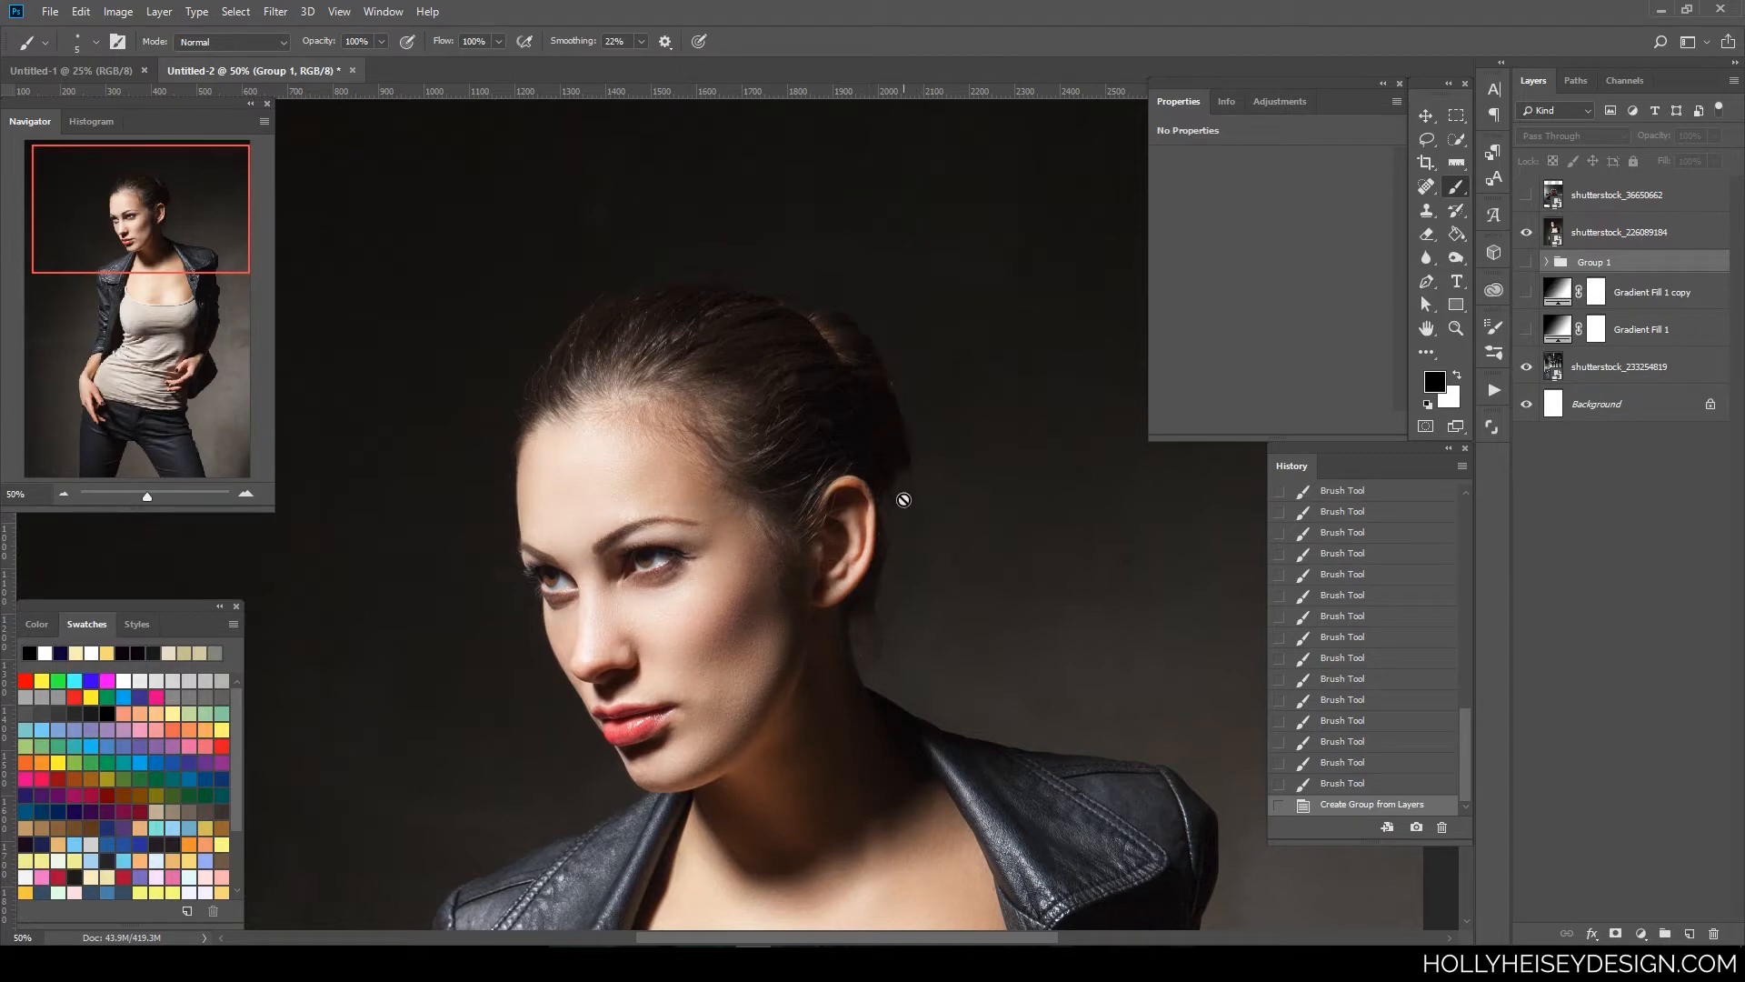
key("ctrl+plus")
left_click_drag(1021, 358, 1102, 576)
key("ctrl+plus")
left_click_drag(973, 467, 982, 531)
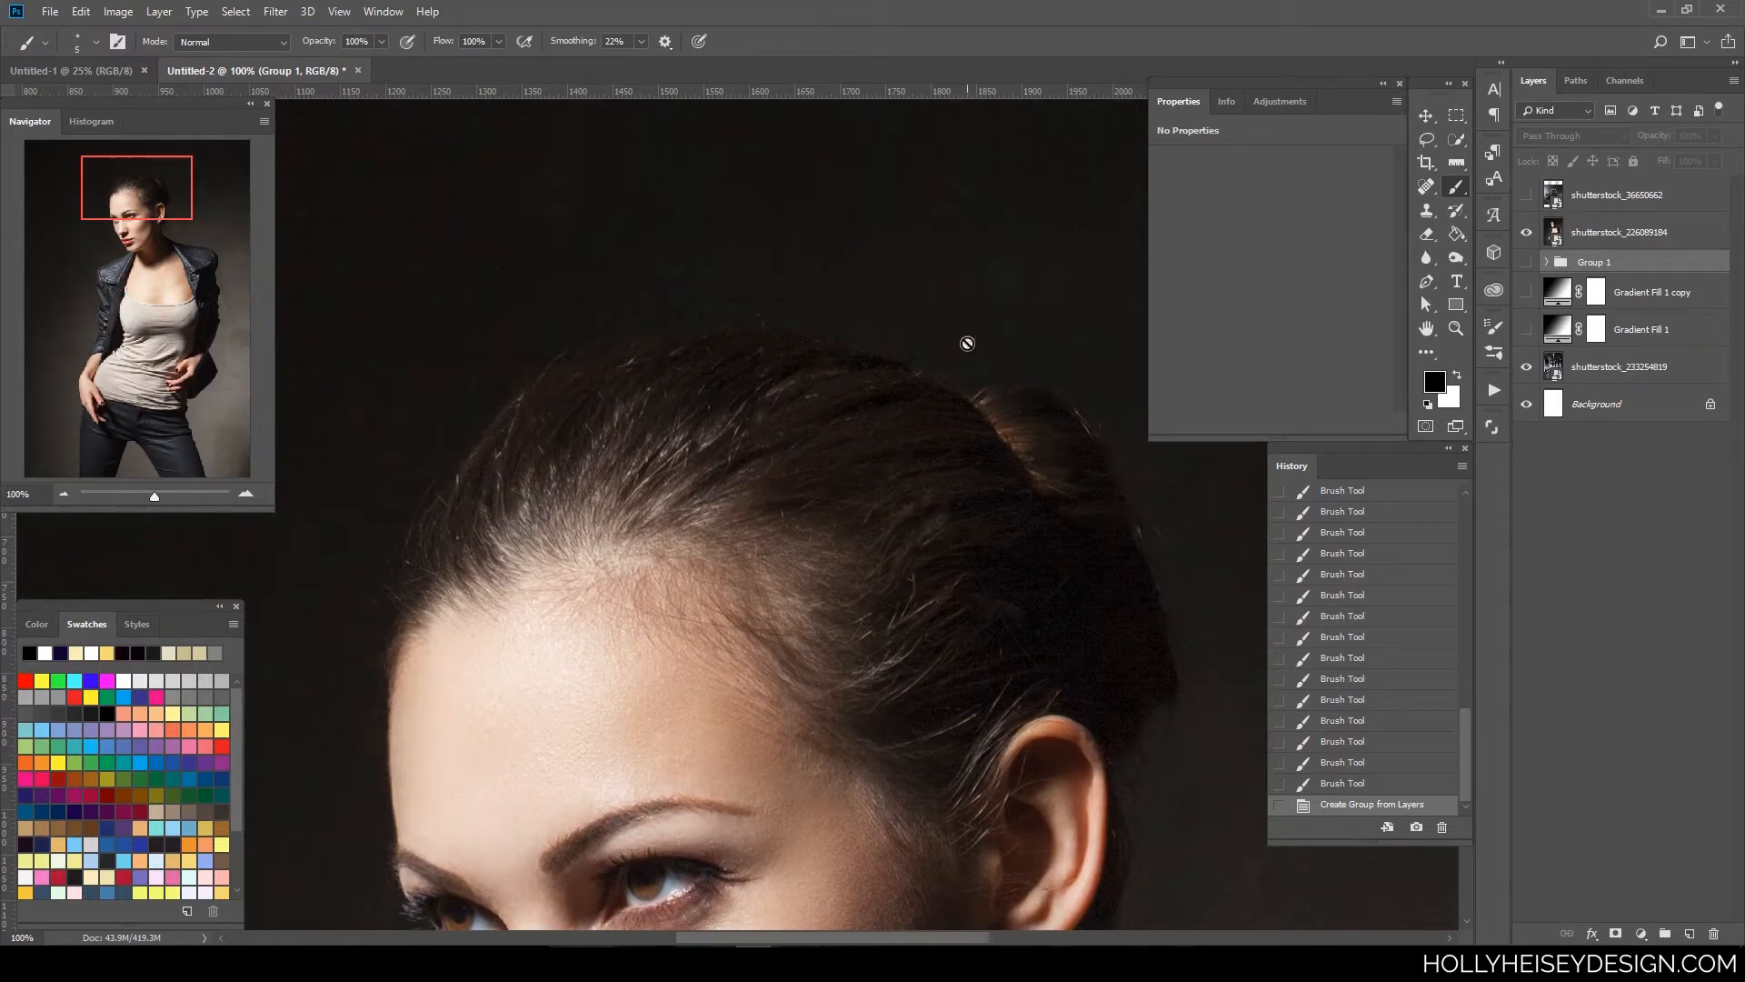
left_click_drag(1172, 725, 997, 615)
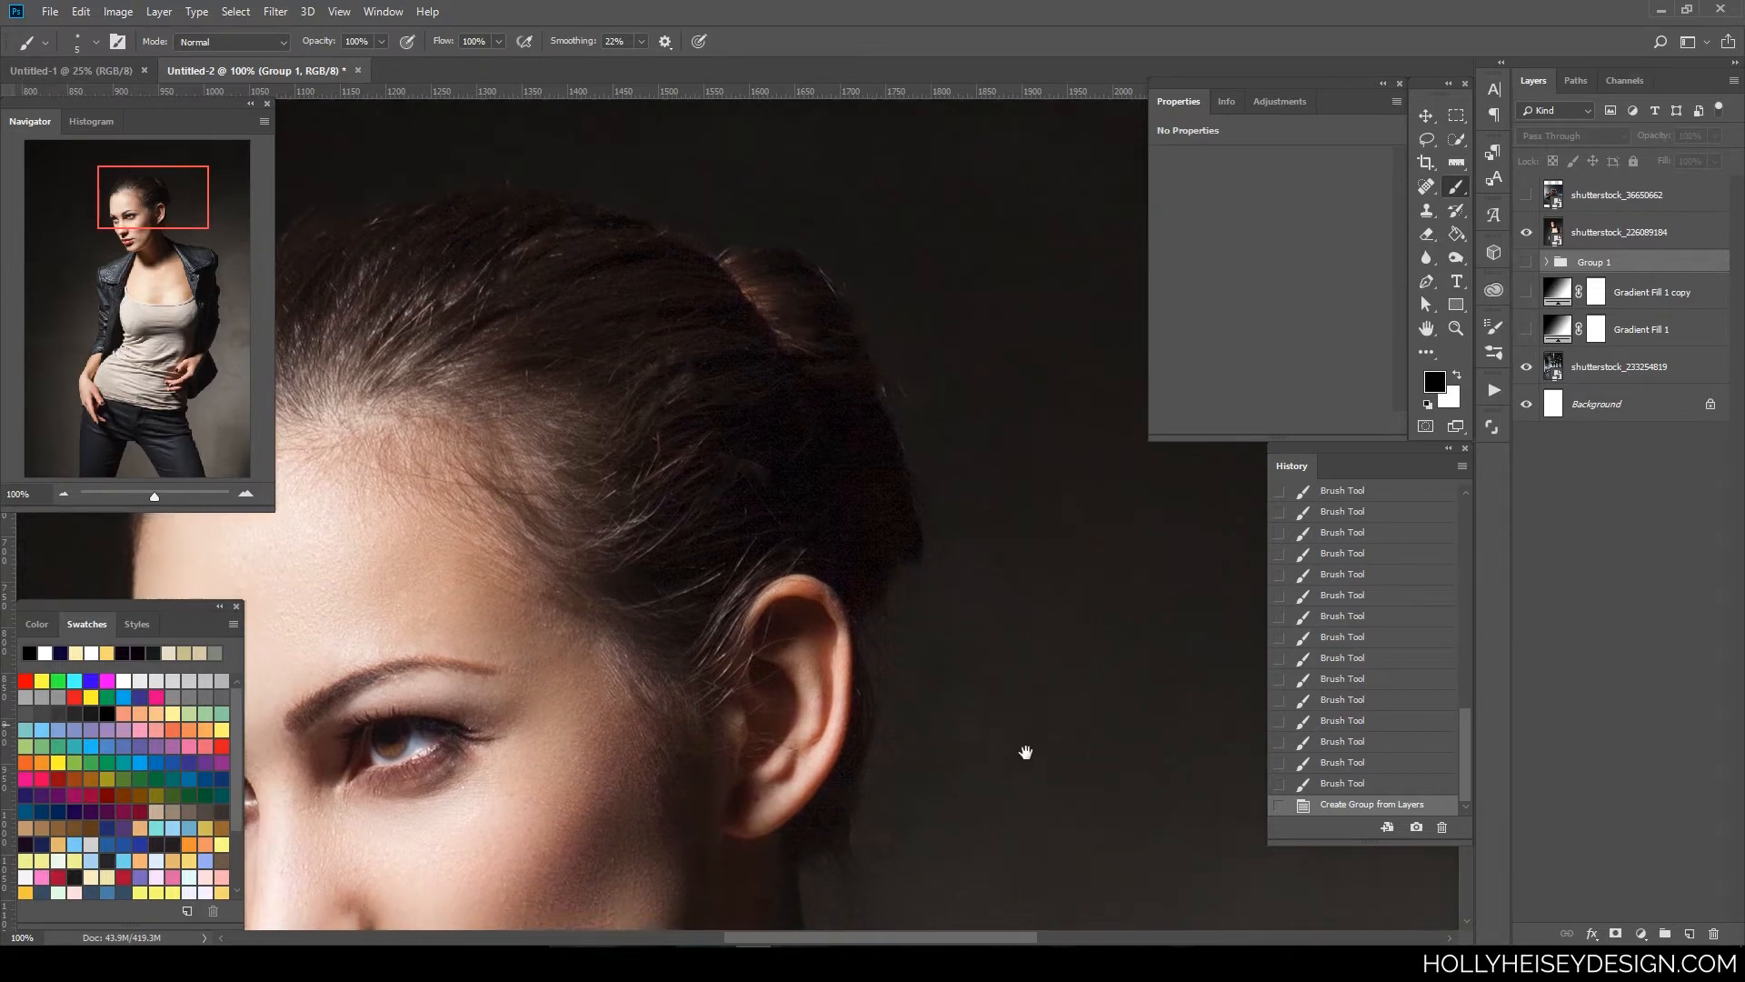
left_click_drag(1025, 752, 1045, 823)
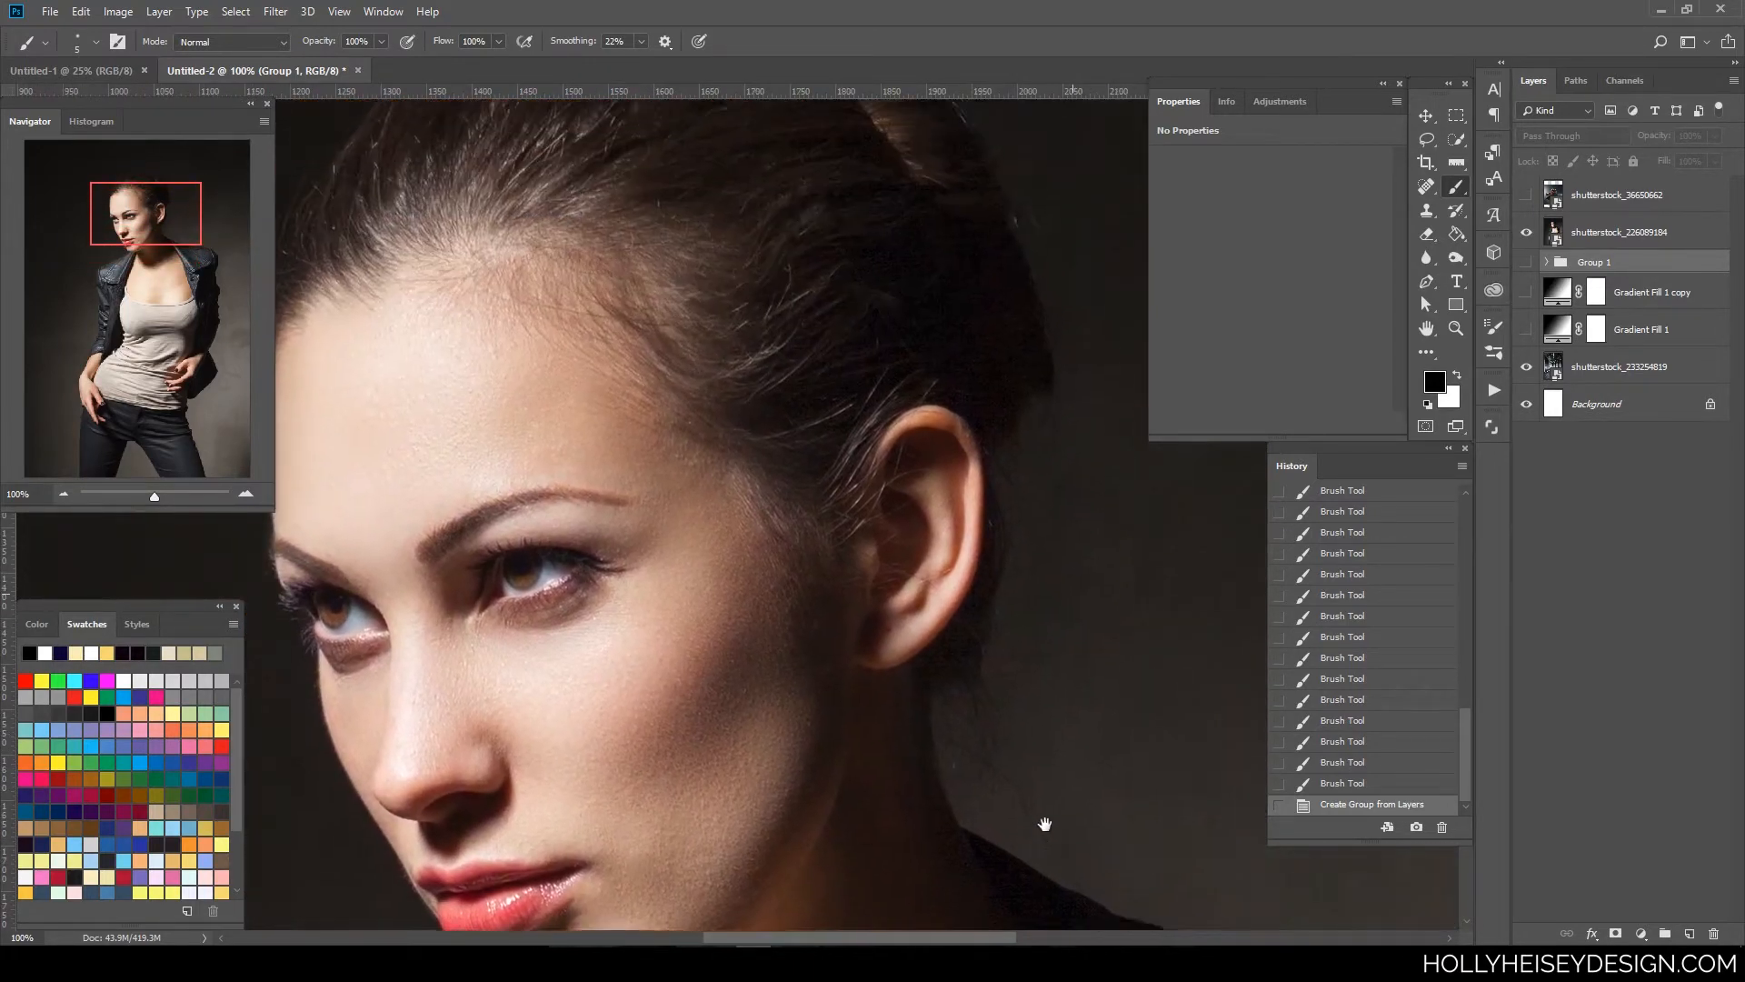
key("ctrl+minus")
left_click_drag(1044, 740, 1007, 689)
mouse_move(880, 729)
left_mouse_down()
mouse_move(966, 499)
mouse_move(951, 728)
mouse_move(900, 459)
mouse_move(853, 732)
mouse_move(900, 573)
mouse_move(871, 787)
mouse_move(824, 852)
left_mouse_up()
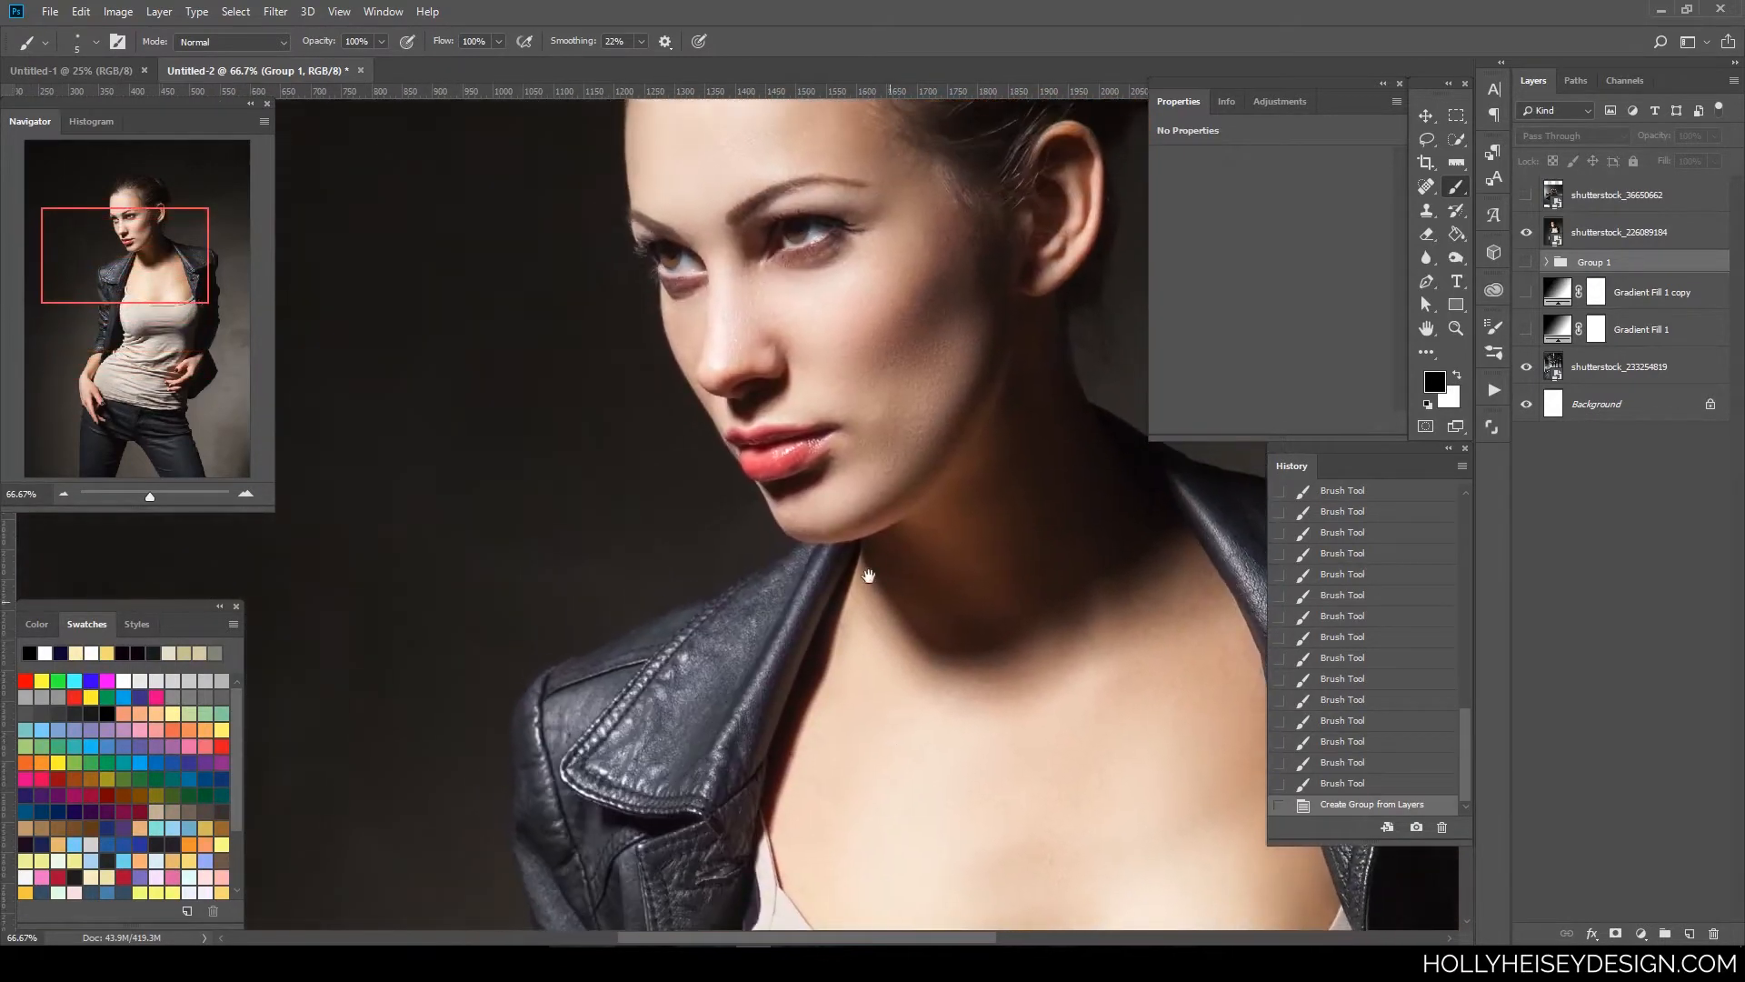
mouse_move(829, 471)
left_mouse_down()
mouse_move(888, 637)
mouse_move(957, 689)
left_mouse_up()
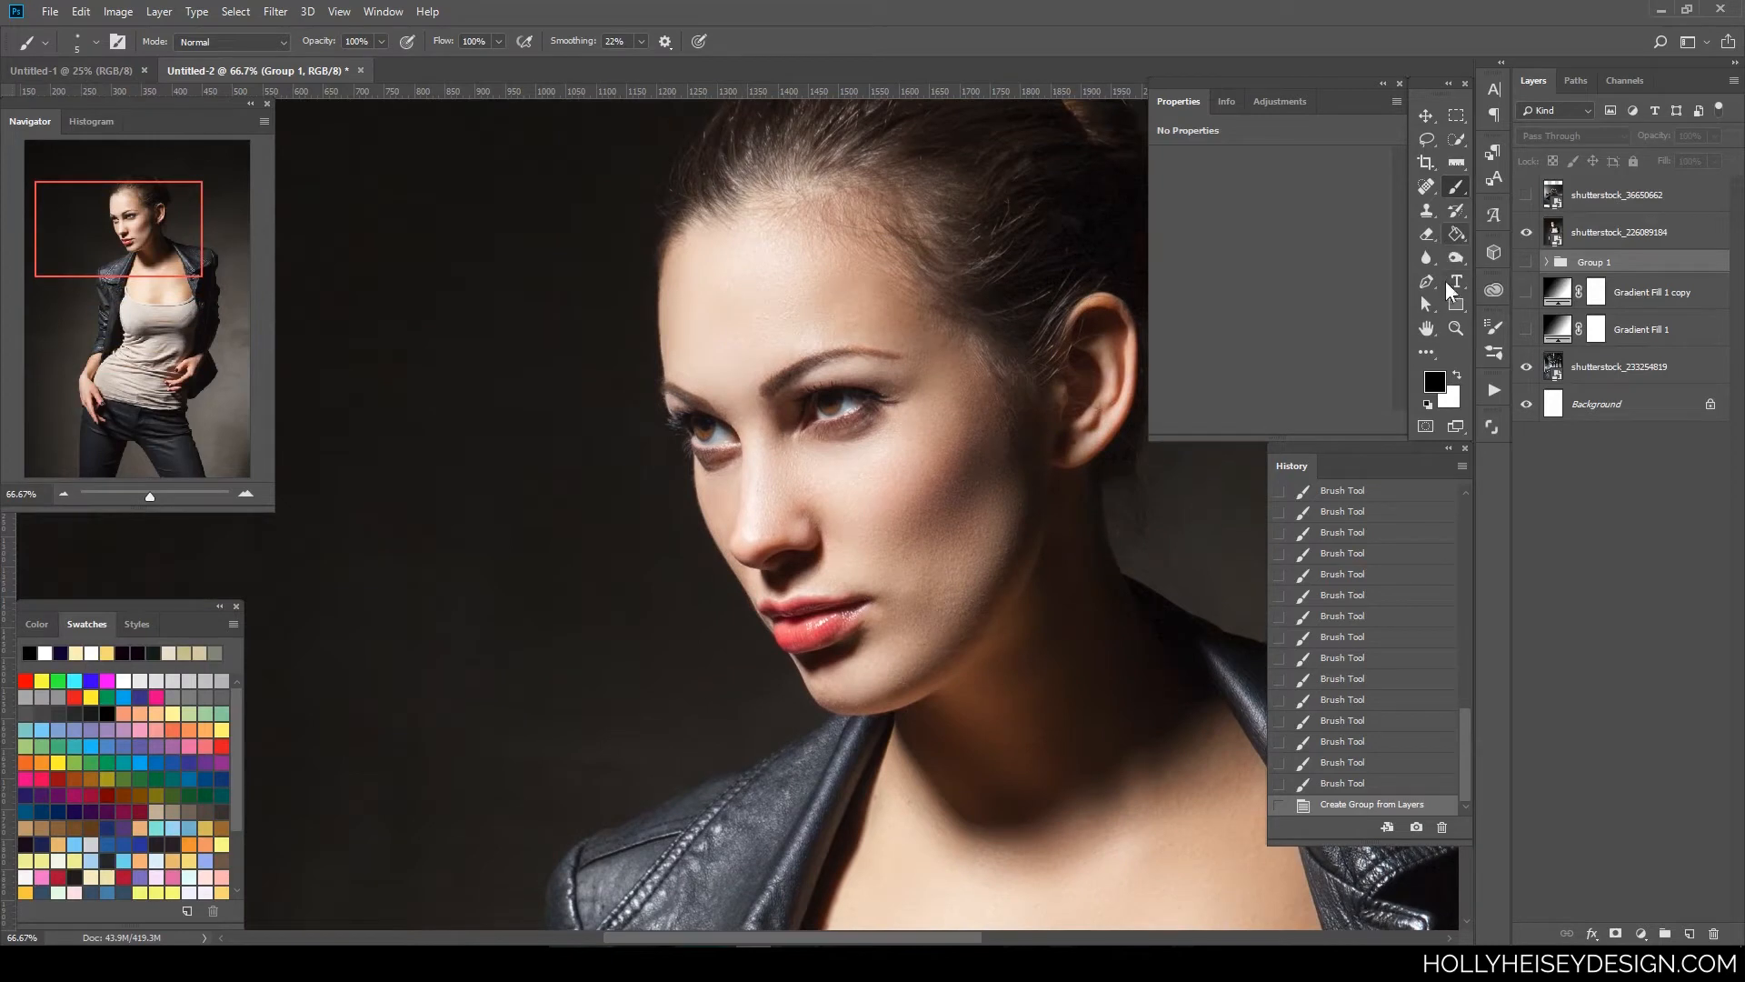
- Select the shutterstock_226089184 layer and start a Pen tool path at the forehead's outer edge near the hairline
left_click(1426, 282)
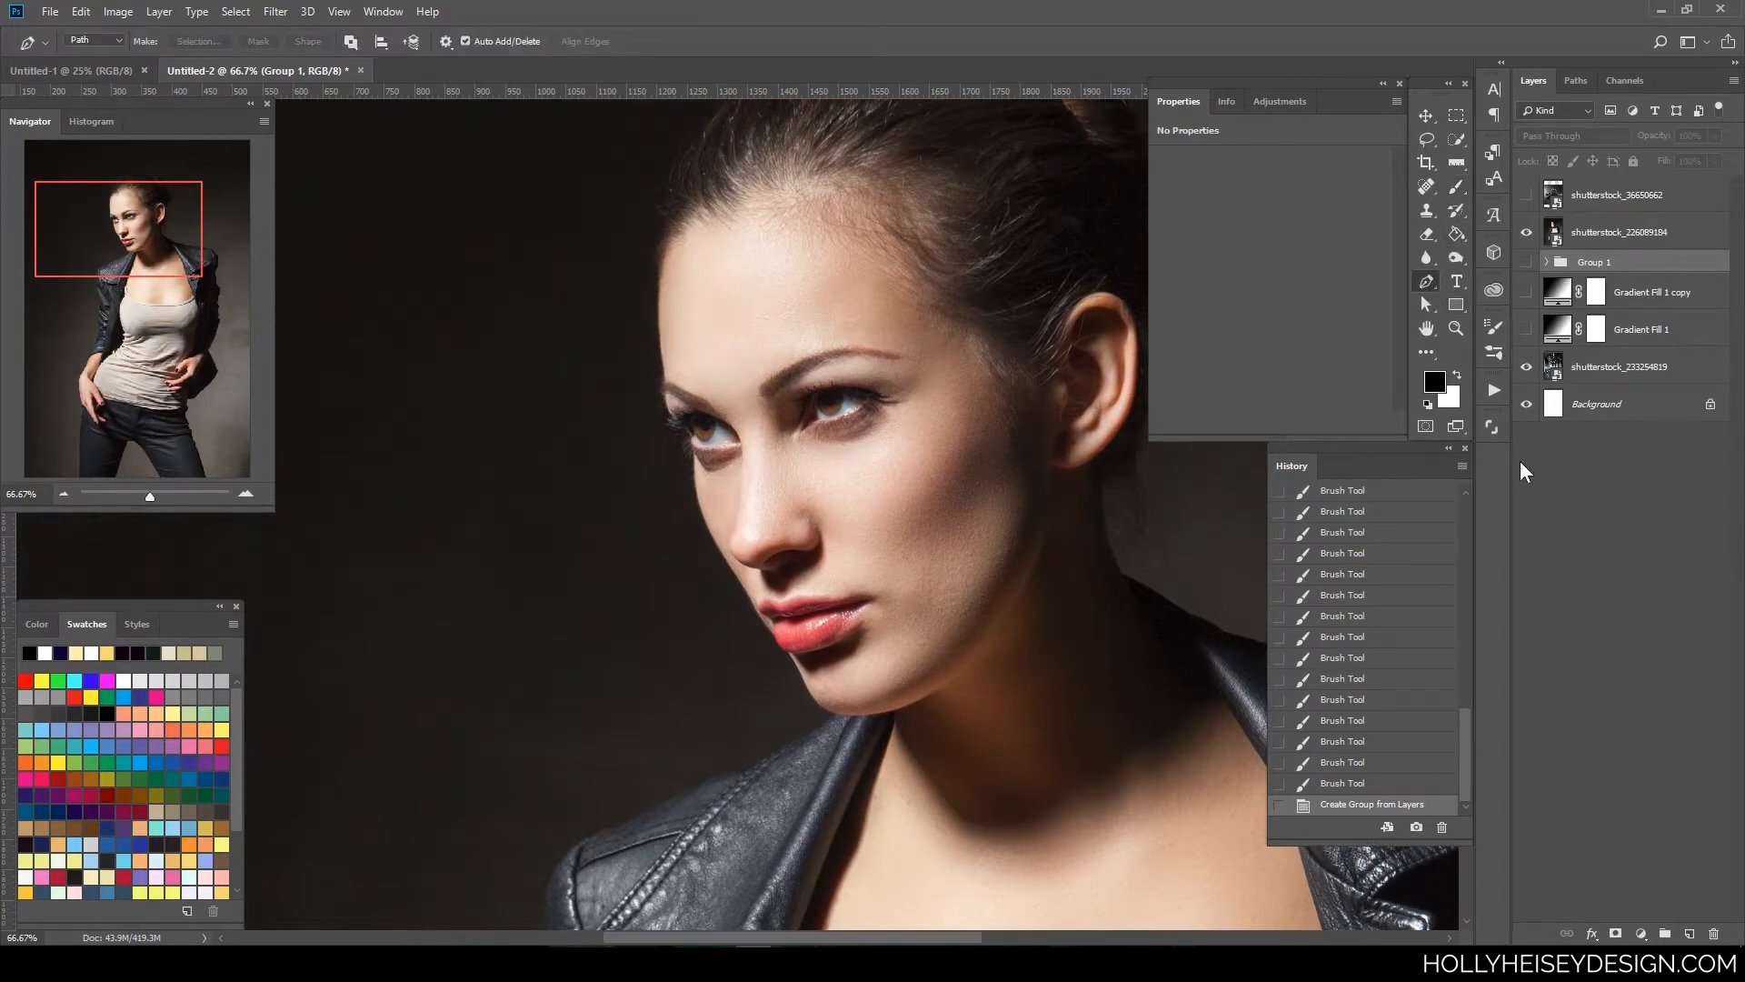
left_click(1597, 234)
key("ctrl+plus")
left_click_drag(850, 450, 857, 536)
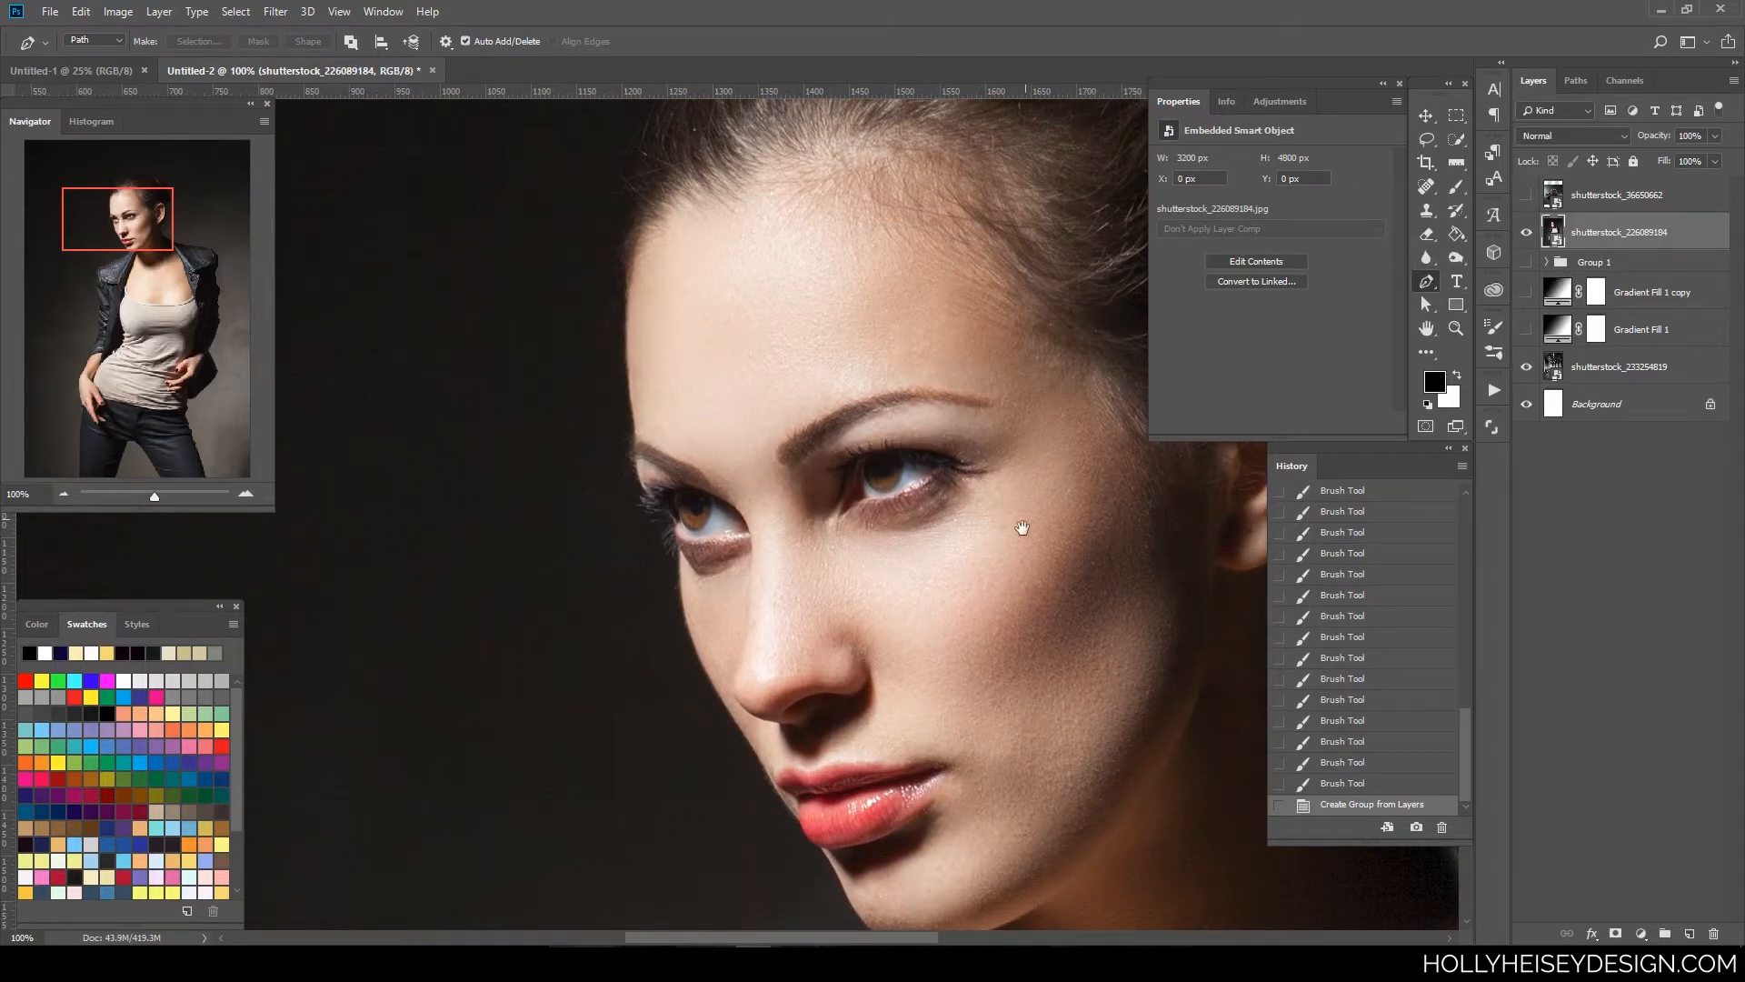
left_click_drag(1017, 621, 802, 161)
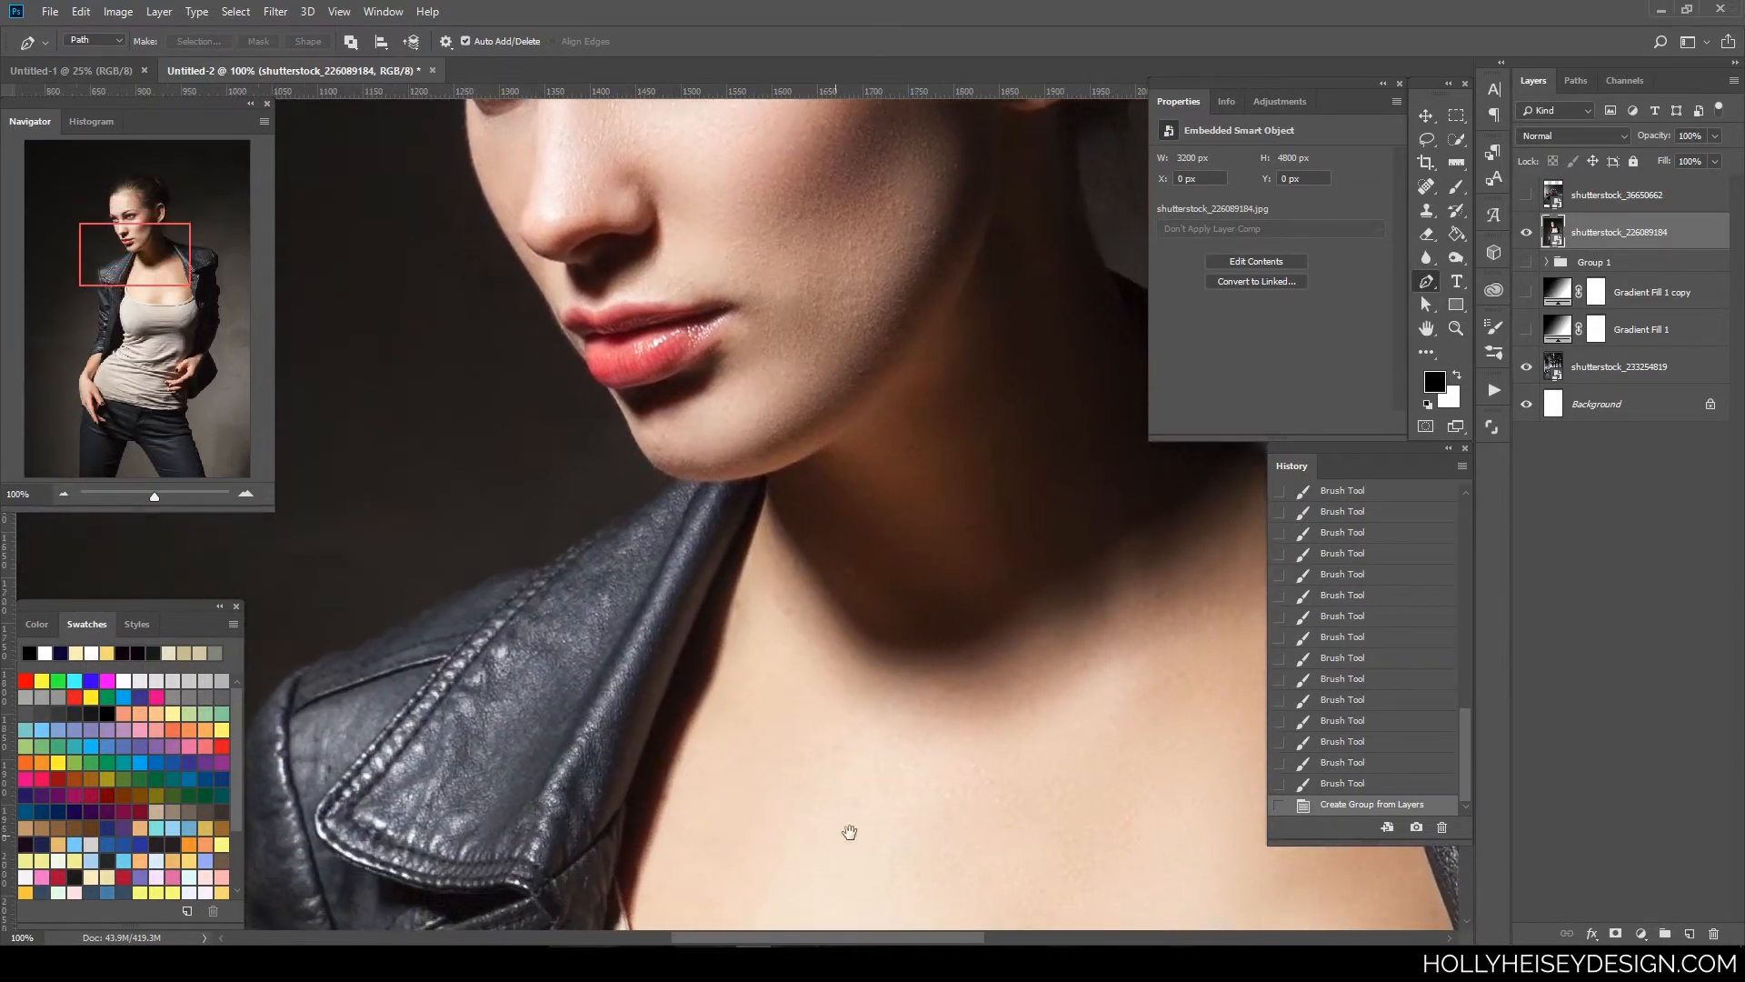
left_click_drag(828, 412, 950, 662)
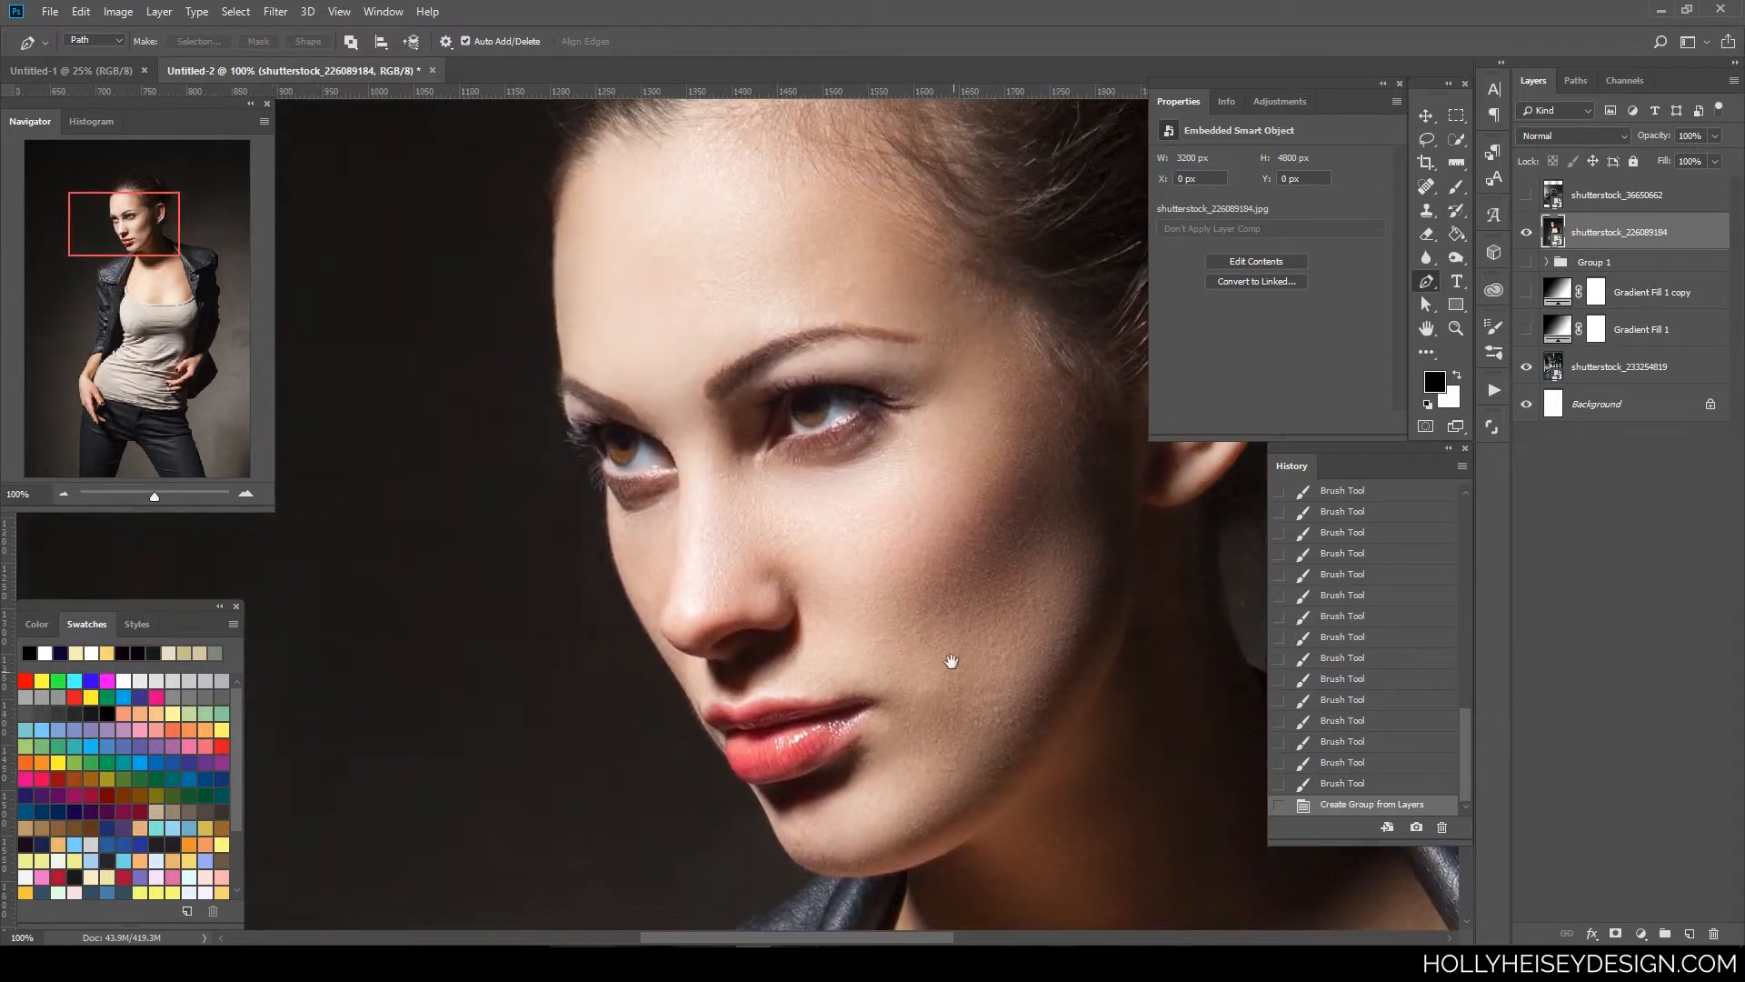
left_click_drag(856, 413, 873, 450)
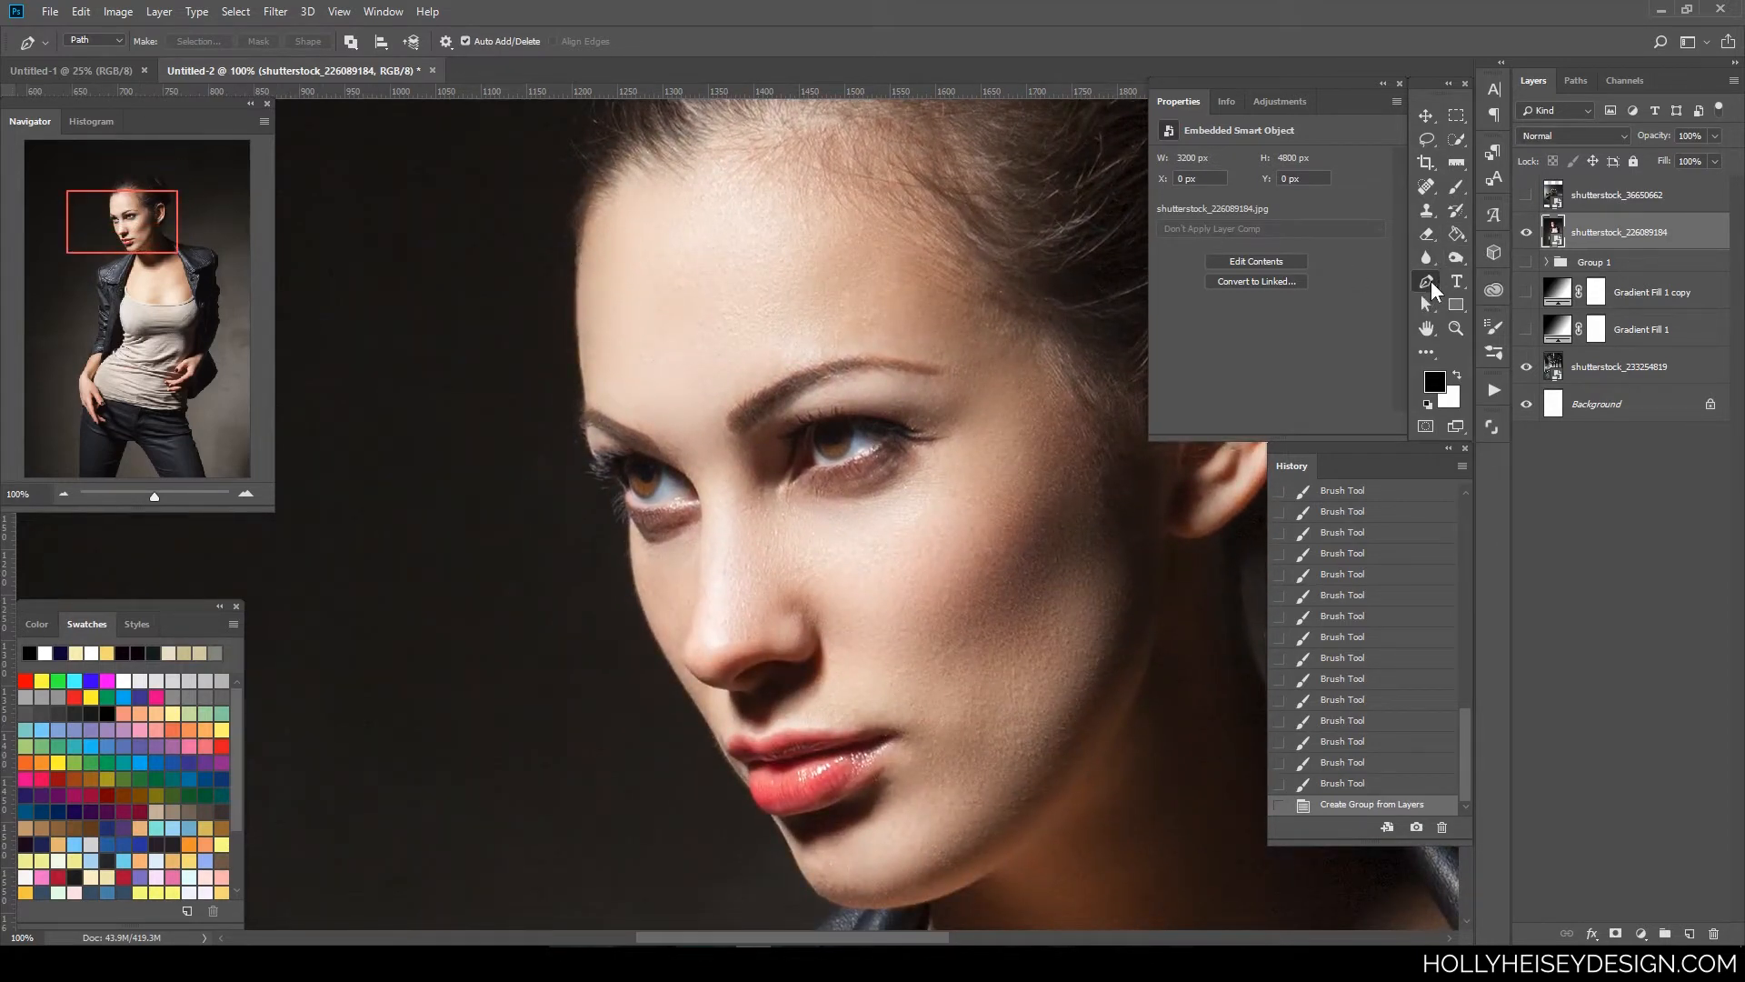
left_click(579, 230)
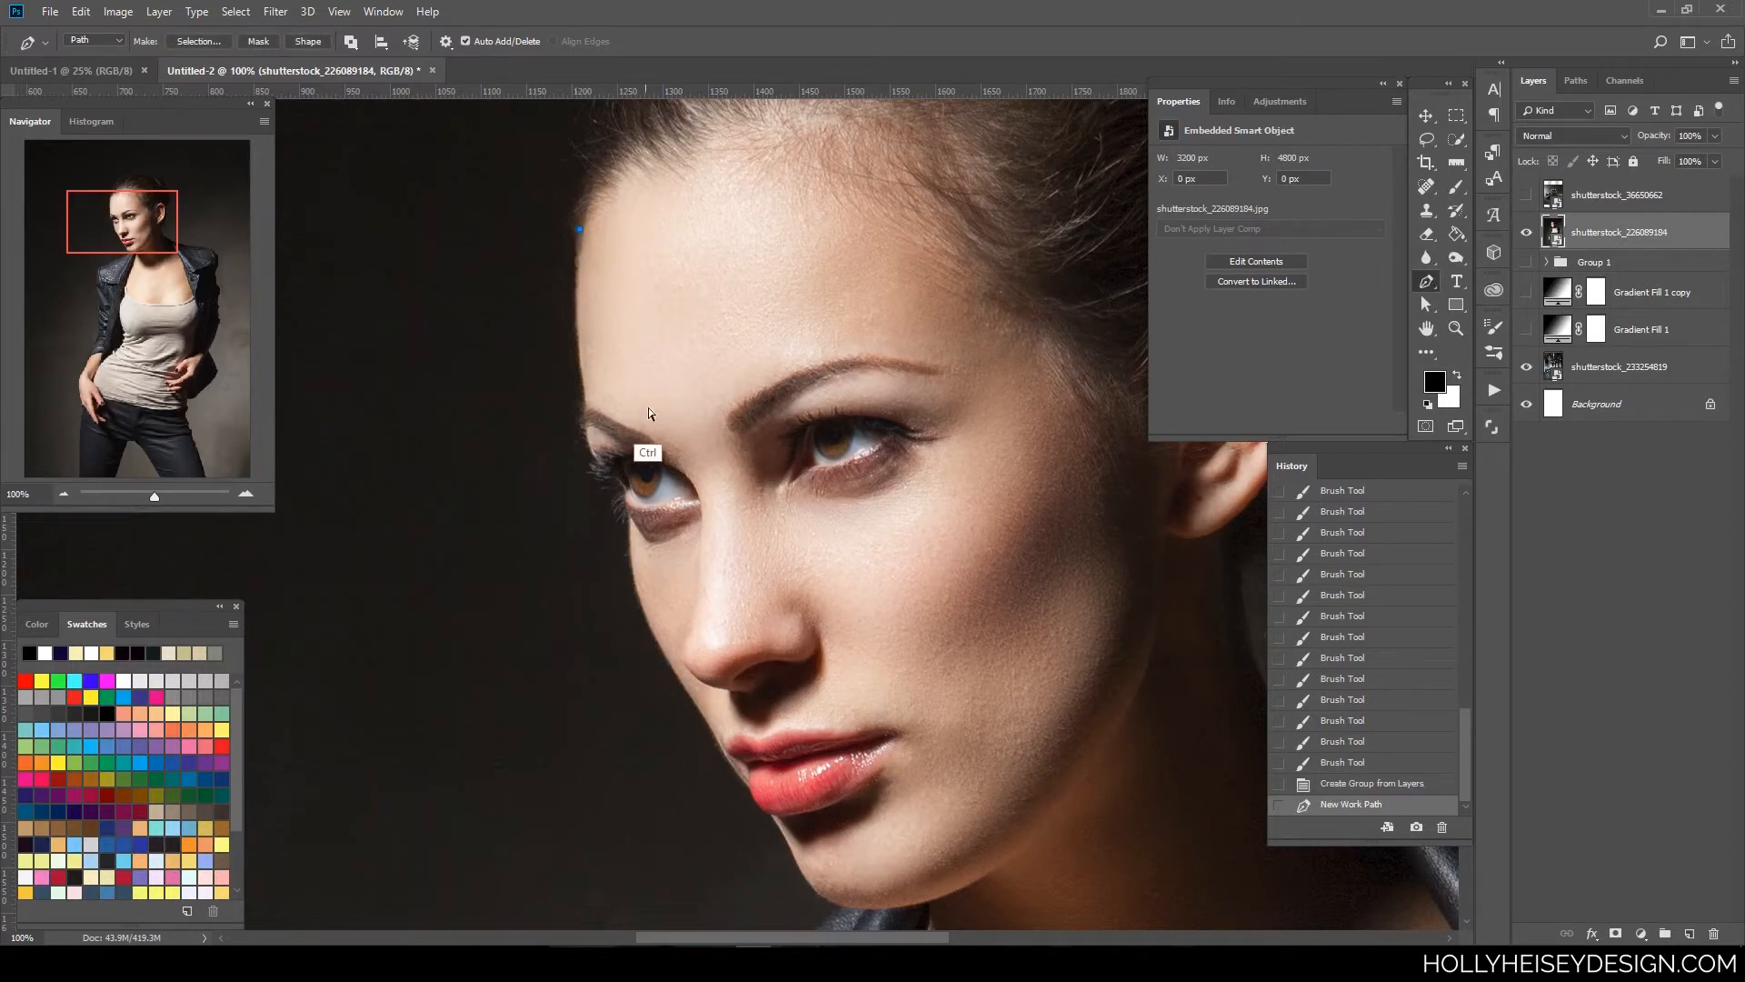
key("ctrl+plus")
key("ctrl+minus")
left_click_drag(717, 388, 741, 414)
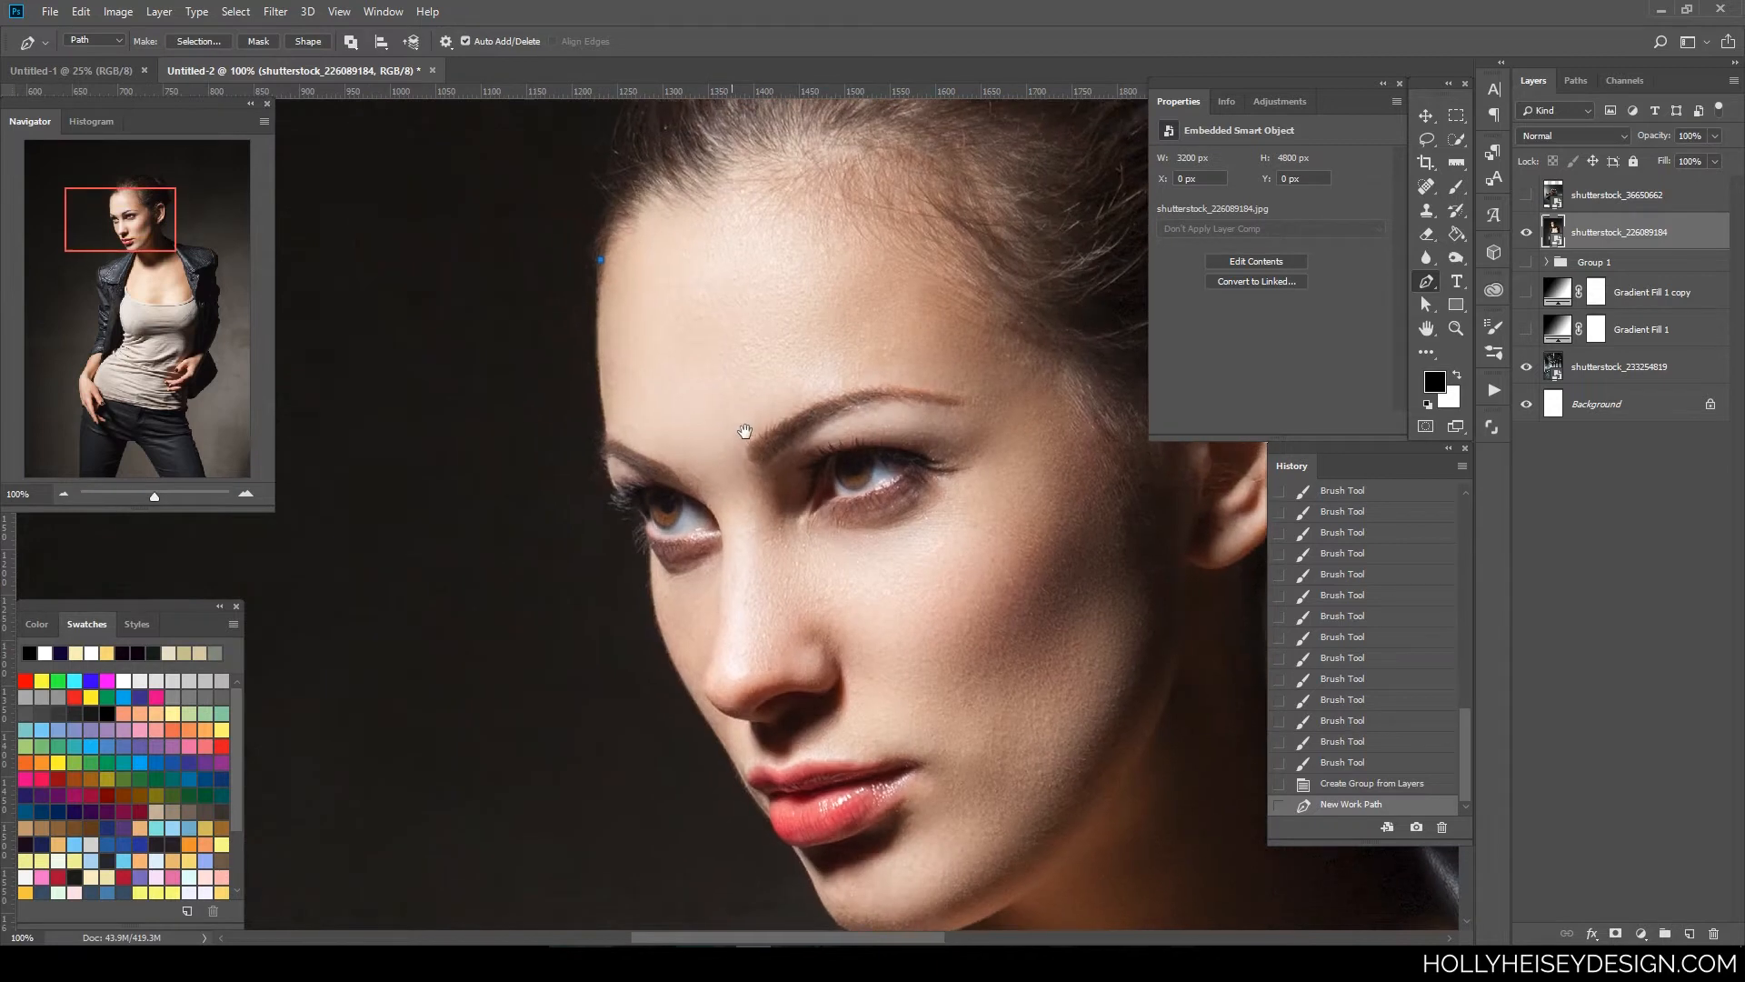
- Trace the upper forehead's outer edge with closely spaced anchor points, undoing the one placed too far down near the eyebrow
left_click(599, 273)
left_click(597, 289)
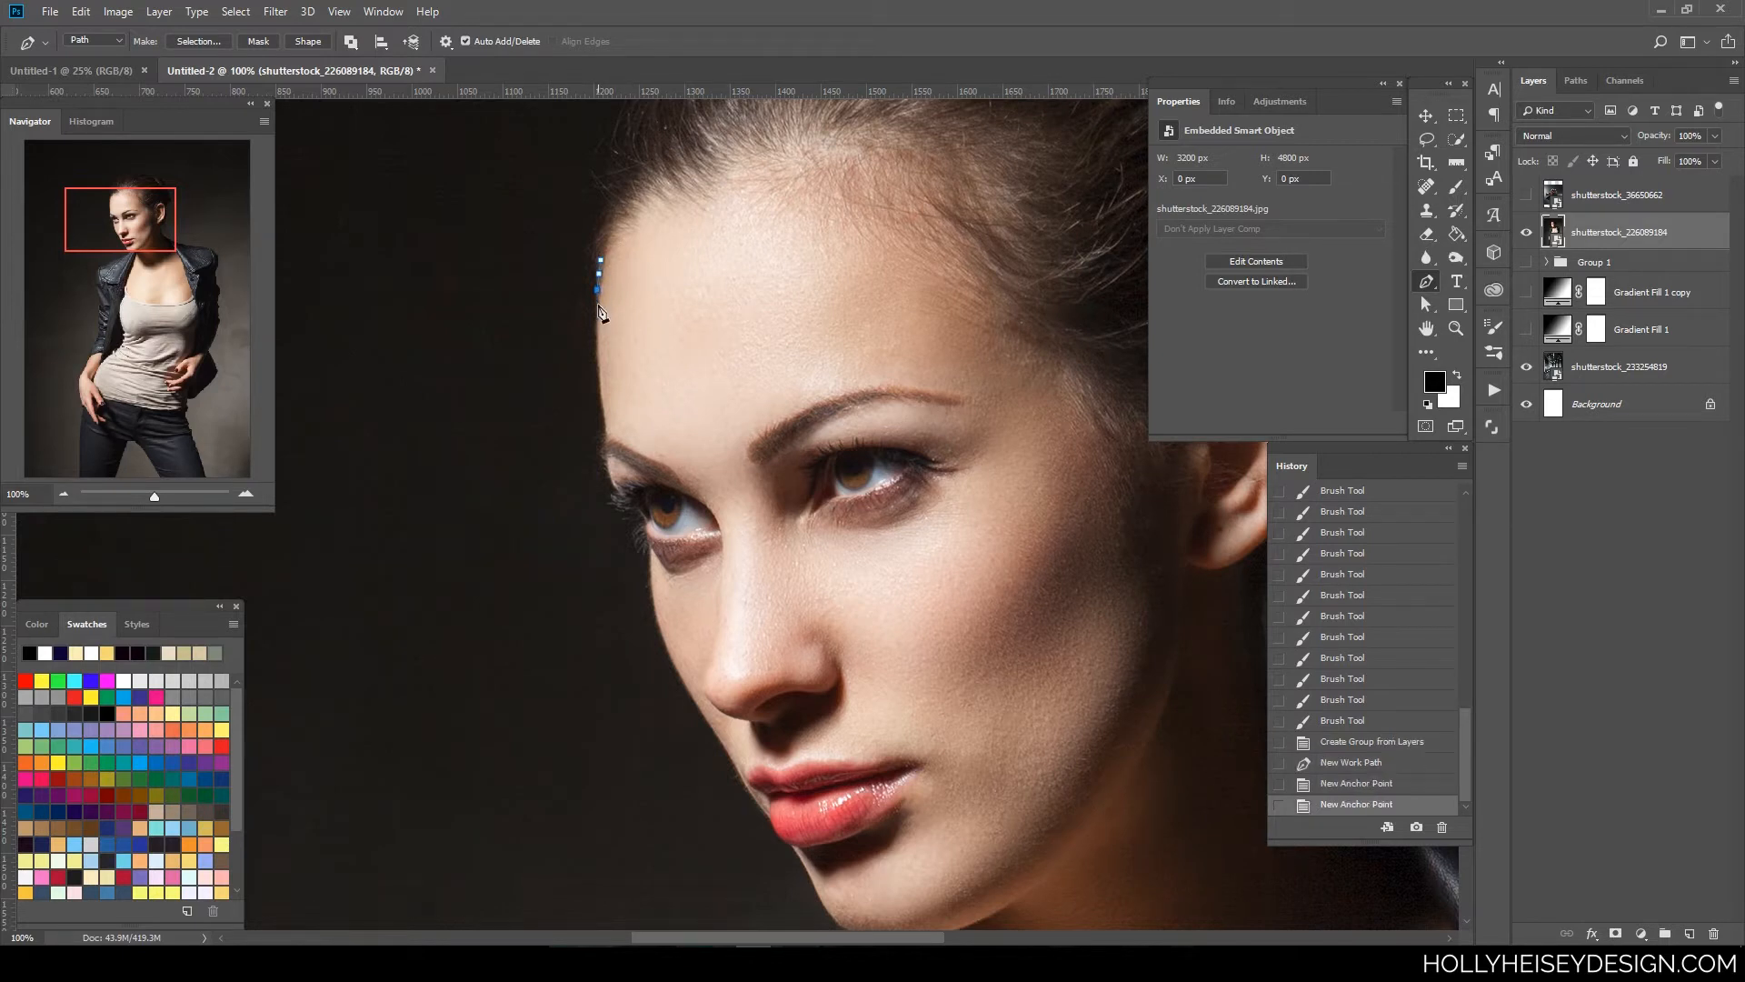
left_click(597, 307)
left_click(598, 326)
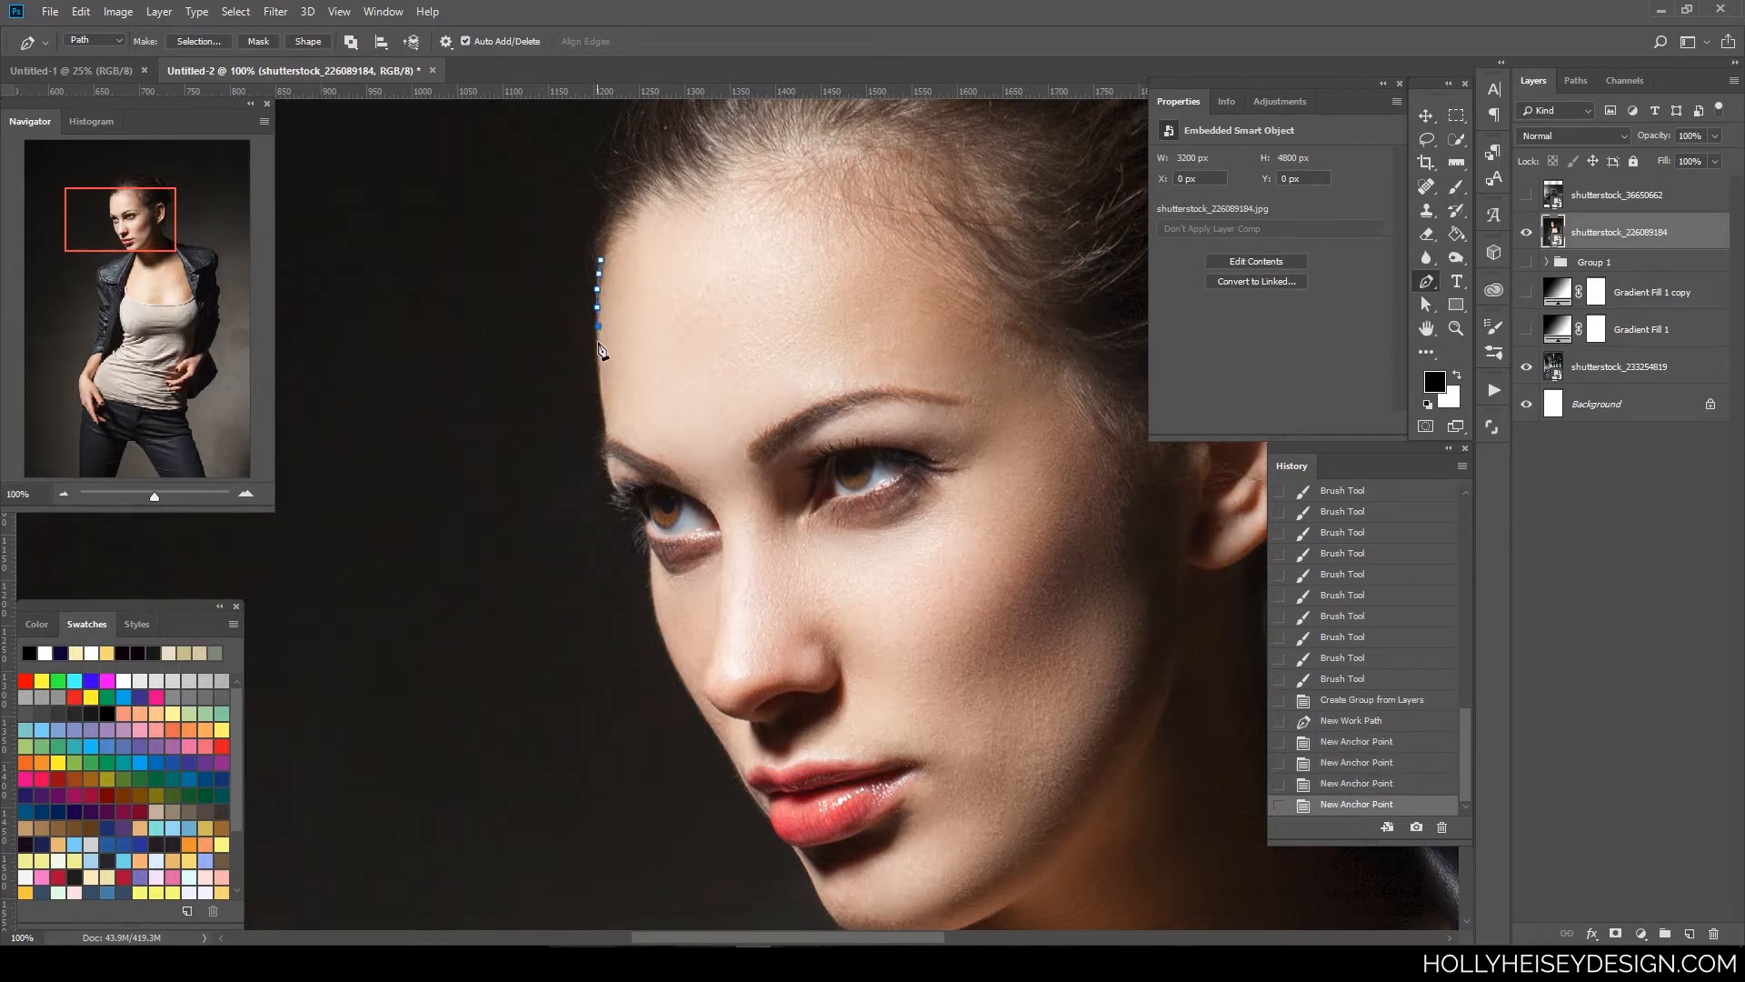
left_click(599, 345)
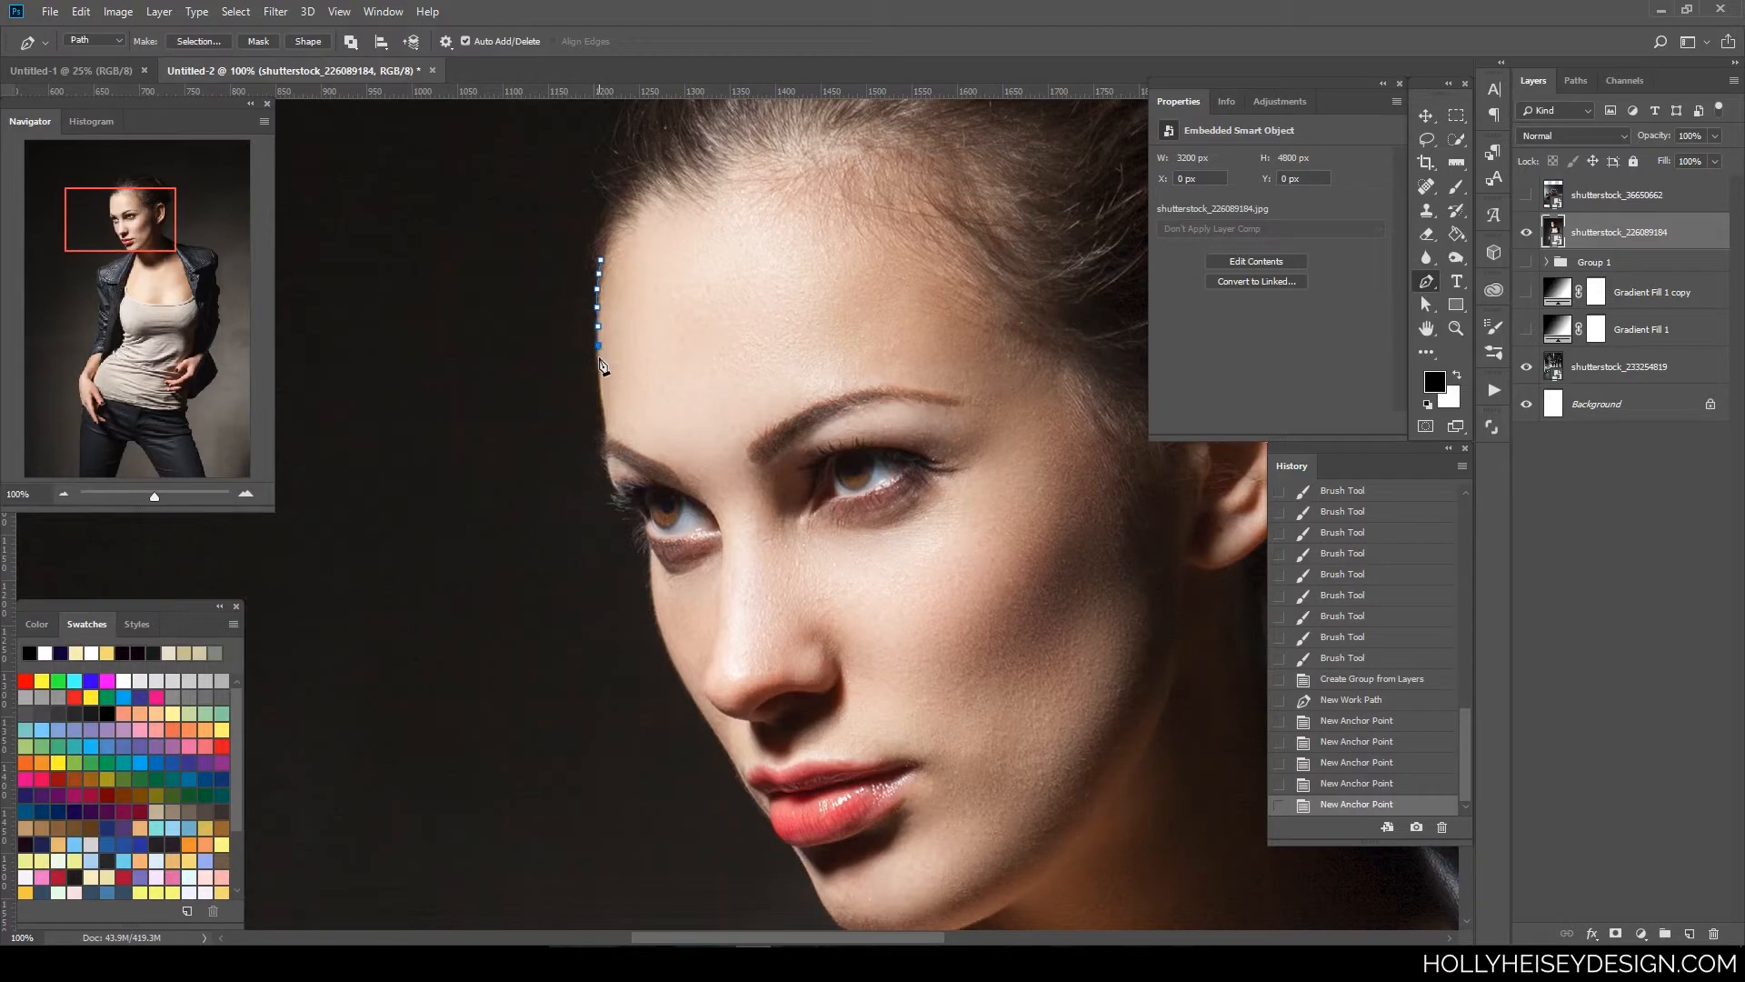
left_click(607, 434)
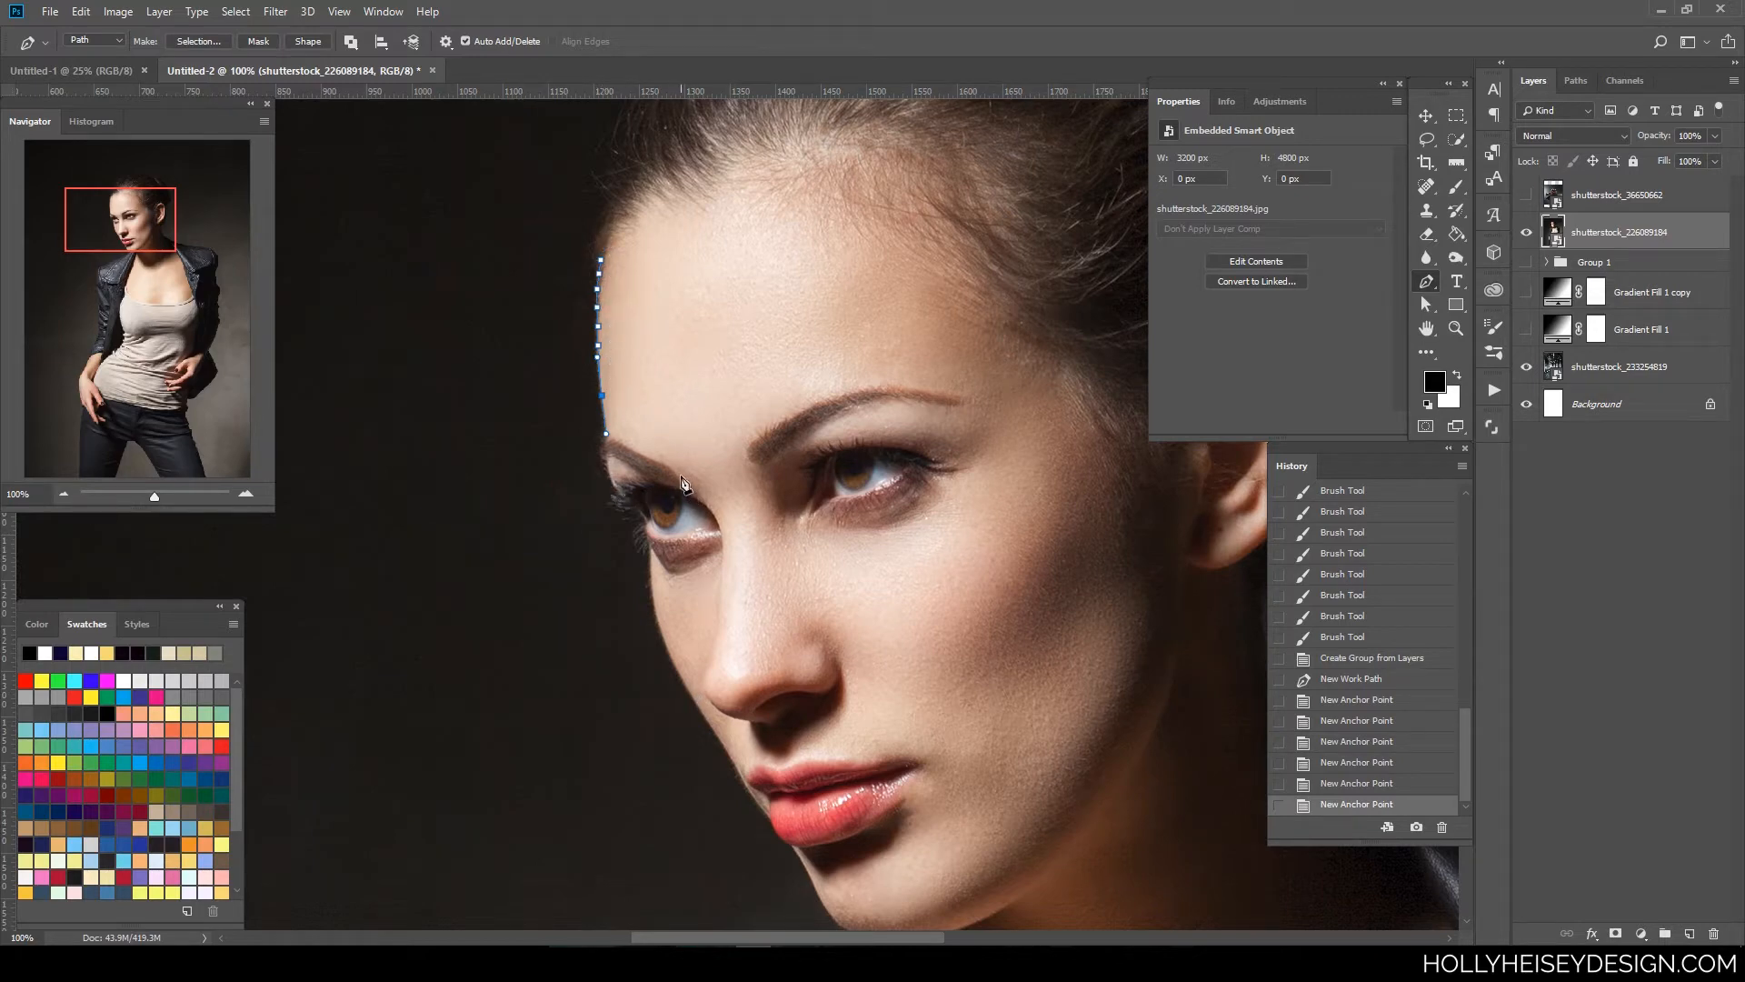
key("ctrl+z")
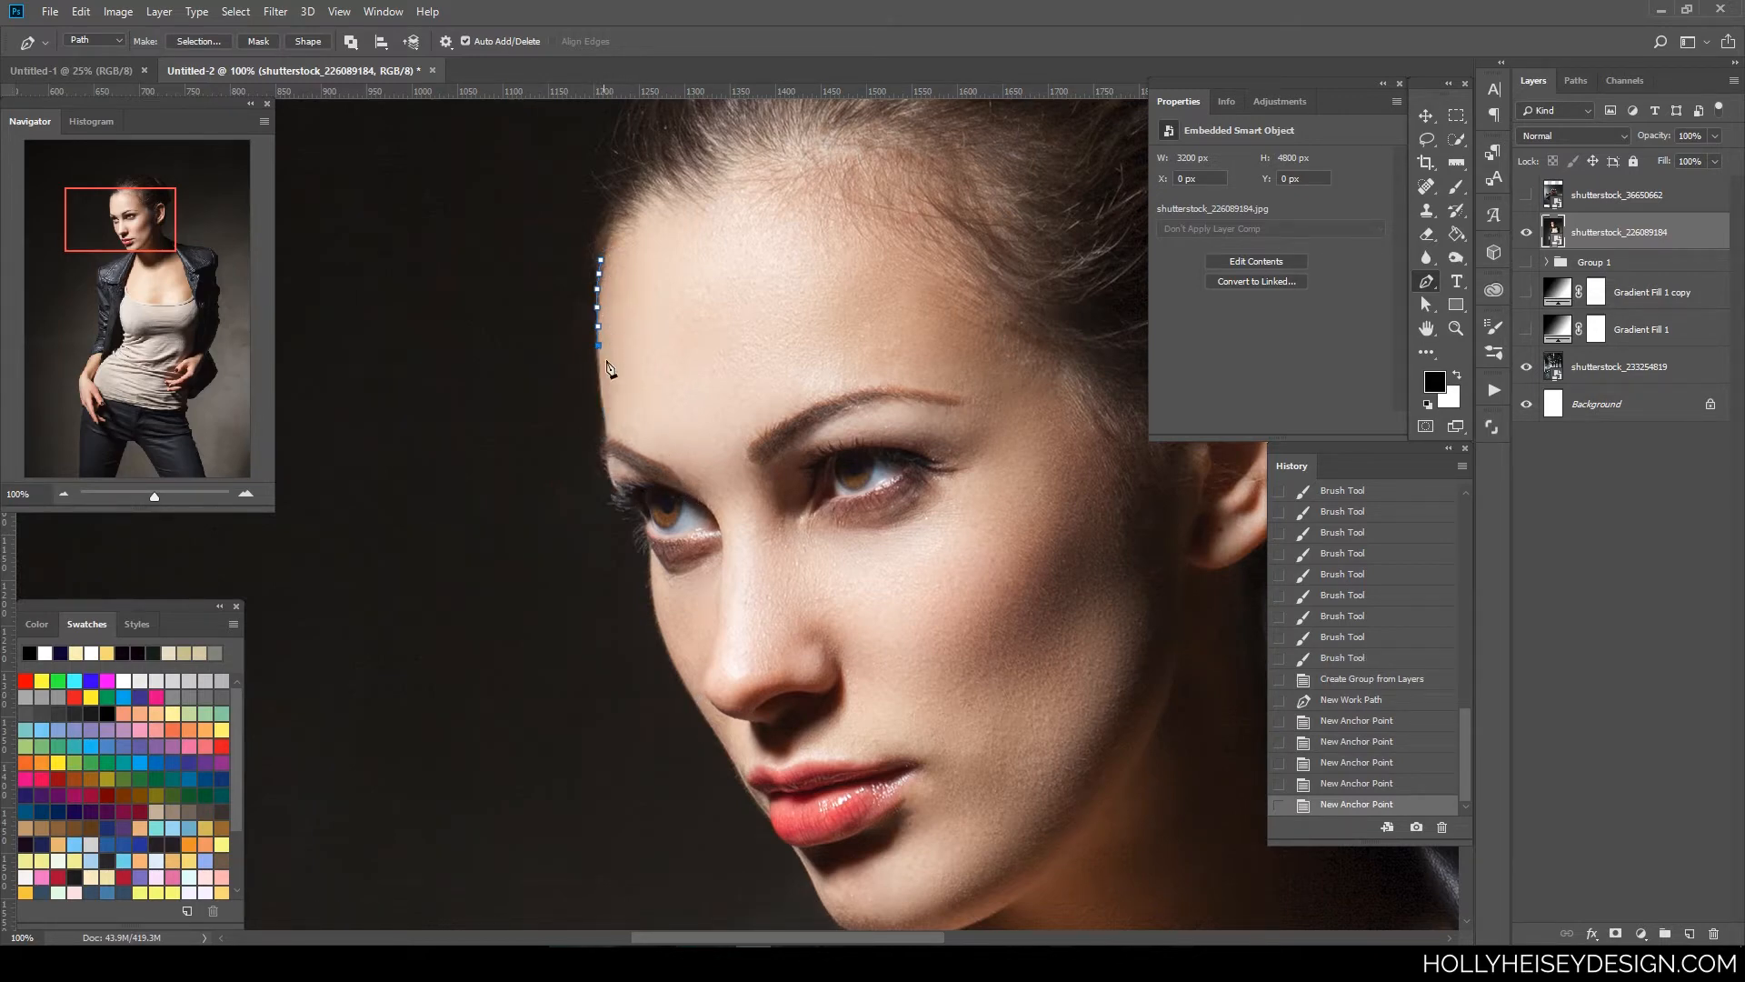
- Continue the path down the lower forehead's edge to just above the eyebrow with closely spaced anchor points
key("ctrl+plus")
left_click_drag(615, 351, 751, 422)
left_click(590, 258)
left_click(591, 270)
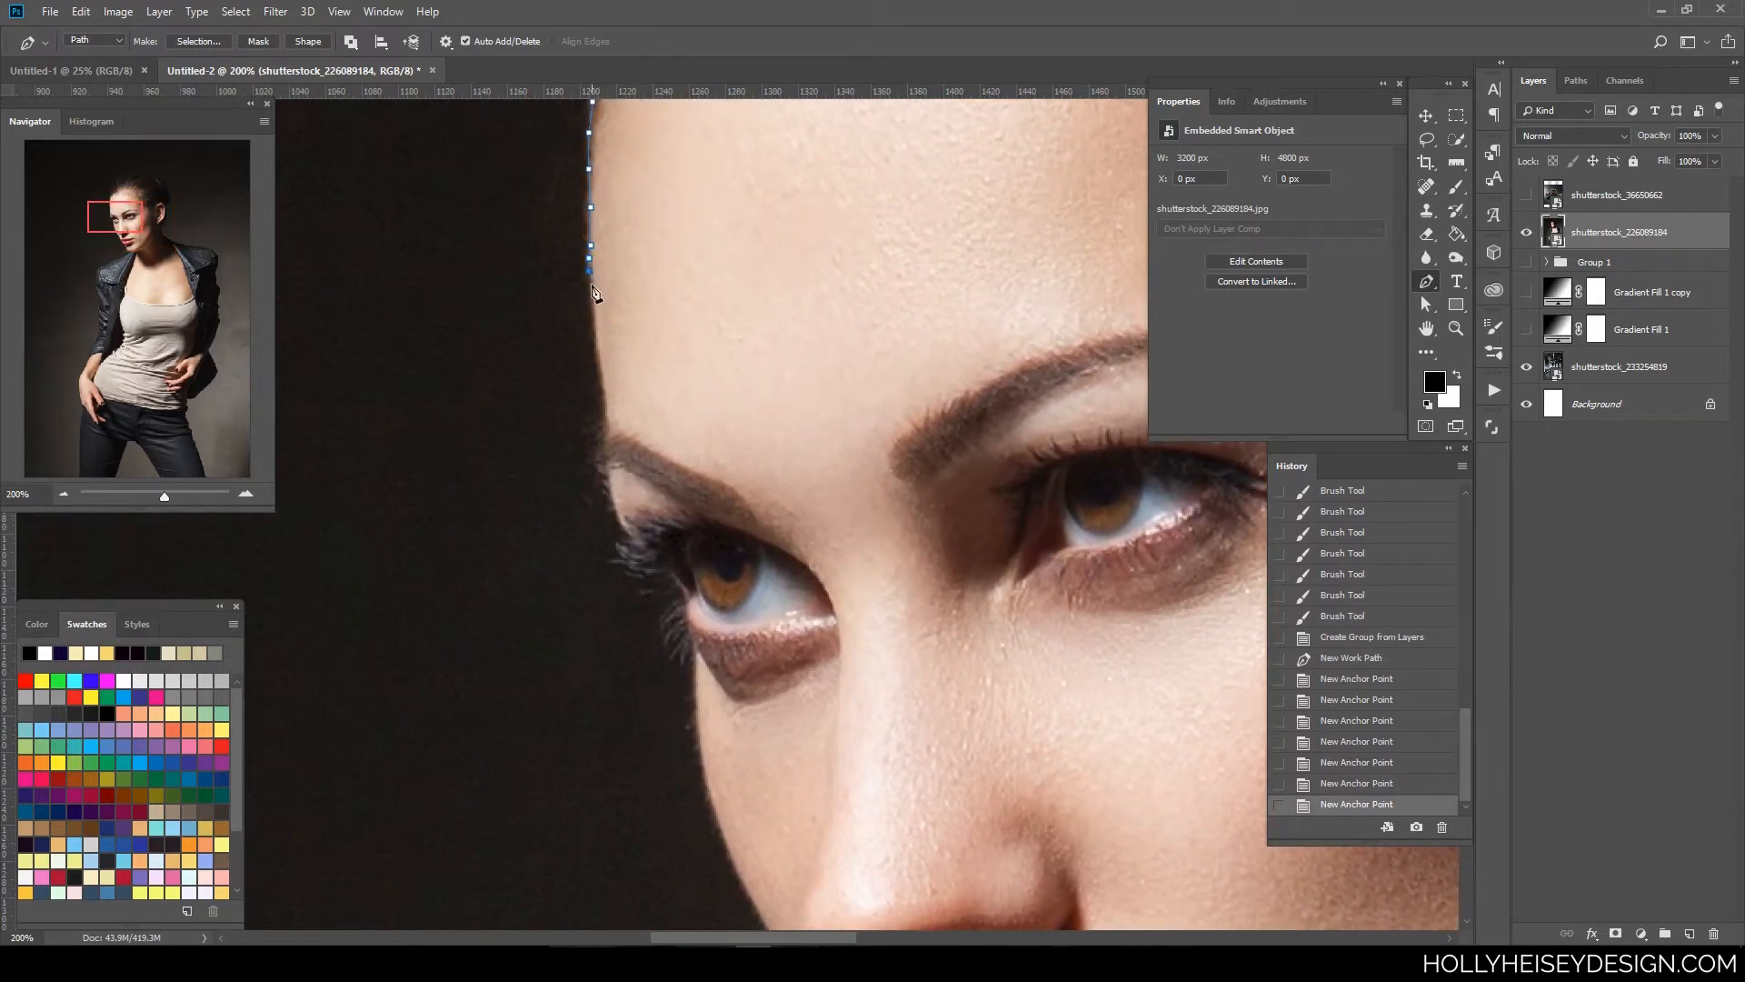
left_click(592, 283)
left_click(594, 301)
left_click(595, 319)
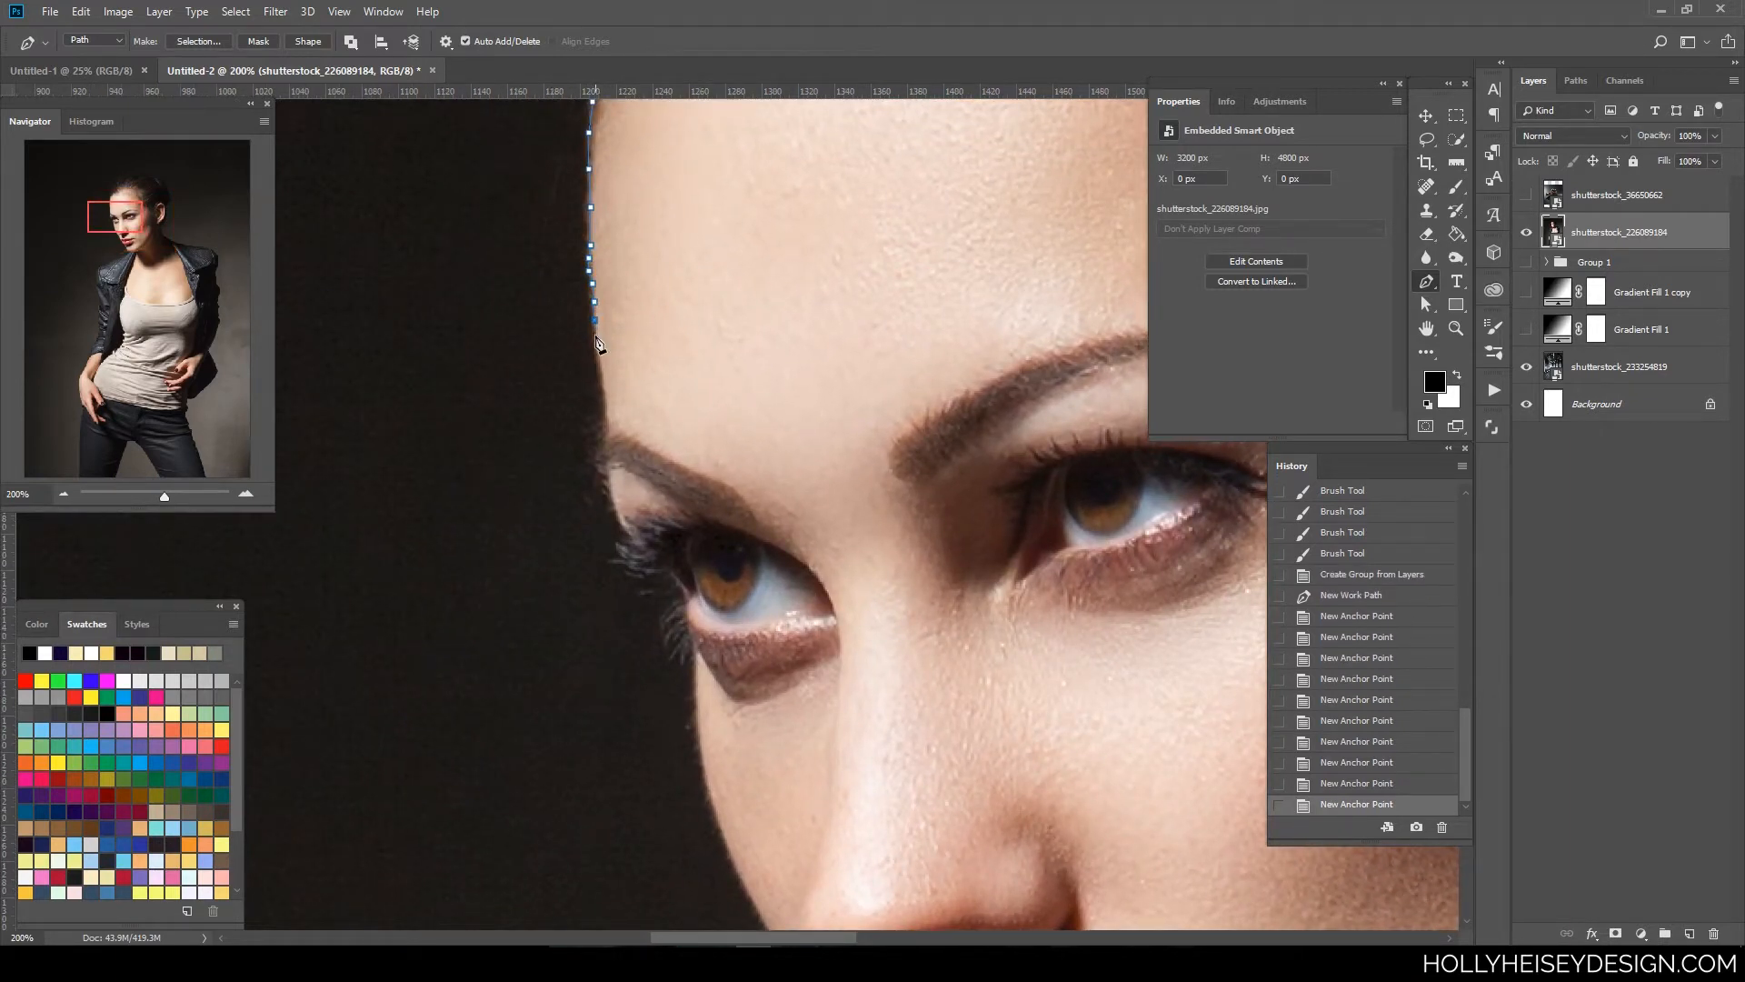
left_click(596, 335)
left_click(598, 347)
left_click(601, 361)
left_click(604, 380)
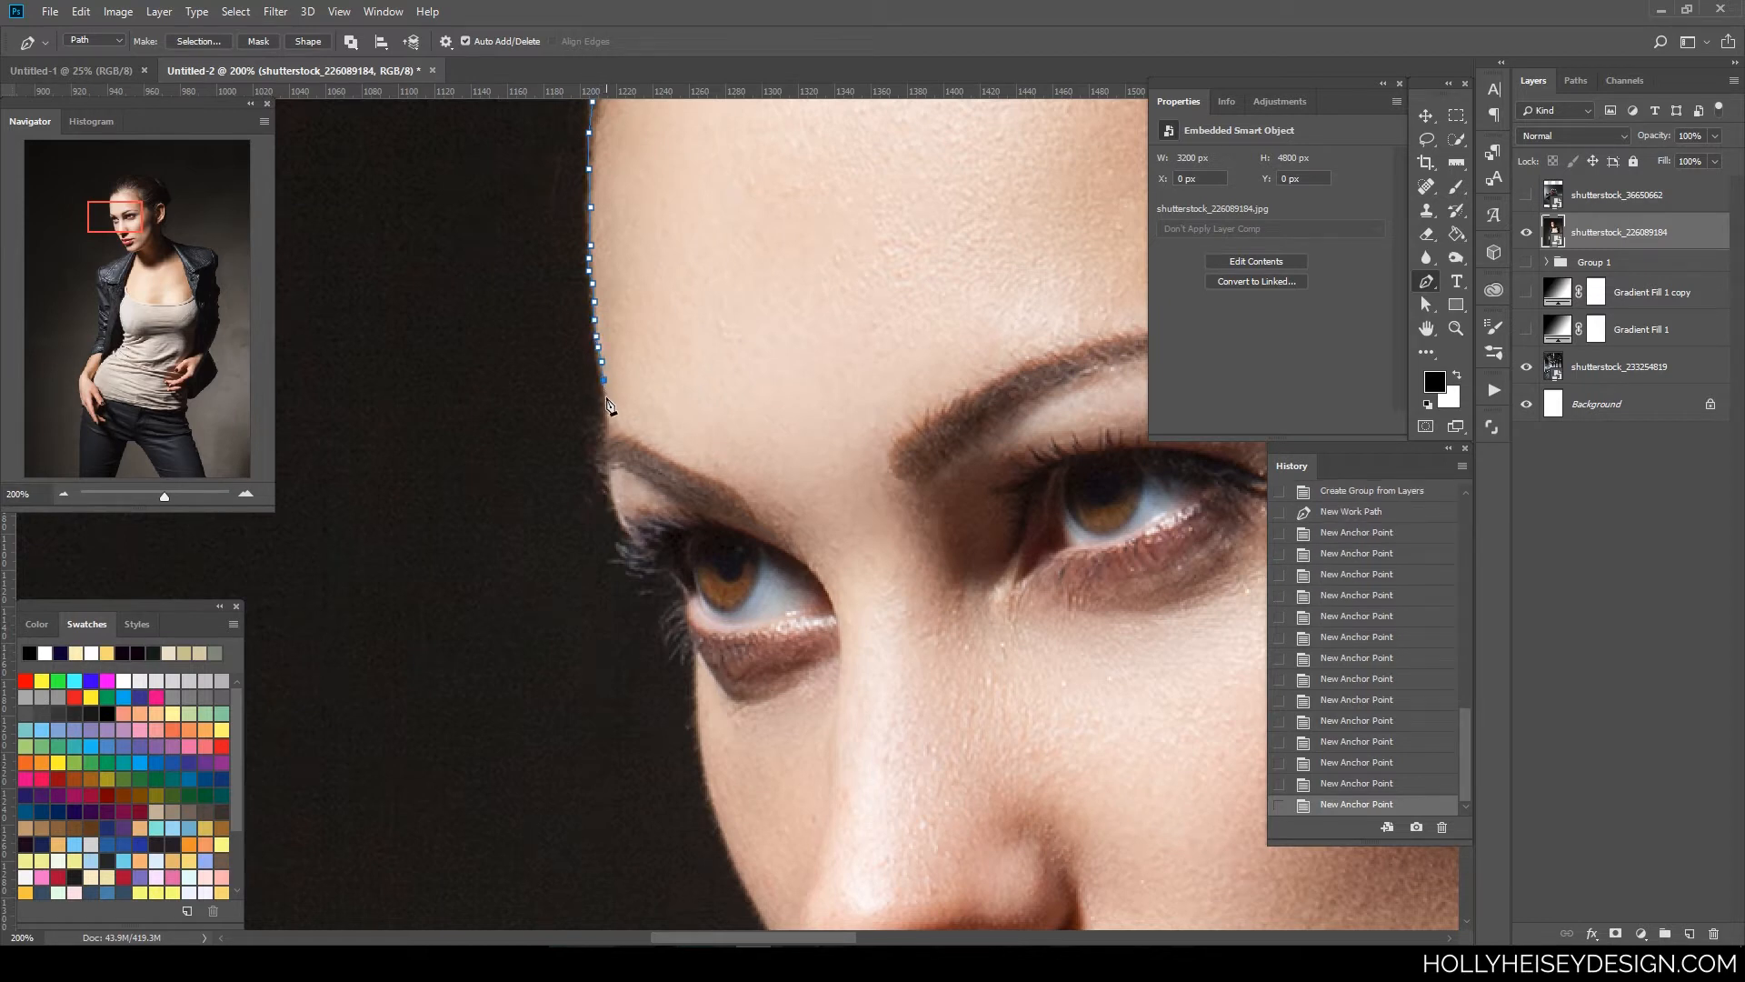
left_click(605, 395)
left_click(607, 409)
left_click(608, 422)
- Trace the path around the protruding eyebrow hairs and the far eye's upper and lower lashes
left_click(598, 434)
left_click(591, 447)
left_click(595, 459)
left_click(603, 469)
left_click(608, 478)
left_click(614, 510)
left_click(622, 525)
left_click(632, 536)
left_click(620, 545)
left_click(626, 559)
left_click(643, 572)
left_click(665, 574)
left_click(685, 592)
left_click(676, 609)
left_click(662, 622)
left_click(673, 653)
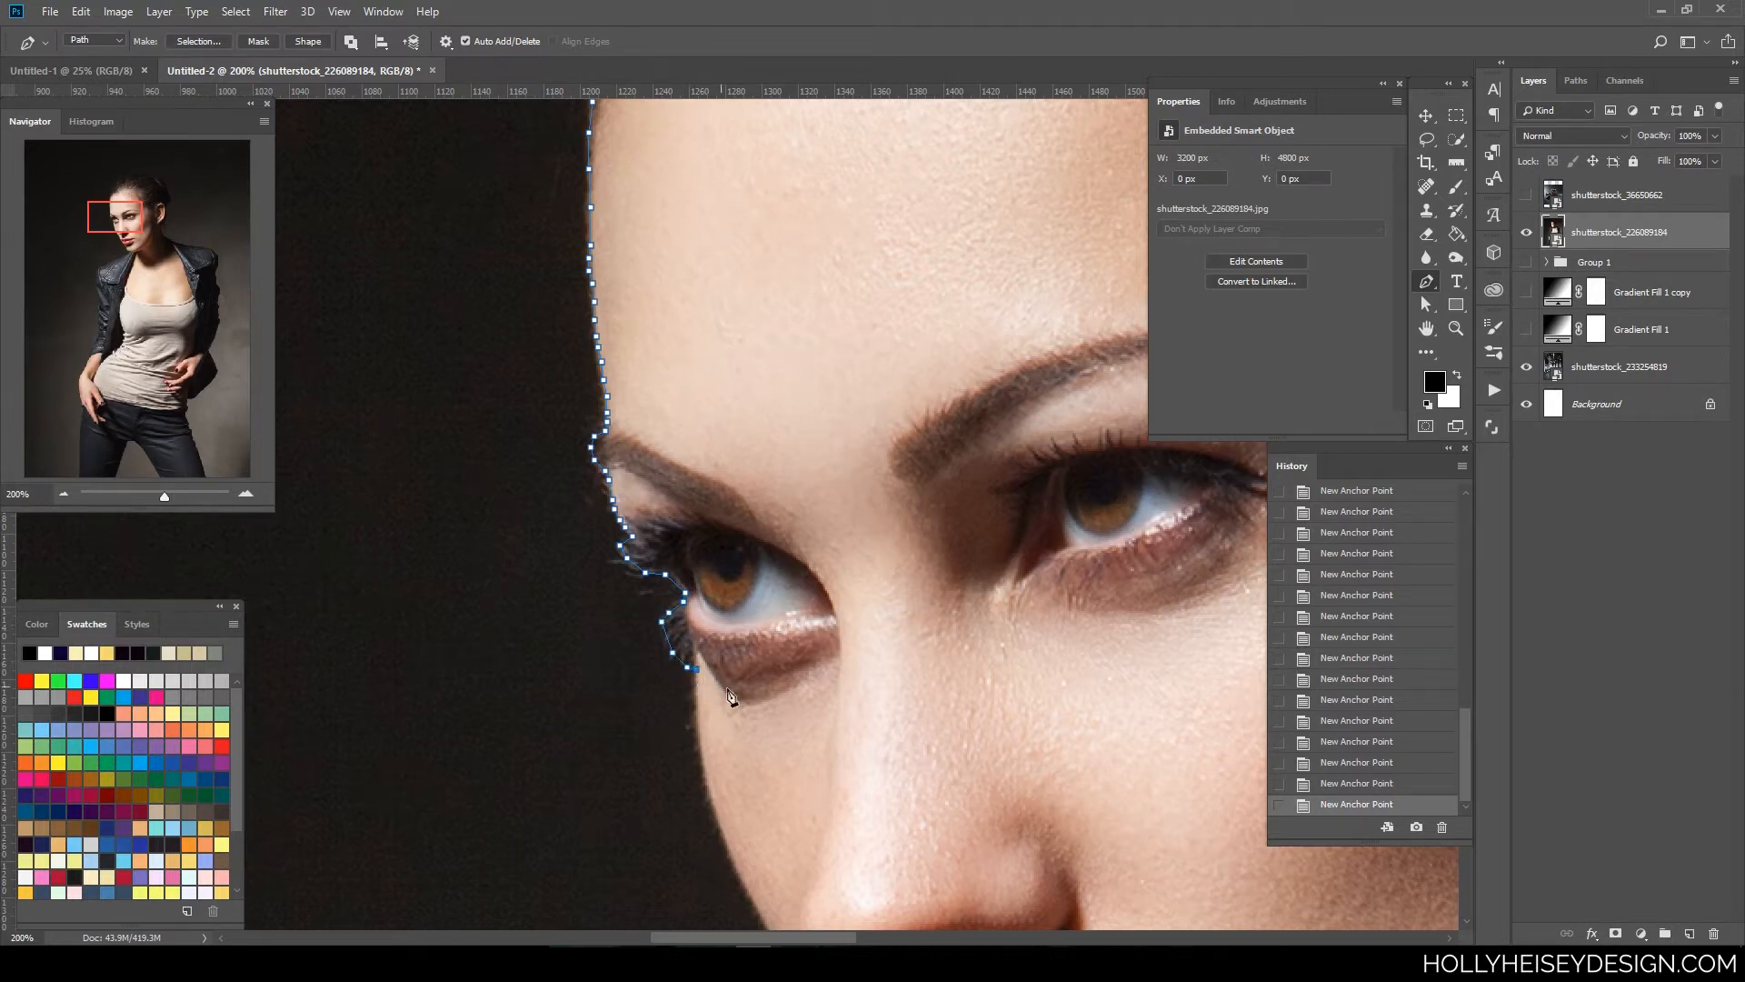
- Extend the path along the far cheek's outline from below the eye to beside the nose
left_click_drag(785, 742, 591, 401)
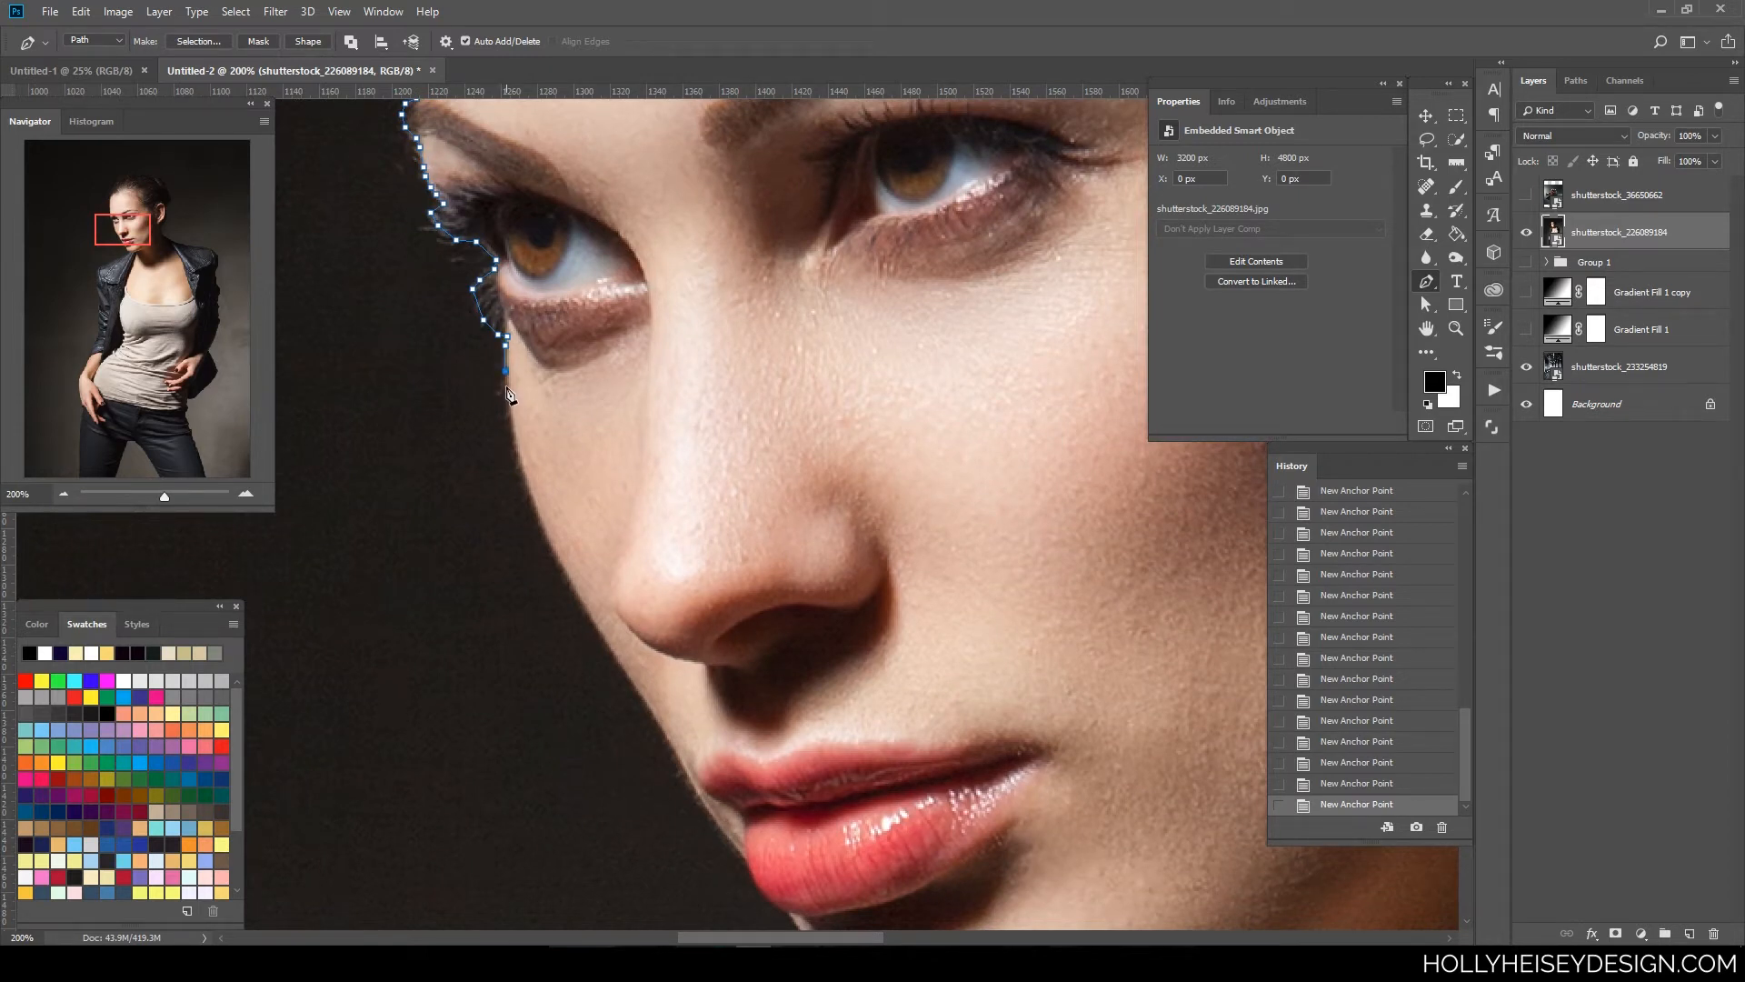
left_click(507, 384)
left_click(507, 400)
left_click(542, 521)
left_click(606, 642)
left_click(617, 656)
left_click(629, 676)
- Carry the path from beside the nose past the upper lip to the outer edge of the lower lip
left_click_drag(712, 705, 694, 452)
left_click(579, 455)
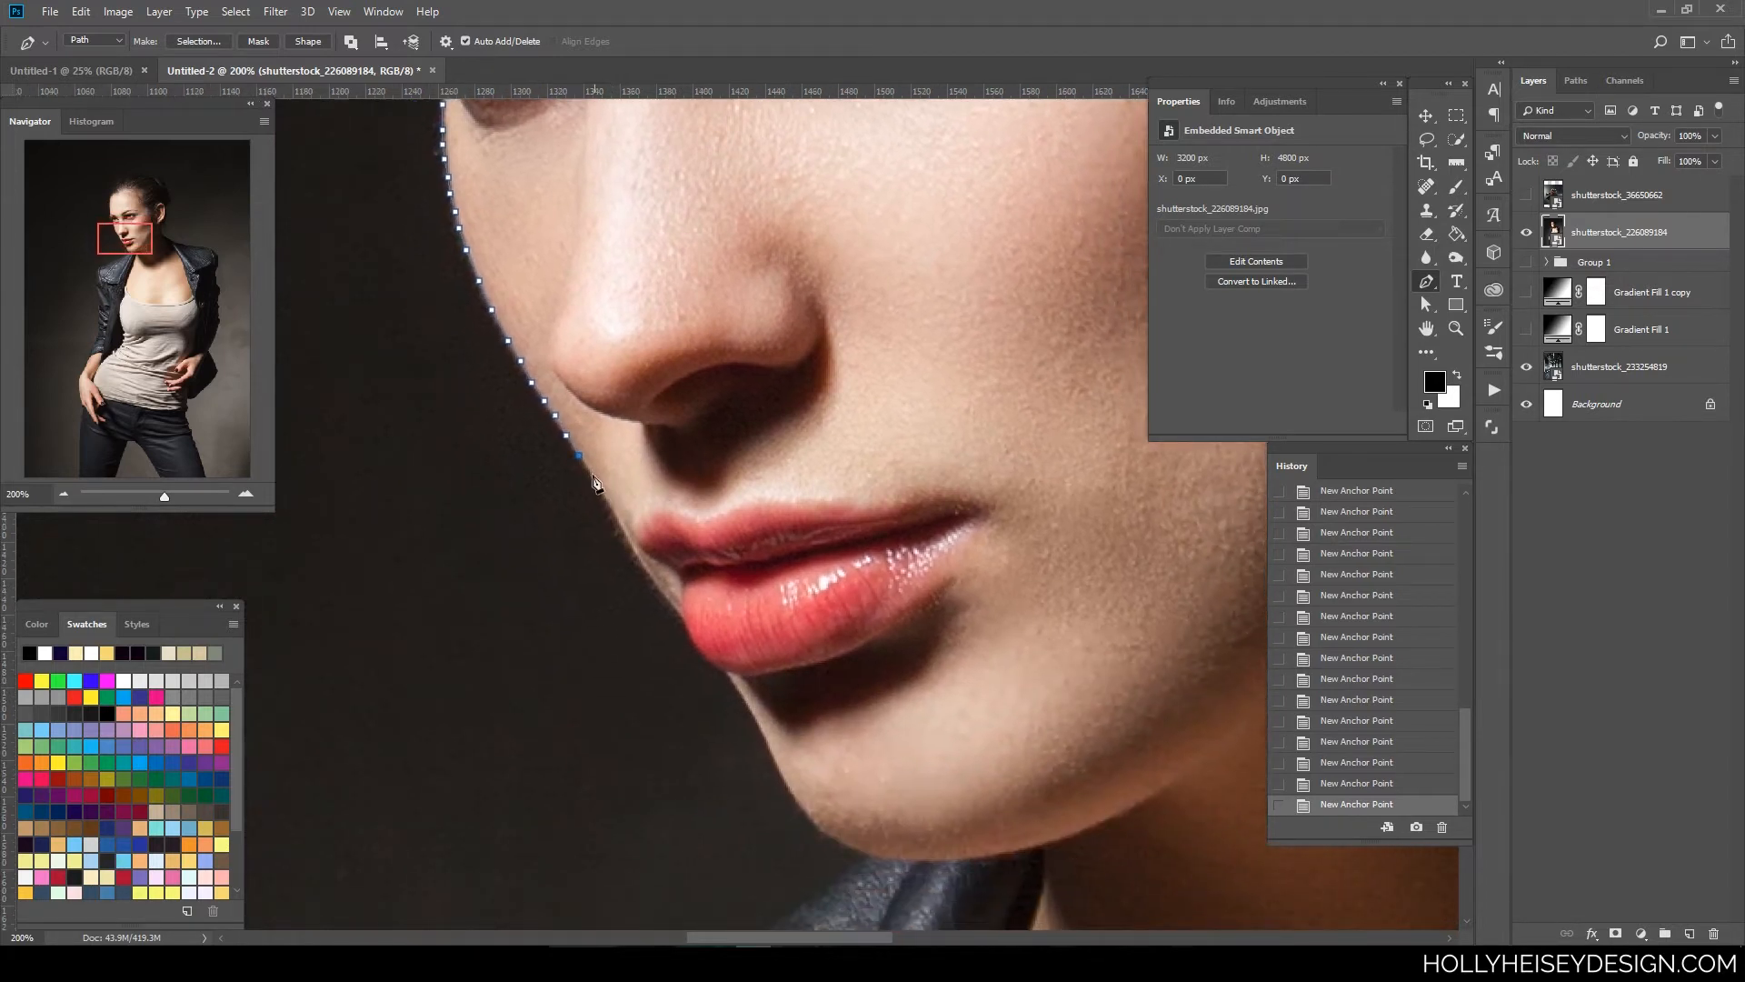
left_click(588, 469)
left_click(599, 485)
left_click(611, 507)
left_click(626, 535)
left_click(641, 561)
left_click(653, 580)
left_click(670, 600)
left_click(685, 620)
- Curve the path around the underside of the lower lip and remove the new anchor's outgoing handle
left_click_drag(726, 673, 772, 694)
left_click_drag(770, 691, 768, 689)
left_click(727, 674)
- Trace the front of the chin below the lower lip, undoing misplaced anchor points and placing them again
left_click_drag(832, 747, 759, 502)
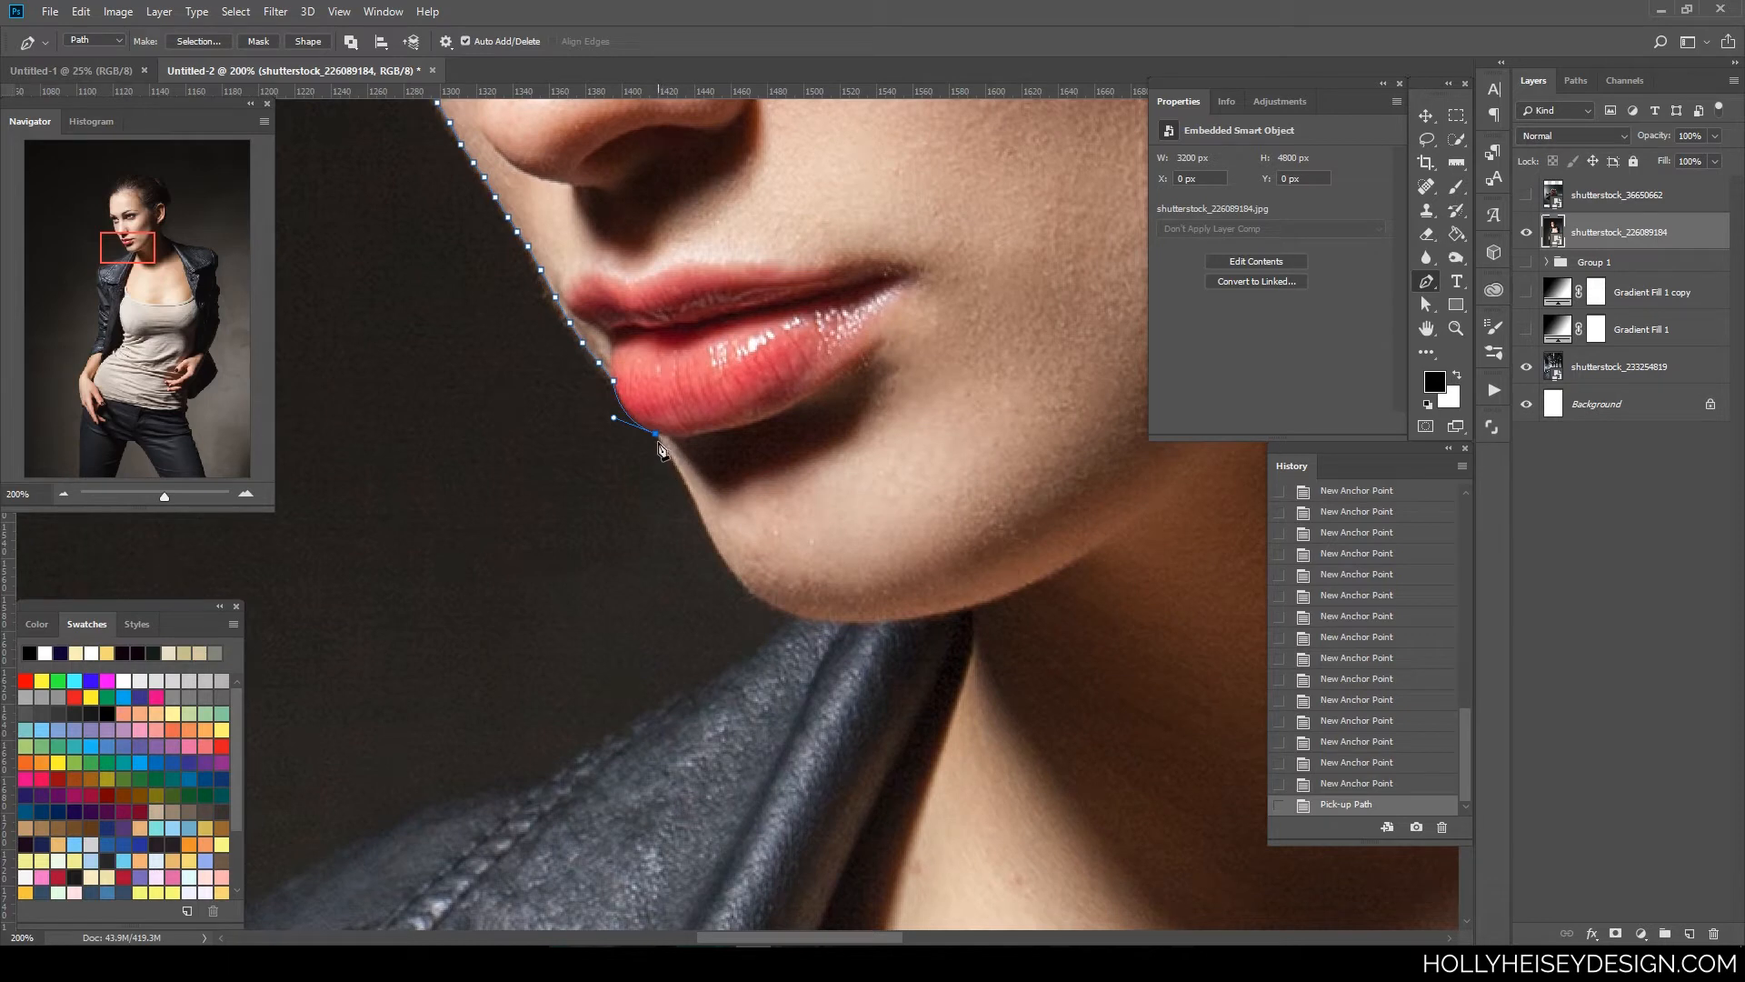
left_click_drag(662, 446, 668, 456)
left_click(668, 453)
left_click(679, 469)
left_click(701, 526)
left_click(698, 509)
left_click(705, 532)
left_click(715, 548)
key("ctrl+alt+z")
key("ctrl+alt+z")
left_click(704, 524)
left_click(716, 544)
left_click(721, 556)
left_click_drag(1461, 744, 1464, 793)
left_click(1227, 683)
key("ctrl+z")
mouse_move(1461, 748)
left_mouse_down()
mouse_move(1460, 696)
mouse_move(1462, 795)
mouse_move(1465, 532)
mouse_move(1464, 782)
left_mouse_up()
- Carry the path around the chin's underside to the jacket collar, using a curved anchor with its outgoing handle removed
left_click(730, 565)
left_click(740, 577)
left_click(749, 592)
left_click(762, 603)
left_click(1361, 780)
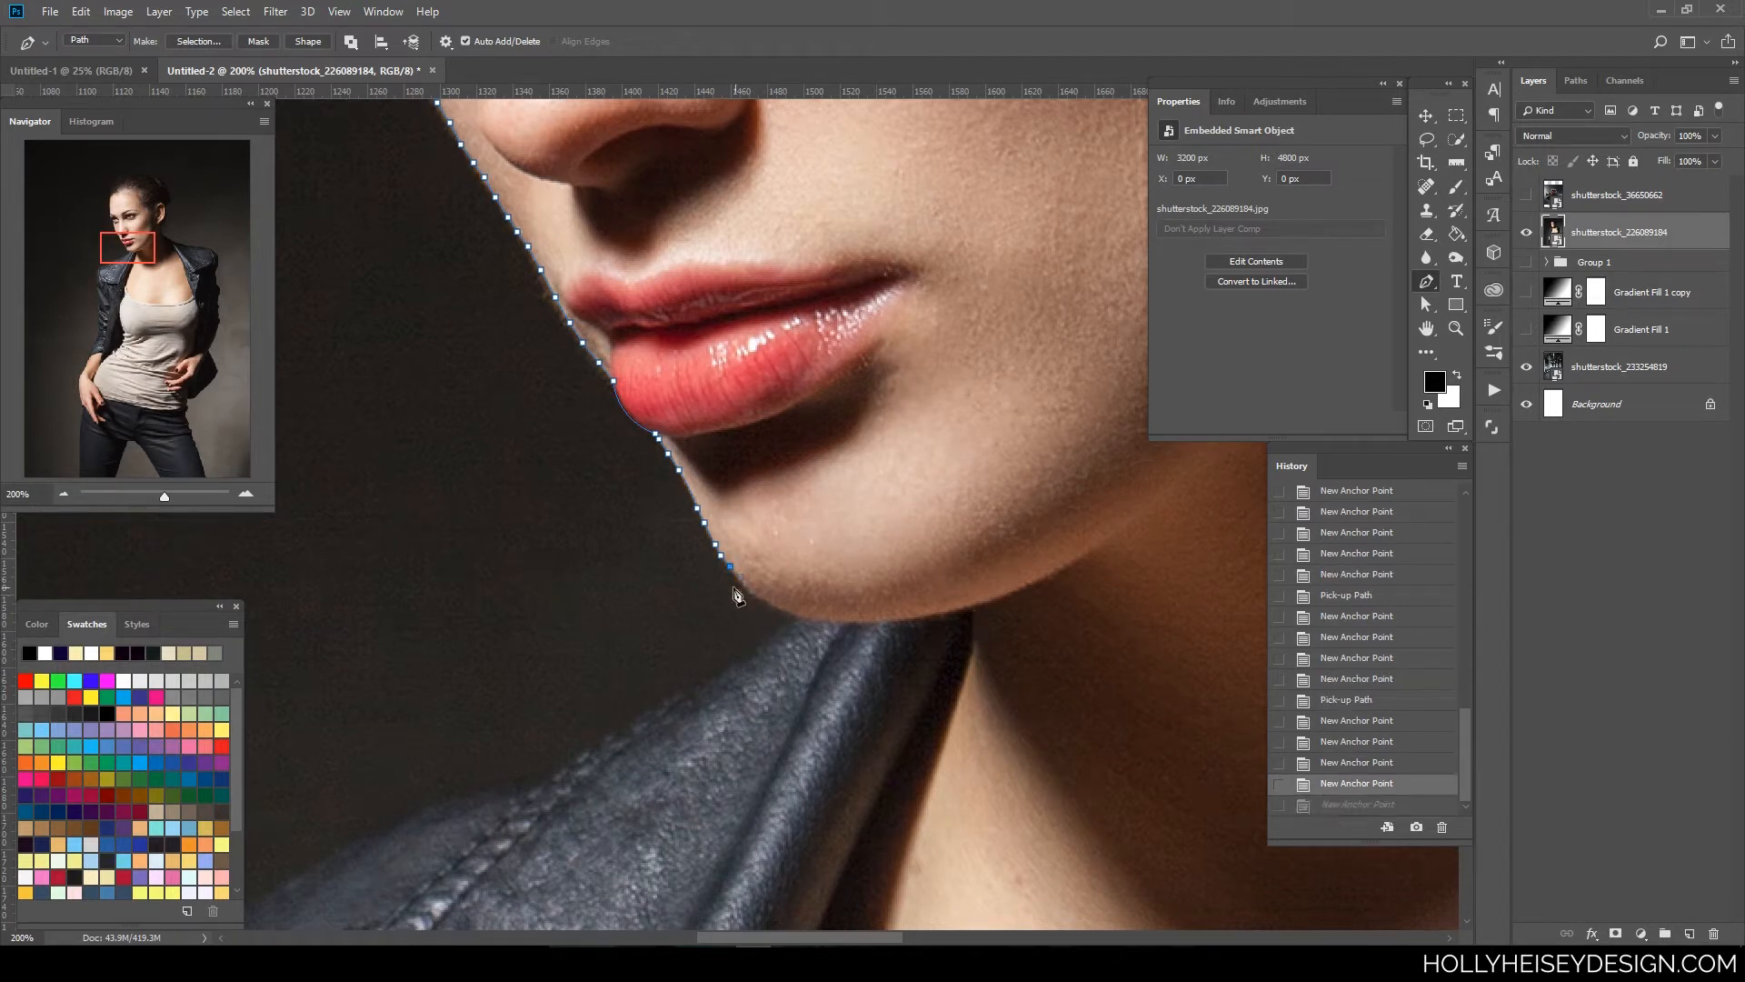
left_click_drag(776, 605, 817, 626)
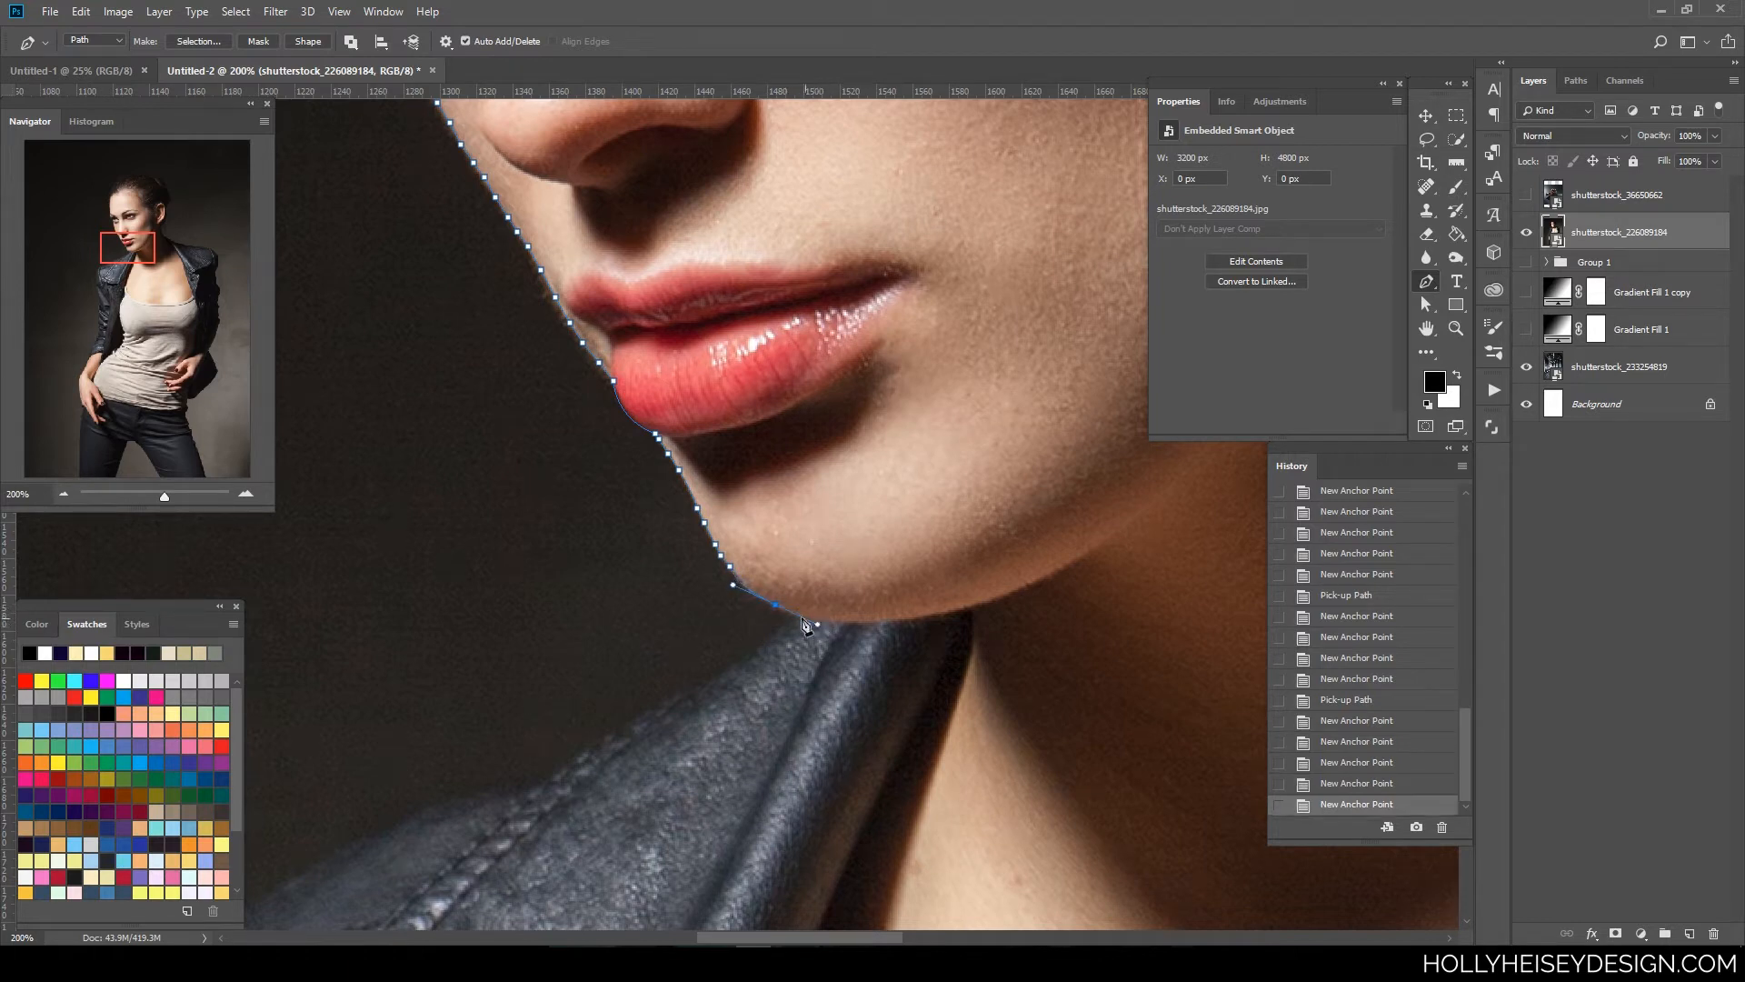
left_click(776, 604, "alt")
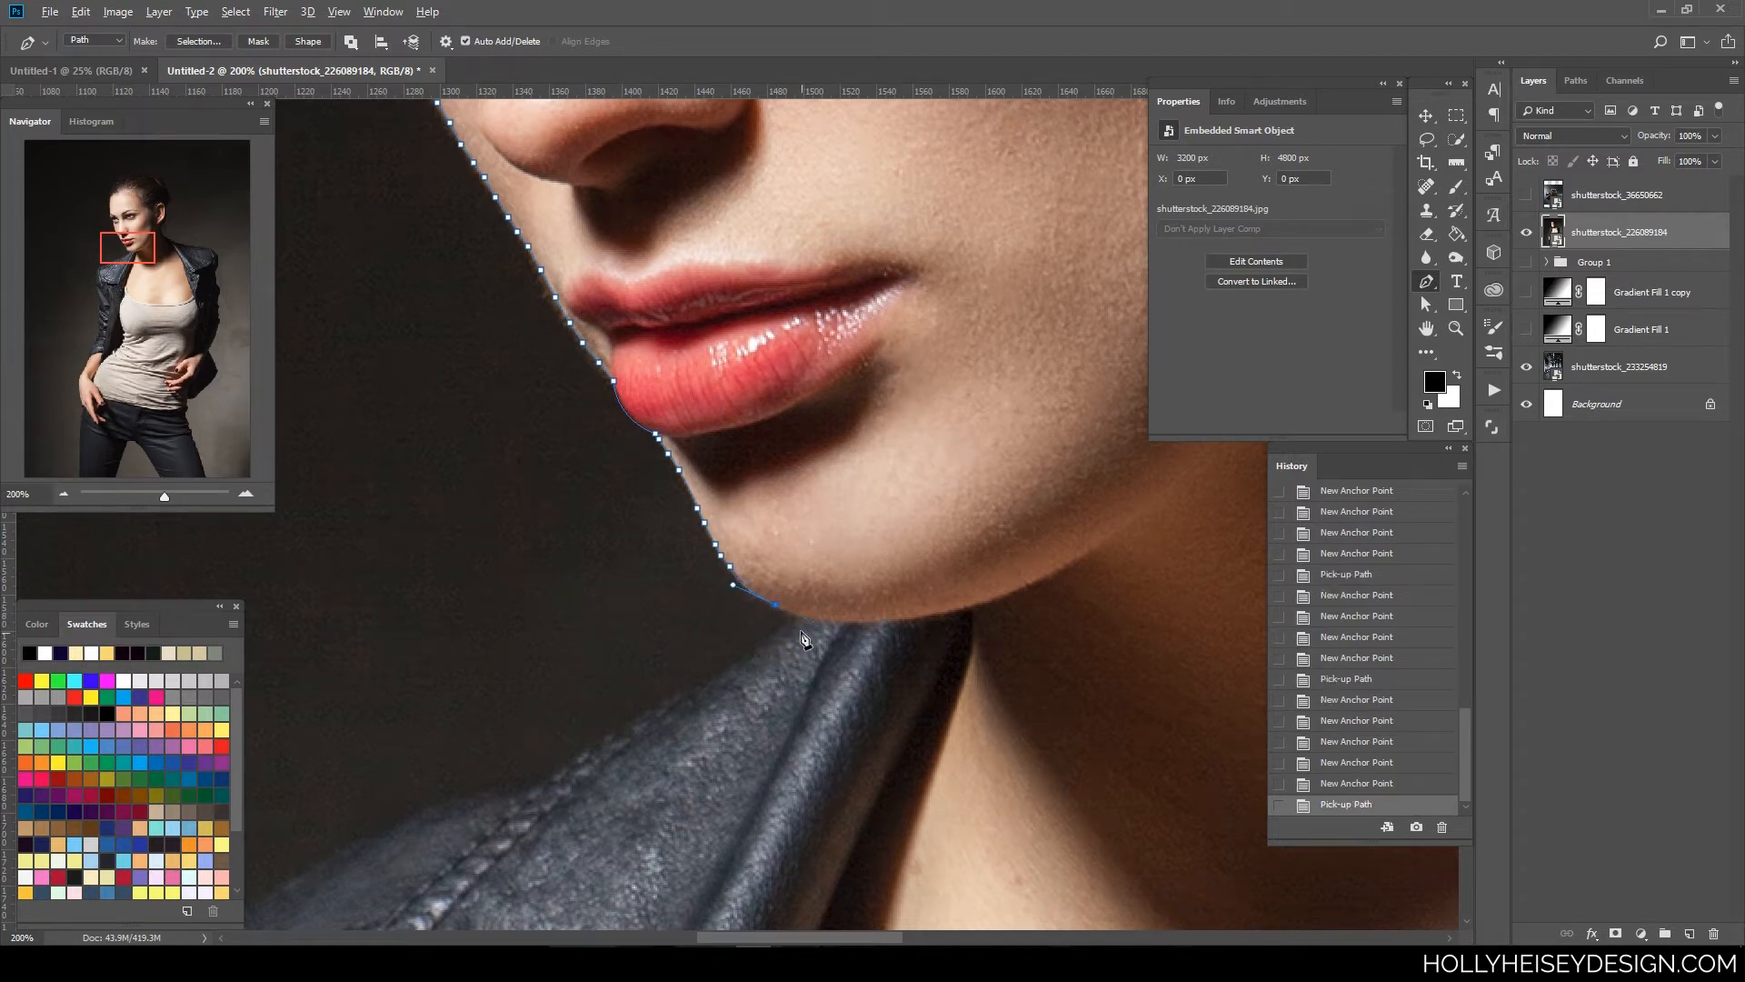
left_click(783, 610)
left_click(804, 617)
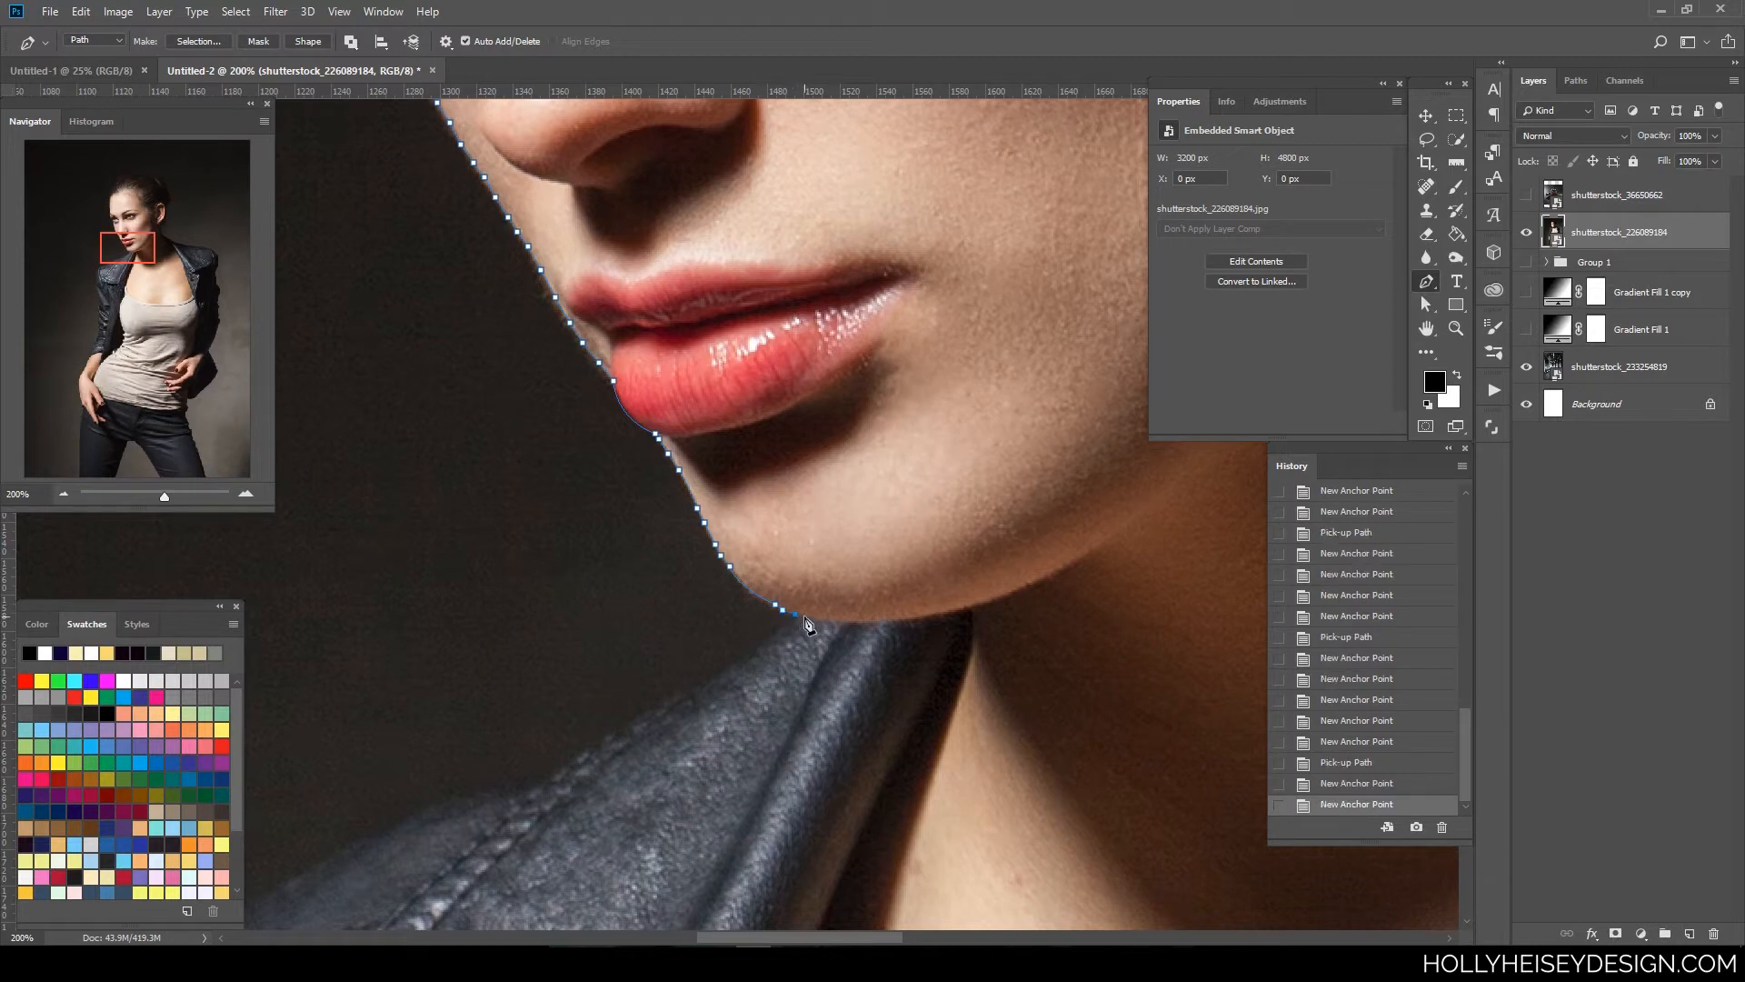
- Trace the jacket collar's upper edge outward from the chin with straight path segments
left_click(783, 627)
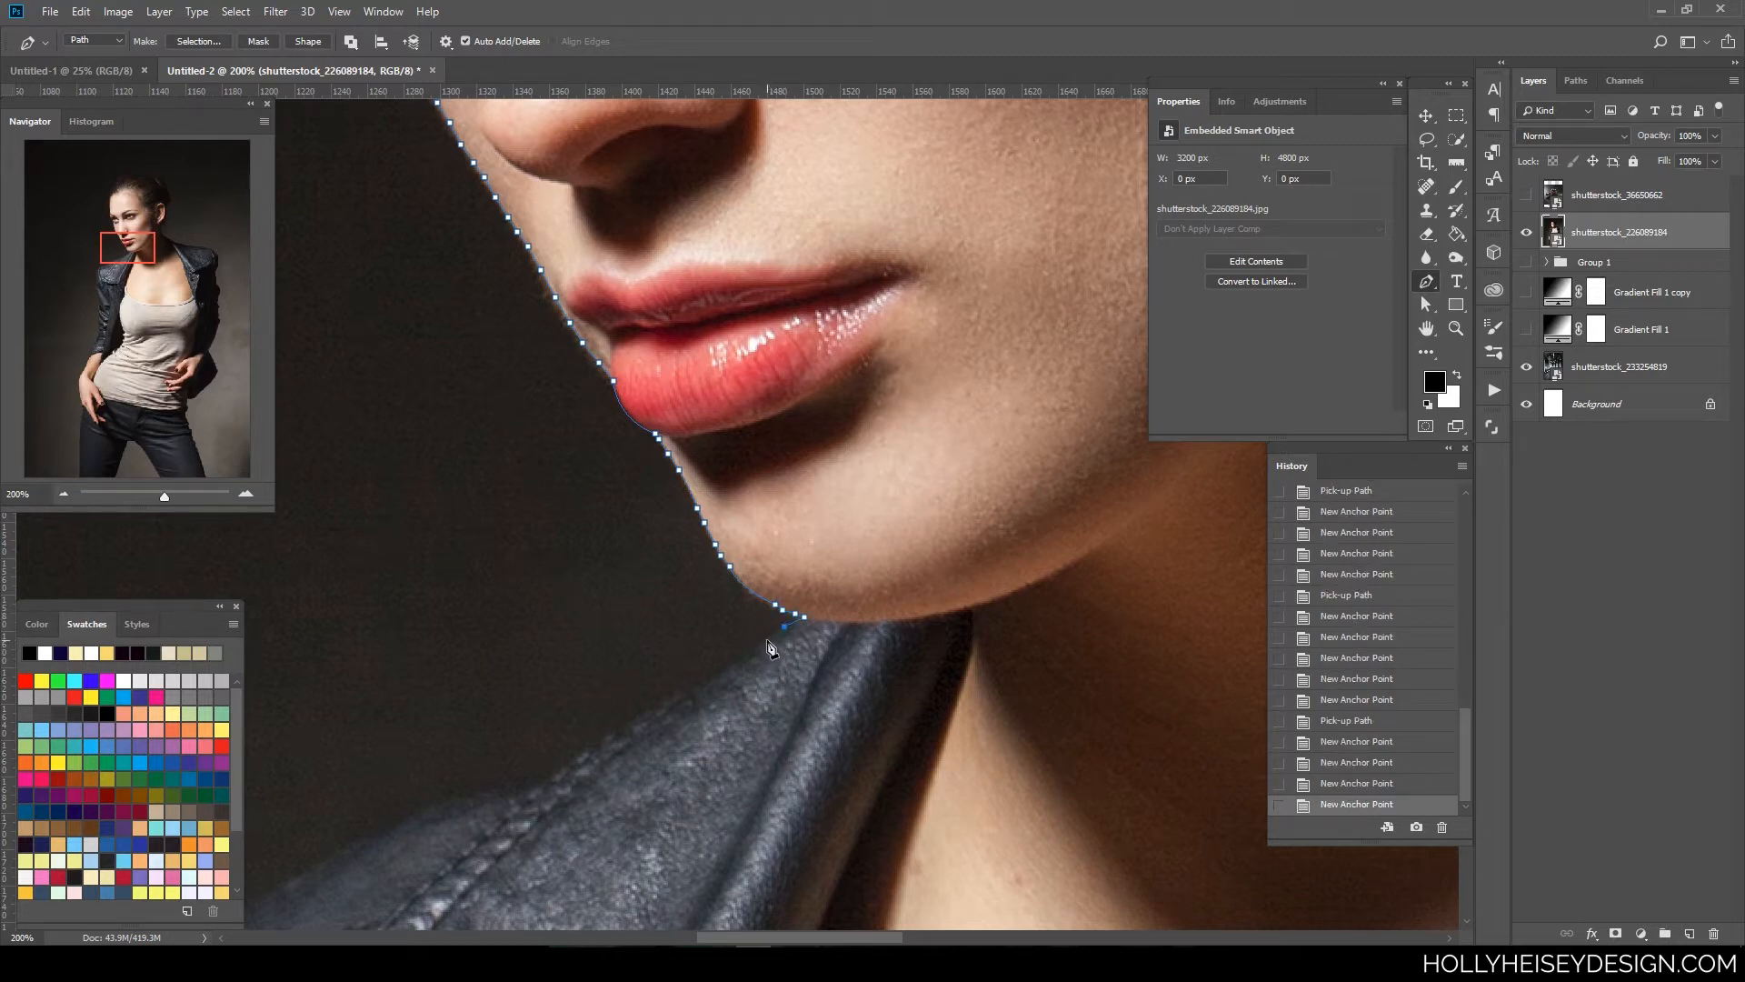
left_click(767, 639)
left_click(737, 665)
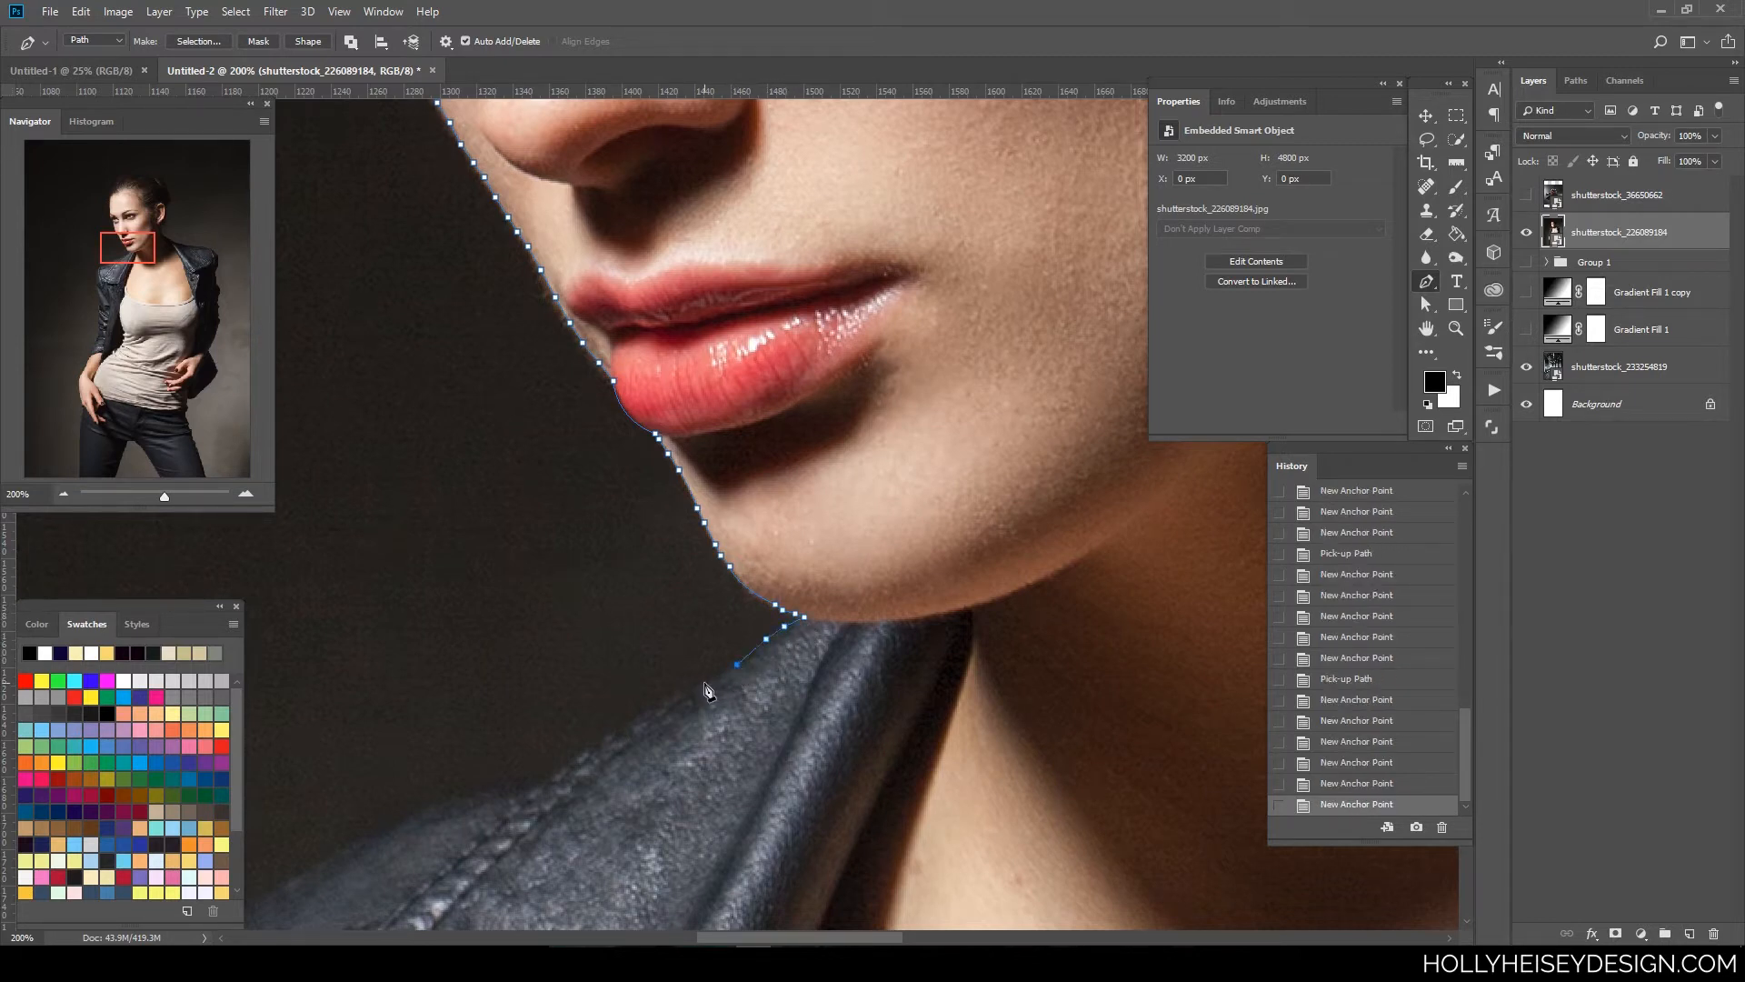
left_click(705, 683)
left_click(670, 697)
left_click(648, 712)
left_click(606, 736)
- Extend the path from the collar along the jacket shoulder's upper edge toward the sleeve seam
left_click_drag(691, 780, 916, 524)
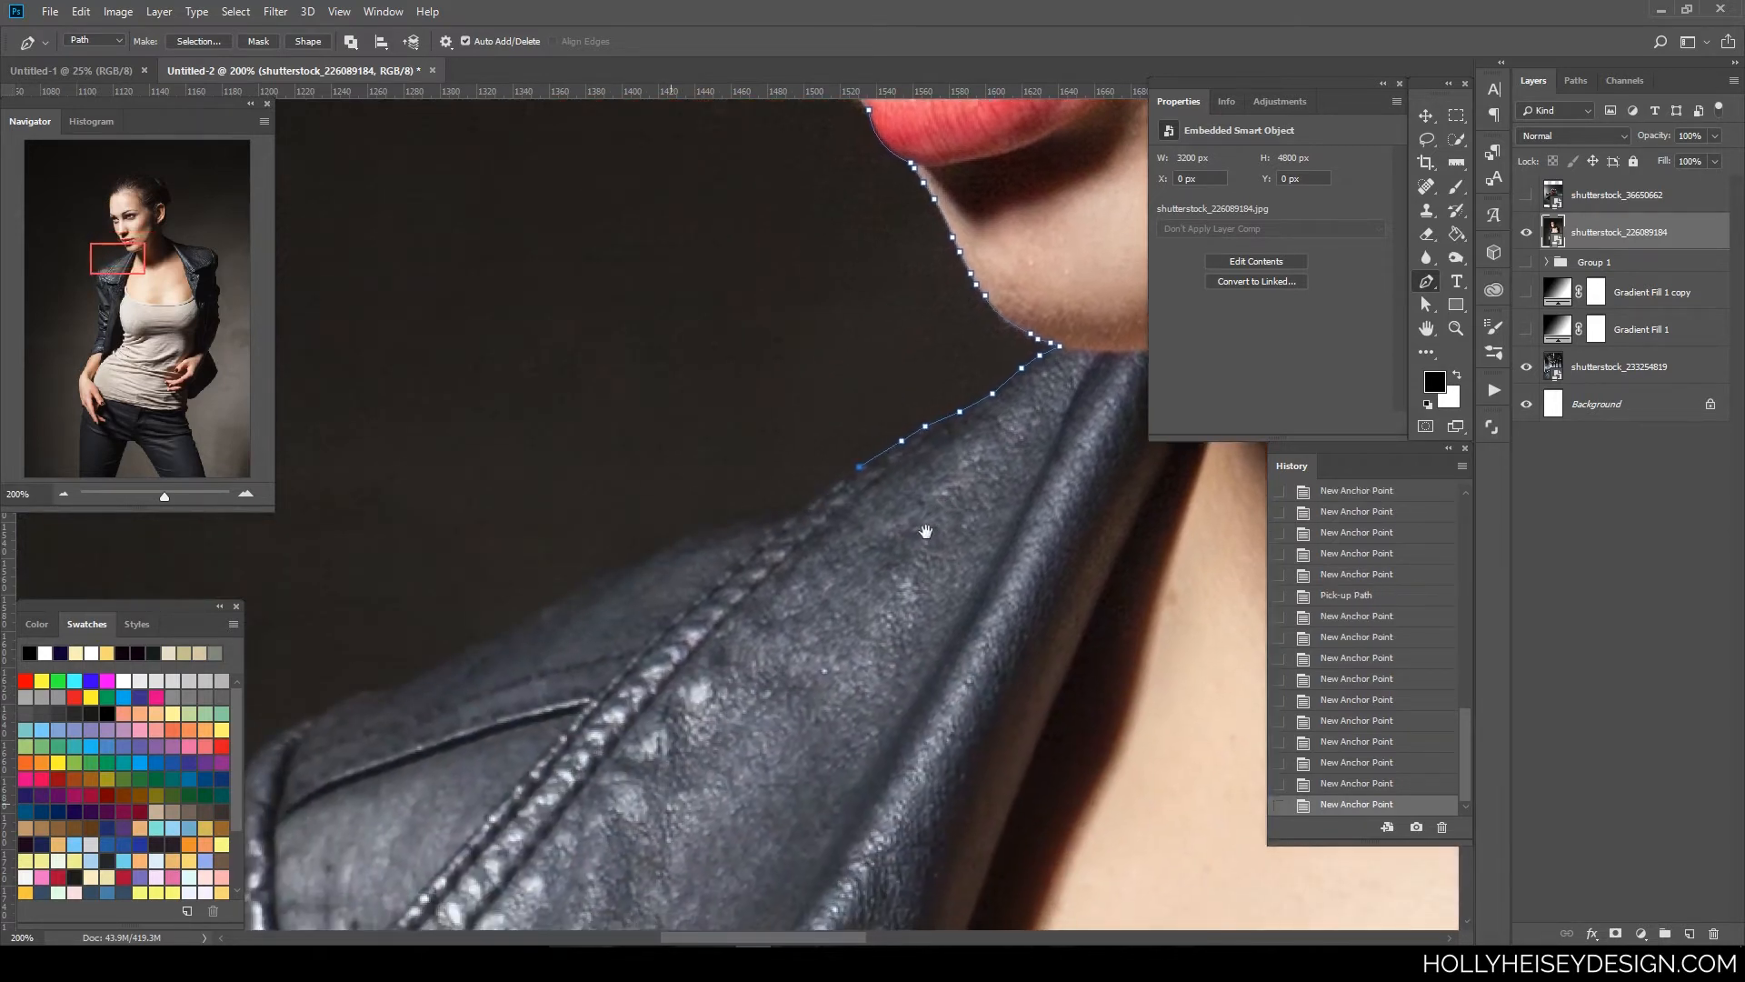
left_click(804, 501)
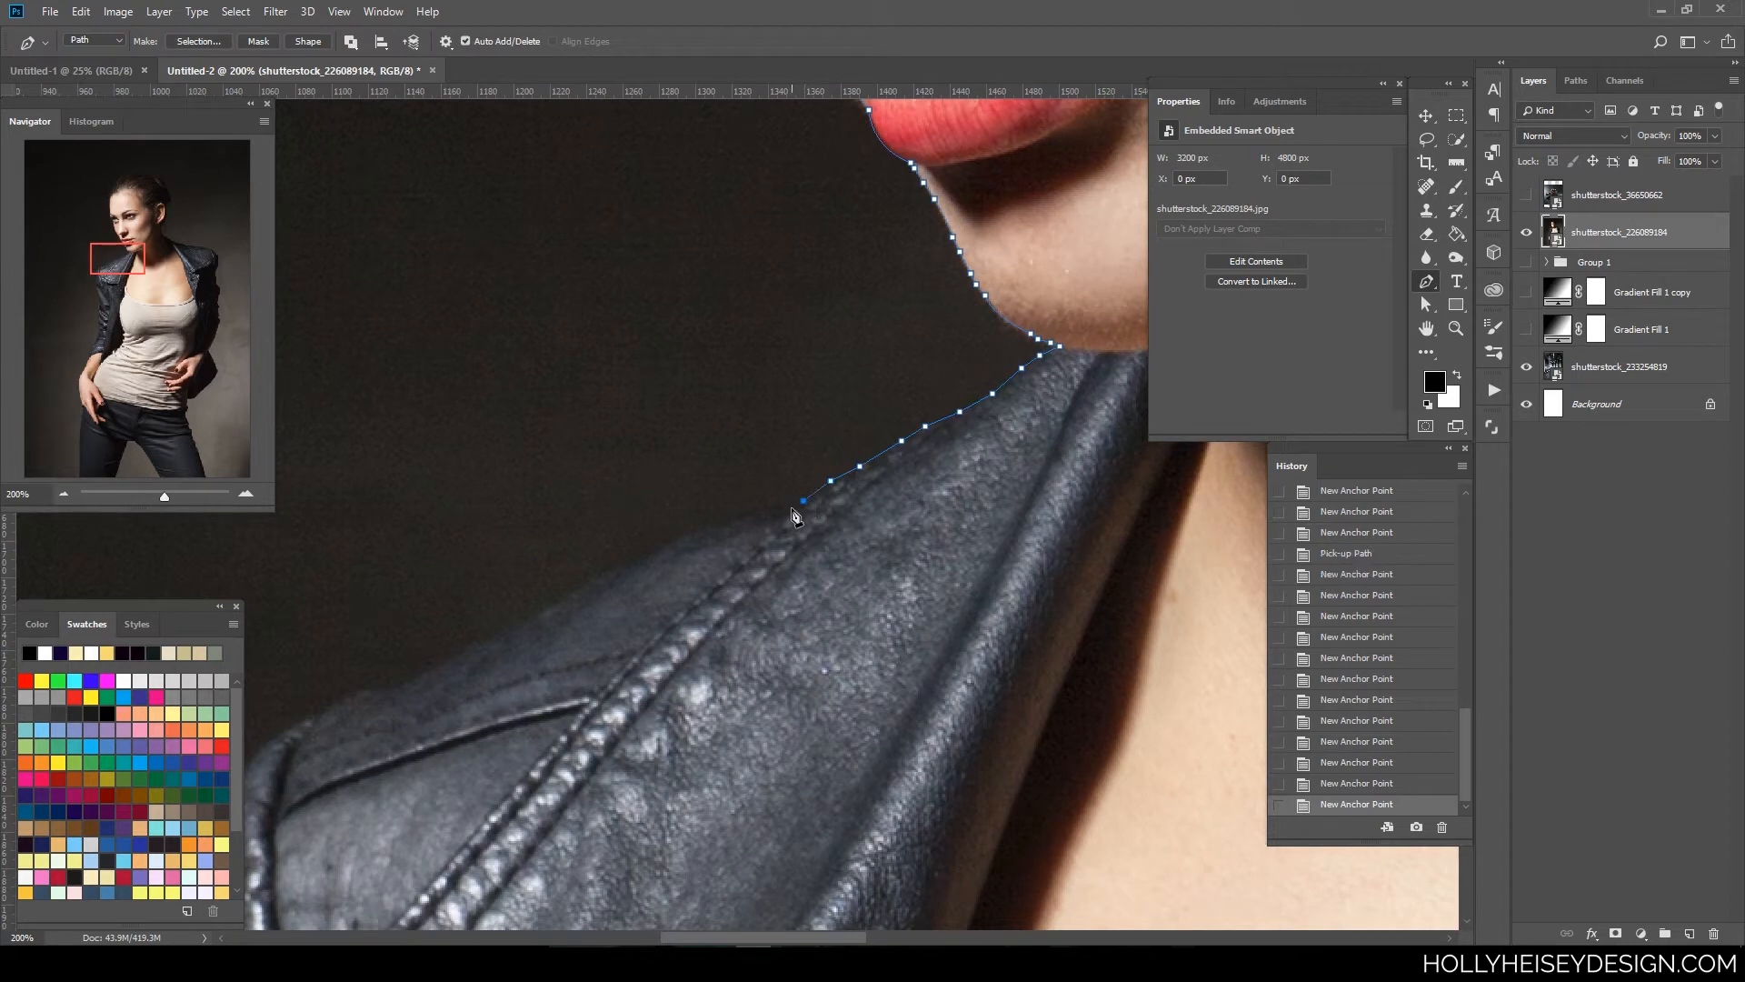
left_click(792, 508)
left_click(769, 511)
left_click(727, 522)
left_click(691, 533)
left_click(653, 551)
left_click(614, 566)
left_click(580, 588)
left_click(507, 629)
left_click(466, 651)
left_click(432, 670)
left_click(397, 687)
left_click_drag(598, 776, 907, 648)
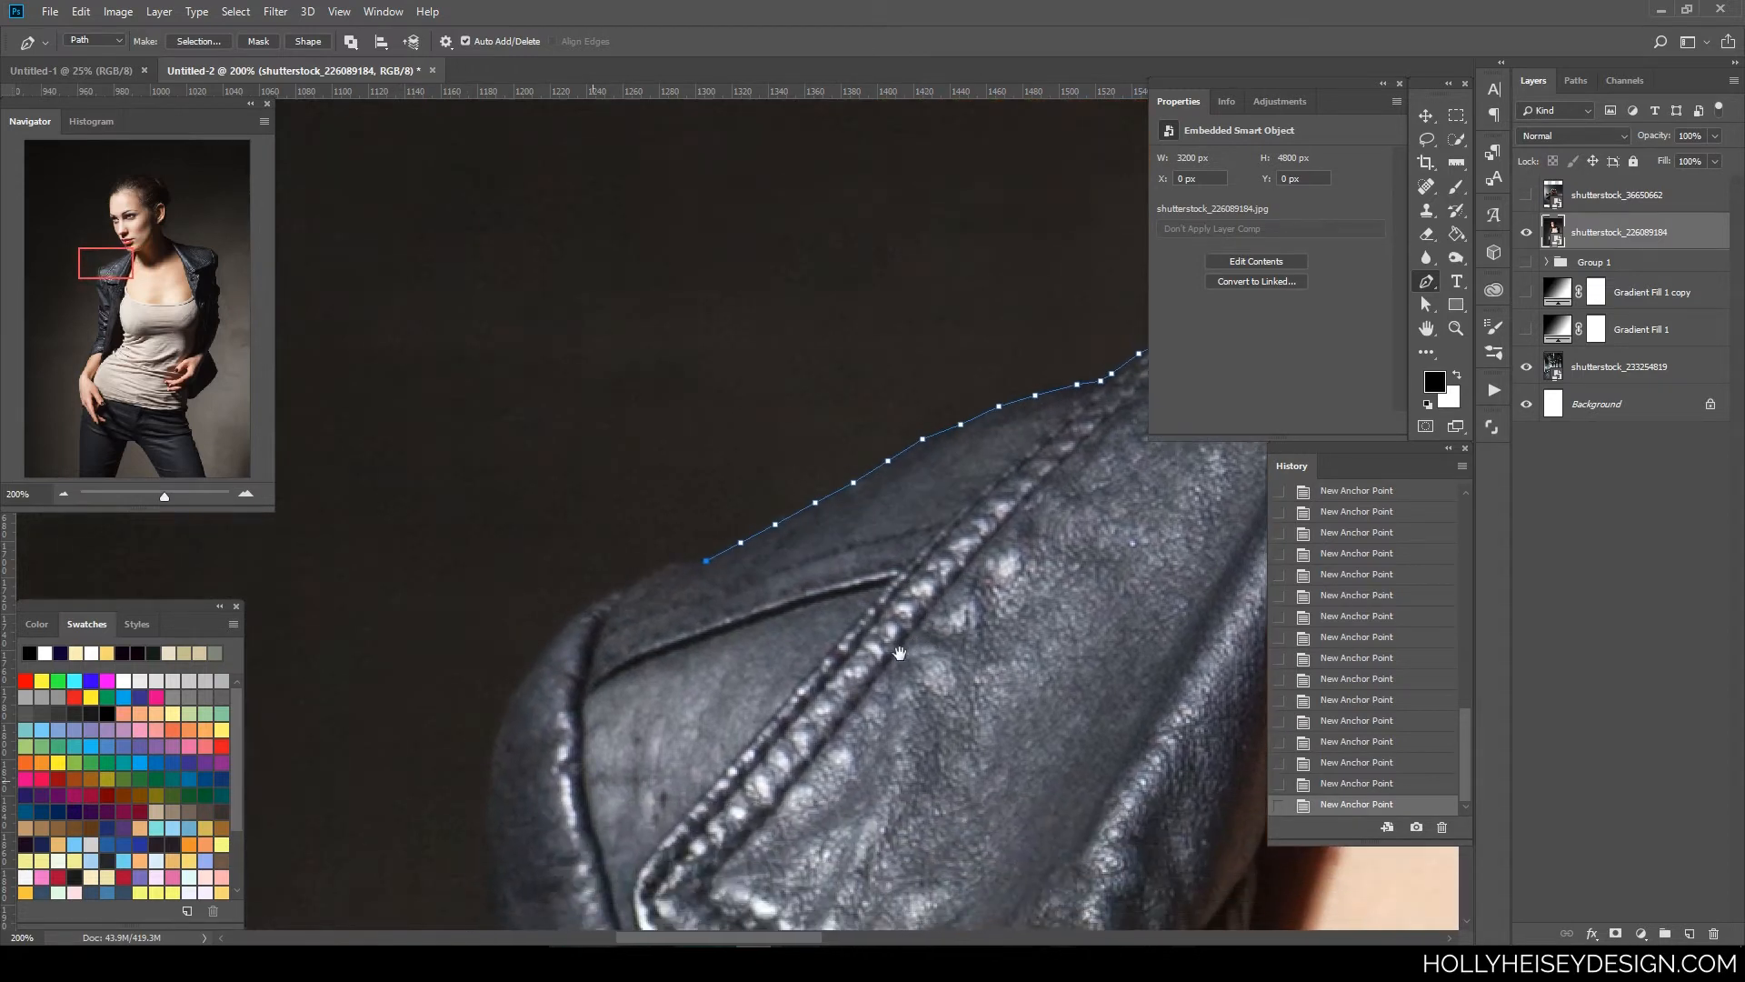
- Continue the path along the jacket shoulder's upper edge to the sleeve seam with short straight segments
left_click(695, 561)
left_click(674, 560)
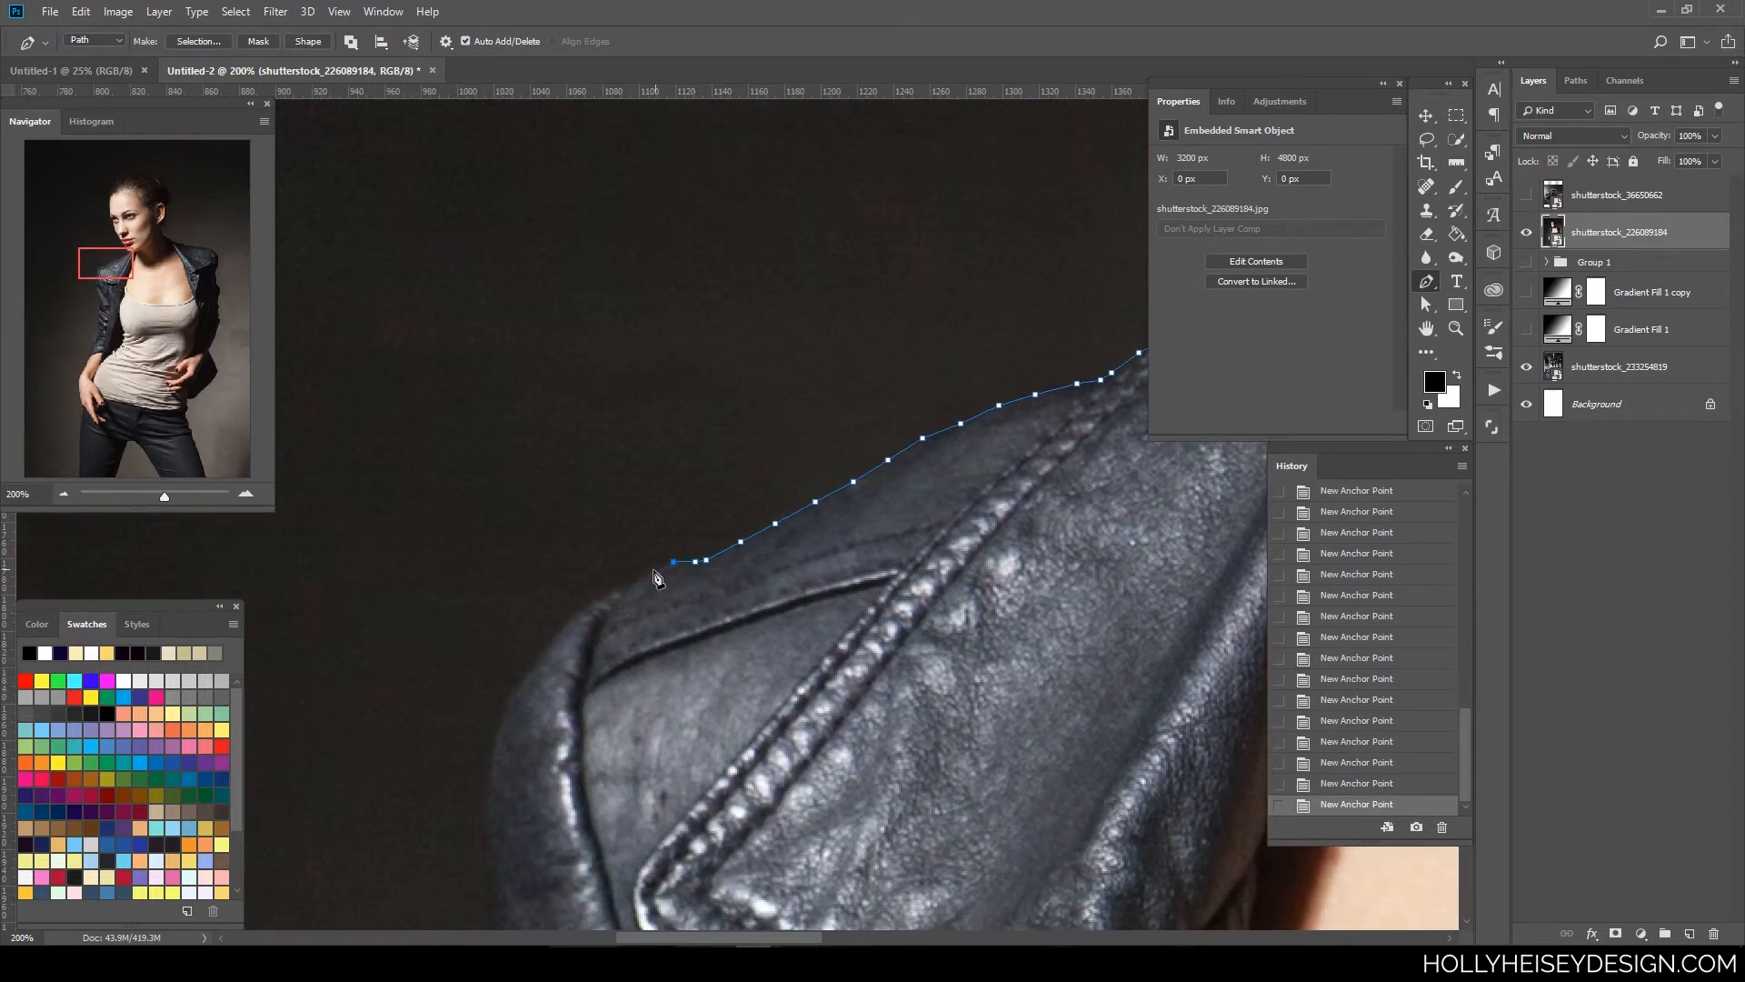
left_click(655, 569)
left_click(637, 577)
left_click(632, 582)
left_click(623, 584)
left_click(608, 592)
- Carry the path around the rounded shoulder from the seam and down onto the sleeve's outer edge
left_click(576, 615)
left_click(561, 628)
left_click(550, 640)
left_click(541, 654)
left_click(530, 671)
left_click(521, 684)
left_click(510, 701)
left_click_drag(666, 784, 714, 383)
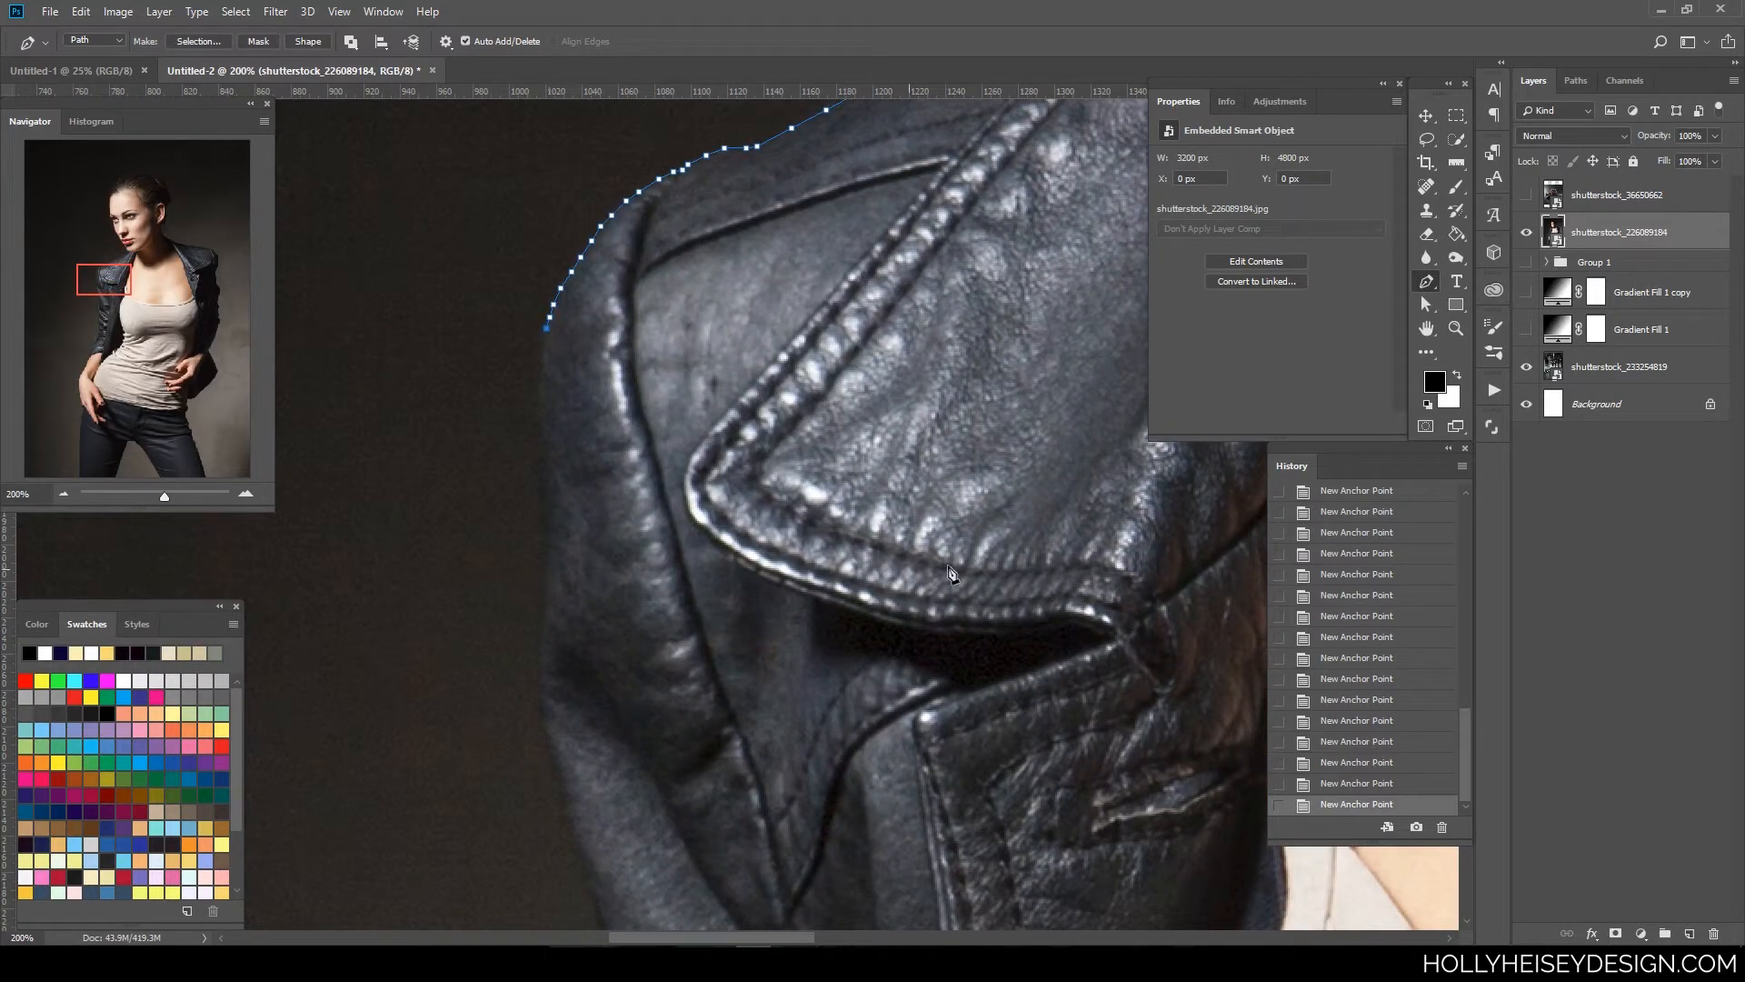
left_click_drag(877, 618, 845, 651)
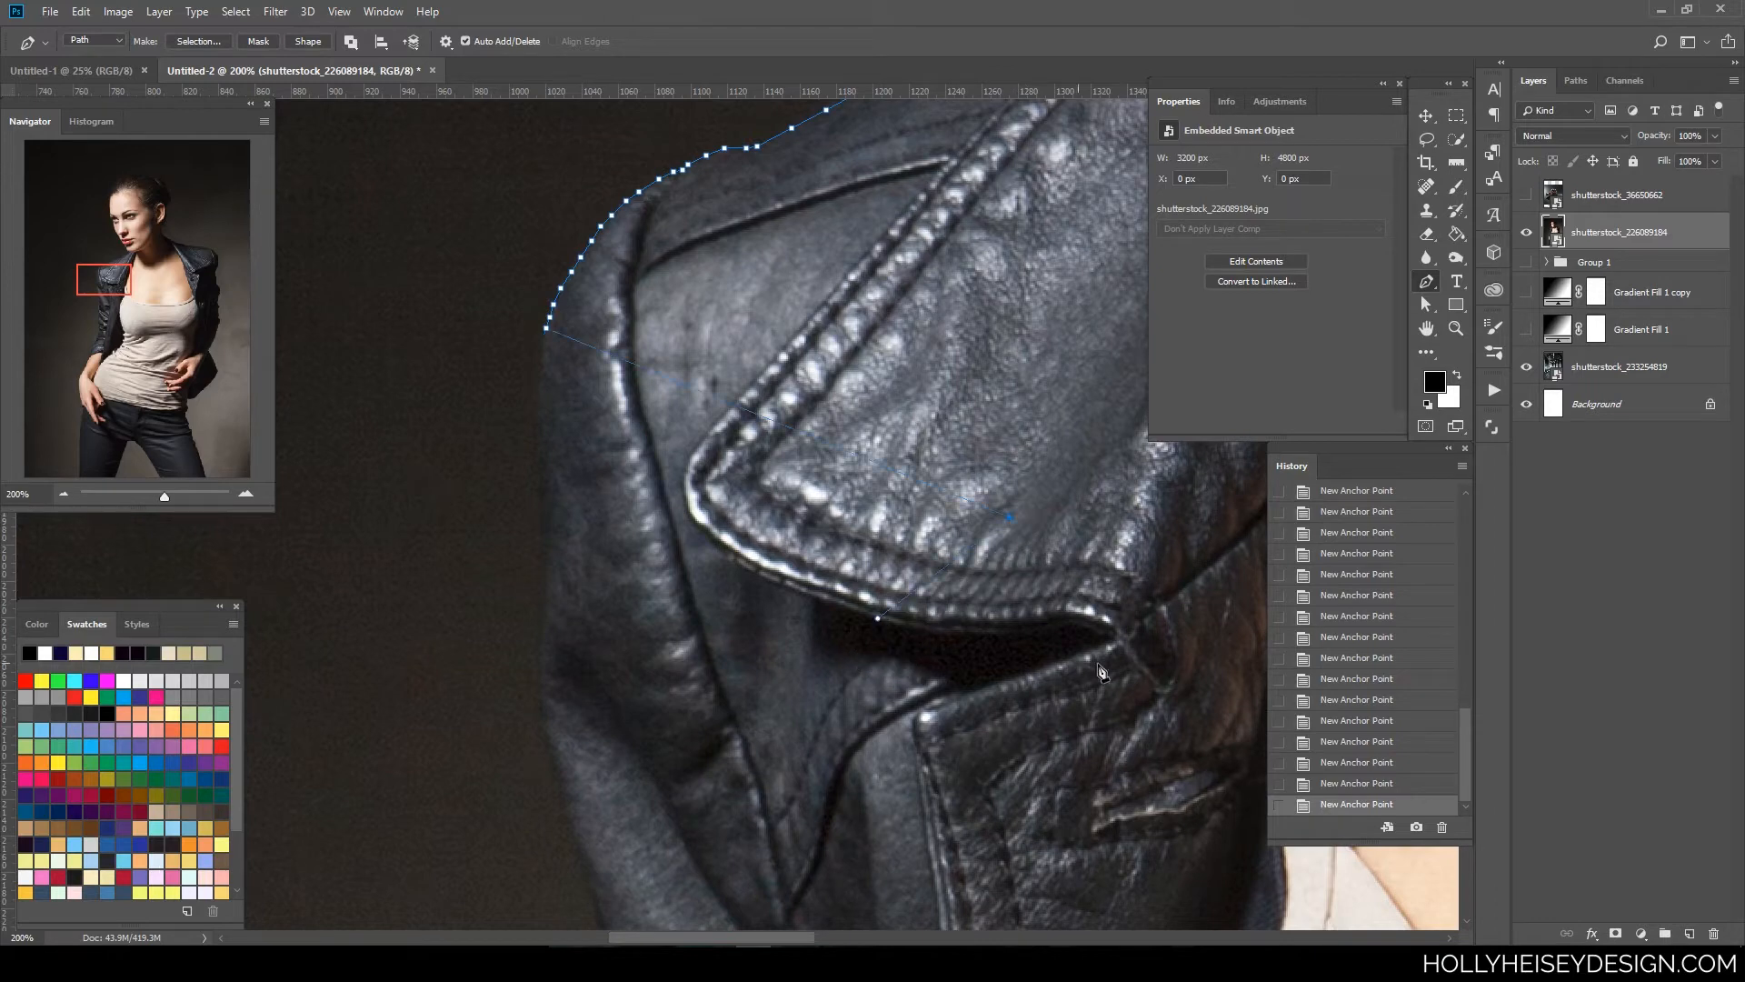
left_click(1354, 785)
- Run the path straight across the chest to the outer edge of the opposite jacket sleeve
key("ctrl+minus")
key("ctrl+minus")
key("ctrl+minus")
key("ctrl+minus")
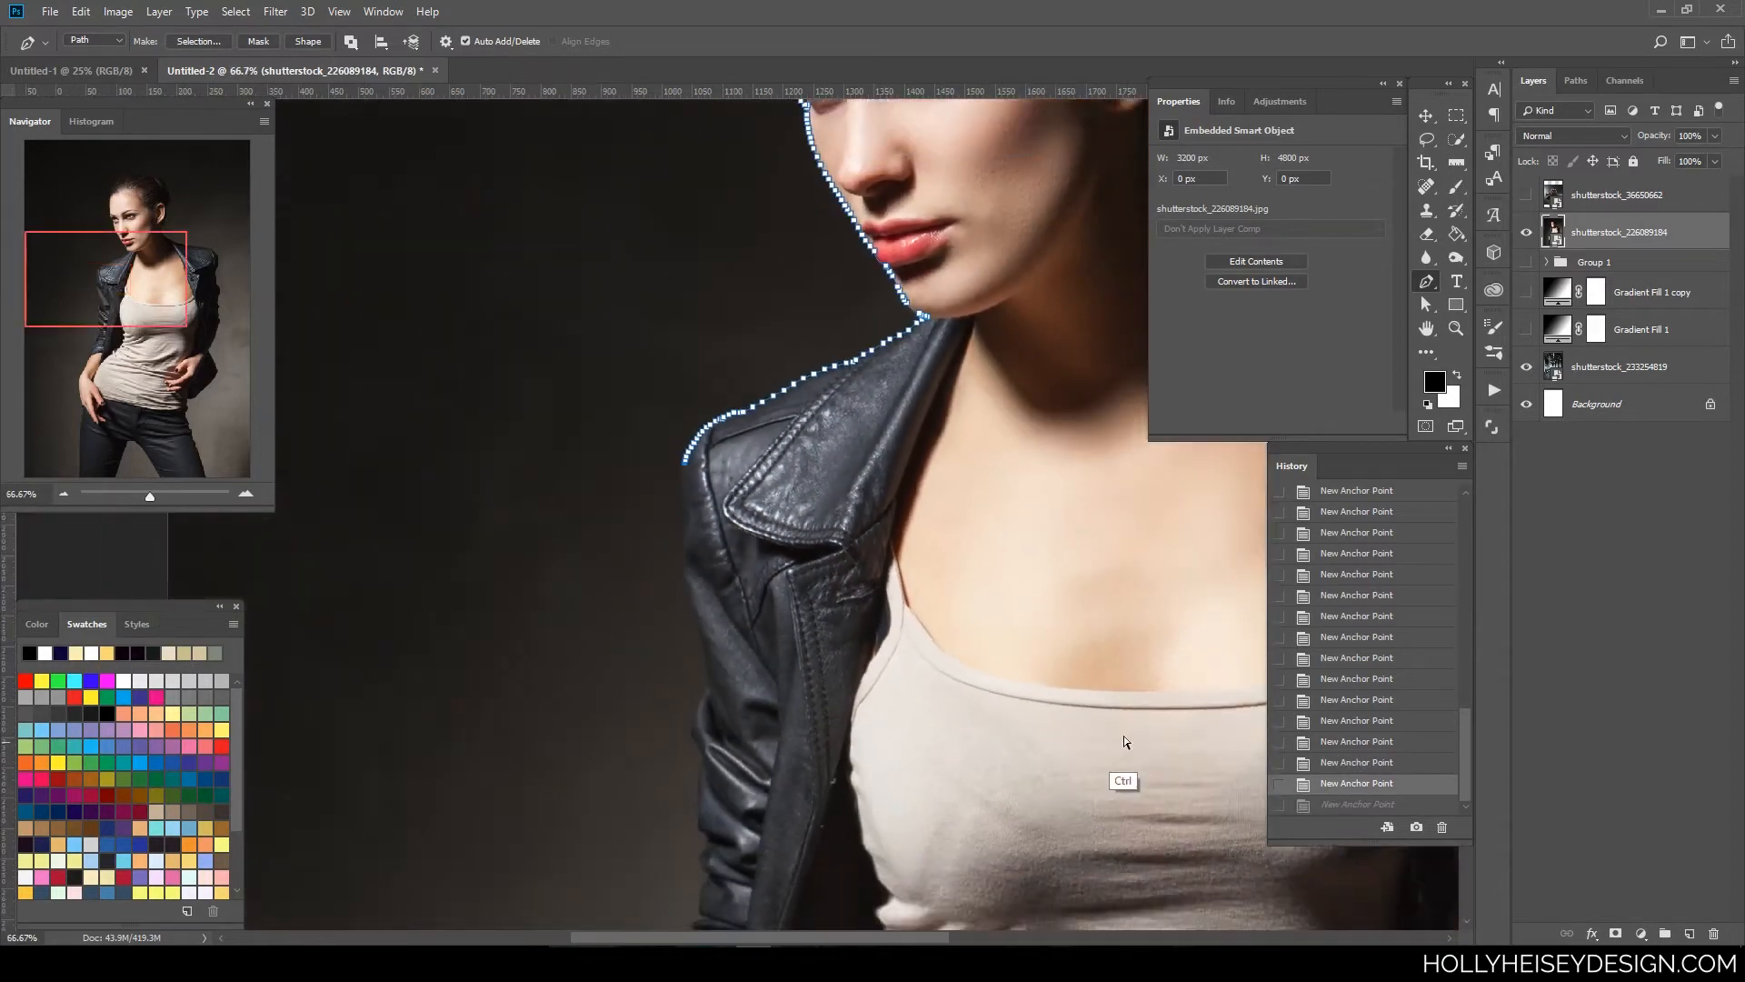
left_click_drag(1120, 643, 898, 700)
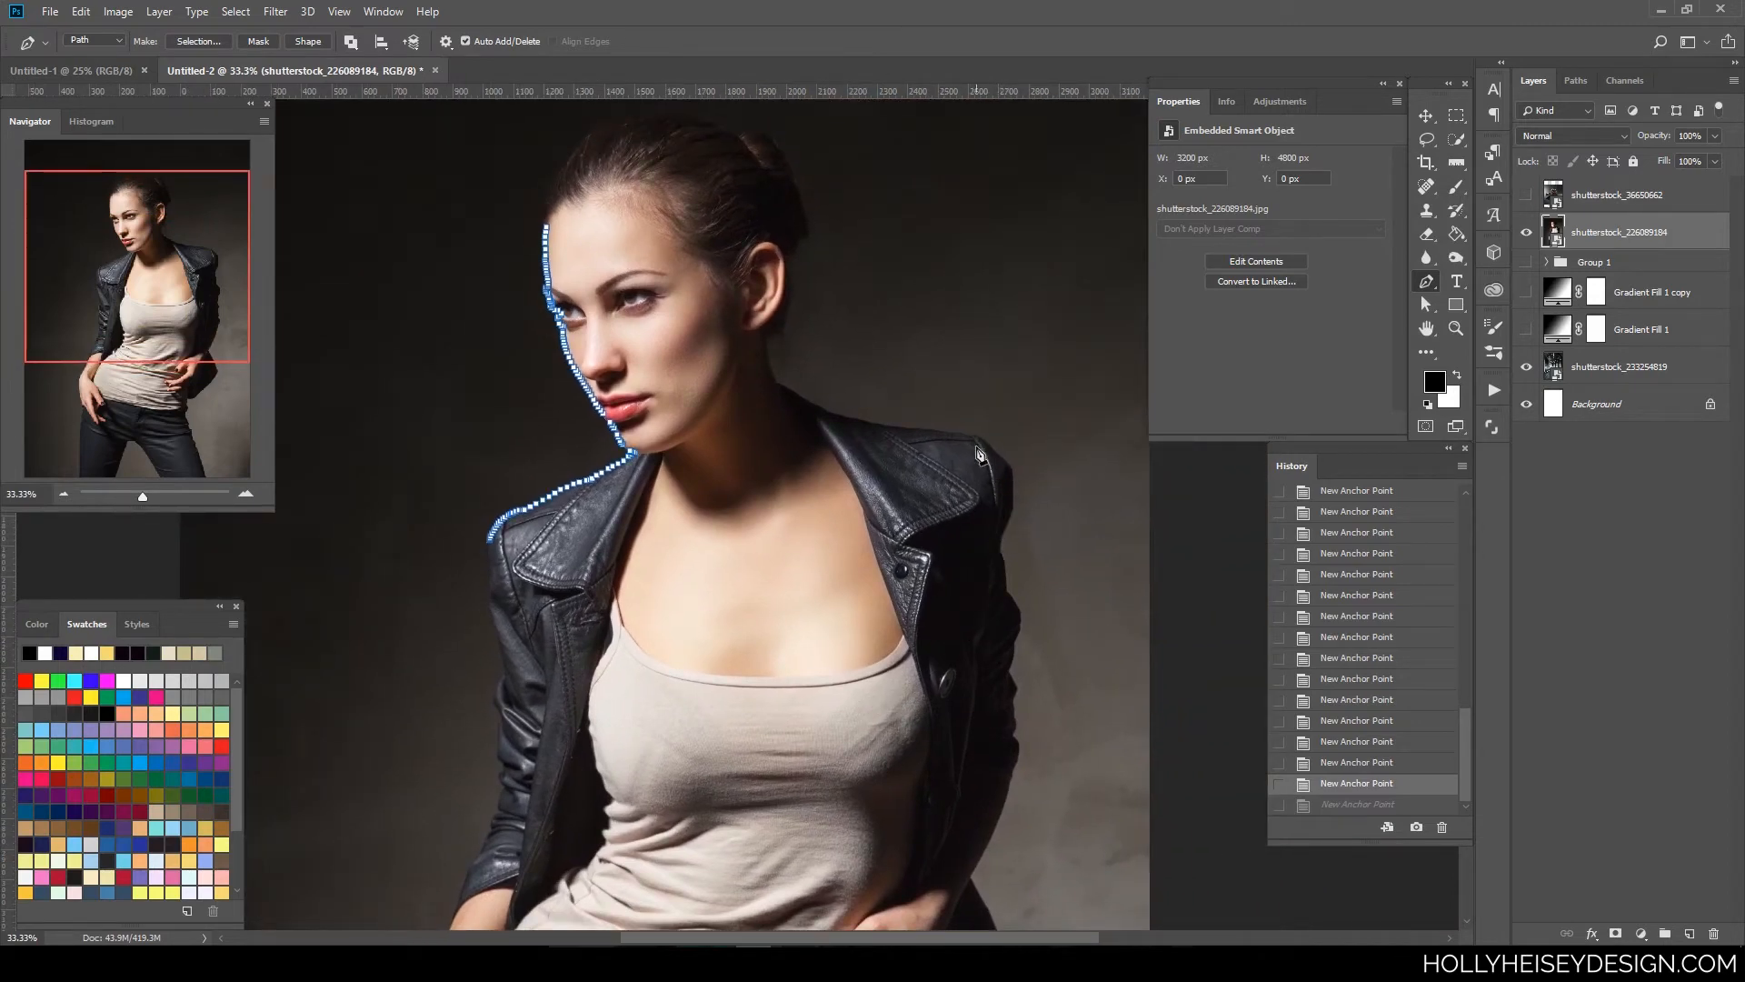
left_click(1015, 539)
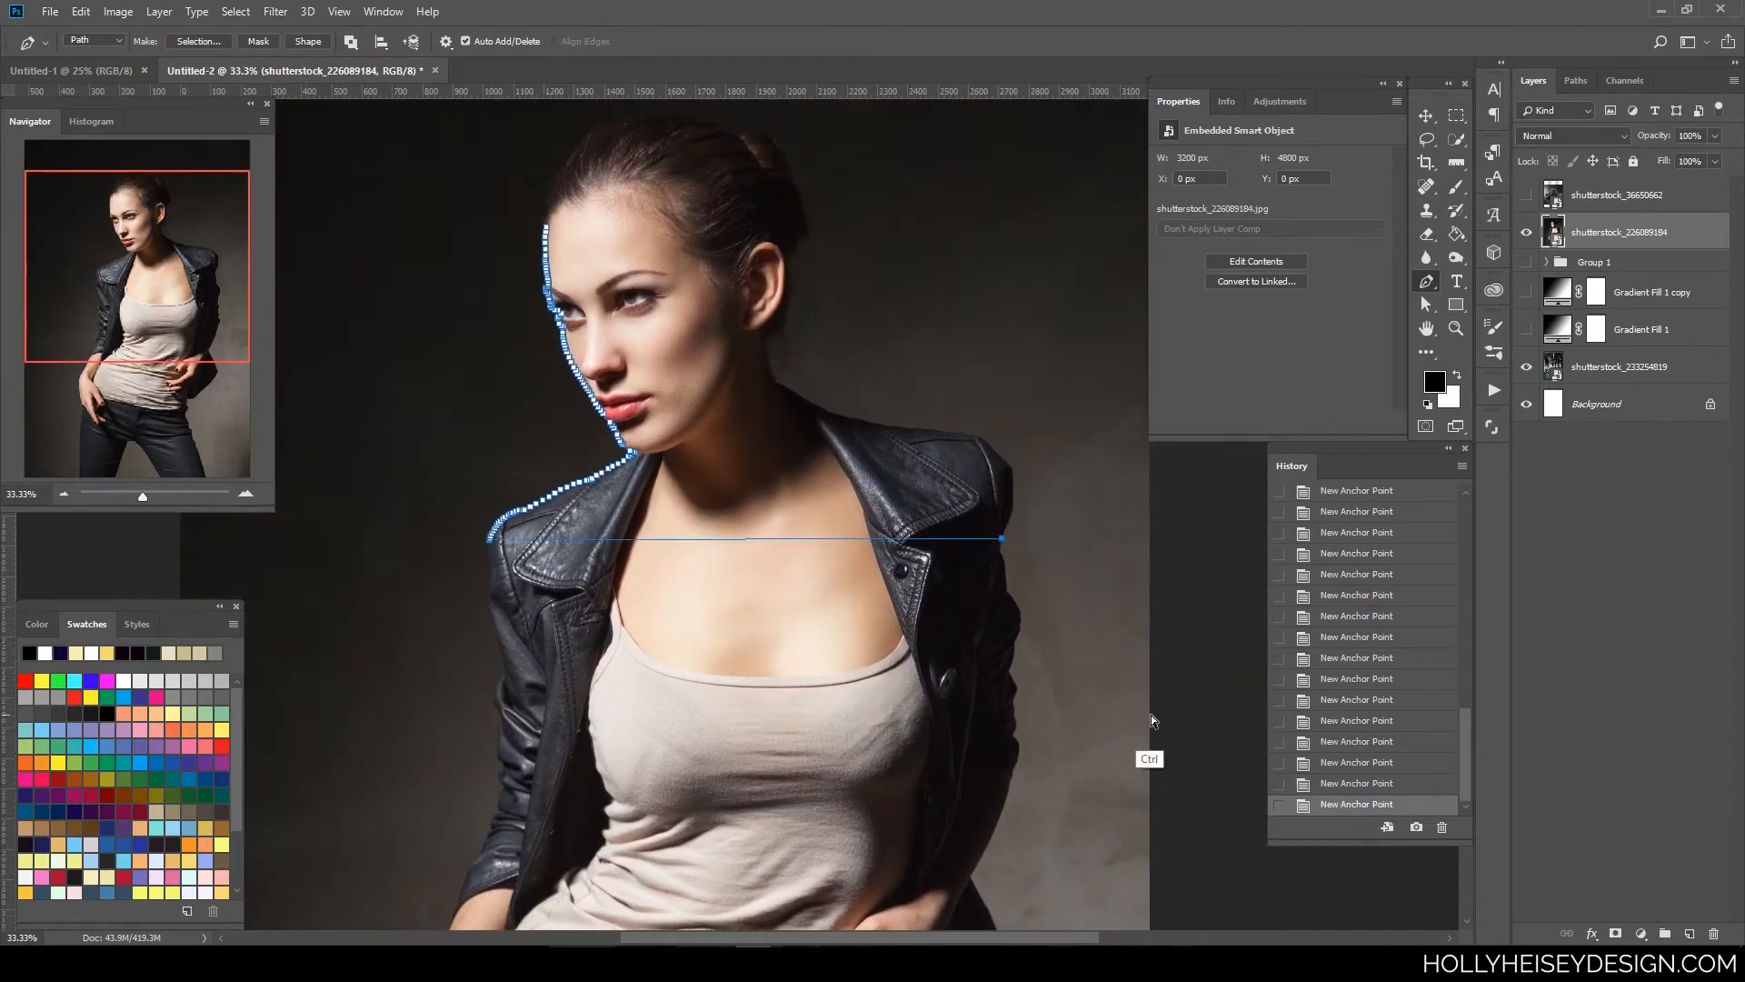
- Trace the opposite sleeve's outer edge upward to the shoulder using curved anchors with their outgoing handles removed
key("ctrl+plus")
key("ctrl+plus")
key("ctrl+plus")
key("ctrl+plus")
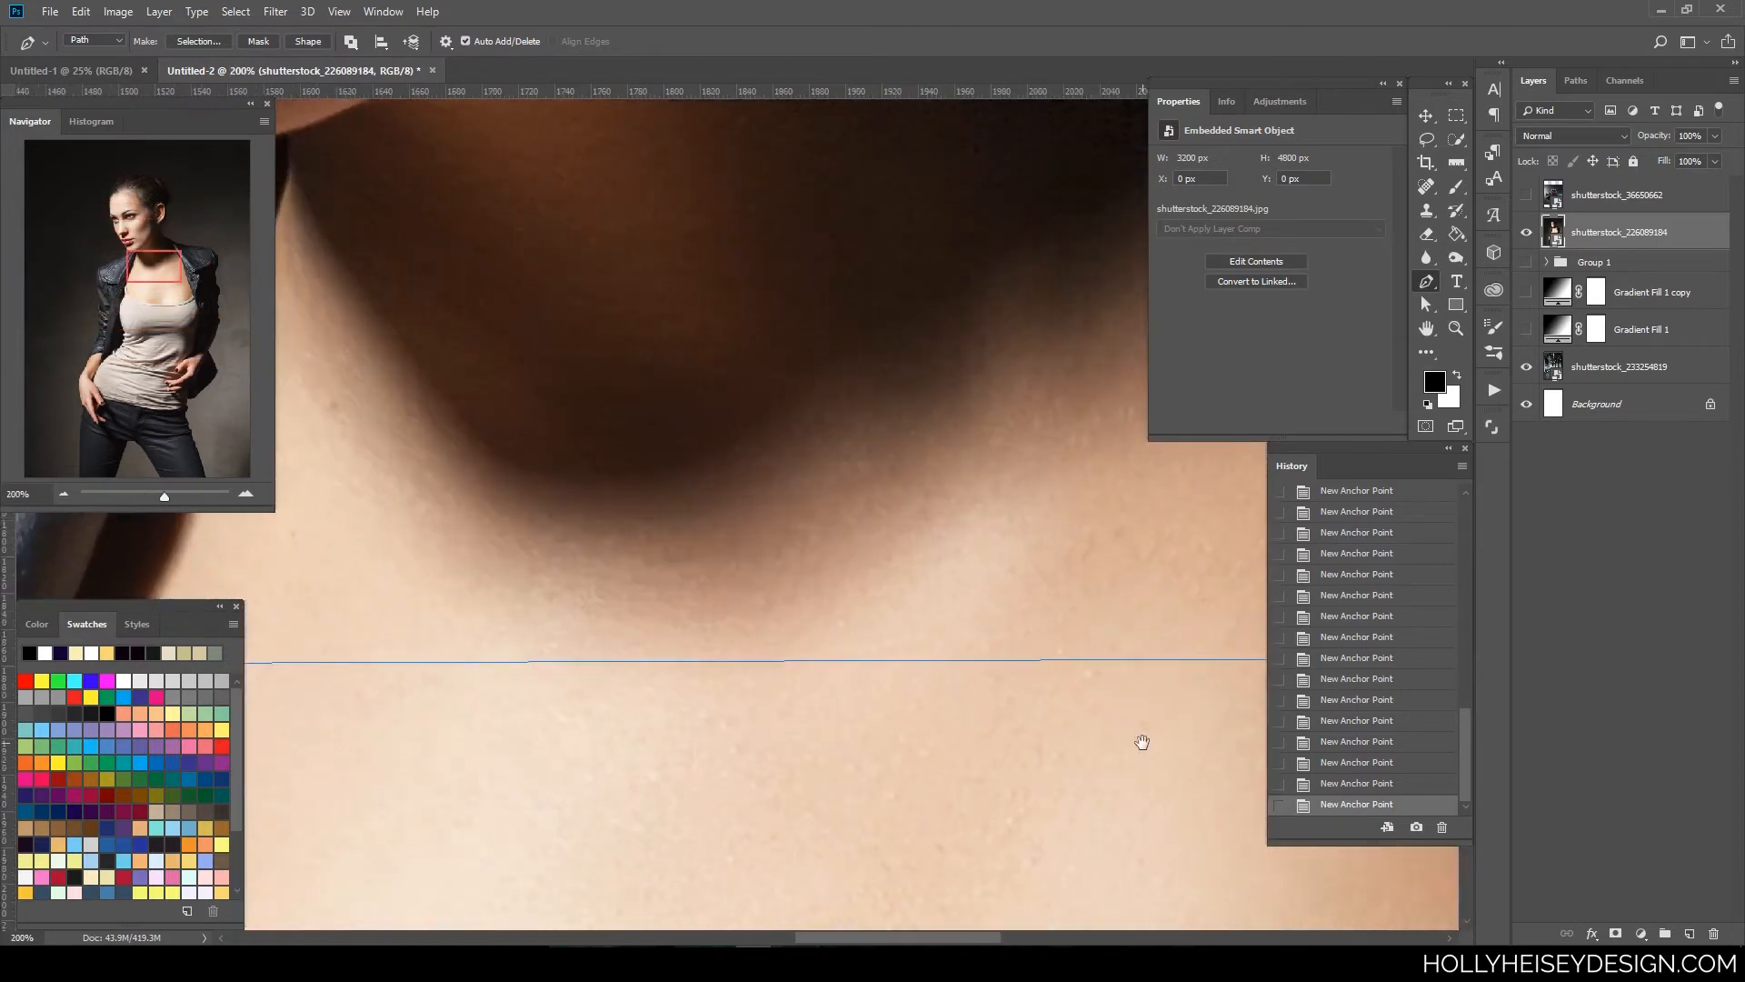
left_click_drag(1137, 739, 464, 736)
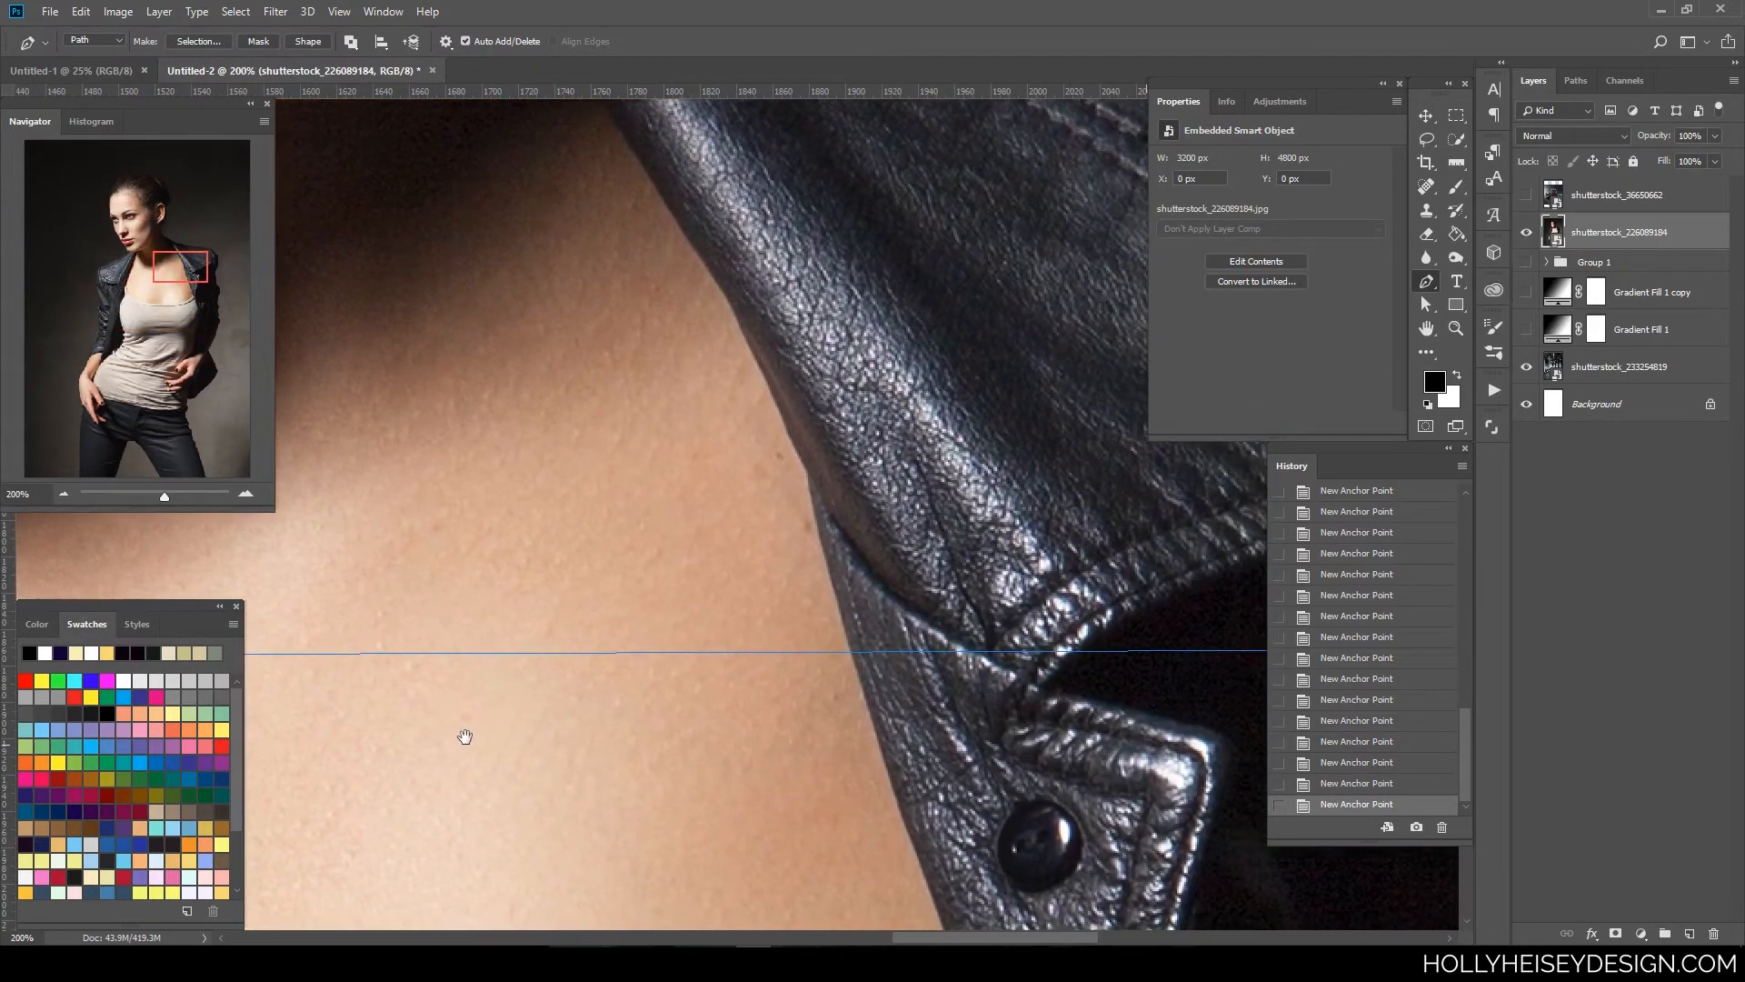
left_click_drag(1102, 806, 92, 845)
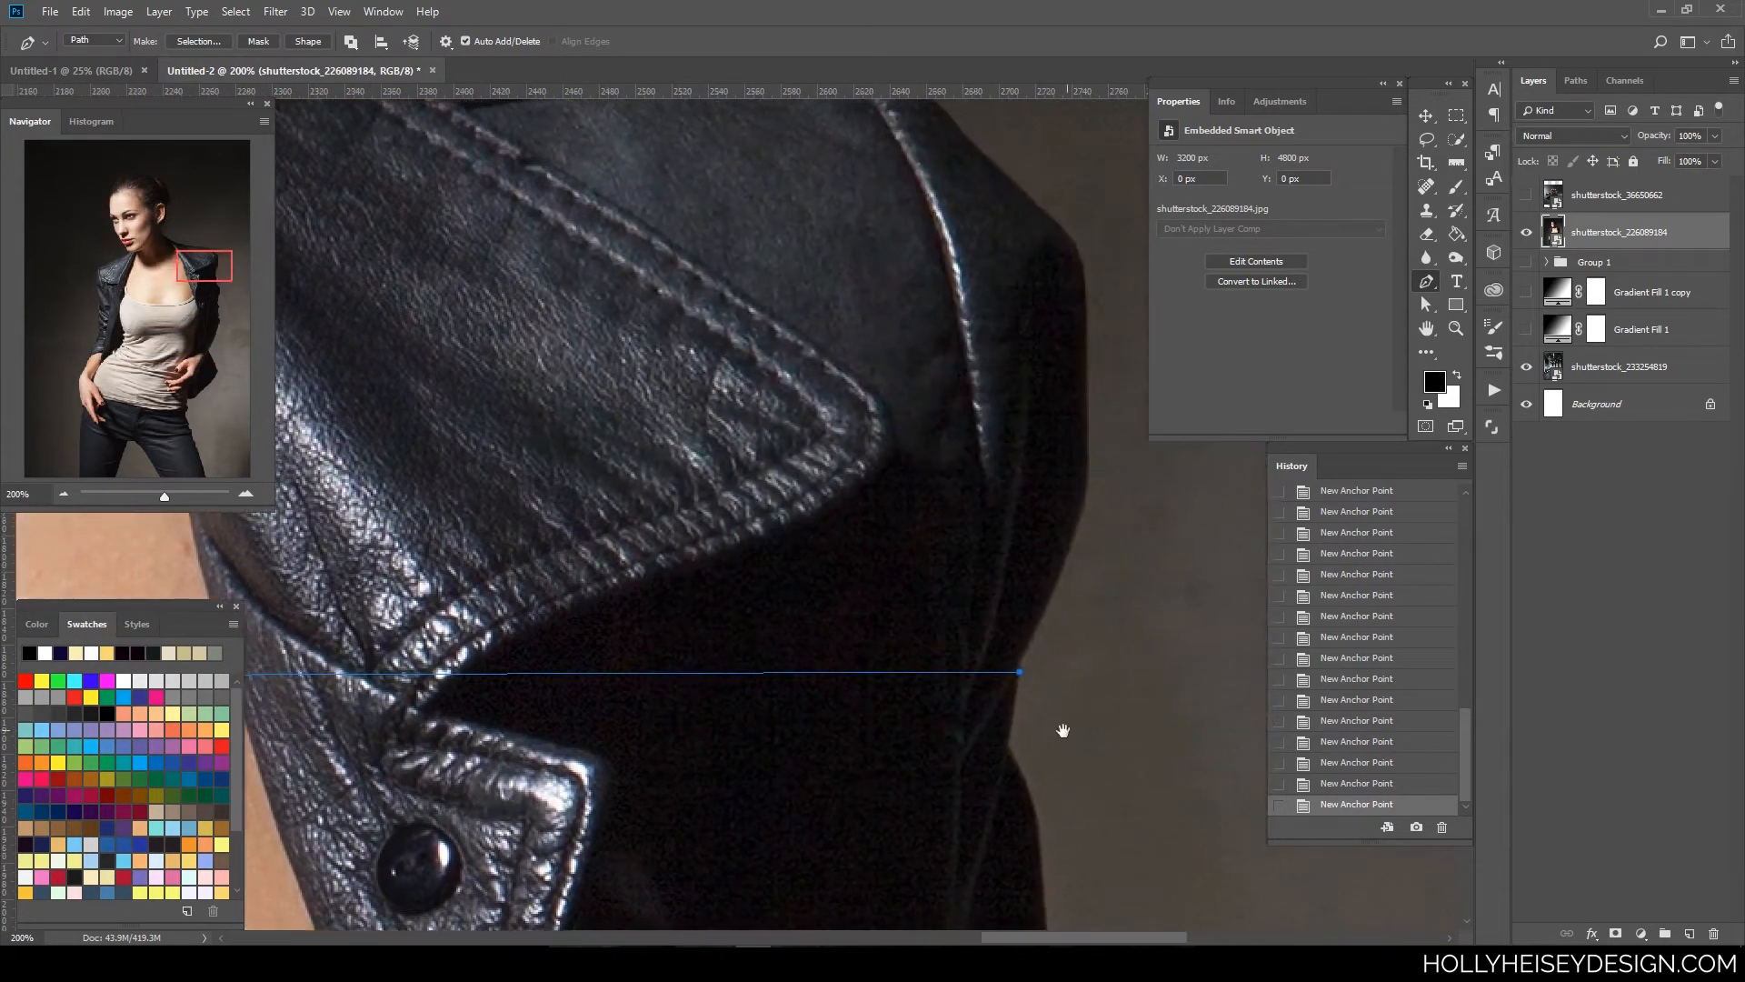
left_click_drag(1059, 725, 940, 718)
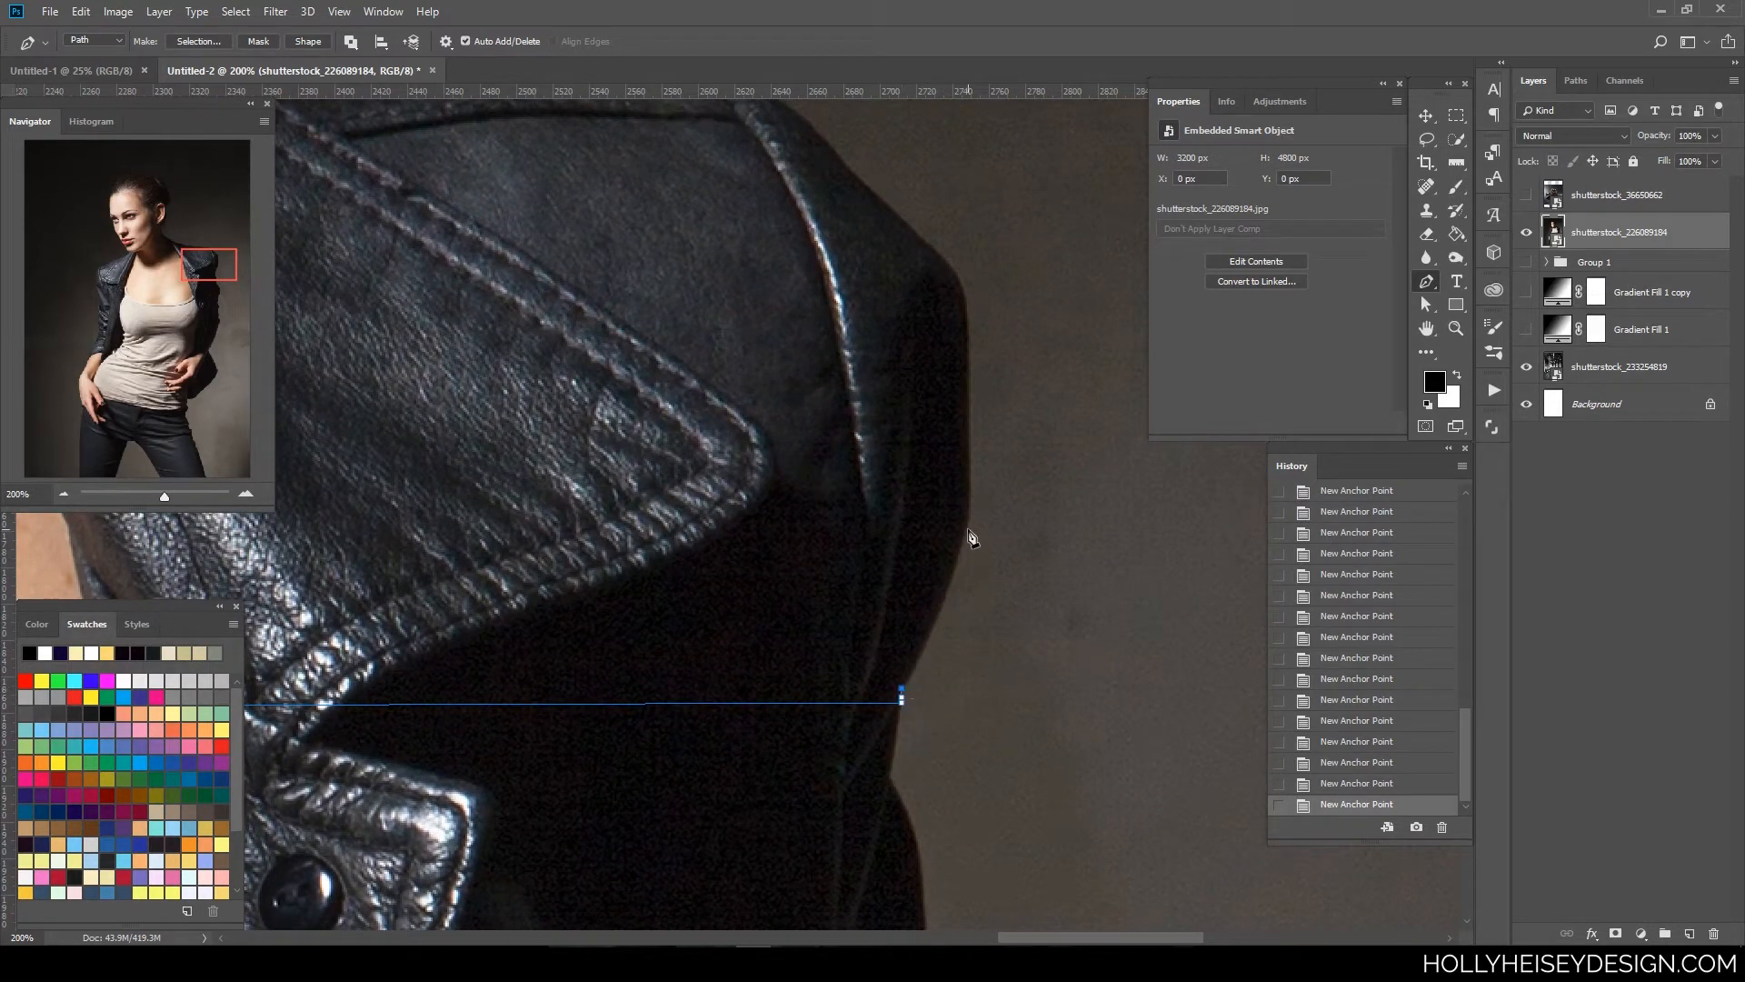
left_click_drag(968, 527, 984, 460)
left_click(968, 527, "alt")
left_click_drag(966, 298, 963, 261)
left_click(966, 298, "alt")
- Trace around the opposite shoulder's outer corner and partway up its slope with closely spaced anchor points
left_click_drag(1050, 456, 1081, 715)
left_click(997, 552)
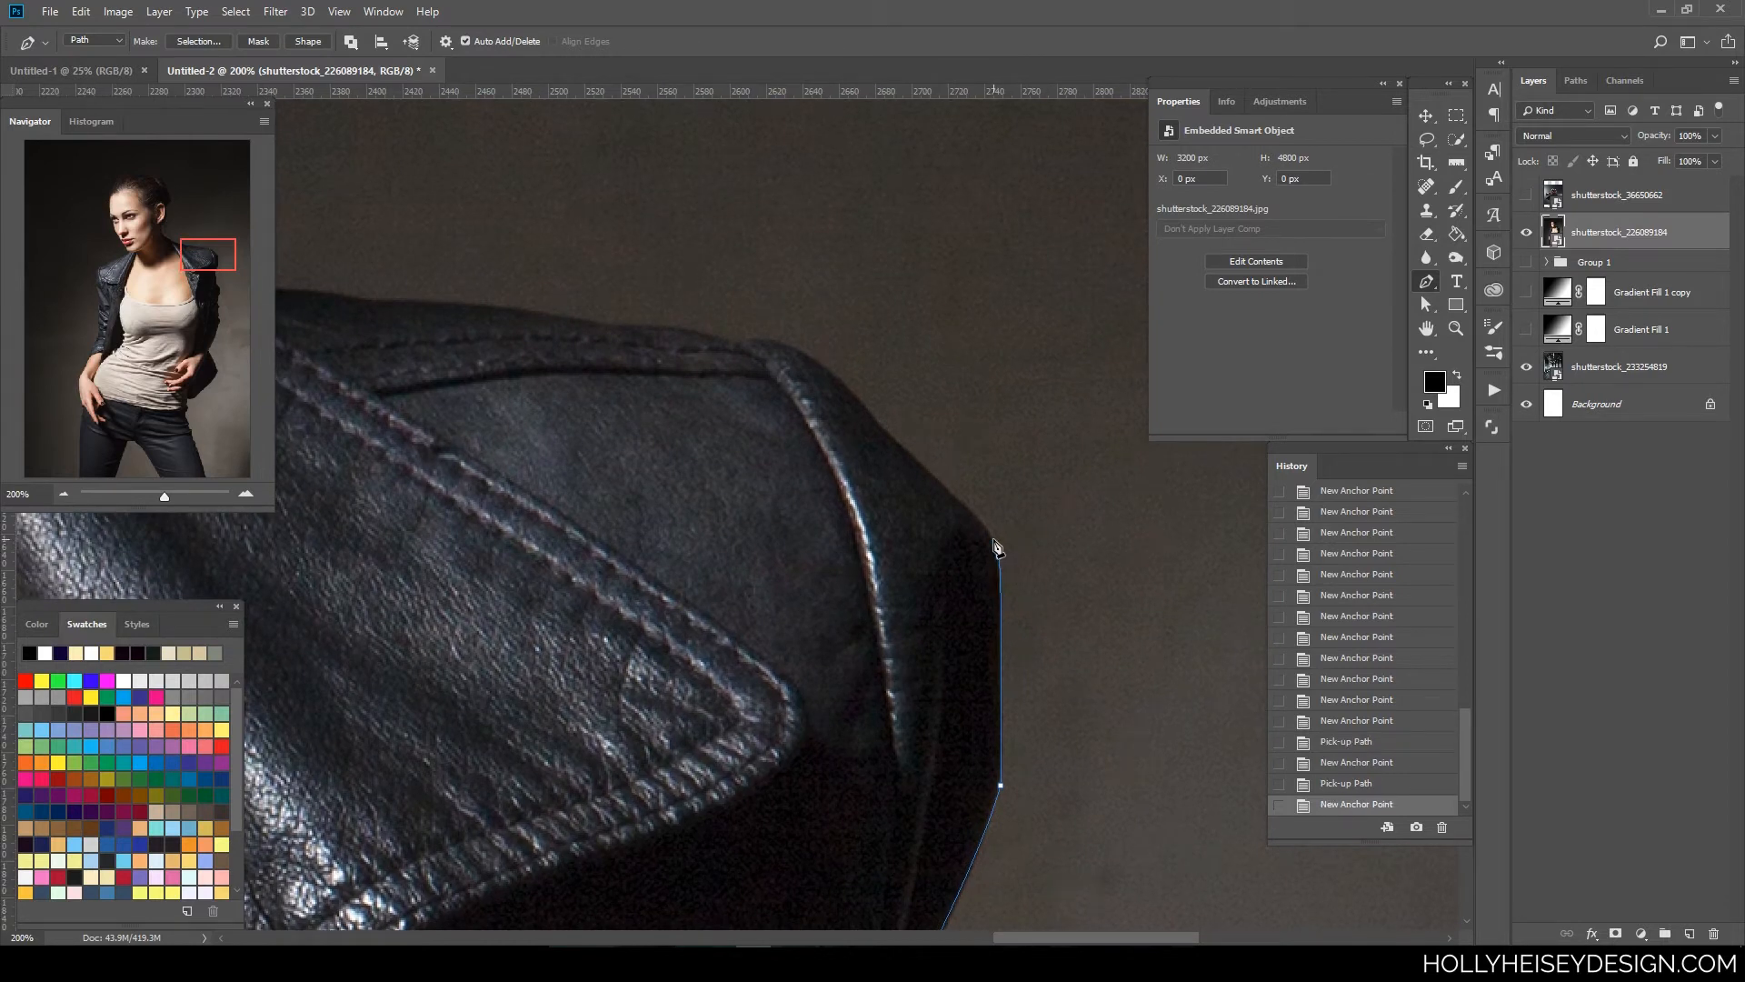
left_click(995, 546)
left_click(989, 536)
left_click(983, 528)
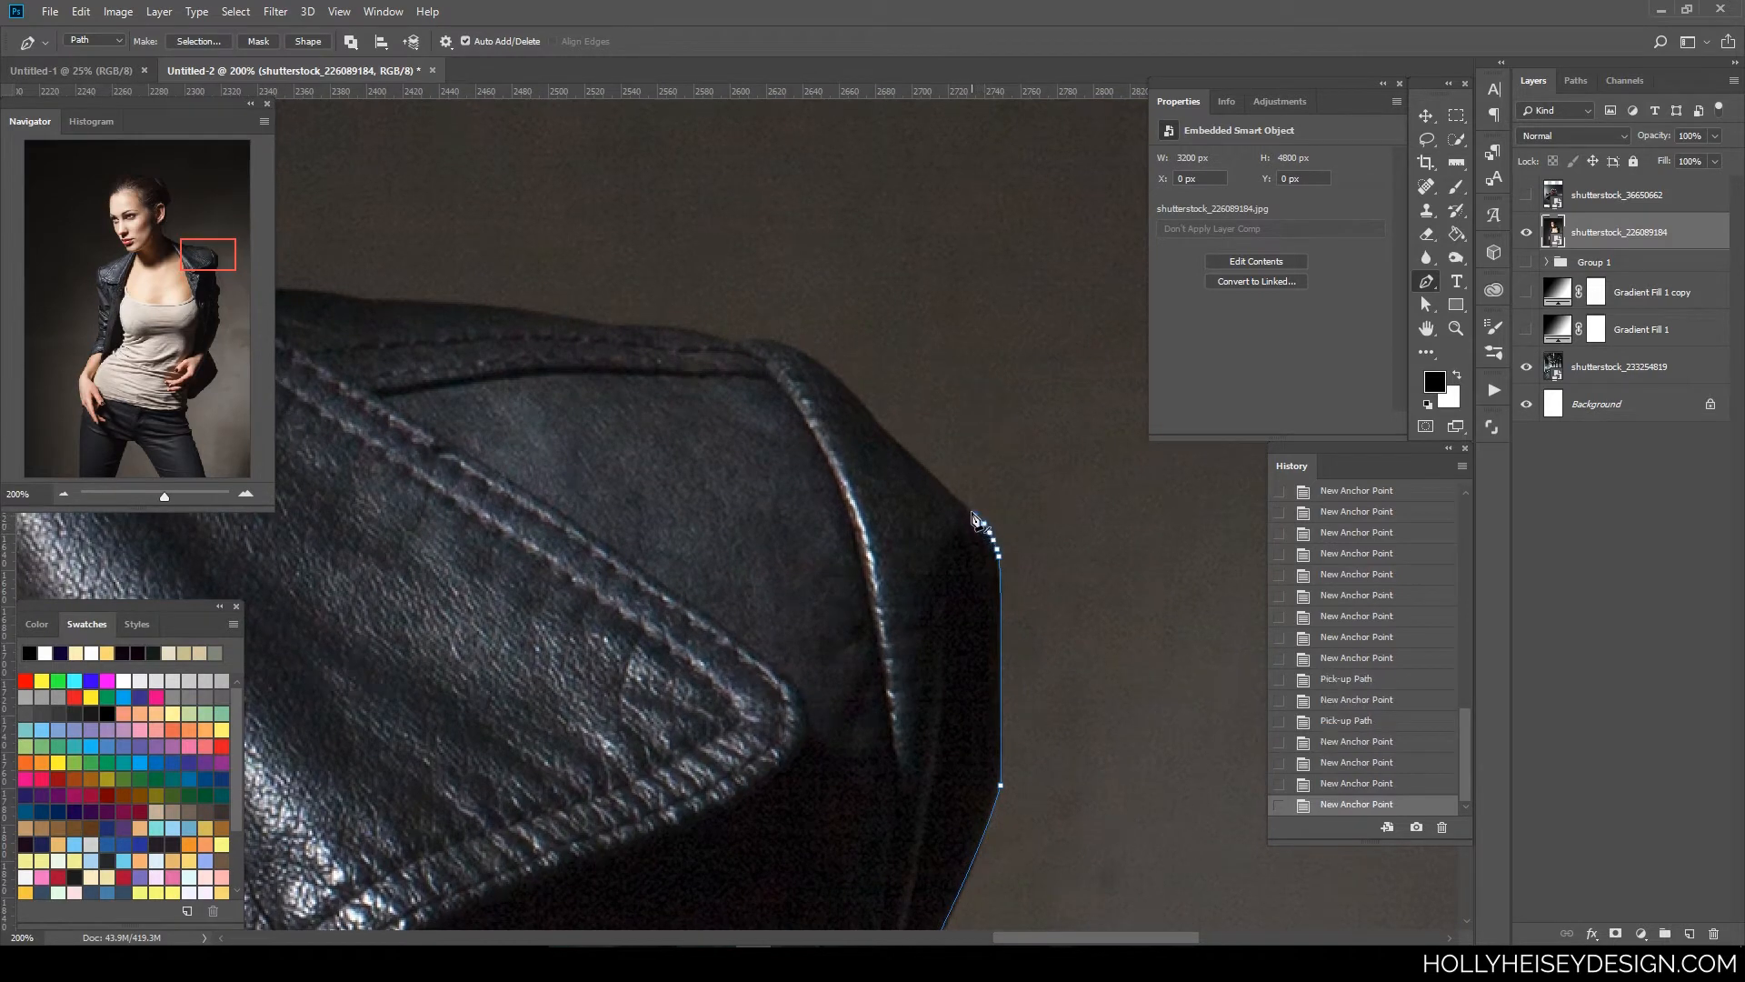
left_click(969, 511)
left_click(959, 500)
left_click(947, 488)
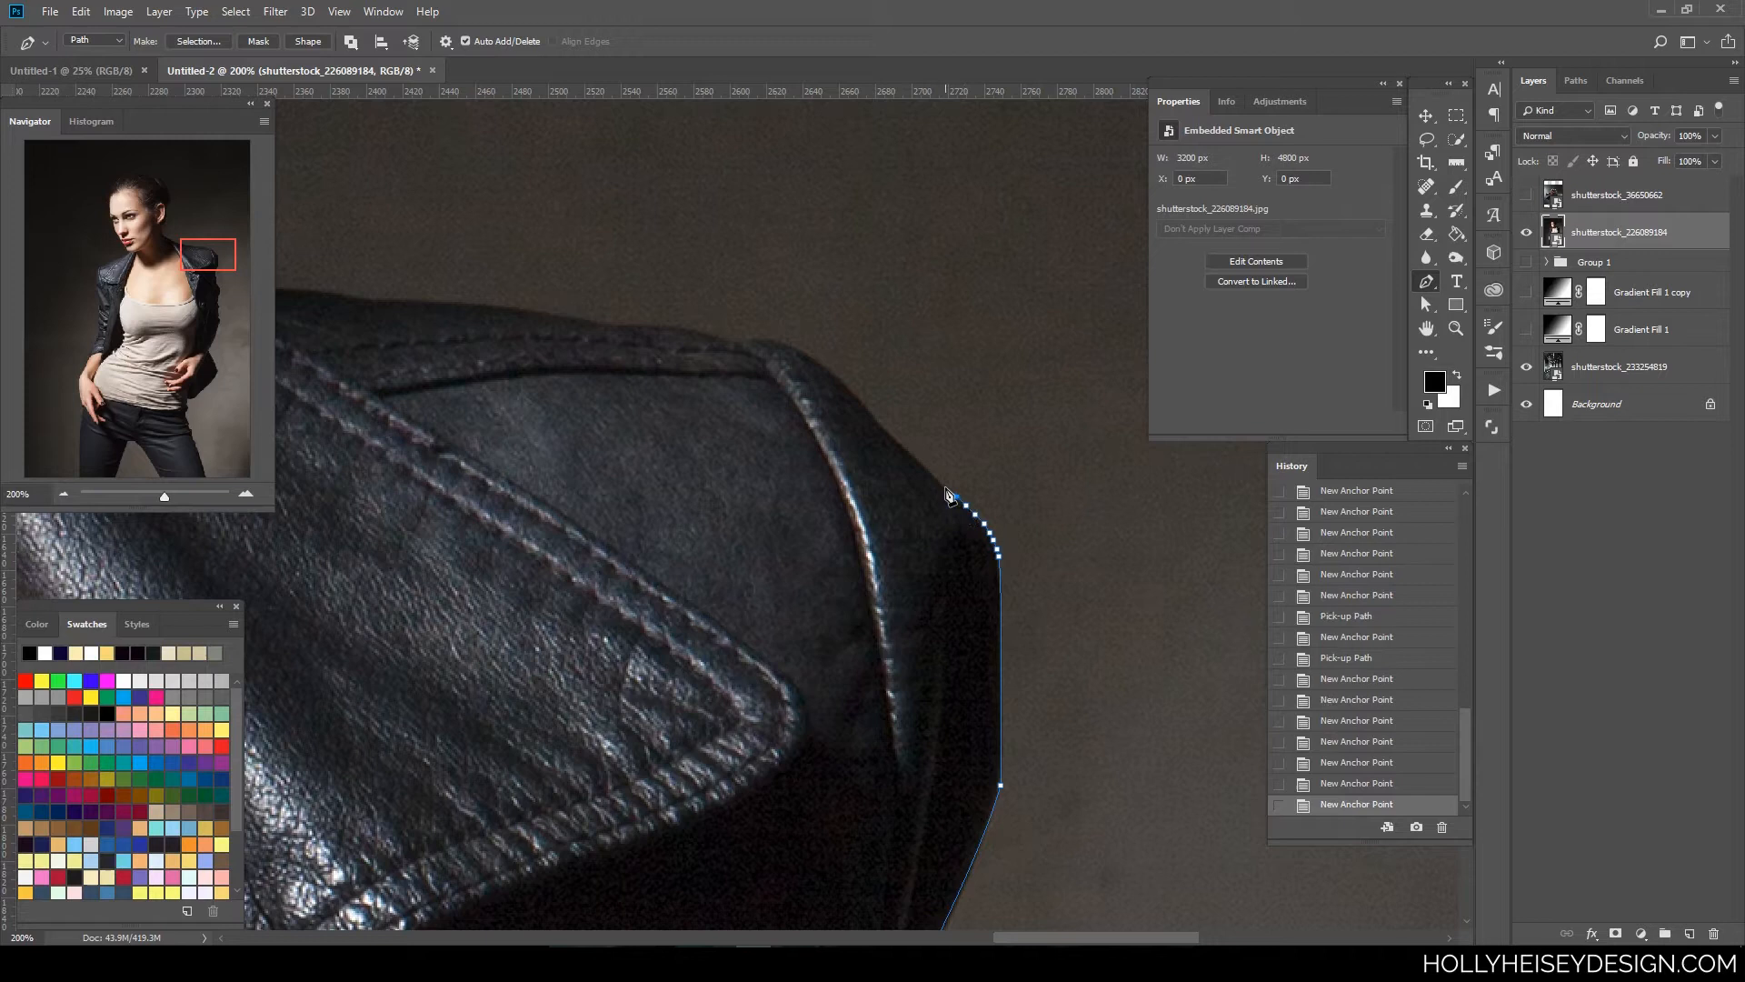
left_click(909, 448)
left_click(900, 442)
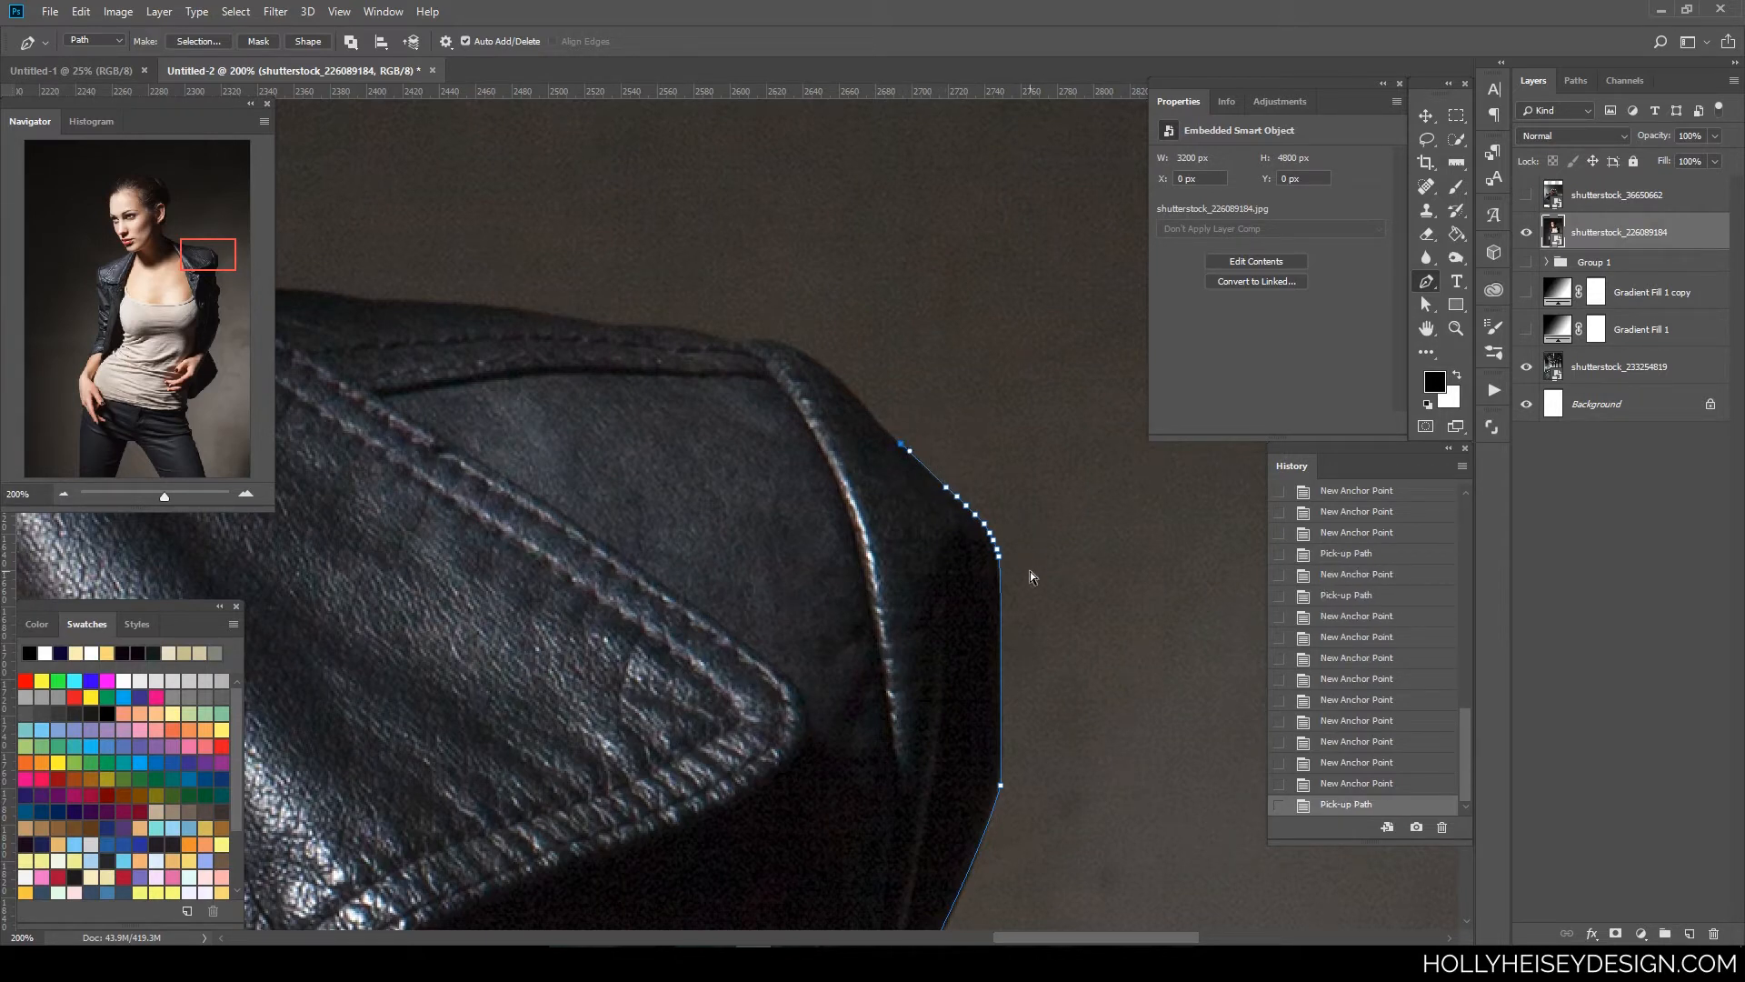
- Extend the path up the rest of the shoulder slope to just before the raised sleeve seam
left_click_drag(1097, 556, 1099, 628)
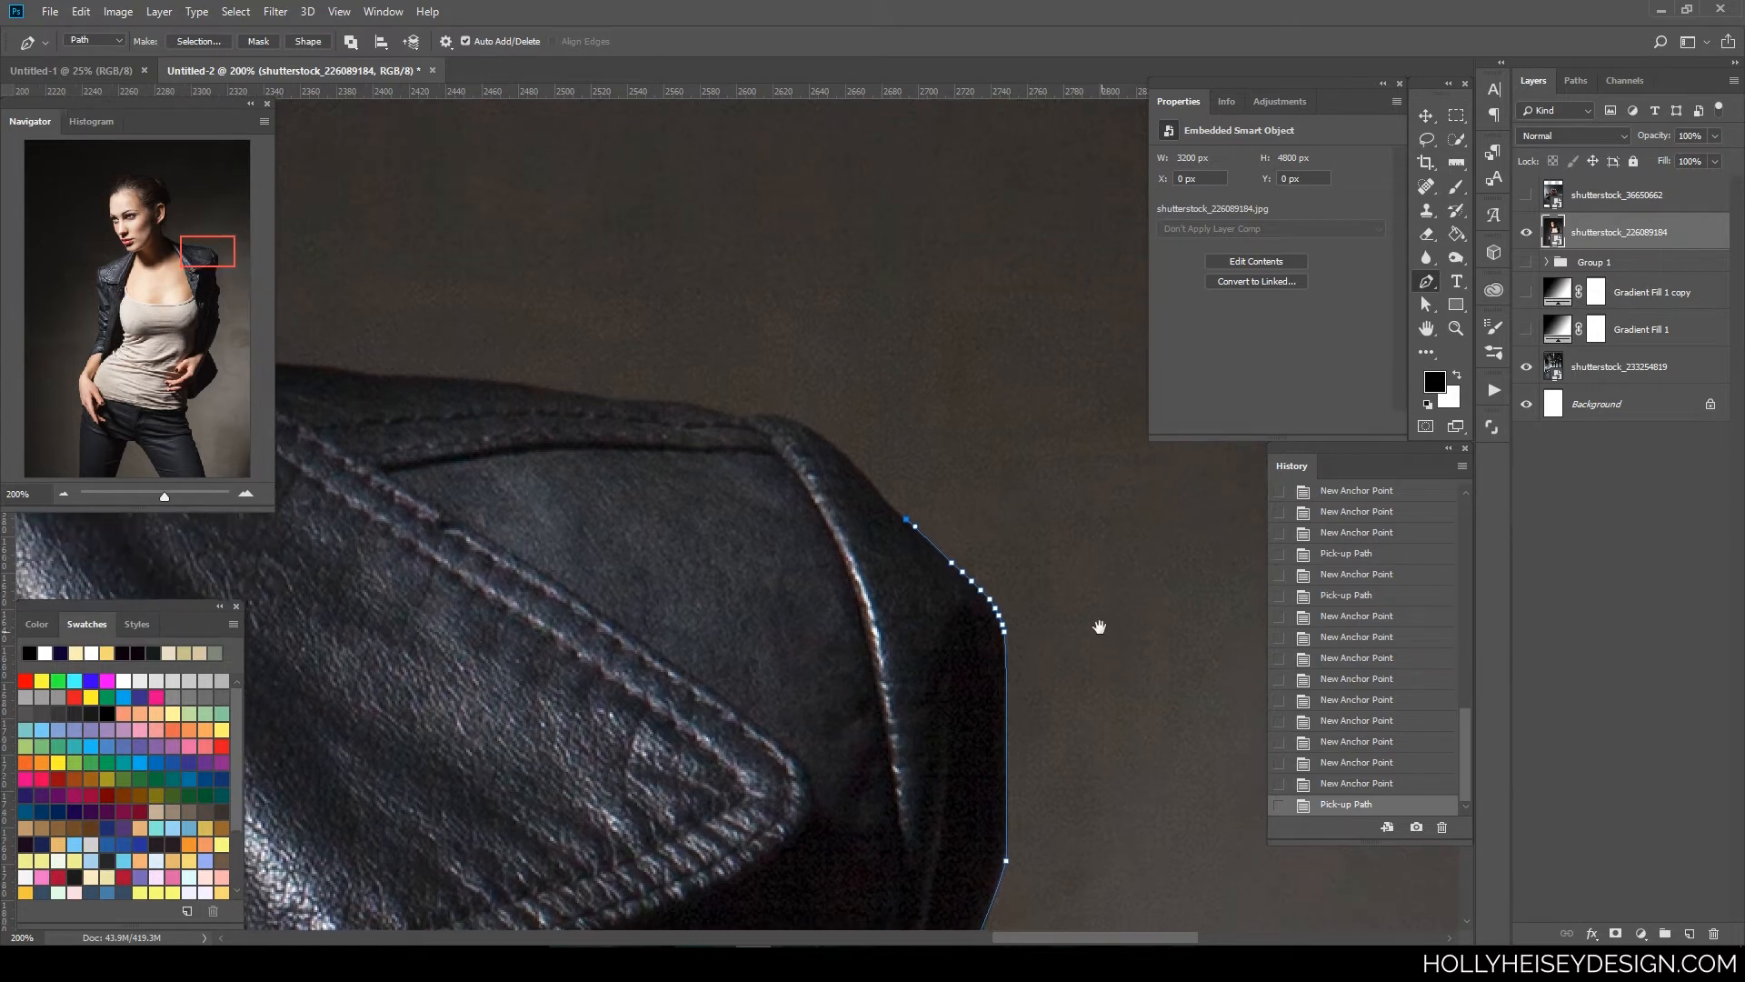
left_click(907, 519)
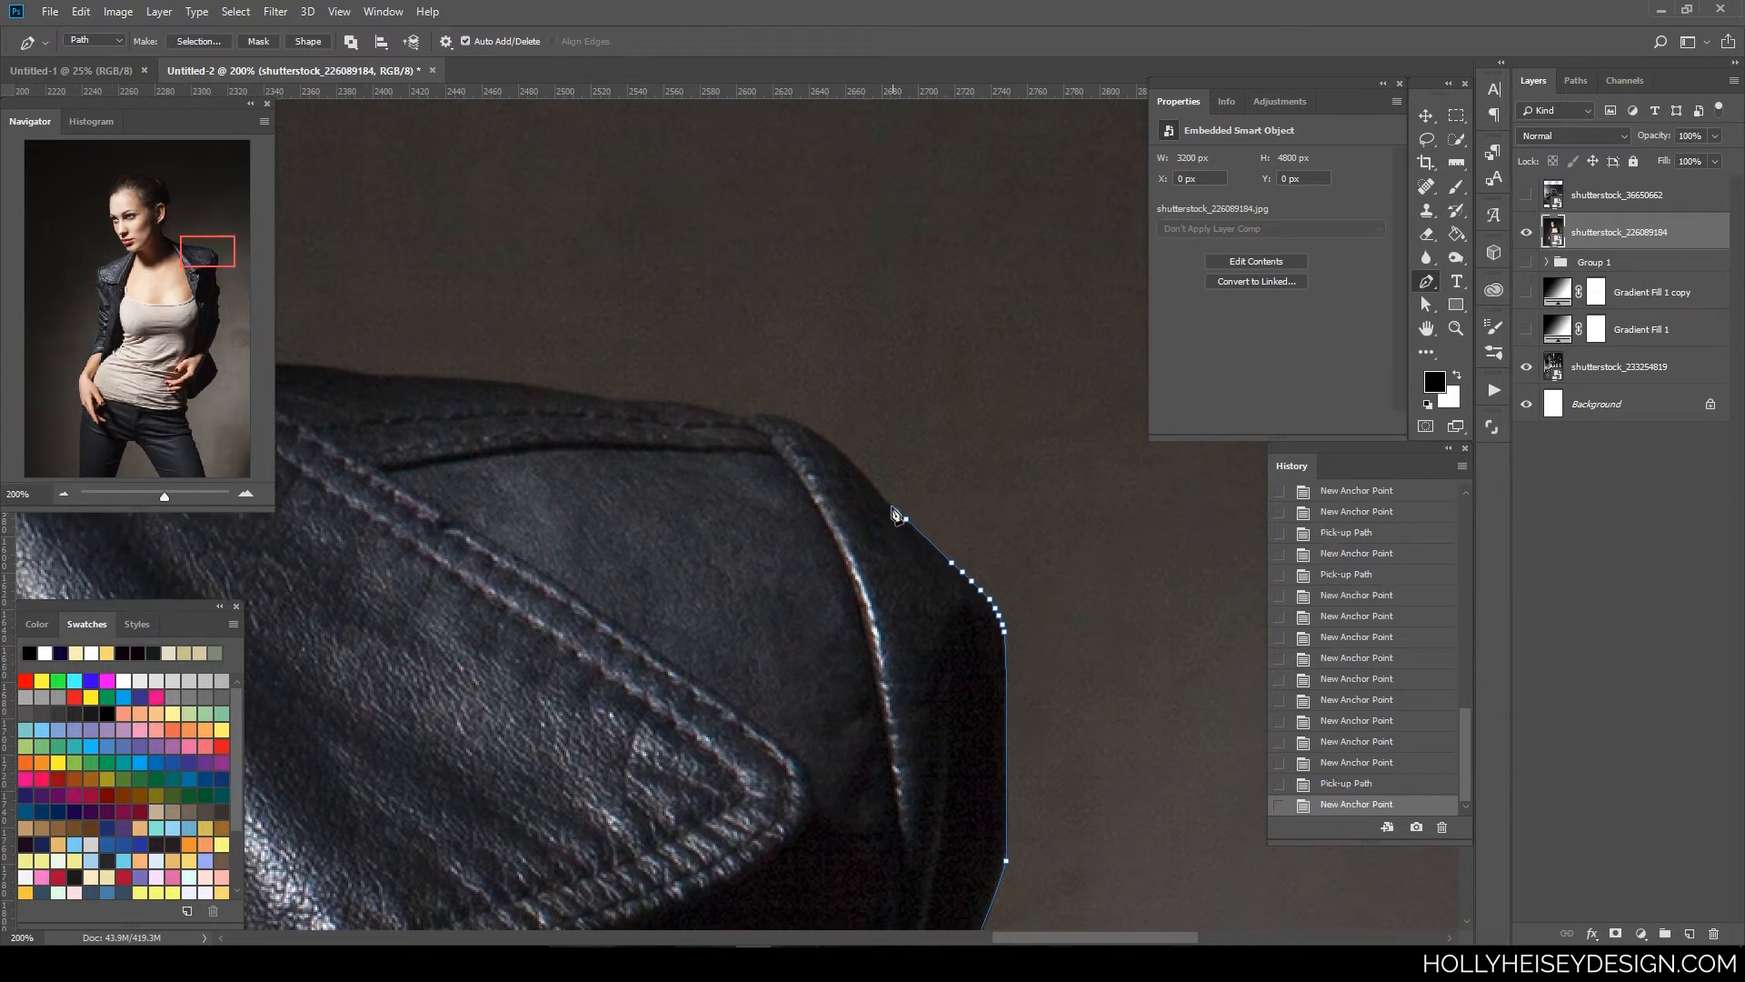
left_click(900, 511)
left_click(893, 504)
left_click(881, 496)
left_click(863, 472)
left_click(851, 460)
left_click(841, 451)
left_click(830, 443)
left_click(822, 440)
left_click(807, 426)
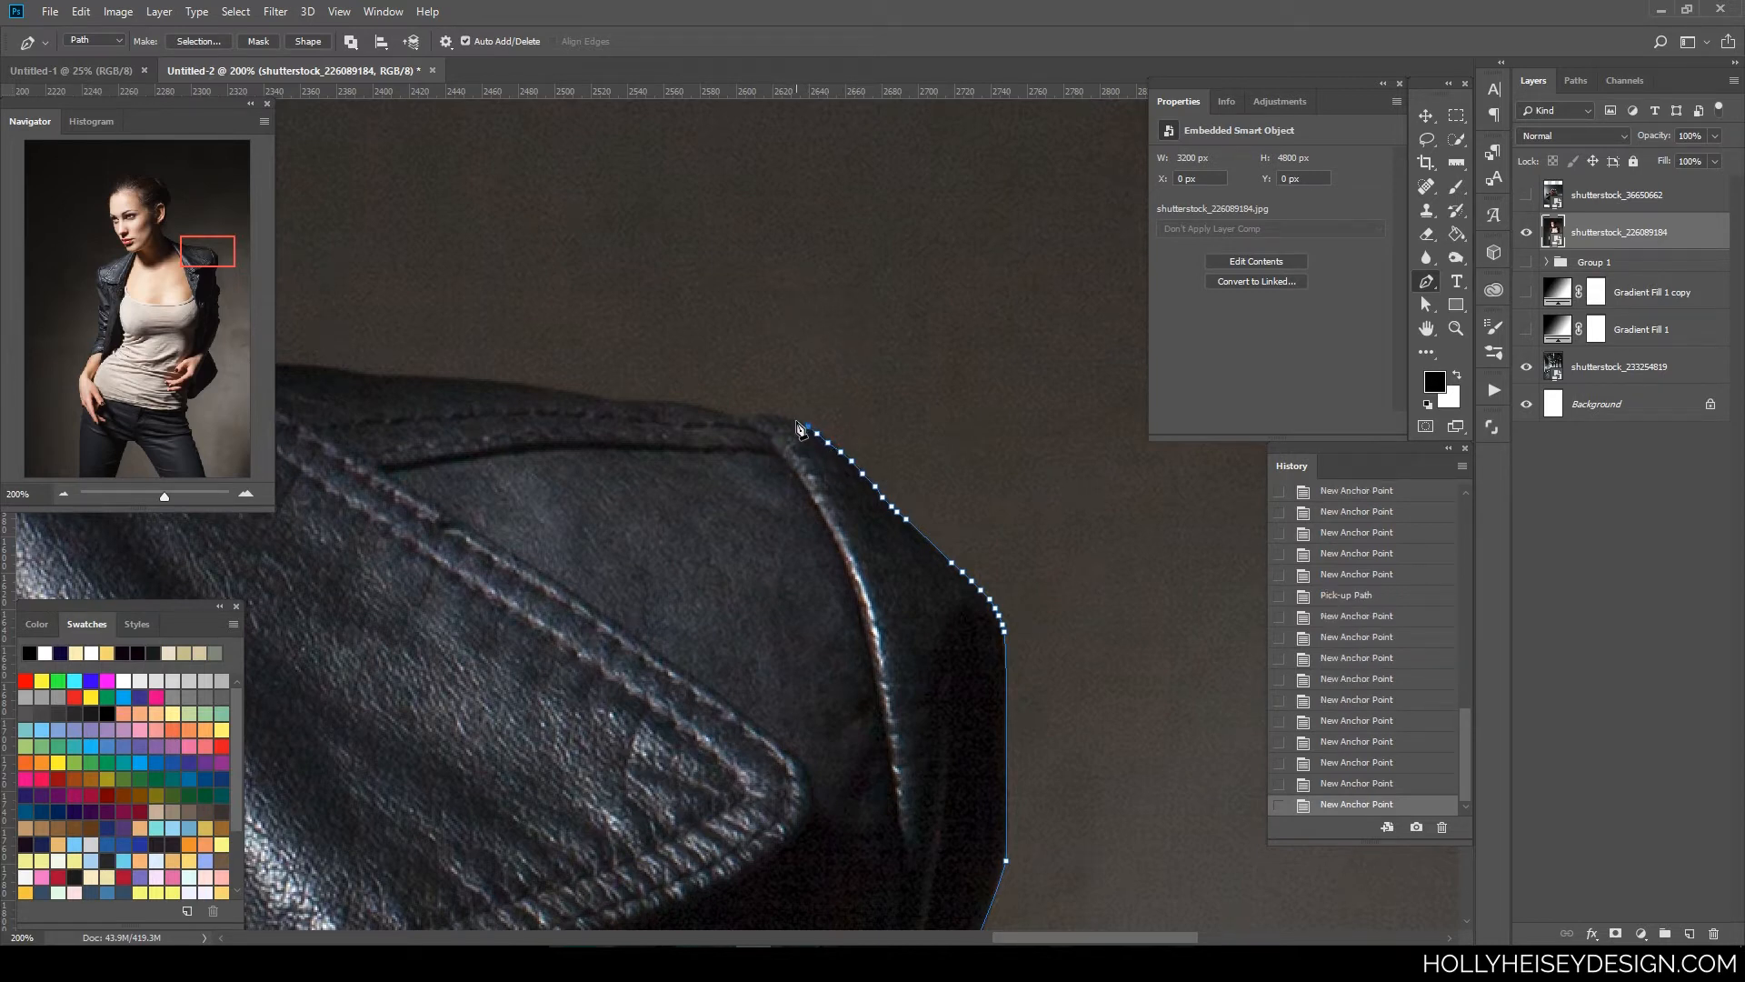
- Round the top of the raised sleeve seam with short path segments
left_click(795, 420)
left_click(782, 418)
left_click(767, 413)
left_click(756, 416)
left_click(753, 417)
- Trace the shoulder's top edge from the sleeve seam toward the neck, converting the end anchor to a corner
left_click_drag(771, 504, 990, 596)
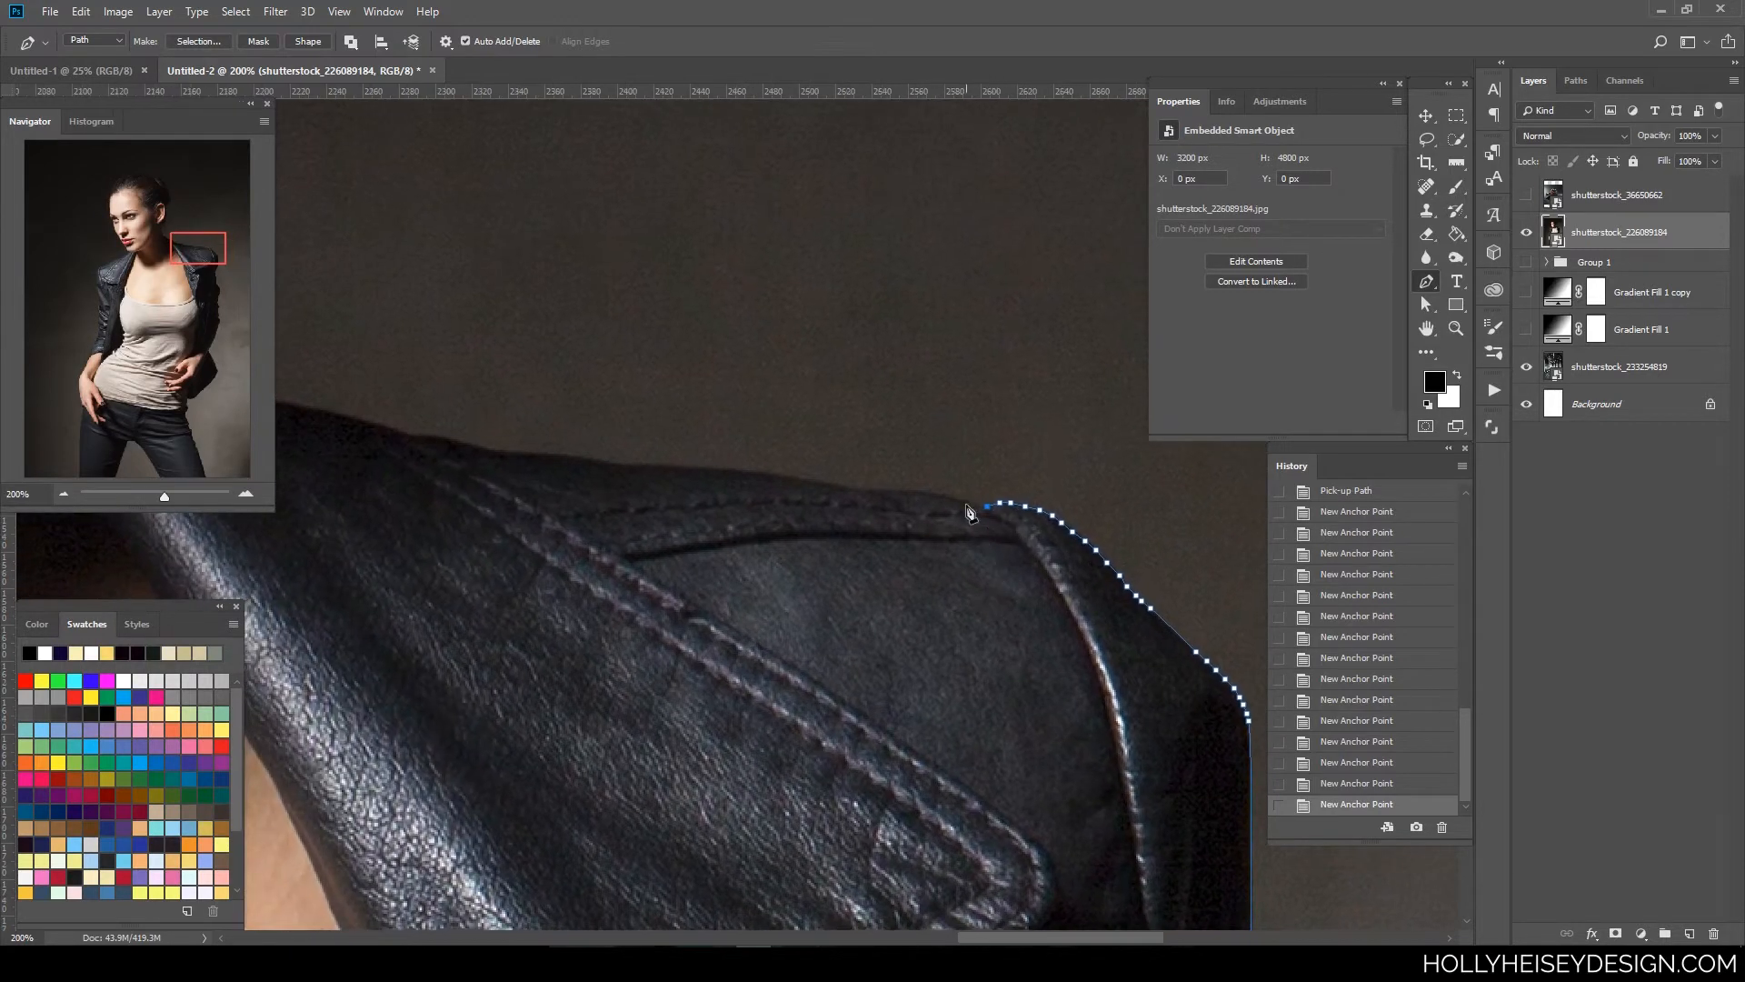
left_click(969, 508)
left_click(965, 502)
left_click(952, 498)
left_click(939, 494)
left_click(925, 492)
left_click(912, 491)
left_click(897, 490)
left_click(862, 490)
left_click(847, 490)
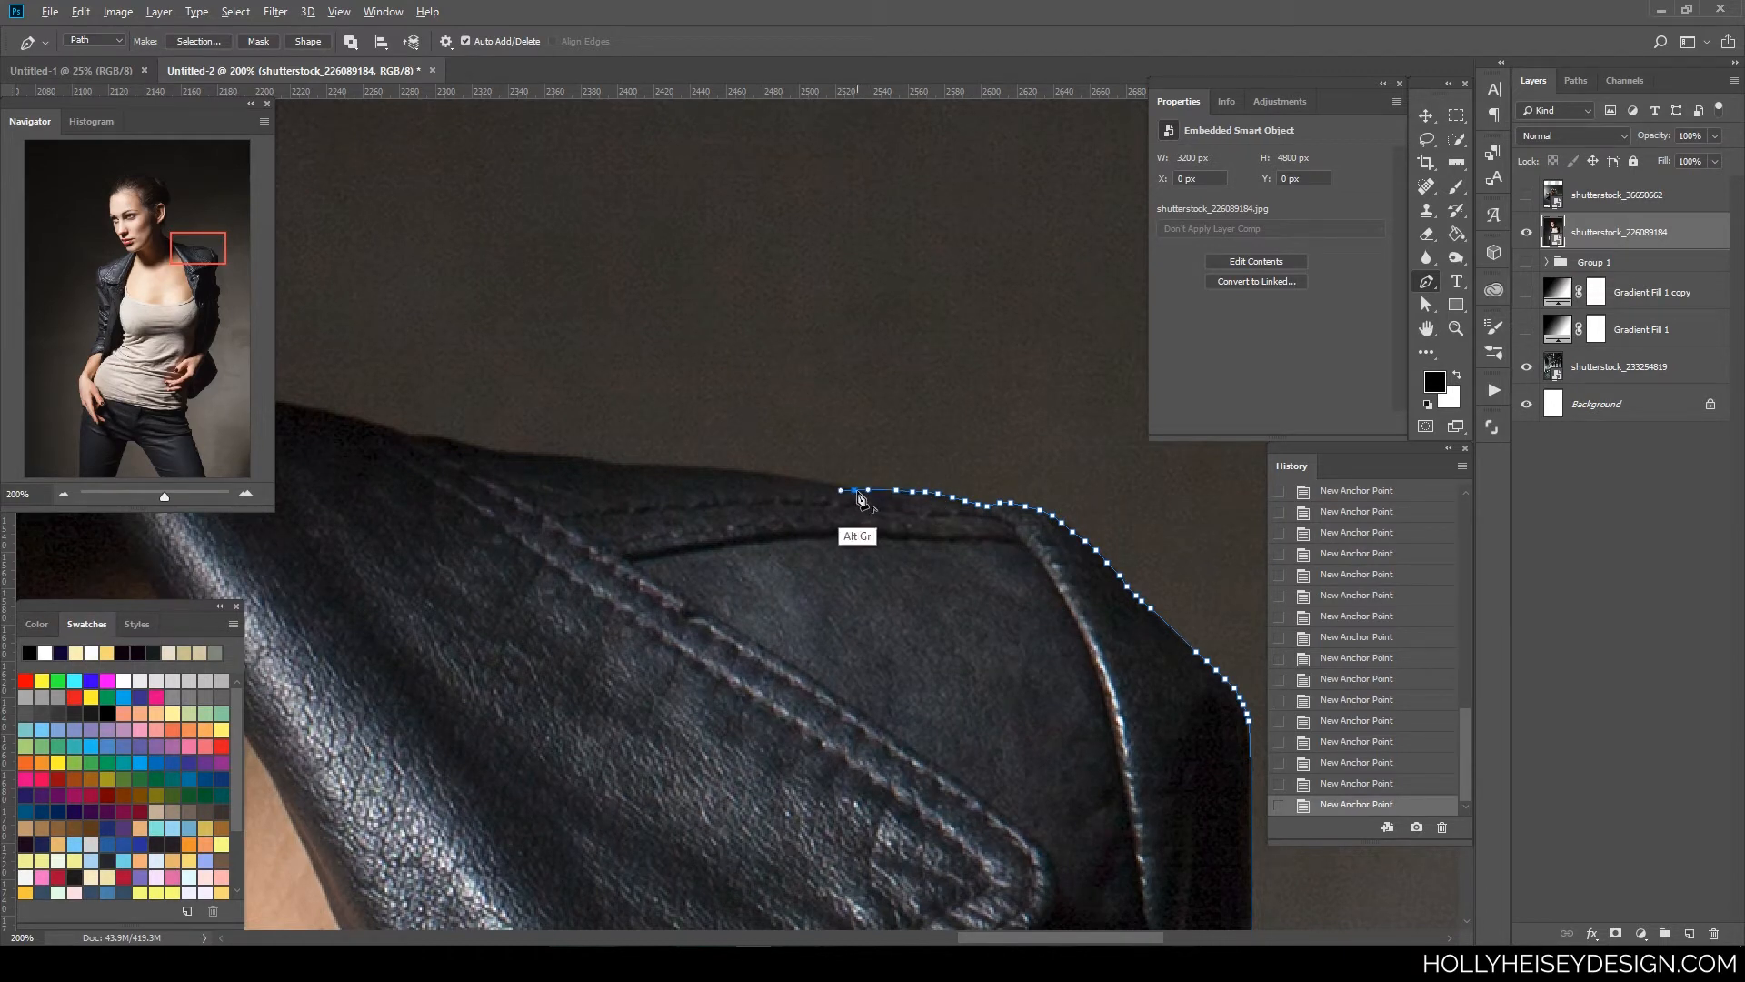
left_click(858, 496)
- Continue along the shoulder's top edge above the stitched panel, ending in a curved anchor without an outgoing handle
left_click_drag(842, 542, 1092, 633)
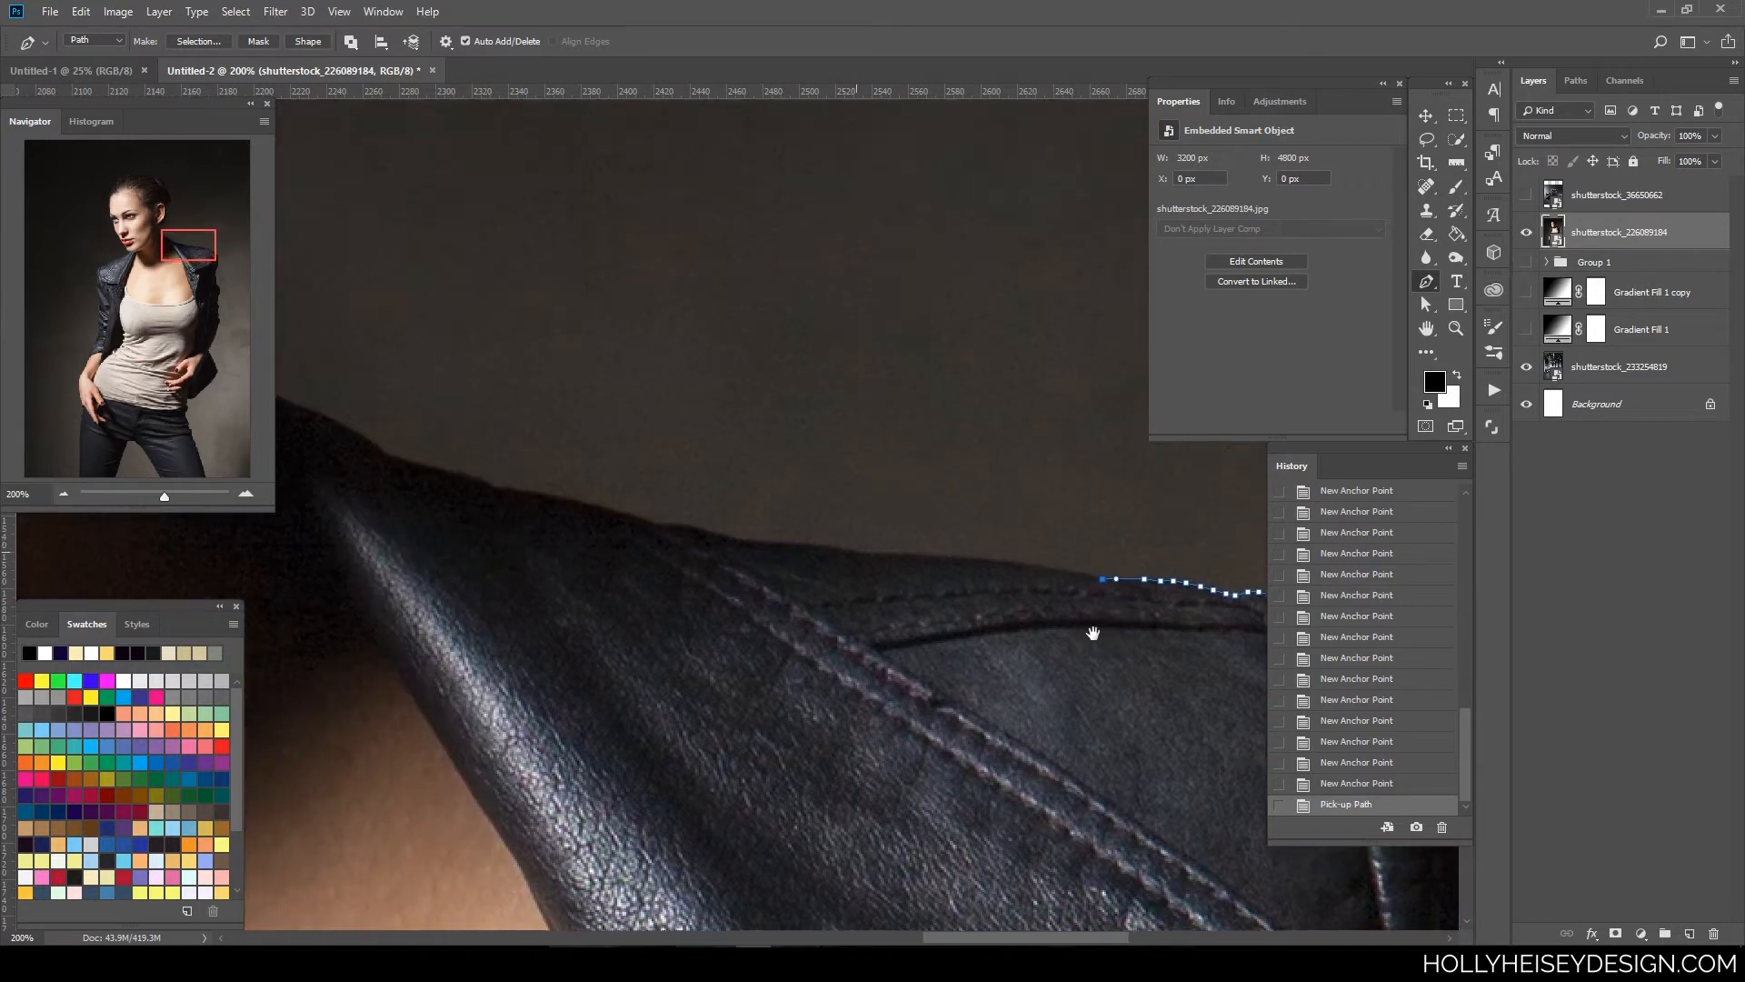
left_click(1093, 578)
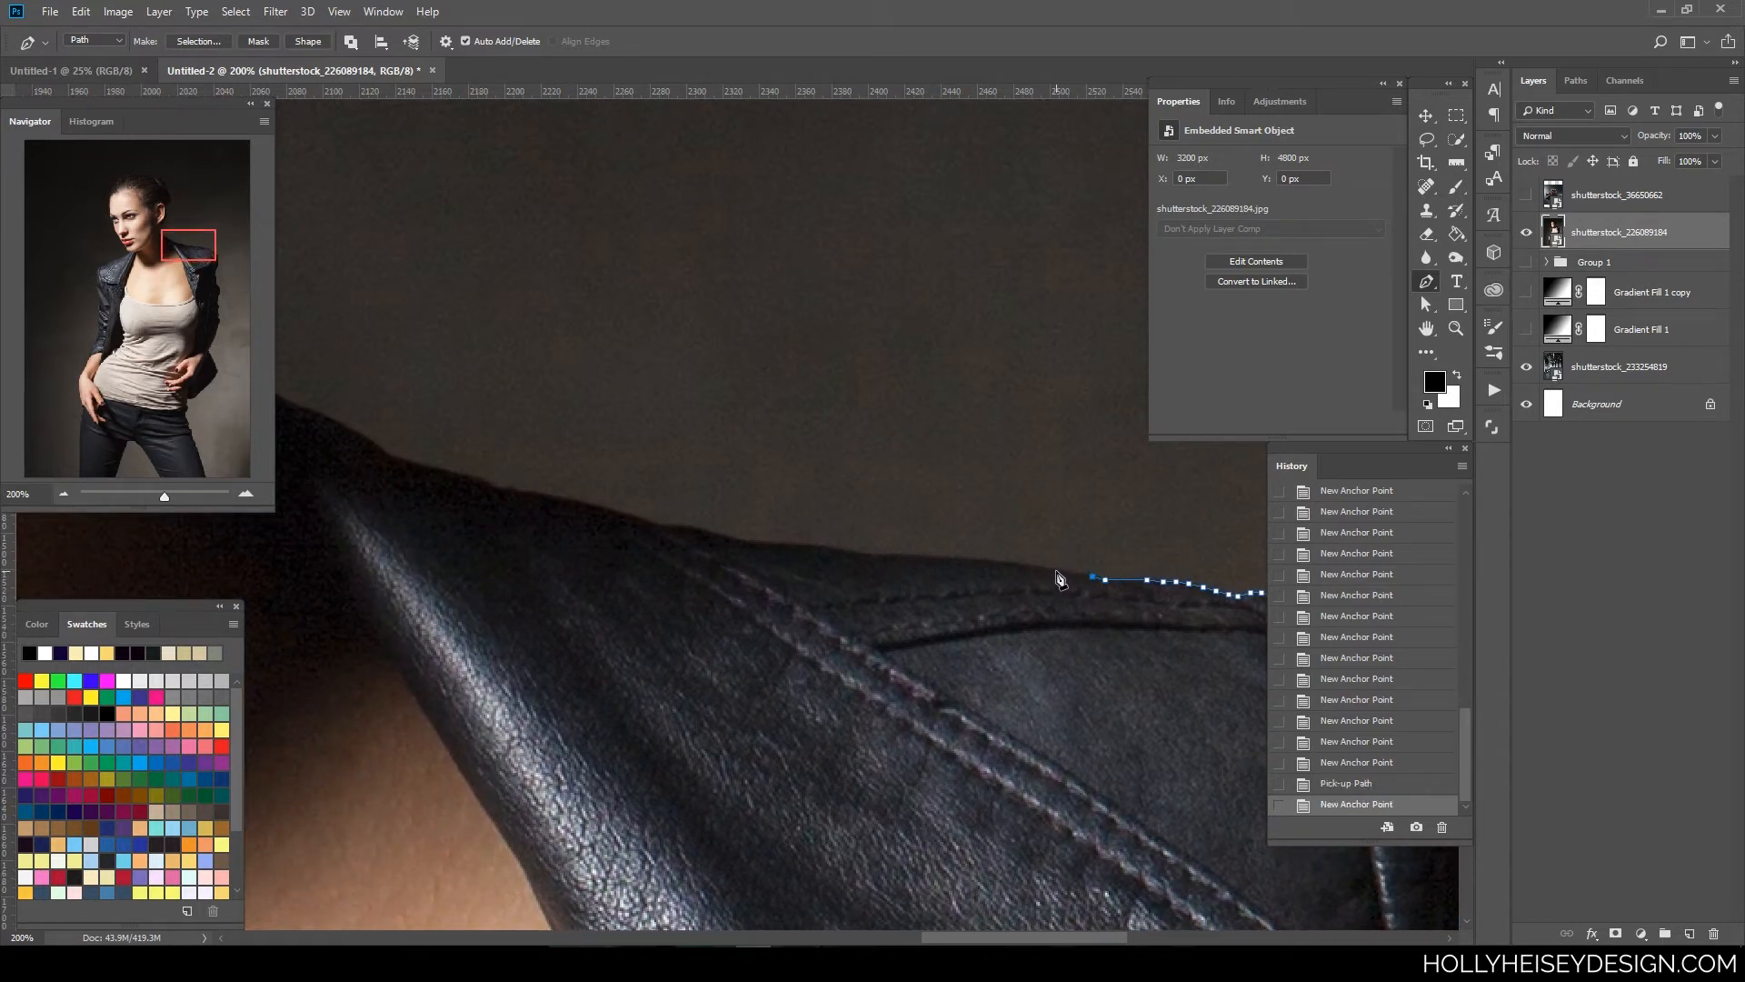
left_click(1055, 571)
left_click(1020, 565)
left_click(1004, 565)
left_click(1019, 566)
left_click_drag(868, 556, 838, 559)
left_click(868, 558)
- Add closely spaced anchor points along the shoulder edge up to where the collar's stitched seam begins
left_click(860, 555)
left_click(853, 555)
left_click(846, 553)
left_click(837, 550)
left_click(829, 549)
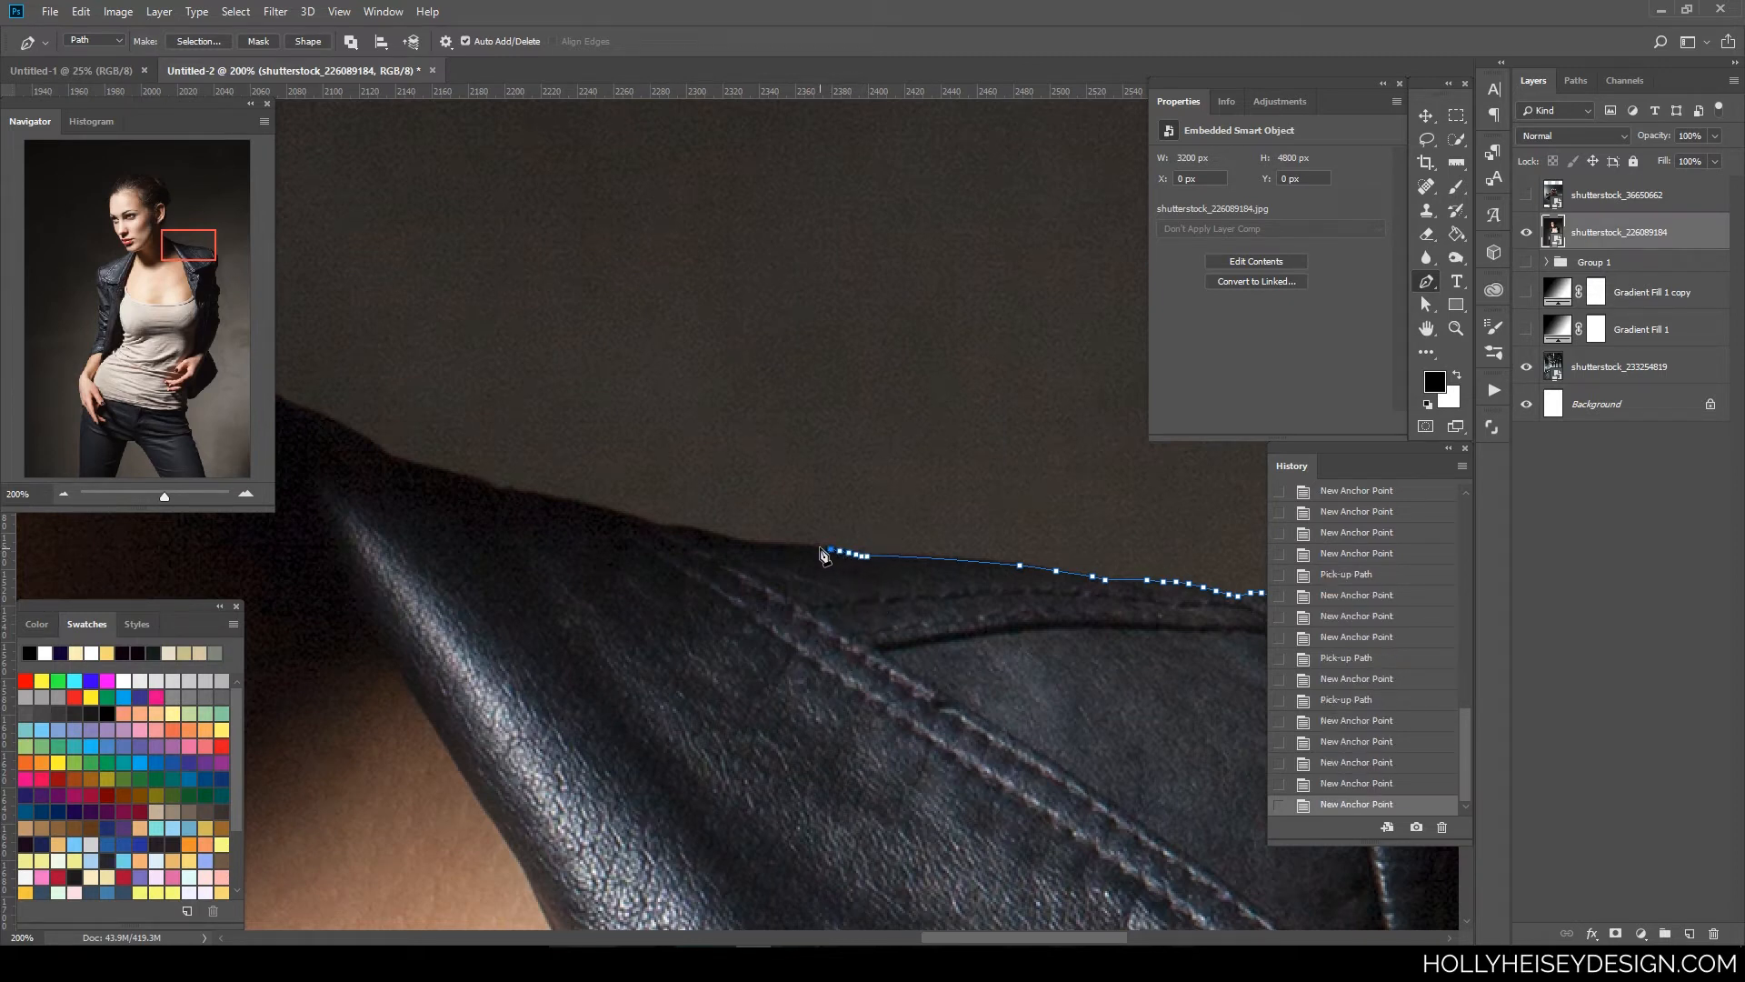
left_click(820, 547)
left_click(803, 548)
left_click(783, 546)
- Trace the small bumps where the collar's stitched seam meets the shoulder's top edge
left_click_drag(779, 598, 1066, 645)
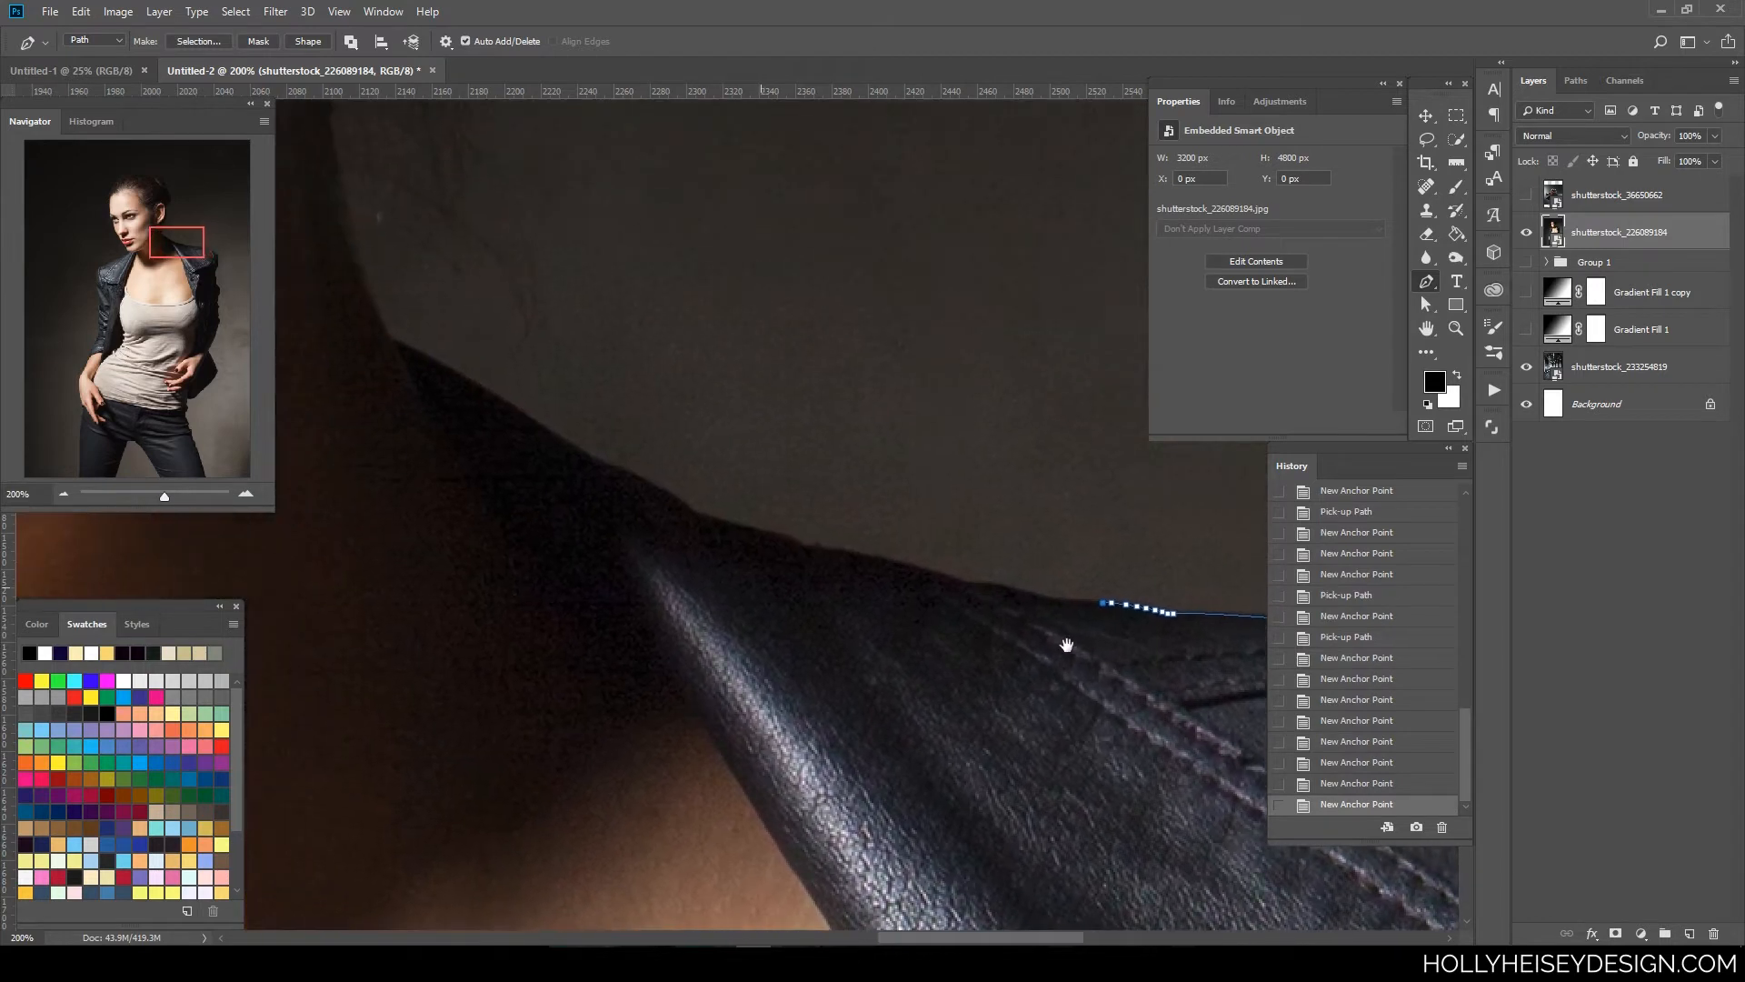
left_click(1061, 597)
left_click(1046, 596)
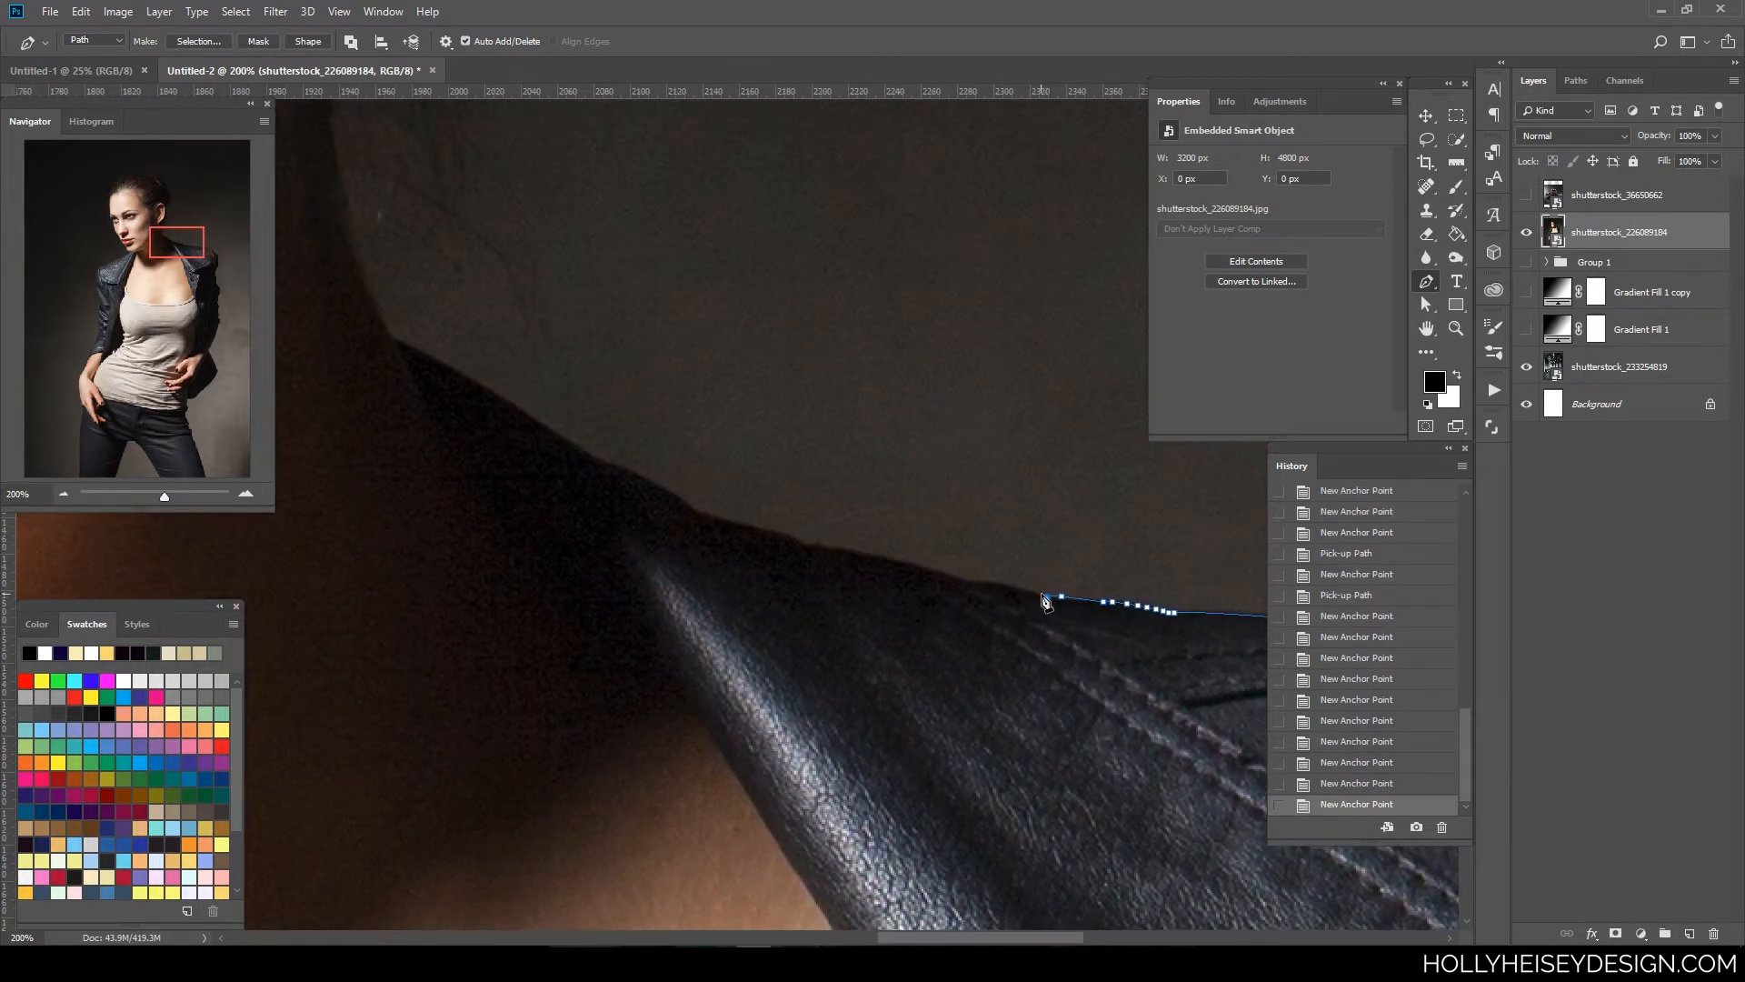
left_click(1037, 595)
left_click(1029, 592)
left_click(1016, 589)
left_click(1007, 586)
left_click(998, 583)
left_click(989, 582)
left_click(982, 581)
left_click(974, 582)
- Extend the path from the stitched seam along the collar's upper edge toward the neck
left_click(965, 580)
left_click(952, 575)
left_click(930, 569)
left_click(907, 562)
left_click(882, 557)
left_click(865, 553)
left_click(849, 548)
left_click(831, 547)
left_click(819, 544)
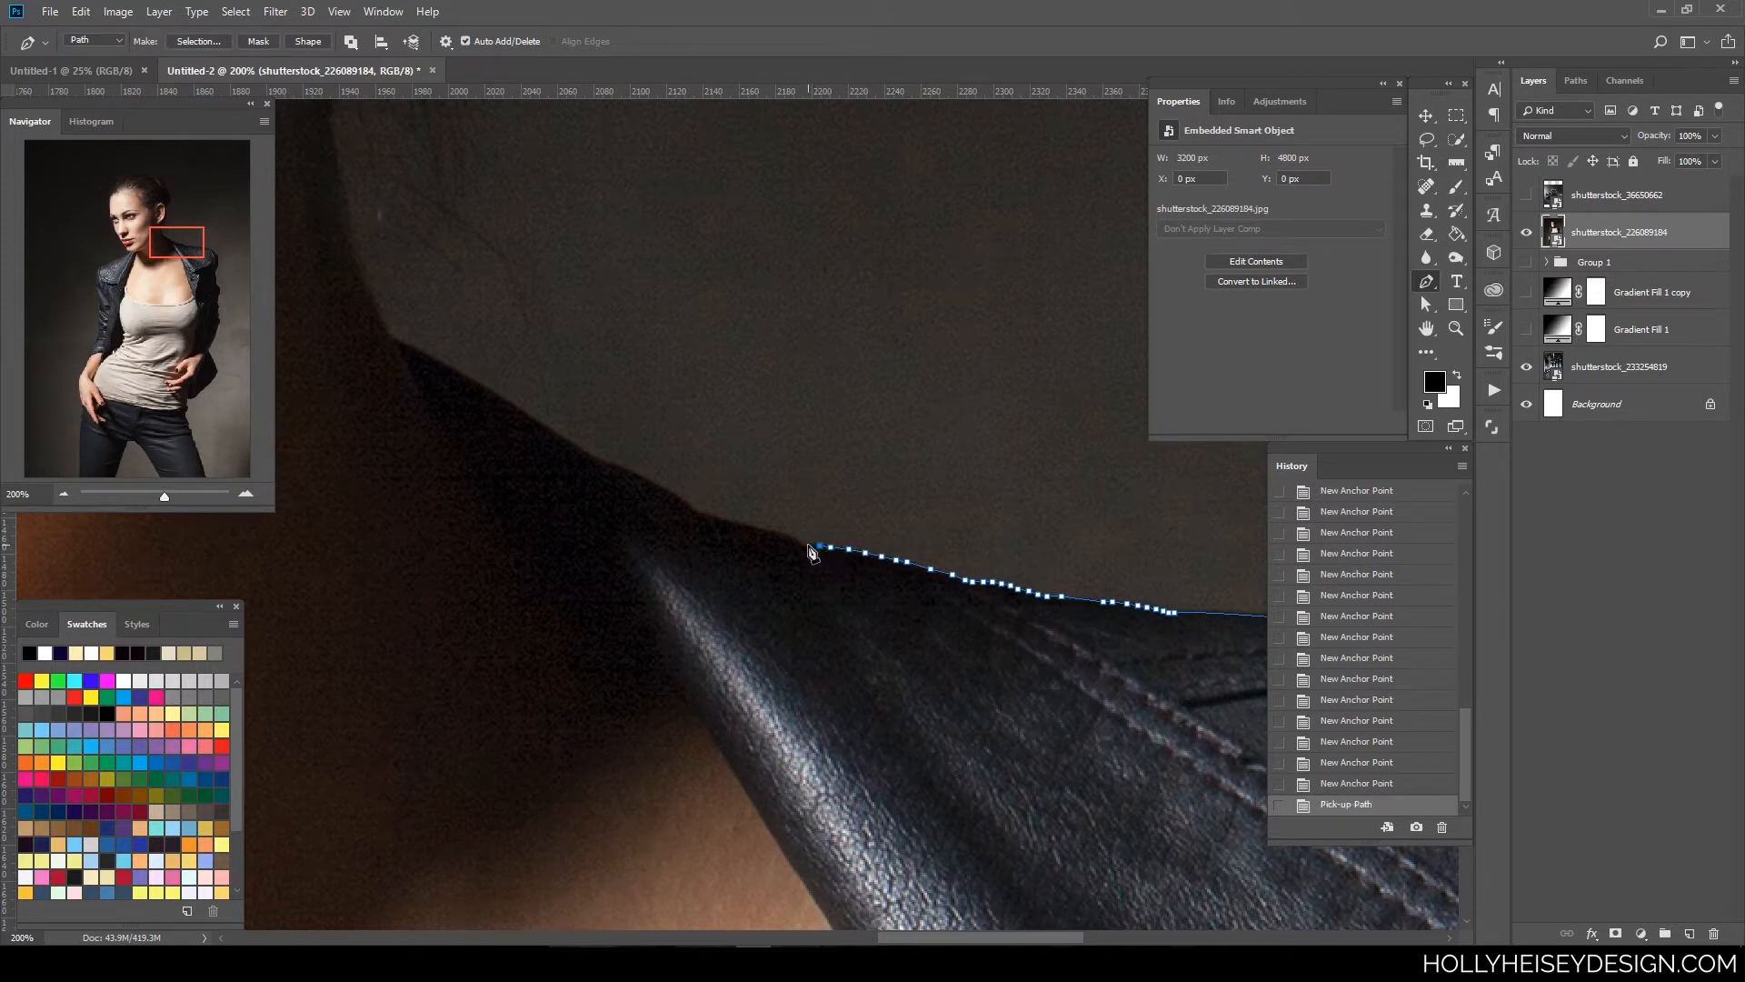
left_click(807, 543)
left_click(797, 539)
- Trace the collar's outer edge past the point above its shiny fold with short segments
left_click_drag(779, 592, 1058, 682)
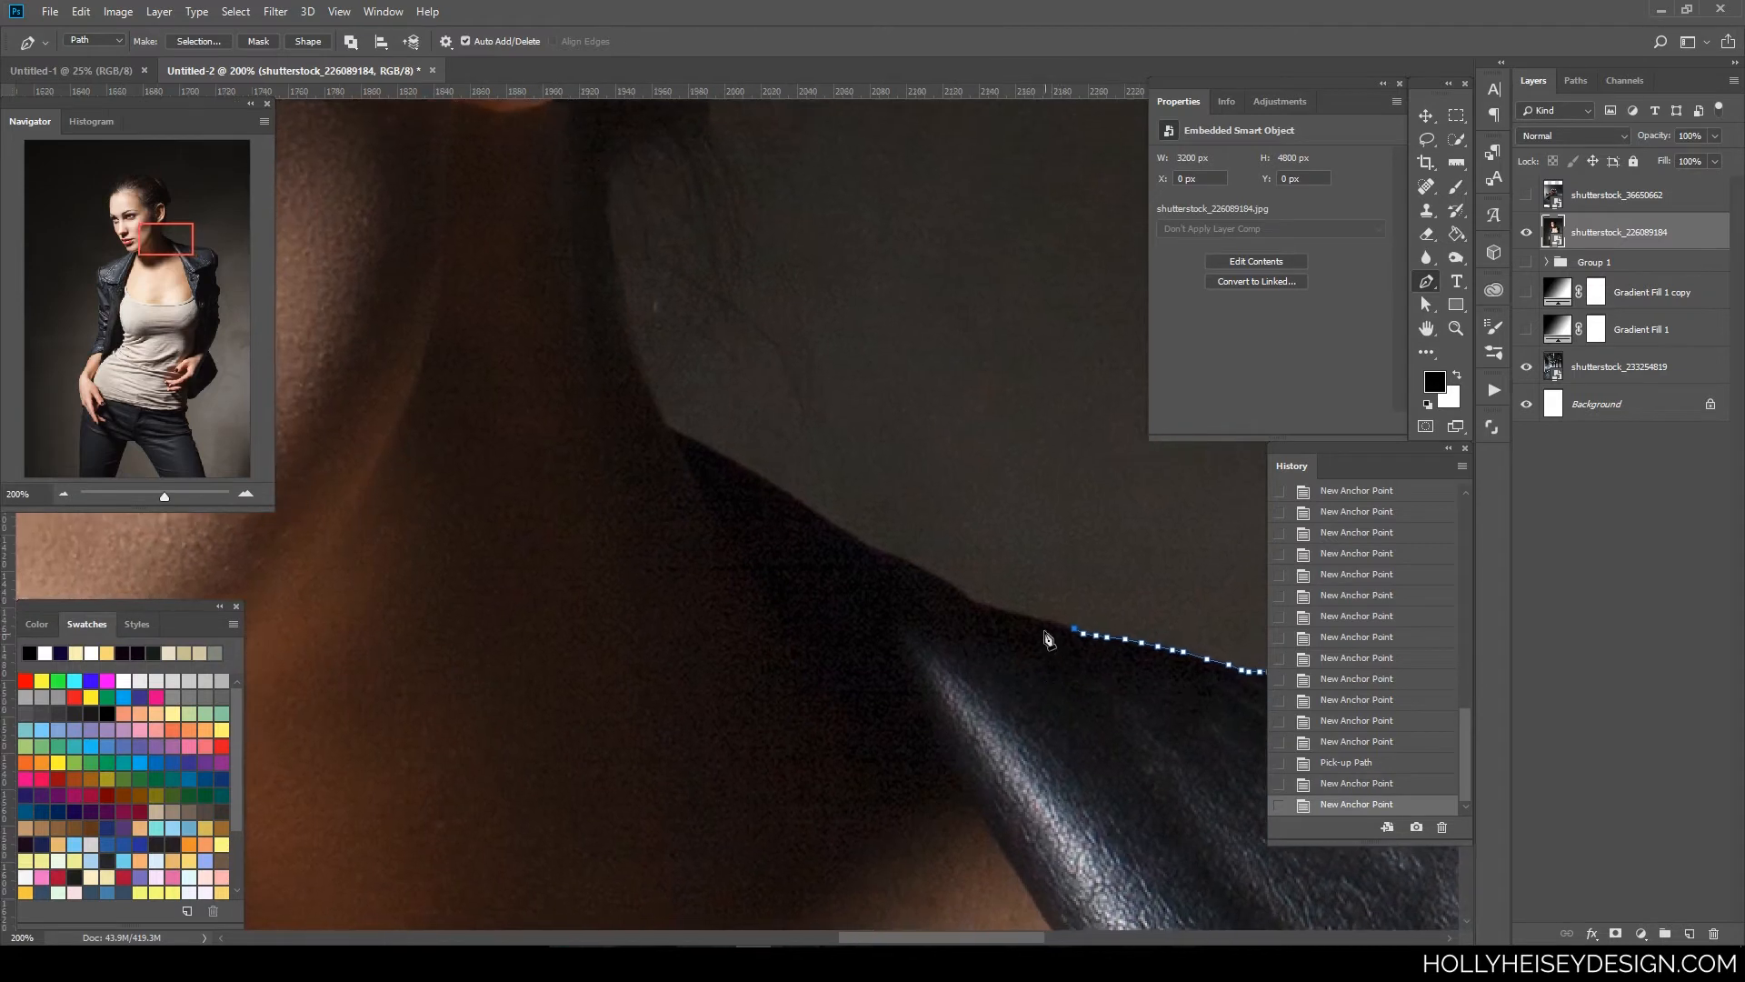
left_click(1060, 625)
left_click(1051, 621)
left_click(1022, 615)
left_click(993, 605)
left_click(978, 603)
left_click(969, 597)
left_click(951, 586)
- Finish the collar edge up to the neck with a curved anchor whose outgoing handle is removed
left_click(933, 574)
left_click(911, 560)
left_click(888, 554)
left_click(871, 548)
left_click(855, 538)
left_click(829, 519)
left_click_drag(670, 429, 617, 409)
left_click(671, 431, "alt")
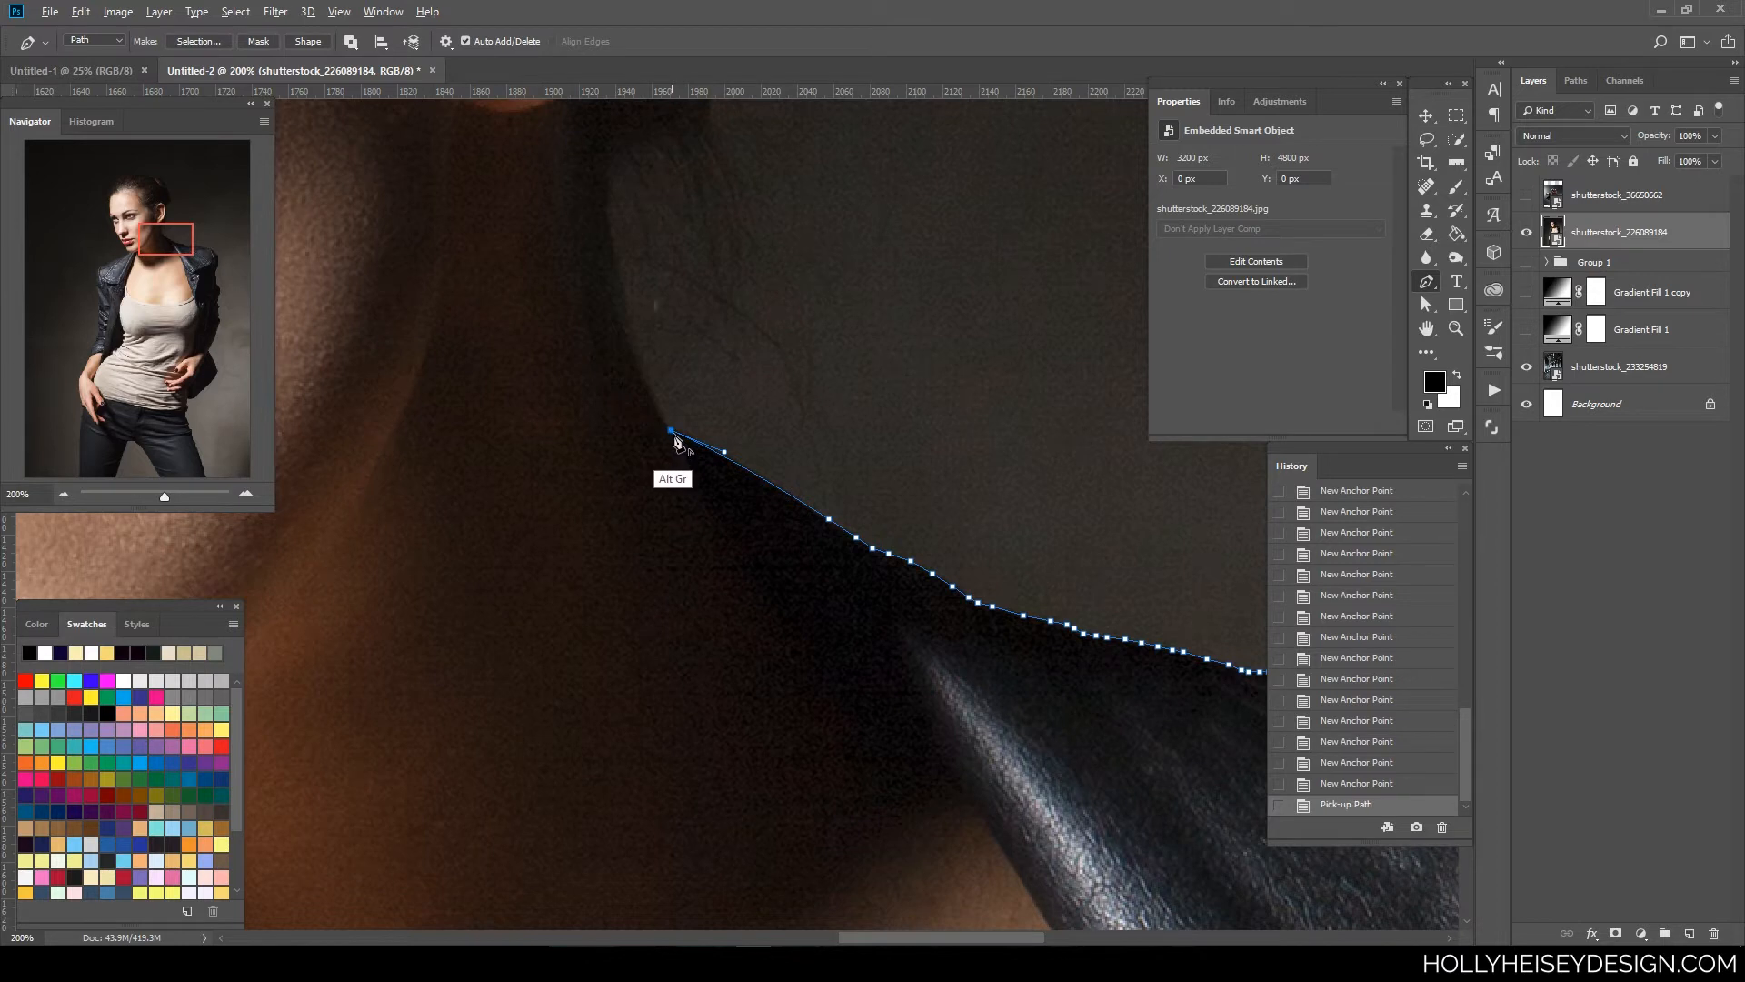
- Trace the back of the neck upward from the collar to below the ear, ending with handle-free curved anchors
left_click_drag(818, 397, 915, 810)
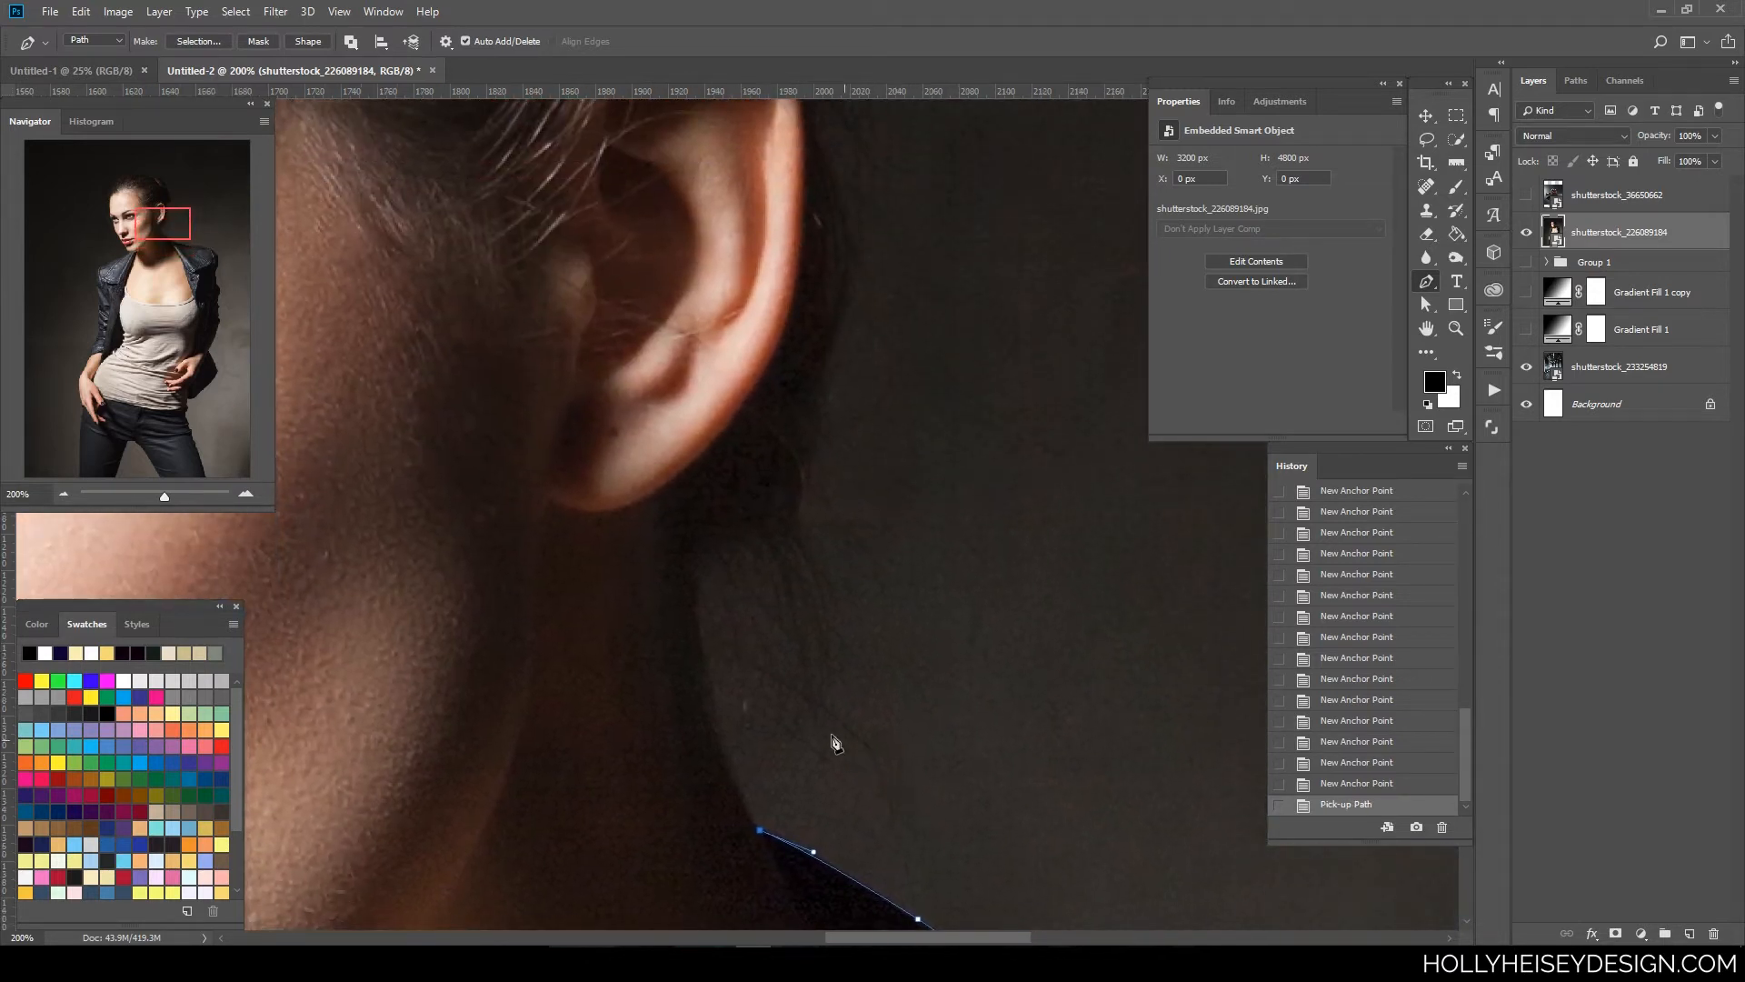
left_click(751, 825)
left_click(748, 814)
left_click(743, 802)
left_click(738, 793)
left_click_drag(699, 655, 695, 562)
left_click(700, 655, "alt")
left_click(695, 582, "alt")
- Carry the path from the neck outward along the lower edge of the hair beneath the earlobe
key("ctrl+minus")
key("ctrl+minus")
key("ctrl+minus")
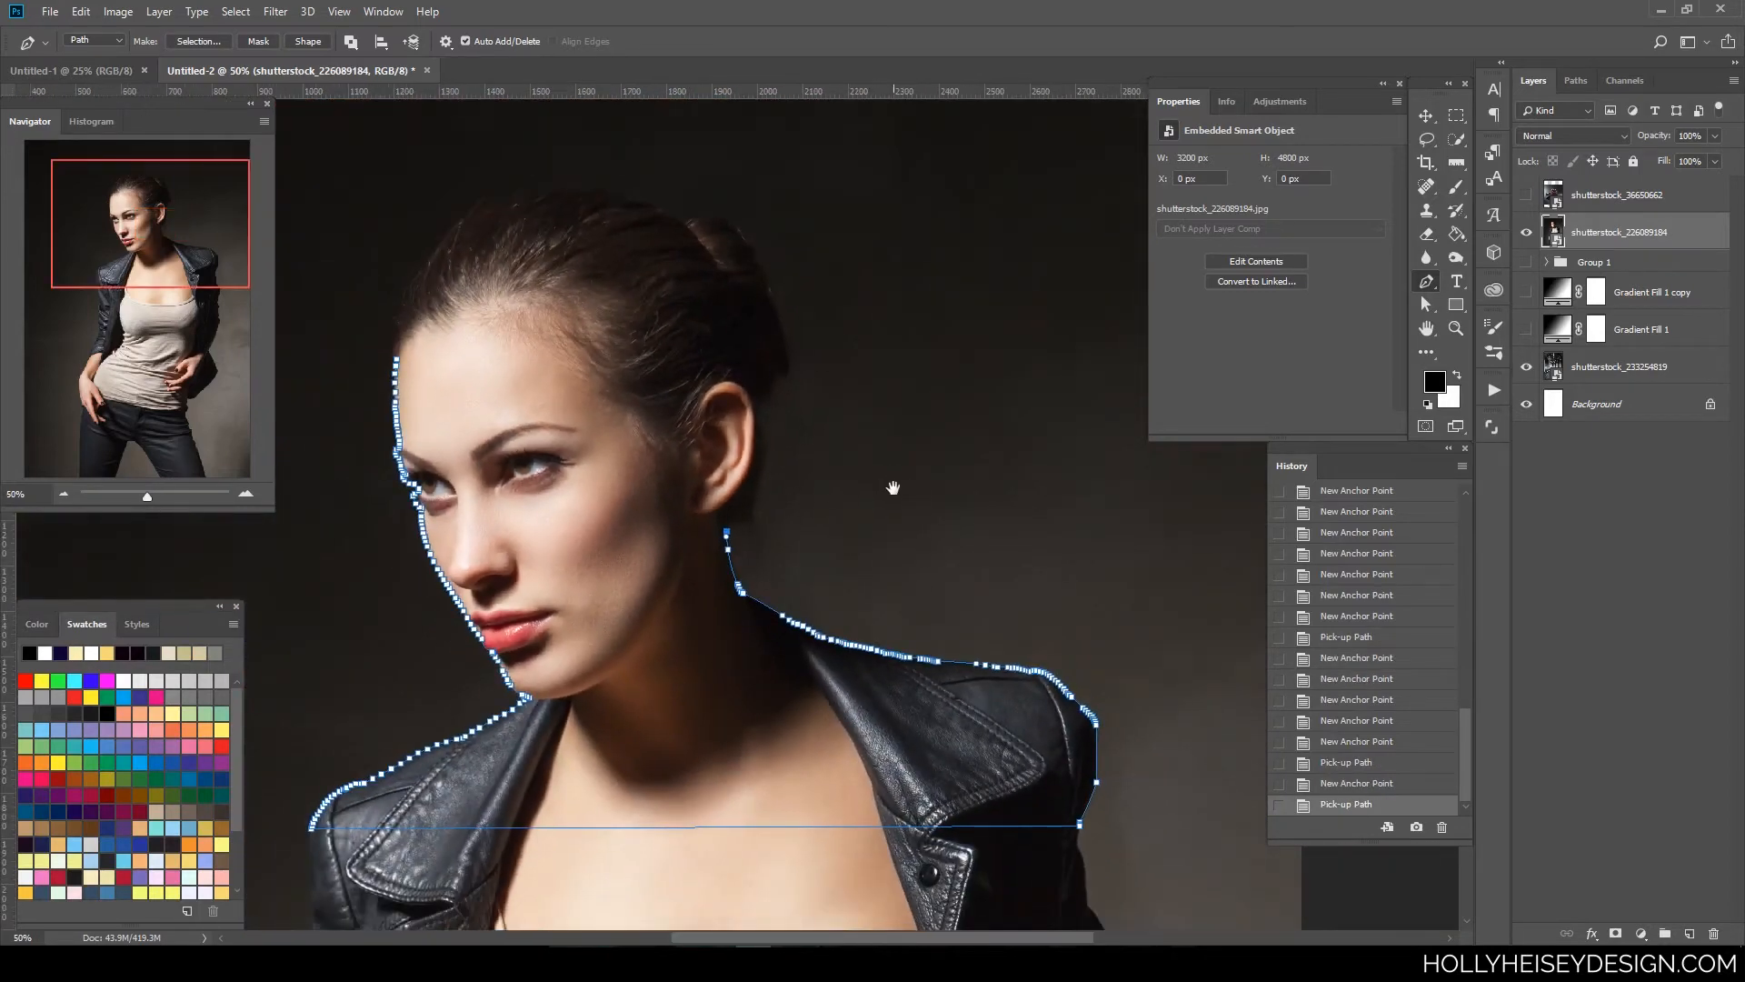
left_click_drag(897, 487, 942, 591)
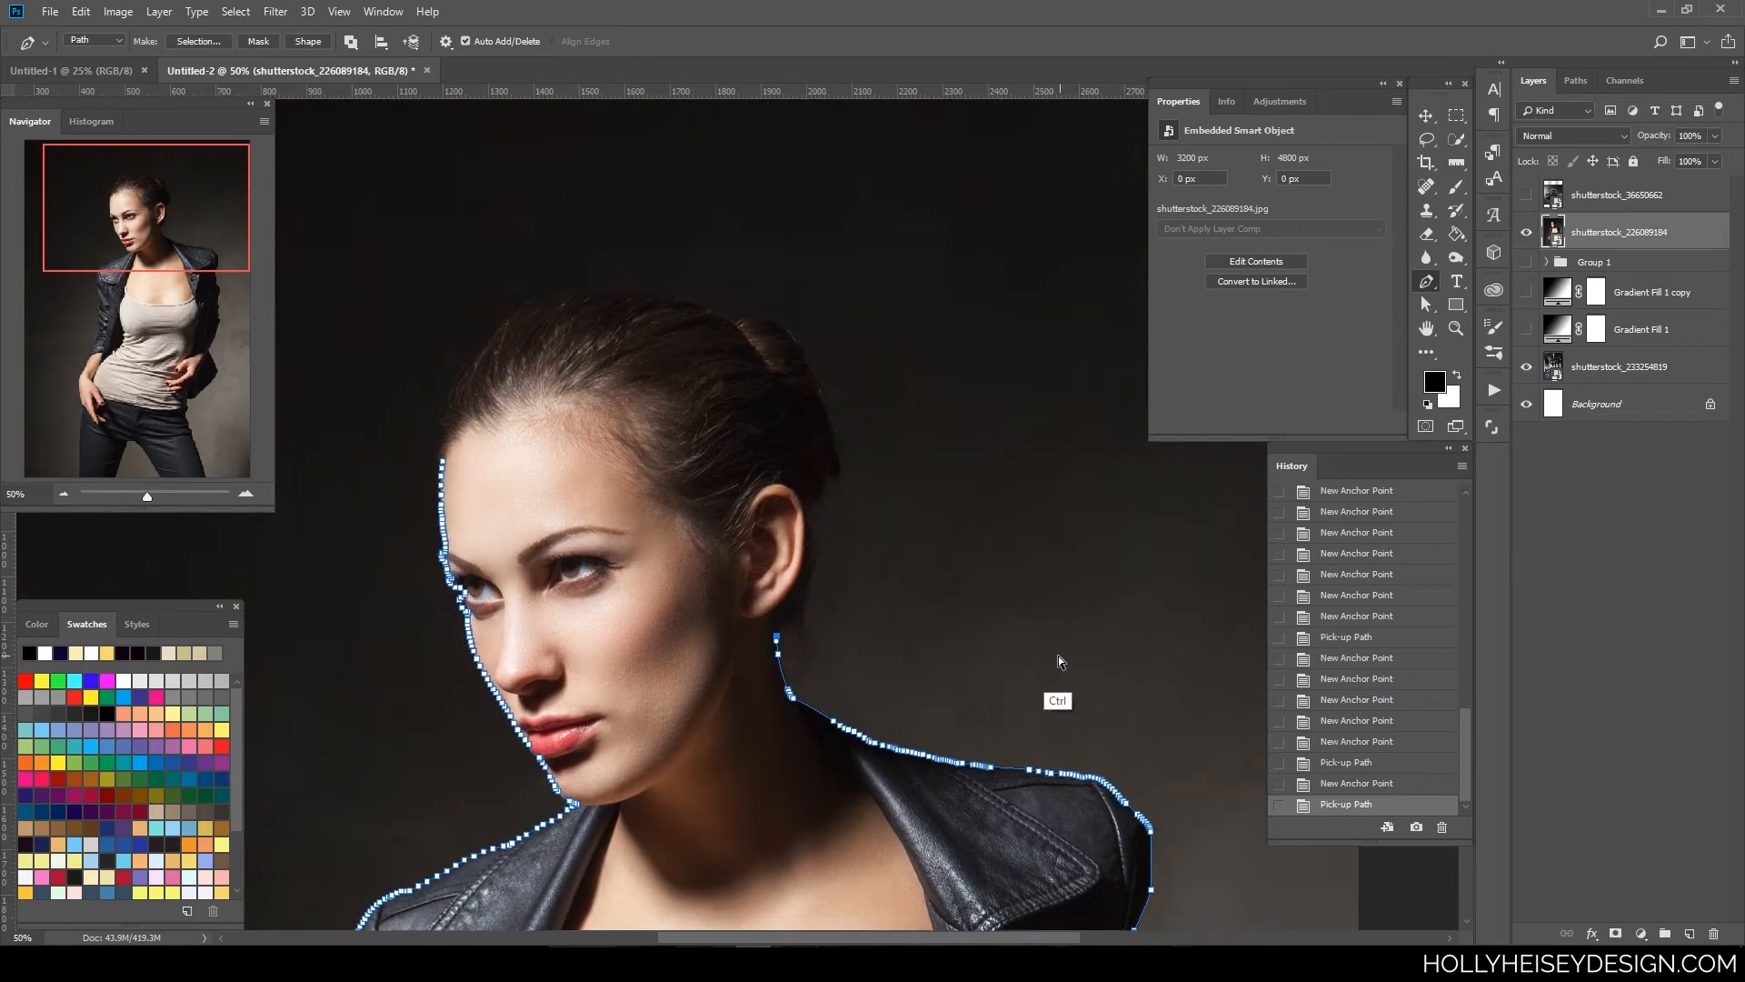
key("ctrl+plus")
key("ctrl+plus")
key("ctrl+plus")
left_click_drag(1098, 779, 807, 526)
left_click(613, 718)
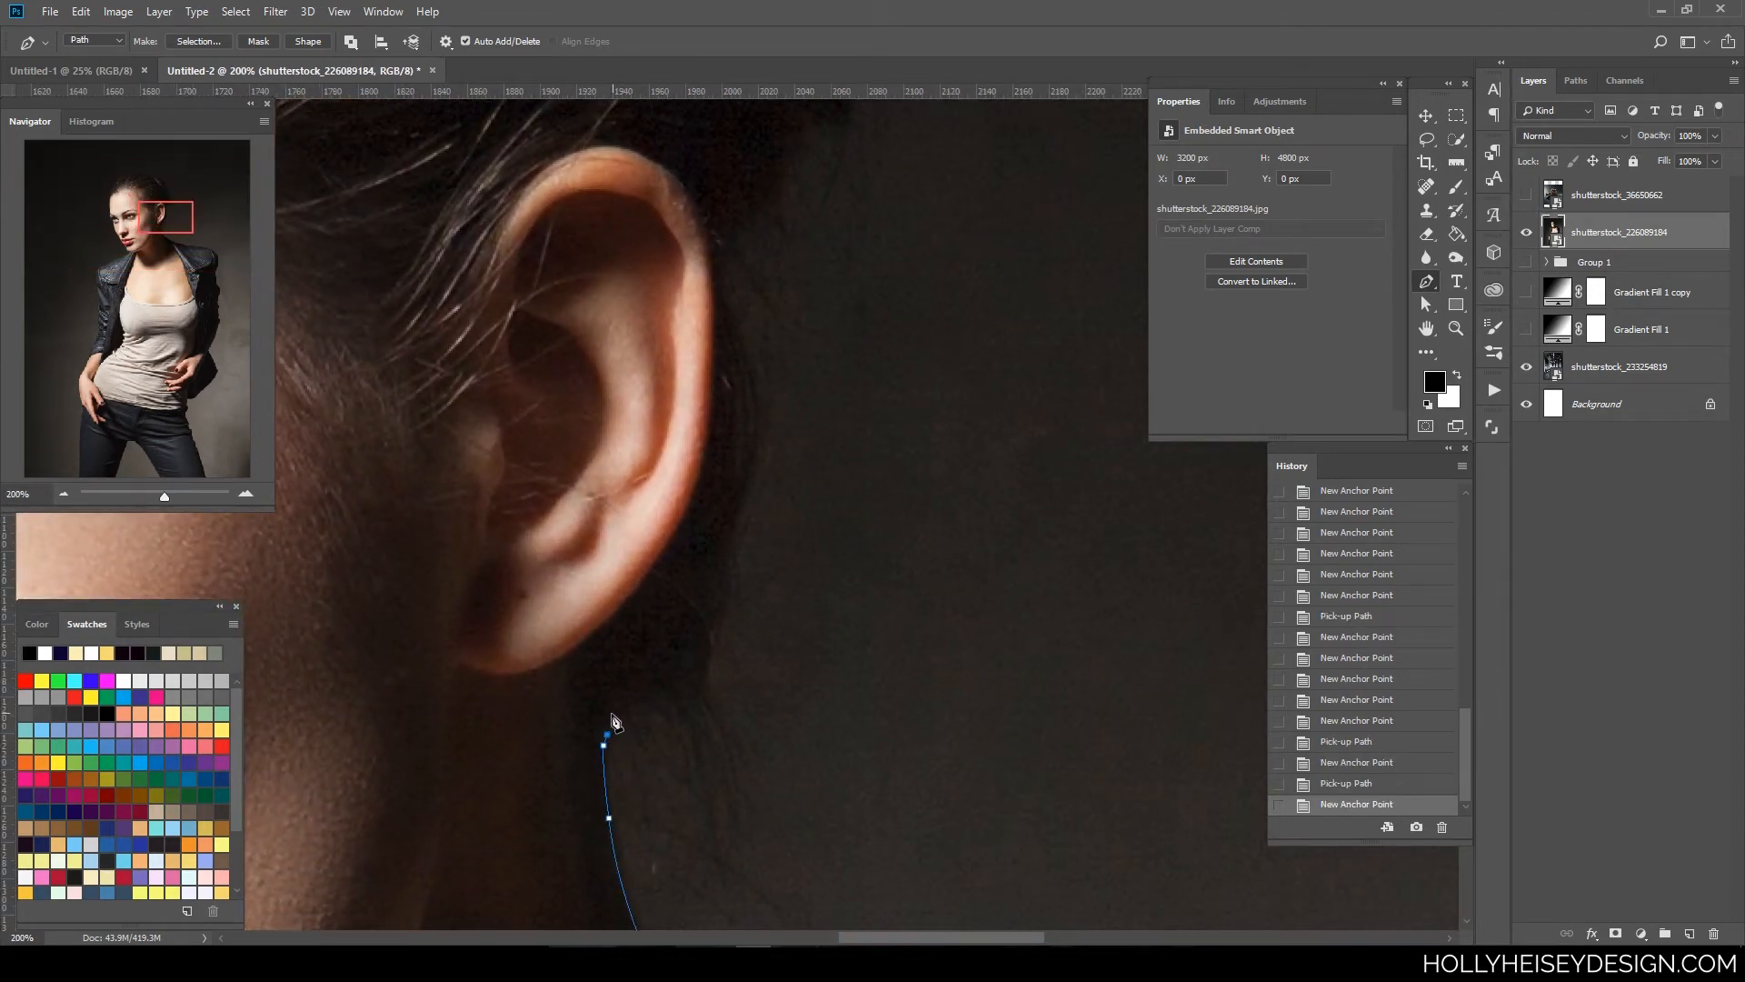
left_click(625, 700)
left_click(649, 698)
left_click(669, 702)
left_click(694, 700)
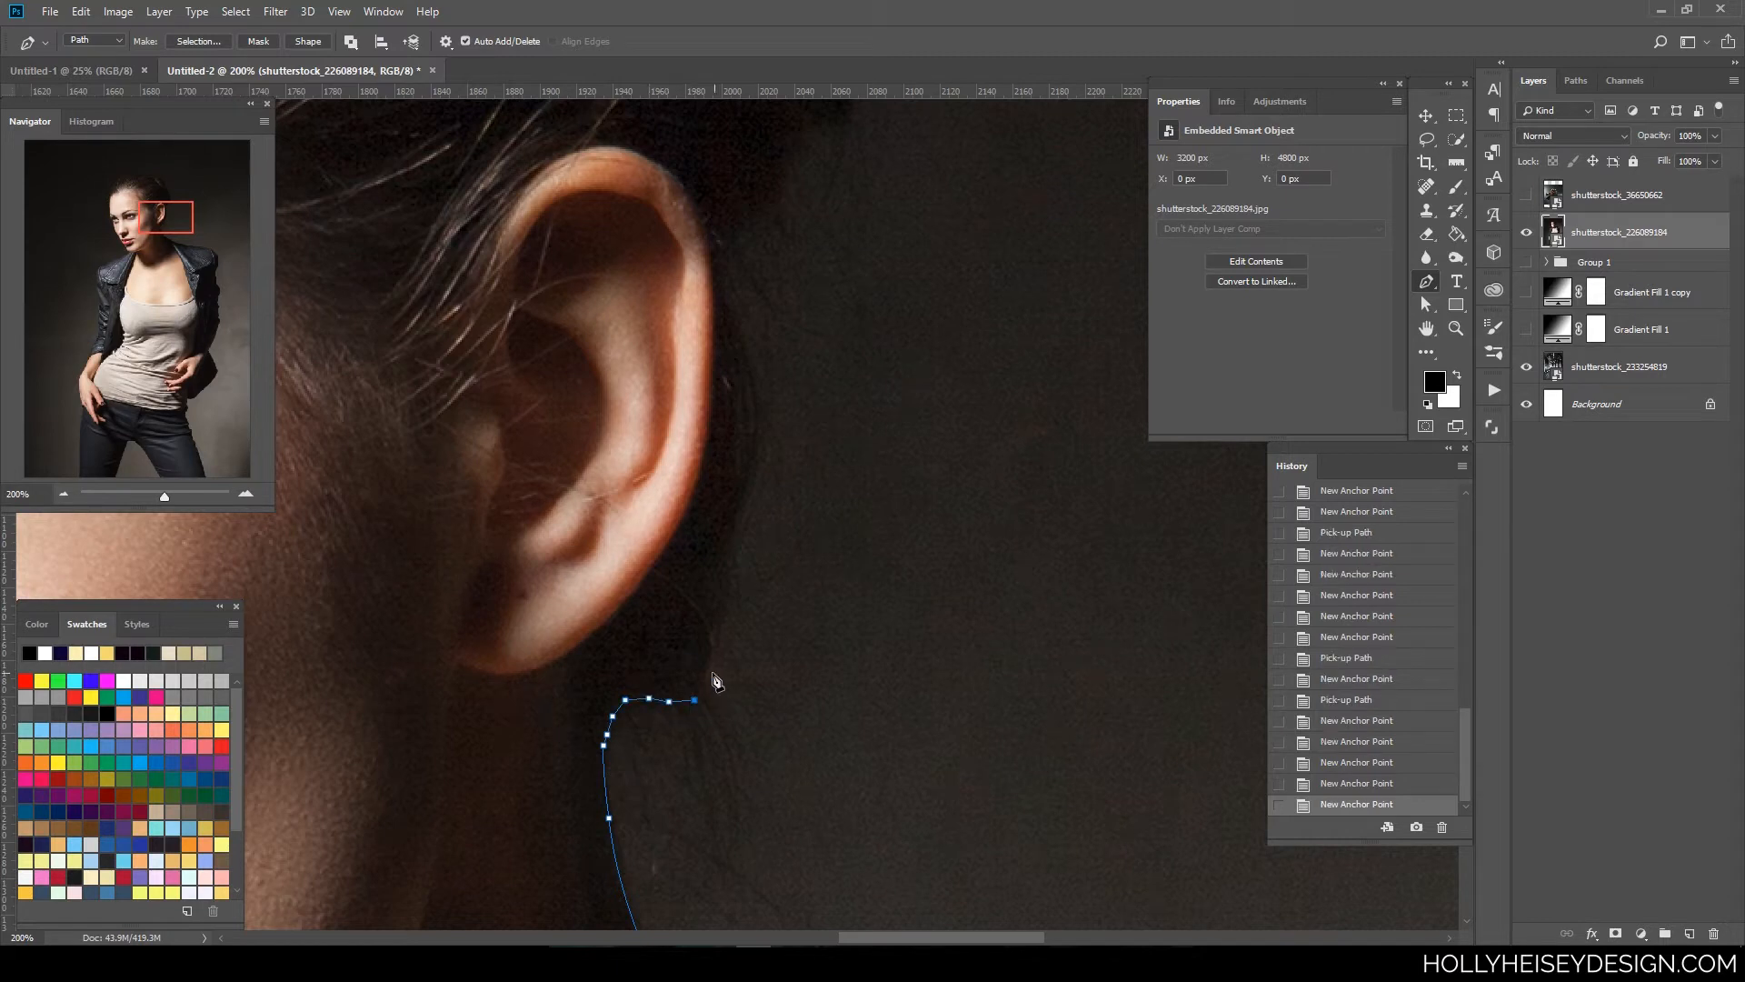
- Trace the hair's outer edge upward behind the ear with evenly spaced straight segments
left_click(712, 675)
left_click(718, 645)
left_click(722, 616)
left_click(727, 583)
left_click(729, 551)
left_click(740, 523)
left_click(748, 492)
left_click(757, 459)
left_click(755, 422)
left_click(750, 389)
left_click(746, 356)
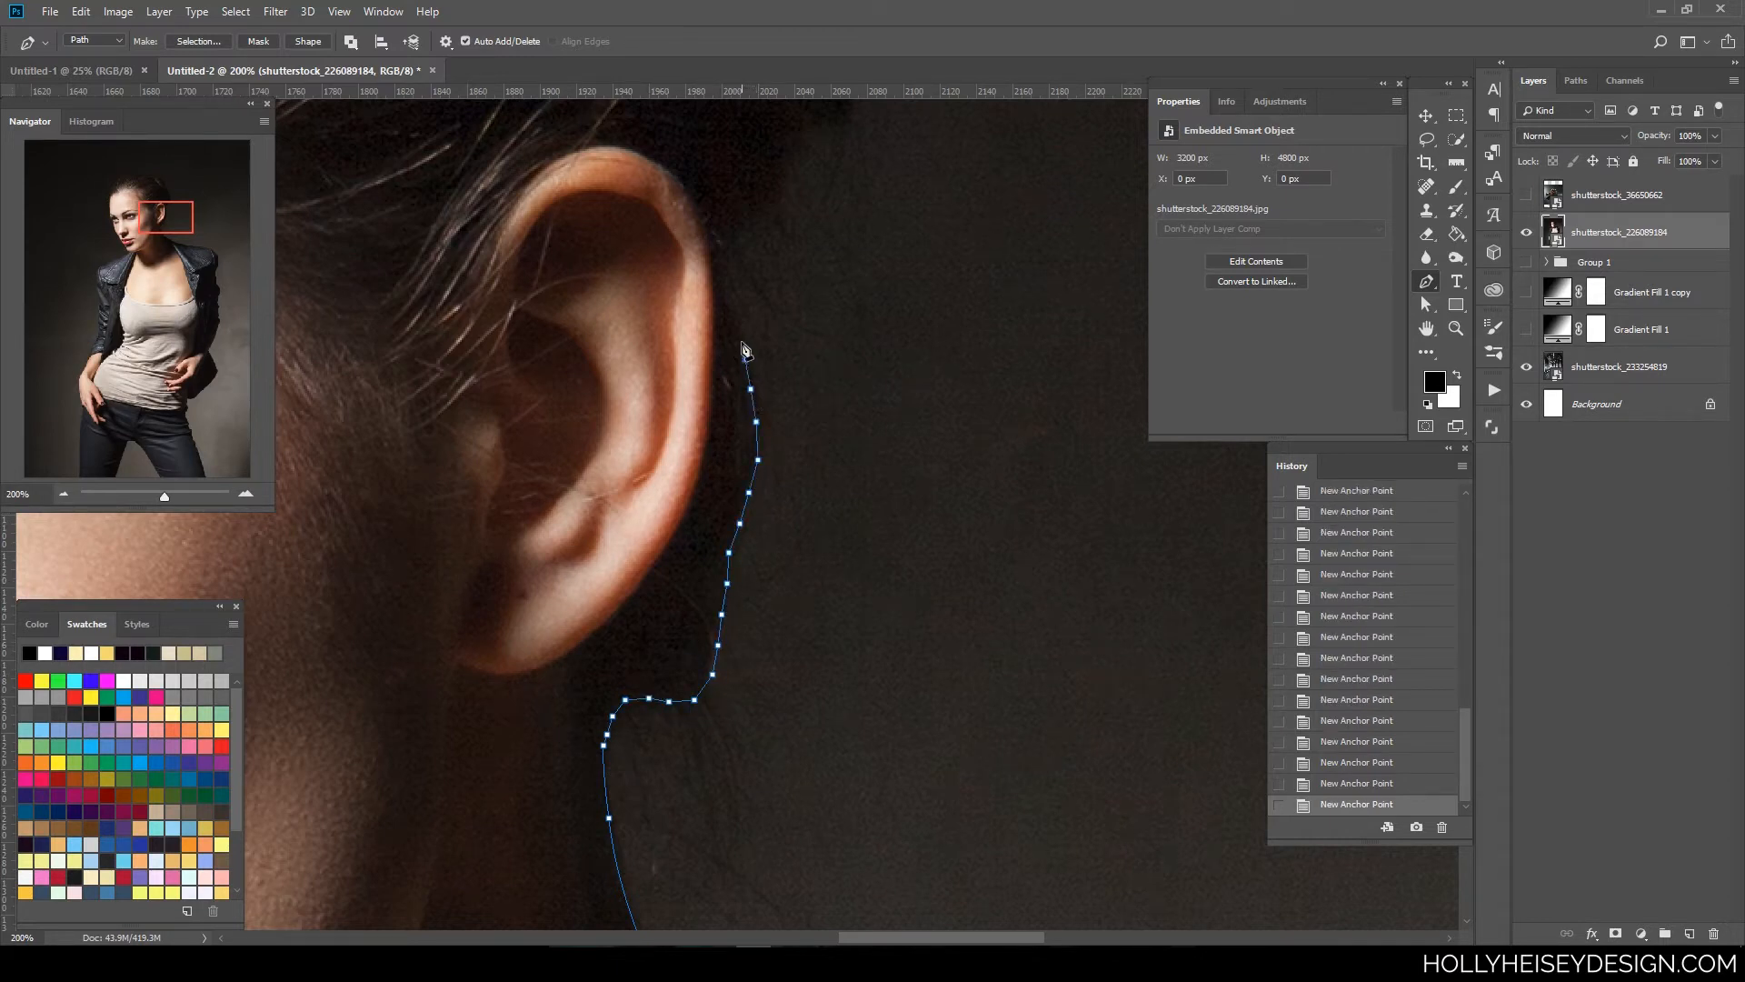
- Continue the path up the hair edge behind the top of the ear and outward along the underside of the back hair
left_click(742, 341)
left_click(733, 312)
left_click(727, 289)
left_click(725, 258)
left_click_drag(888, 271, 902, 663)
left_click(767, 633)
left_click(793, 608)
left_click(805, 597)
left_click(818, 579)
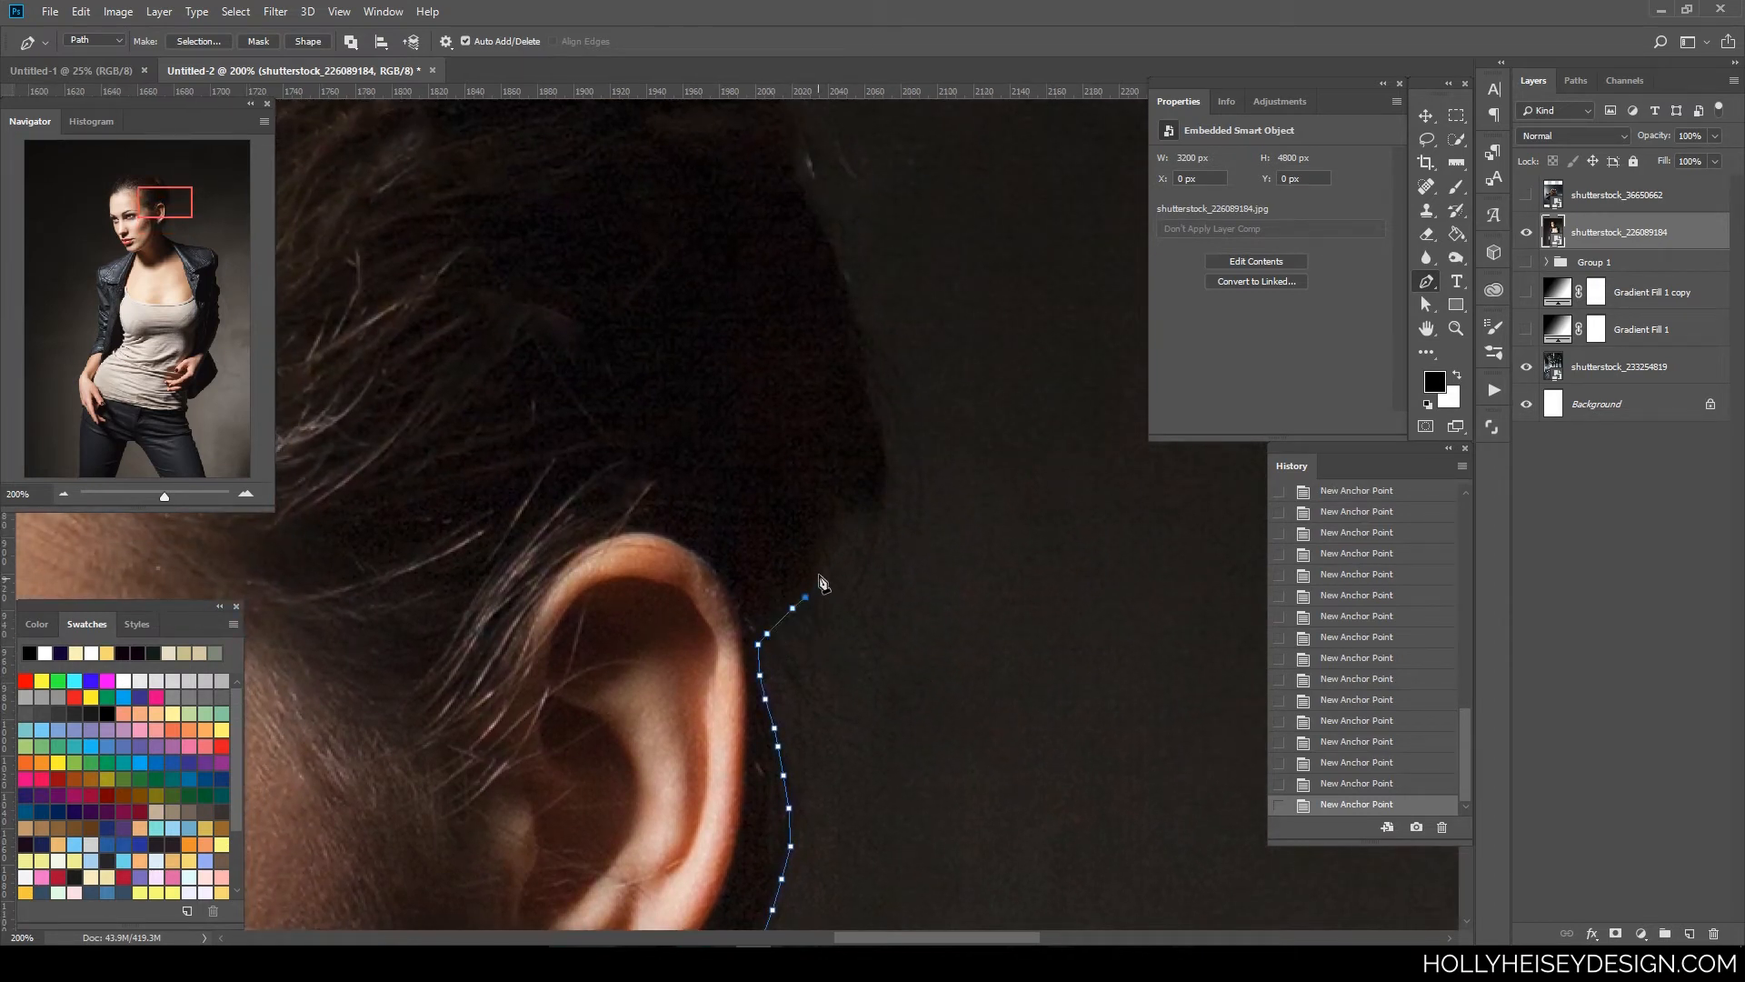
- Trace around the protruding lower corner of the back hair and up its outer edge with short straight segments
left_click(824, 554)
left_click(829, 526)
left_click(839, 515)
left_click(870, 510)
left_click(882, 486)
left_click(882, 444)
left_click_drag(919, 284, 962, 633)
left_click(893, 618)
left_click(878, 586)
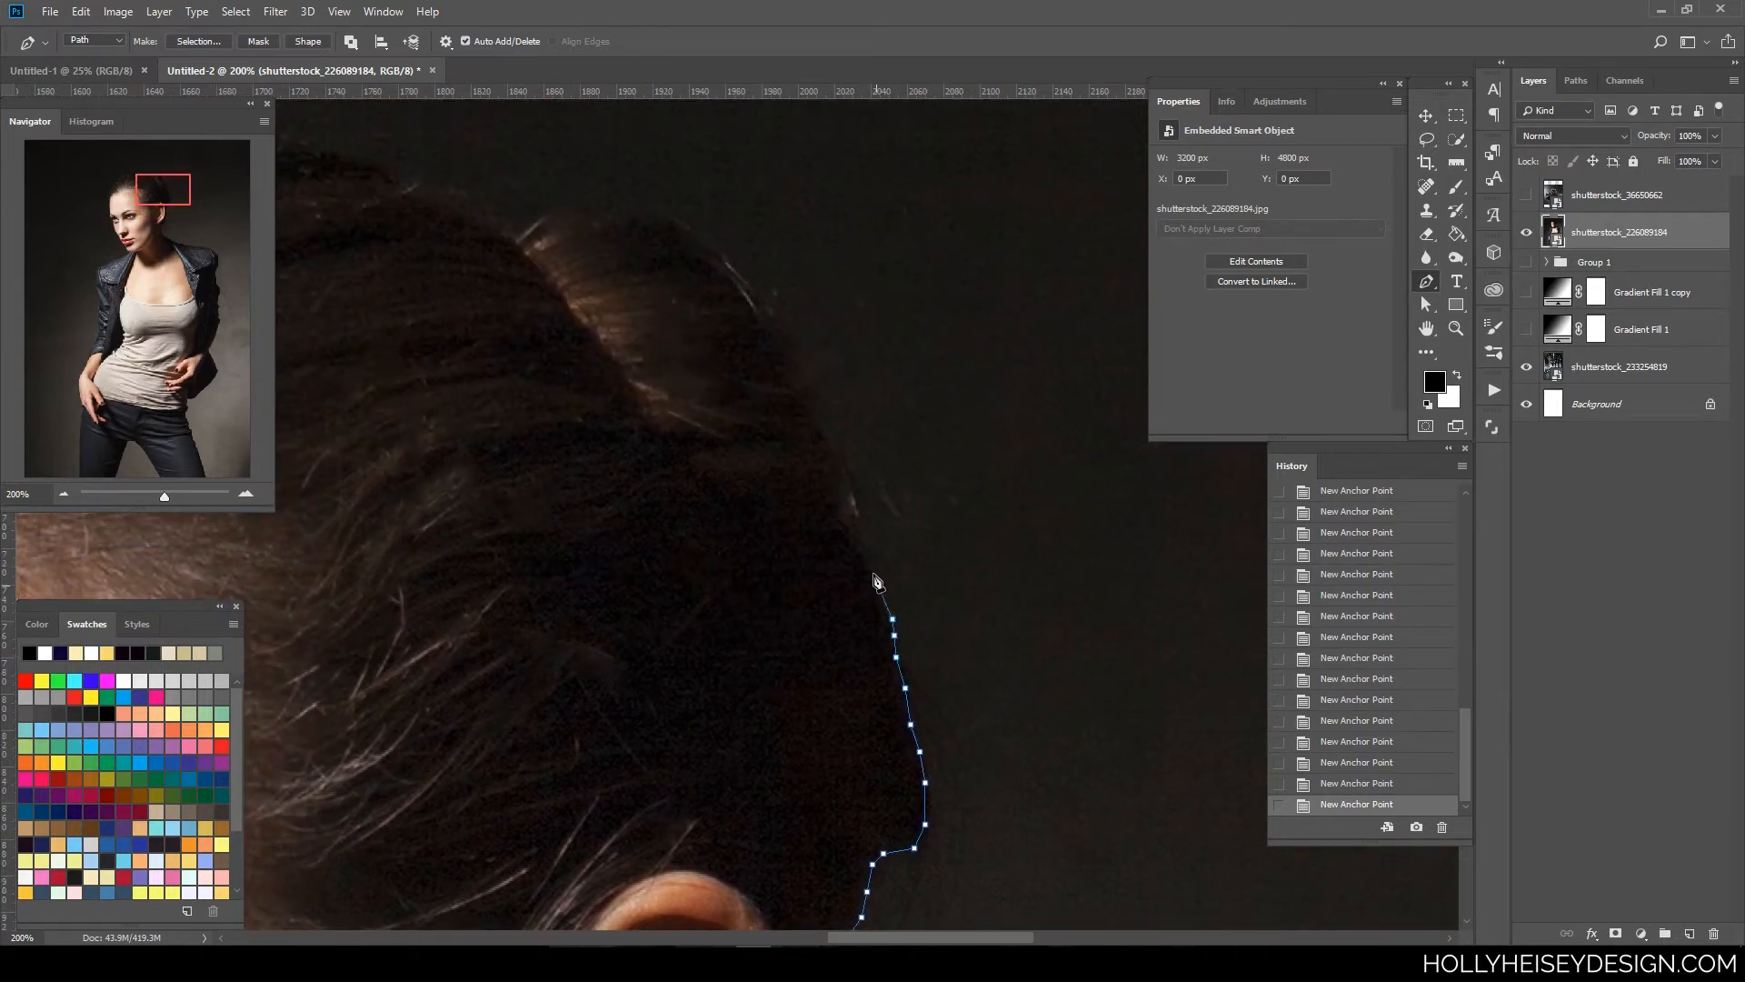
- Trace the back of the head upward and around the outer curve of the hair bun with closely spaced anchors
left_click(859, 550)
left_click(847, 519)
left_click(852, 495)
left_click(842, 459)
left_click(827, 429)
left_click(812, 404)
left_click(790, 362)
left_click(773, 330)
left_click(759, 301)
left_click(736, 267)
left_click(714, 243)
left_click(686, 221)
- Carry the path across the top of the bun to the notch where it meets the head
left_click_drag(863, 363, 1209, 644)
left_click(988, 498)
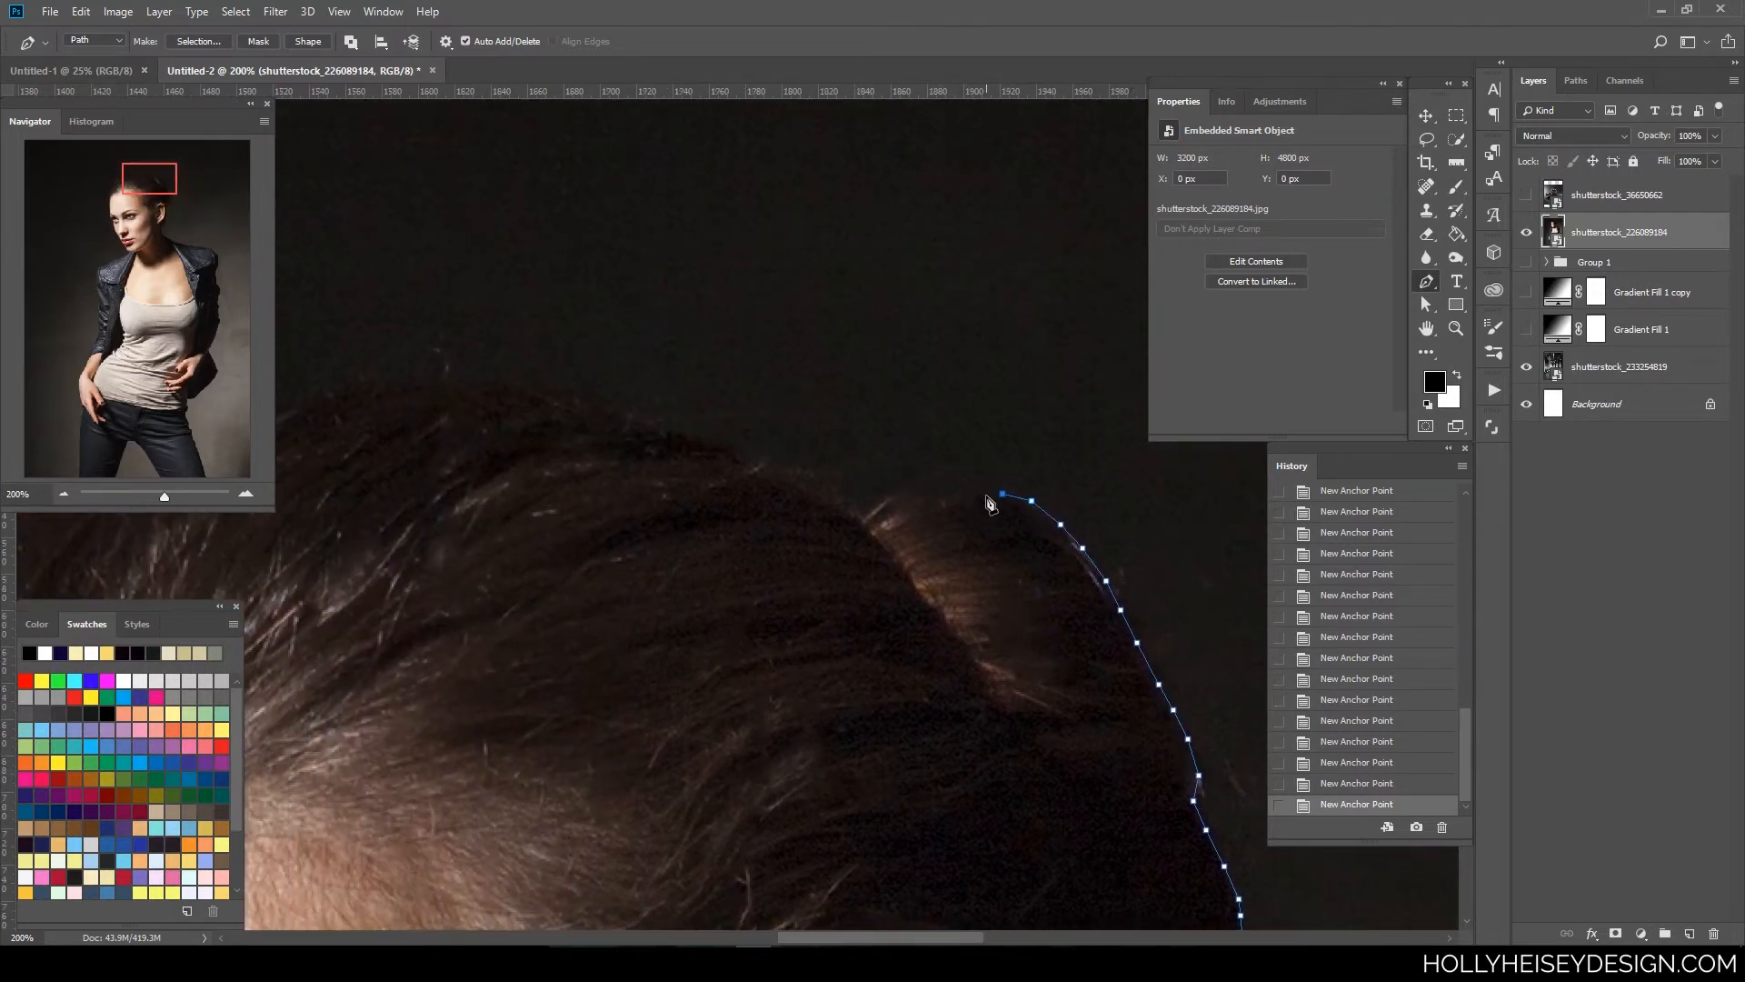
left_click(961, 498)
left_click(935, 495)
left_click(910, 501)
left_click(887, 509)
left_click(866, 521)
- Trace the rear slope of the hair from the bun notch up toward the crown with straight segments
left_click(831, 497)
left_click(792, 480)
left_click(756, 461)
left_click(719, 443)
left_click(682, 428)
left_click(638, 413)
left_click(580, 395)
- Continue the path across the top of the head along the hair's upper edge
left_click_drag(644, 569, 1071, 631)
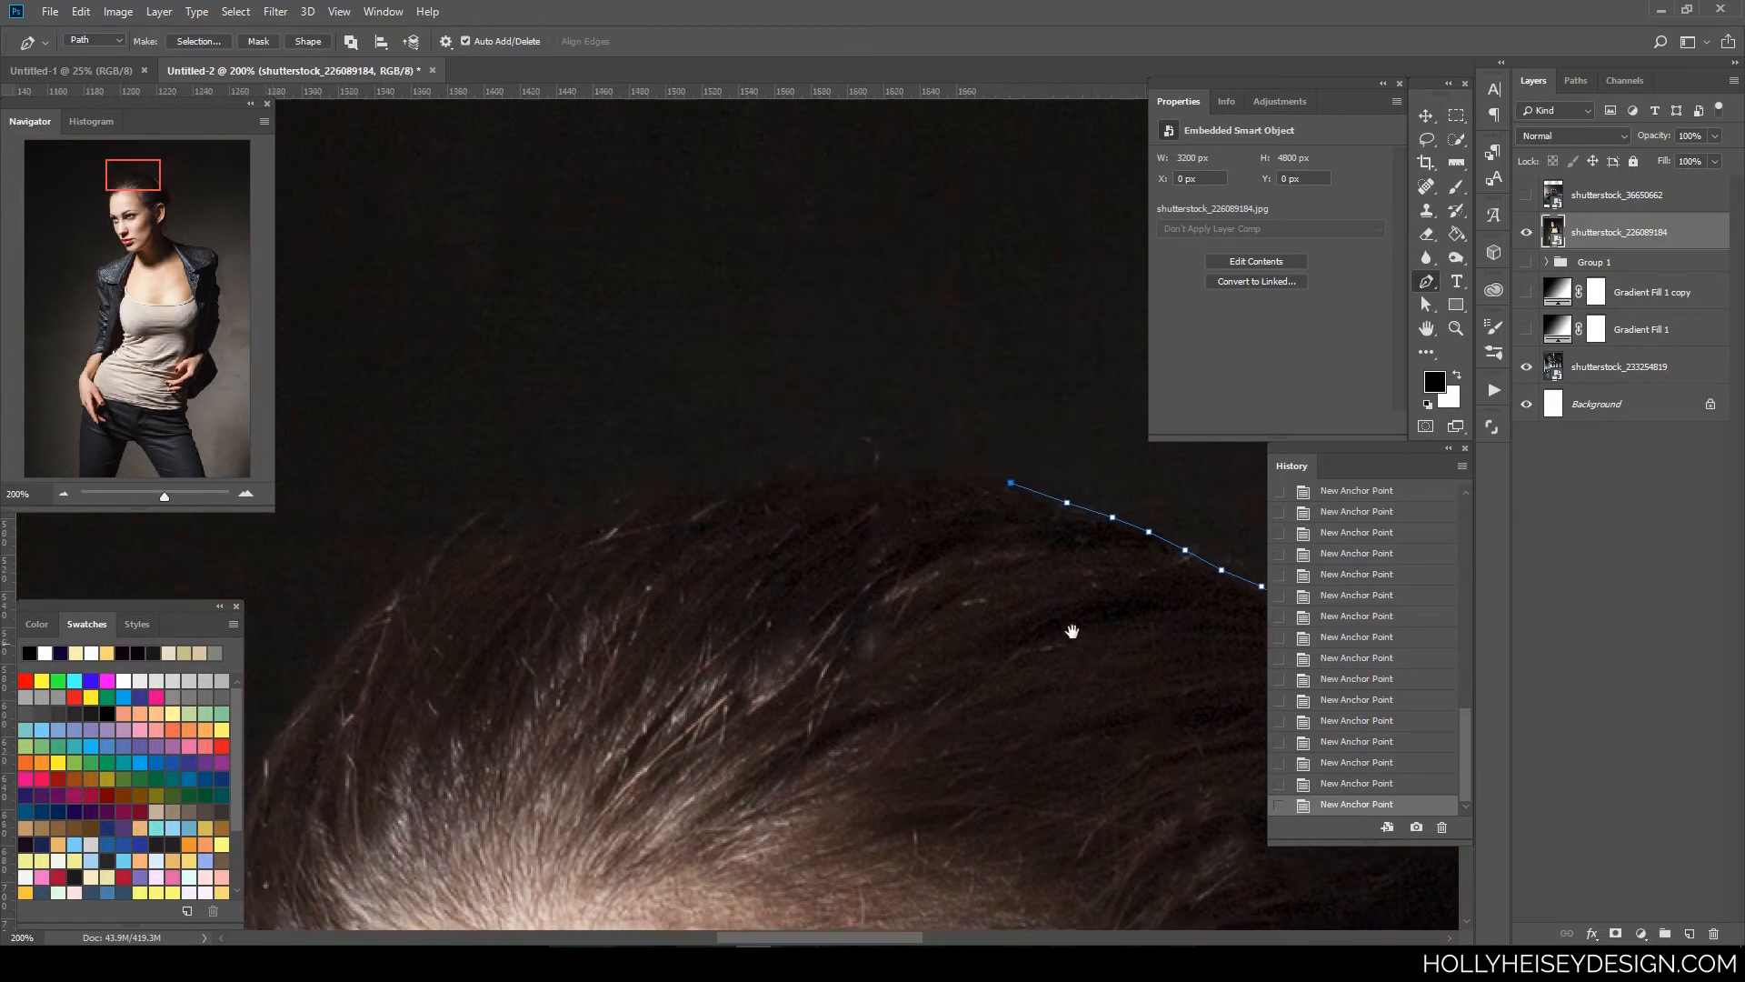
left_click(987, 481)
left_click(940, 470)
left_click(900, 474)
left_click(847, 472)
left_click(798, 466)
left_click(754, 478)
left_click(721, 492)
left_click(668, 488)
left_click(622, 497)
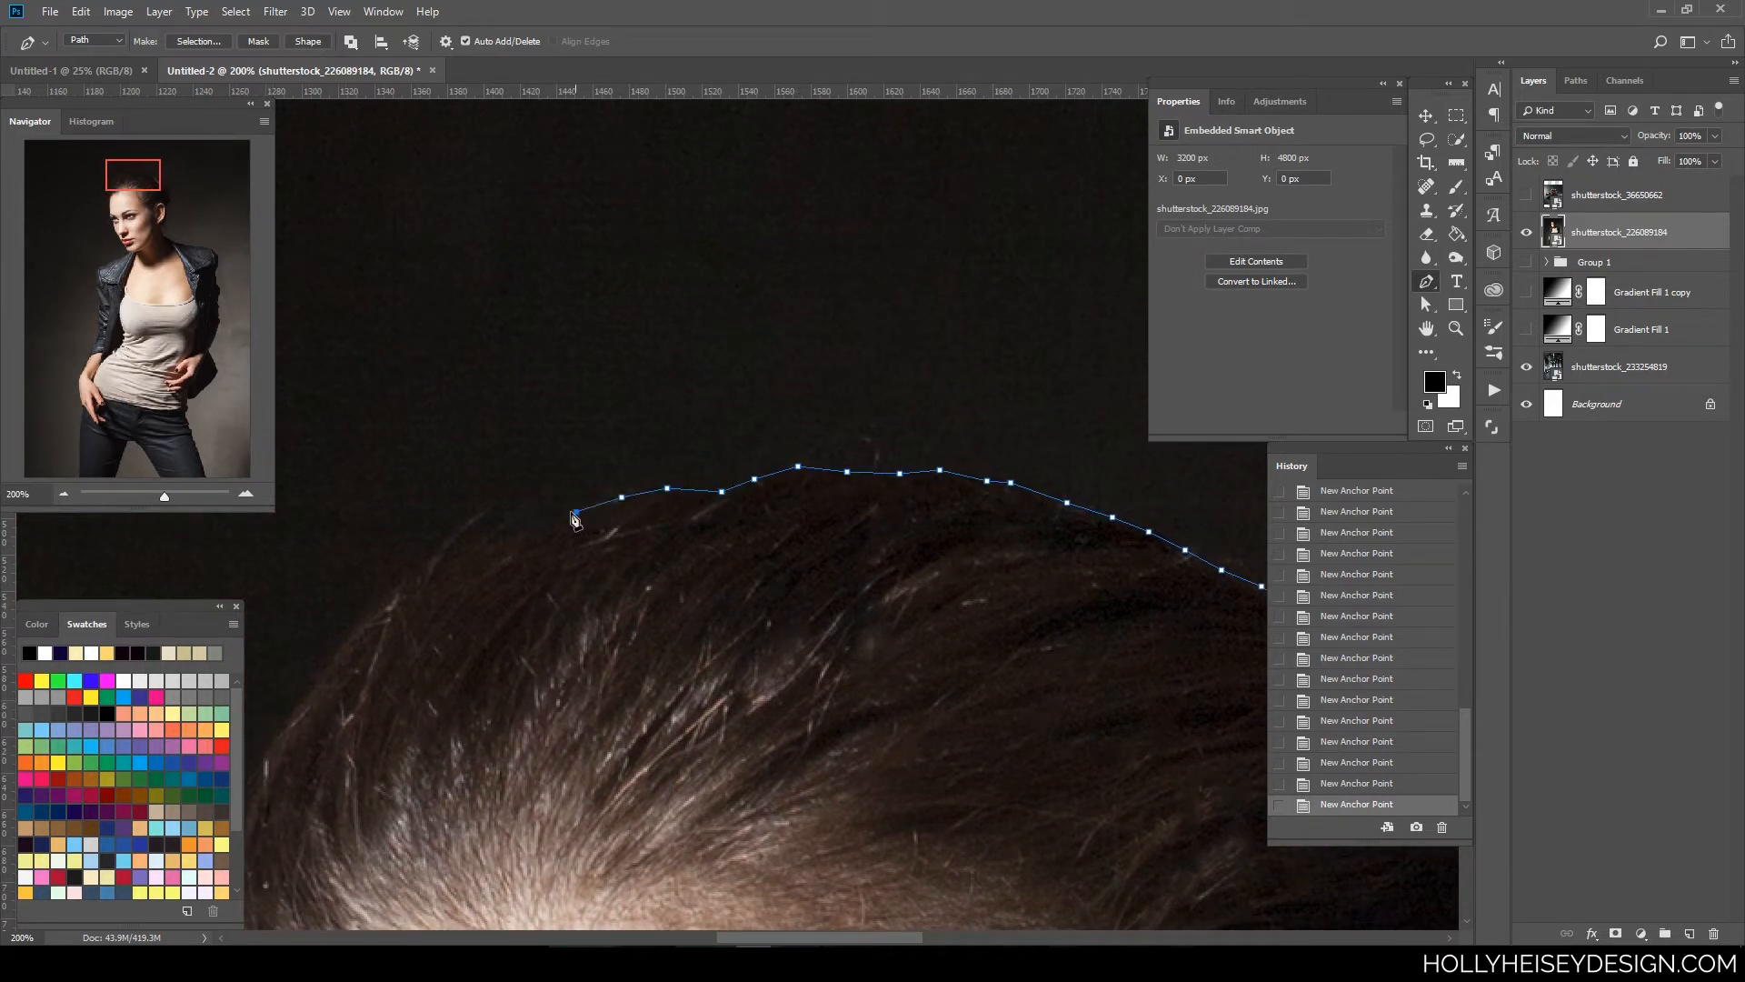
- Trace the front curve of the hair from the top of the head down toward the hairline
left_click(576, 511)
left_click(531, 521)
left_click(489, 537)
left_click_drag(557, 729, 888, 394)
left_click(774, 241)
left_click(740, 273)
left_click(712, 302)
left_click(686, 333)
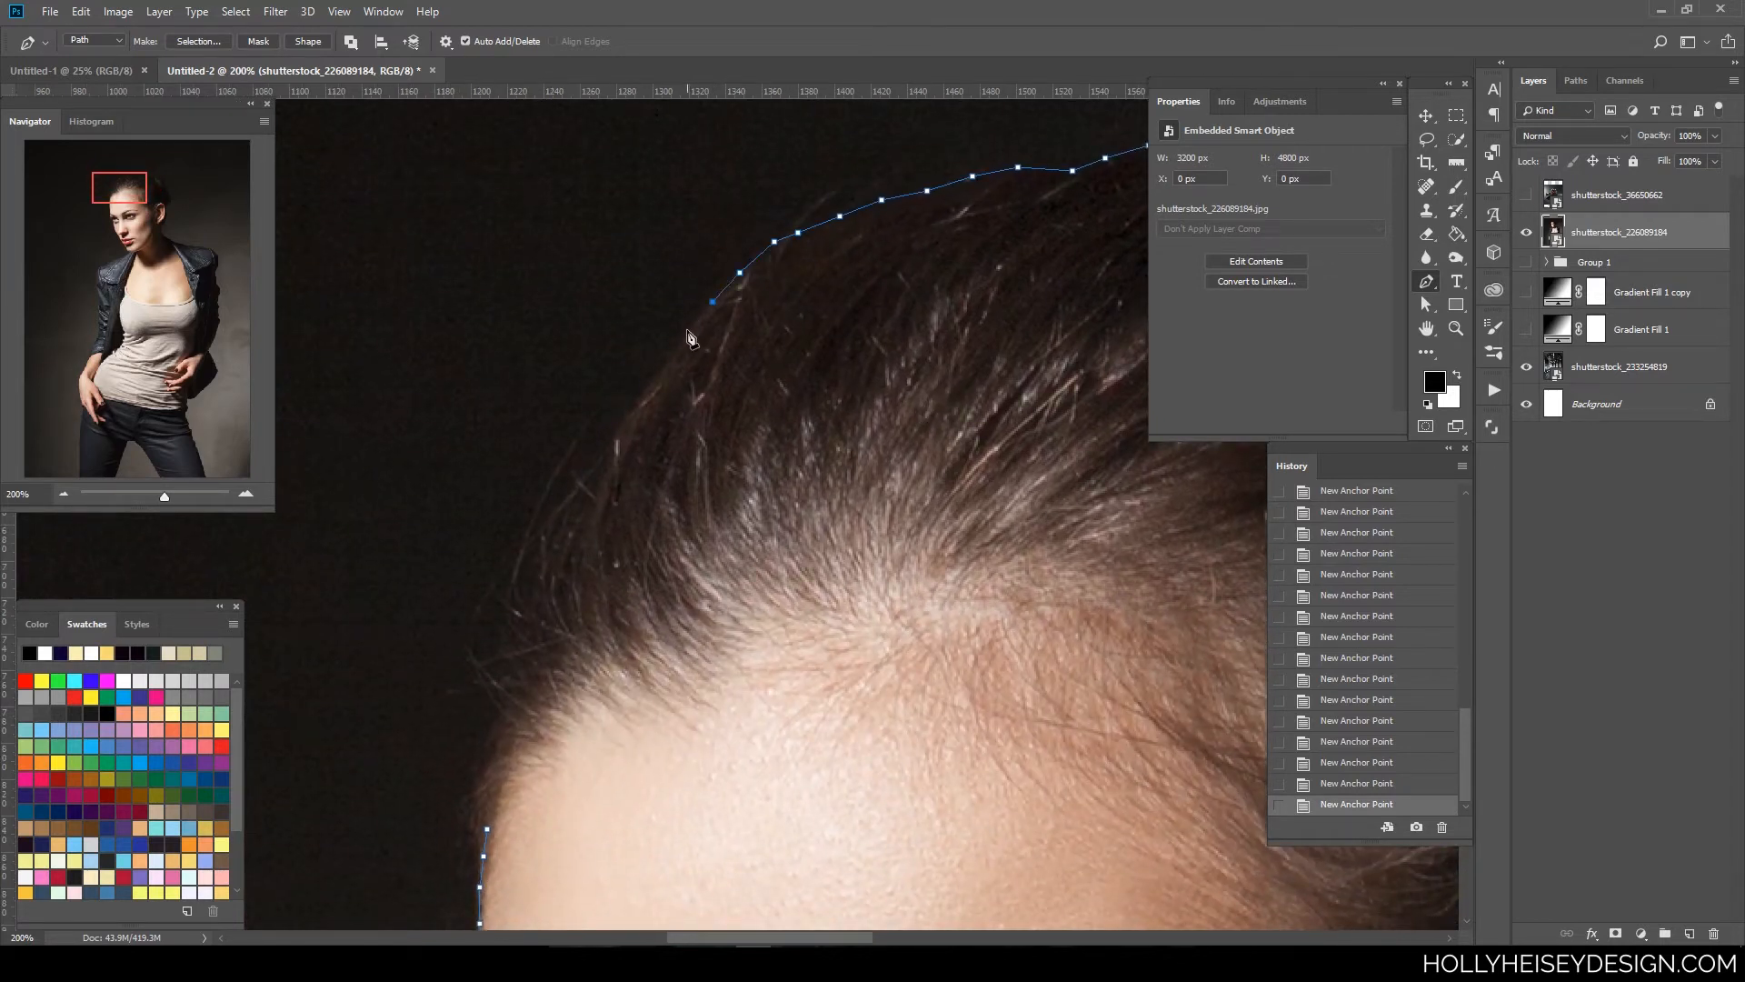
- Trace the front hair down to the forehead and close the path at its starting anchor
left_click(653, 382)
left_click(631, 415)
left_click(615, 452)
left_click(600, 491)
left_click(574, 516)
left_click(547, 549)
left_click(536, 611)
left_click(533, 664)
left_click(509, 720)
left_click(487, 769)
left_click(479, 805)
left_click(487, 830)
- Convert the closed path into a new anti-aliased selection with 0 feather and add it as a layer mask on shutterstock_226089184
left_click_drag(754, 772, 686, 526)
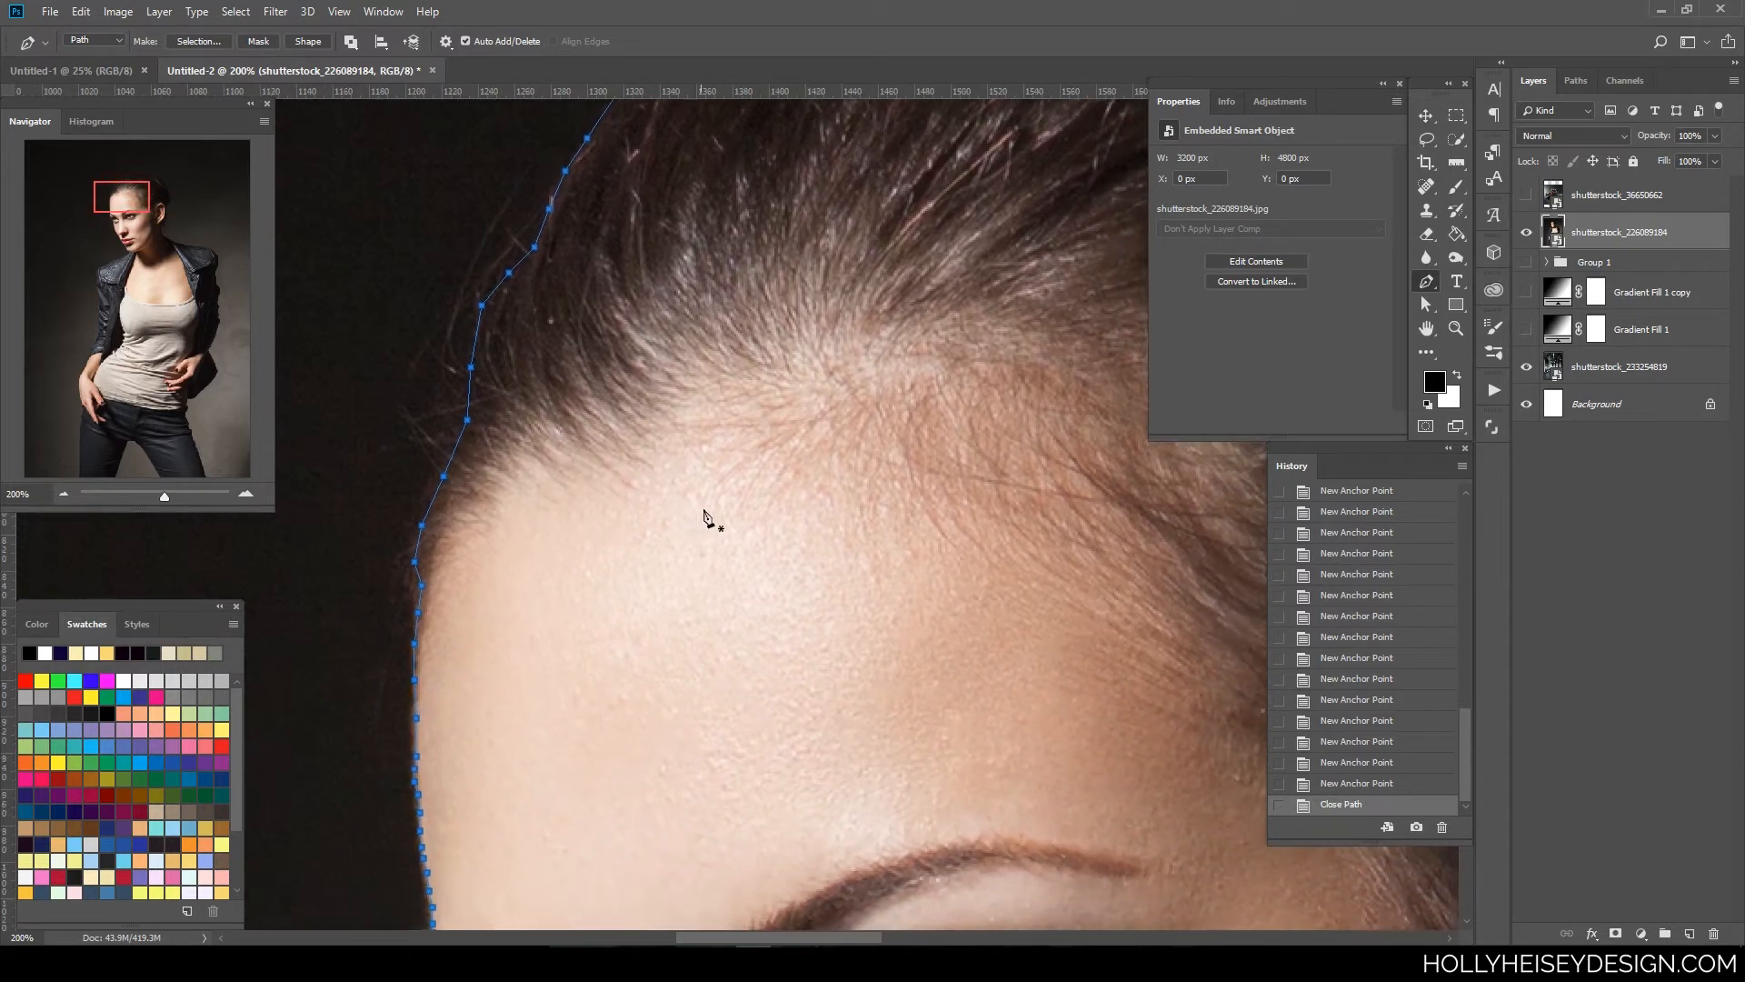
key("ctrl+minus")
left_click_drag(814, 611, 632, 582)
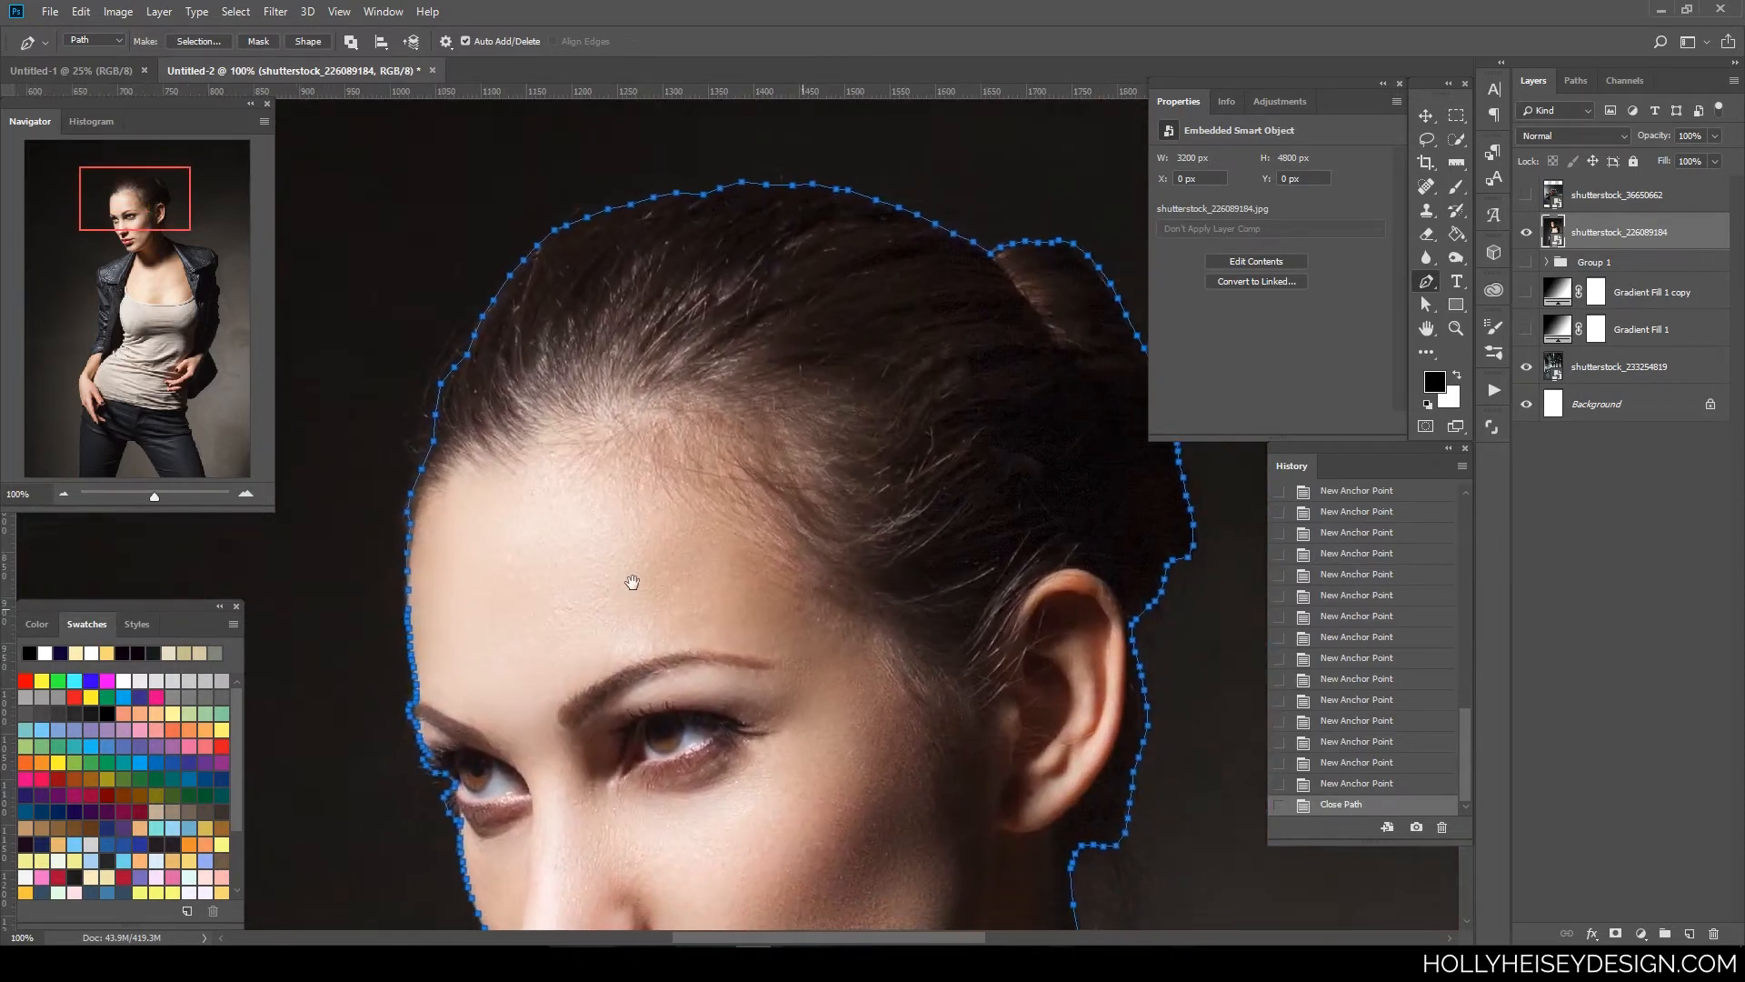
left_click(206, 40)
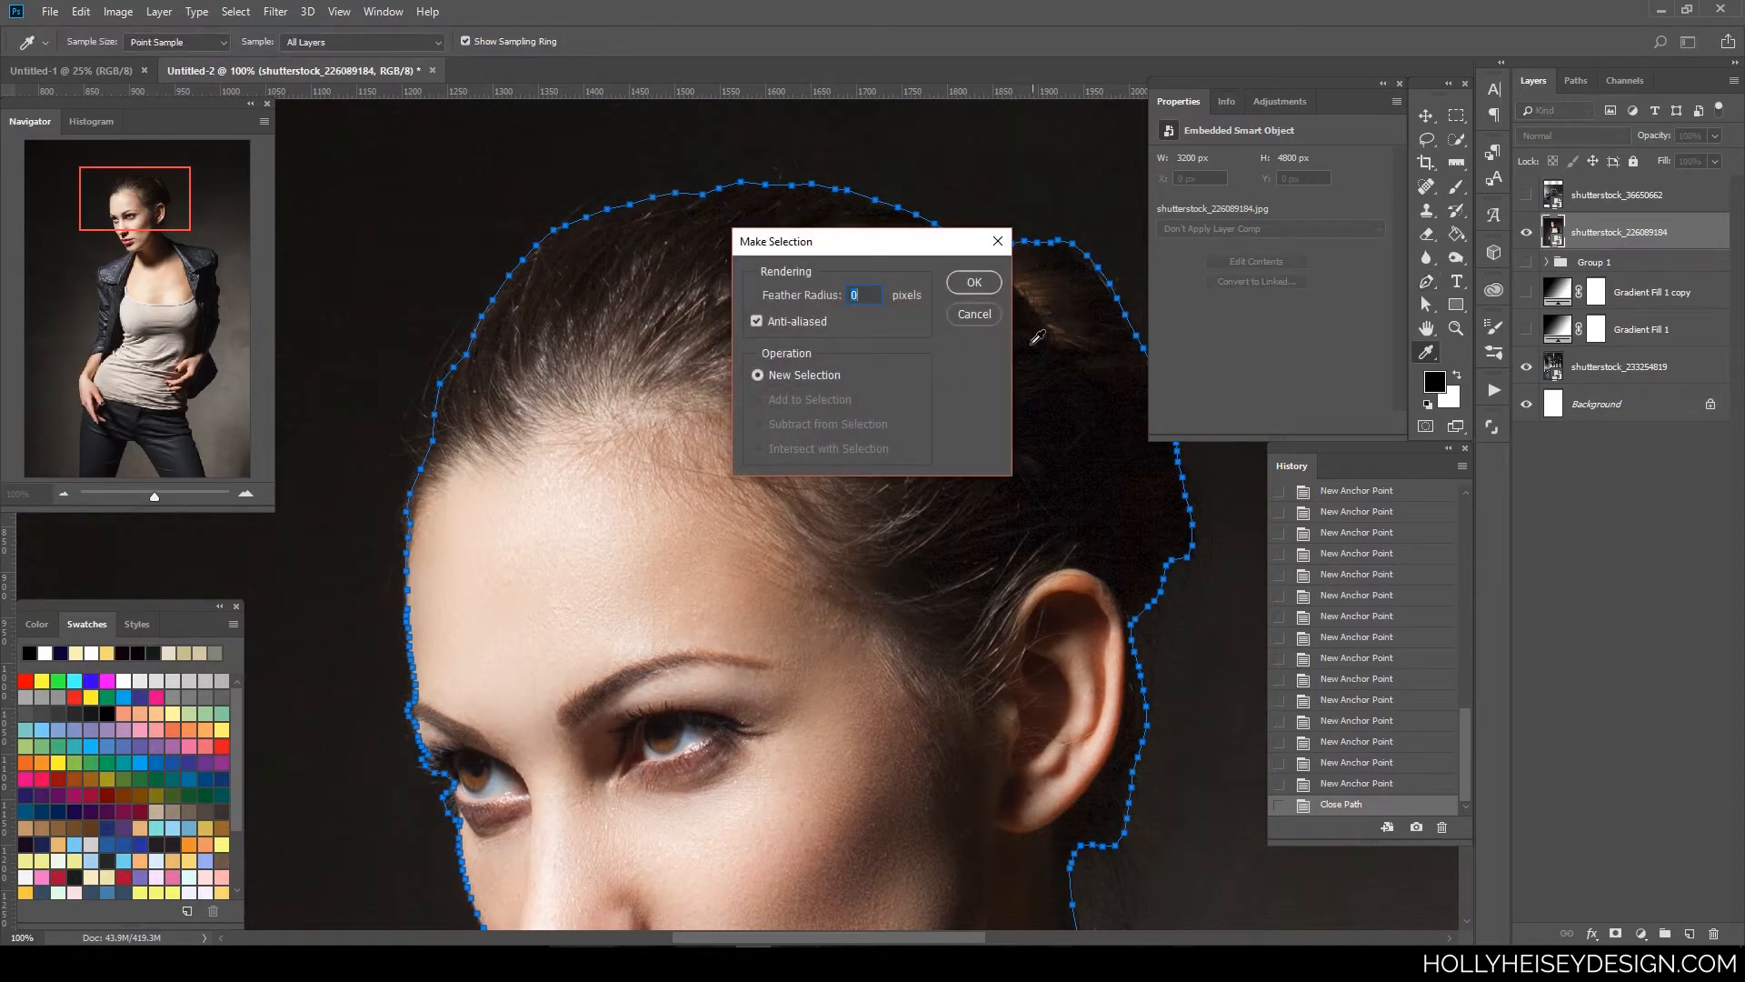
left_click(974, 282)
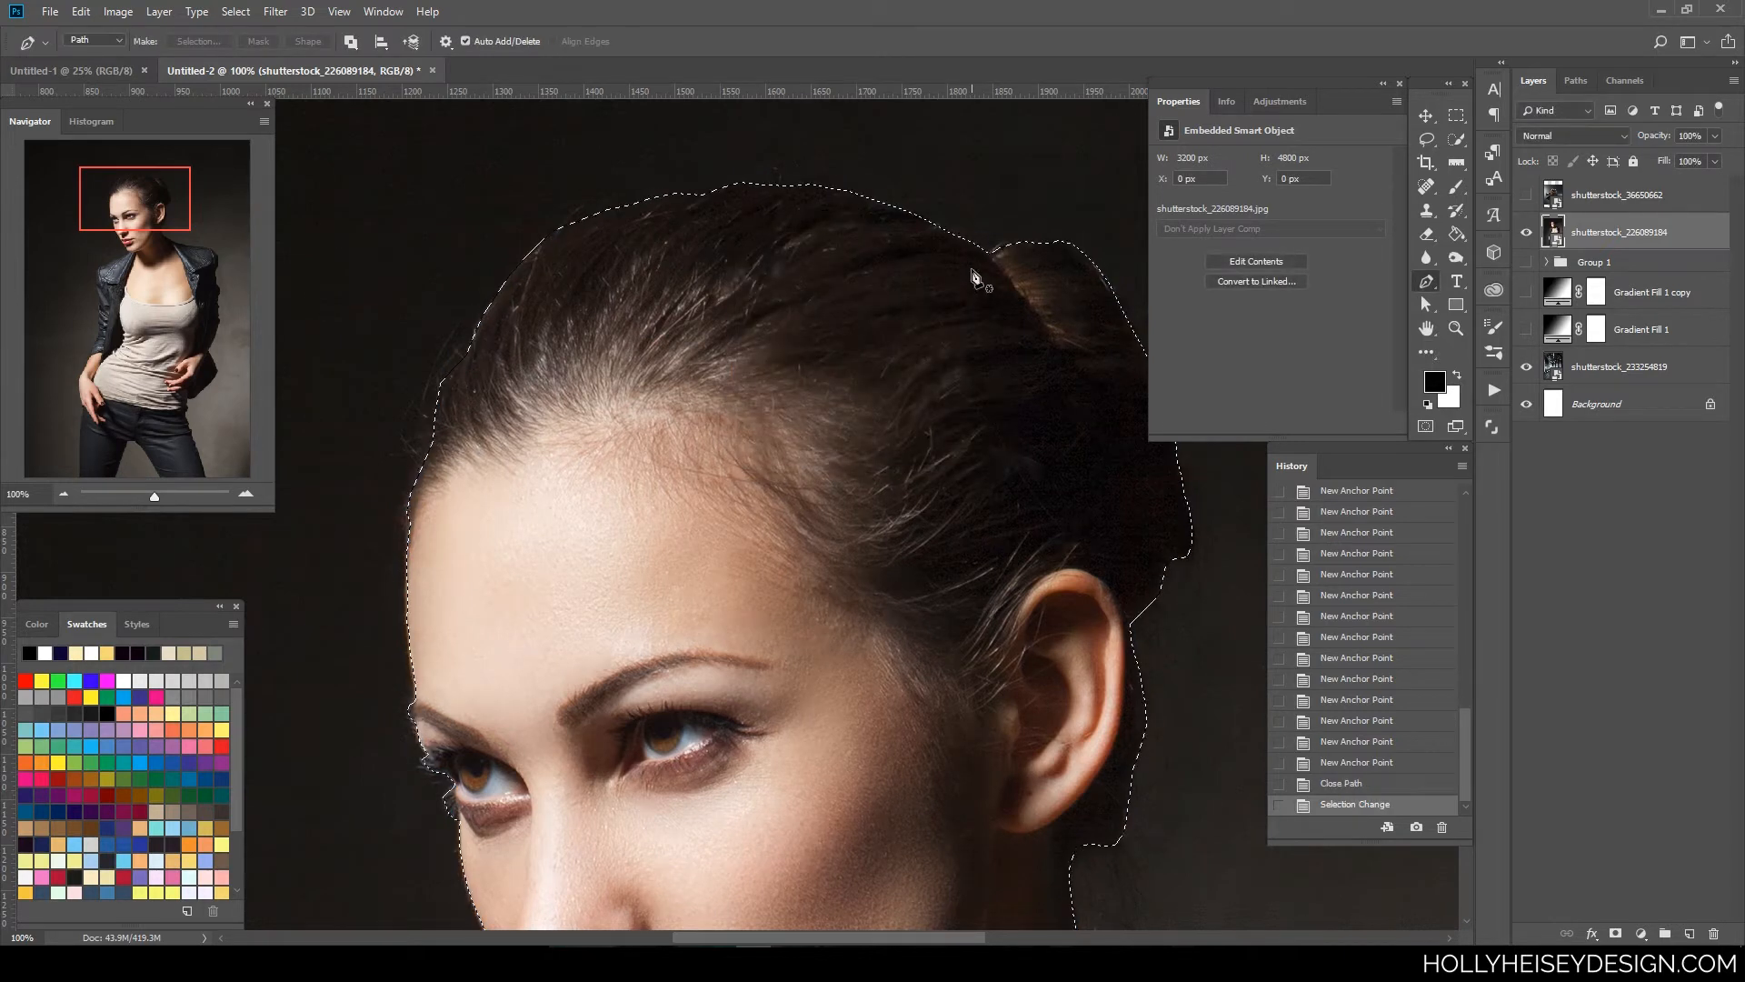
left_click(1615, 934)
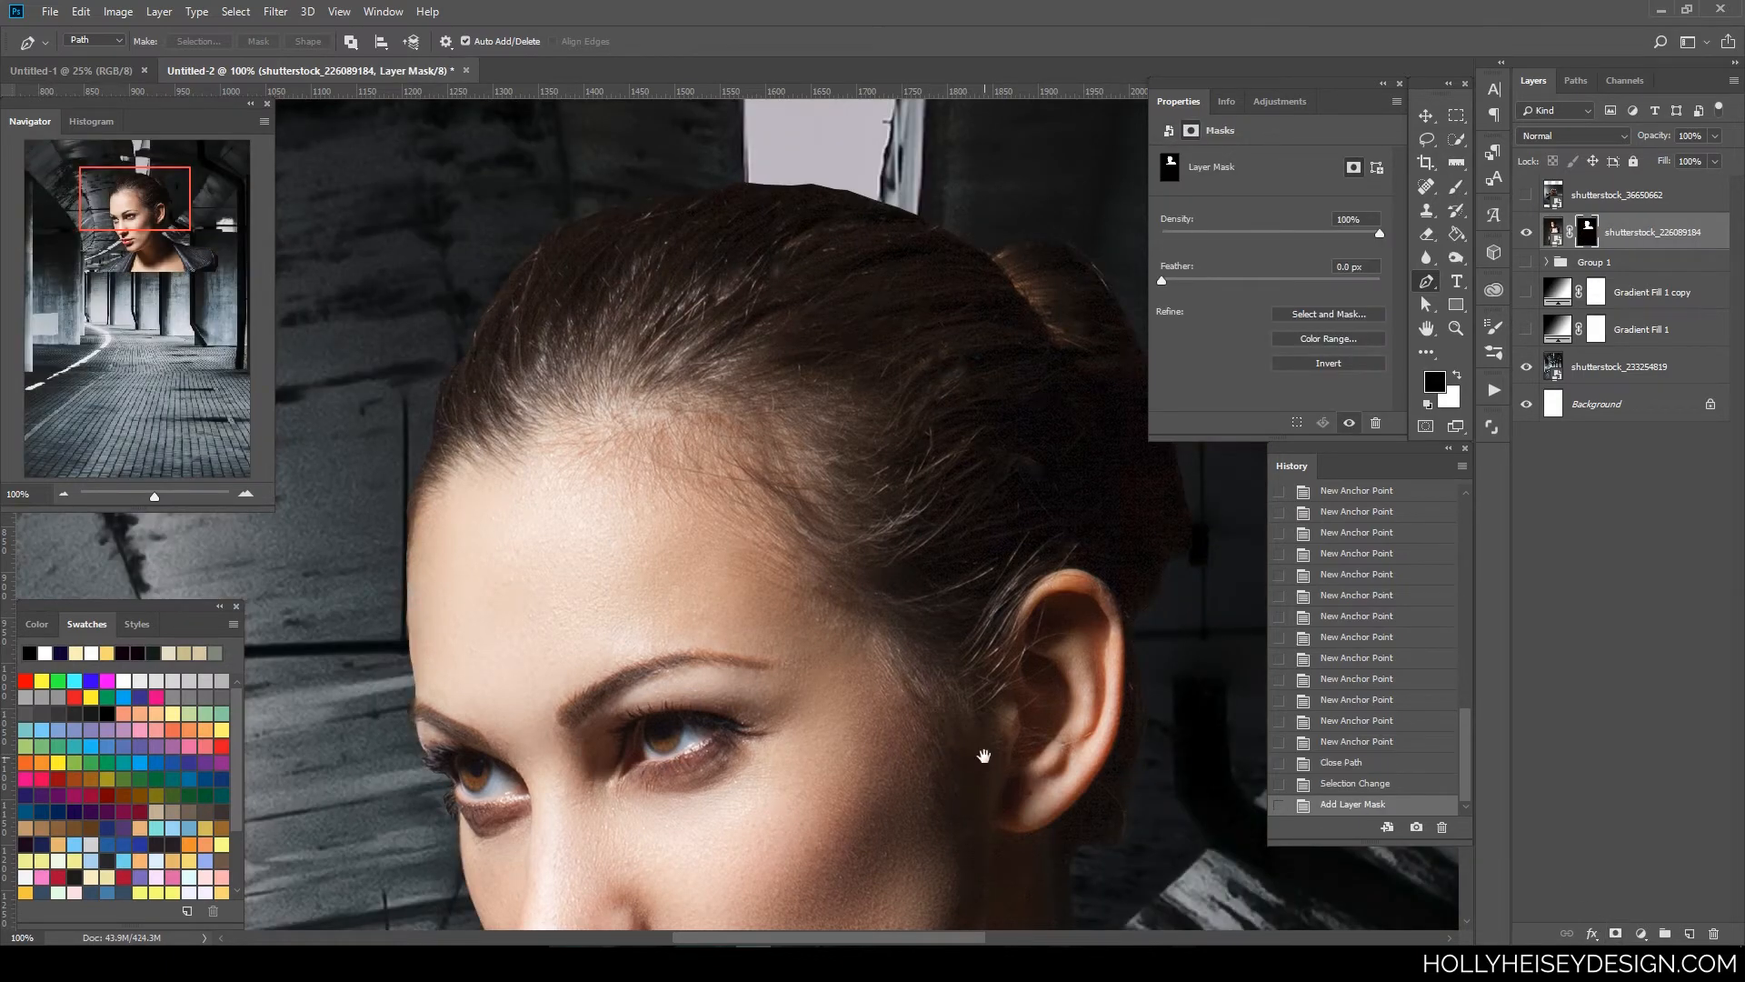
- Examine the masked cutout against the tunnel background, closely checking the edges of the jacket, face and forehead
left_click_drag(983, 745, 927, 495)
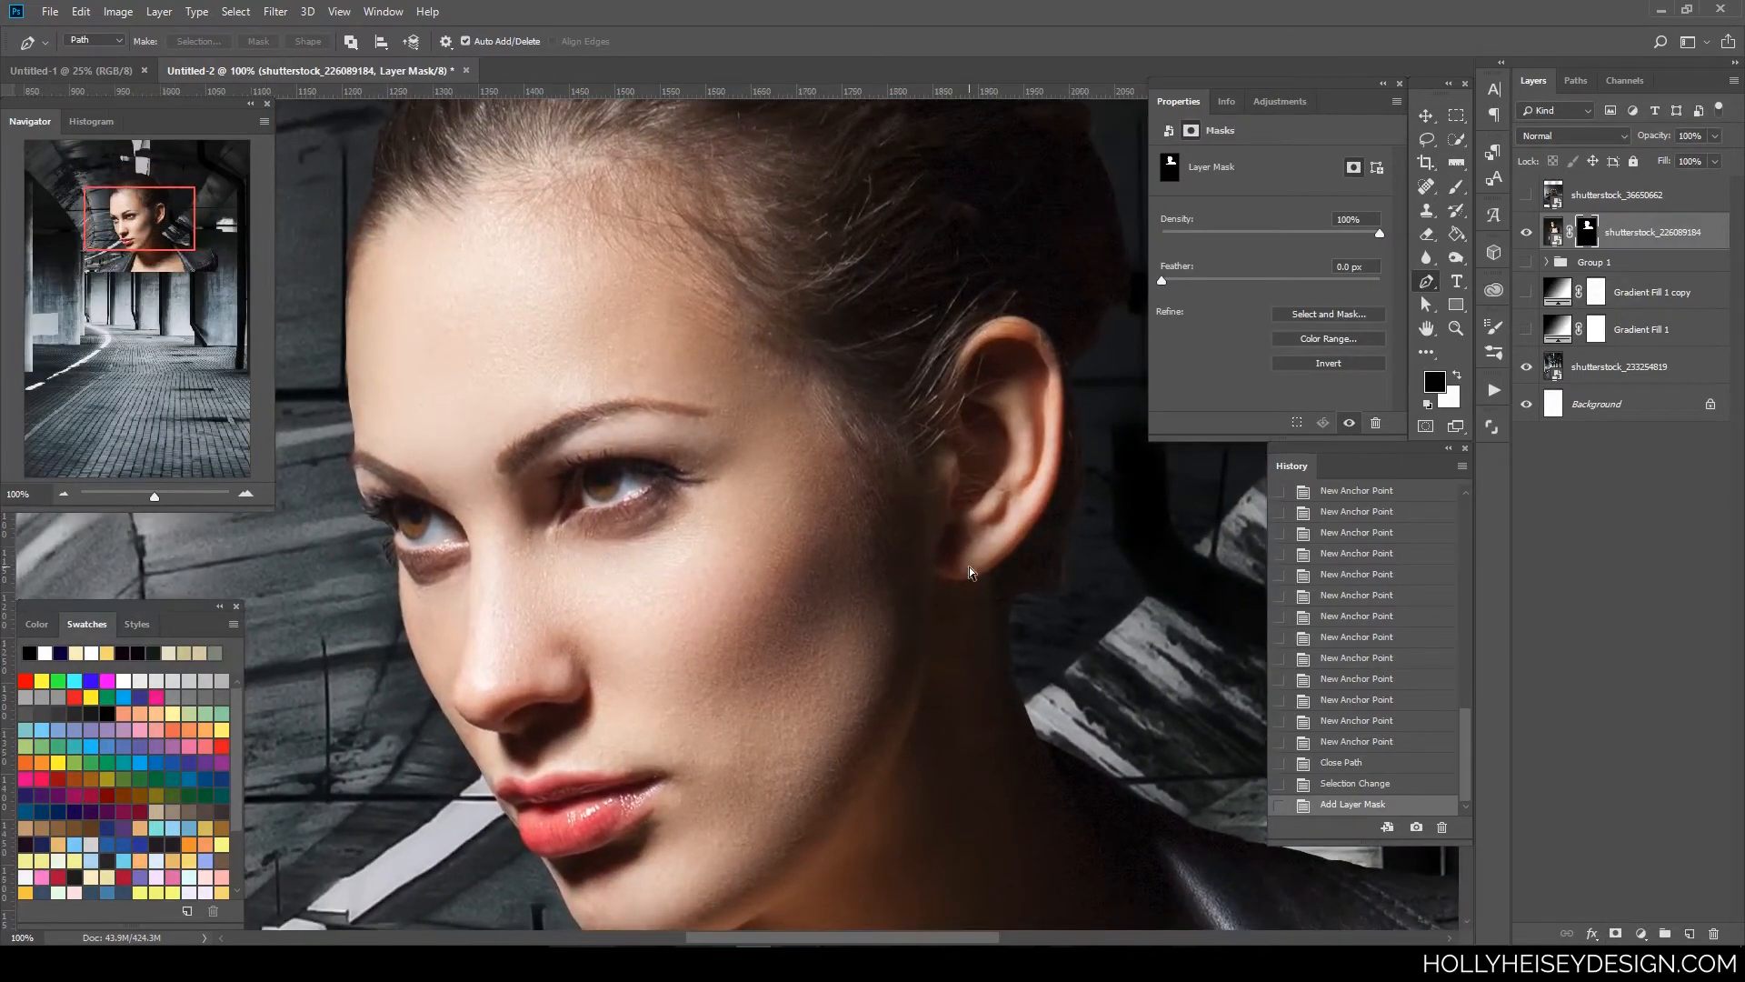
key("ctrl+minus")
key("ctrl+minus")
key("ctrl+minus")
scroll(876, 345, "down", 3)
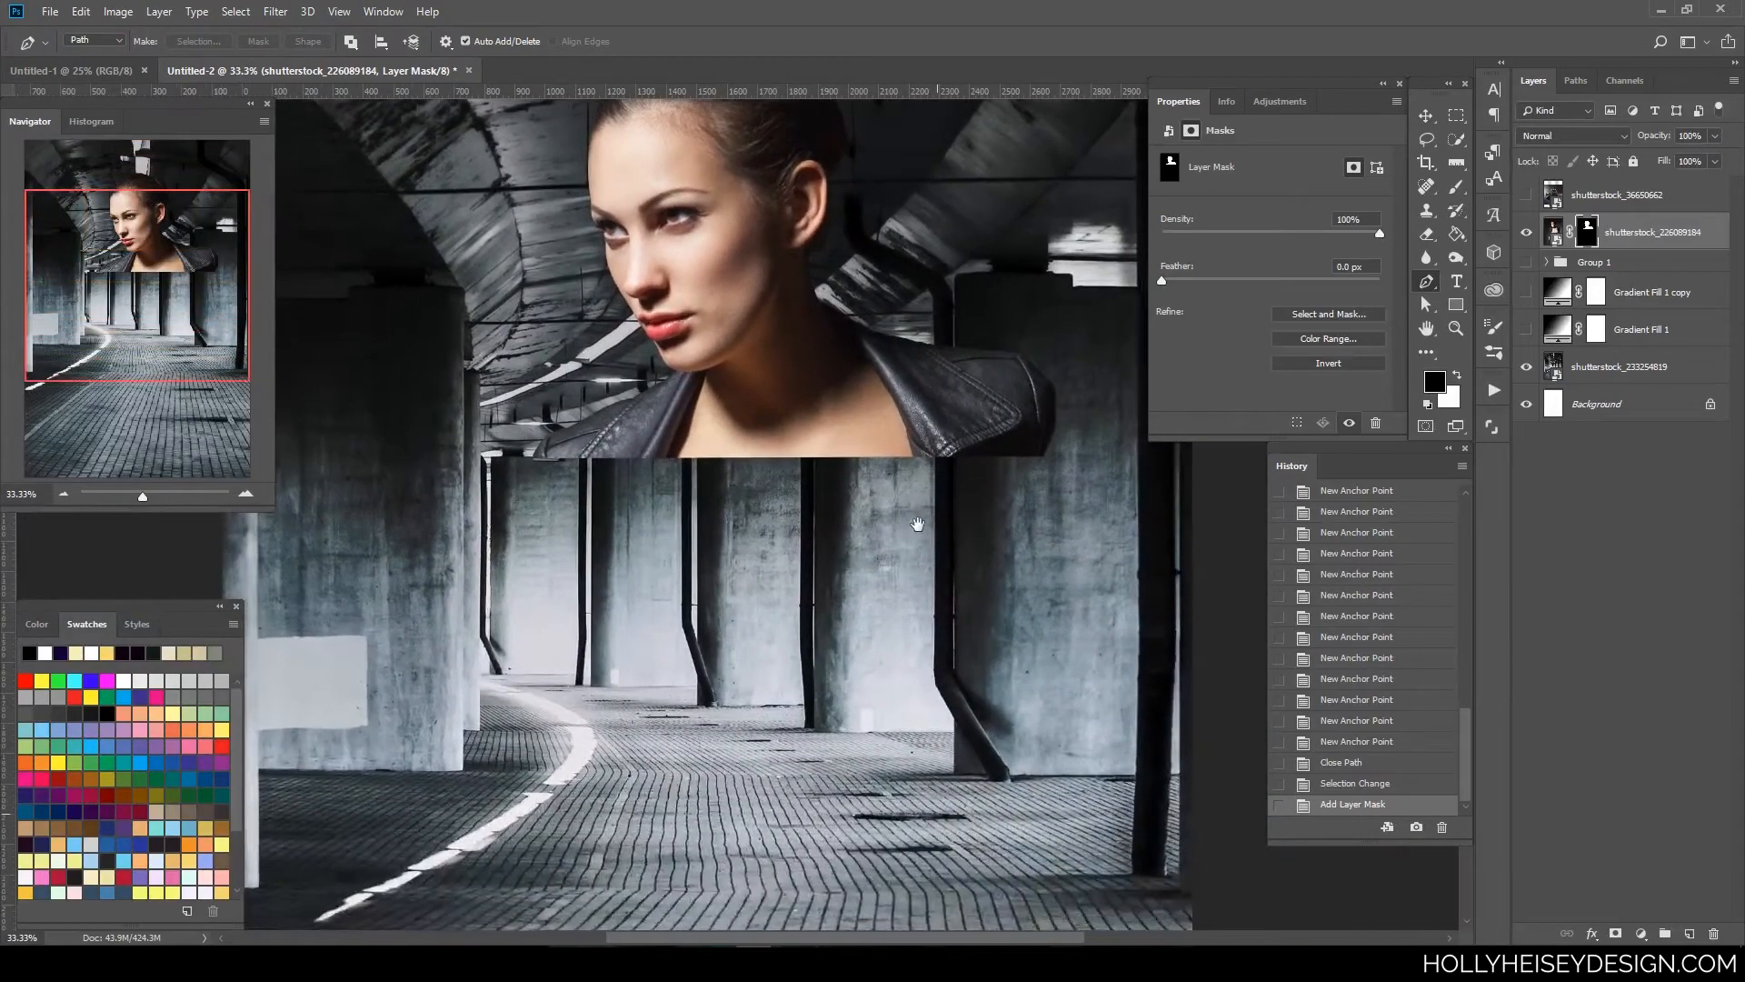
key("ctrl+plus")
key("ctrl+plus")
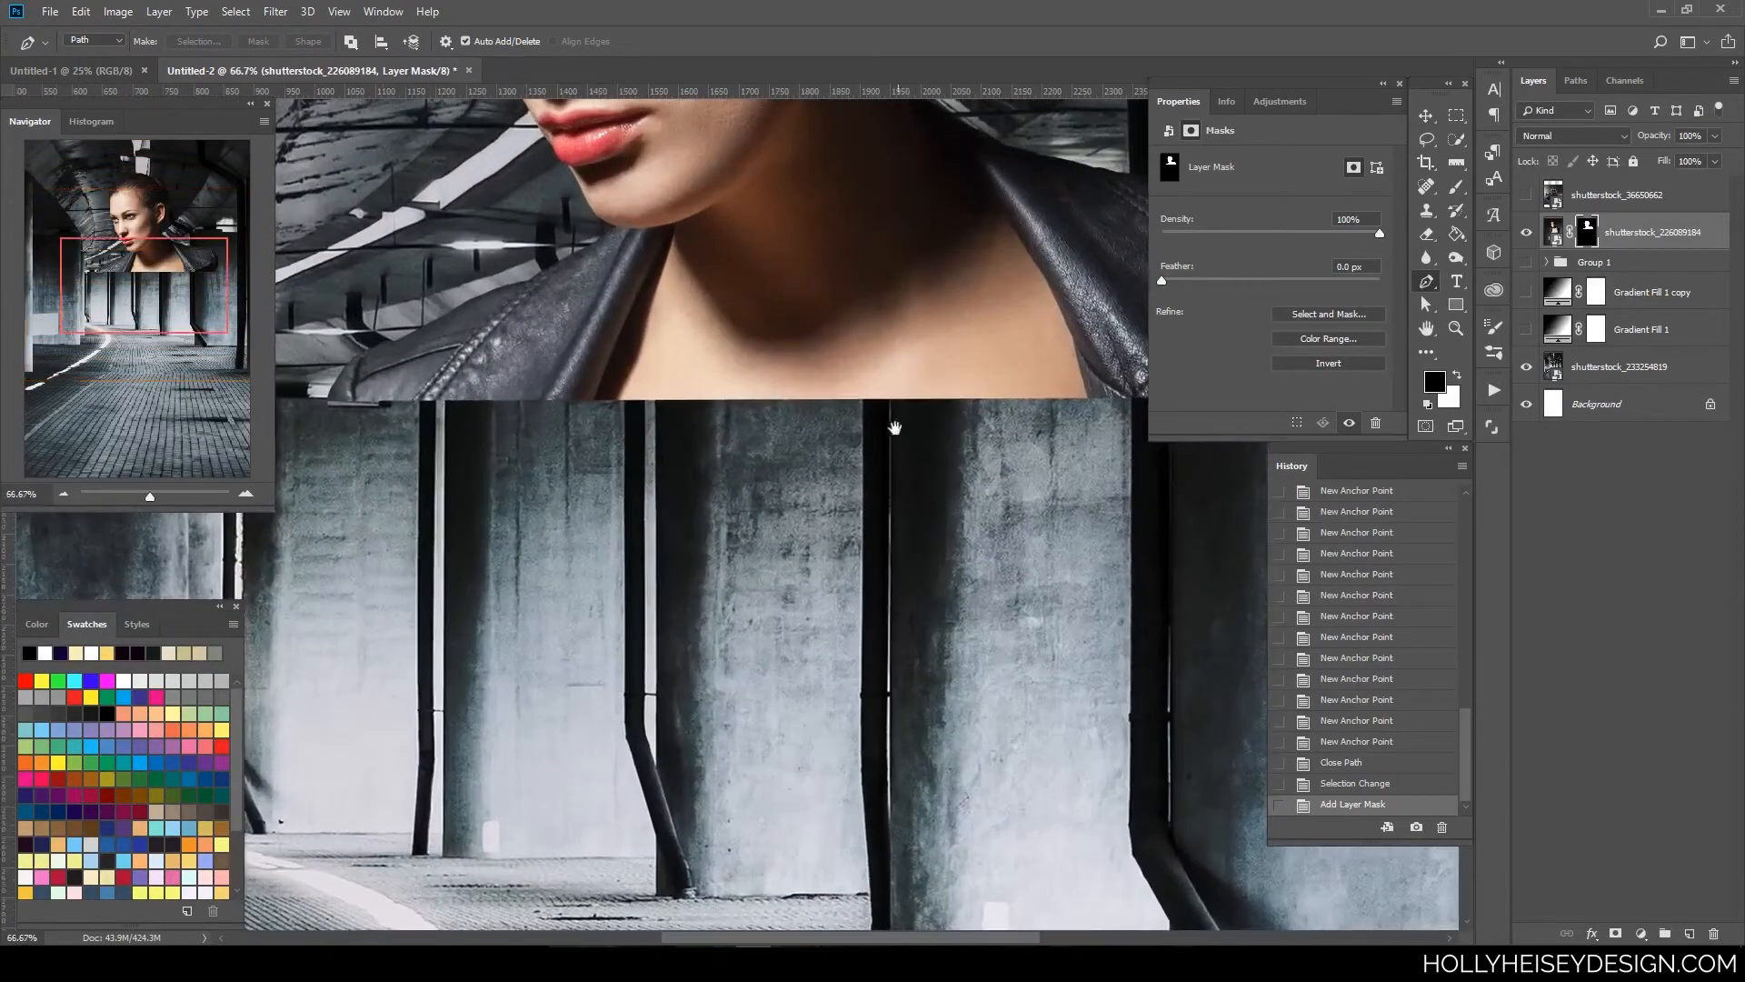
left_click_drag(856, 451, 927, 713)
key("ctrl+plus")
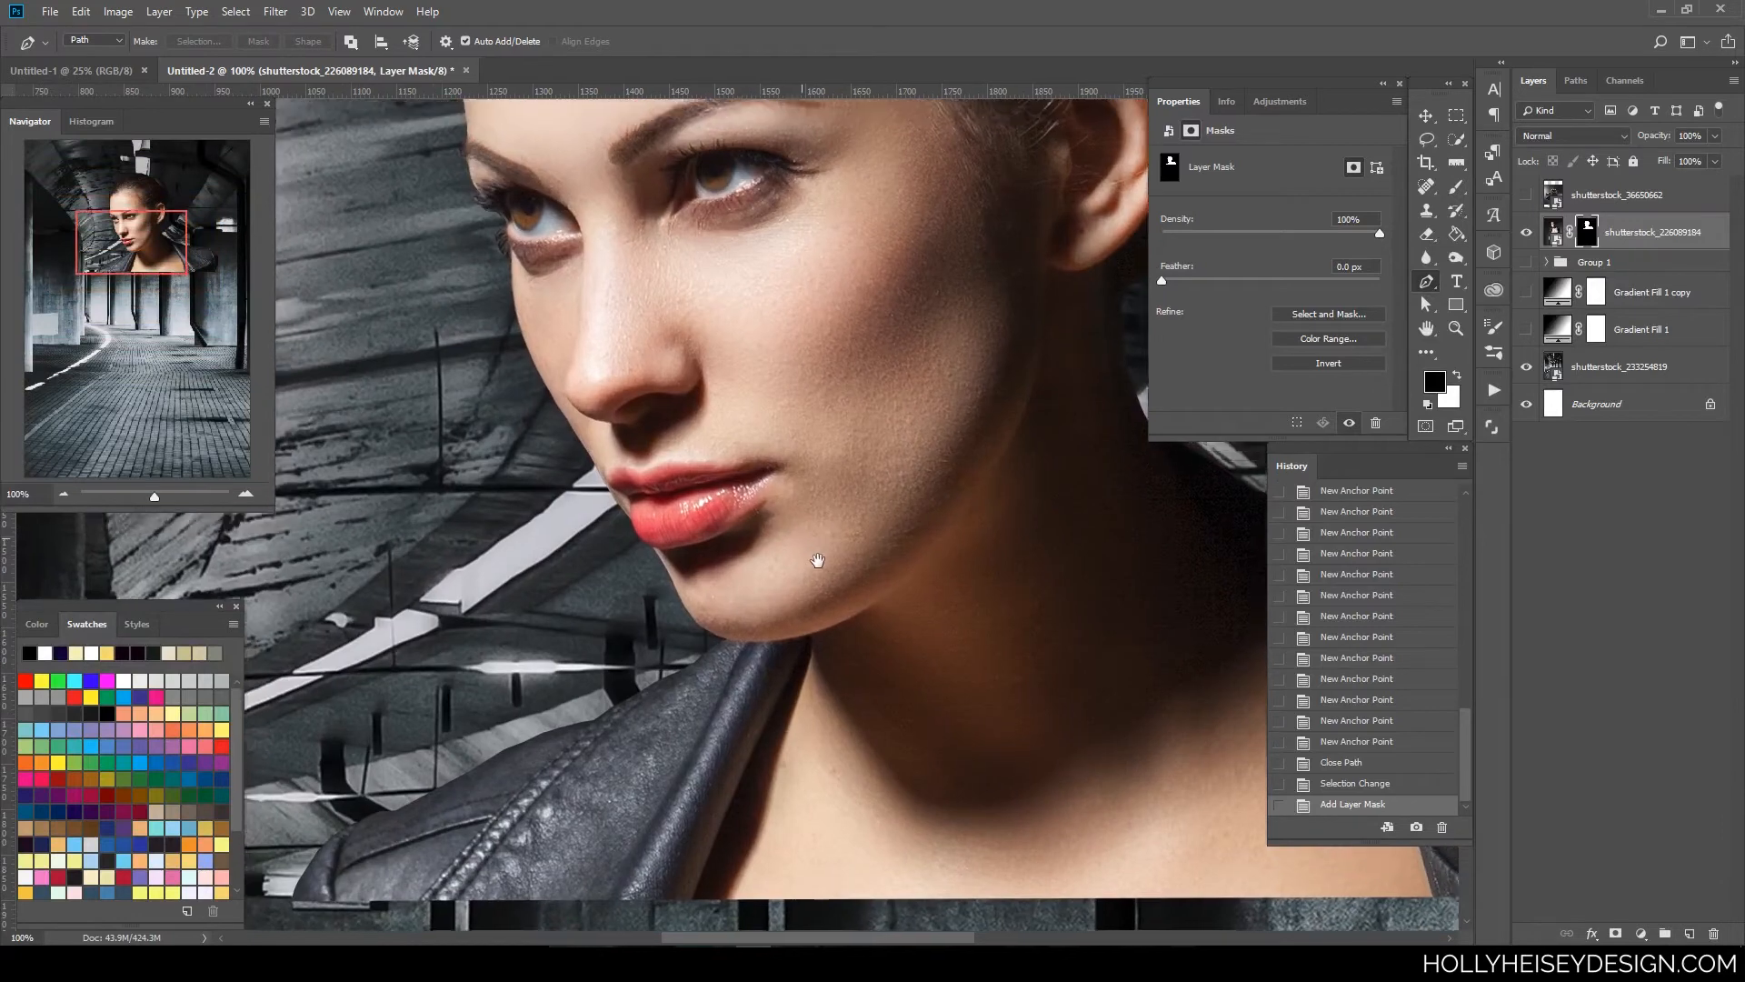
left_click_drag(818, 561, 904, 654)
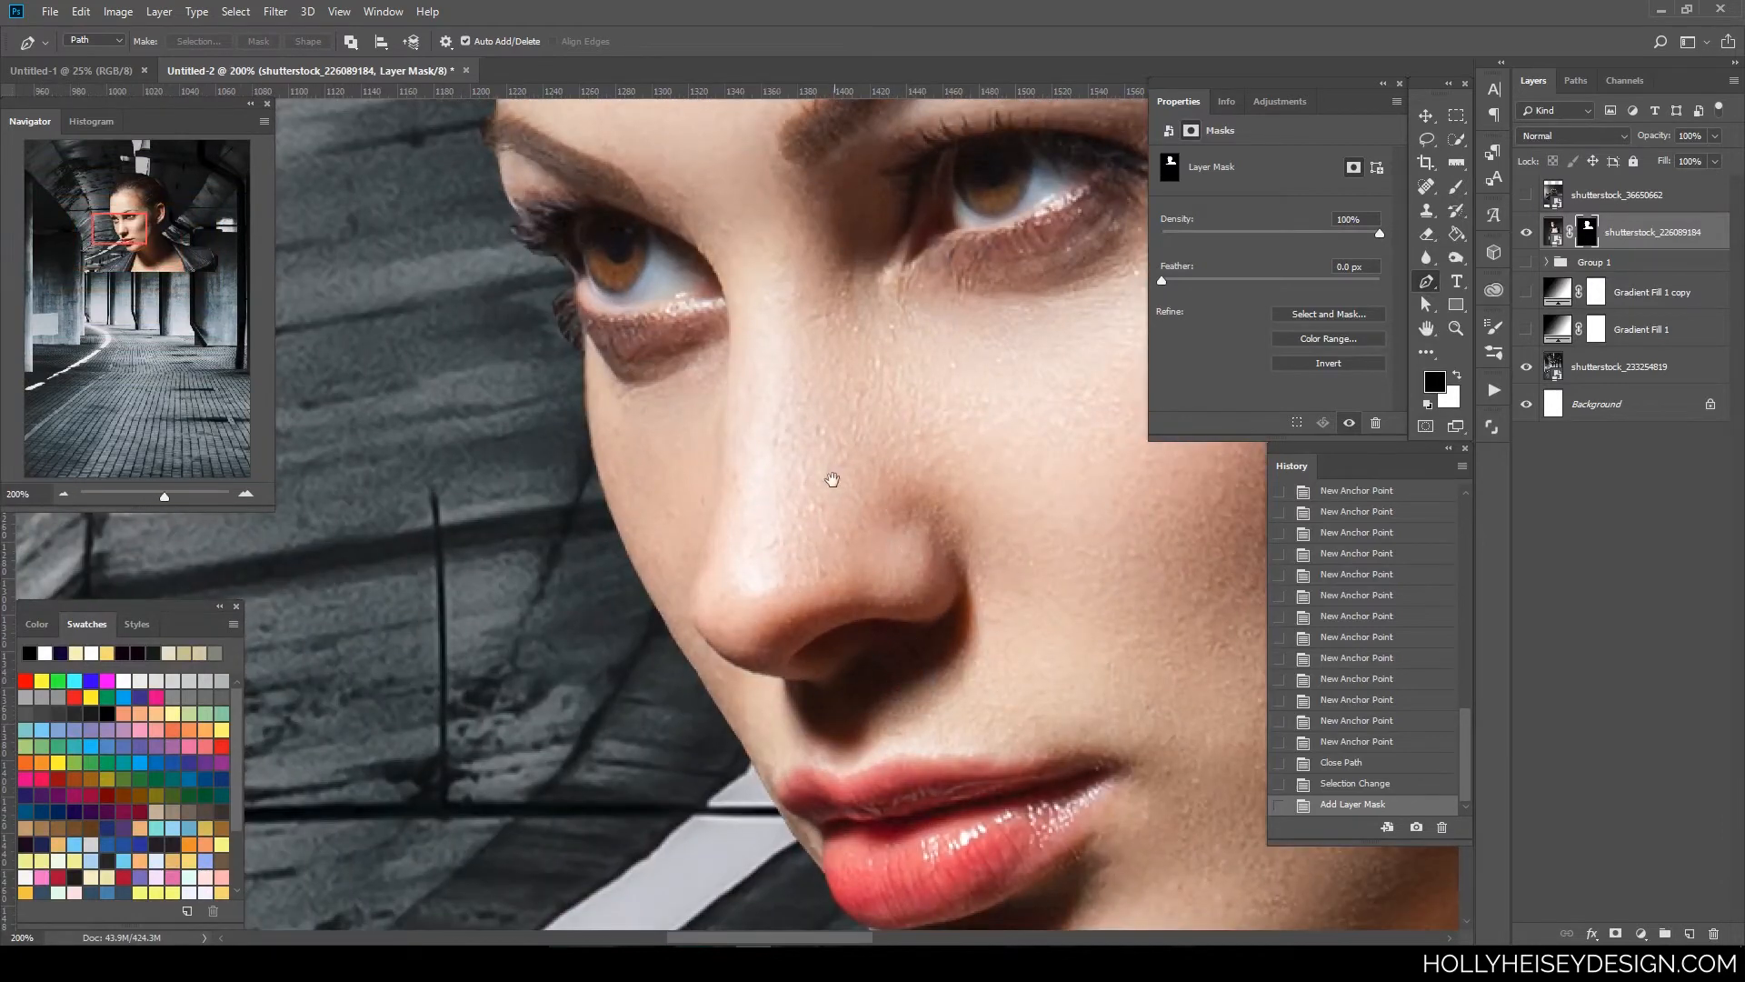
key("ctrl+plus")
left_click_drag(872, 719, 888, 775)
left_click_drag(775, 455, 788, 606)
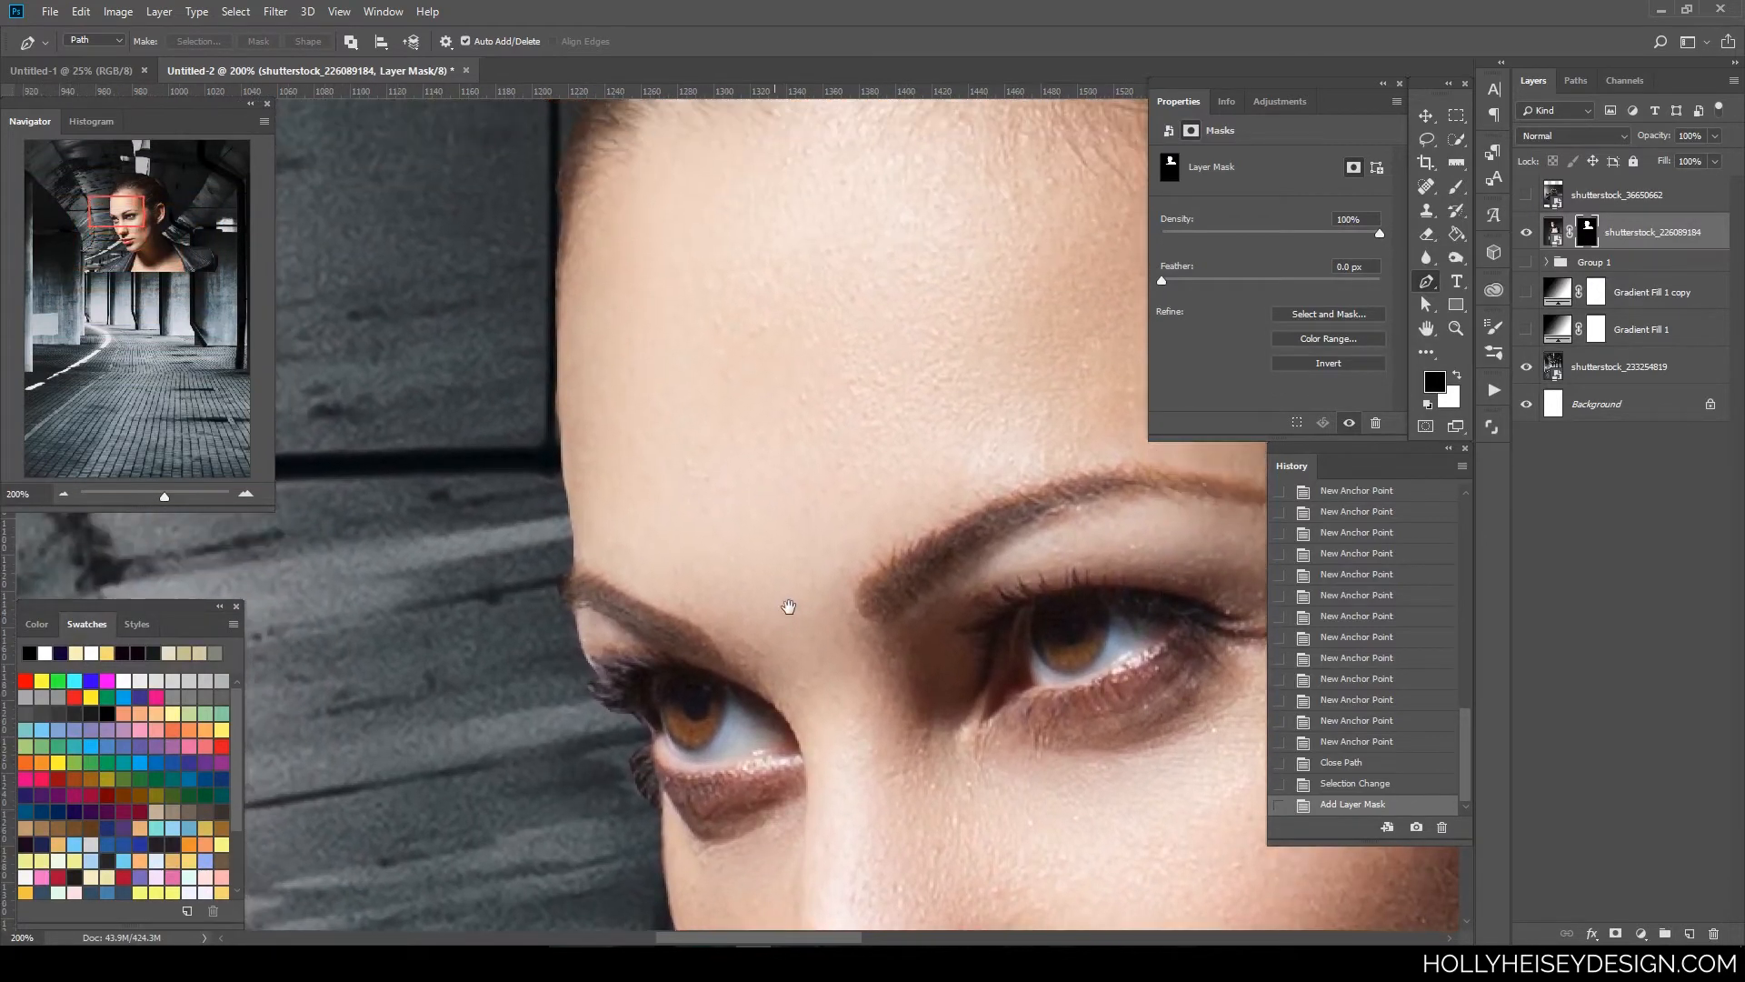
- Touch up the outer edge of the forehead on the layer mask with a small black brush
left_click(1456, 187)
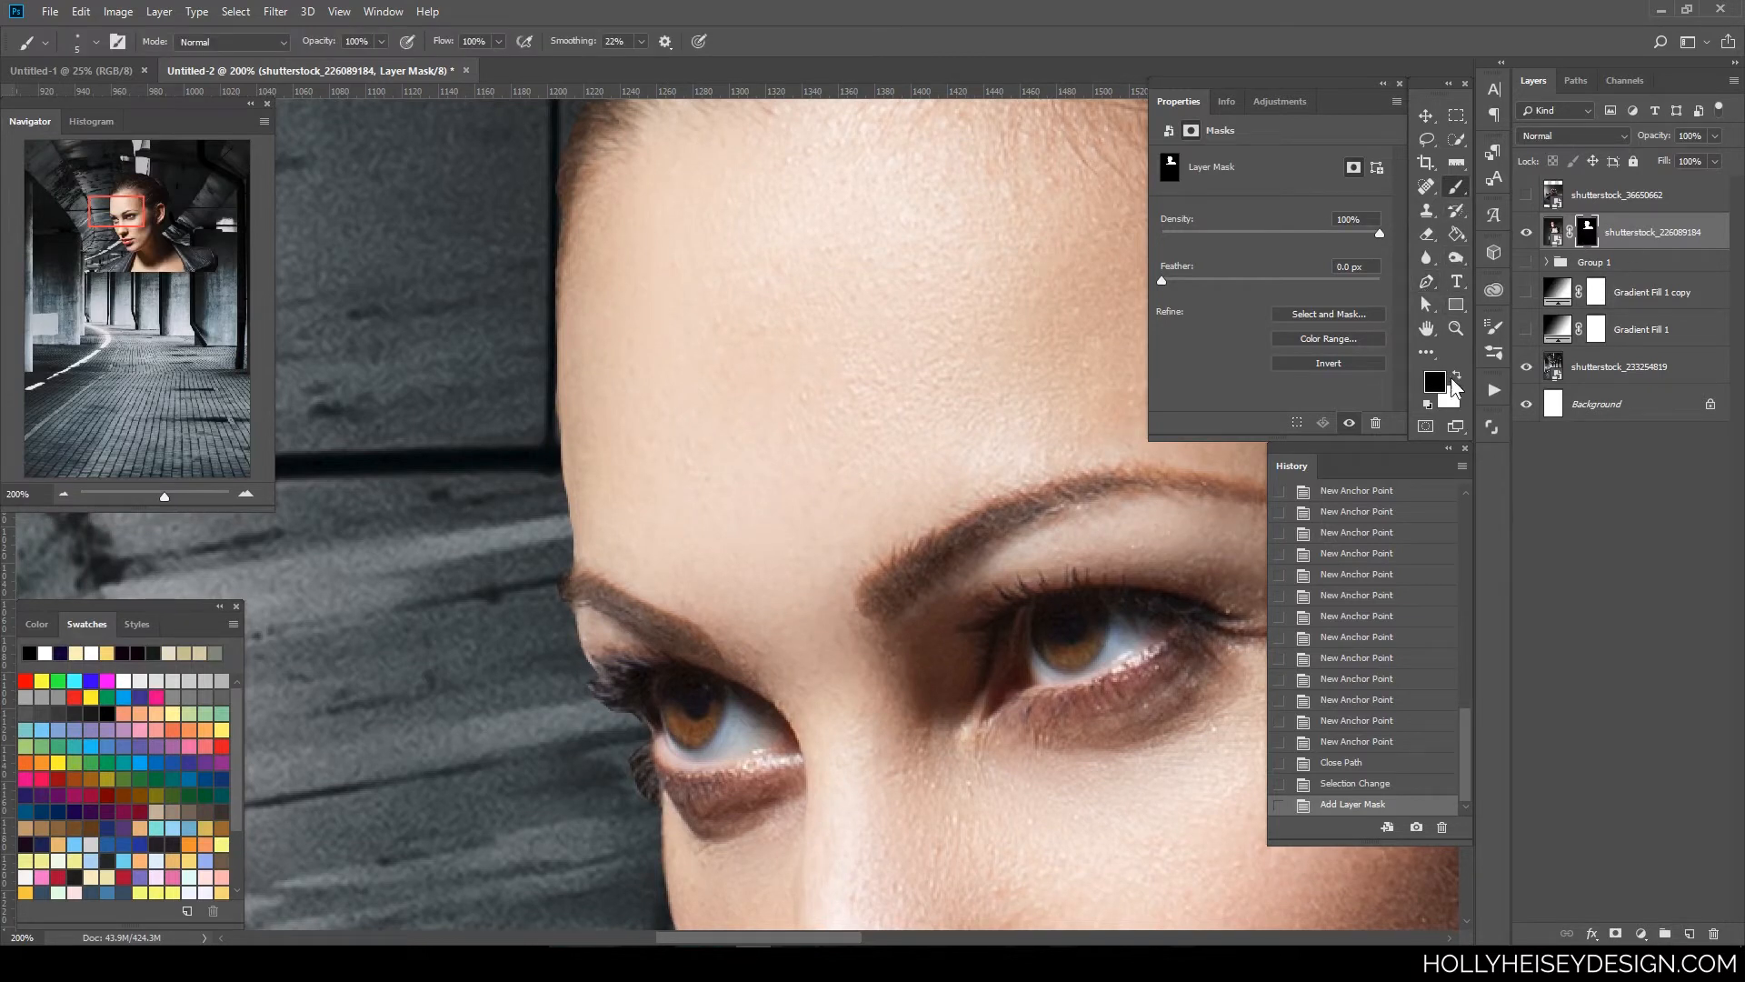
key("x")
left_click(553, 388)
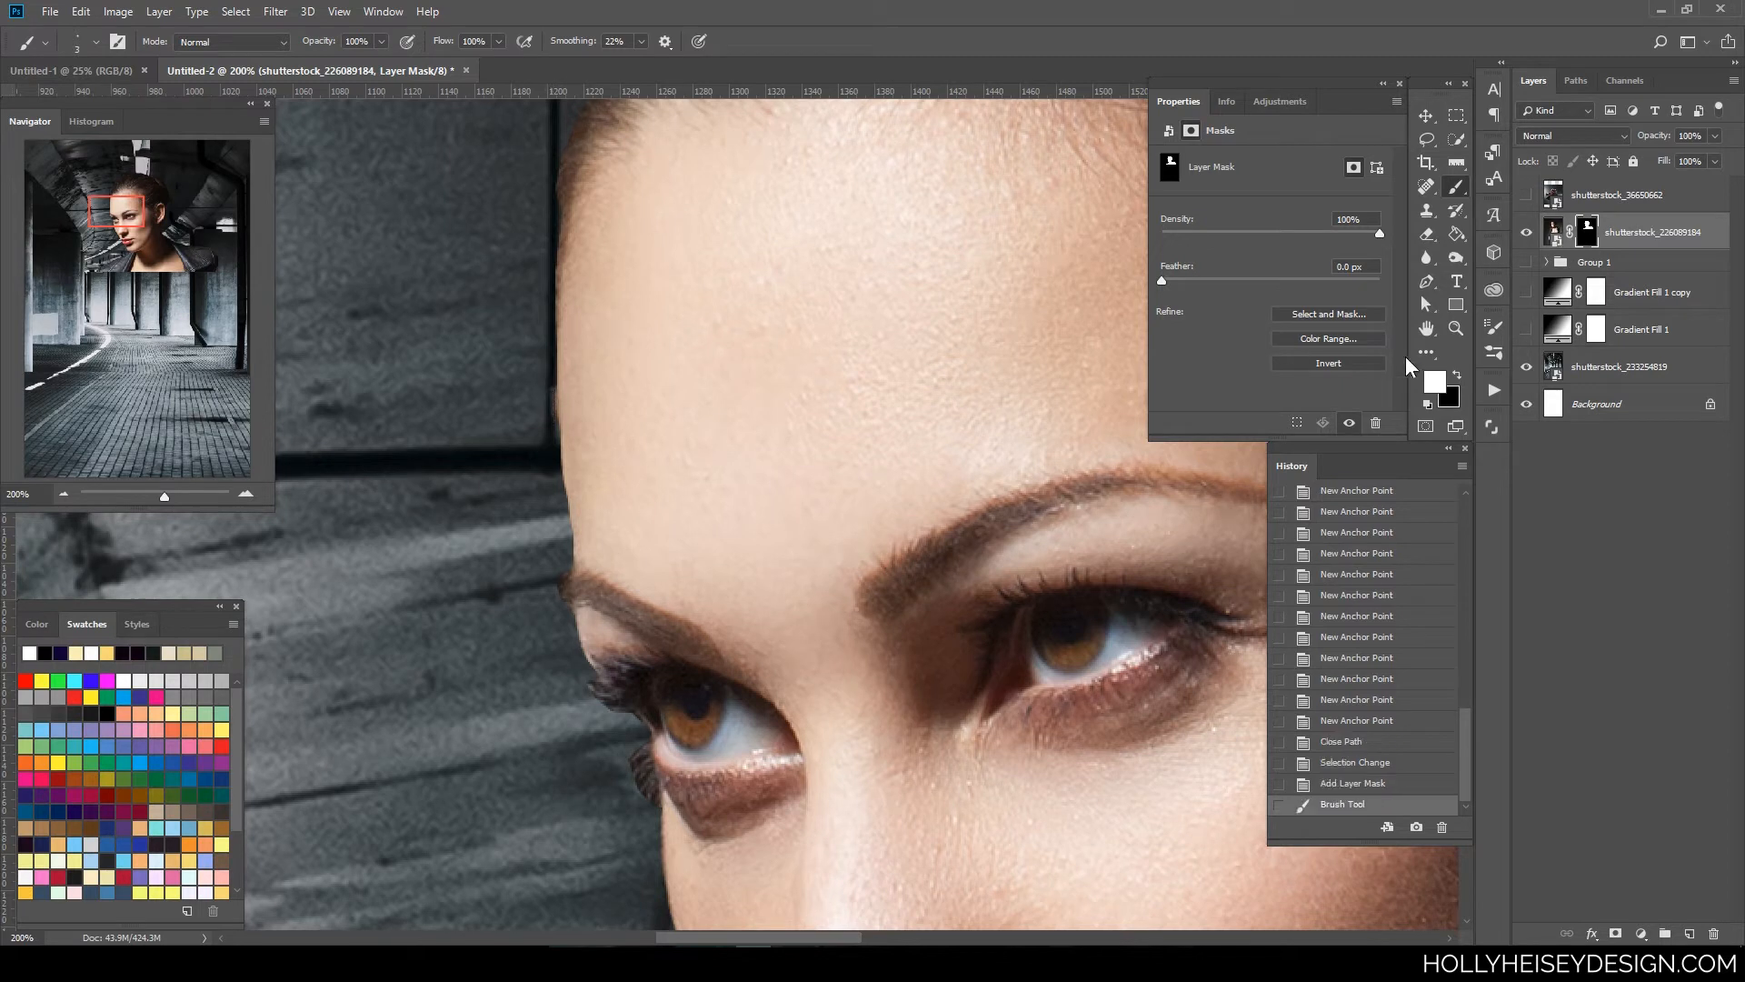
key("ctrl+z")
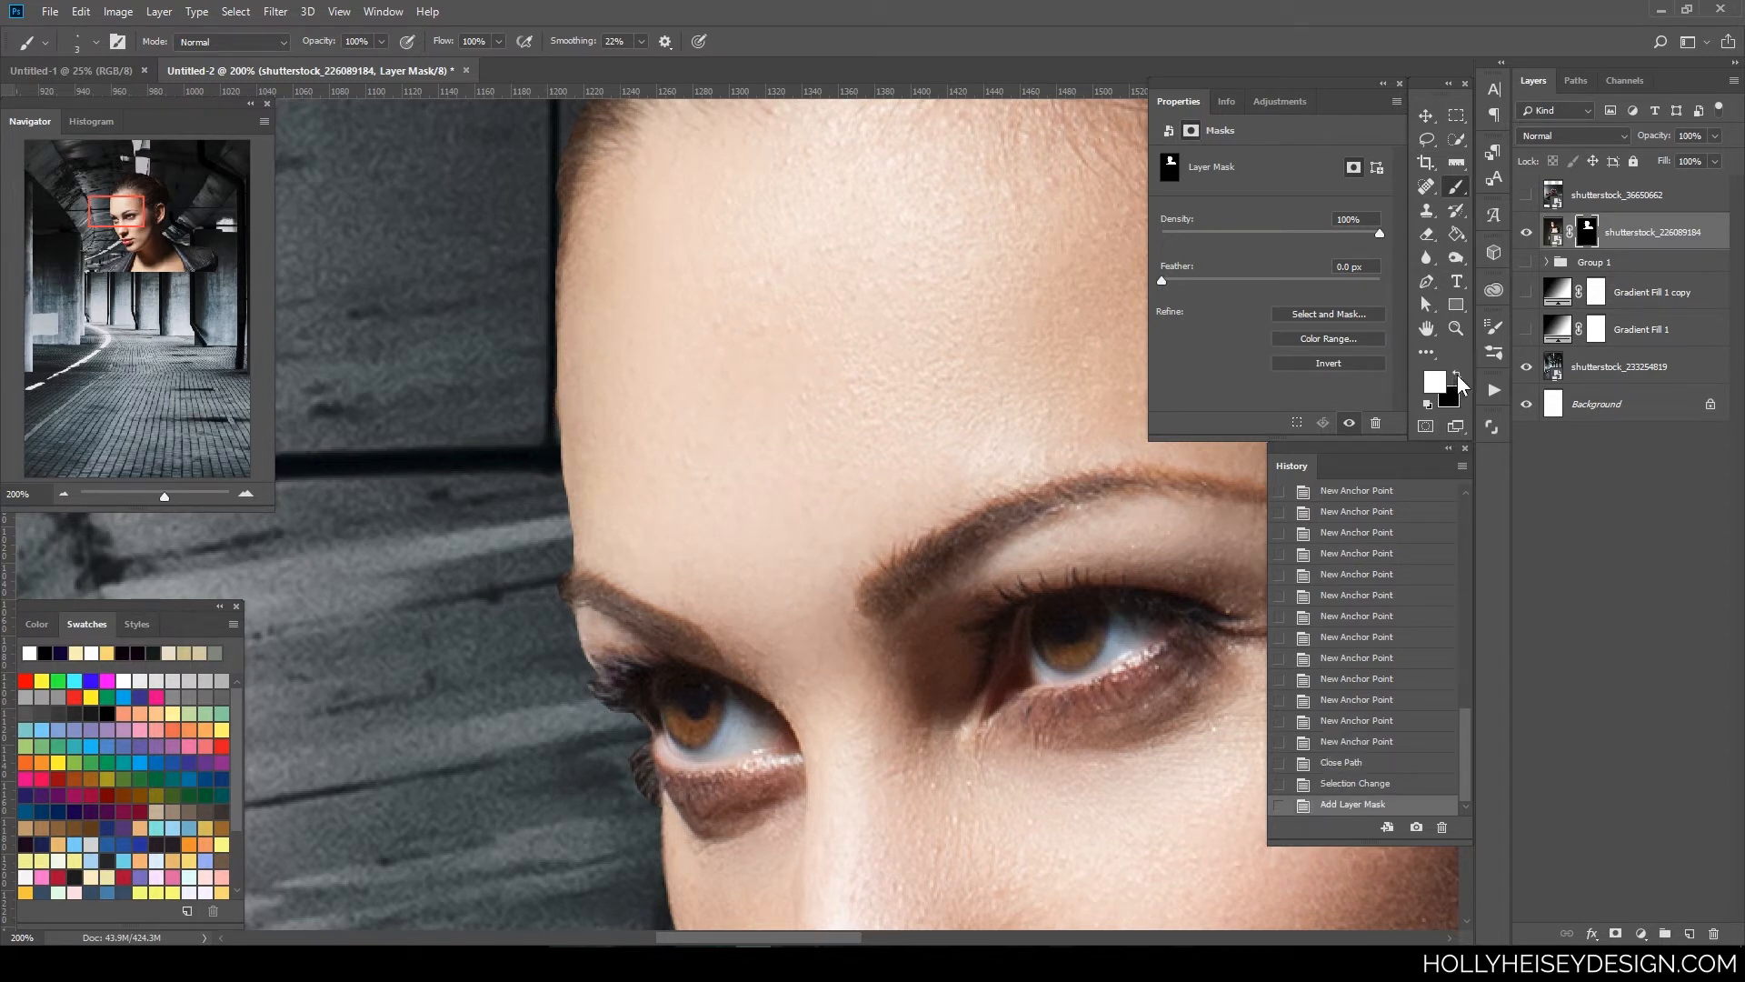
left_click(1458, 374)
left_click_drag(554, 428, 555, 436)
- Clean up the mask edge along the chin with black brush strokes, undoing the last stroke
left_click_drag(743, 650, 697, 366)
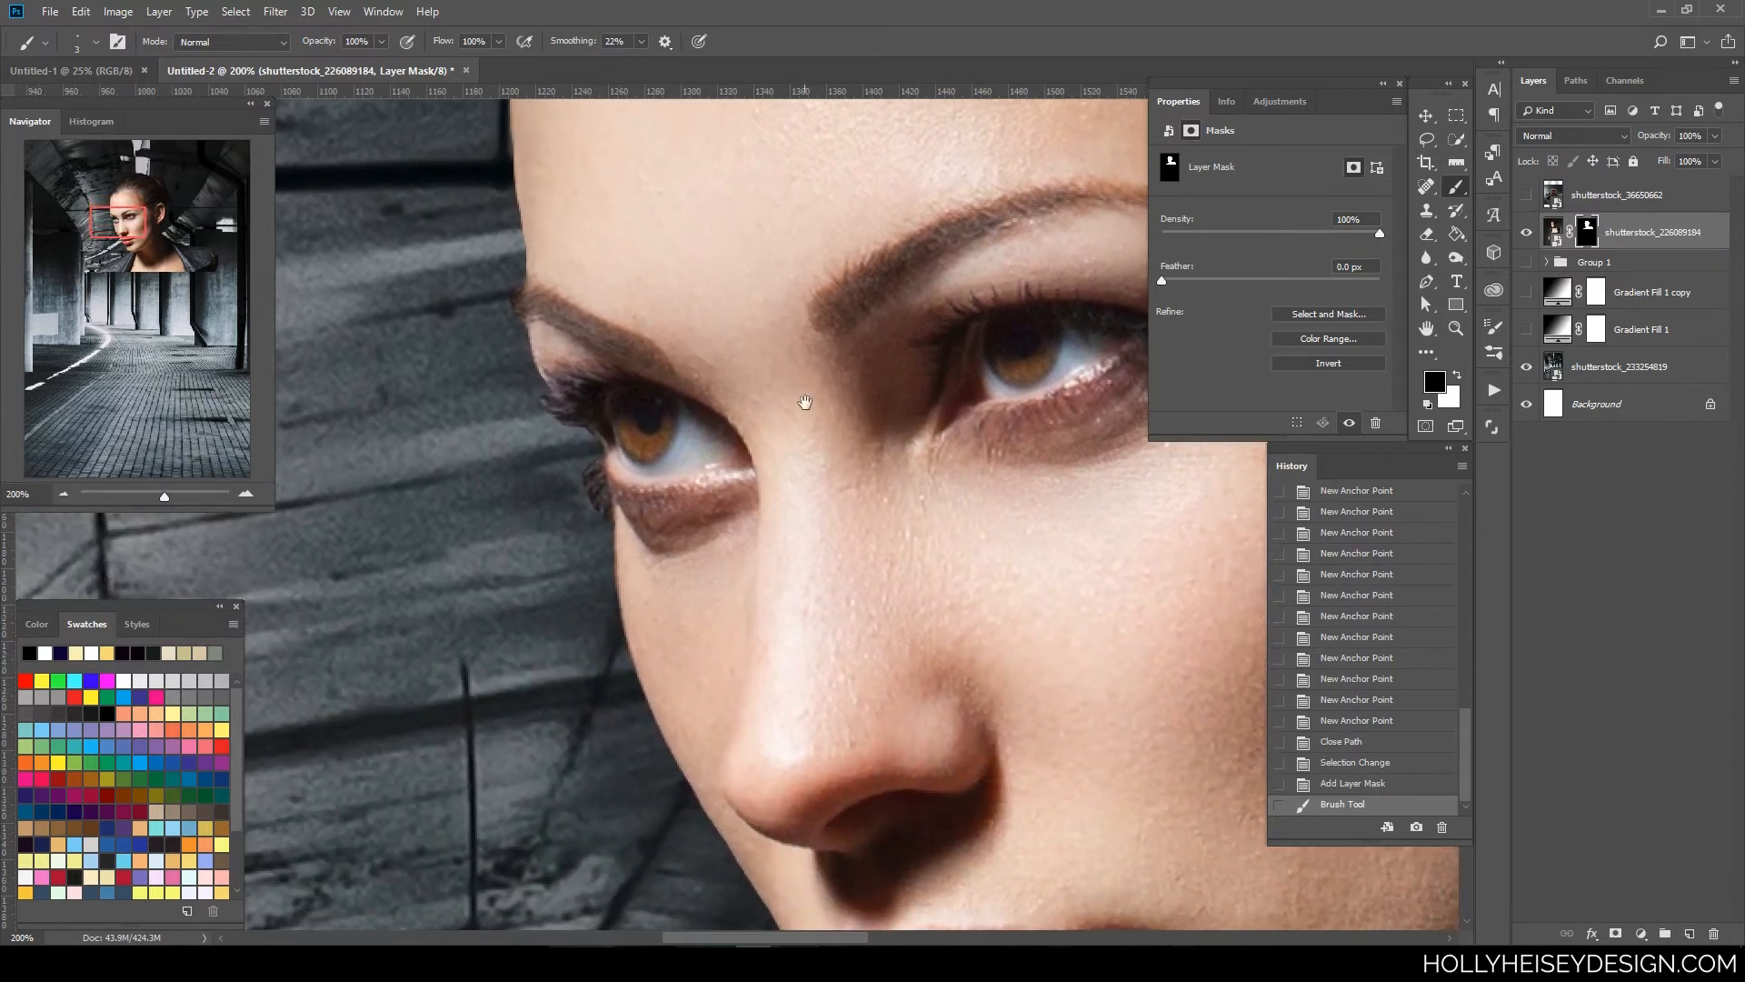
left_click_drag(763, 681, 617, 332)
left_click_drag(753, 565, 740, 401)
left_click_drag(872, 764, 826, 584)
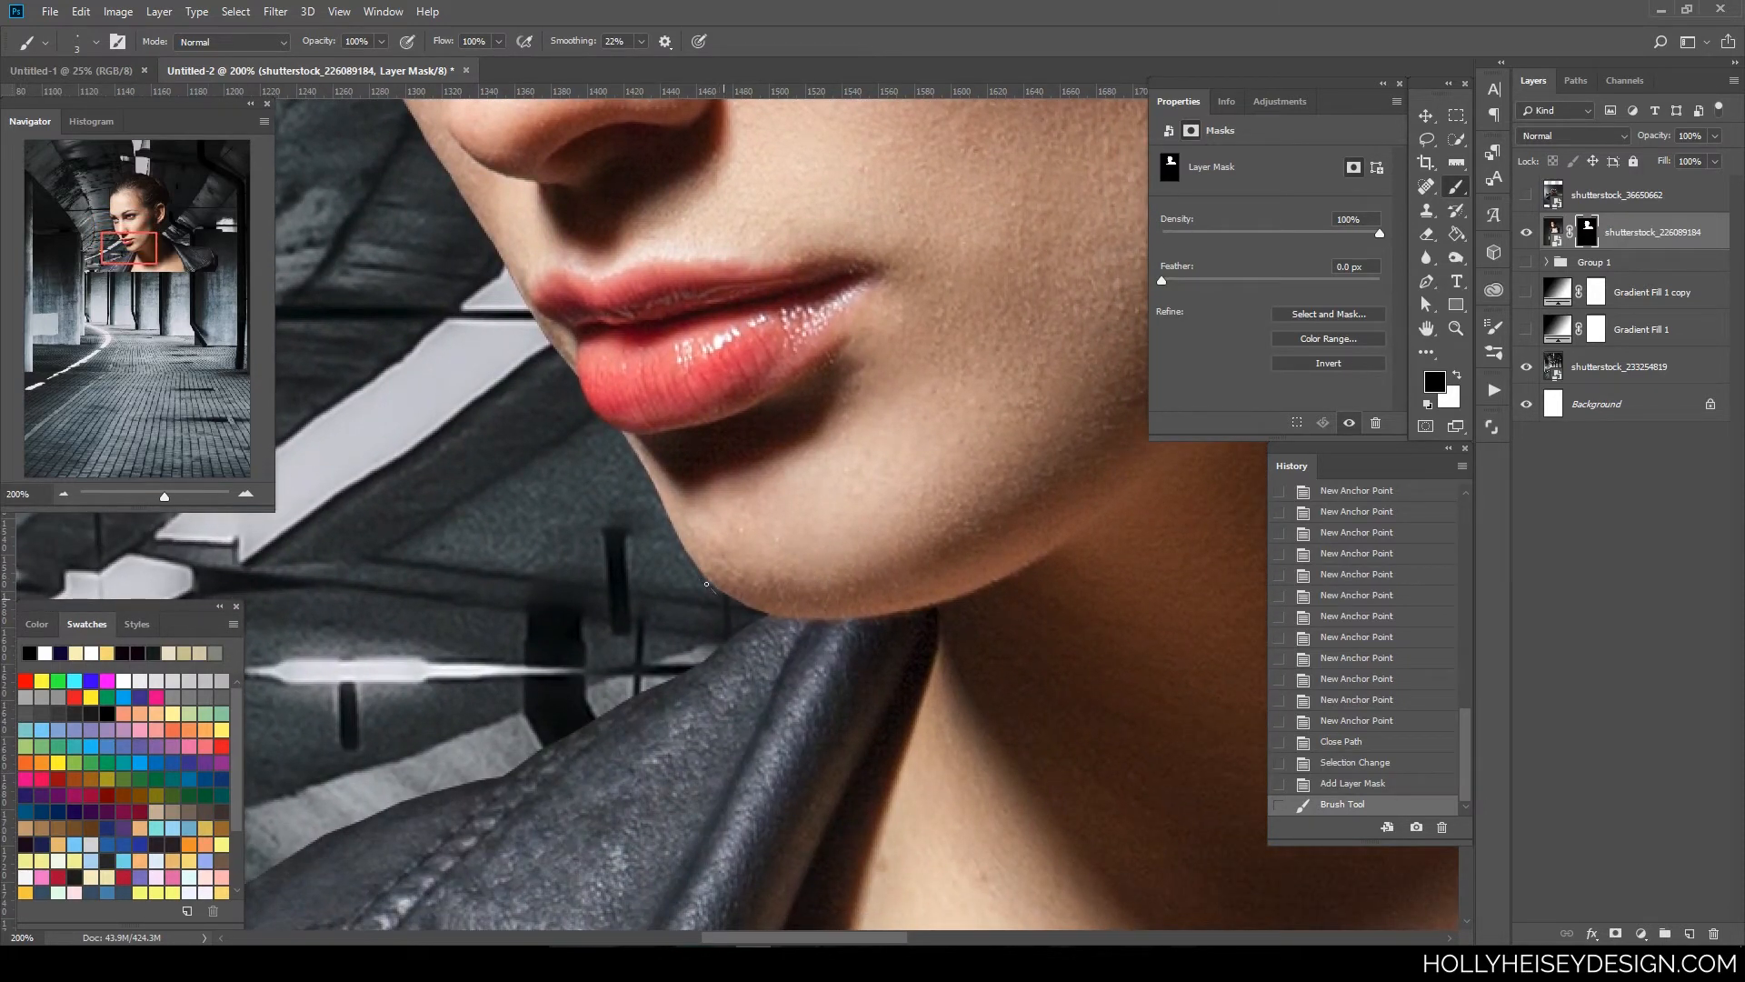
mouse_move(718, 594)
left_mouse_down()
mouse_move(814, 597)
mouse_move(750, 622)
mouse_move(738, 608)
mouse_move(1039, 654)
left_mouse_up()
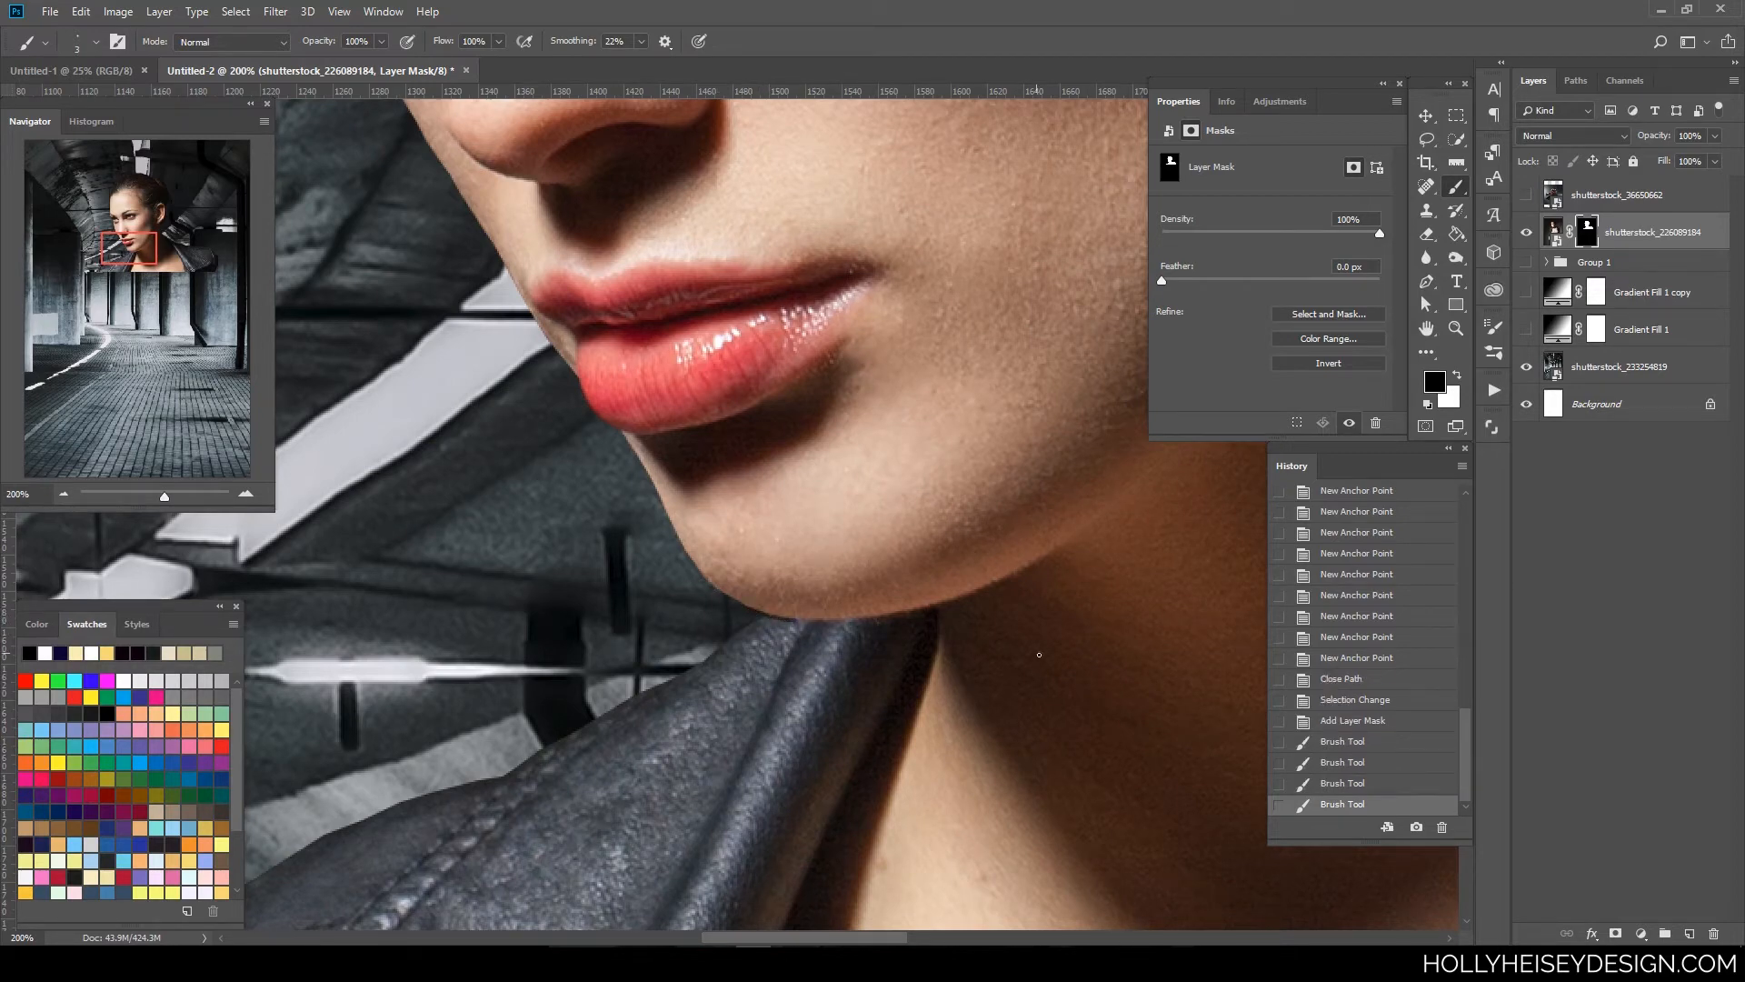
key("ctrl+z")
- Examine the mask edge along both jacket shoulders and the collar for leftover background
left_click_drag(884, 736, 1194, 442)
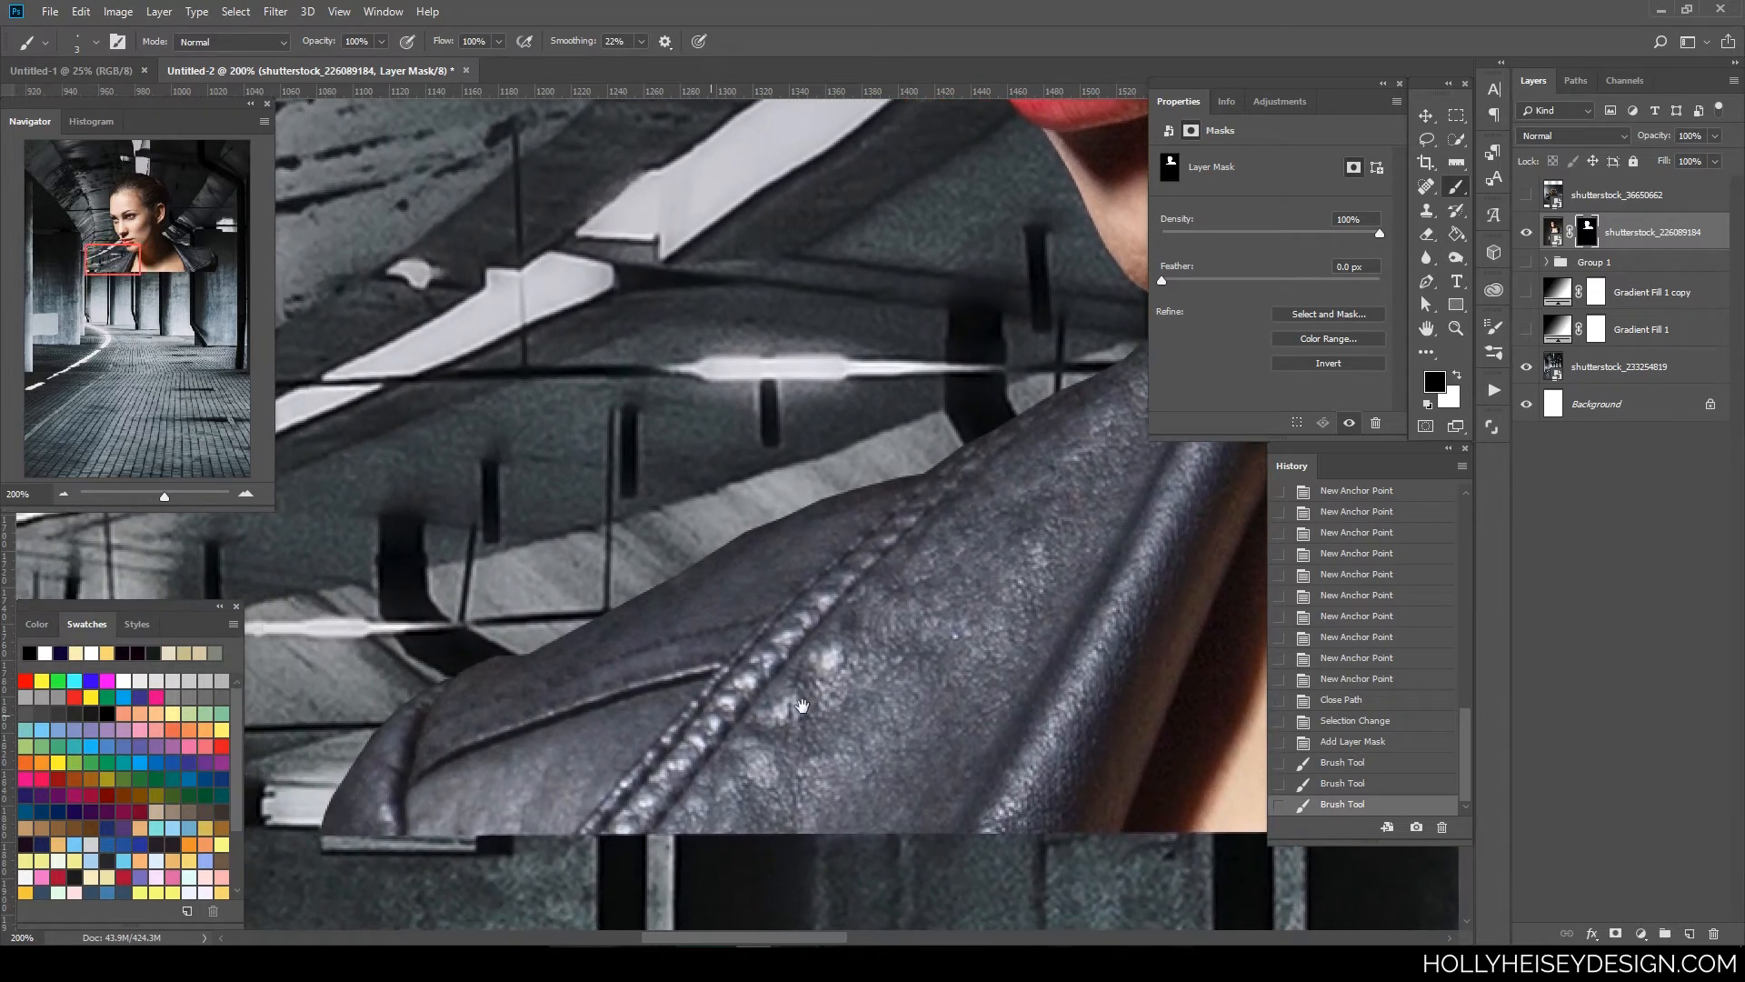
left_click_drag(1090, 690, 818, 727)
left_click_drag(1136, 709, 501, 725)
left_click_drag(922, 798, 753, 445)
left_click_drag(921, 602, 1017, 888)
left_click_drag(791, 600, 1055, 813)
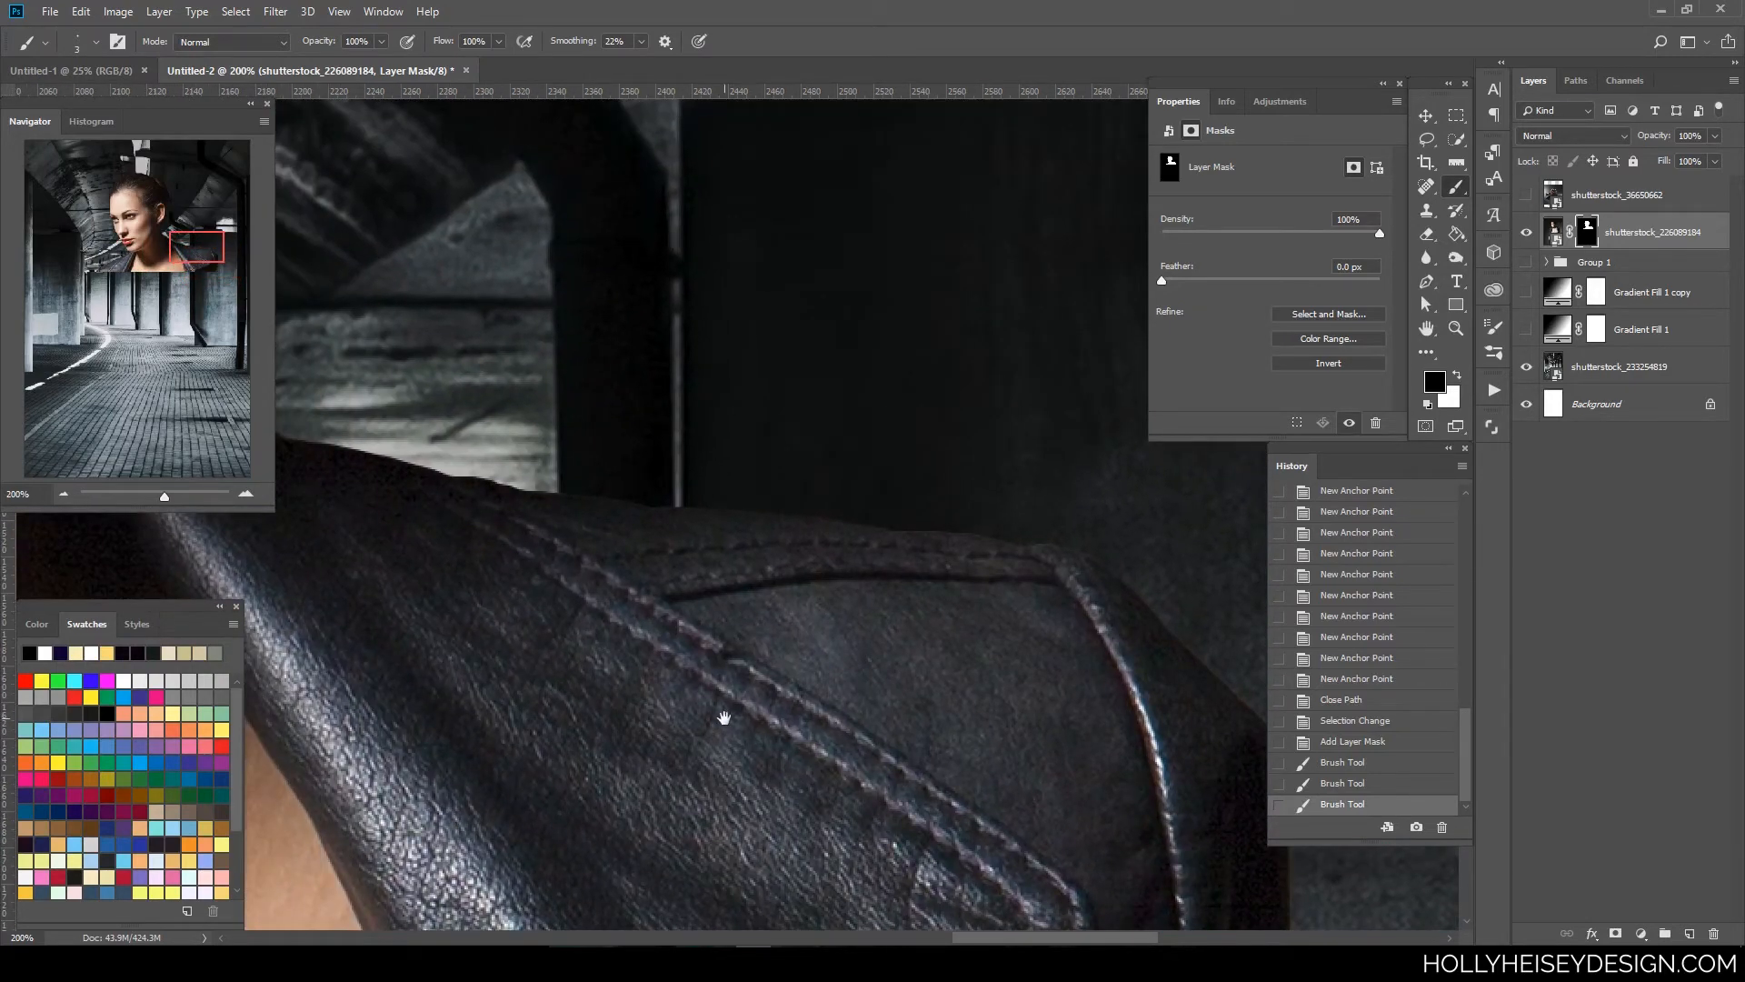
left_click_drag(724, 718, 455, 577)
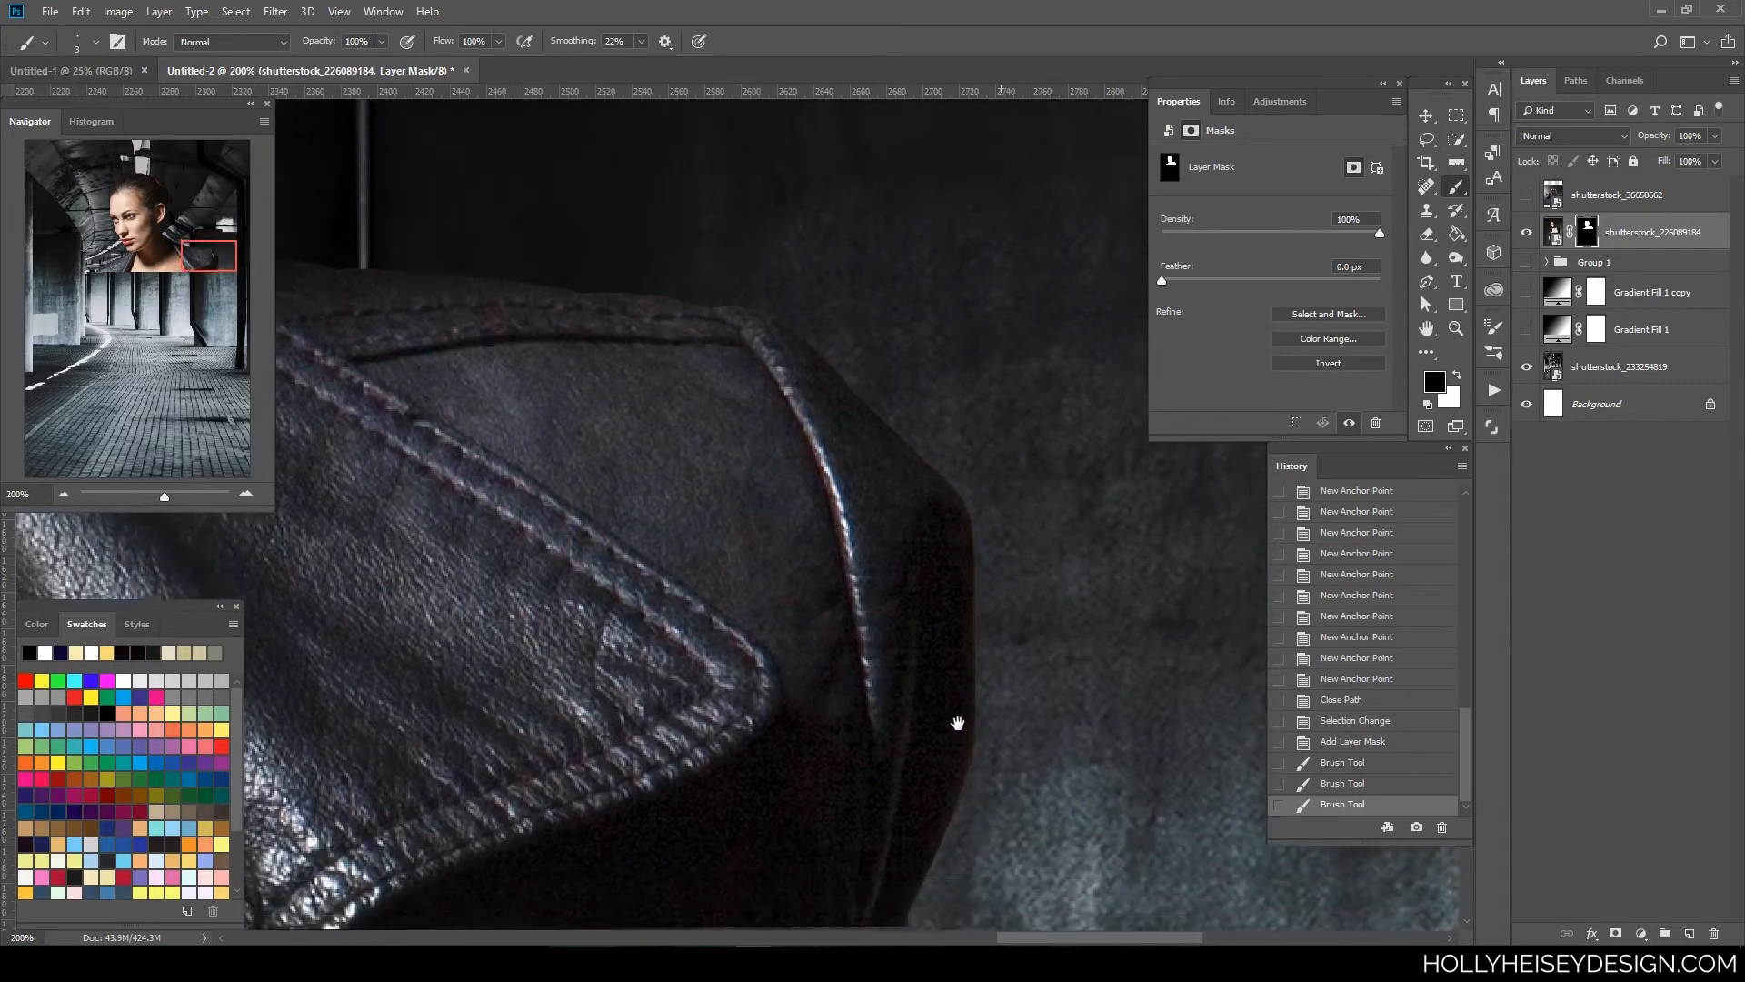
left_click_drag(957, 723, 947, 682)
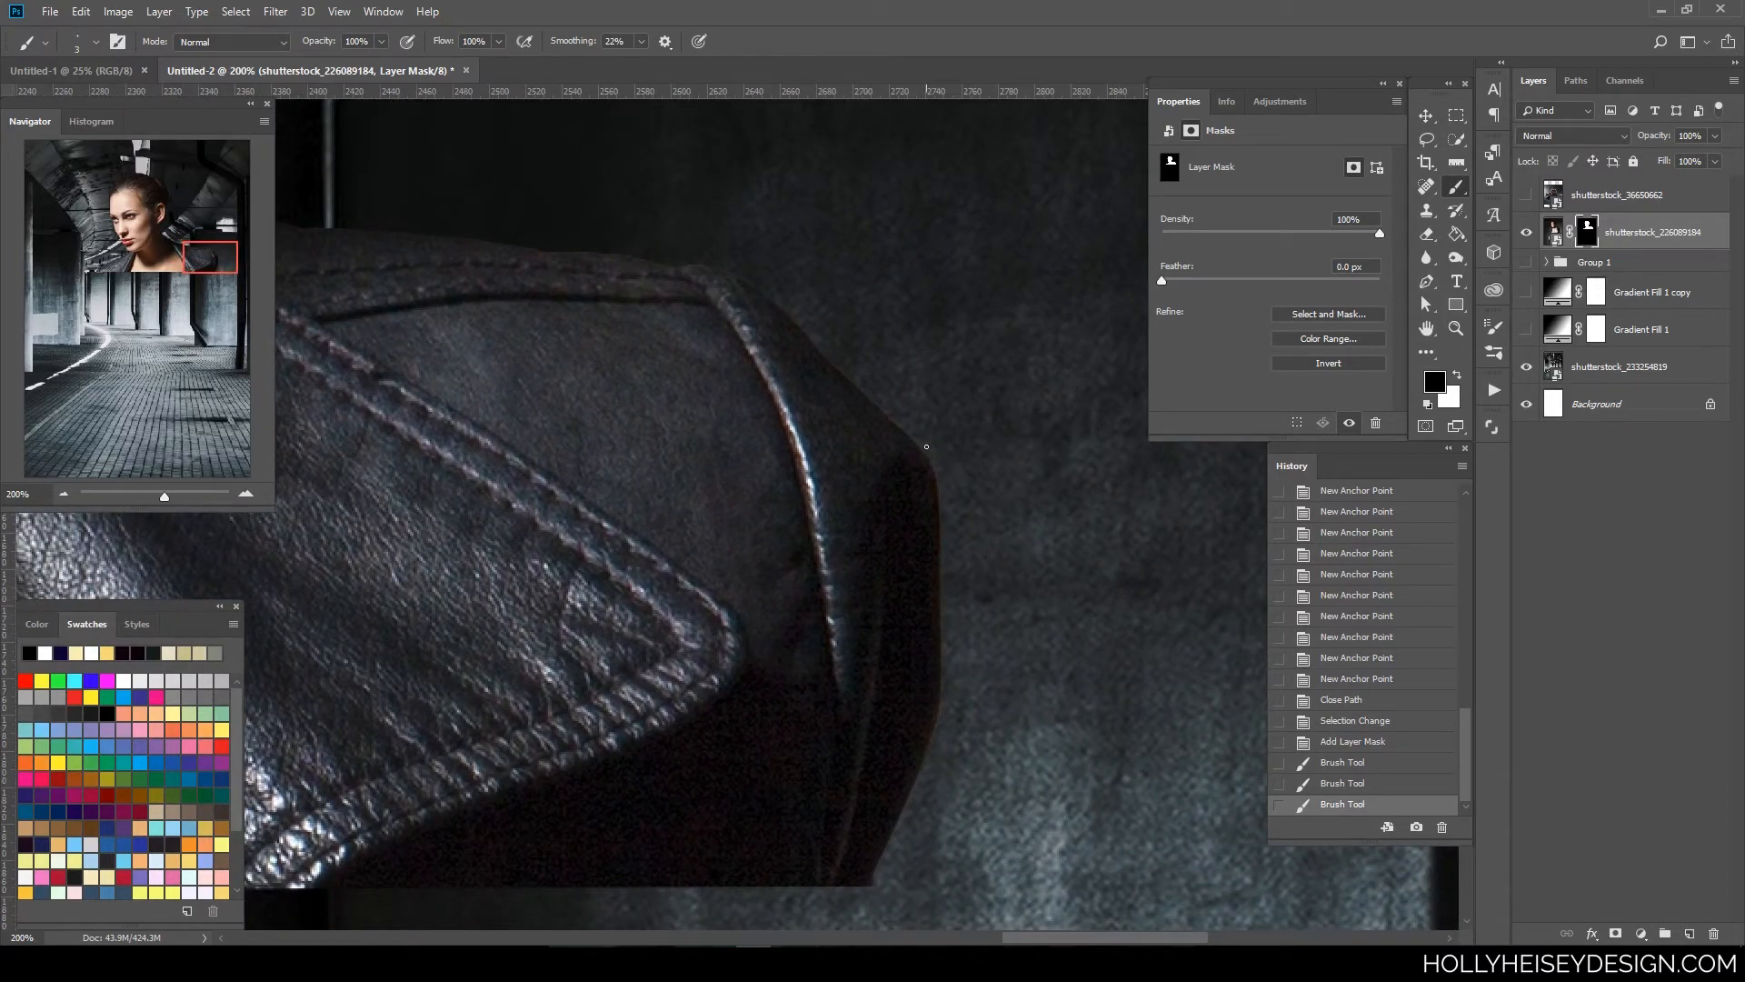
- Check the jacket shoulder's edge against the Gradient Fill 1 copy and Gradient Fill 1 layers, hiding each again
left_click(1527, 292)
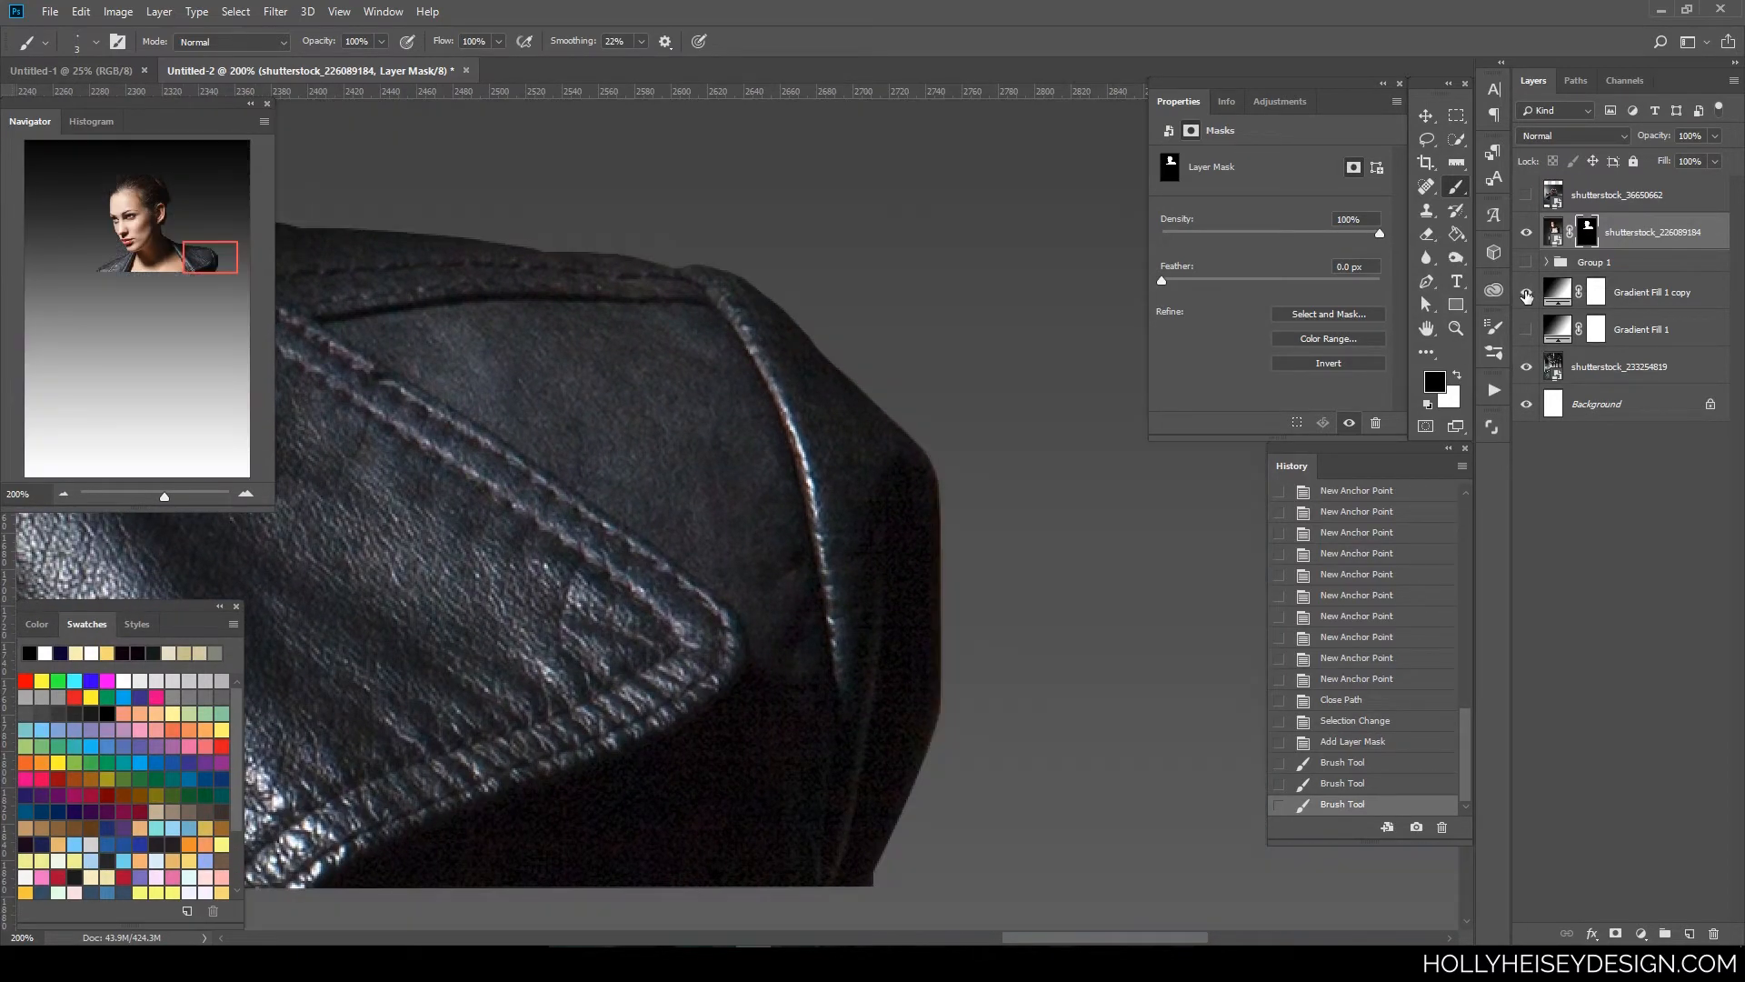
left_click(1527, 292)
left_click(1527, 329)
left_click(1528, 330)
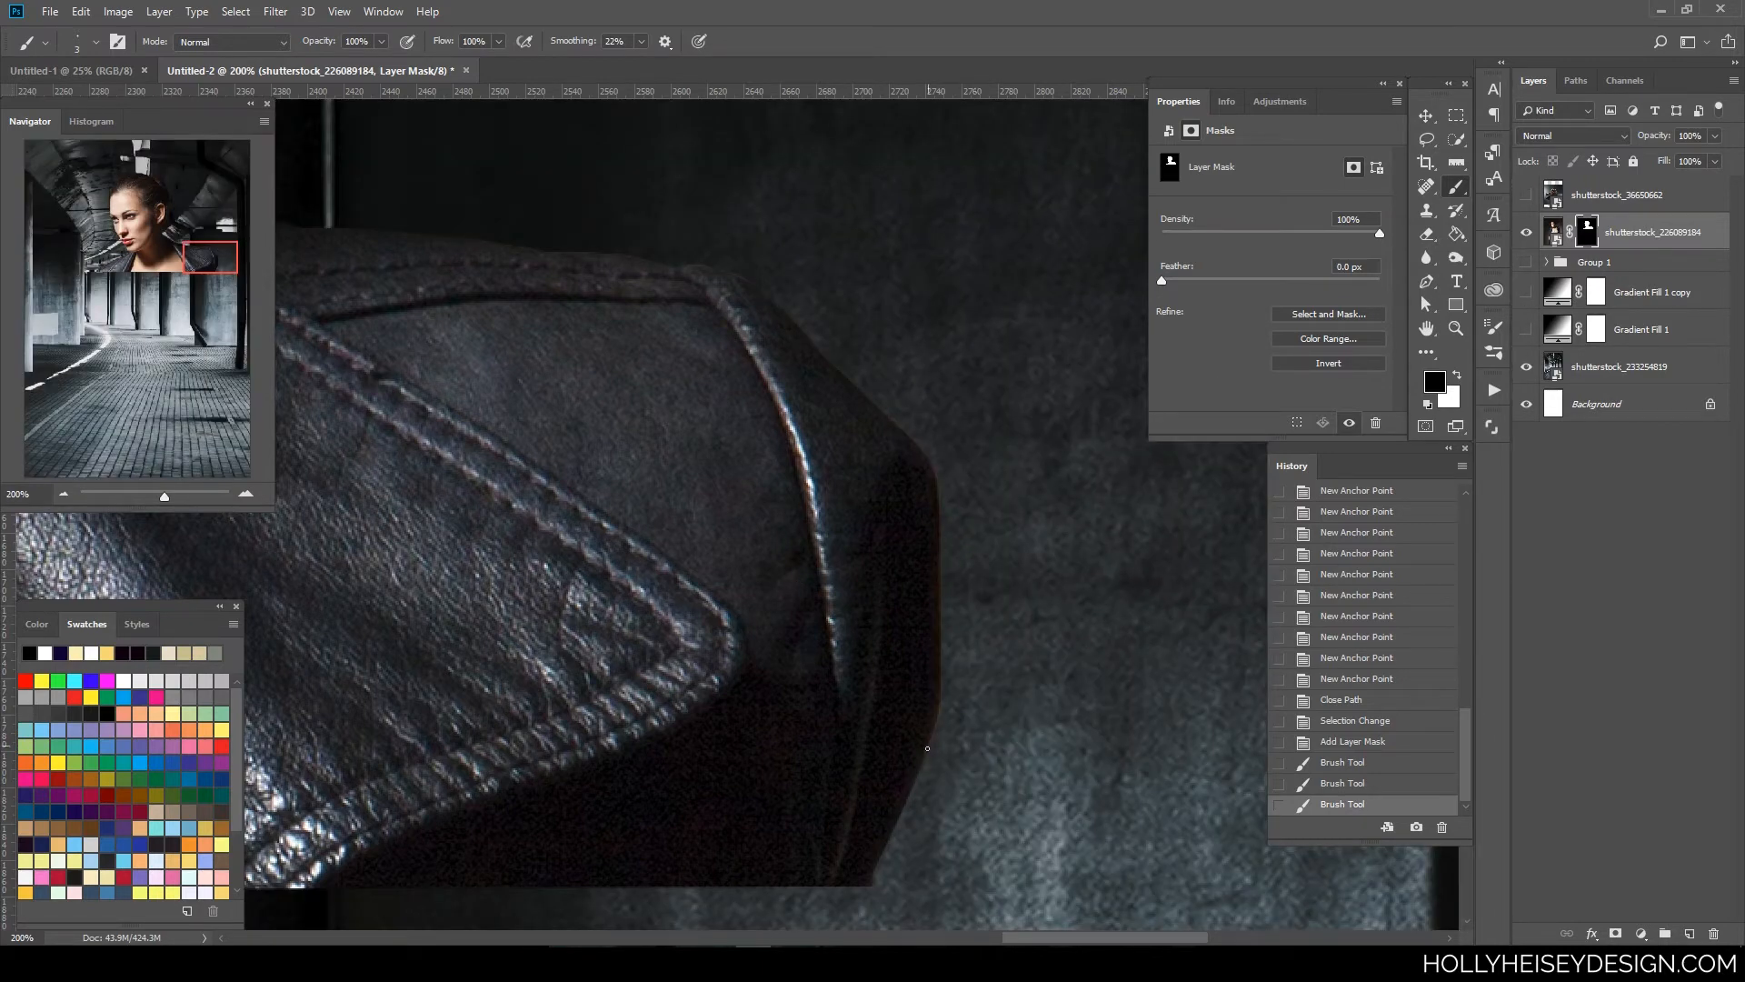
- Inspect the mask edge from the jacket shoulder up to the hair, and review the whole head and shoulders
left_click_drag(543, 538, 1001, 779)
left_click_drag(670, 631, 980, 773)
left_click_drag(713, 425, 907, 589)
left_click_drag(795, 523, 886, 695)
left_click_drag(854, 607, 932, 809)
mouse_move(880, 643)
left_mouse_down()
mouse_move(892, 659)
mouse_move(978, 640)
mouse_move(1068, 653)
left_mouse_up()
key("ctrl+minus")
key("ctrl+minus")
key("ctrl+minus")
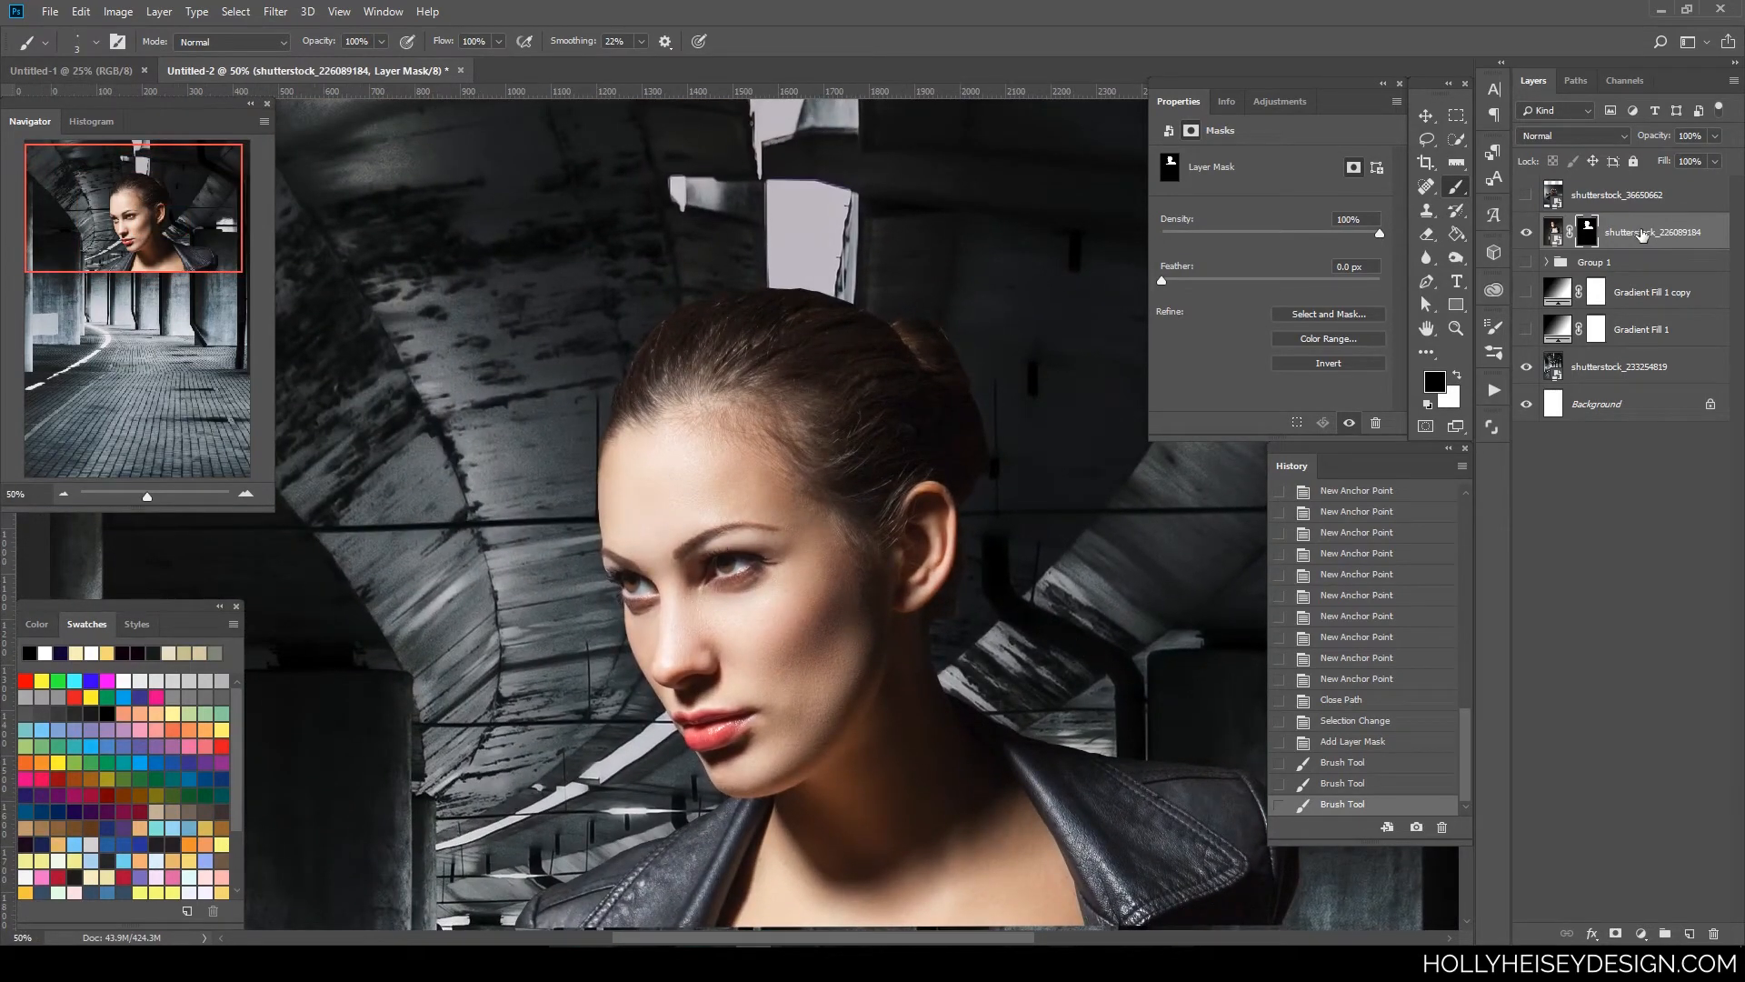
- Check the hair and face cutout against both gradient fill layers, examine the hair edge, and hide the gradients again
key("ctrl+plus")
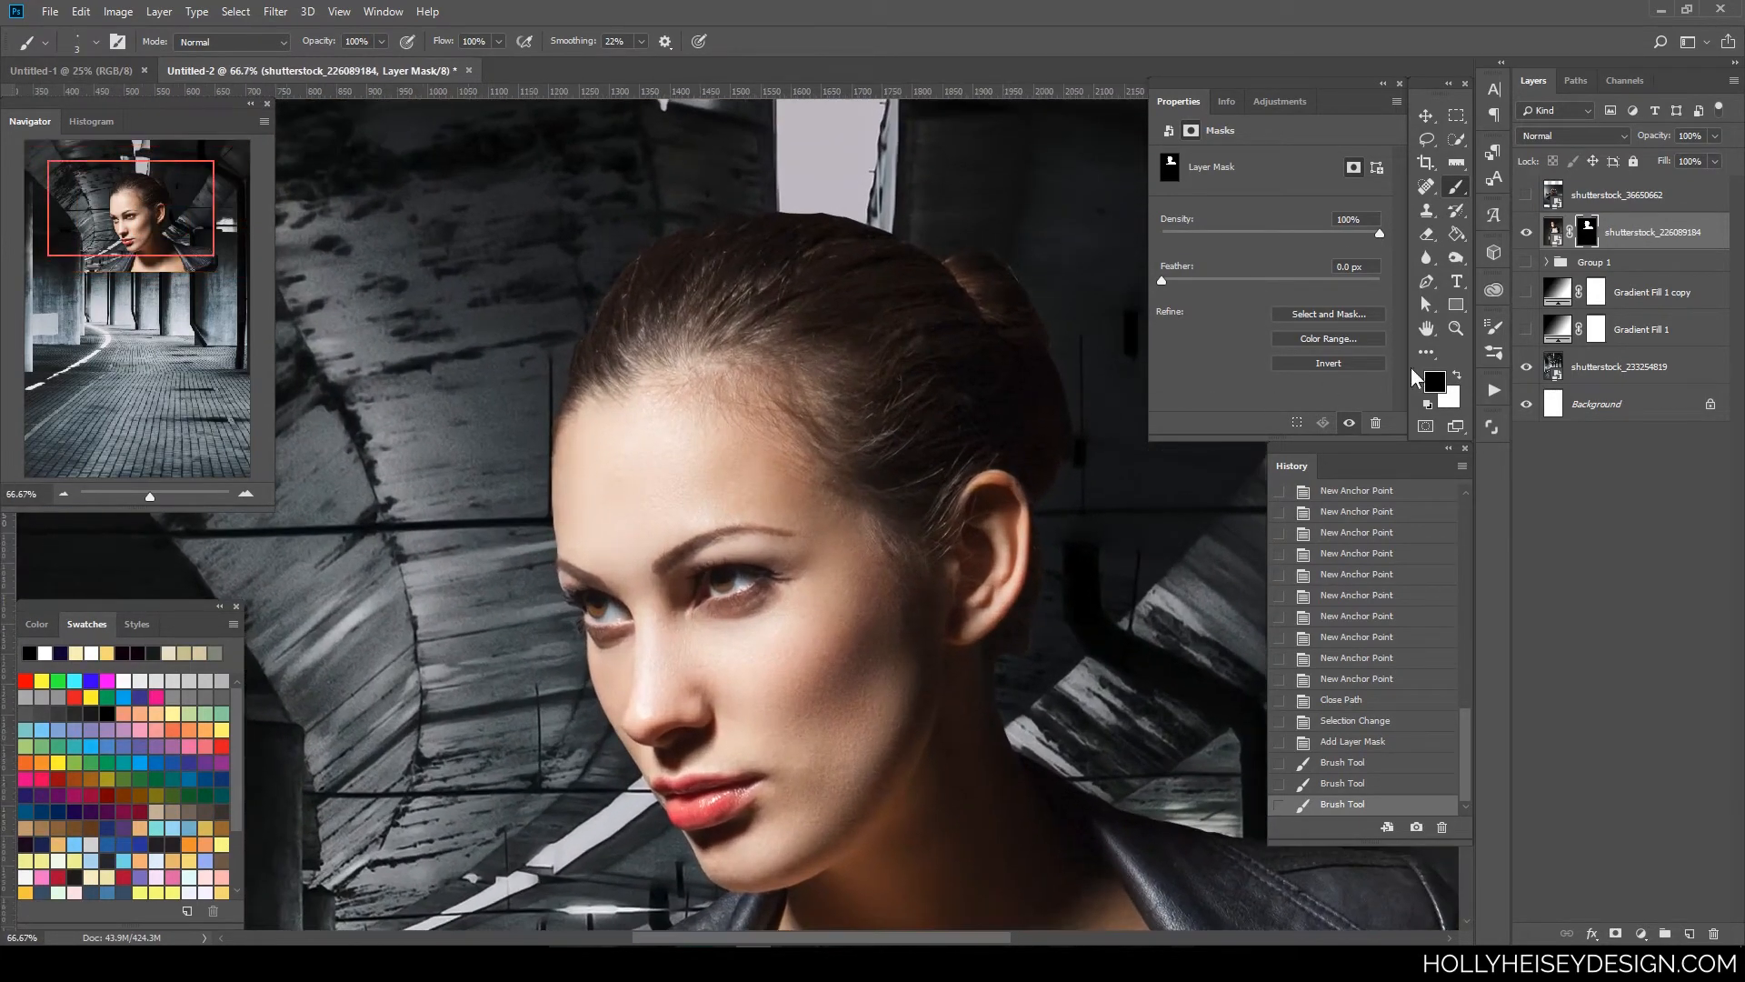
left_click(1527, 292)
left_click(1526, 293)
left_click(1527, 329)
left_click_drag(1136, 506, 1109, 672)
key("ctrl+plus")
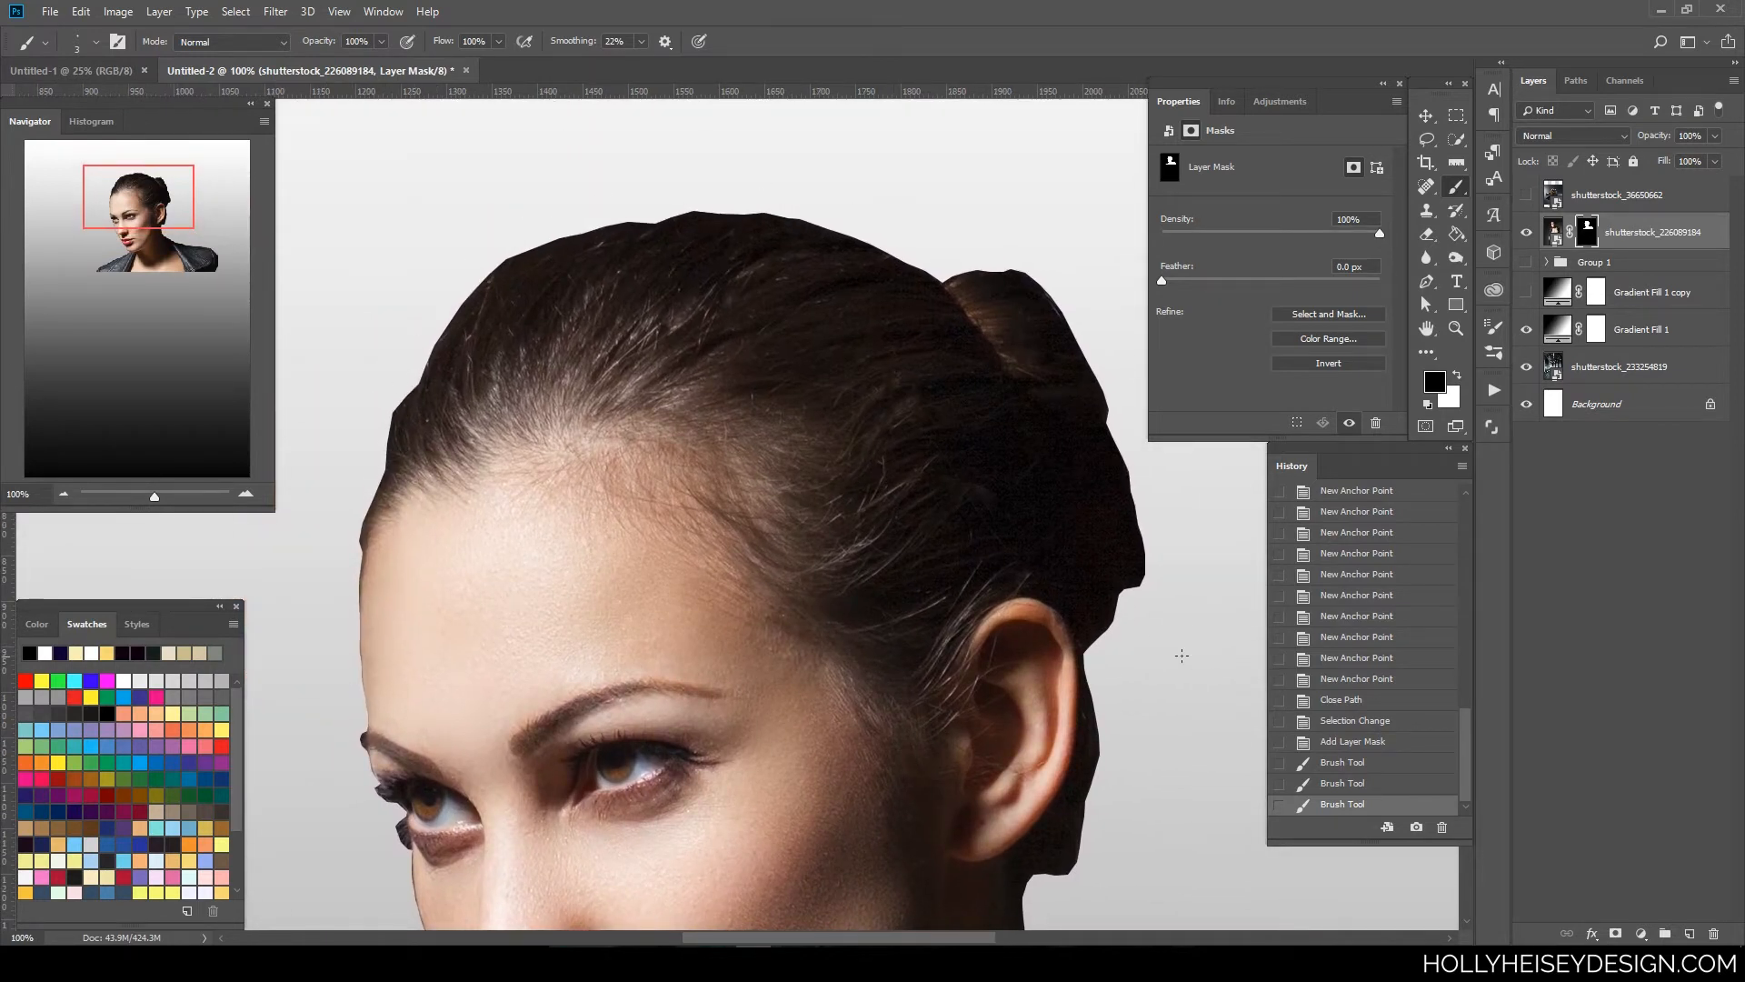
left_click_drag(1131, 693, 1111, 632)
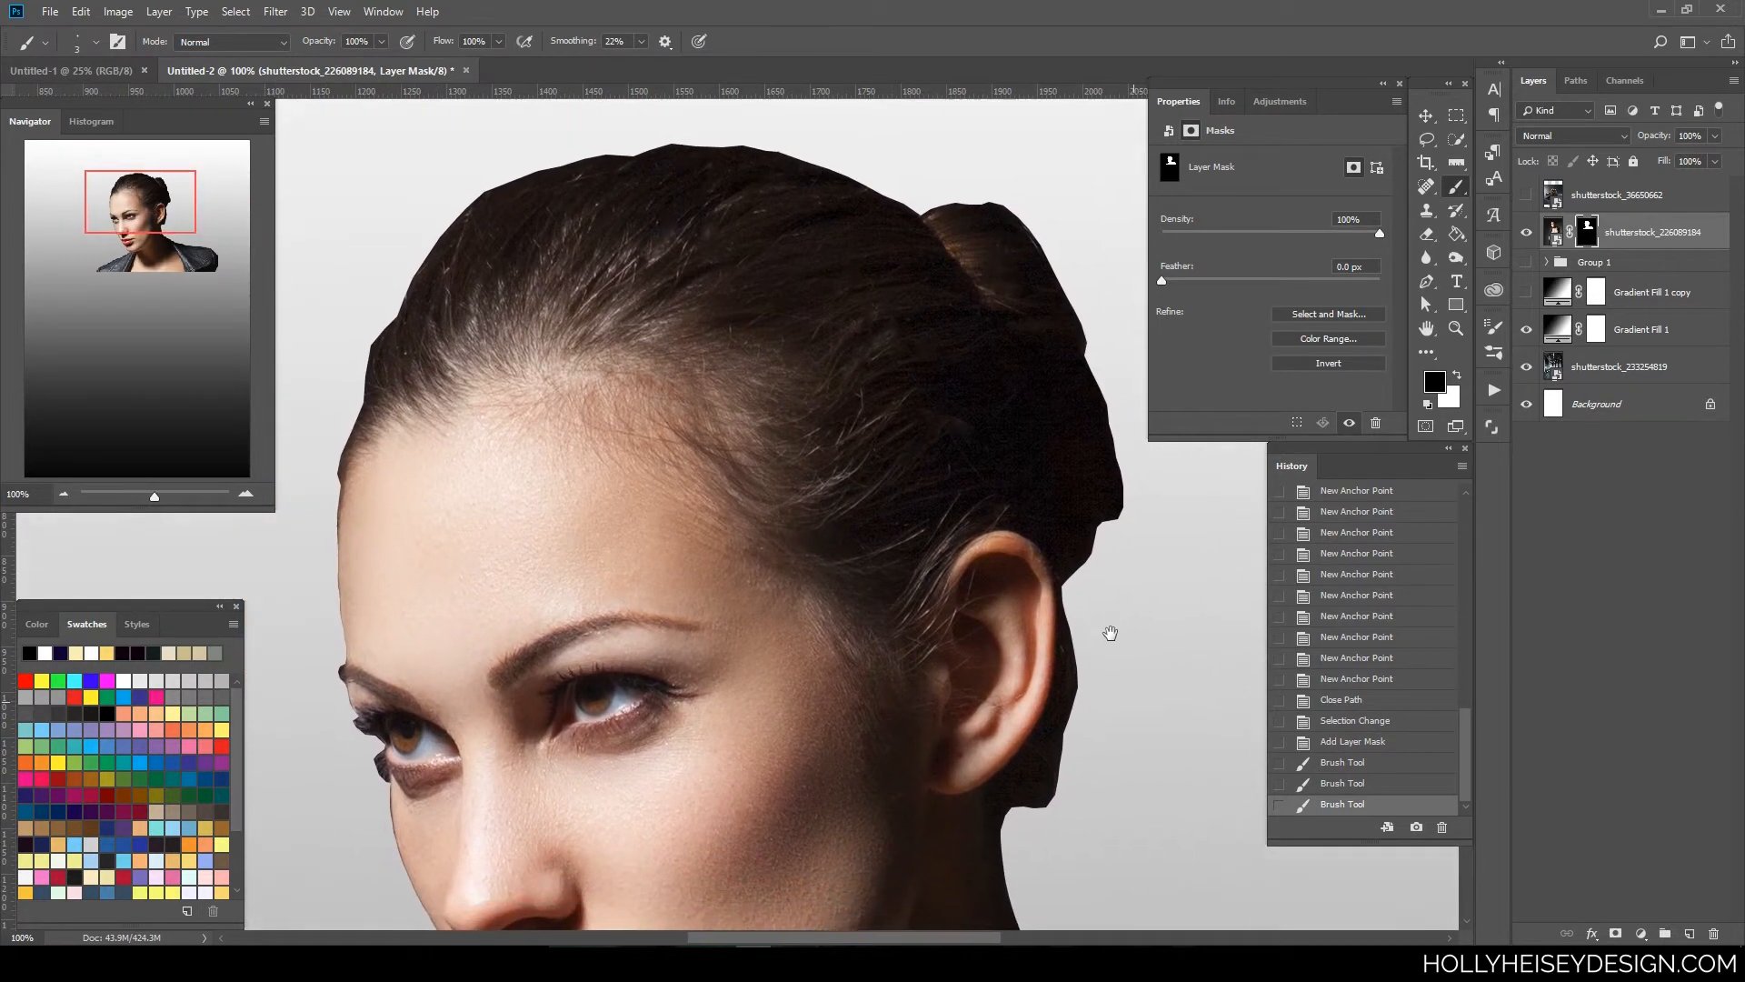
key("ctrl+minus")
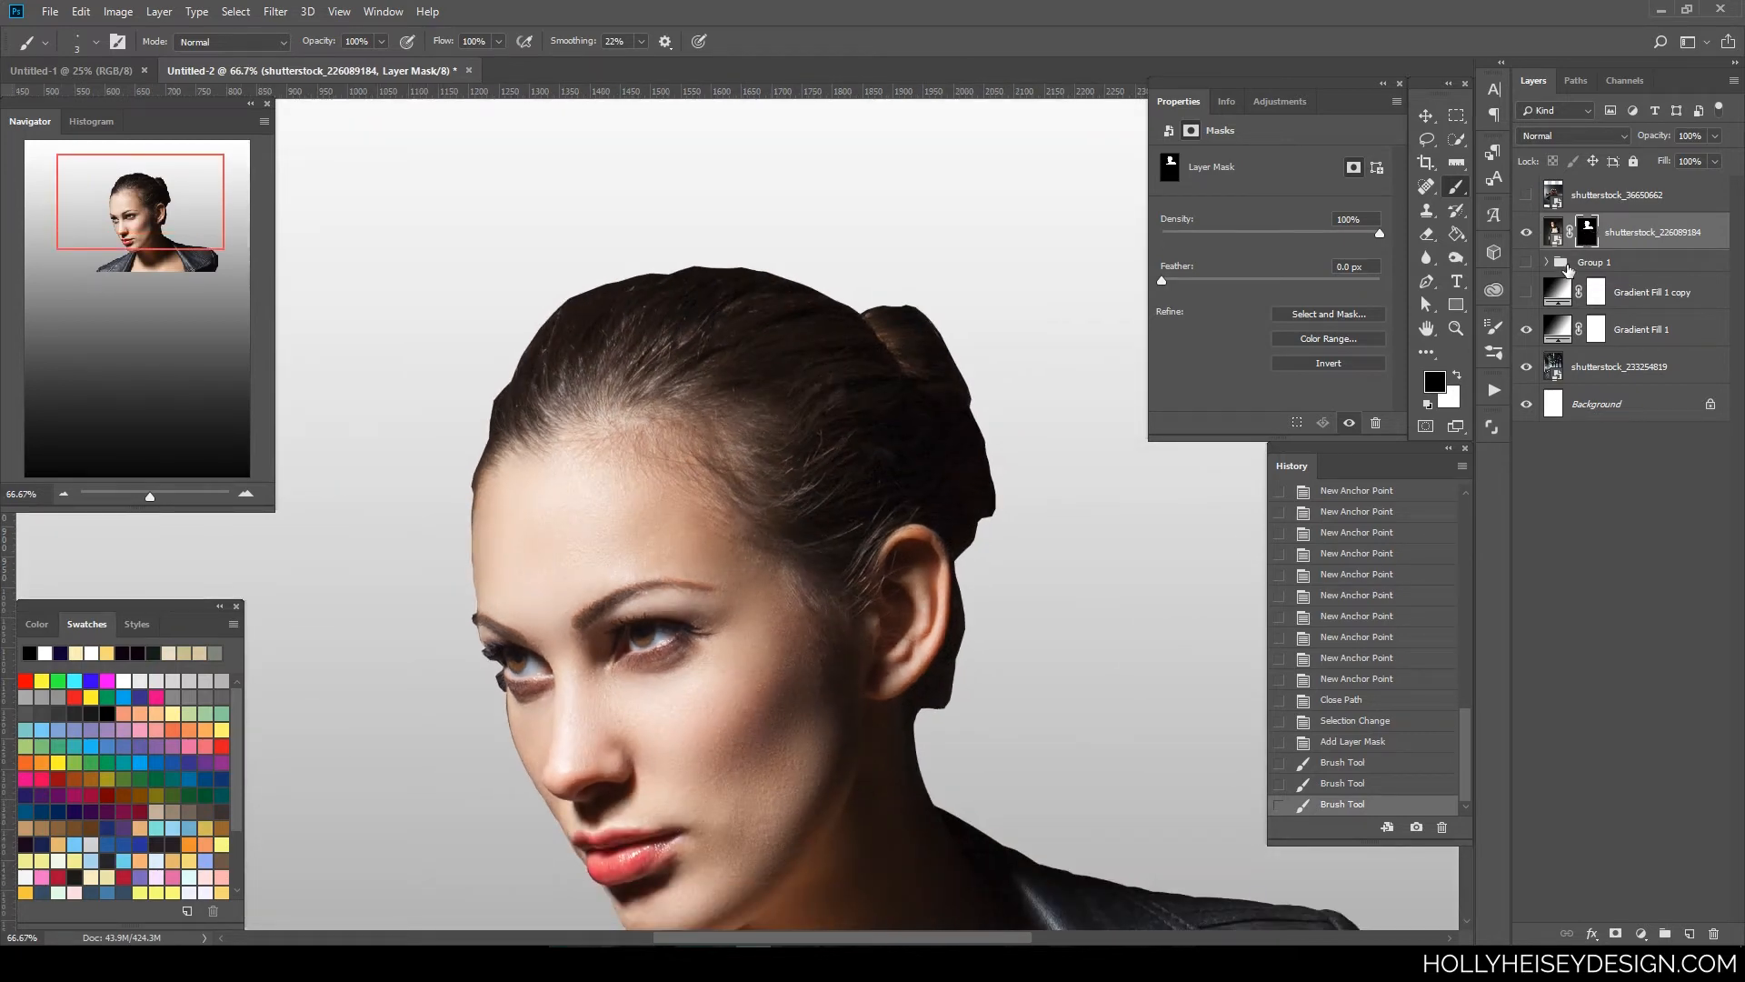
left_click(1527, 329)
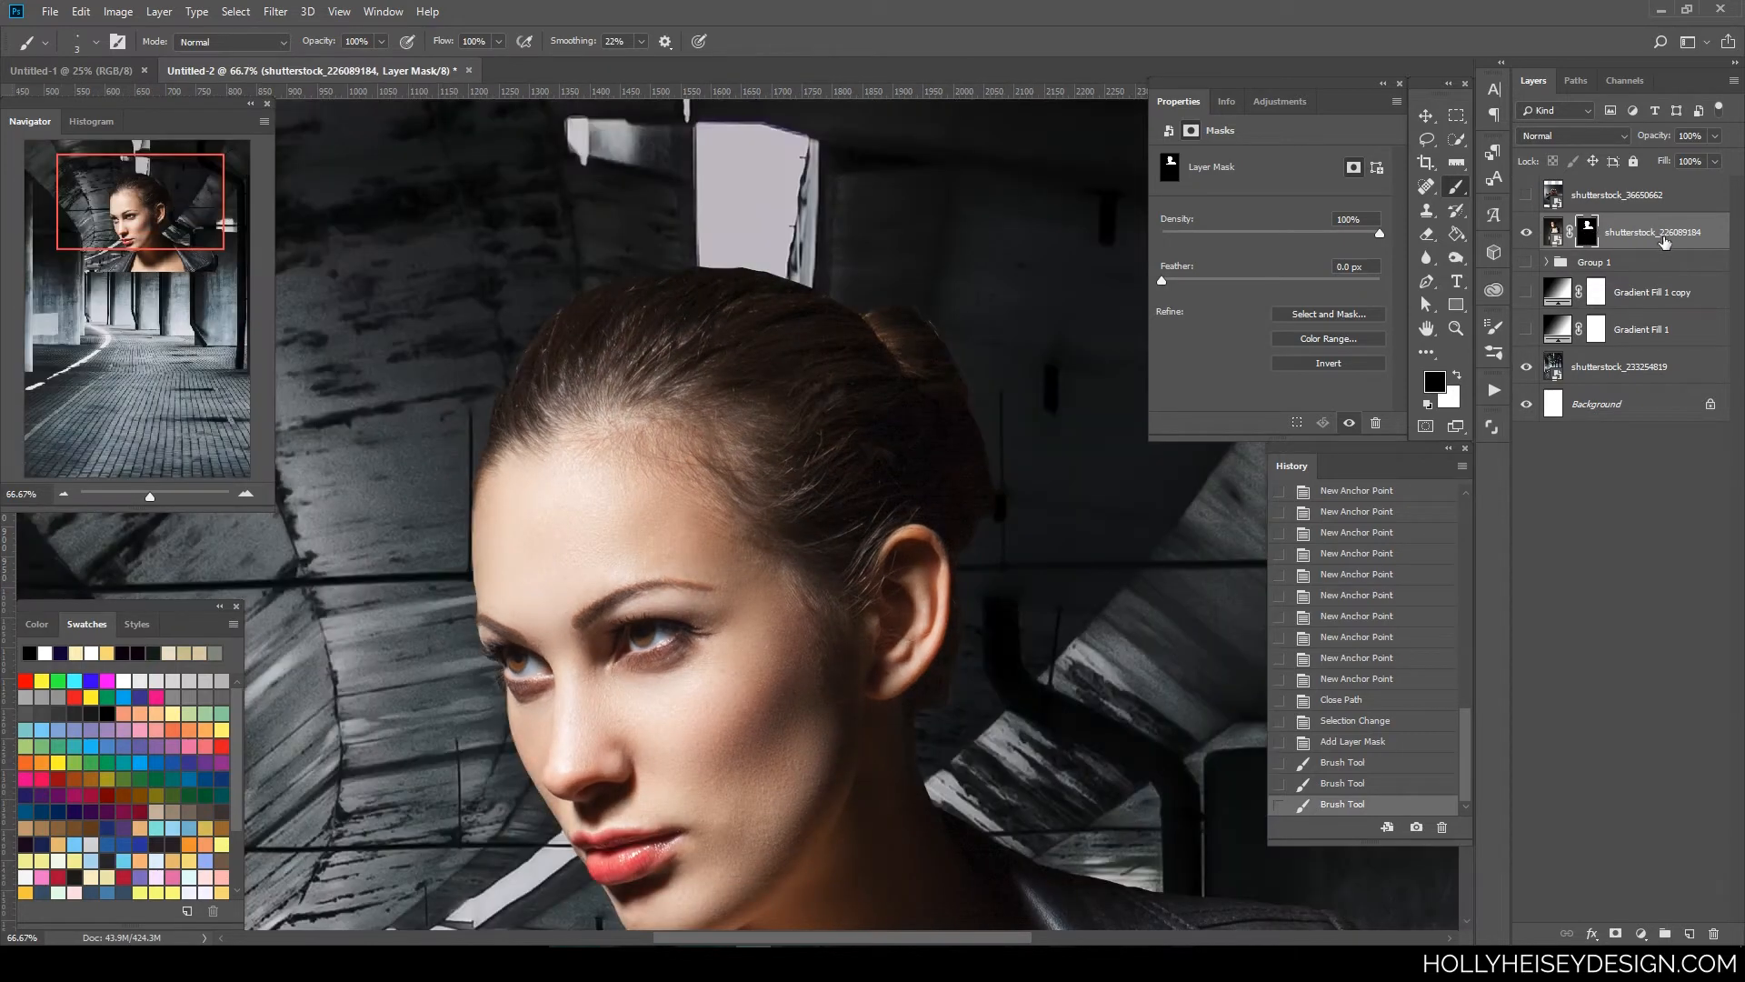
- Duplicate the shutterstock_226089184 layer with its mask and hide the original layer
left_click_drag(1664, 240, 1689, 933)
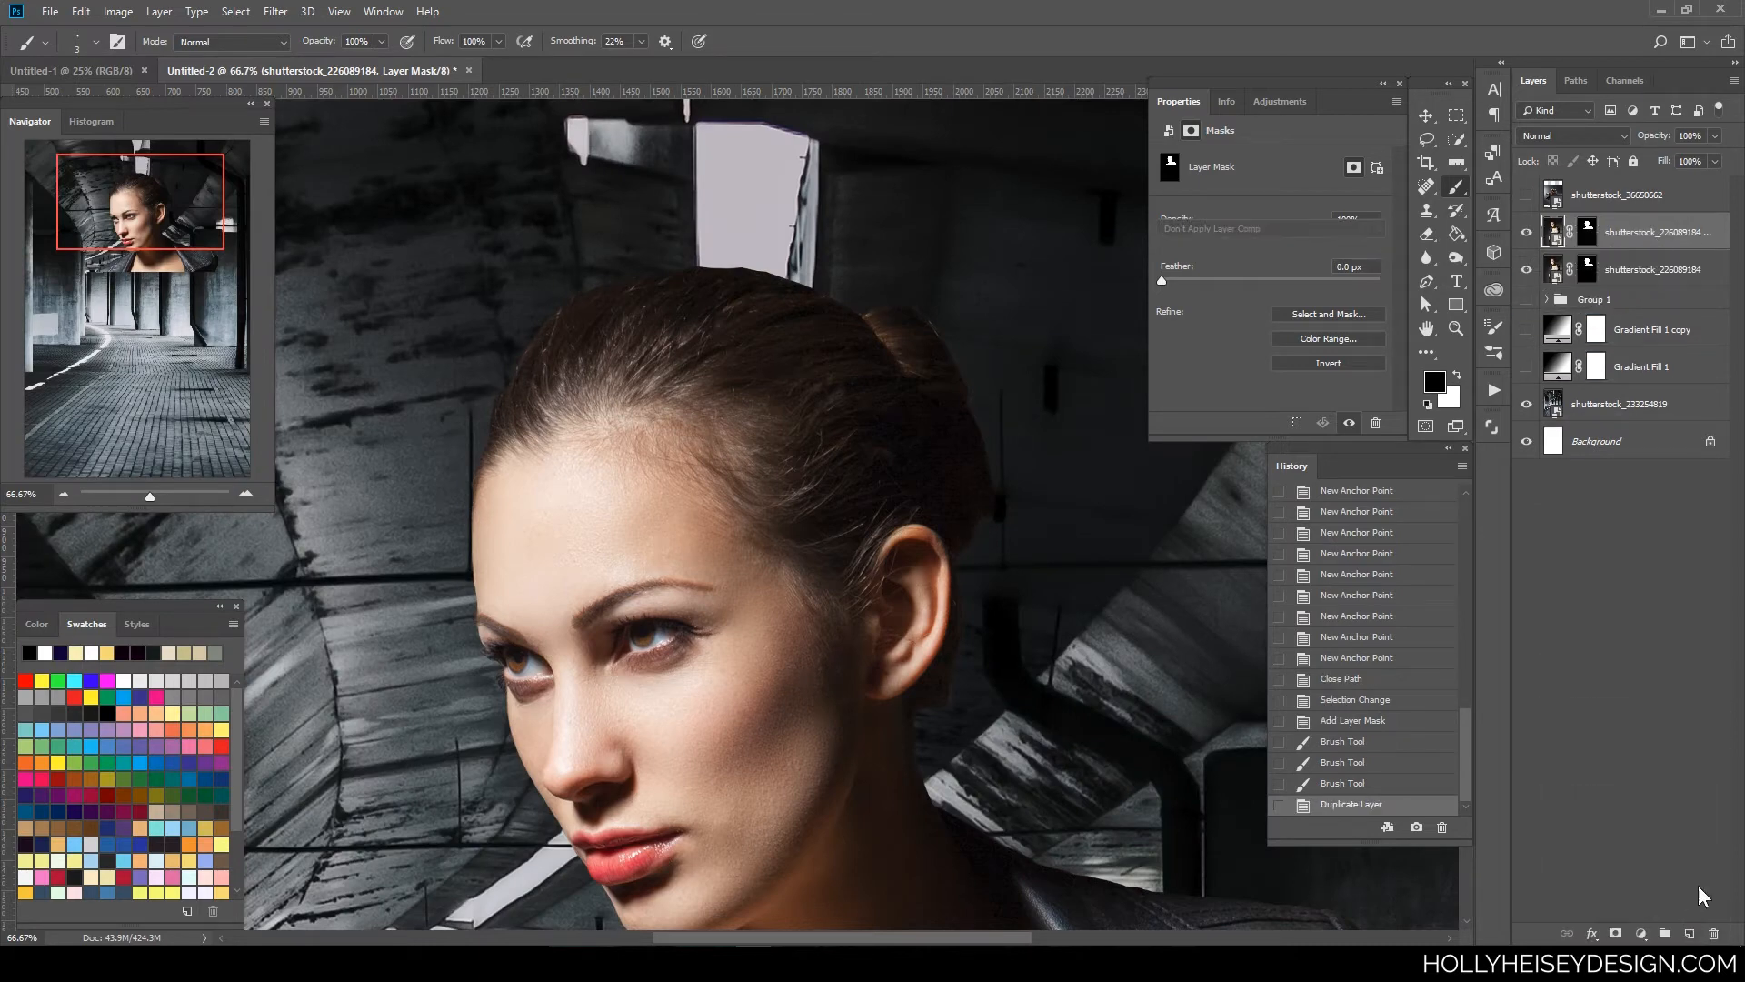
key("ctrl+plus")
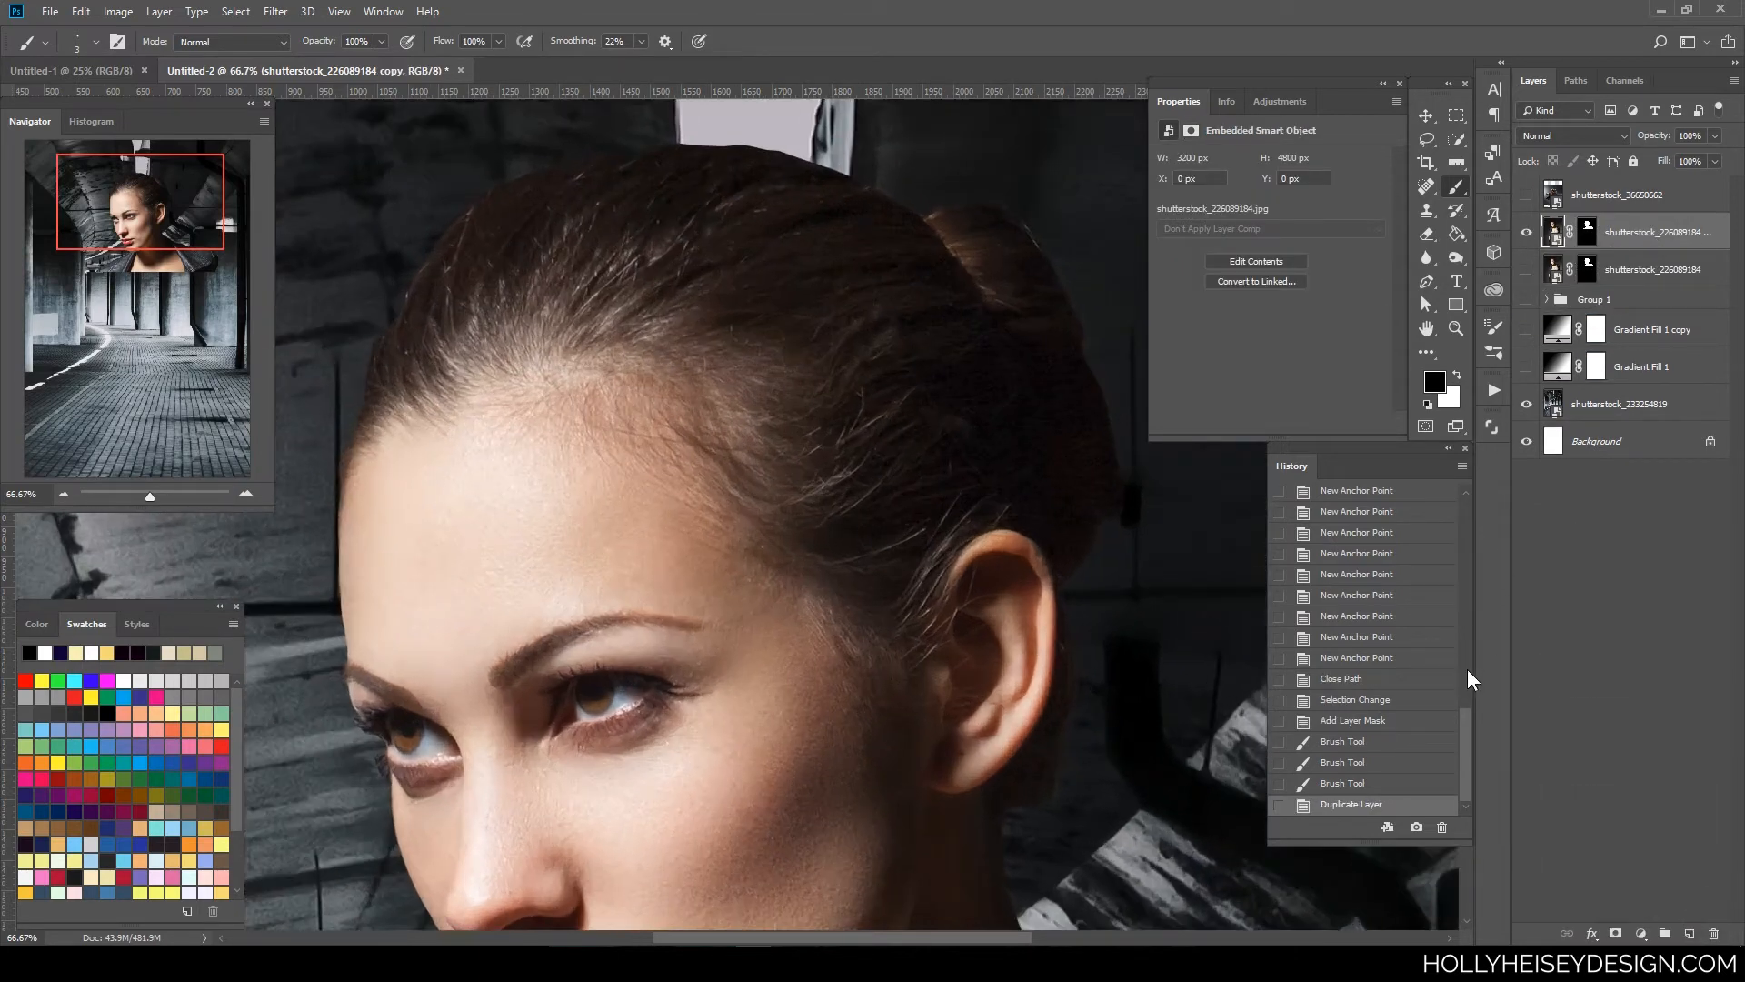
left_click_drag(981, 573, 1025, 712)
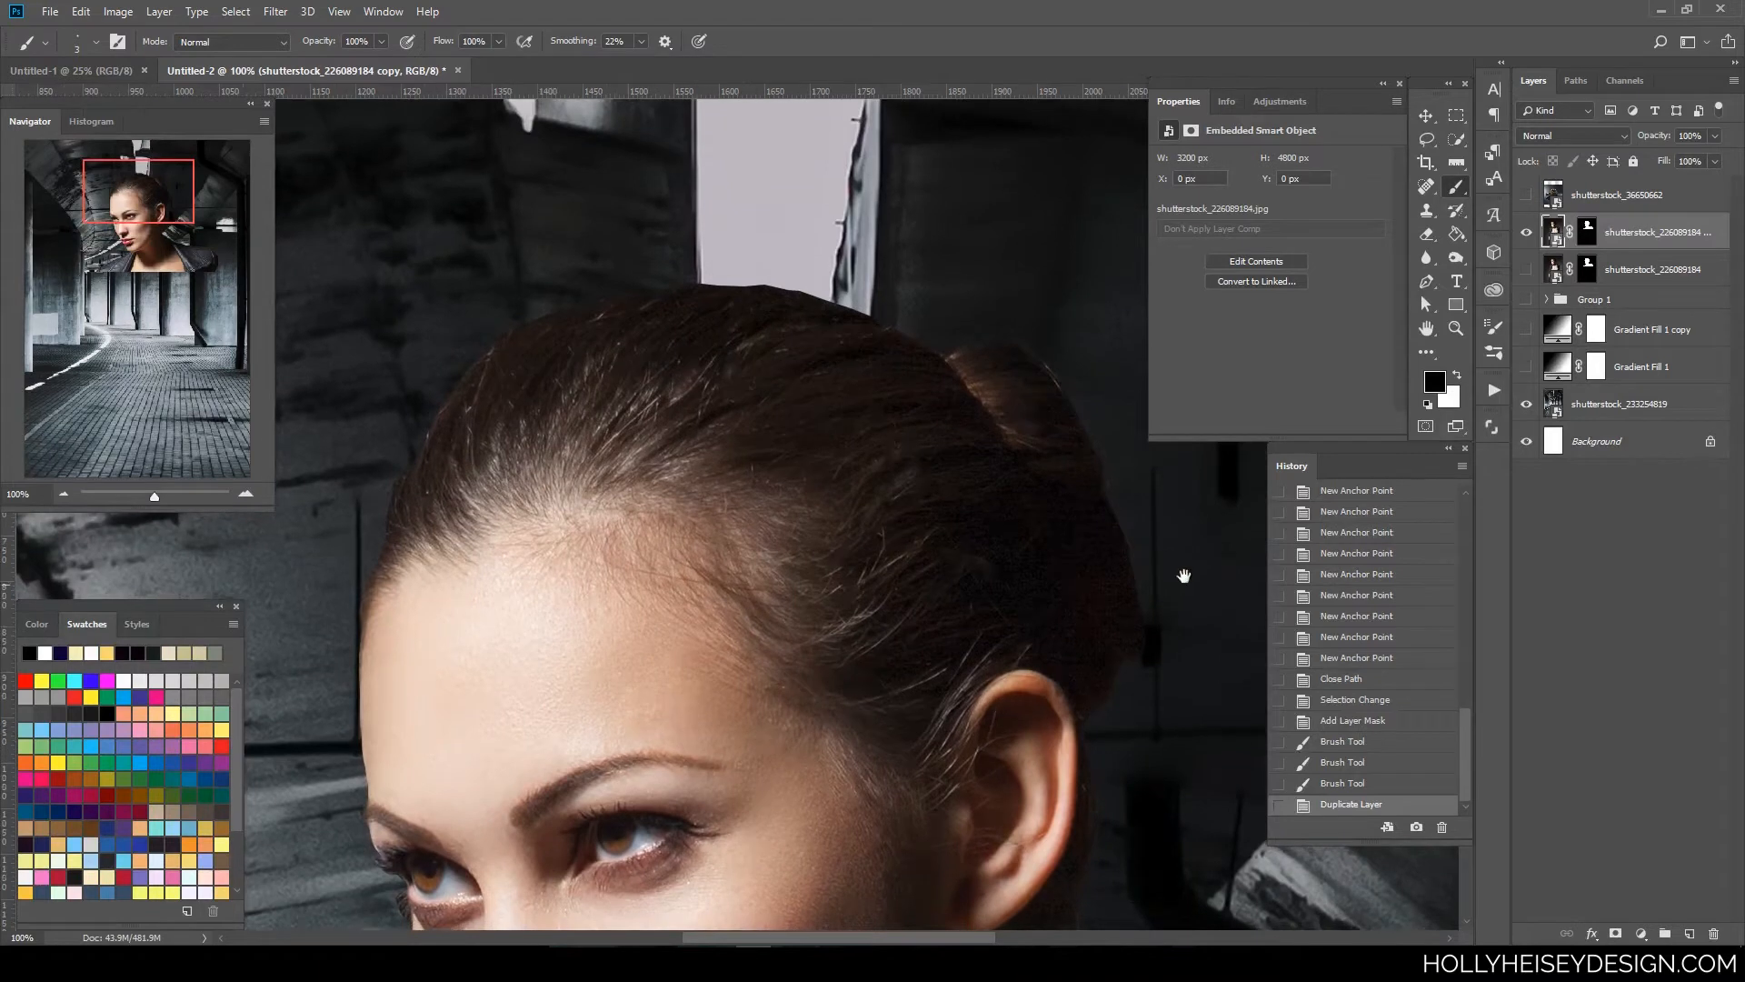
- Open the copied layer's mask in Select and Mask and set the edge detection radius to 2 px
left_click(1587, 233)
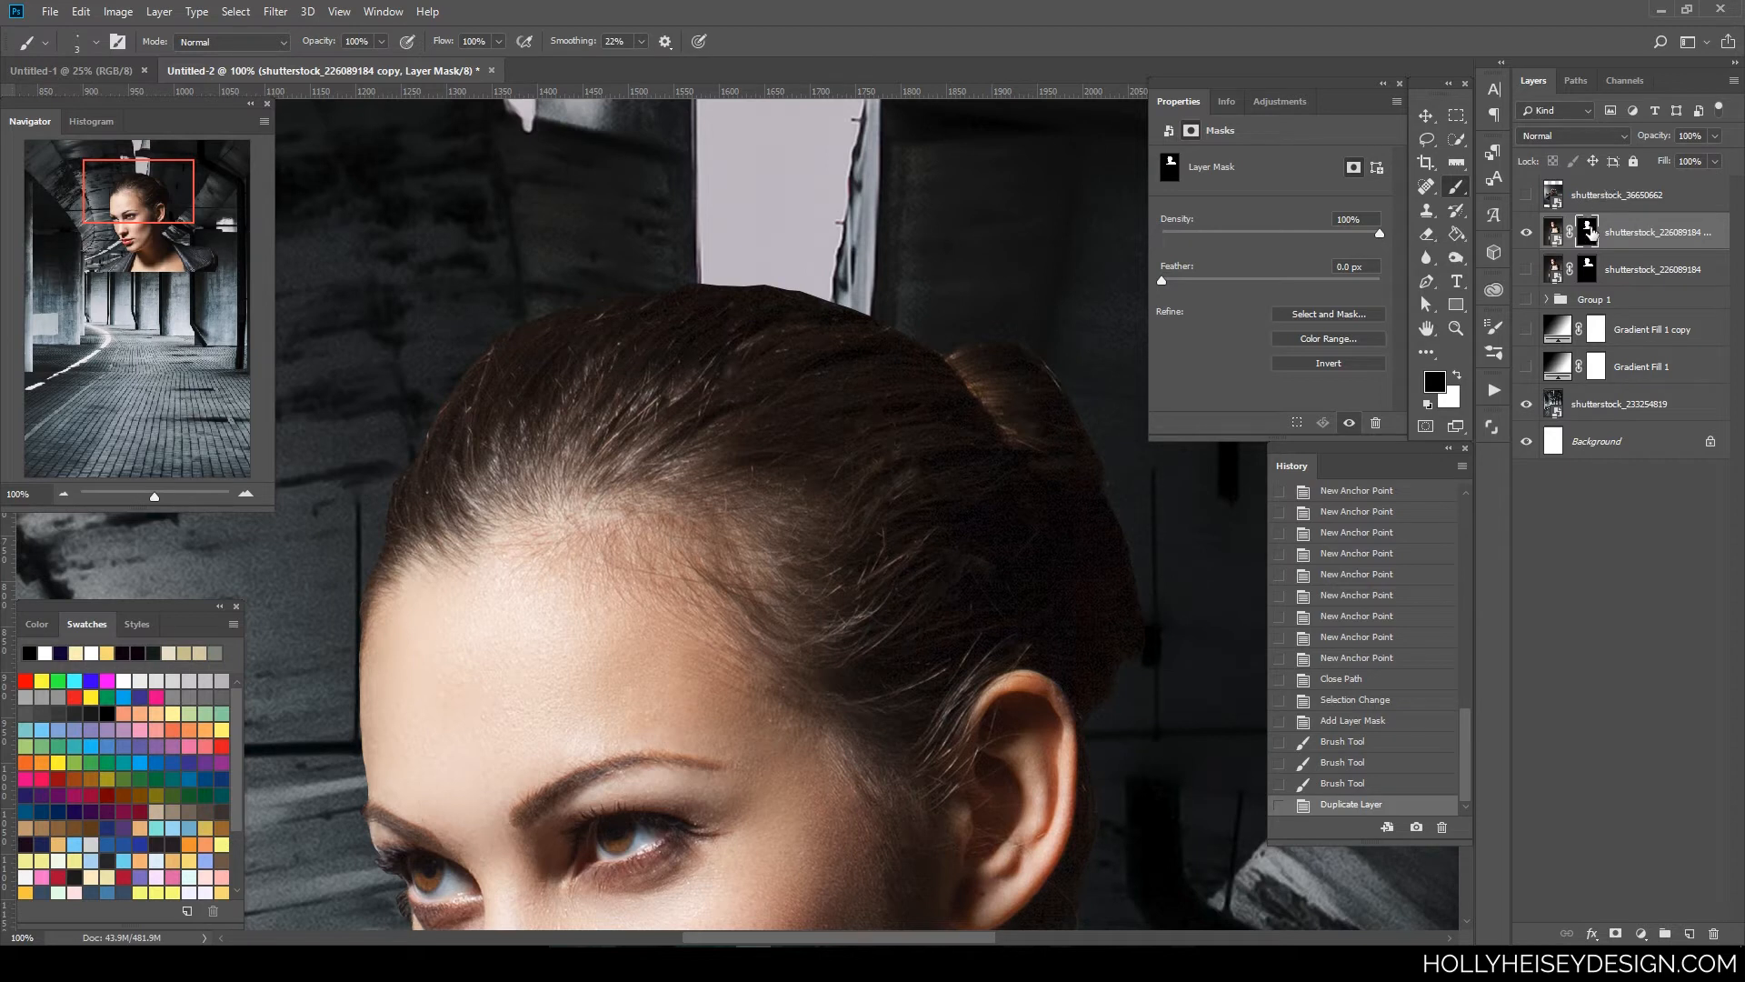
left_click_drag(683, 580, 814, 635)
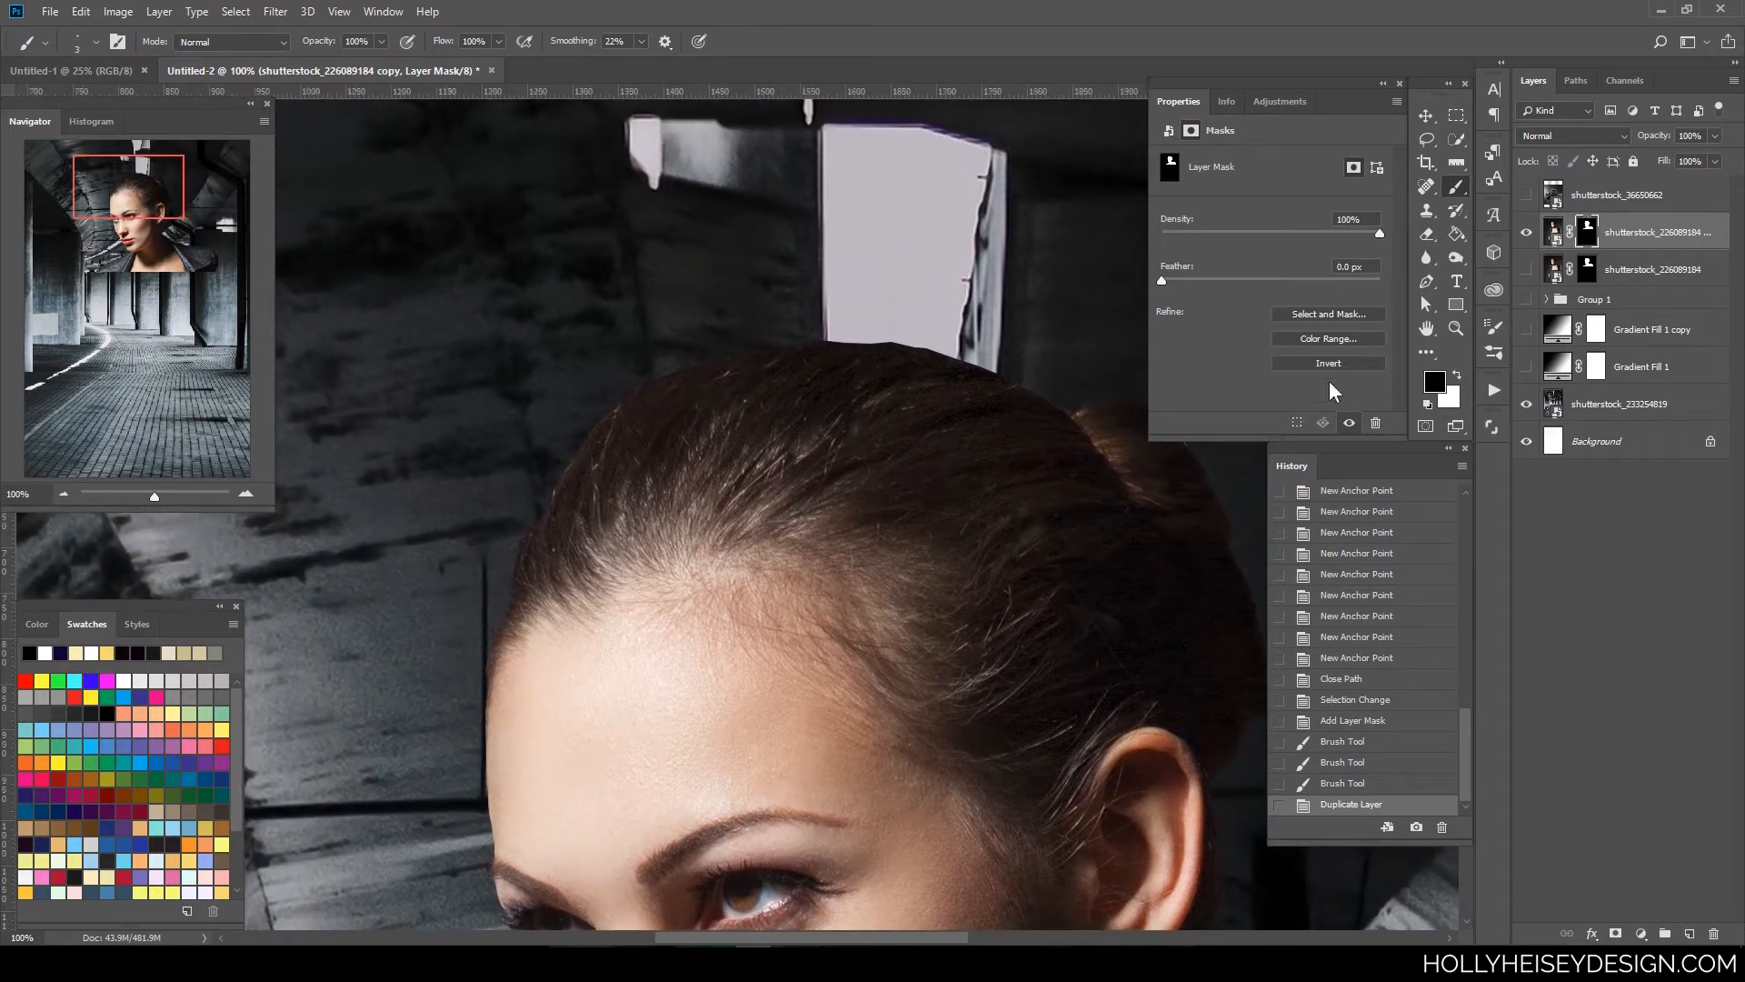
double_click(1591, 232)
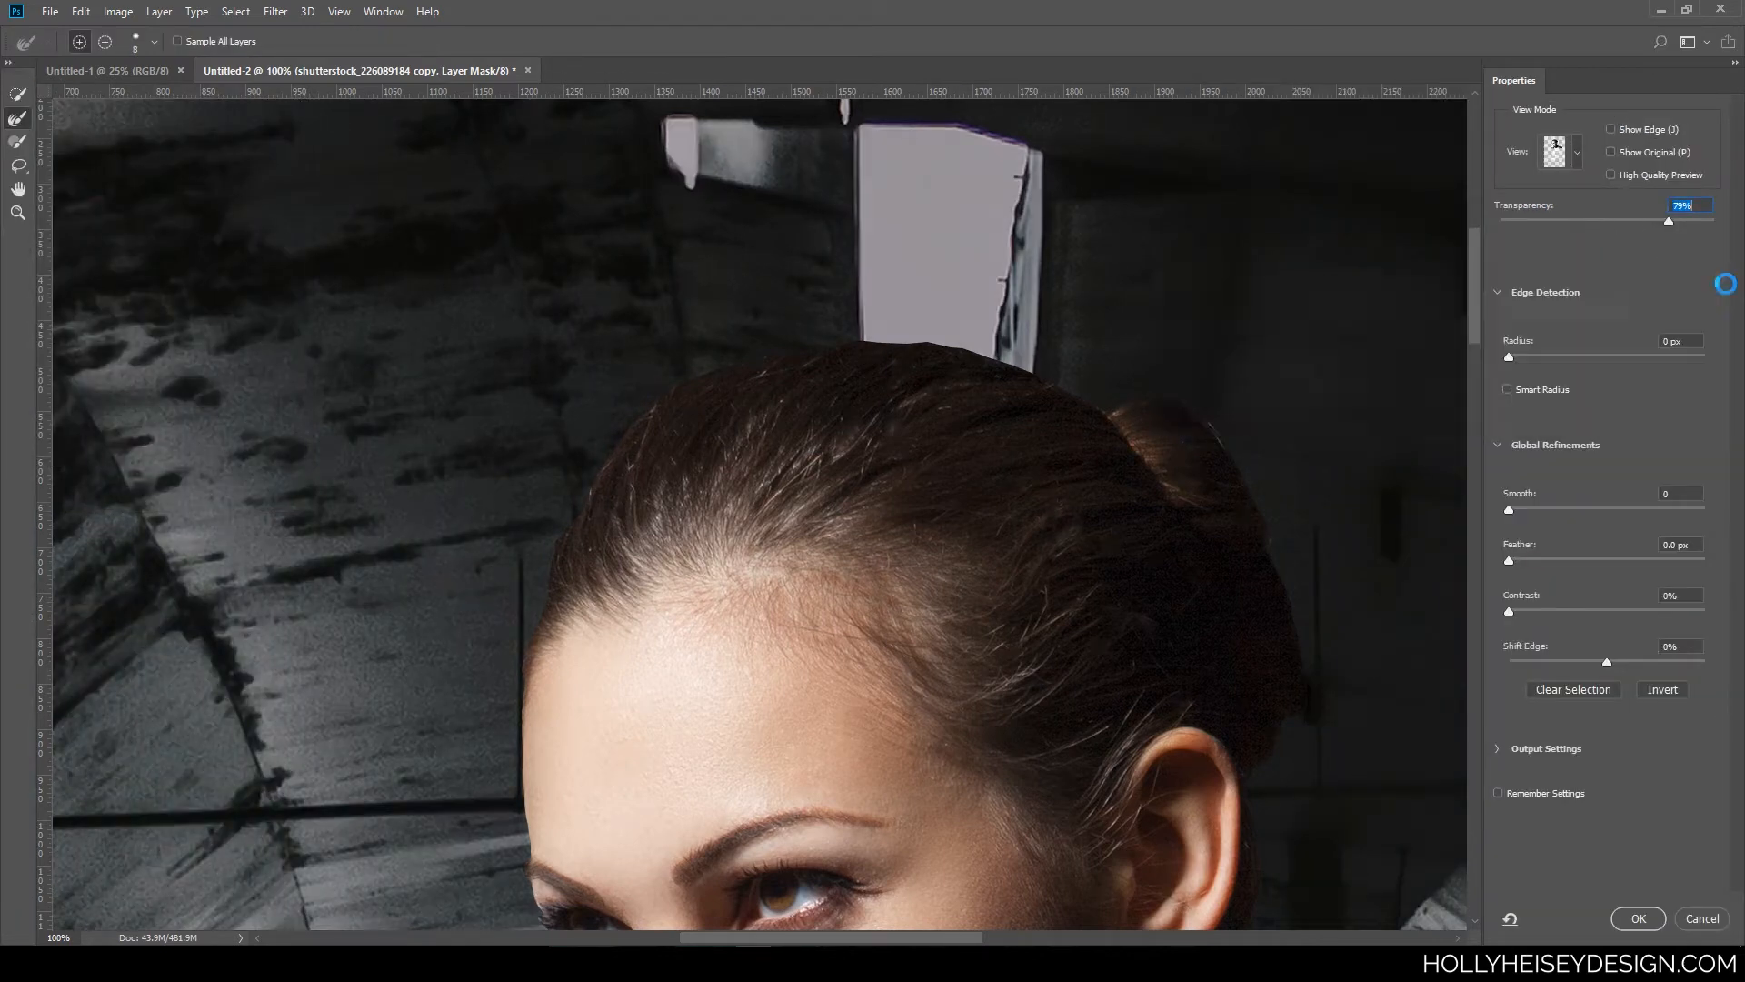
left_click_drag(1166, 631, 1132, 613)
left_click_drag(1511, 357, 1528, 356)
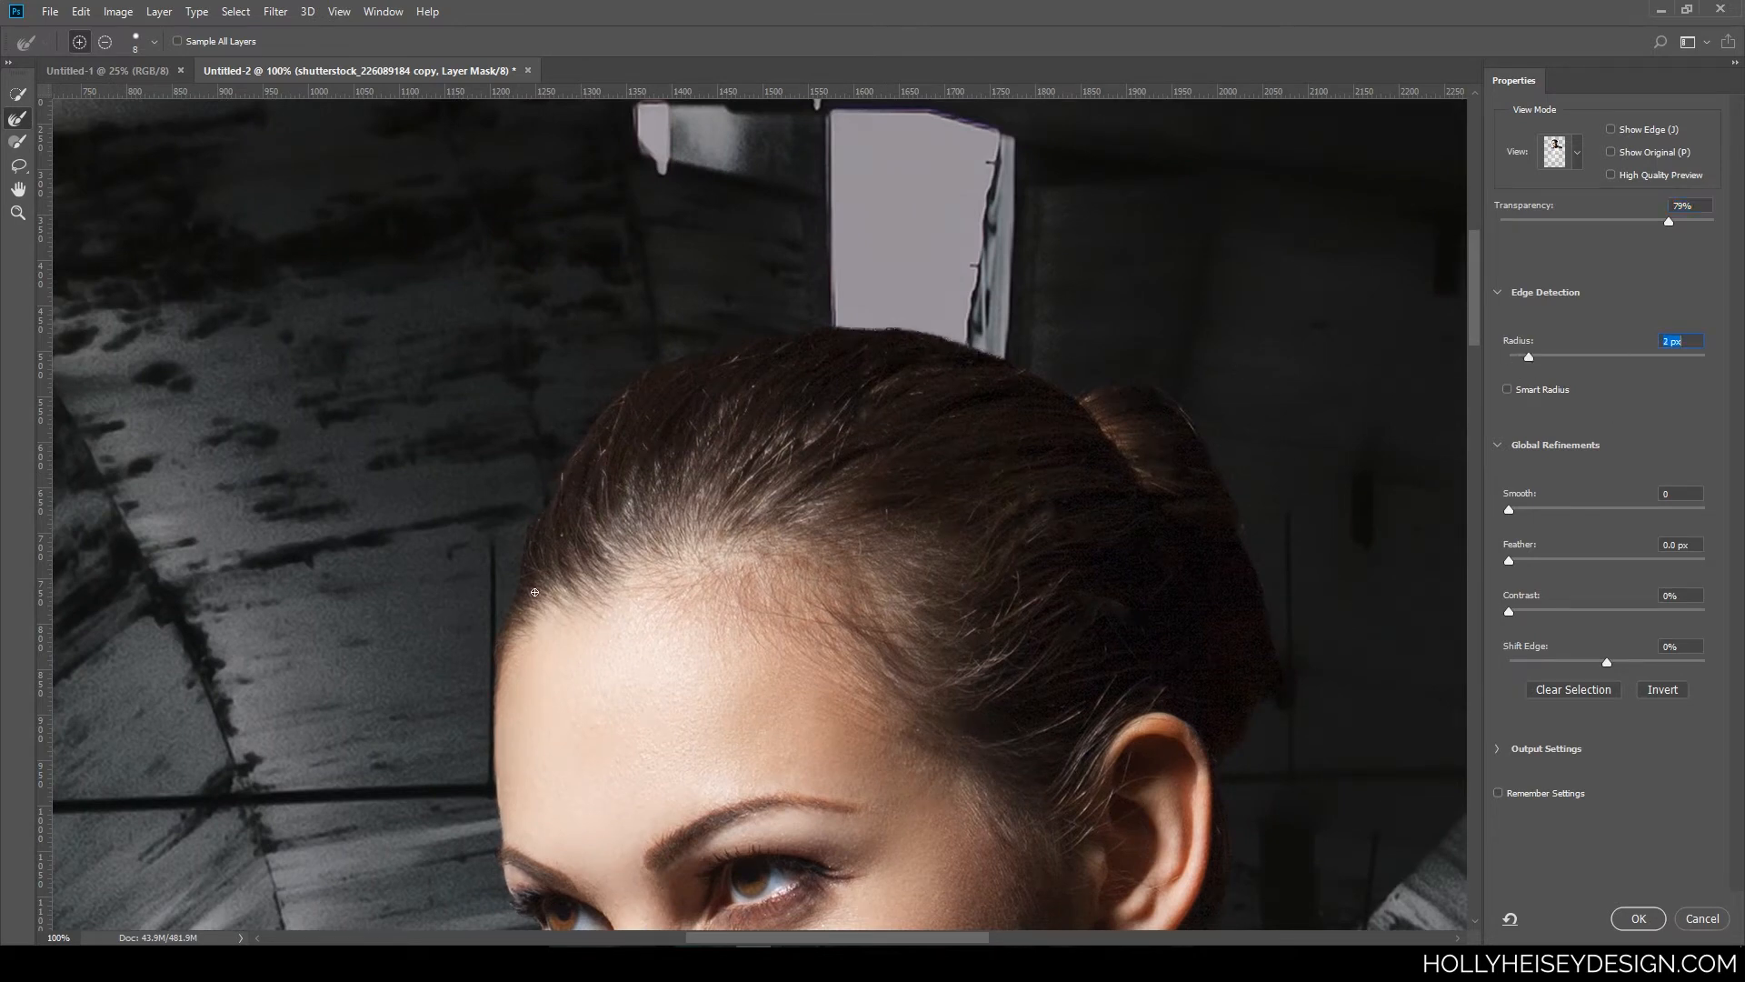
- Set the Refine Edge brush size to 20 px for working along the edge of the face
left_click_drag(699, 654, 773, 289)
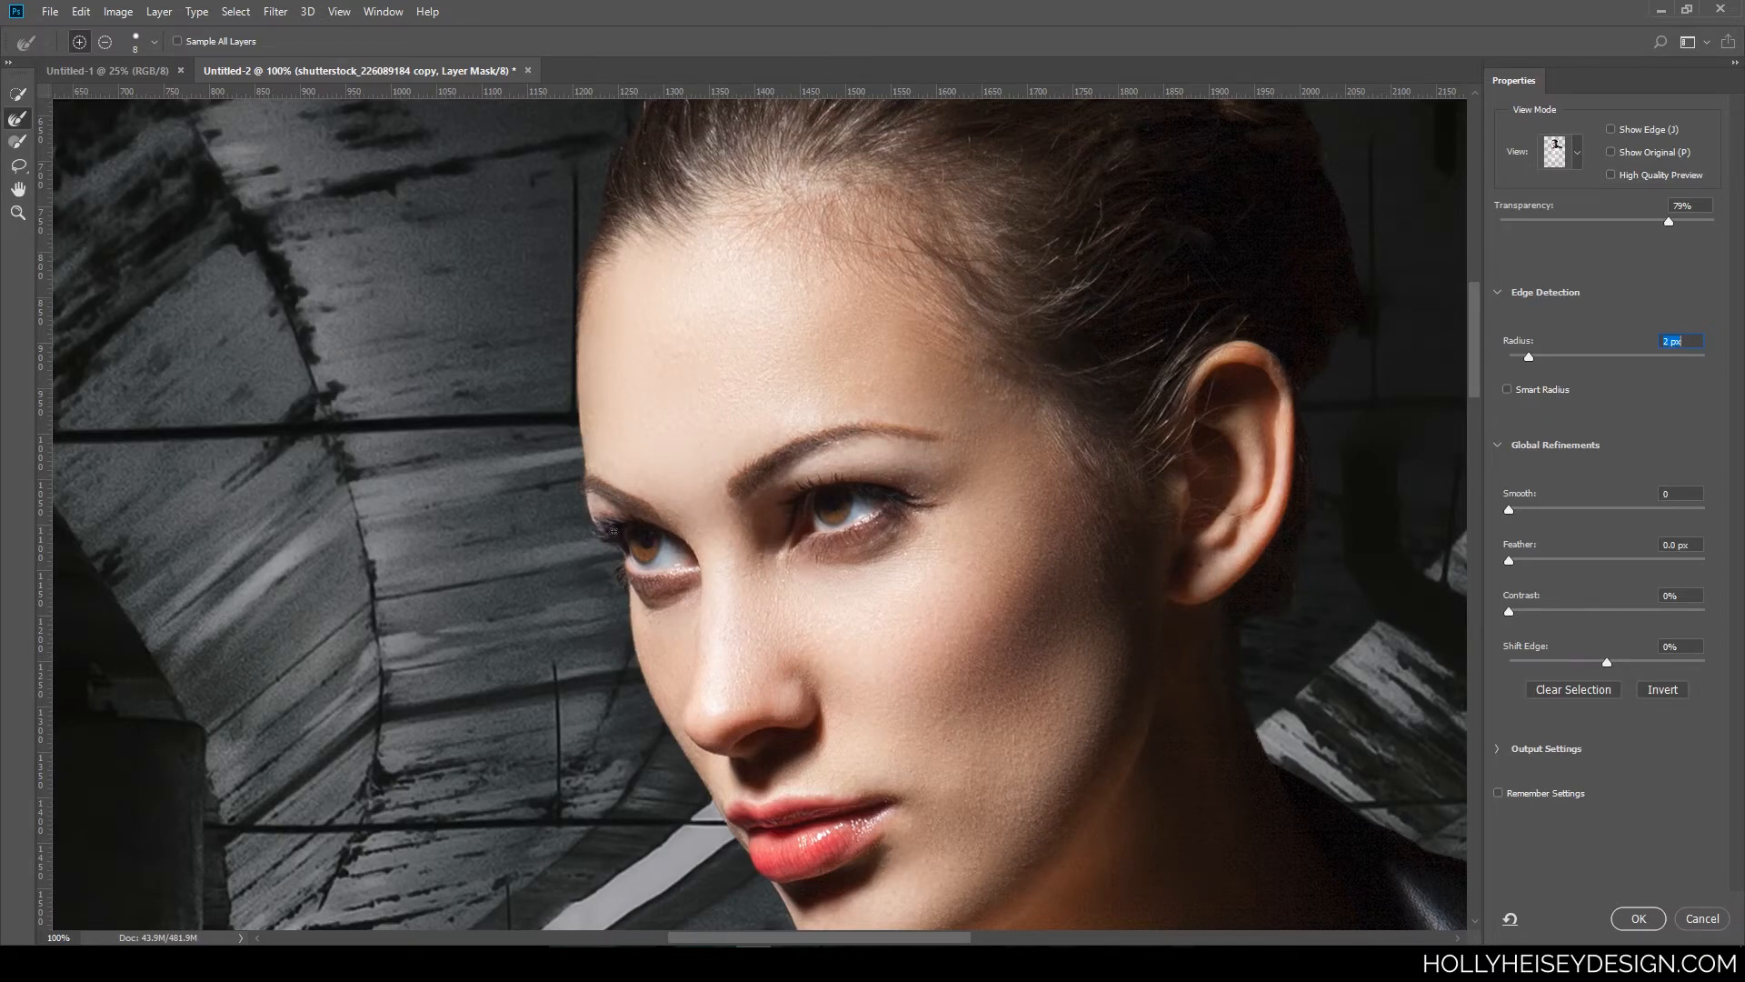
left_click(155, 42)
left_click_drag(56, 93, 64, 95)
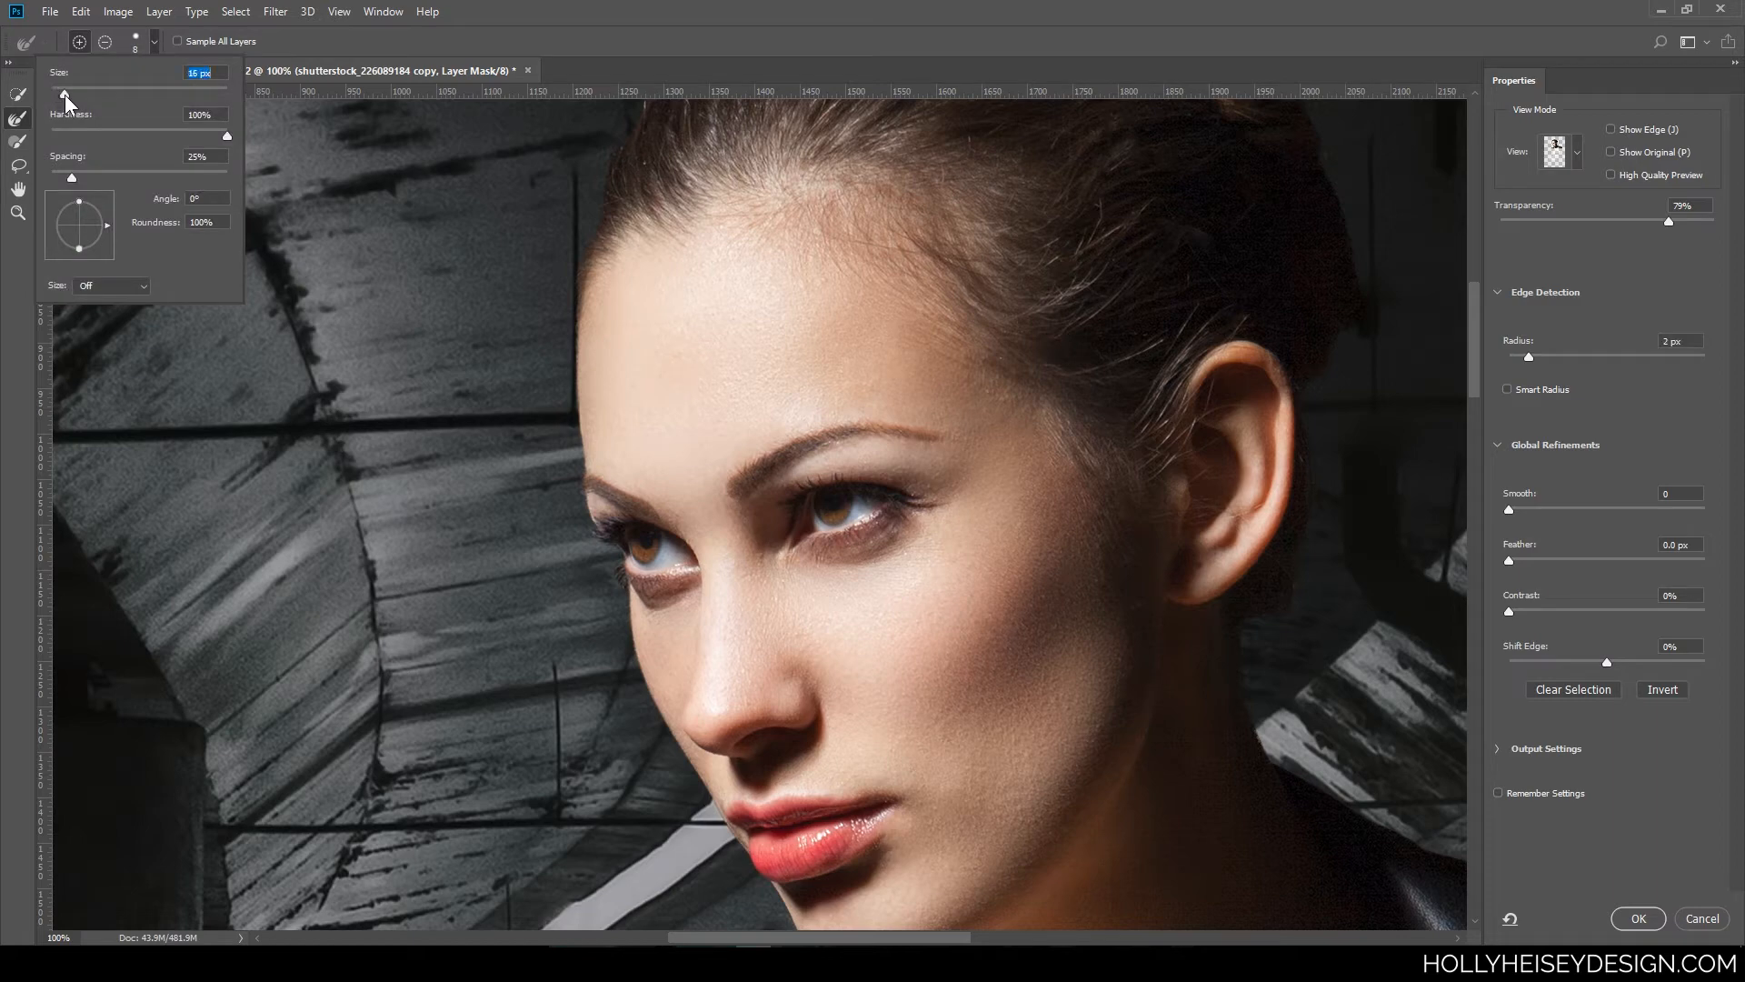
right_click(649, 50)
left_click(665, 51)
left_click(822, 25)
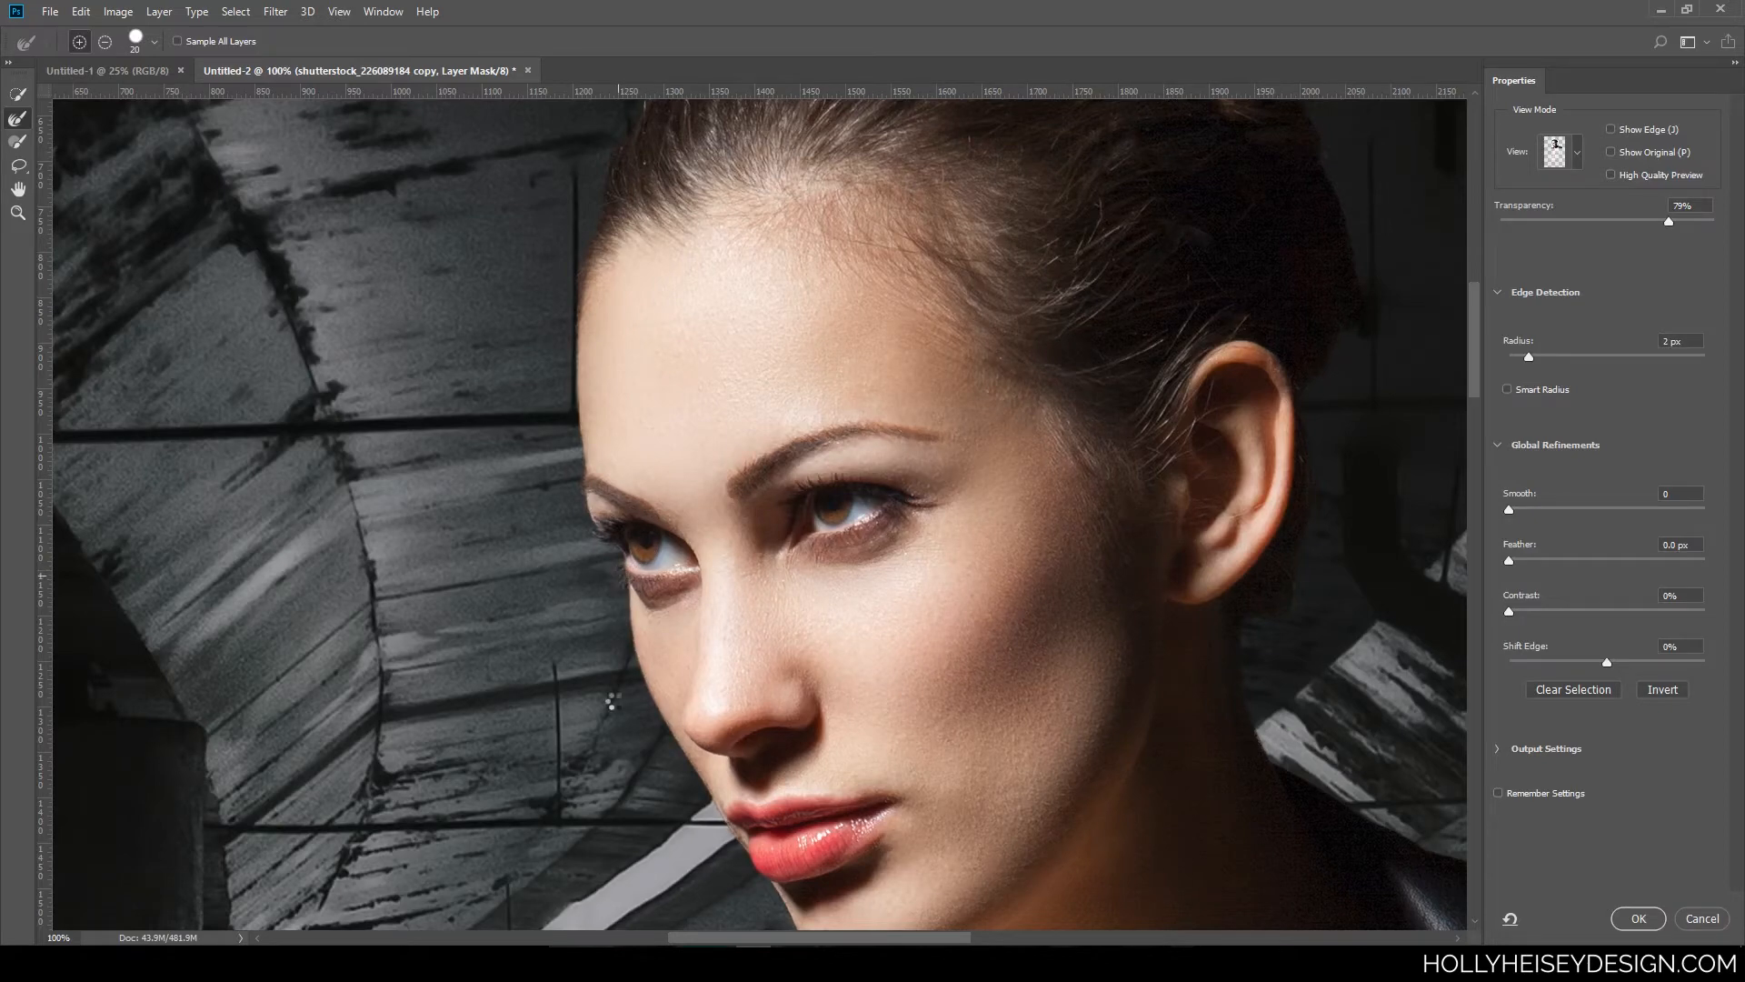
- Reduce the Refine Edge brush to 3 px and refine the mask edge at the far eye's lashes
key("ctrl+plus")
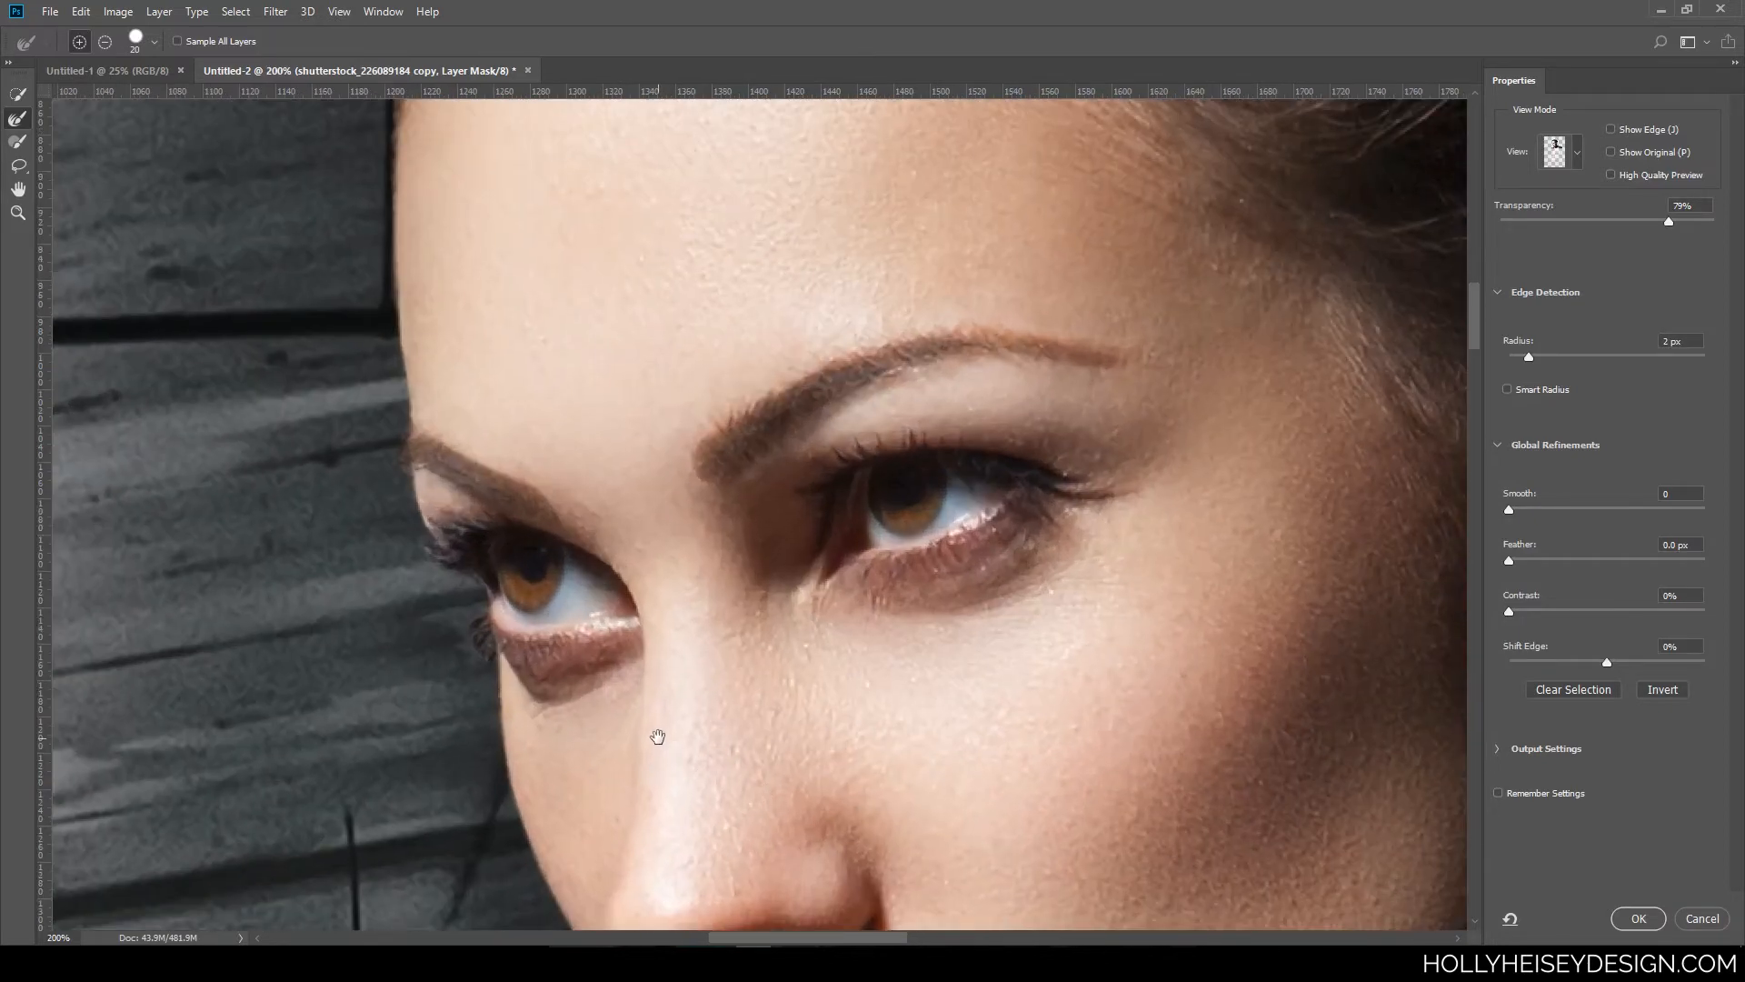
left_click_drag(655, 732, 827, 664)
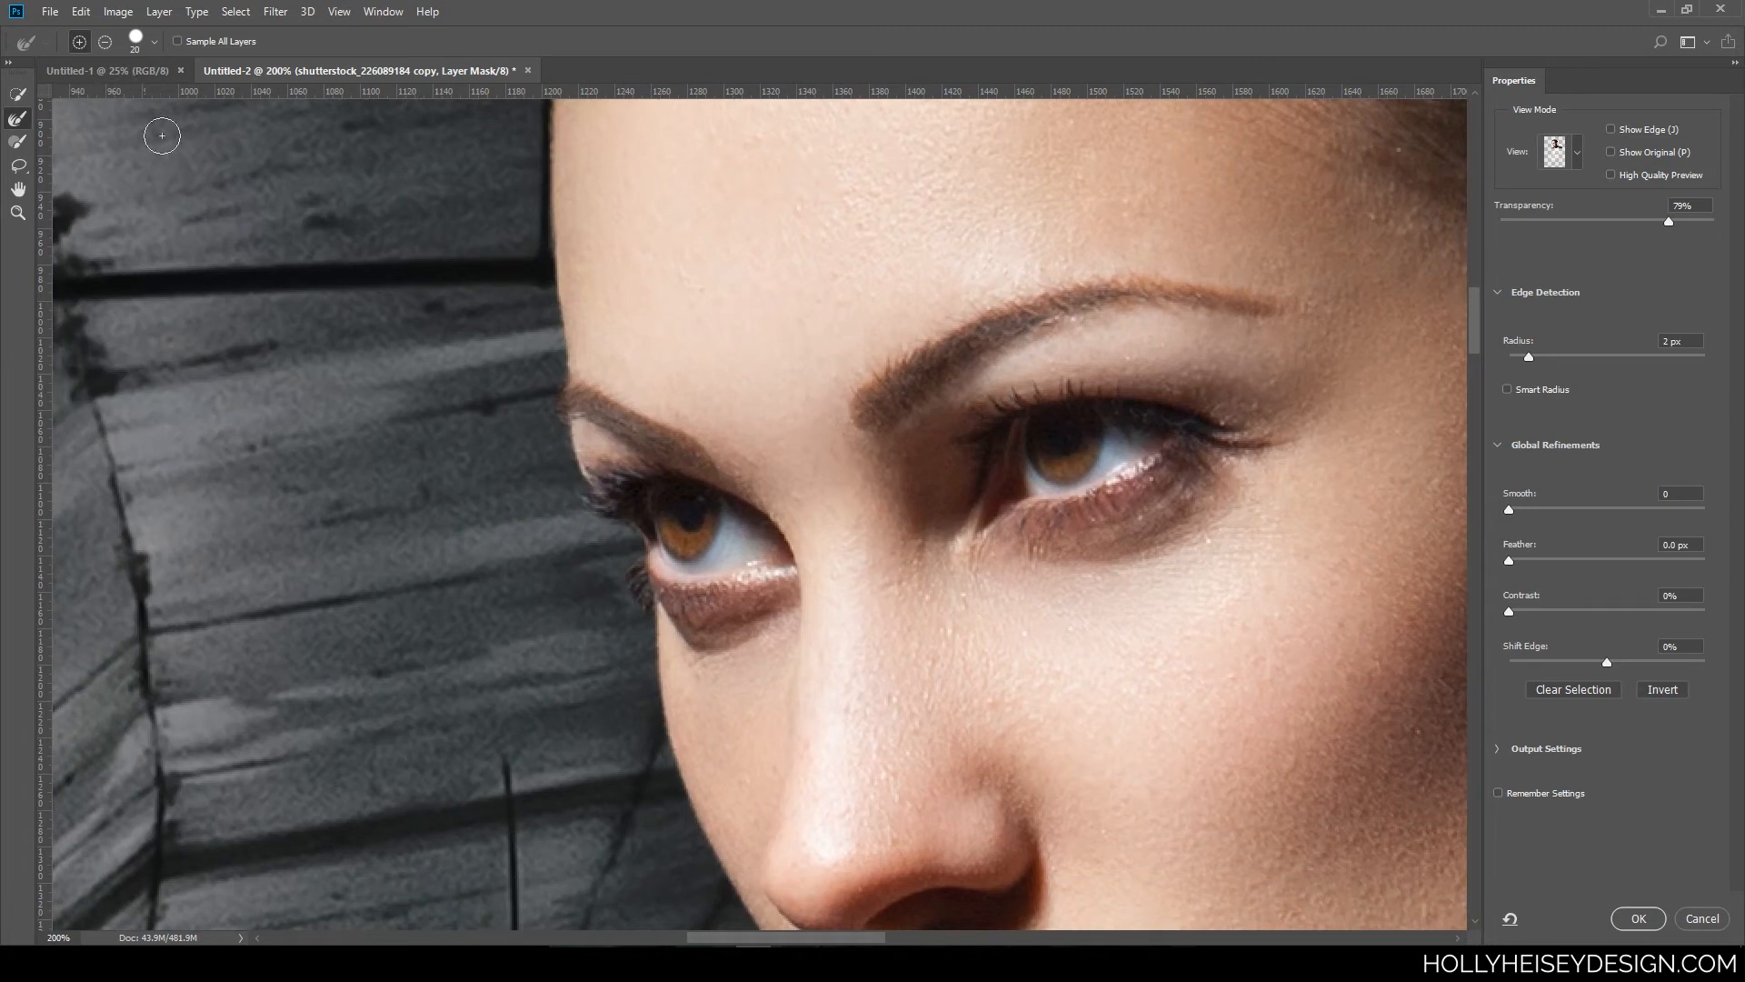
key("bracketleft")
key("bracketleft")
left_click_drag(623, 499, 772, 561)
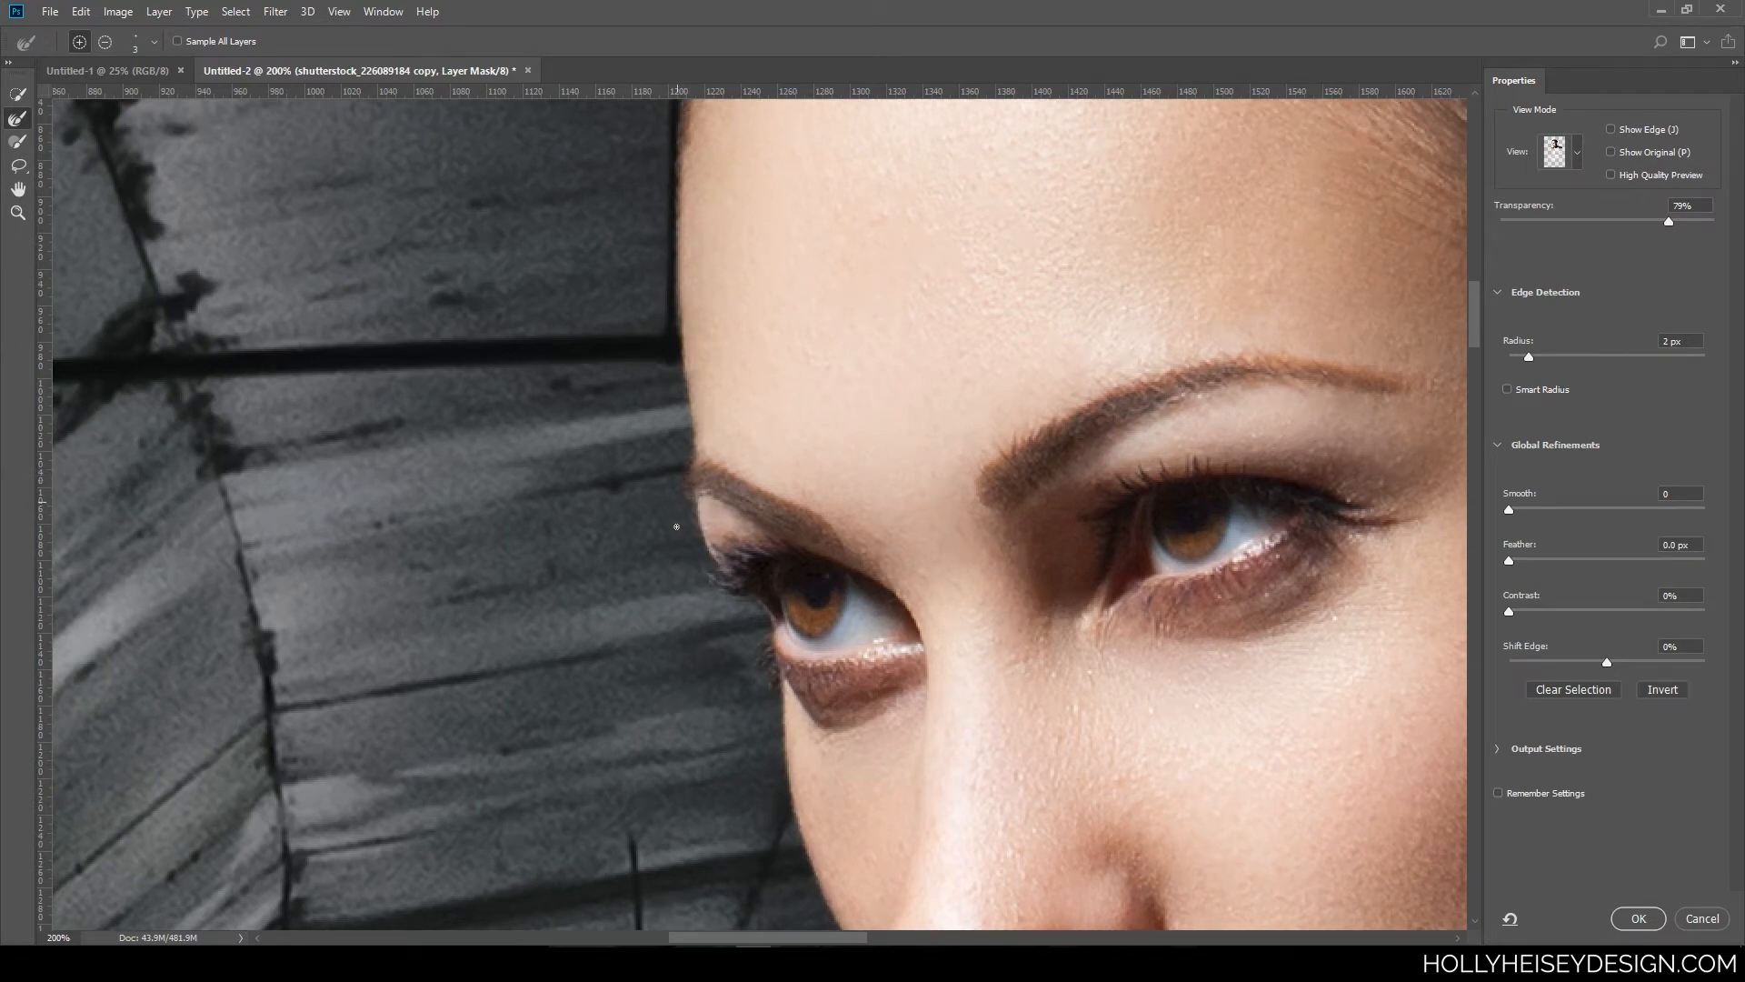
- Lower the preview transparency to 42% to reveal the stray hairs along the forehead hairline
left_click_drag(812, 303, 643, 869)
mouse_move(730, 695)
left_mouse_down()
mouse_move(651, 794)
mouse_move(663, 717)
left_mouse_up()
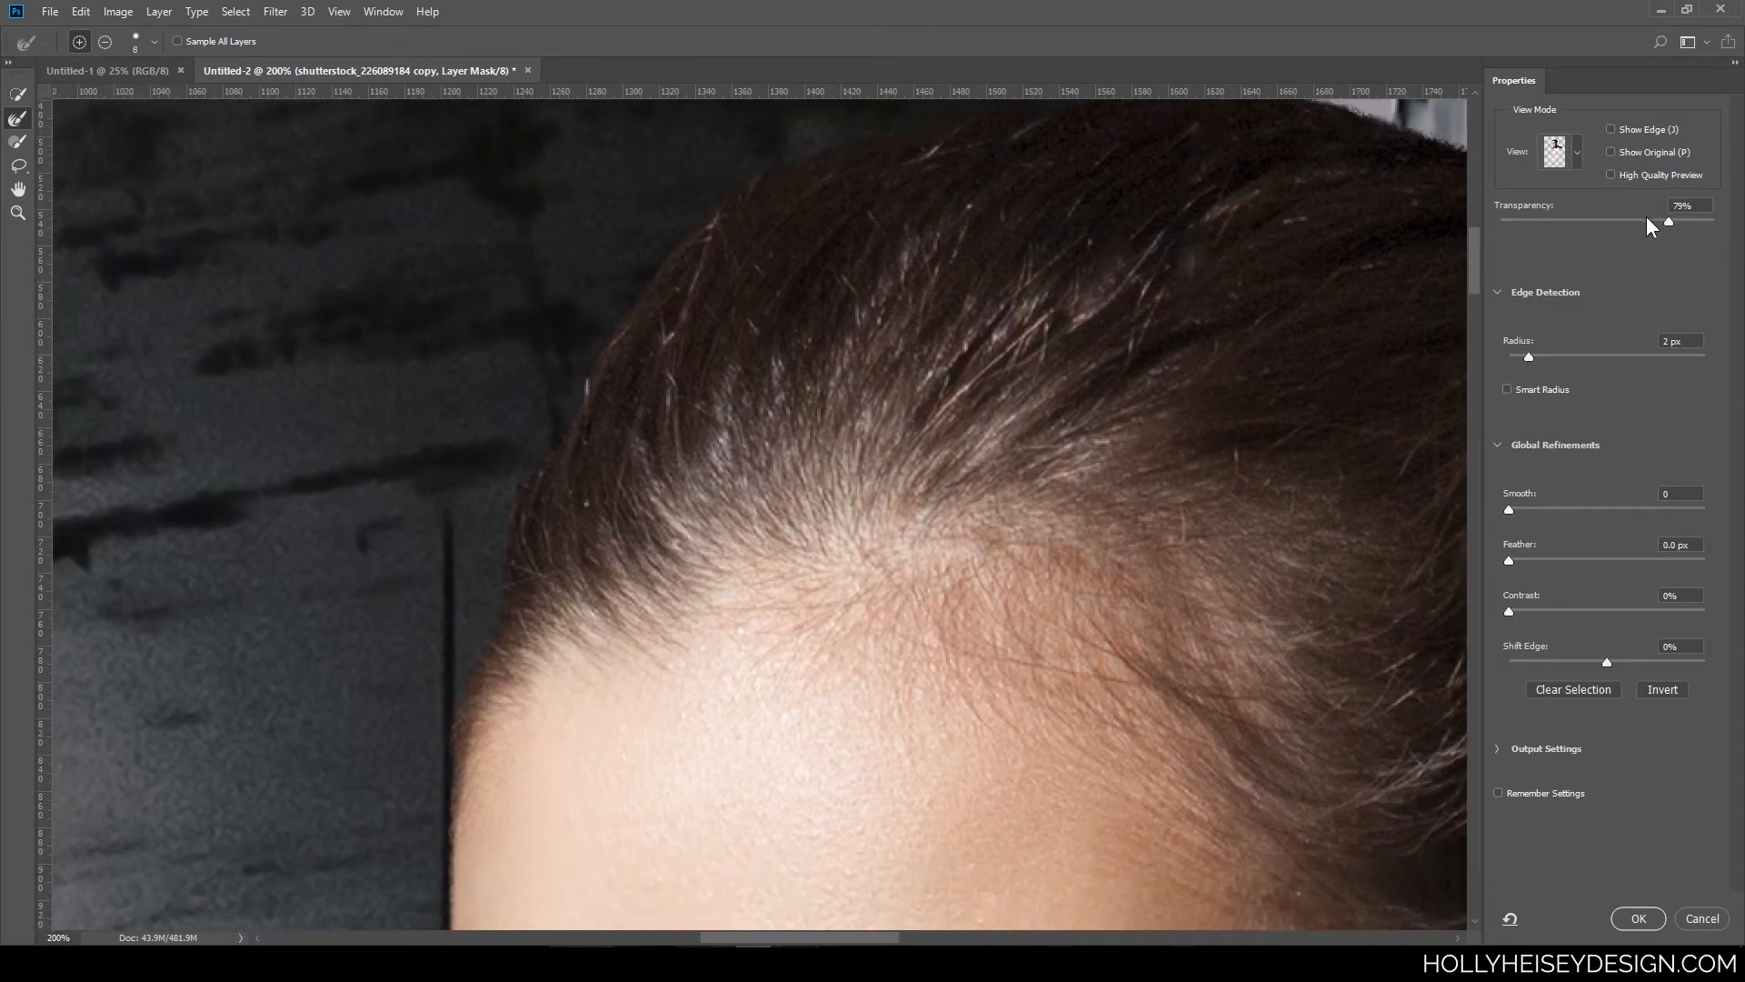
left_click_drag(1647, 216, 1598, 227)
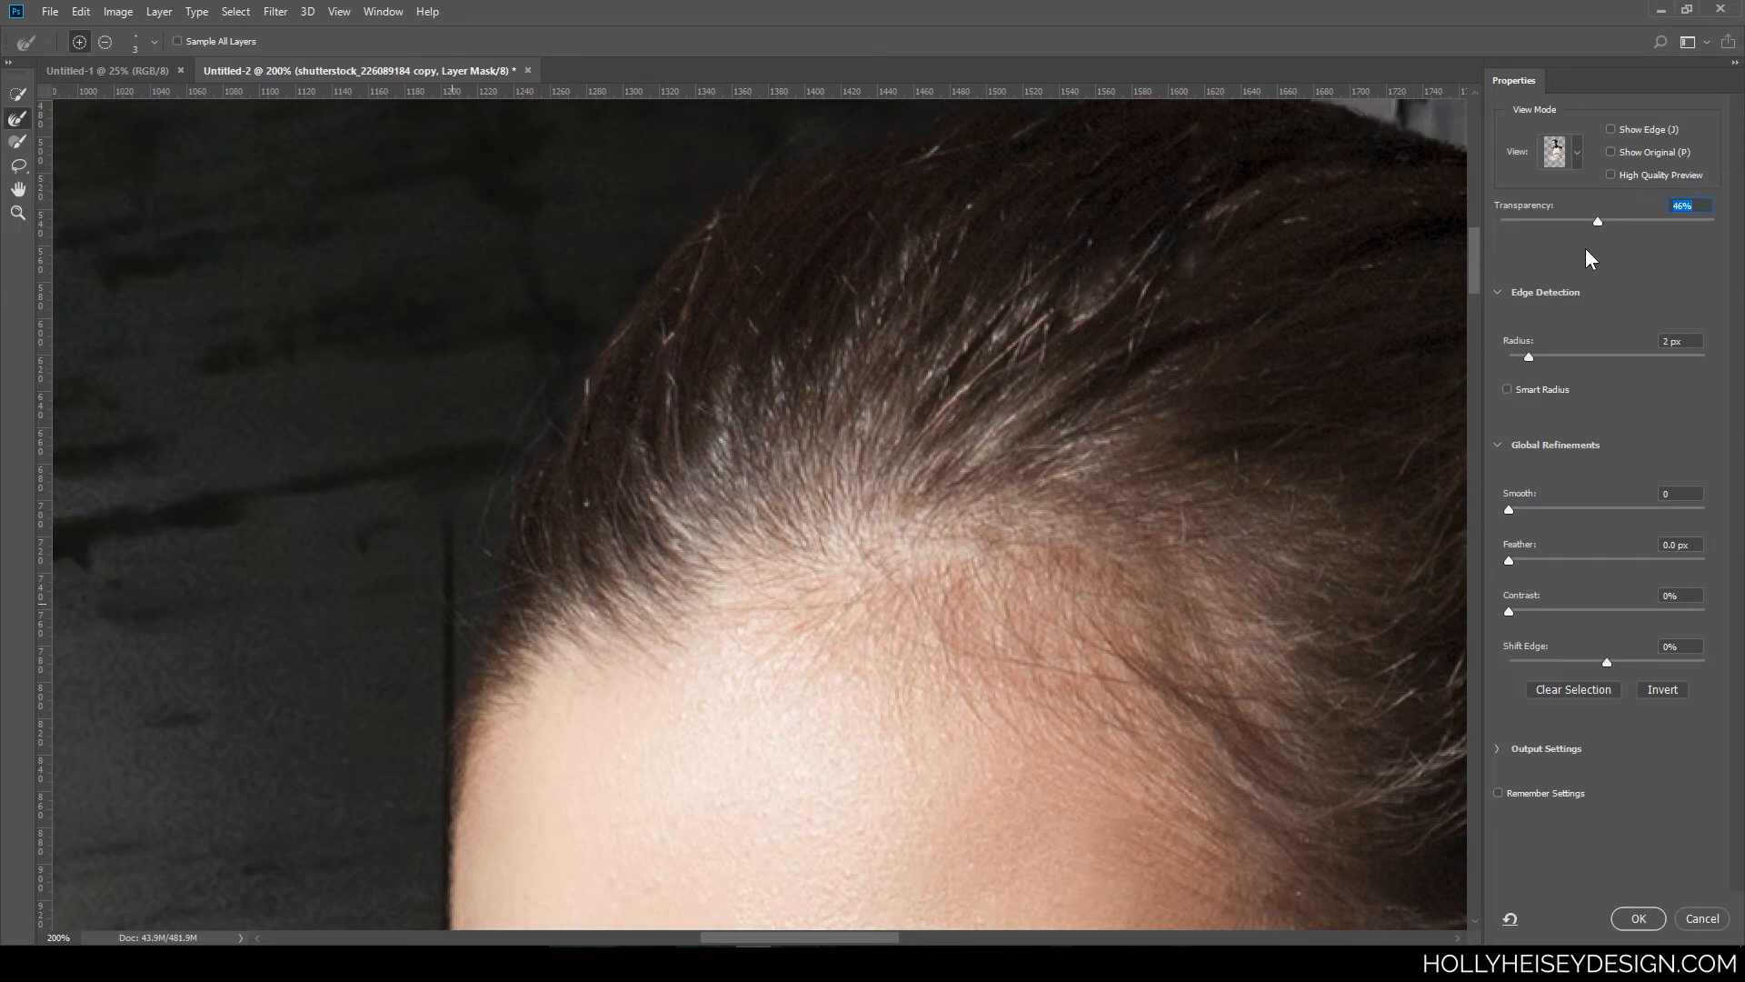
left_click_drag(1631, 221, 1594, 216)
- Brush along the front hairline with a 60 px Refine Edge brush and check the edge at 100% transparency
left_click(154, 41)
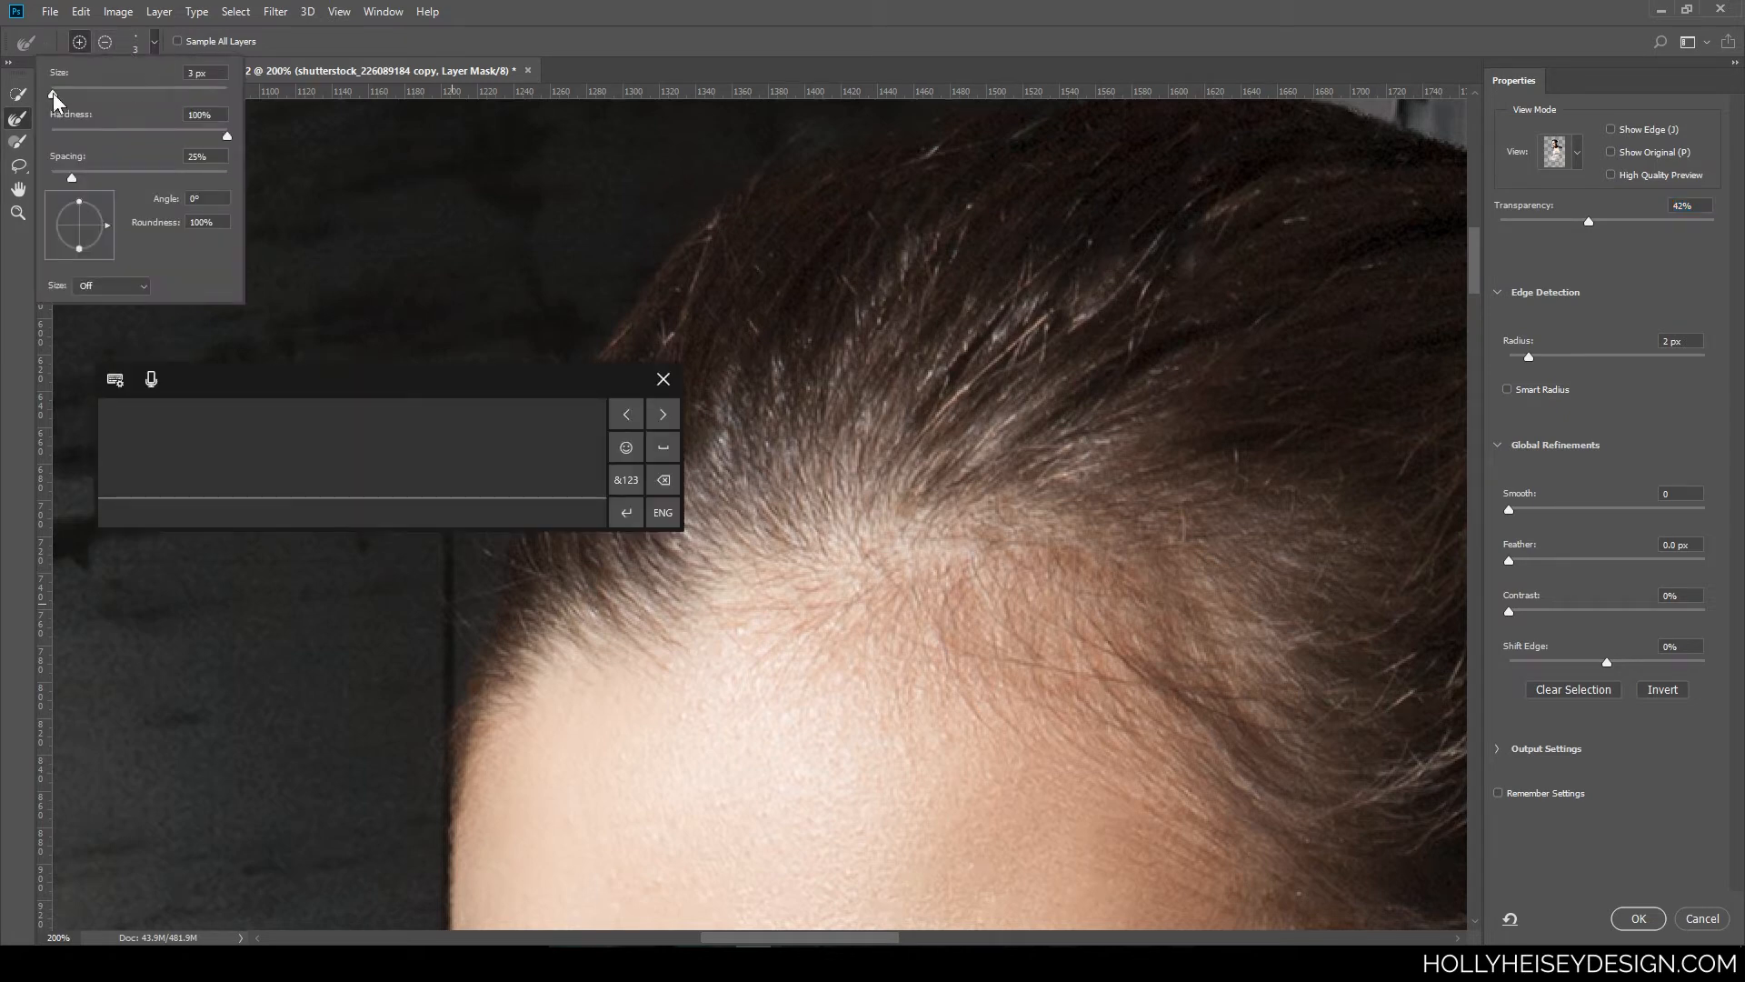
left_click_drag(69, 94, 74, 94)
type("60")
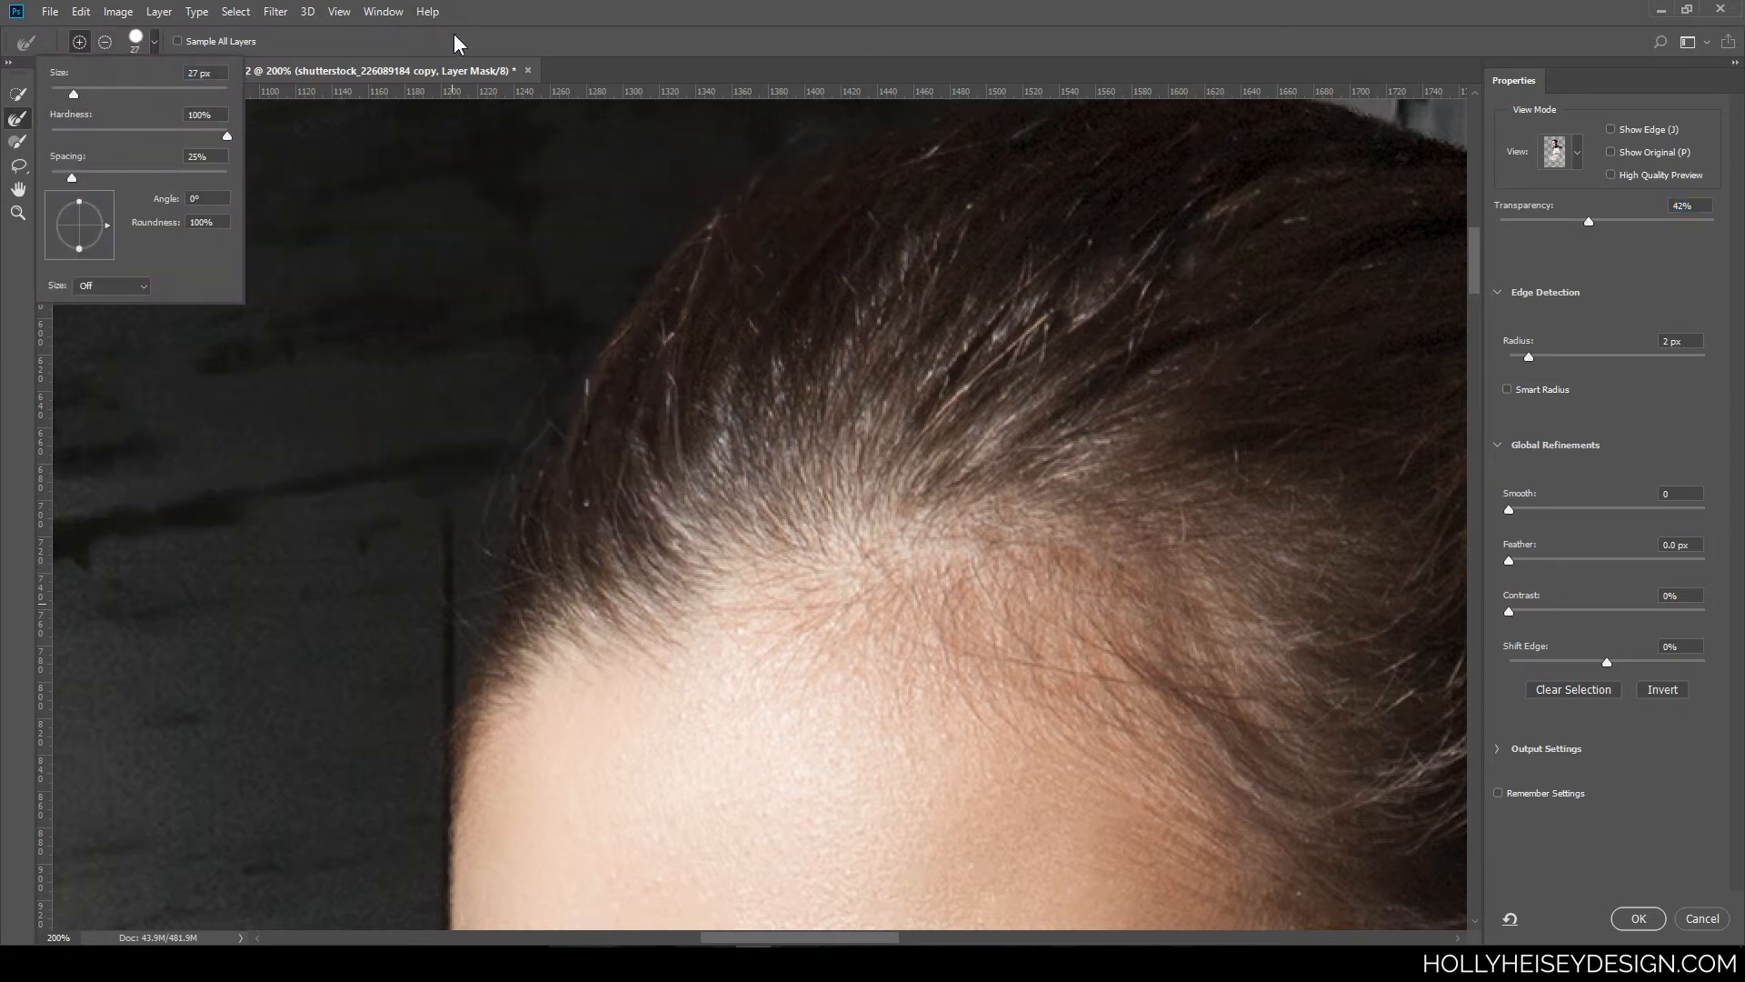
key("Return")
mouse_move(482, 608)
left_mouse_down()
mouse_move(516, 400)
mouse_move(543, 377)
mouse_move(469, 586)
mouse_move(612, 290)
mouse_move(673, 210)
mouse_move(750, 207)
left_mouse_up()
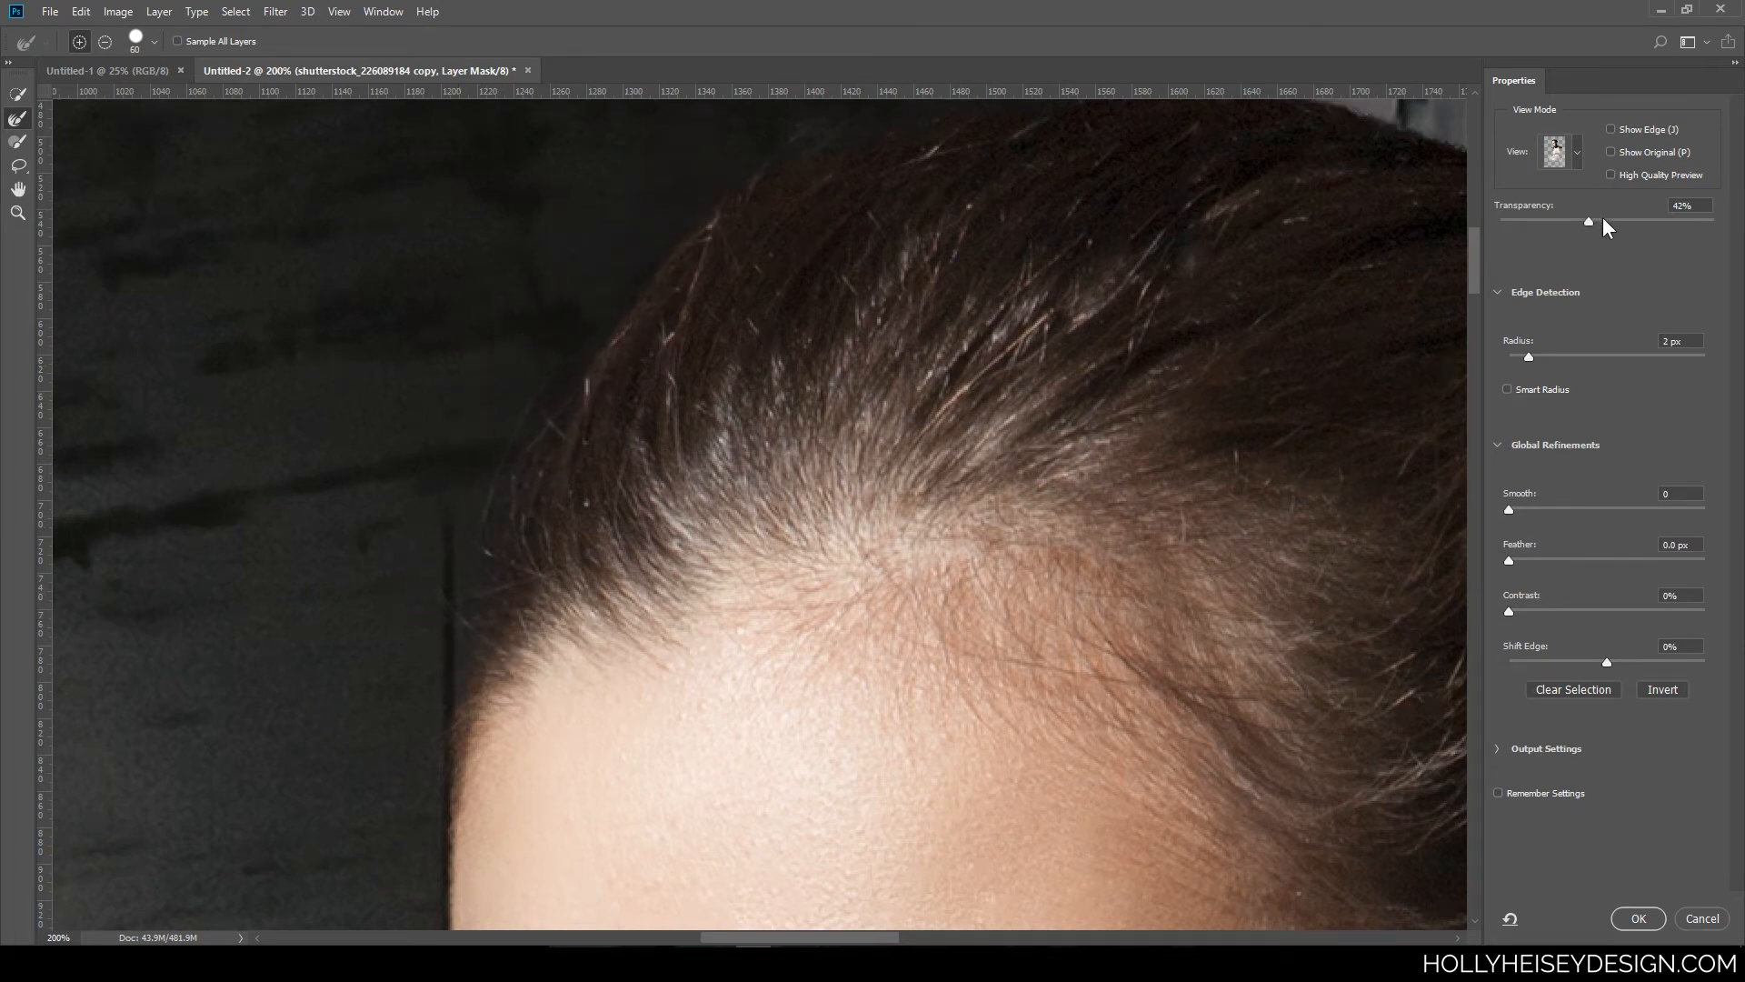
mouse_move(1590, 221)
left_mouse_down()
mouse_move(1741, 223)
mouse_move(1597, 227)
left_mouse_up()
left_click_drag(1597, 222, 1738, 222)
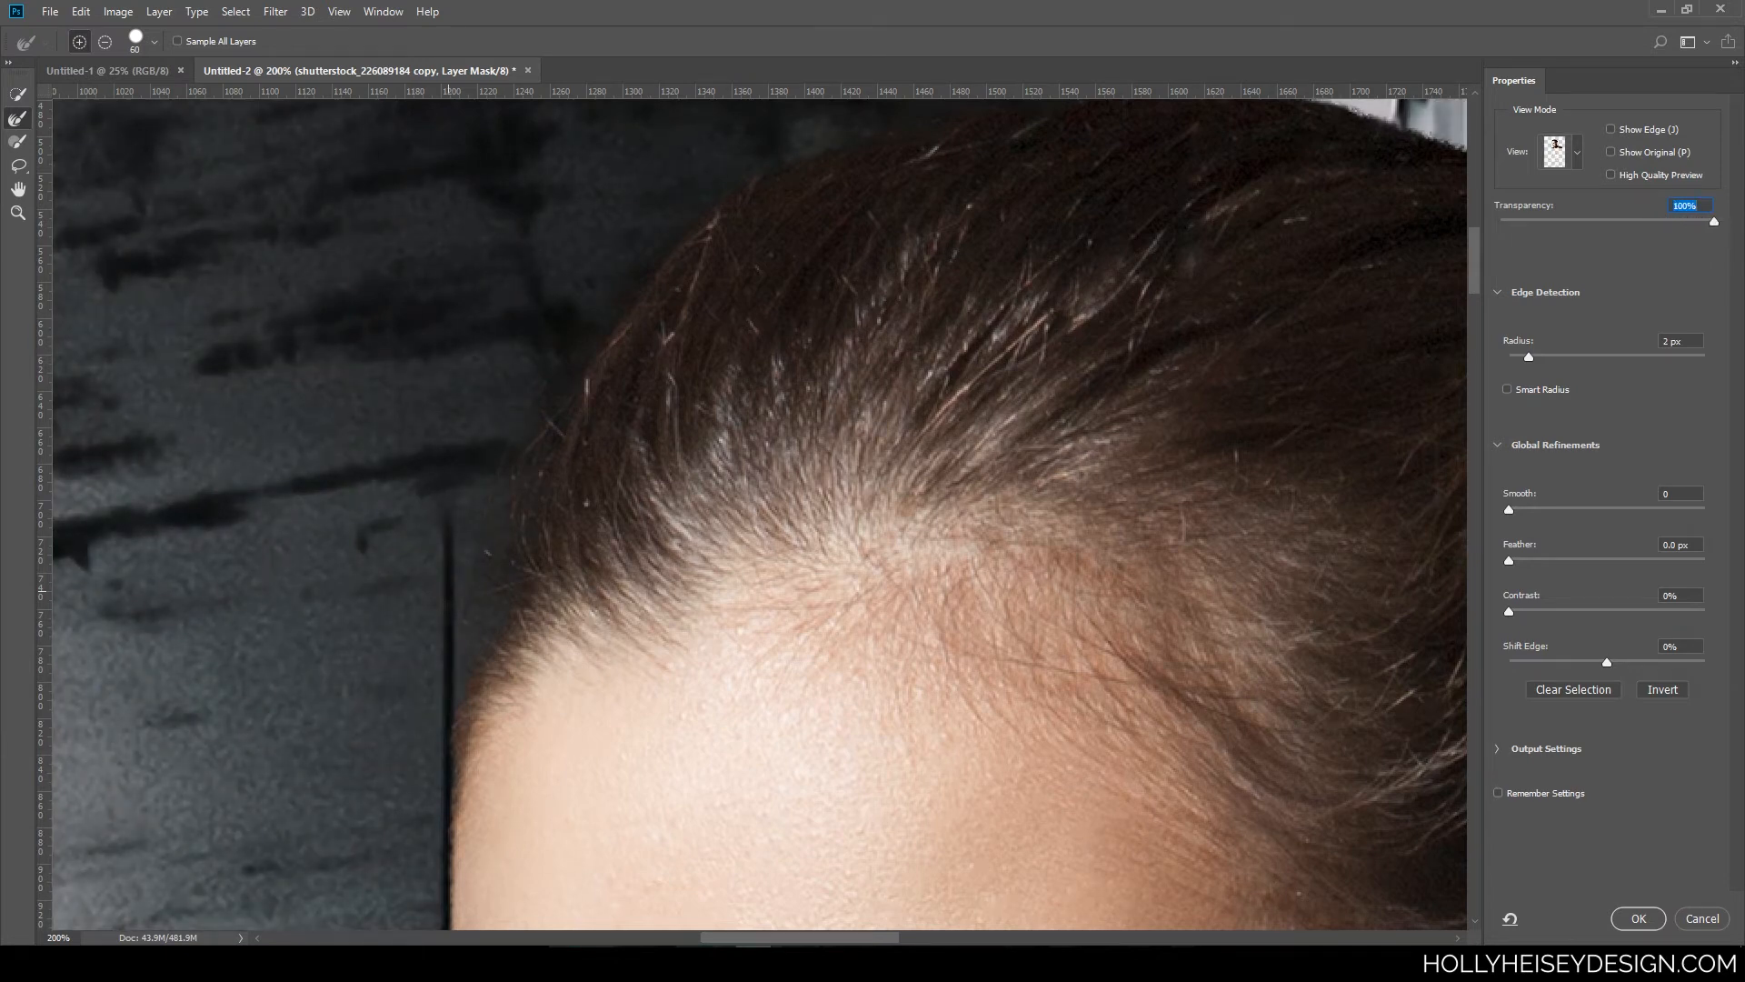
- Refine the hair edge at the top of the head with a 35 px brush at 37% preview transparency
left_click_drag(806, 390, 764, 603)
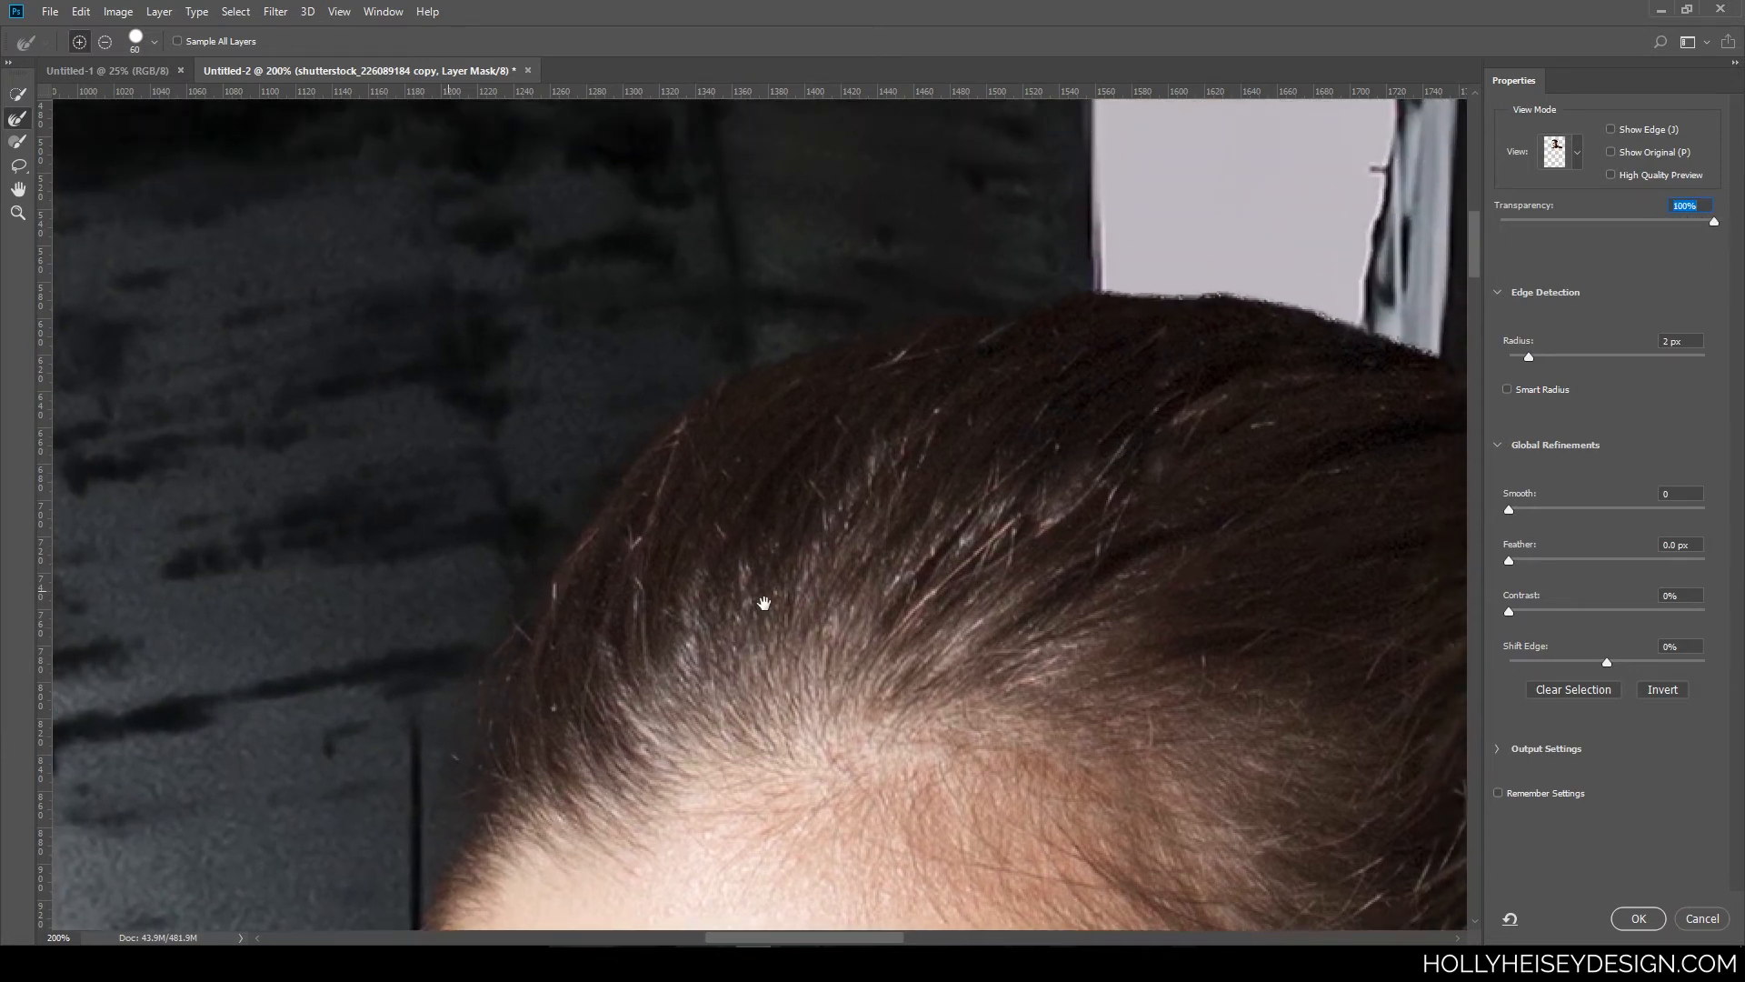
key("bracketleft")
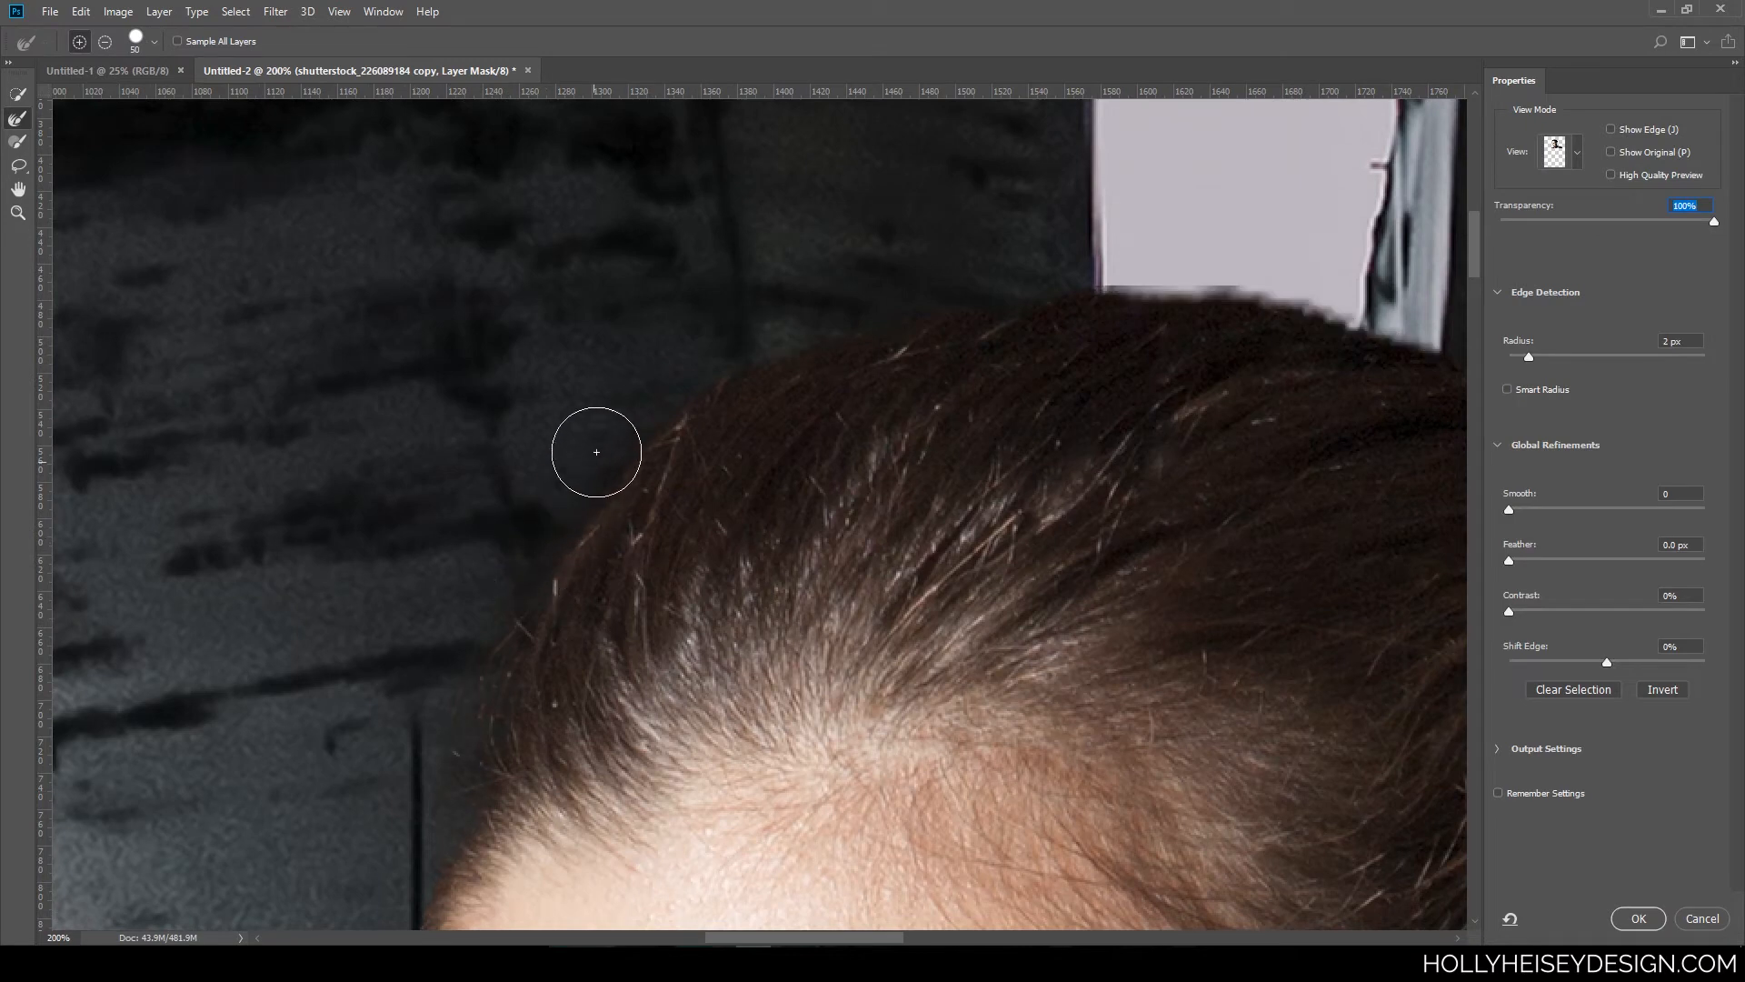
left_click_drag(945, 593, 813, 669)
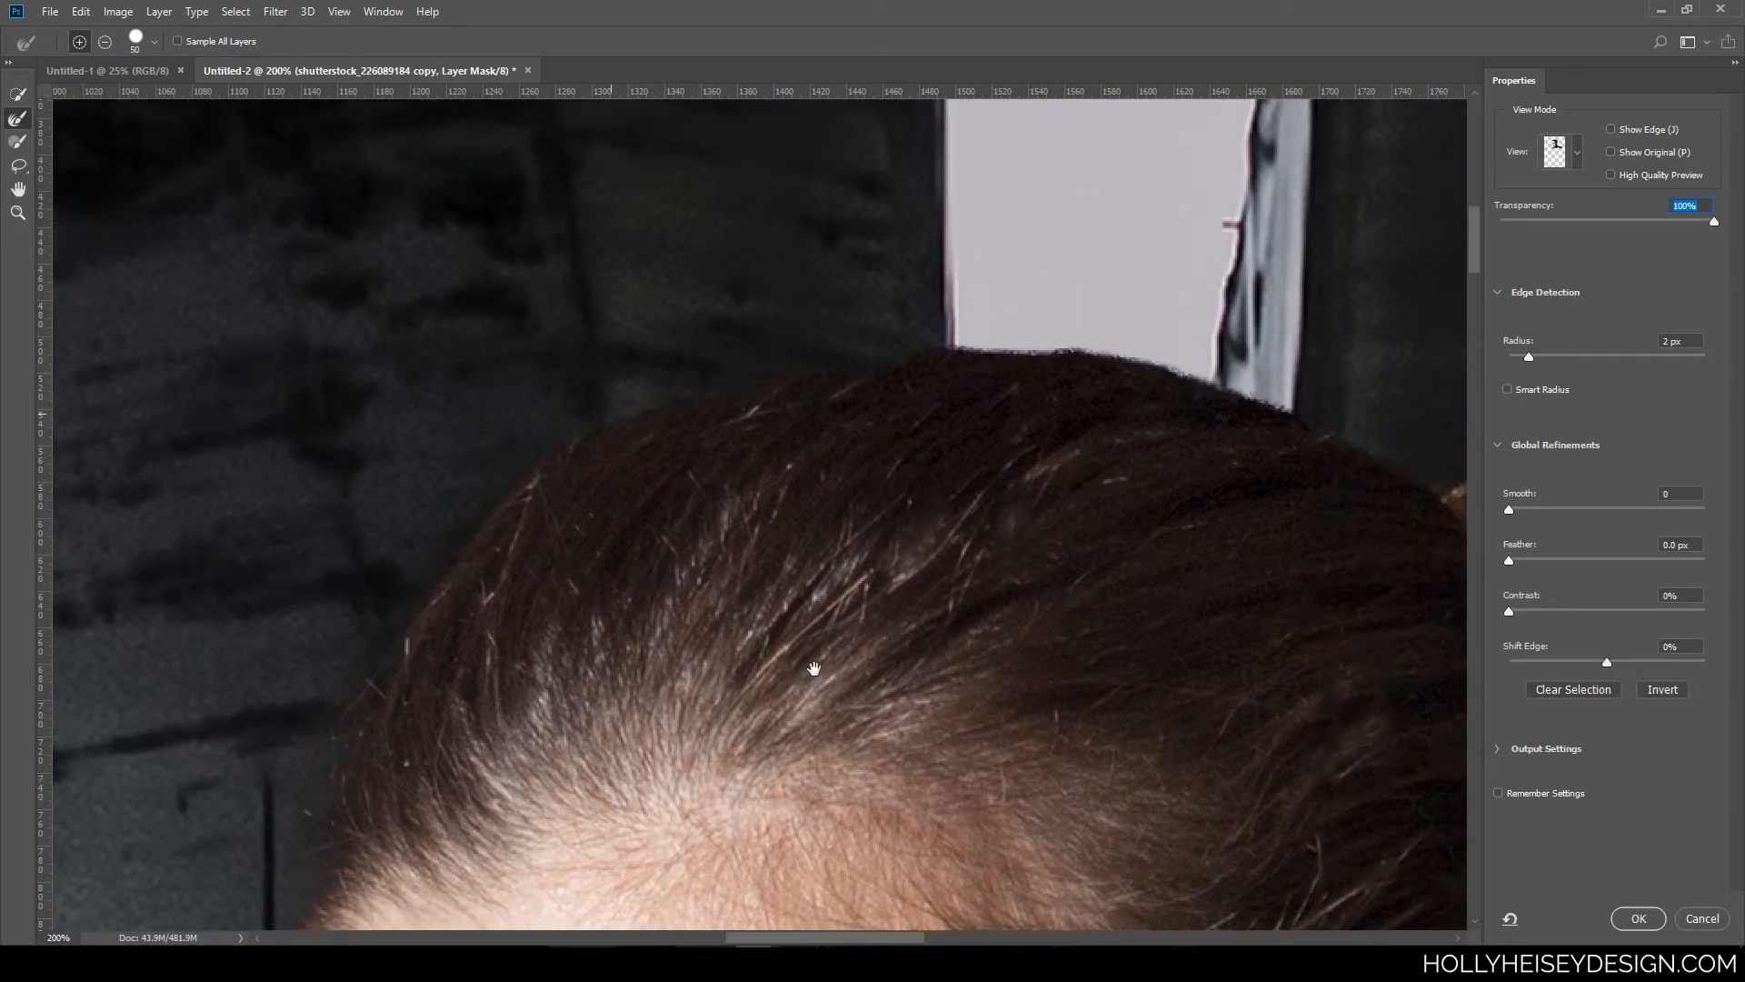
key("bracketleft")
key("bracketleft")
key("bracketleft")
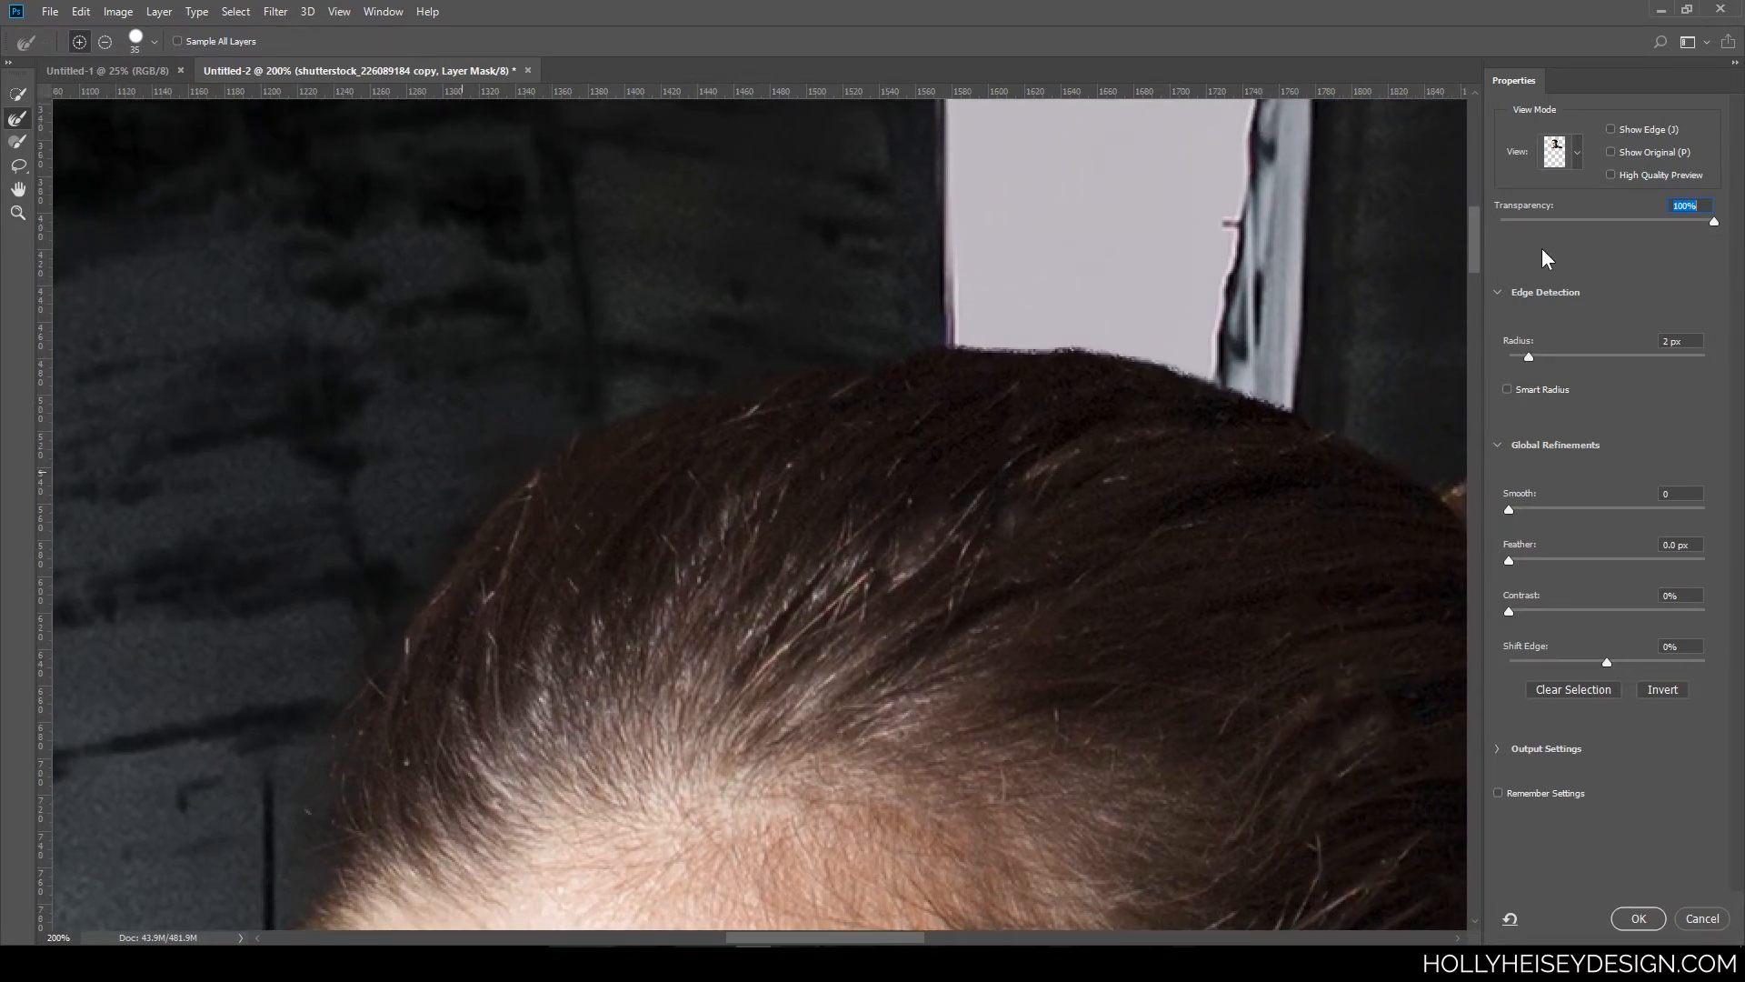
left_click(1579, 221)
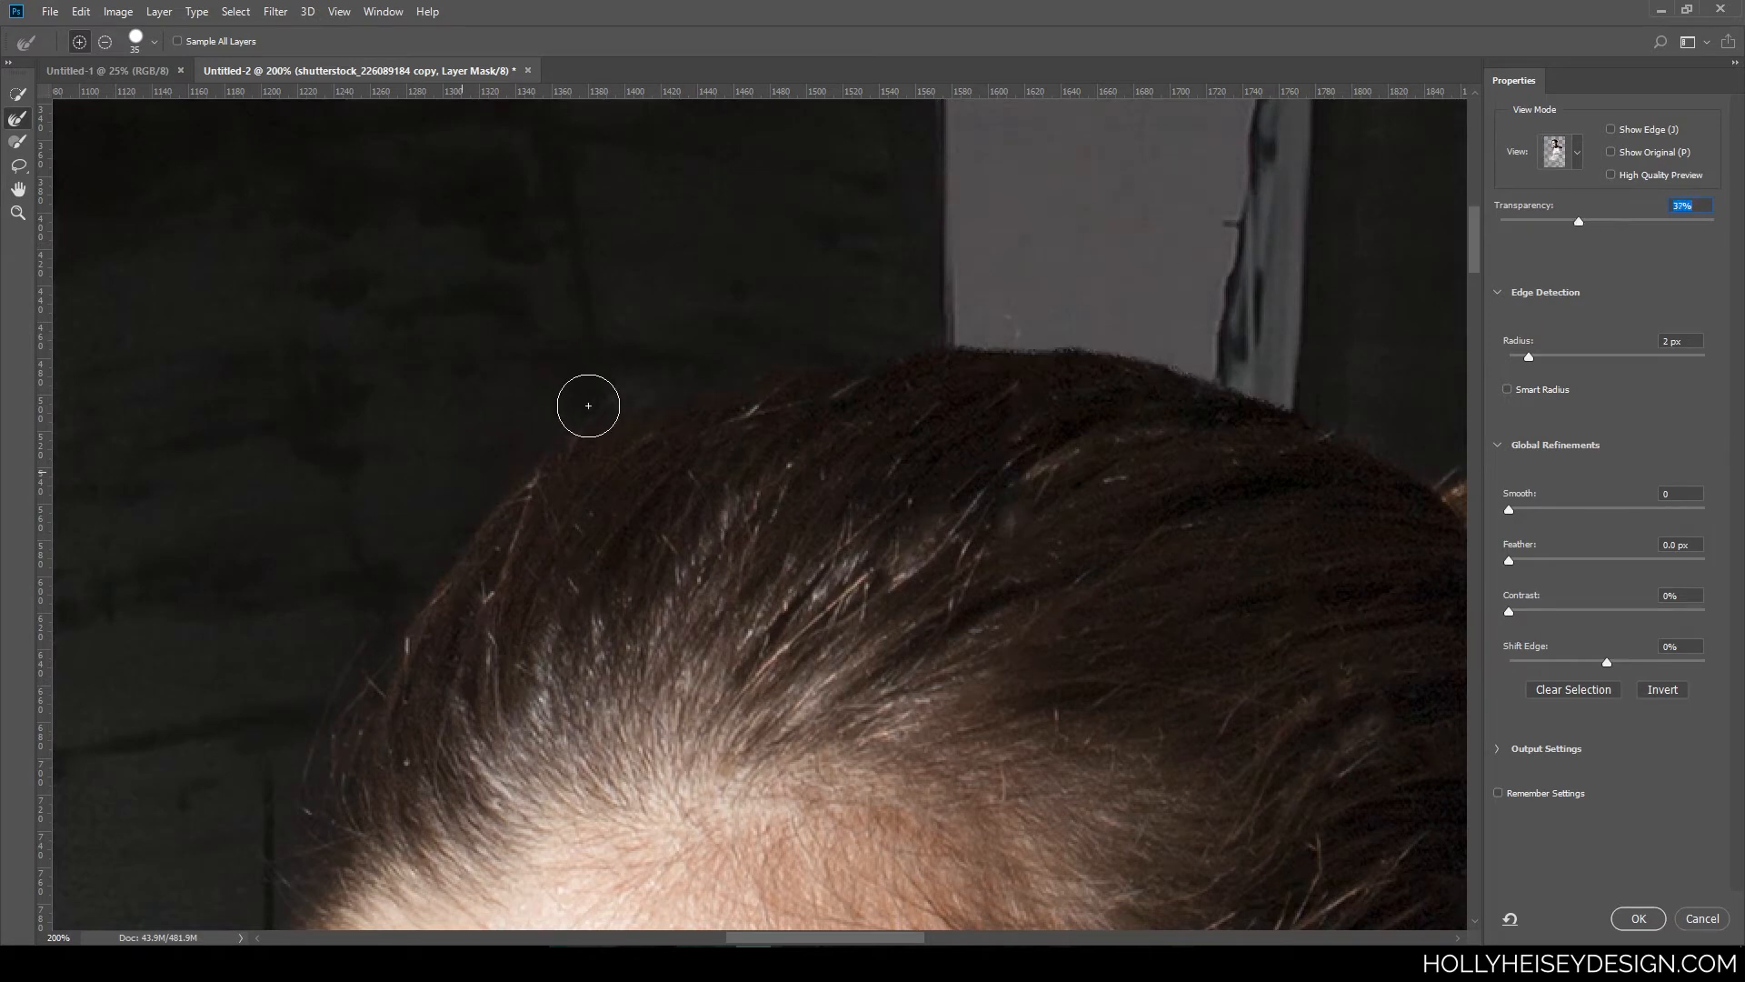
mouse_move(1137, 569)
left_mouse_down()
mouse_move(955, 605)
mouse_move(799, 682)
left_mouse_up()
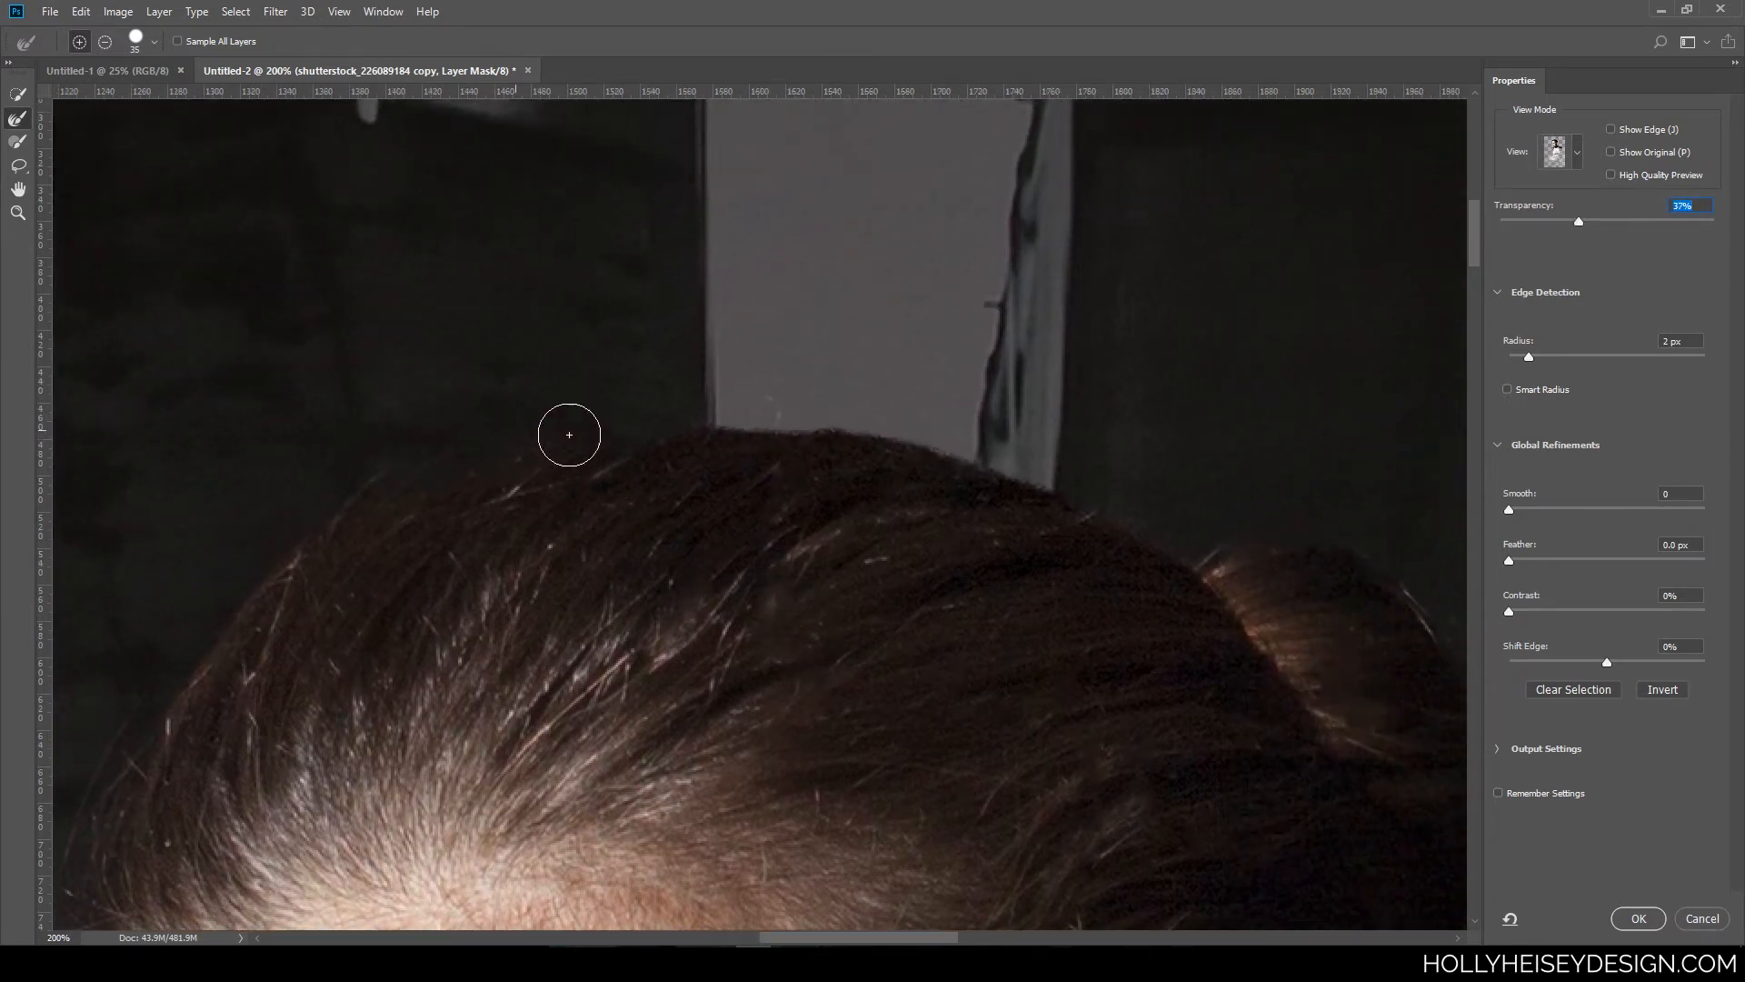
left_click_drag(738, 423, 789, 419)
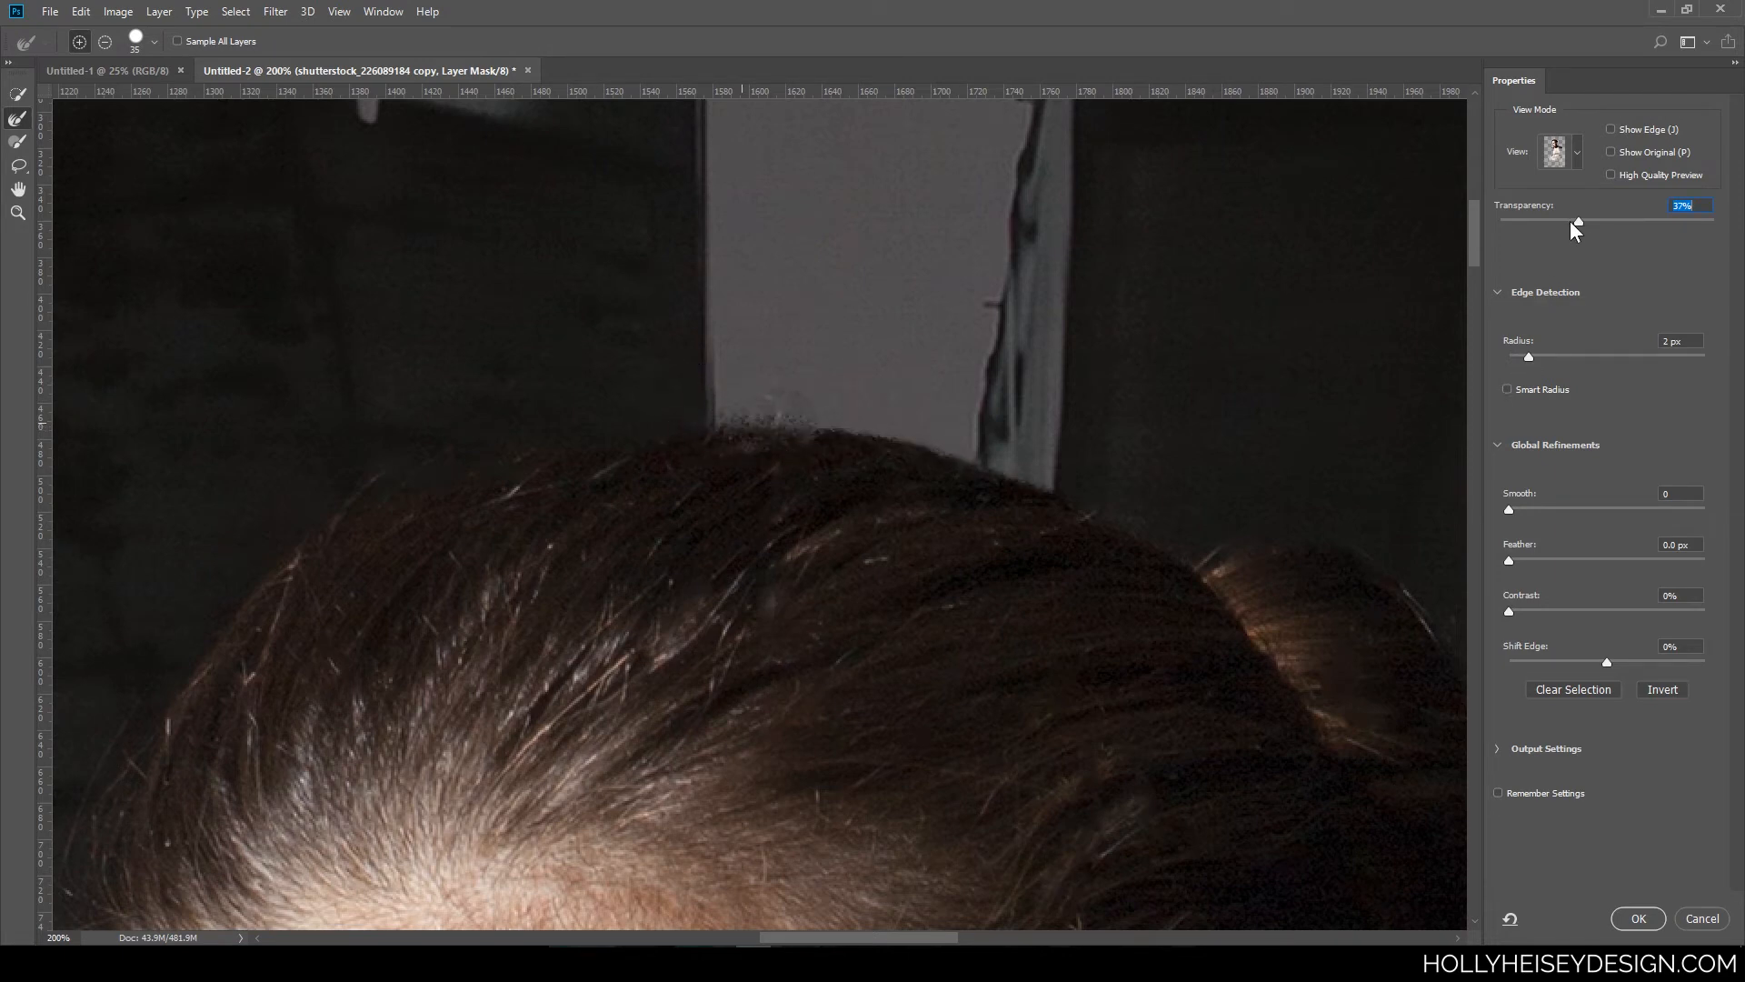
- Refine the hair edge from the crown toward the bun at 0% transparency and check it at 90%
left_click_drag(1570, 221, 1496, 227)
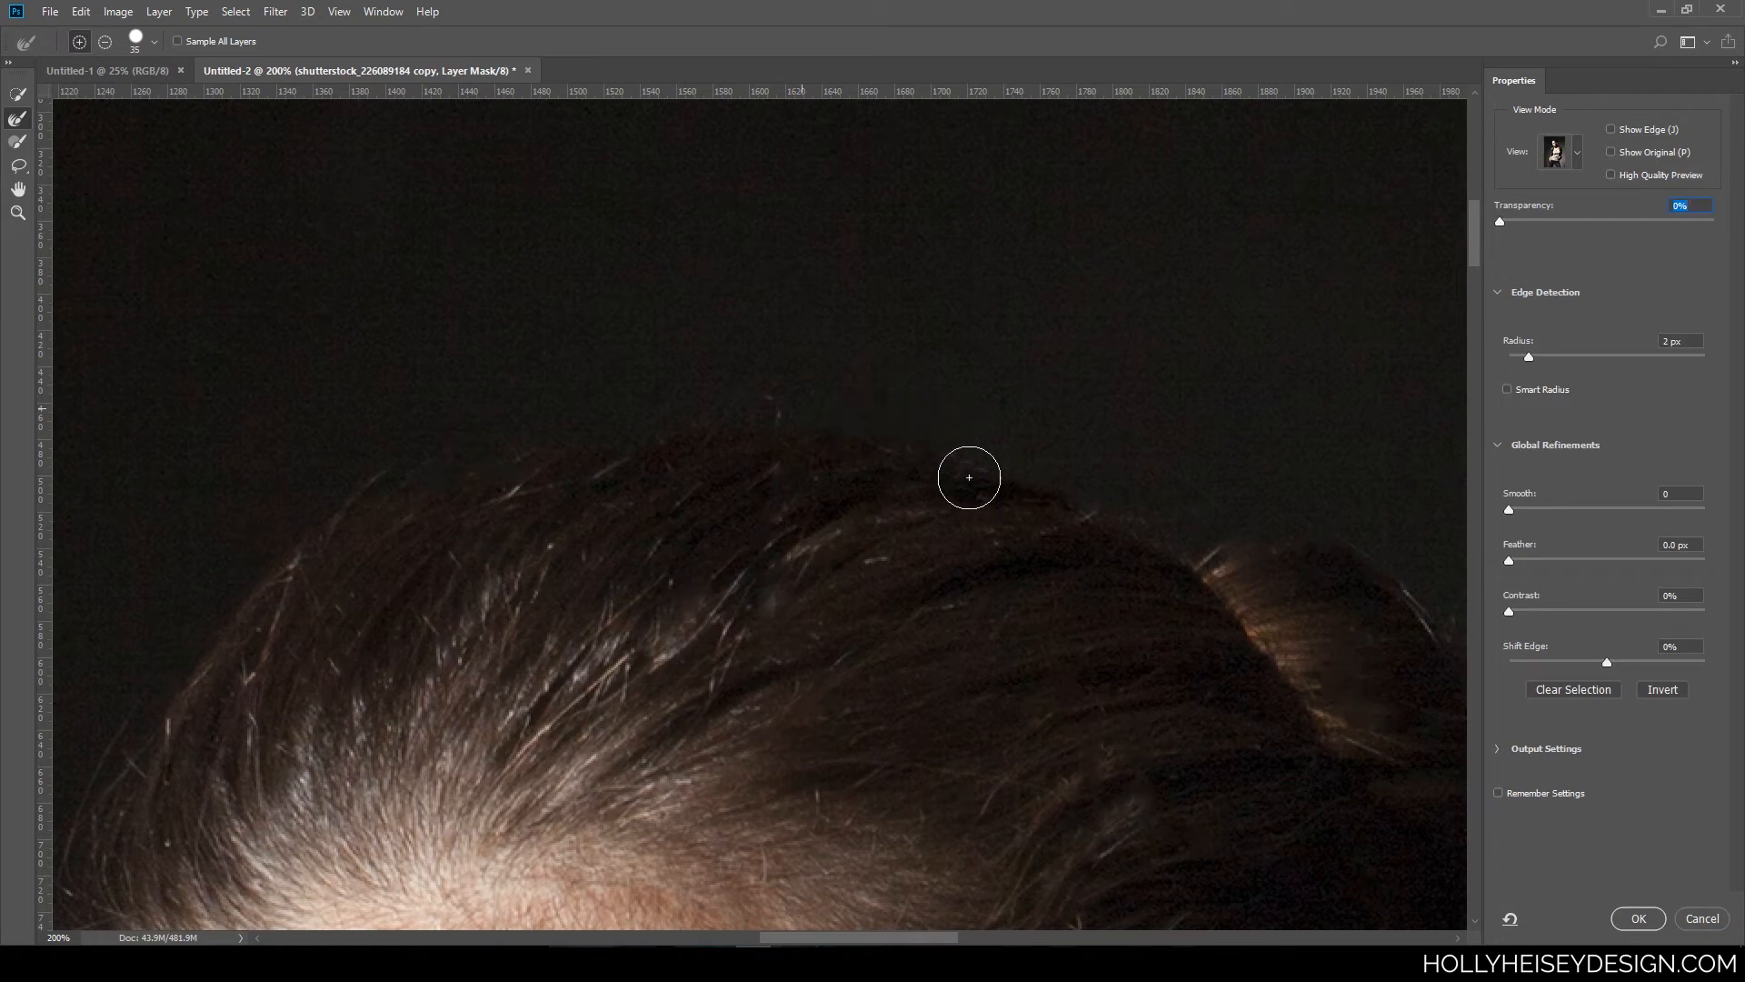
left_click_drag(1184, 752, 802, 629)
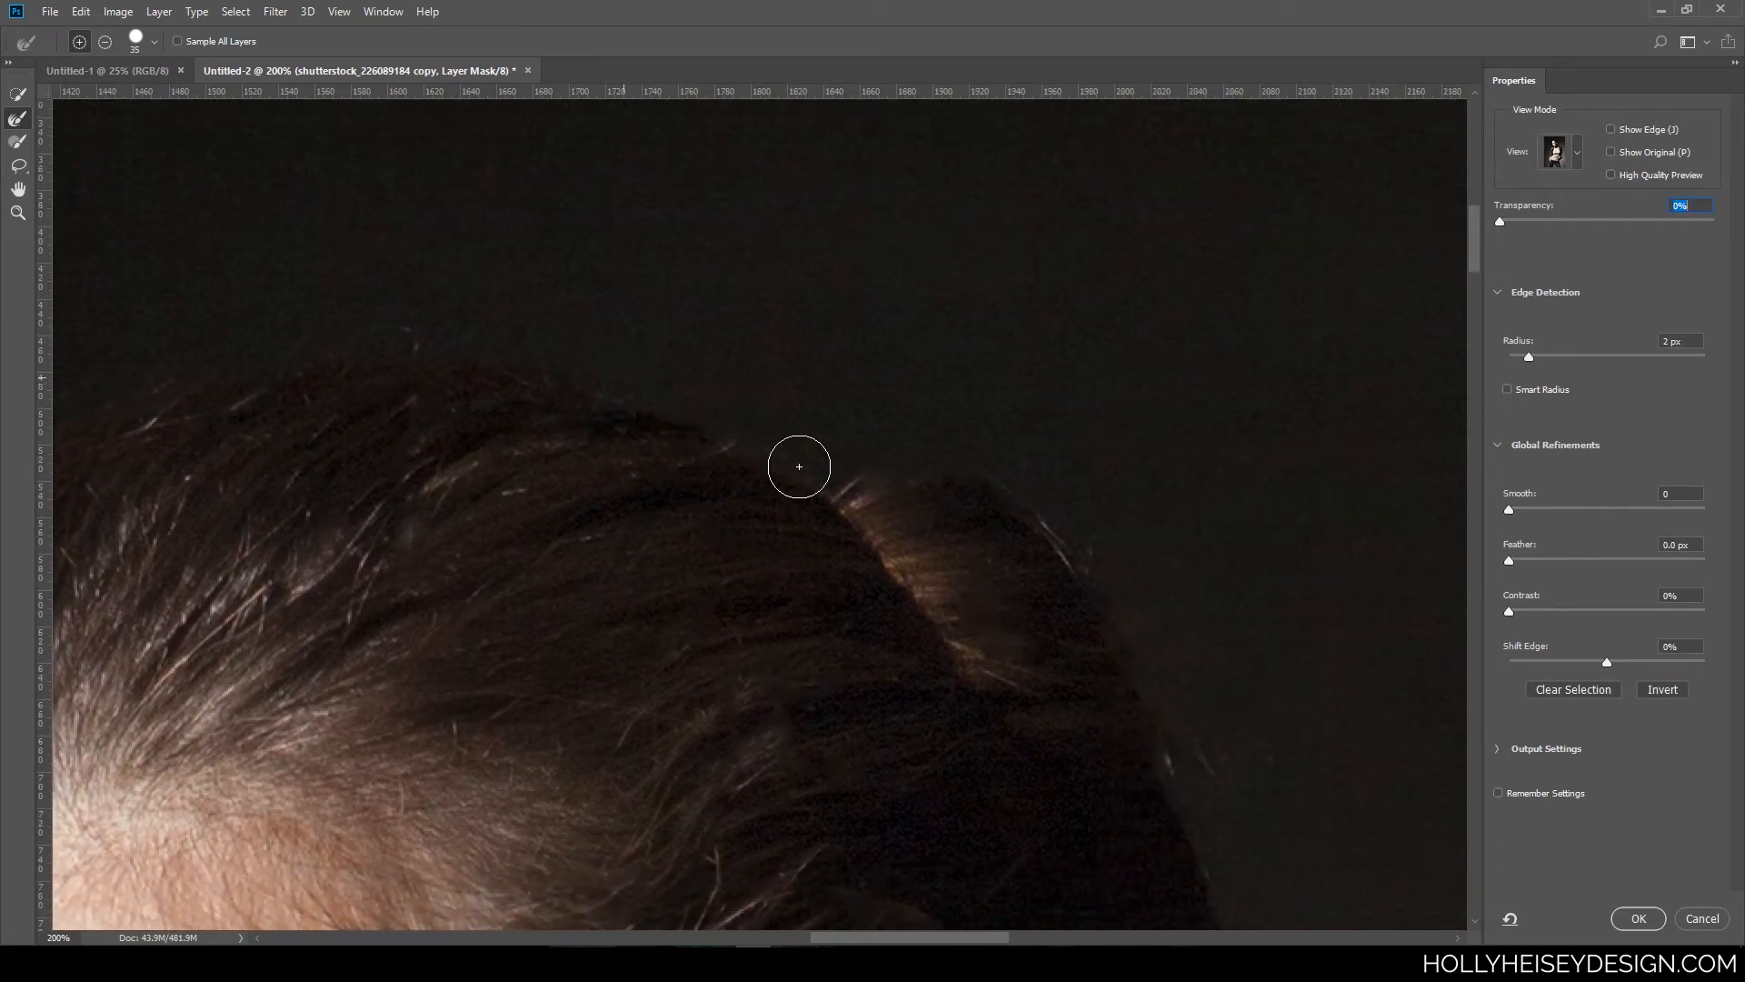
left_click_drag(1536, 221, 1694, 225)
key("space")
left_click_drag(726, 567, 1079, 558)
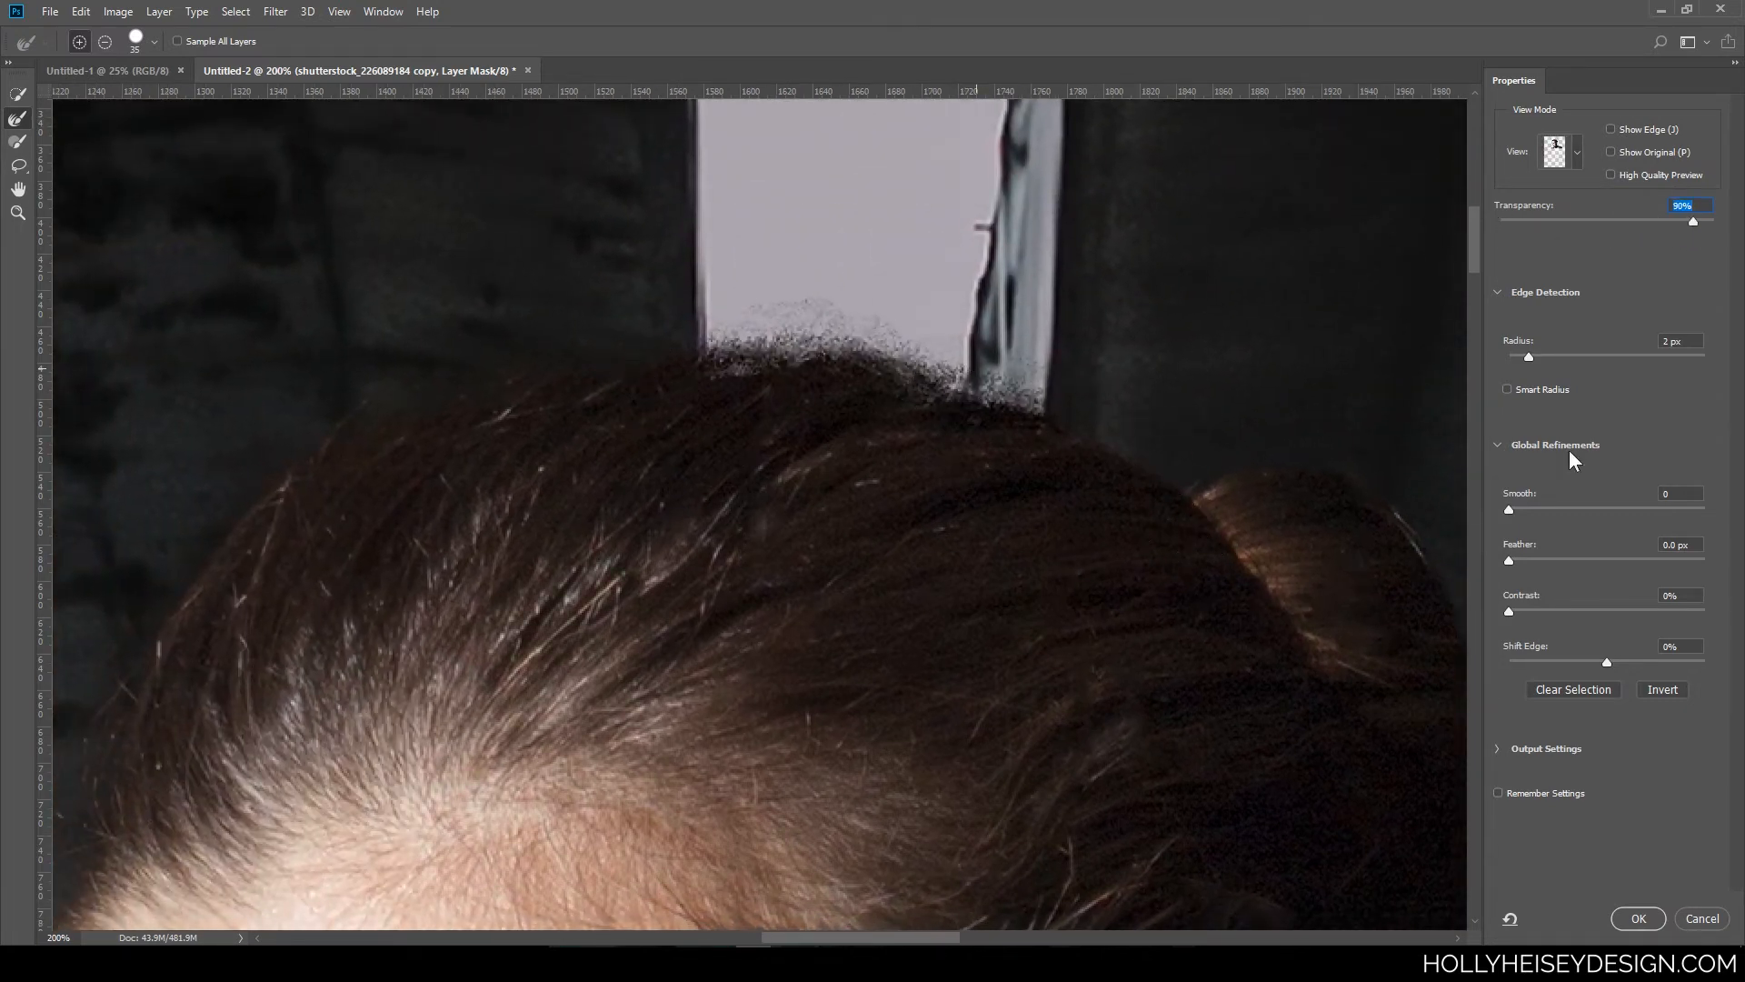
- Lower the preview transparency and refine the outer edge of the hair bun with a 9 px Refine Edge brush
left_click_drag(1693, 222, 1545, 240)
key("space")
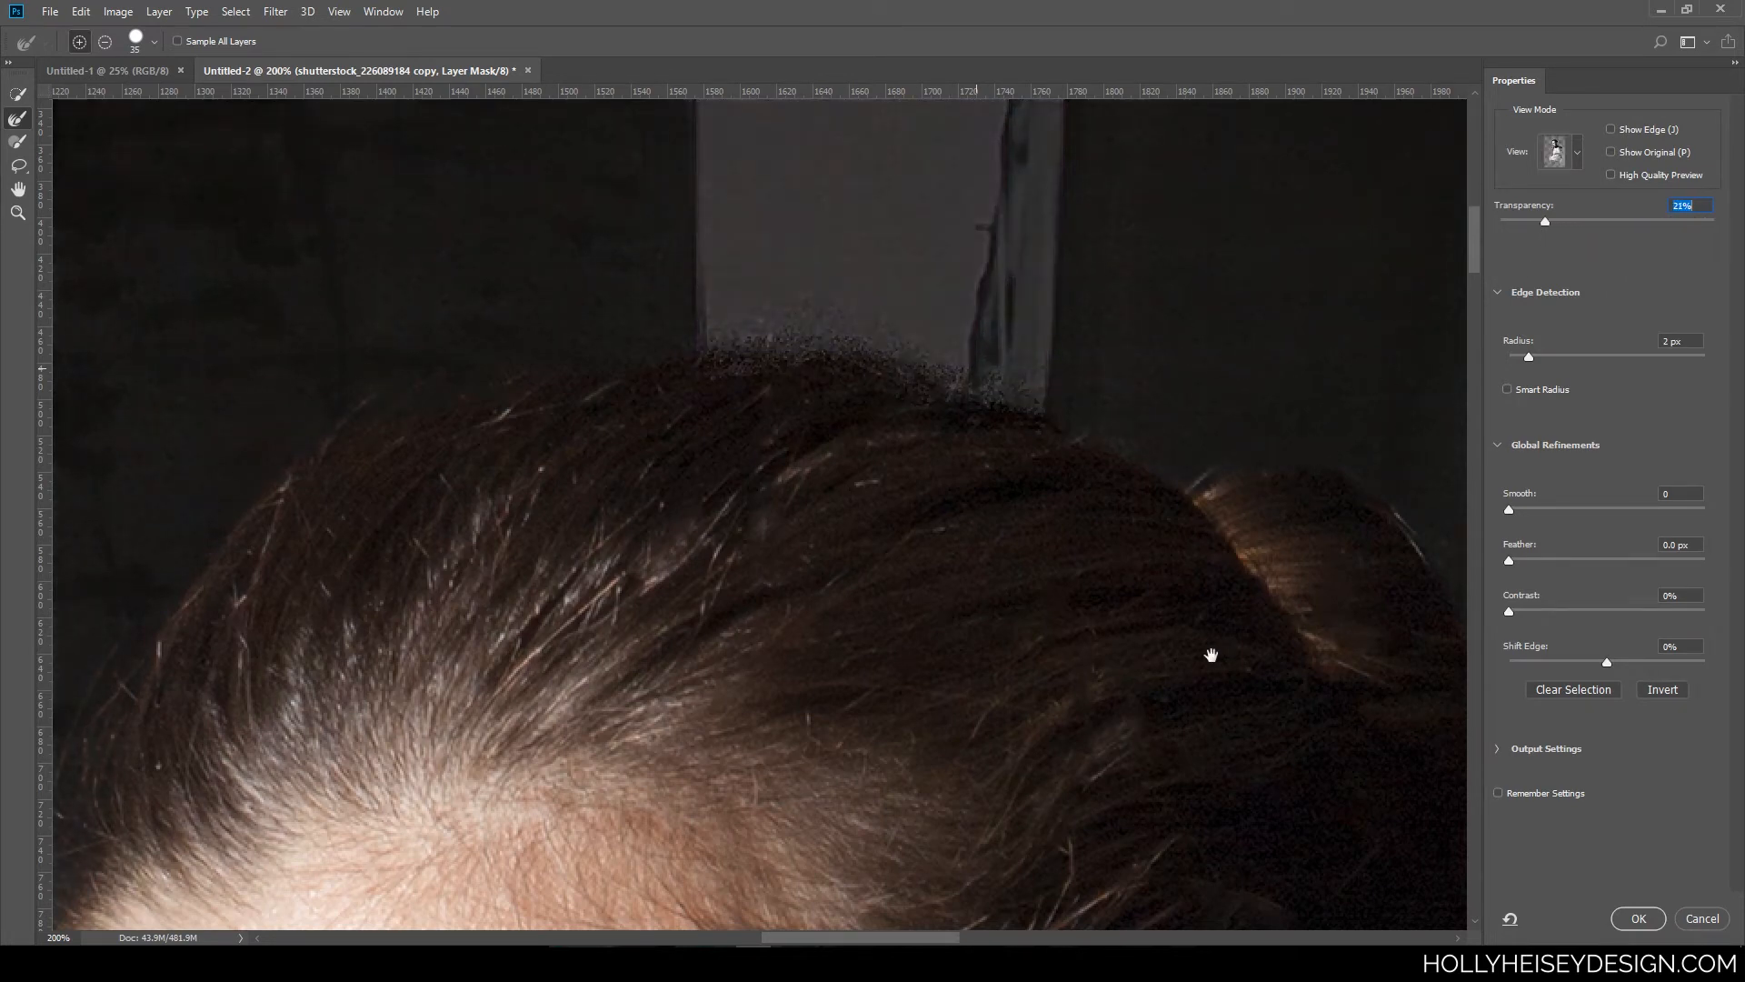
left_click_drag(1212, 654, 794, 651)
key("bracketleft")
key("bracketleft")
key("bracketleft")
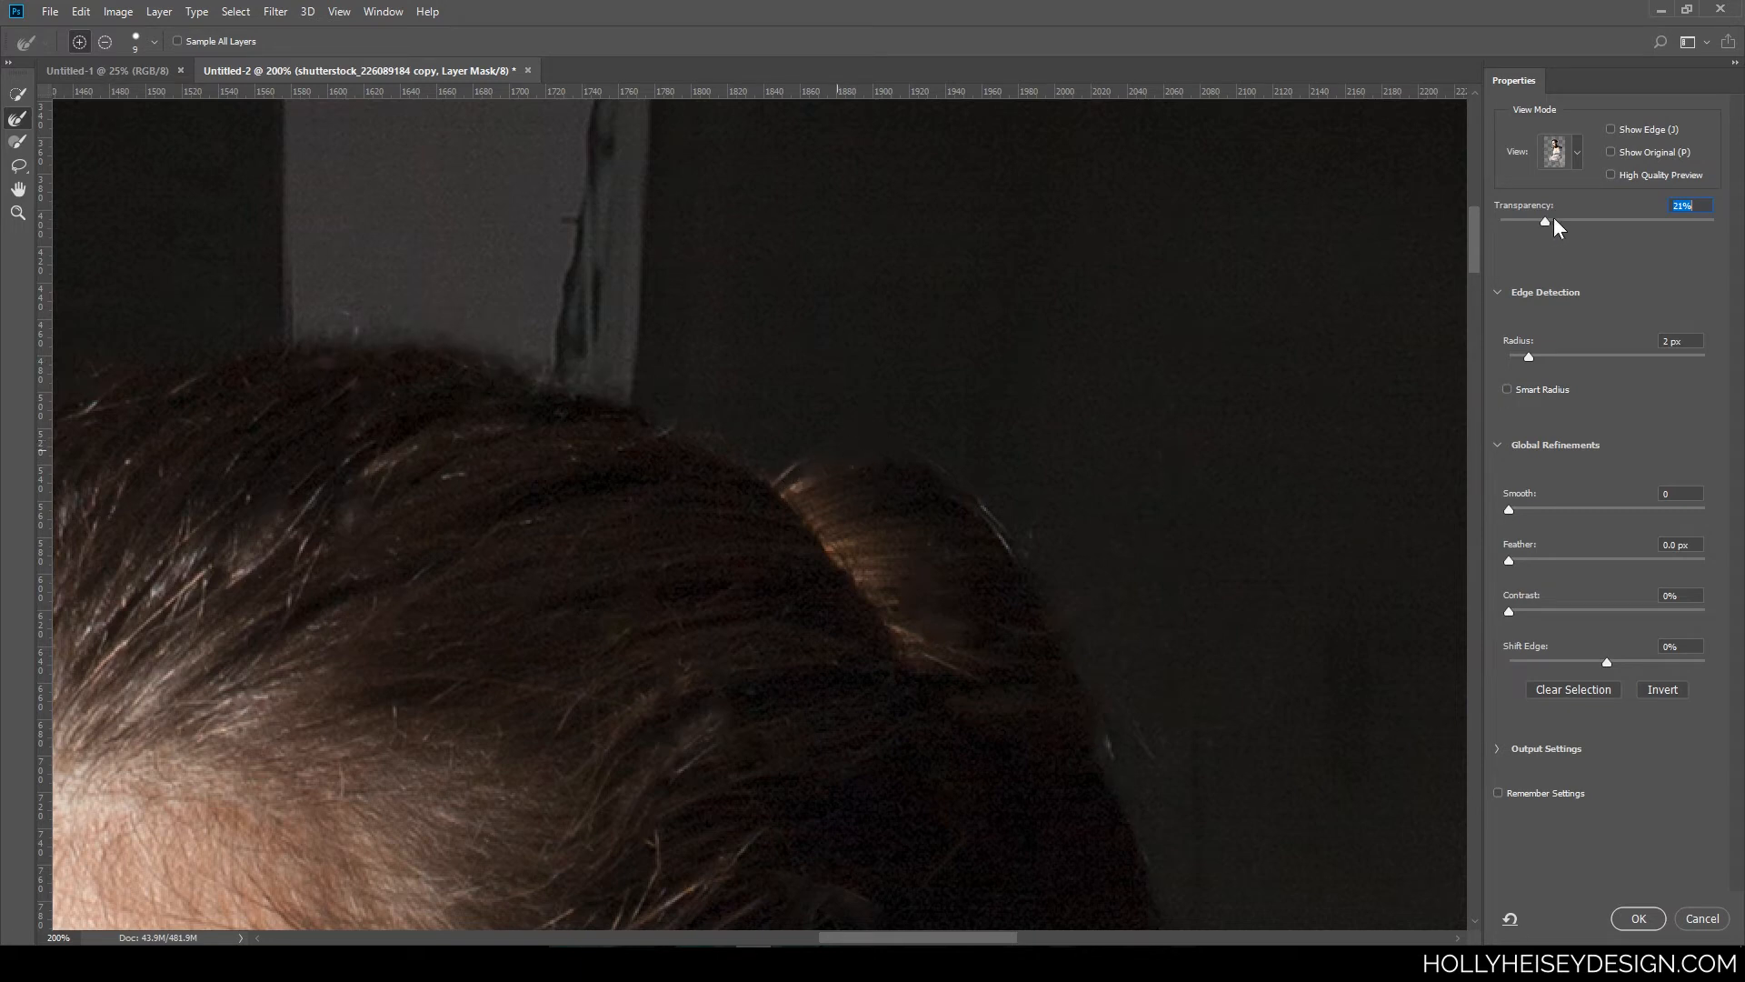
left_click_drag(1552, 220, 1516, 222)
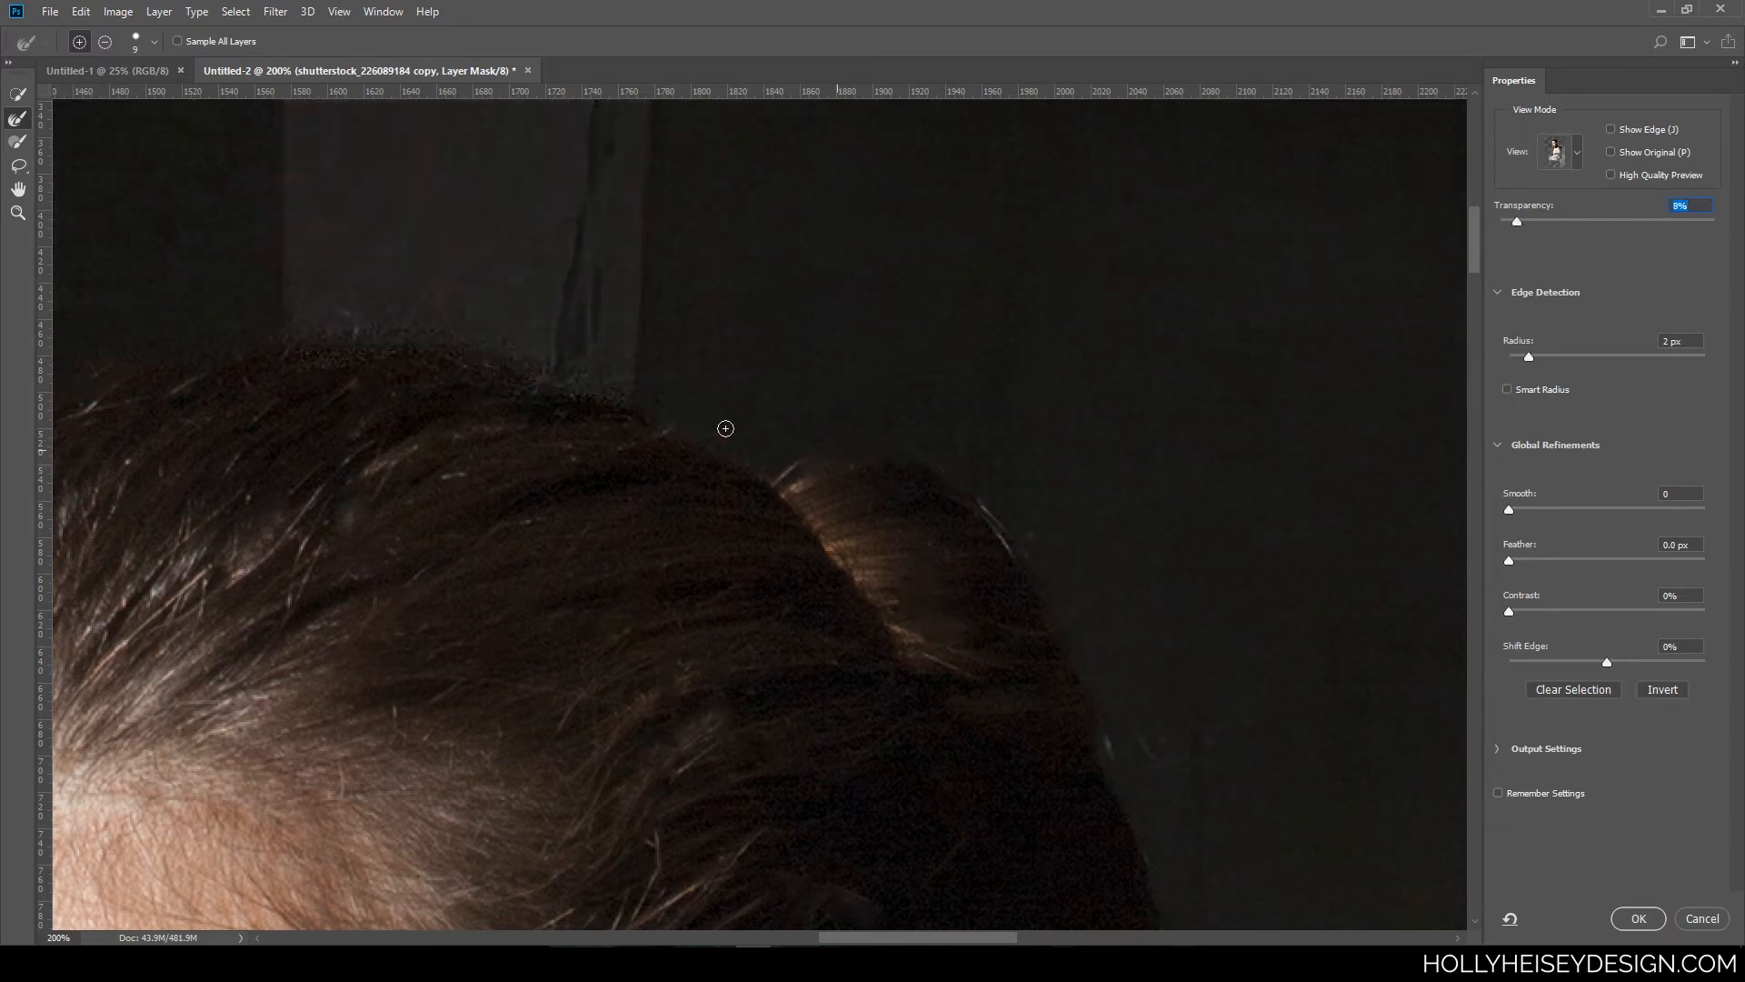
mouse_move(1119, 659)
left_mouse_down()
mouse_move(931, 557)
mouse_move(725, 483)
mouse_move(654, 477)
left_mouse_up()
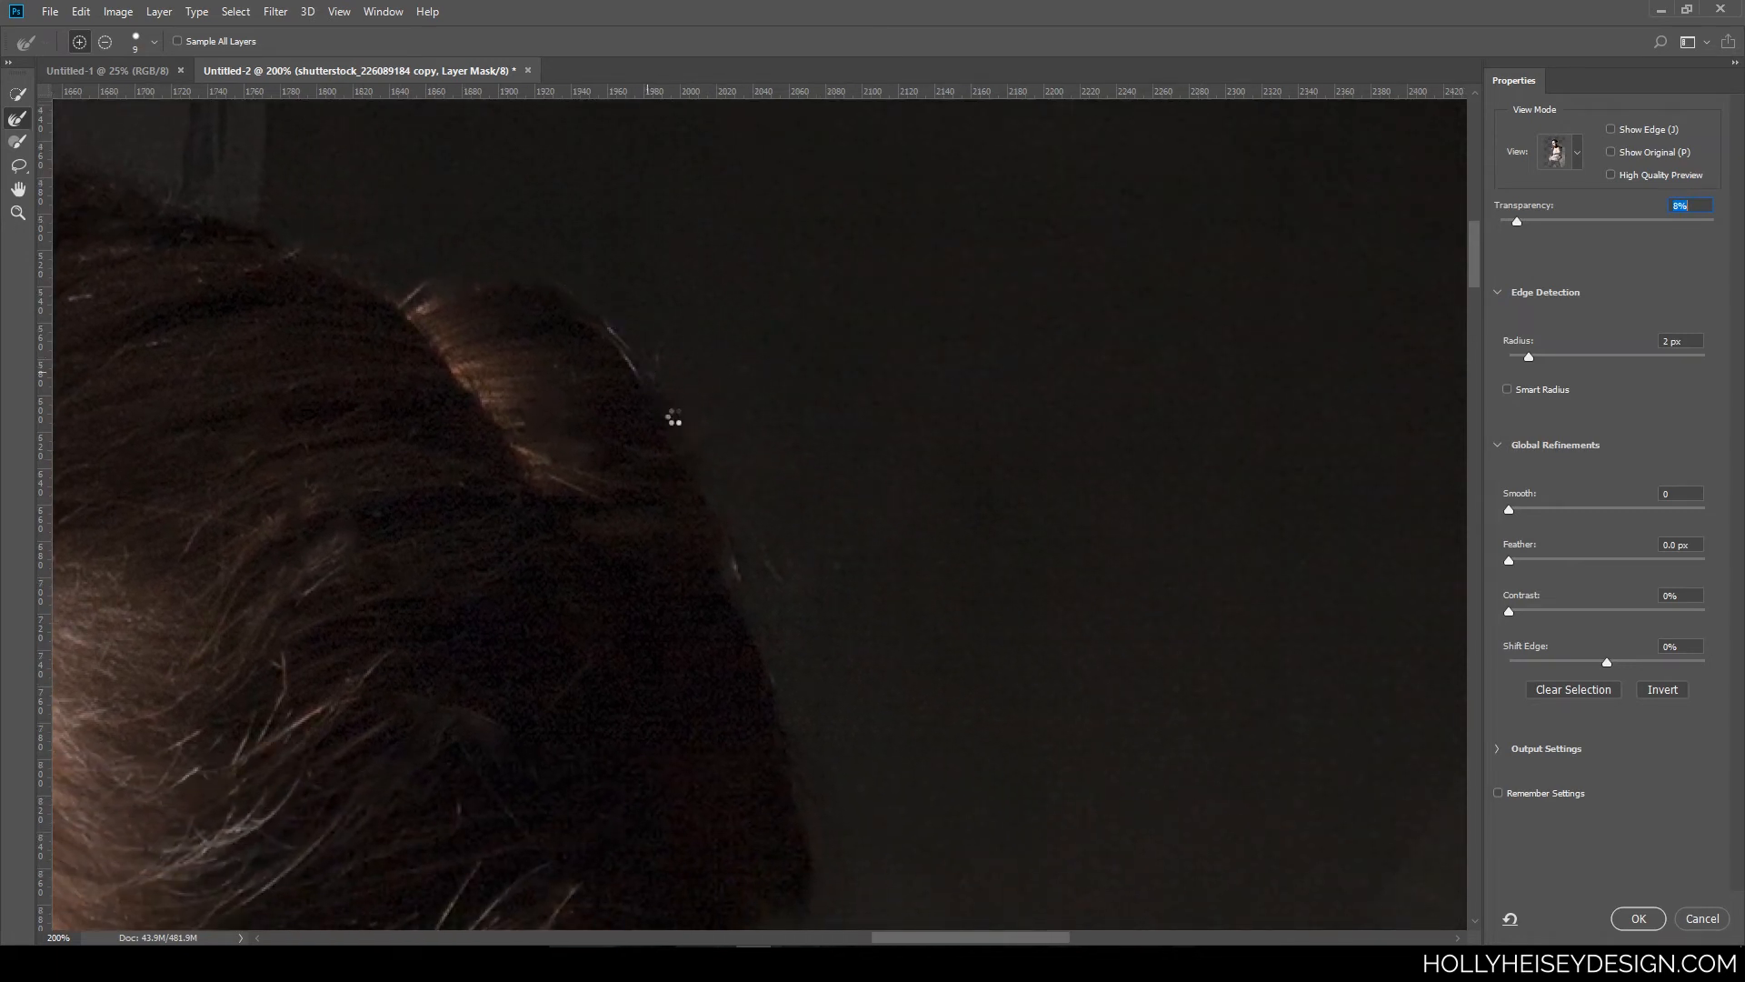
- Check the hair bun and back-of-head edge at 52% preview transparency
left_click_drag(1546, 219, 1508, 222)
left_click_drag(1556, 221, 1611, 225)
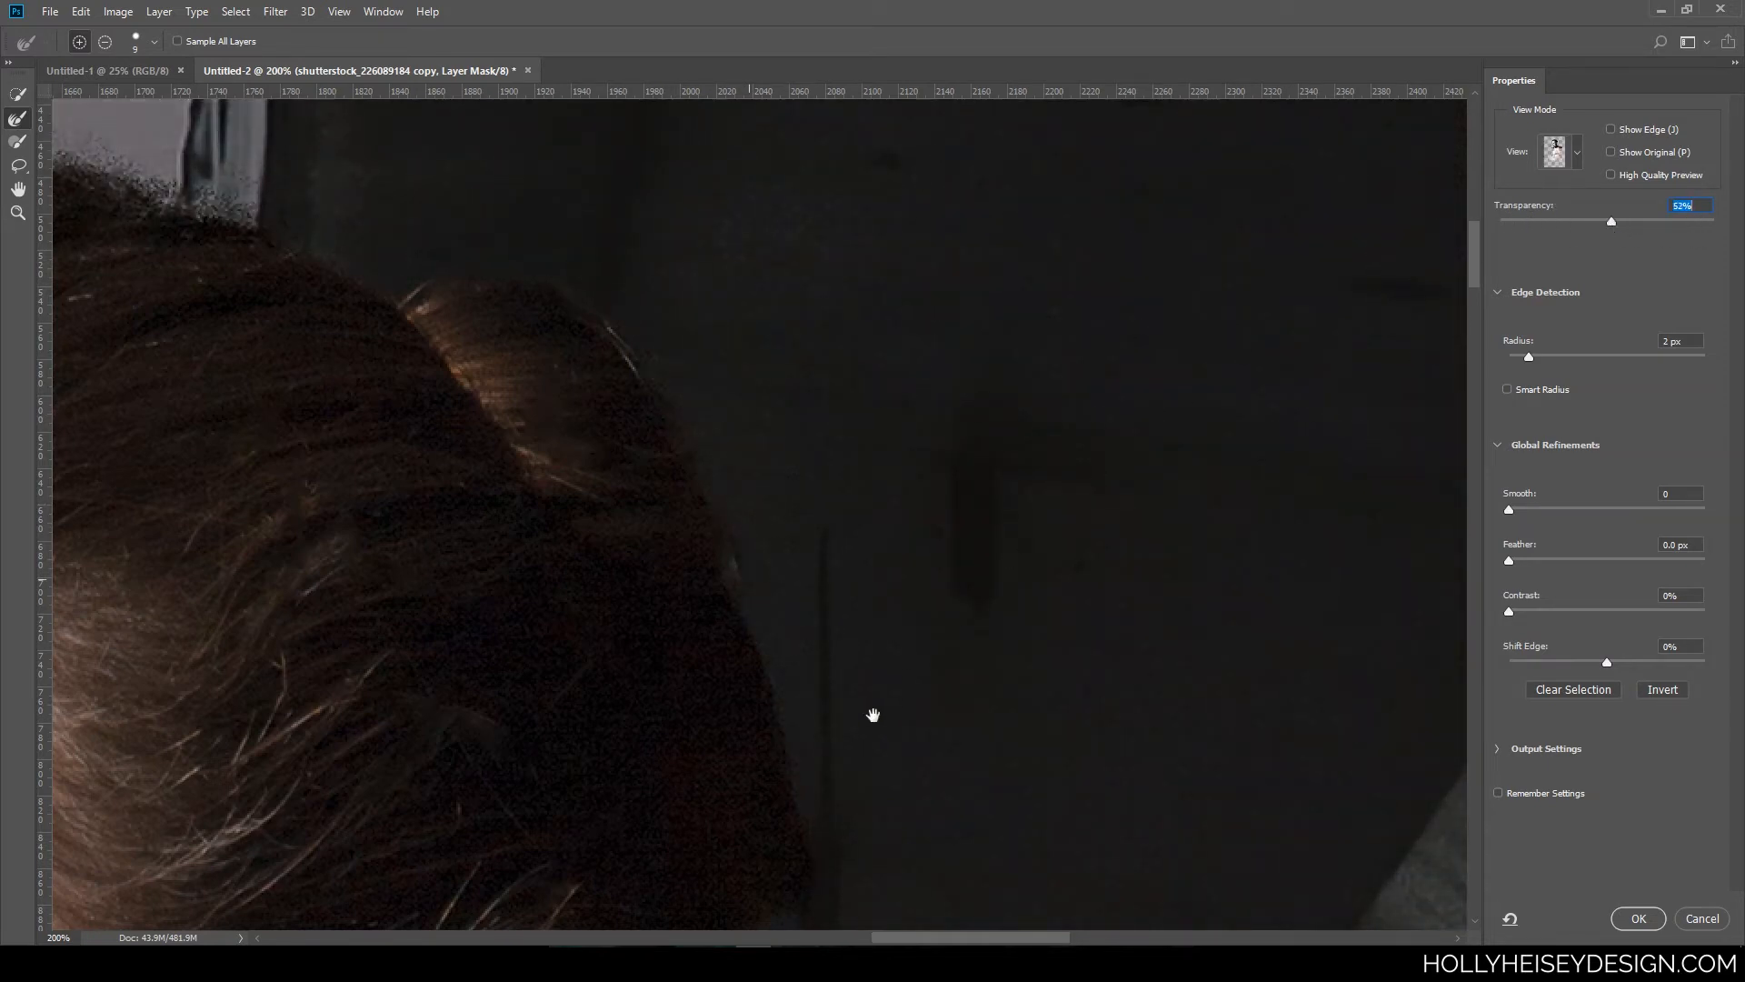
left_click_drag(872, 715, 826, 394)
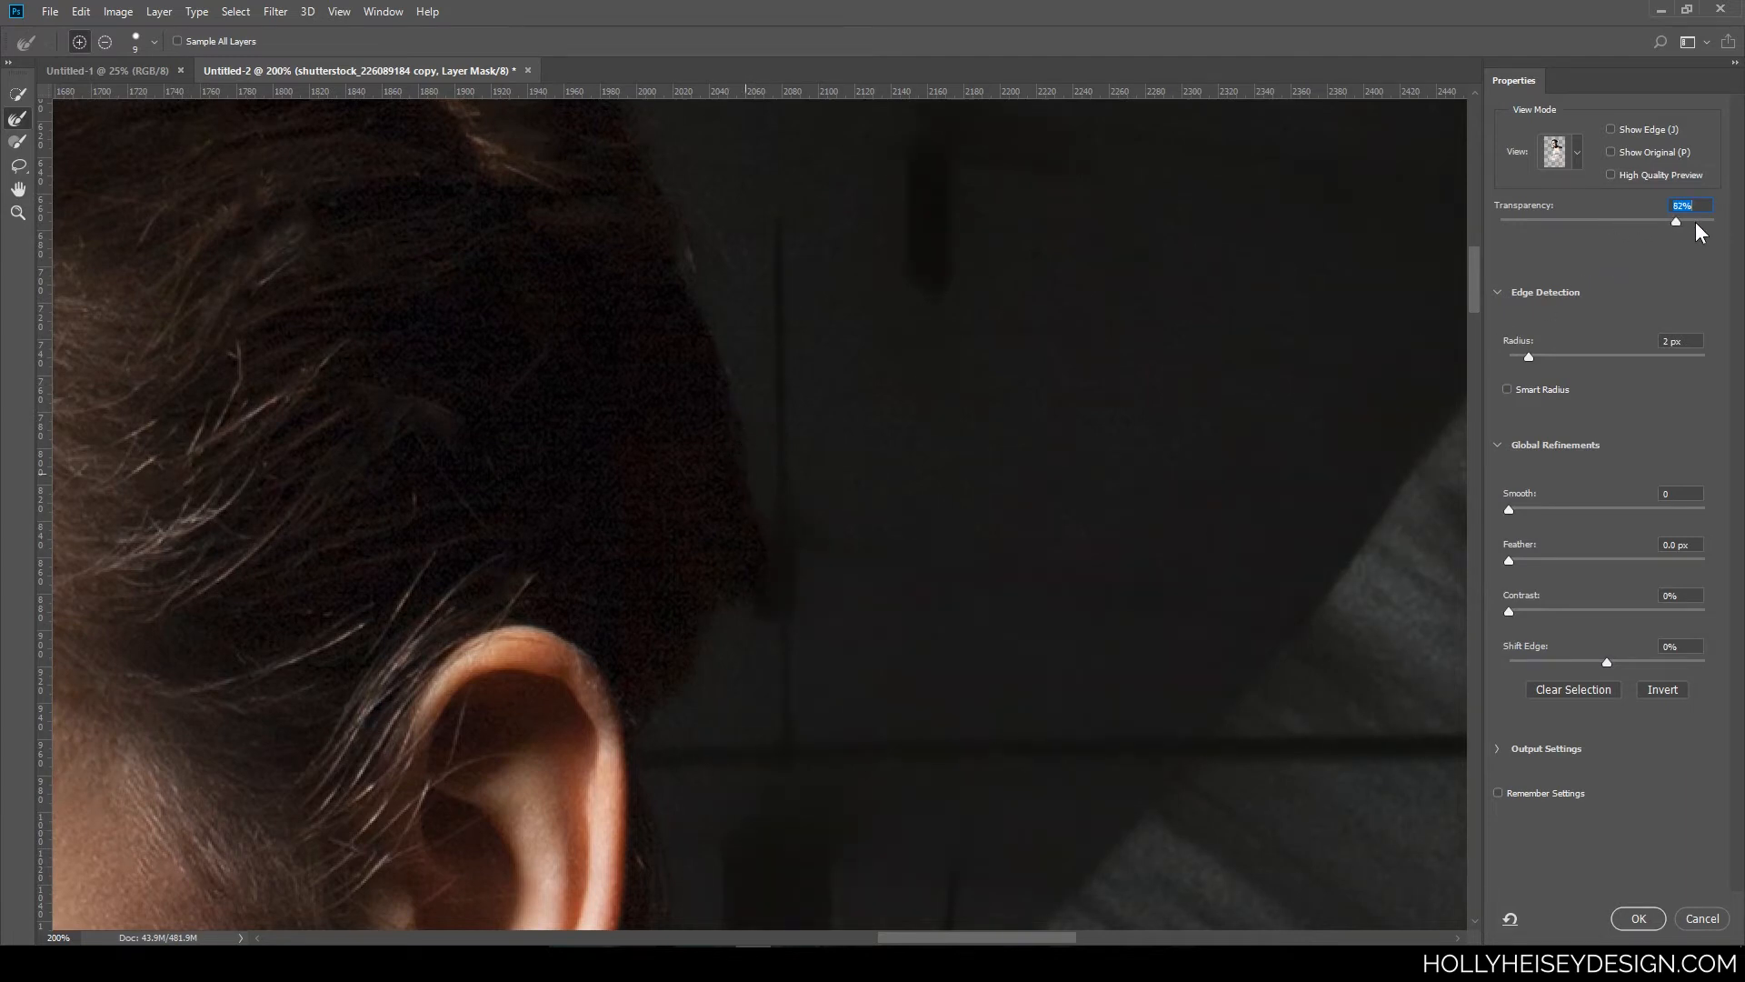
- Refine the hair edge at the back of the head above the ear with a 28 px brush at 14% preview transparency
left_click_drag(1696, 223, 1526, 227)
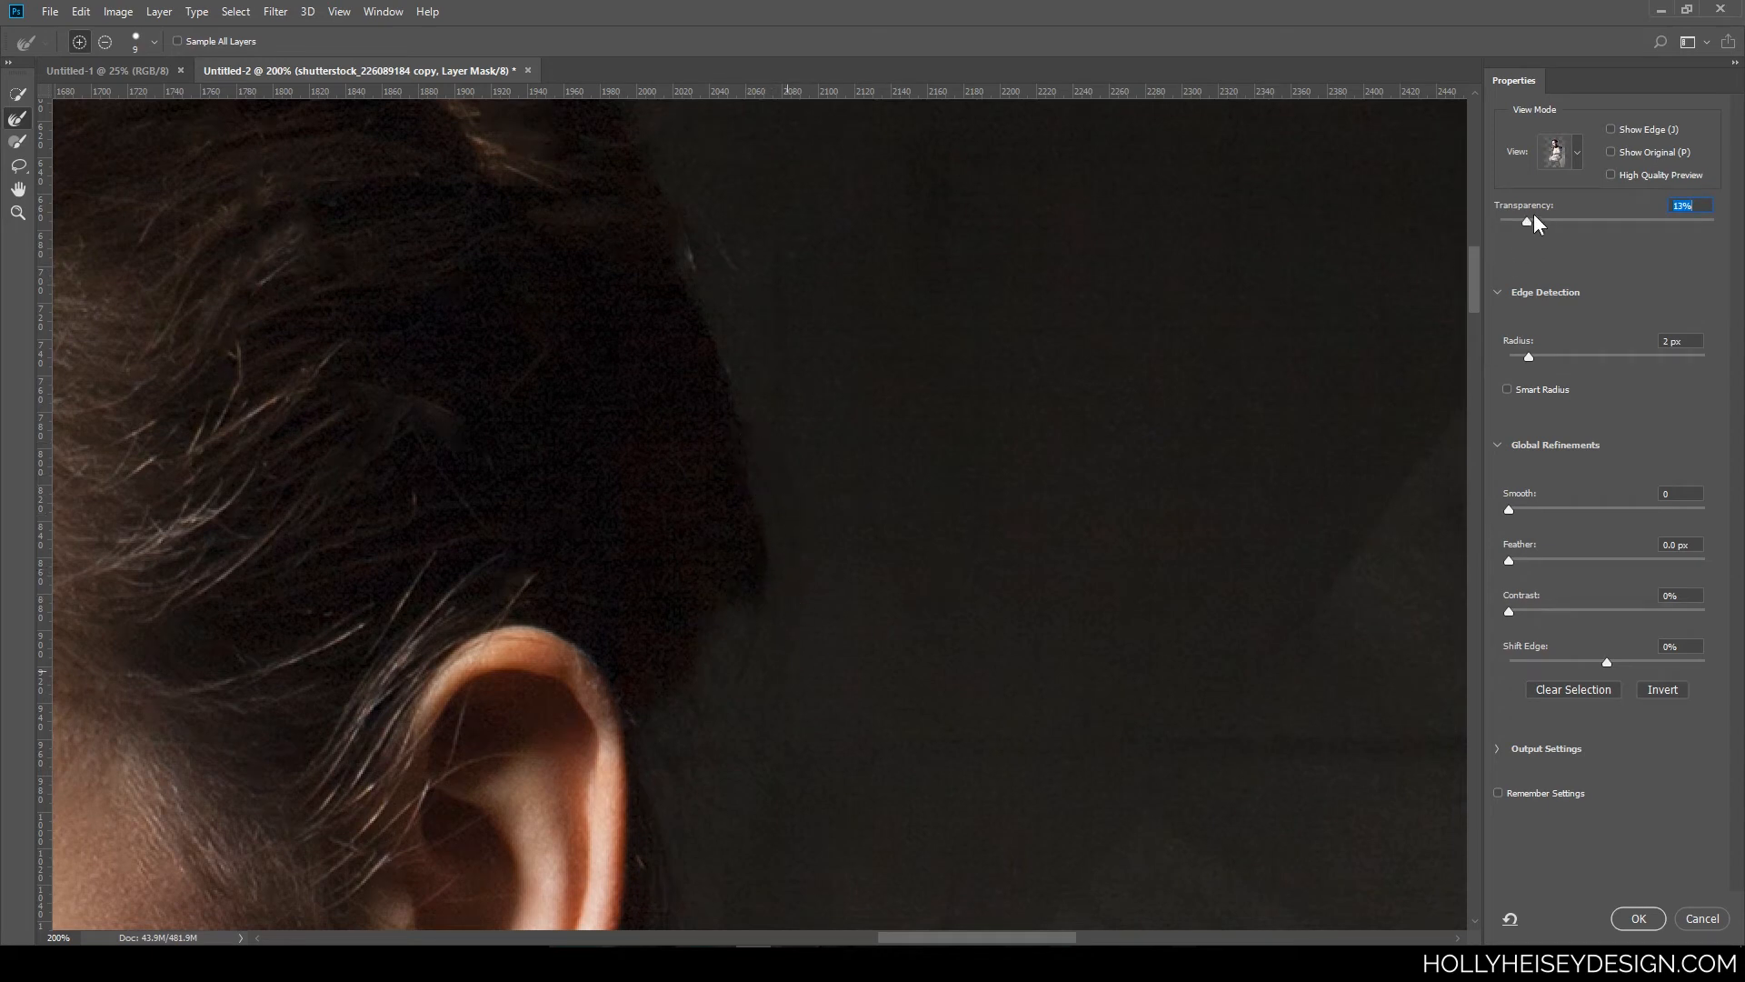
mouse_move(1534, 220)
left_mouse_down()
mouse_move(1738, 234)
mouse_move(1540, 243)
left_mouse_up()
left_click(153, 41)
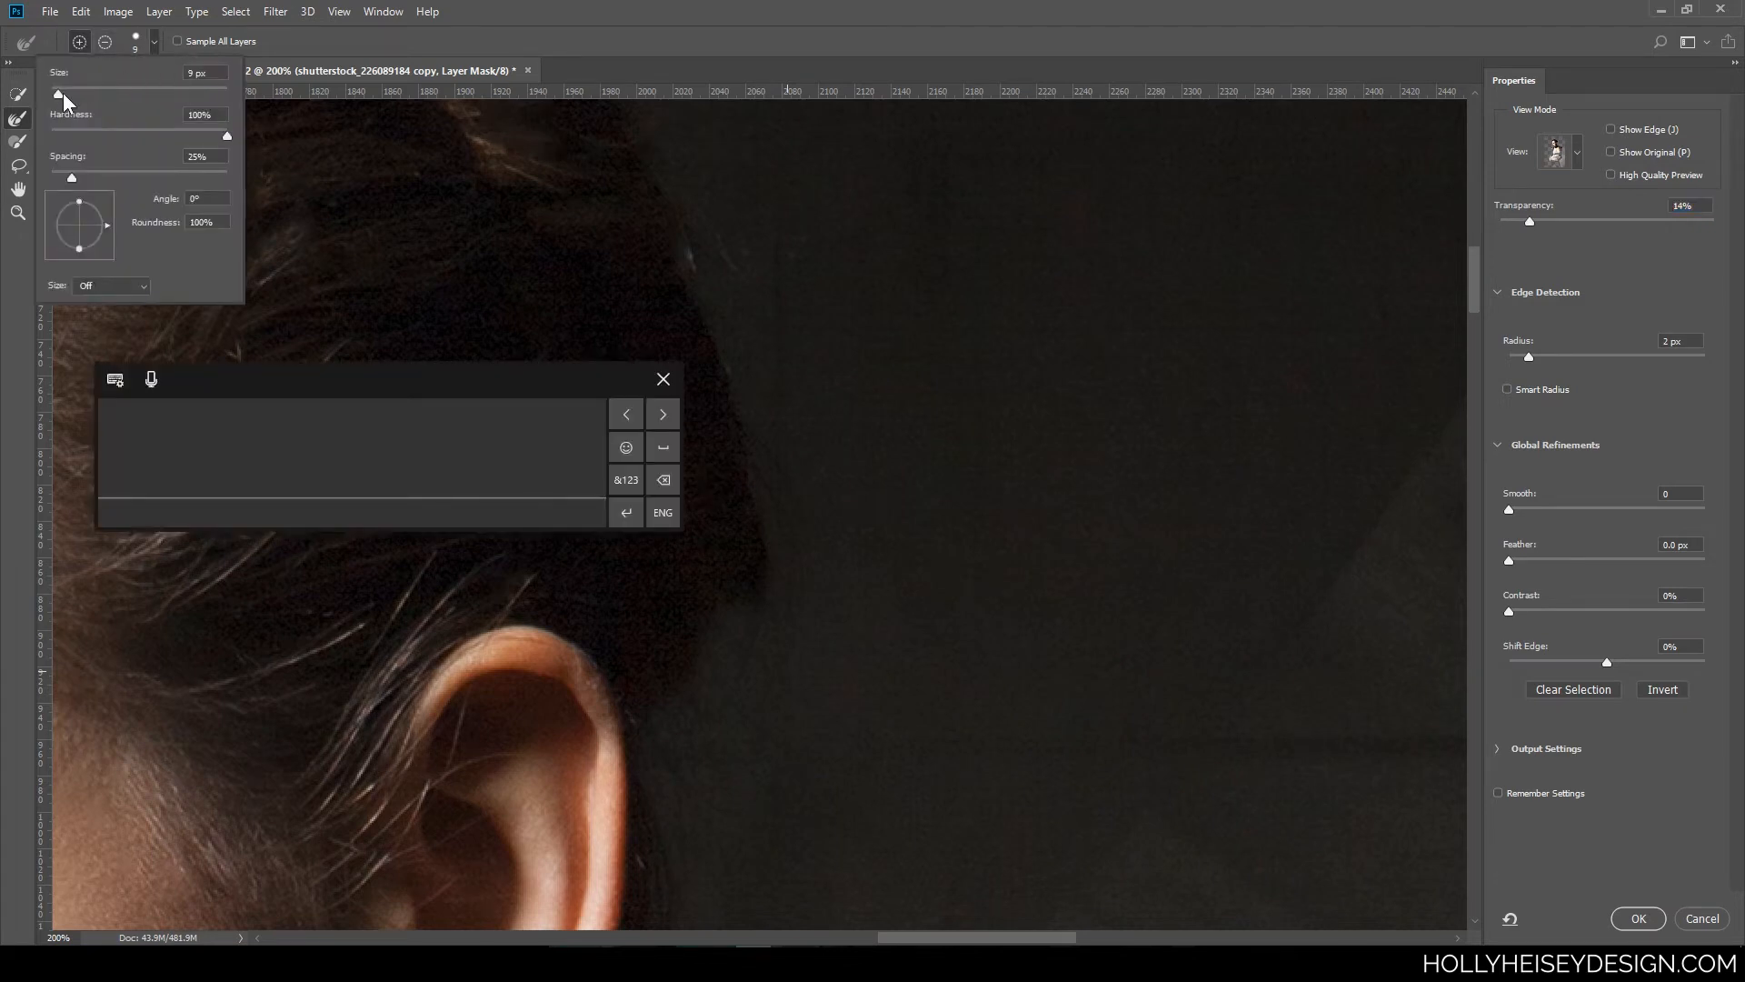
left_click_drag(63, 95, 72, 94)
left_click(1015, 40)
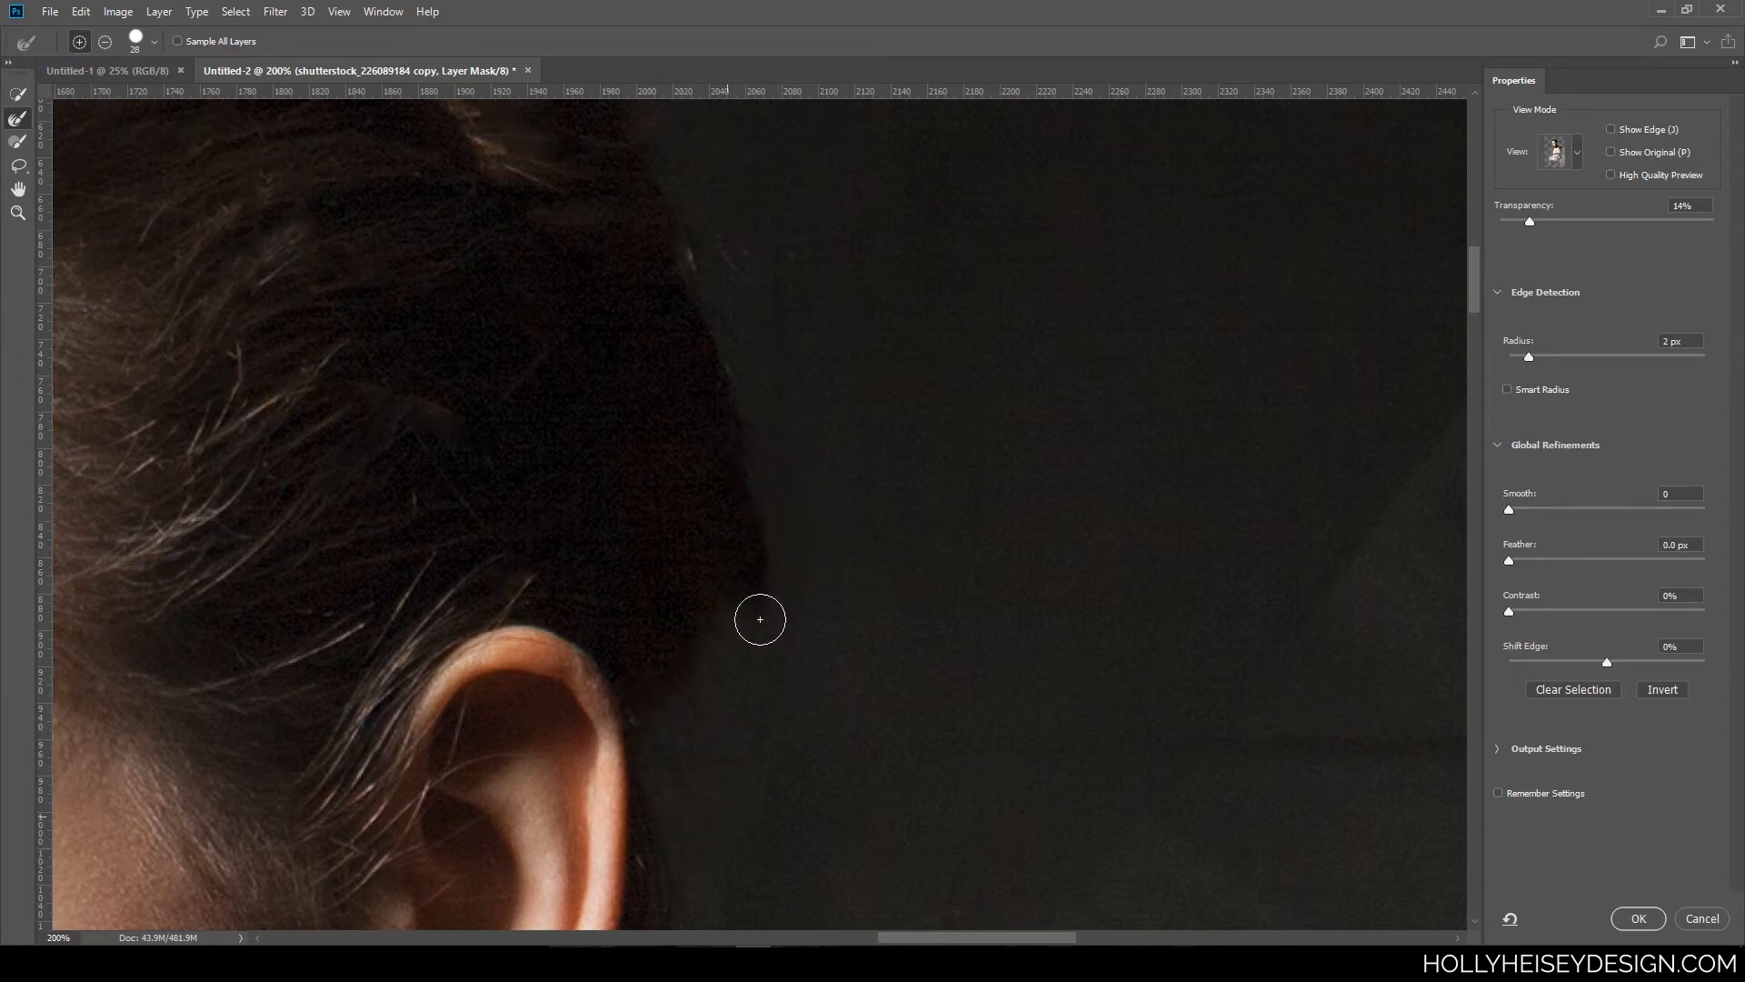
- Refine the hair edge behind the ear and at the nape at 16% transparency, set it to 0%, and apply the refined mask
left_click_drag(1535, 221, 1614, 221)
left_click_drag(855, 727, 896, 319)
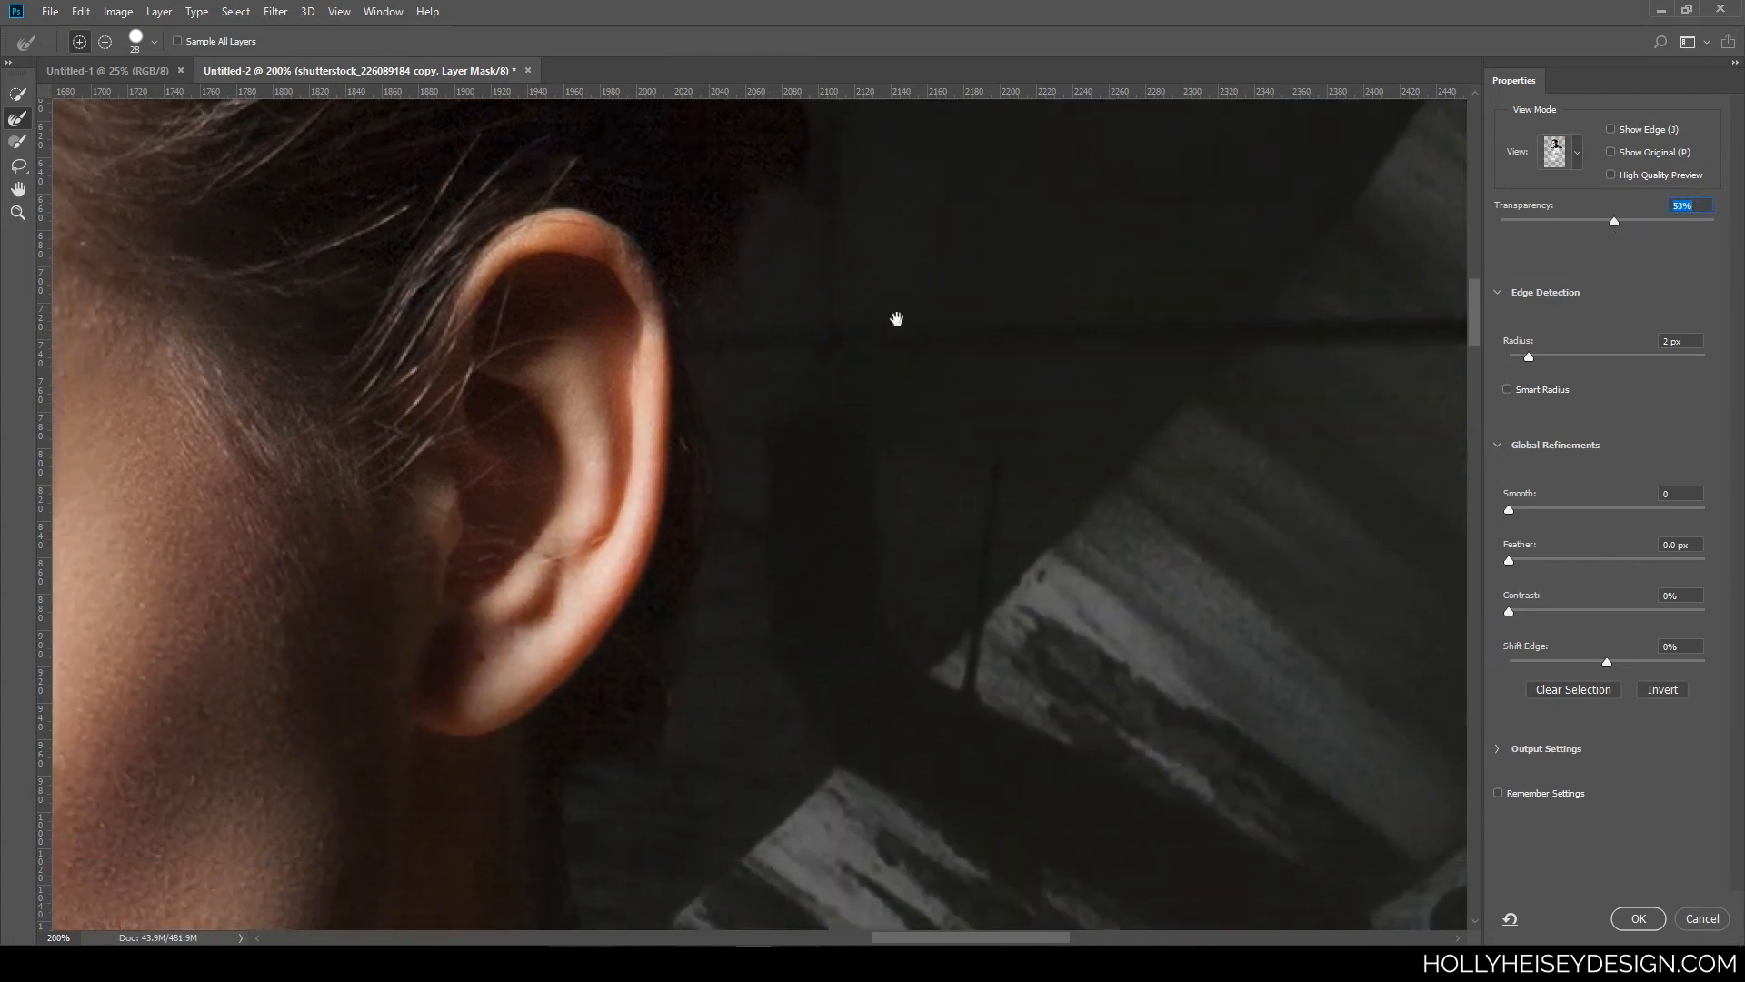
left_click_drag(1614, 221, 1532, 238)
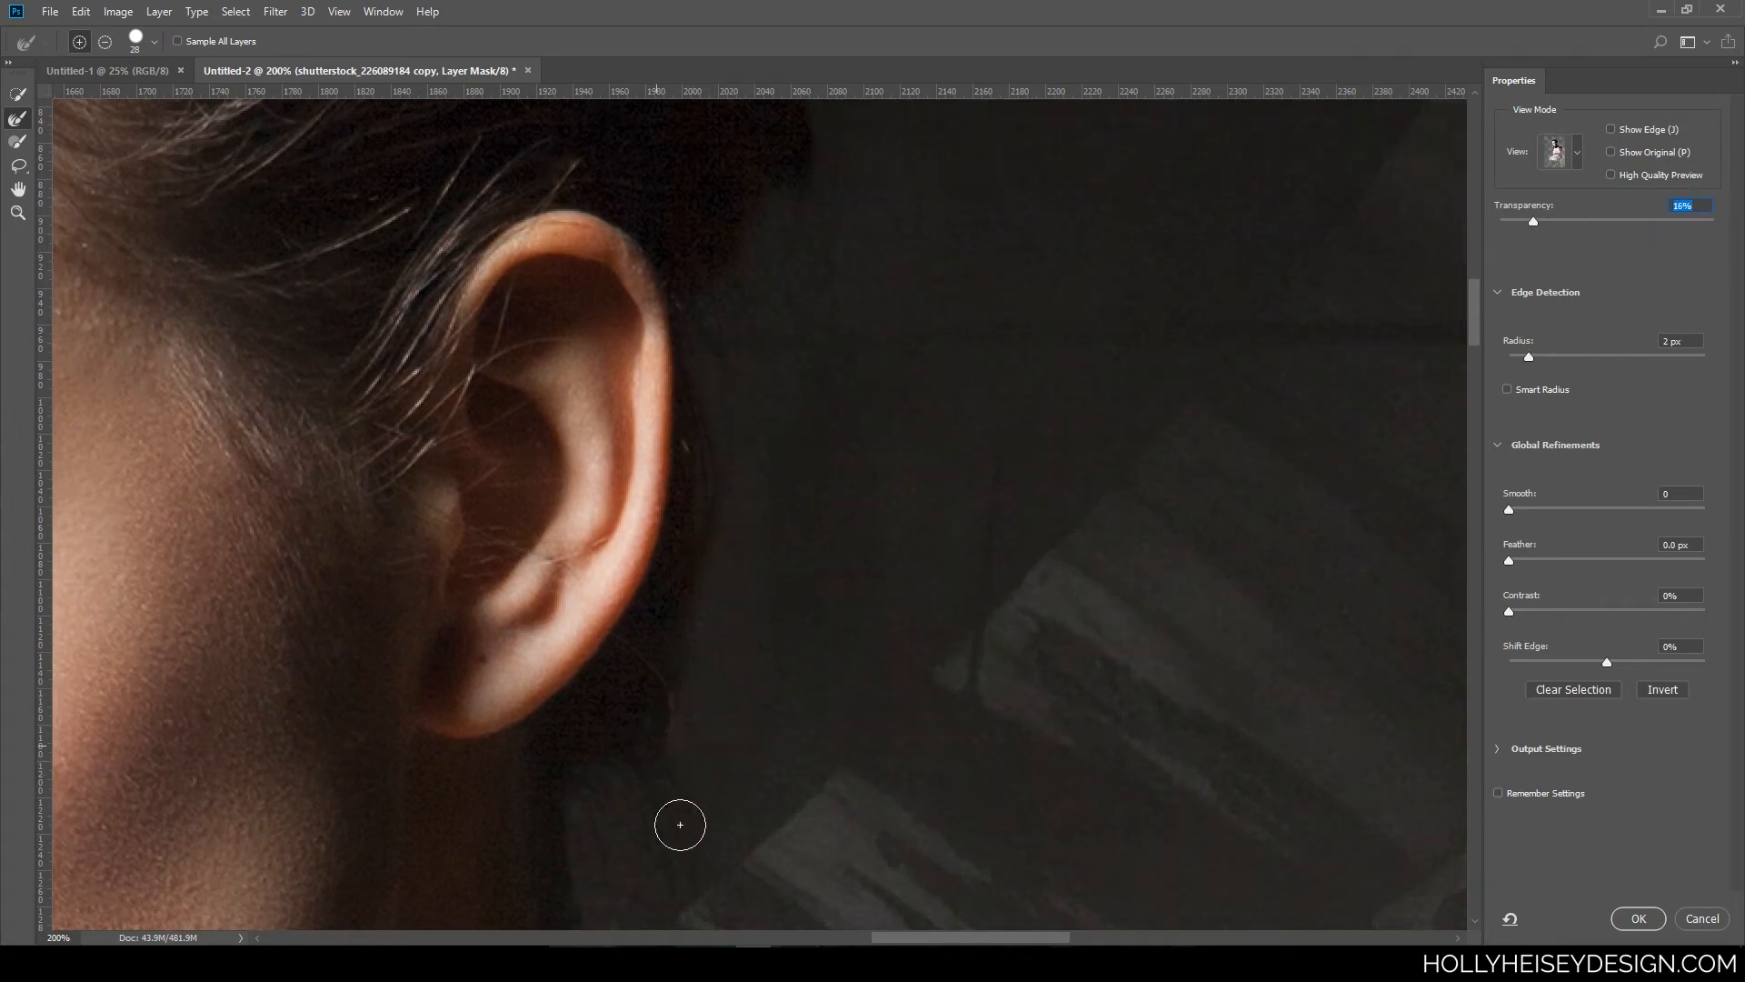
mouse_move(642, 849)
left_mouse_down()
mouse_move(858, 610)
mouse_move(849, 521)
left_mouse_up()
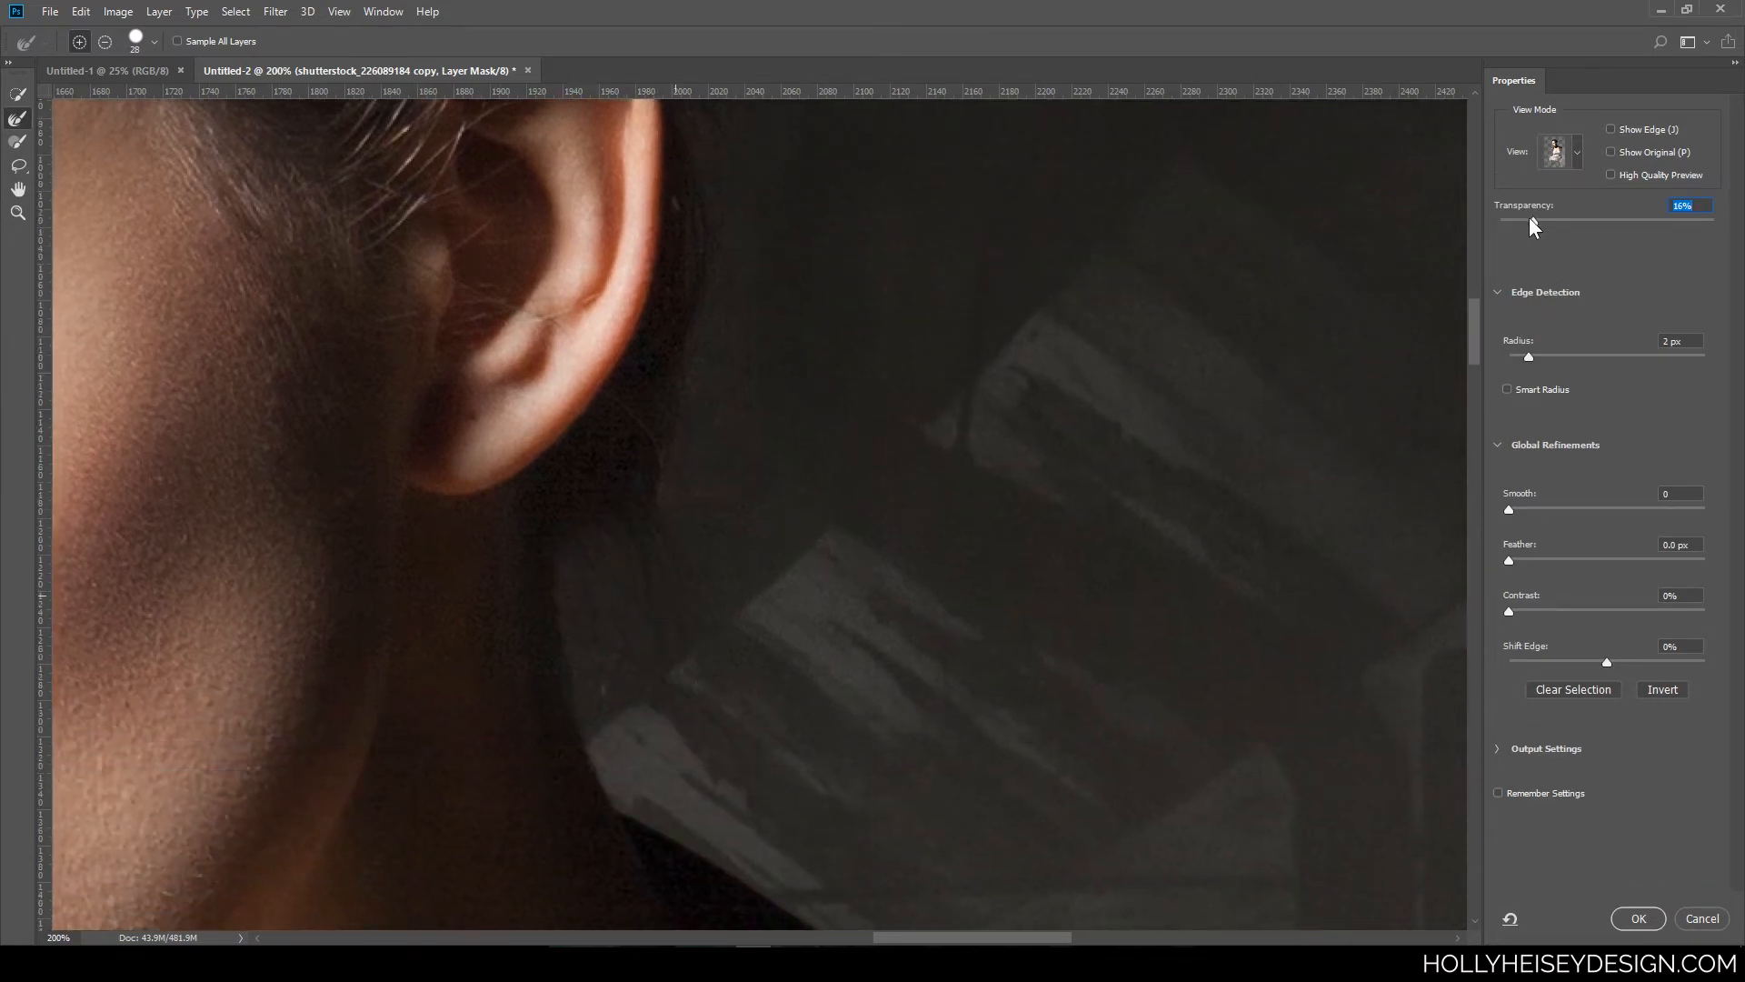
left_click_drag(1531, 219, 1493, 258)
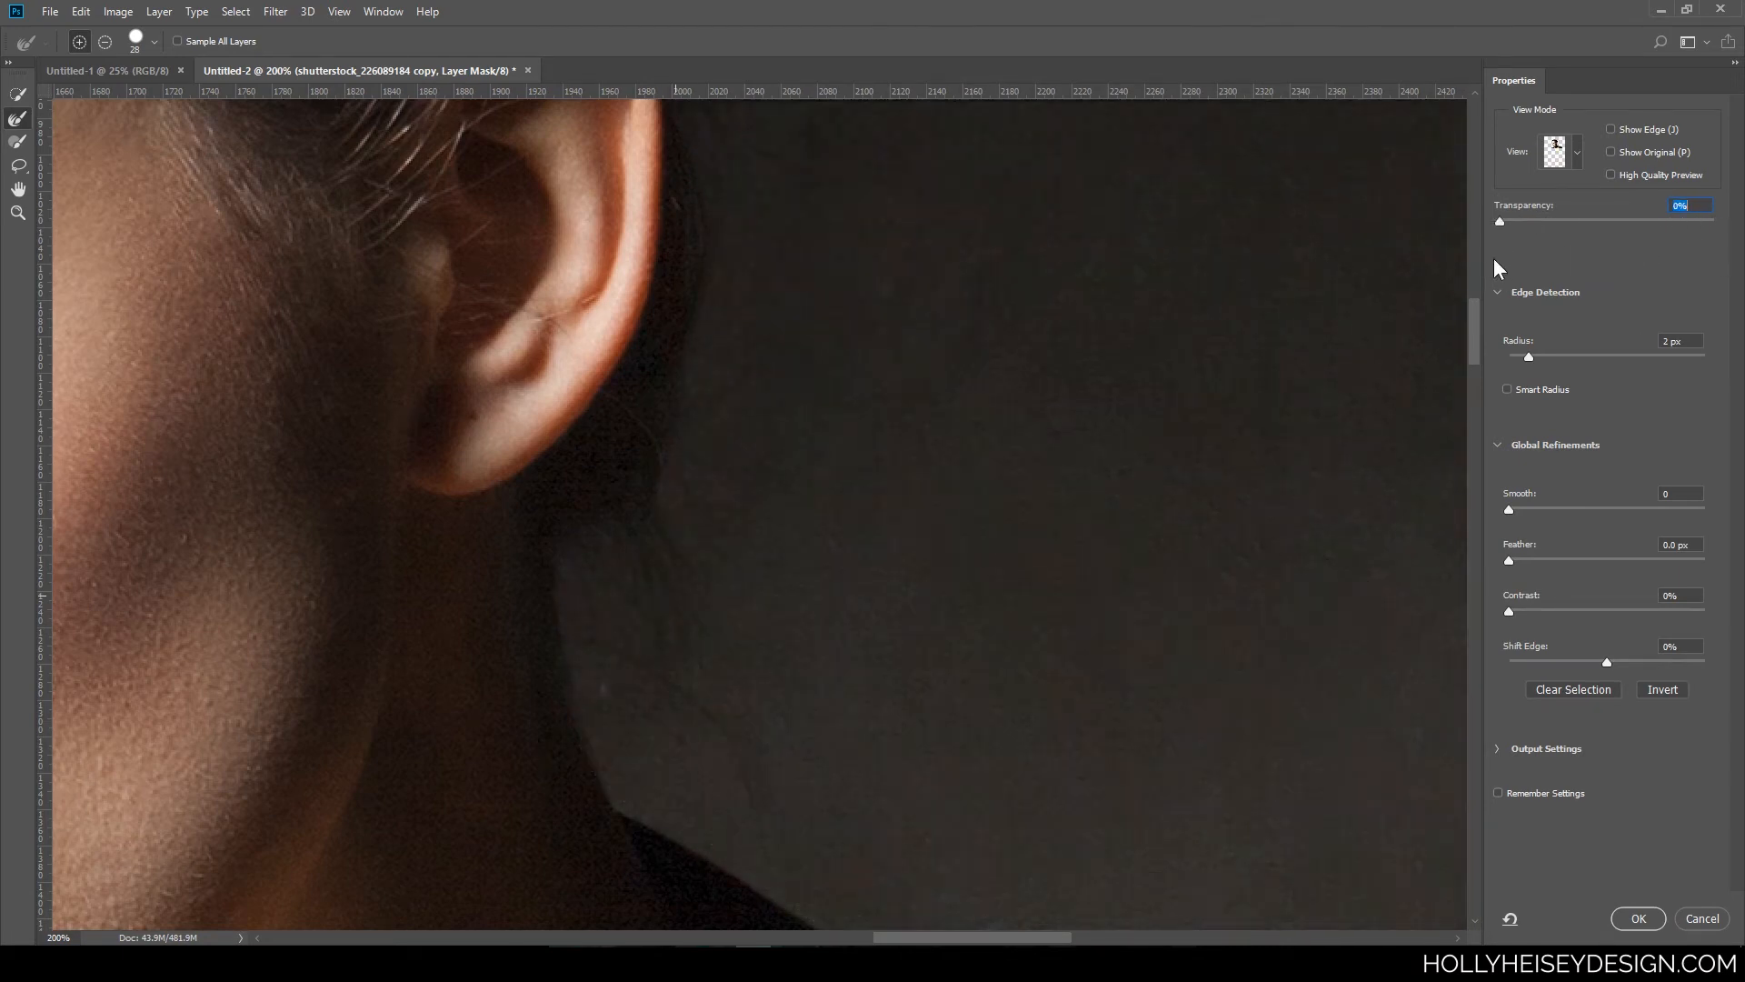
left_click(1638, 919)
- Show the Gradient Fill 1 copy layer behind the woman and inspect her hair edges against the dark gradient
key("ctrl+minus")
key("ctrl+minus")
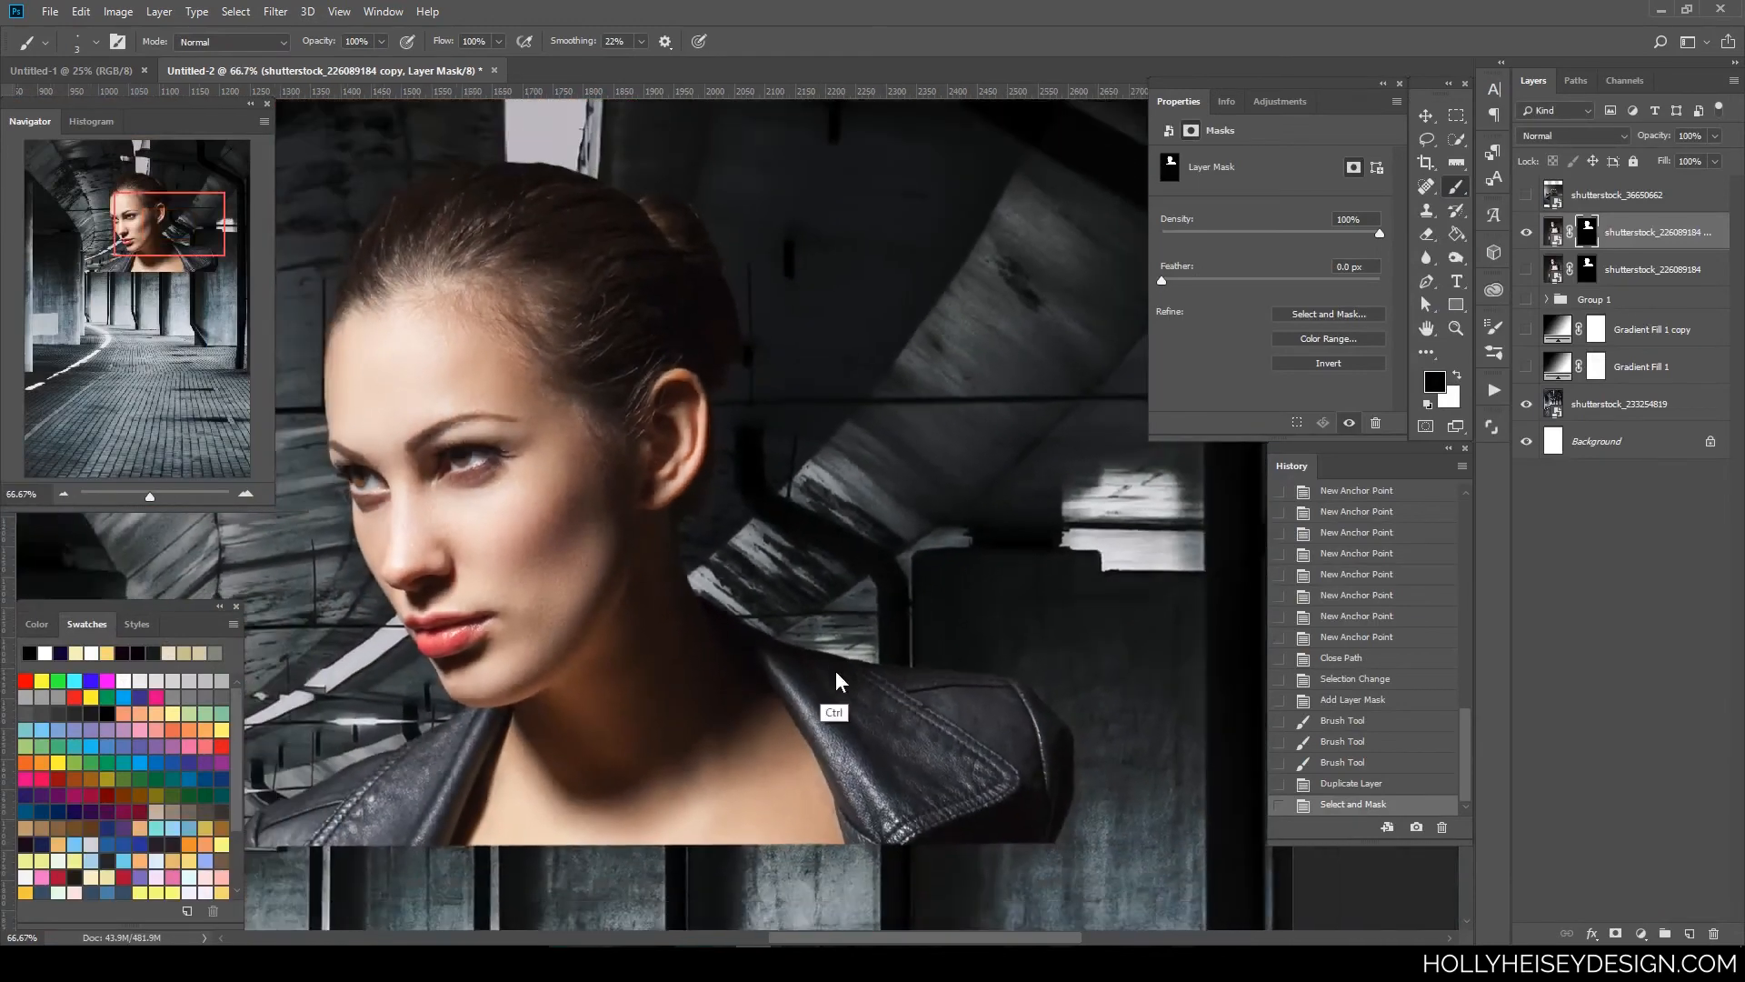
key("ctrl+minus")
key("ctrl+minus")
left_click_drag(845, 504, 986, 711)
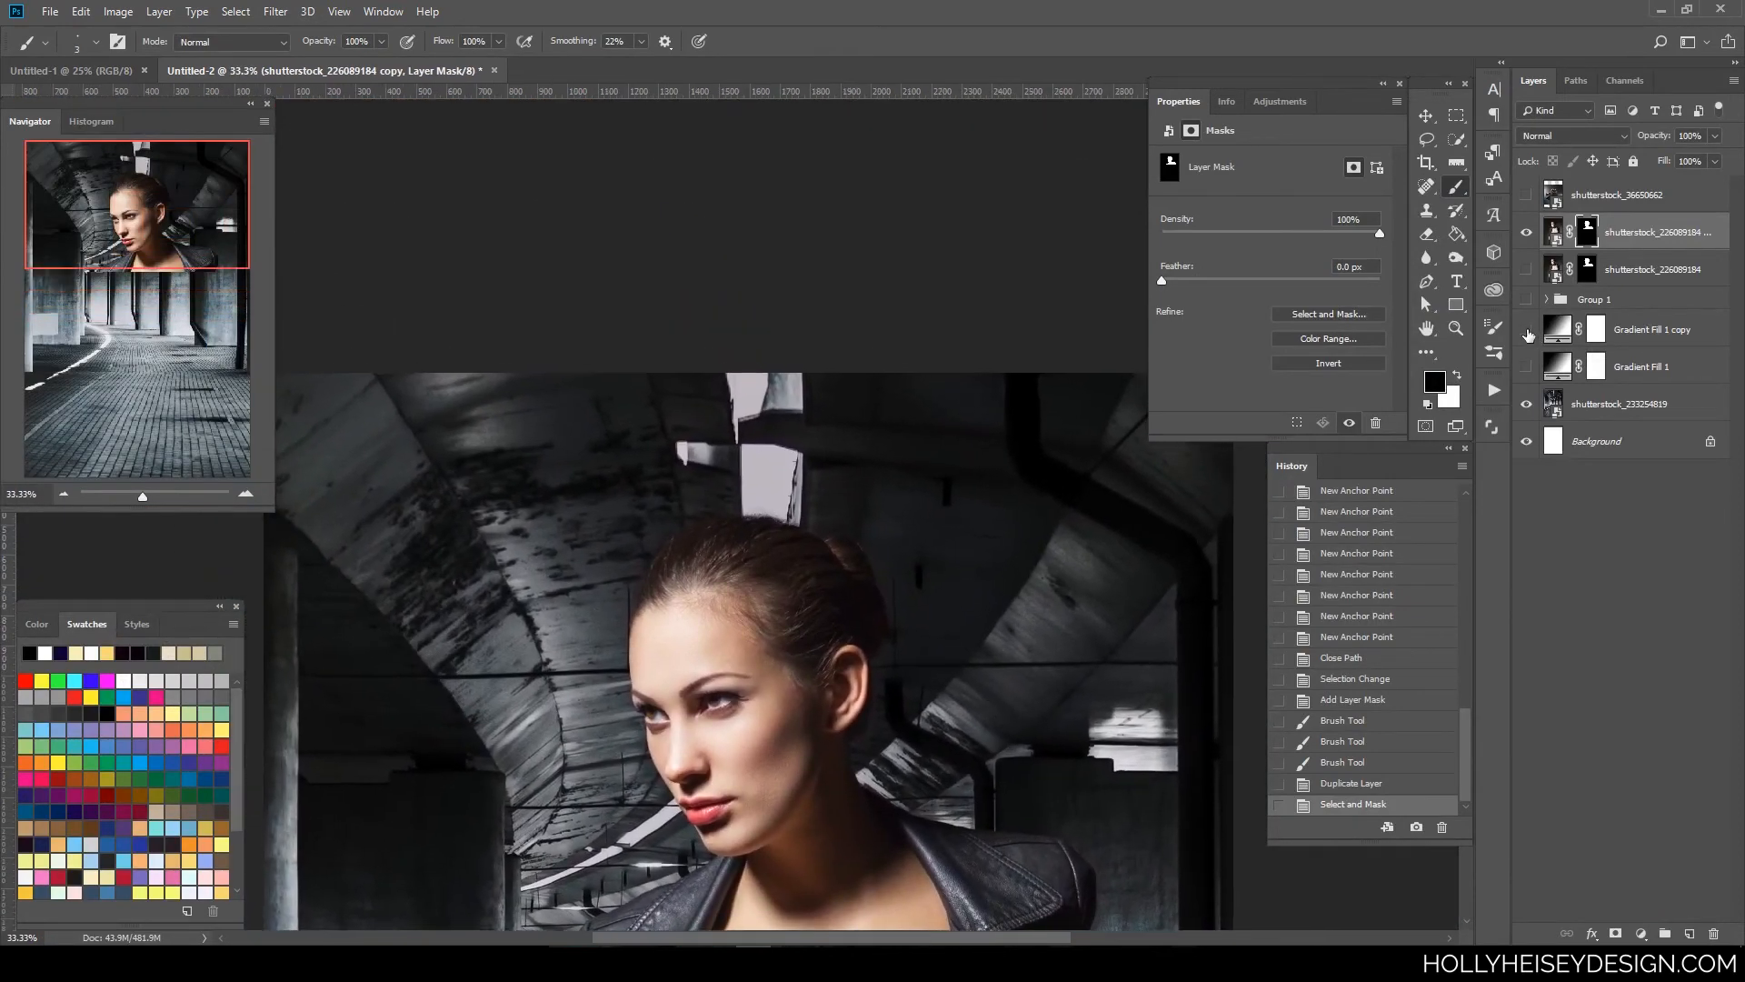
left_click(1527, 330)
key("ctrl+plus")
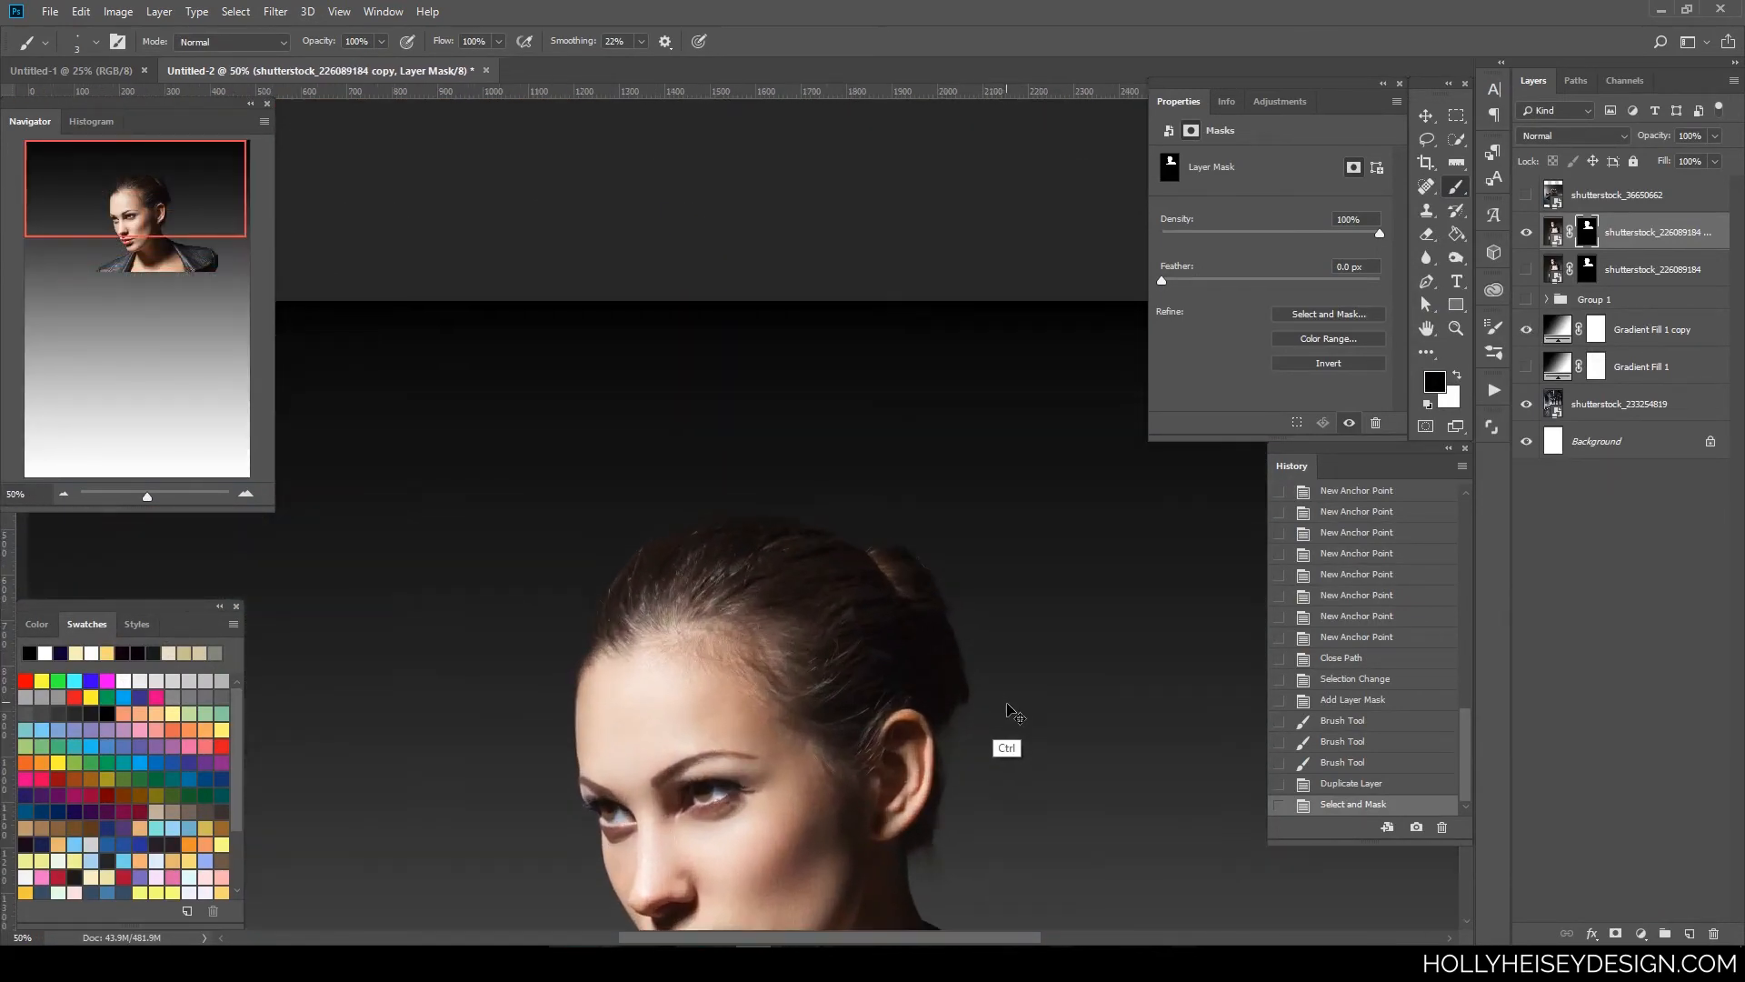
key("ctrl+plus")
left_click_drag(1079, 760, 979, 521)
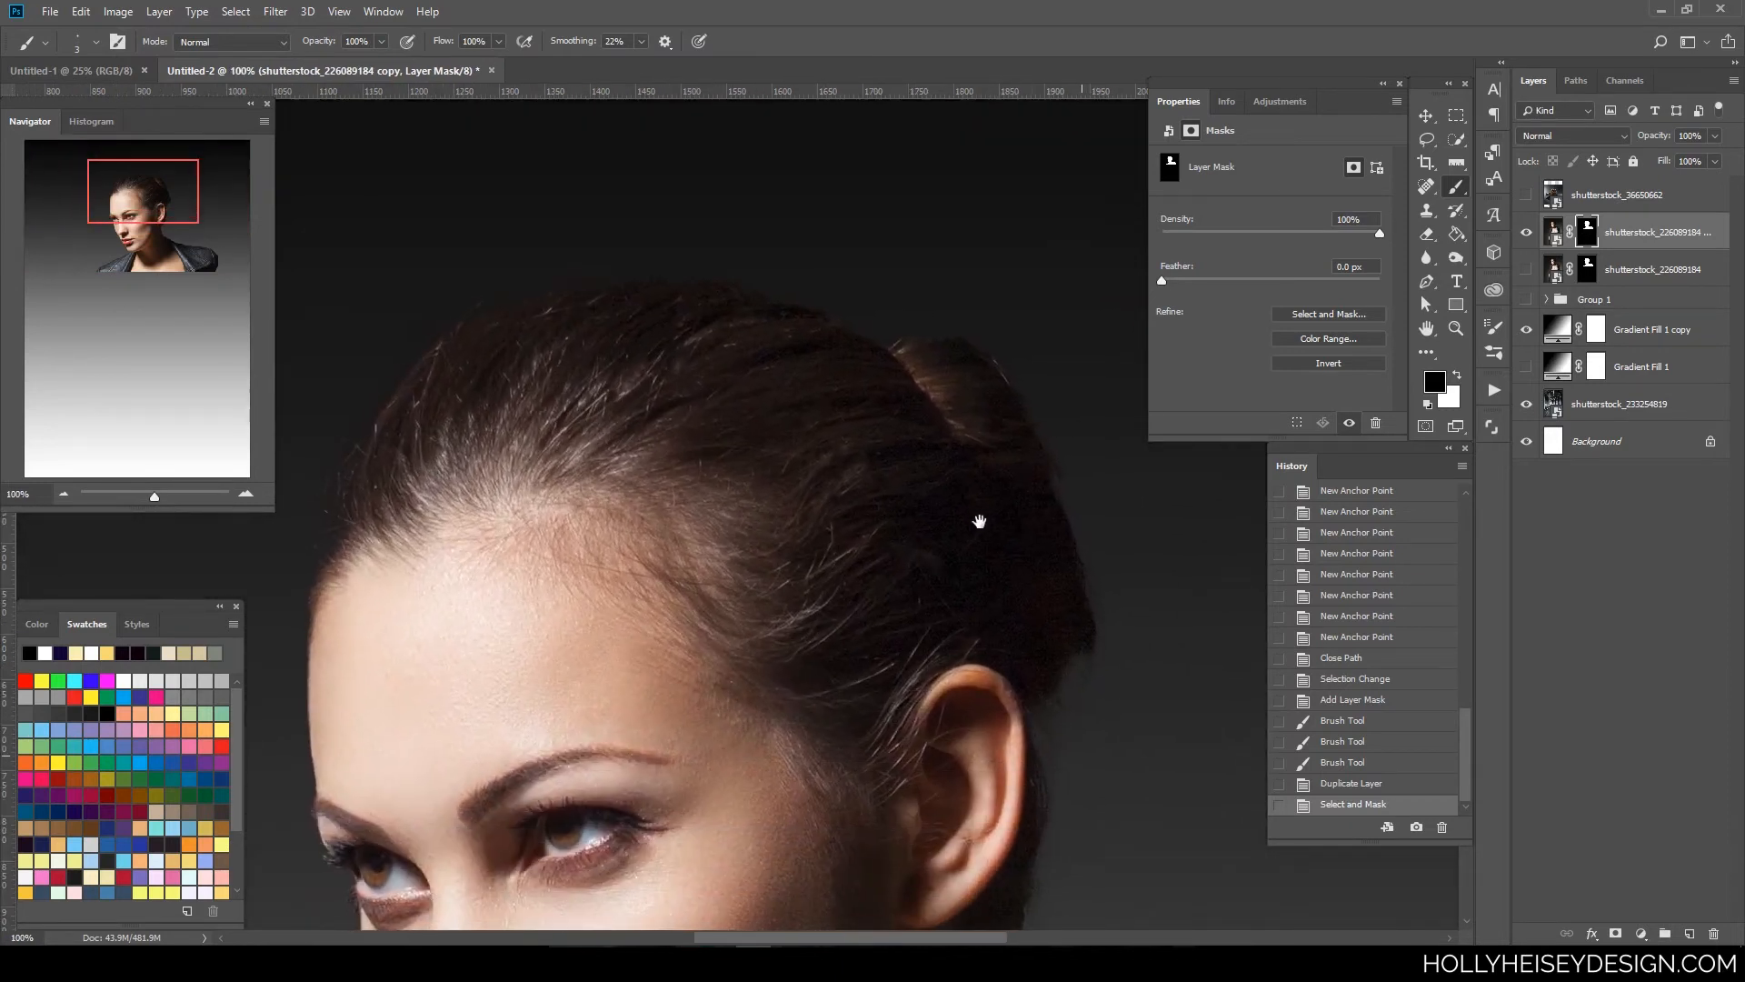
- Compare the unrefined and refined cutouts by toggling the visibility of the shutterstock_226089184 layer and its copy, and inspect the hair behind the ear
left_click(1527, 270)
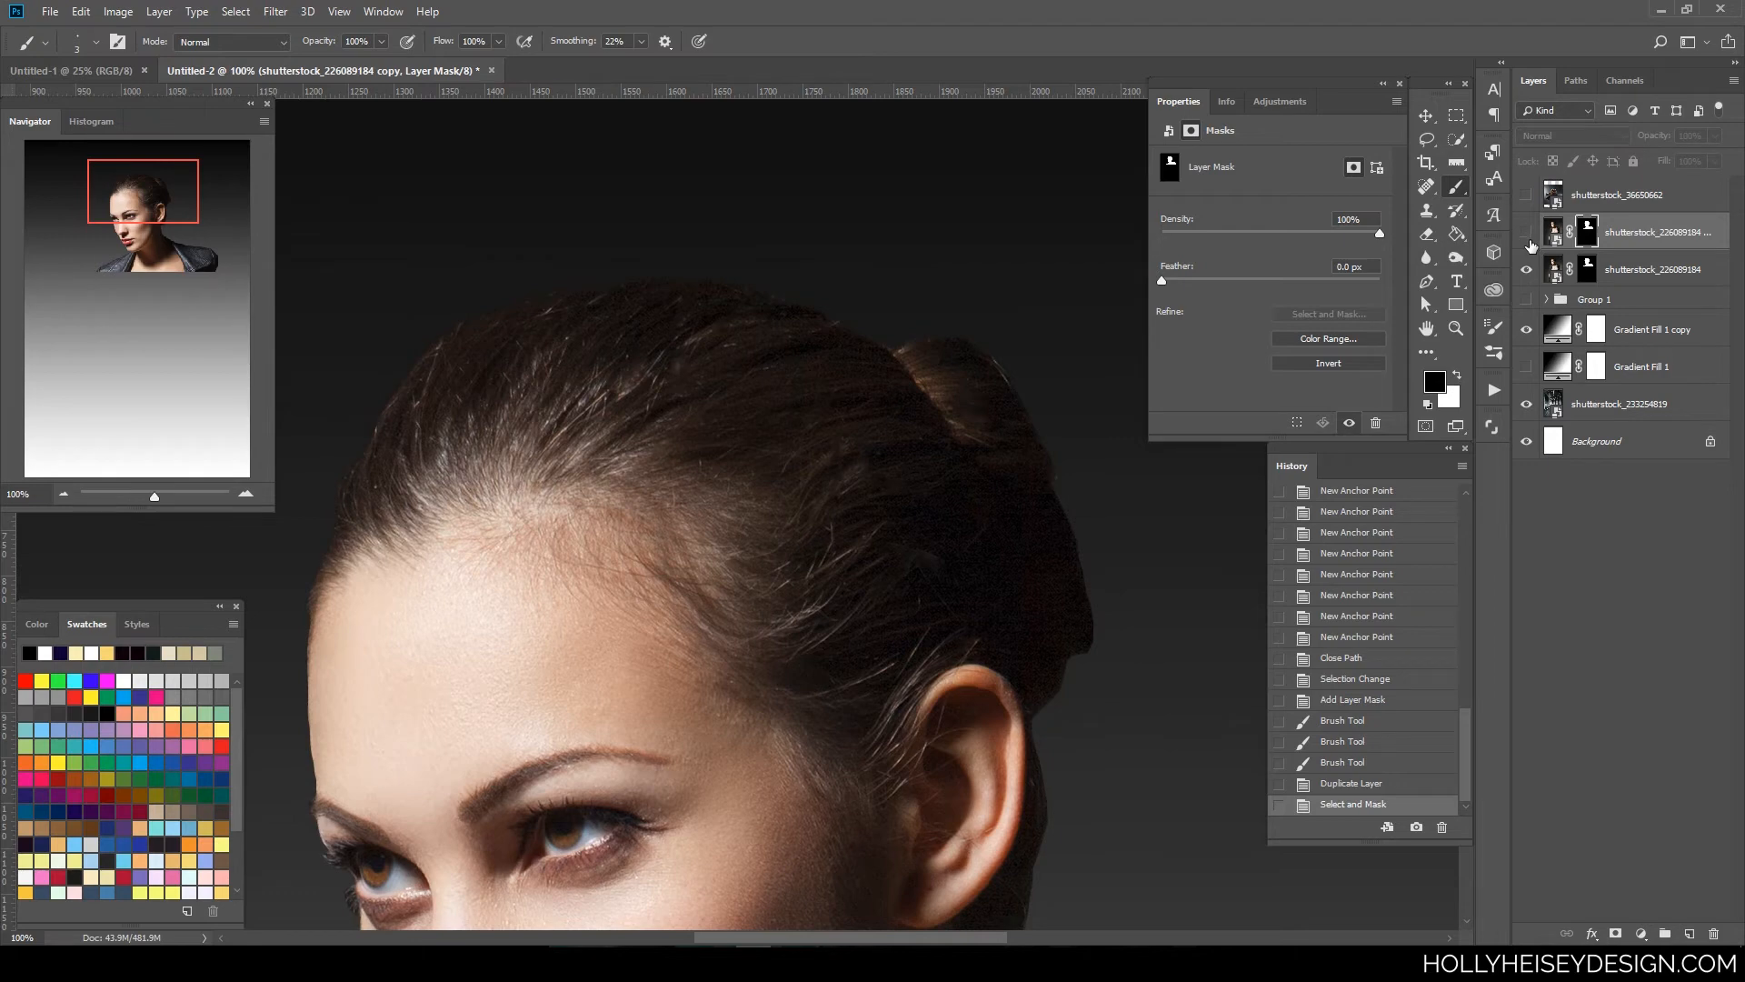
left_click(1528, 234)
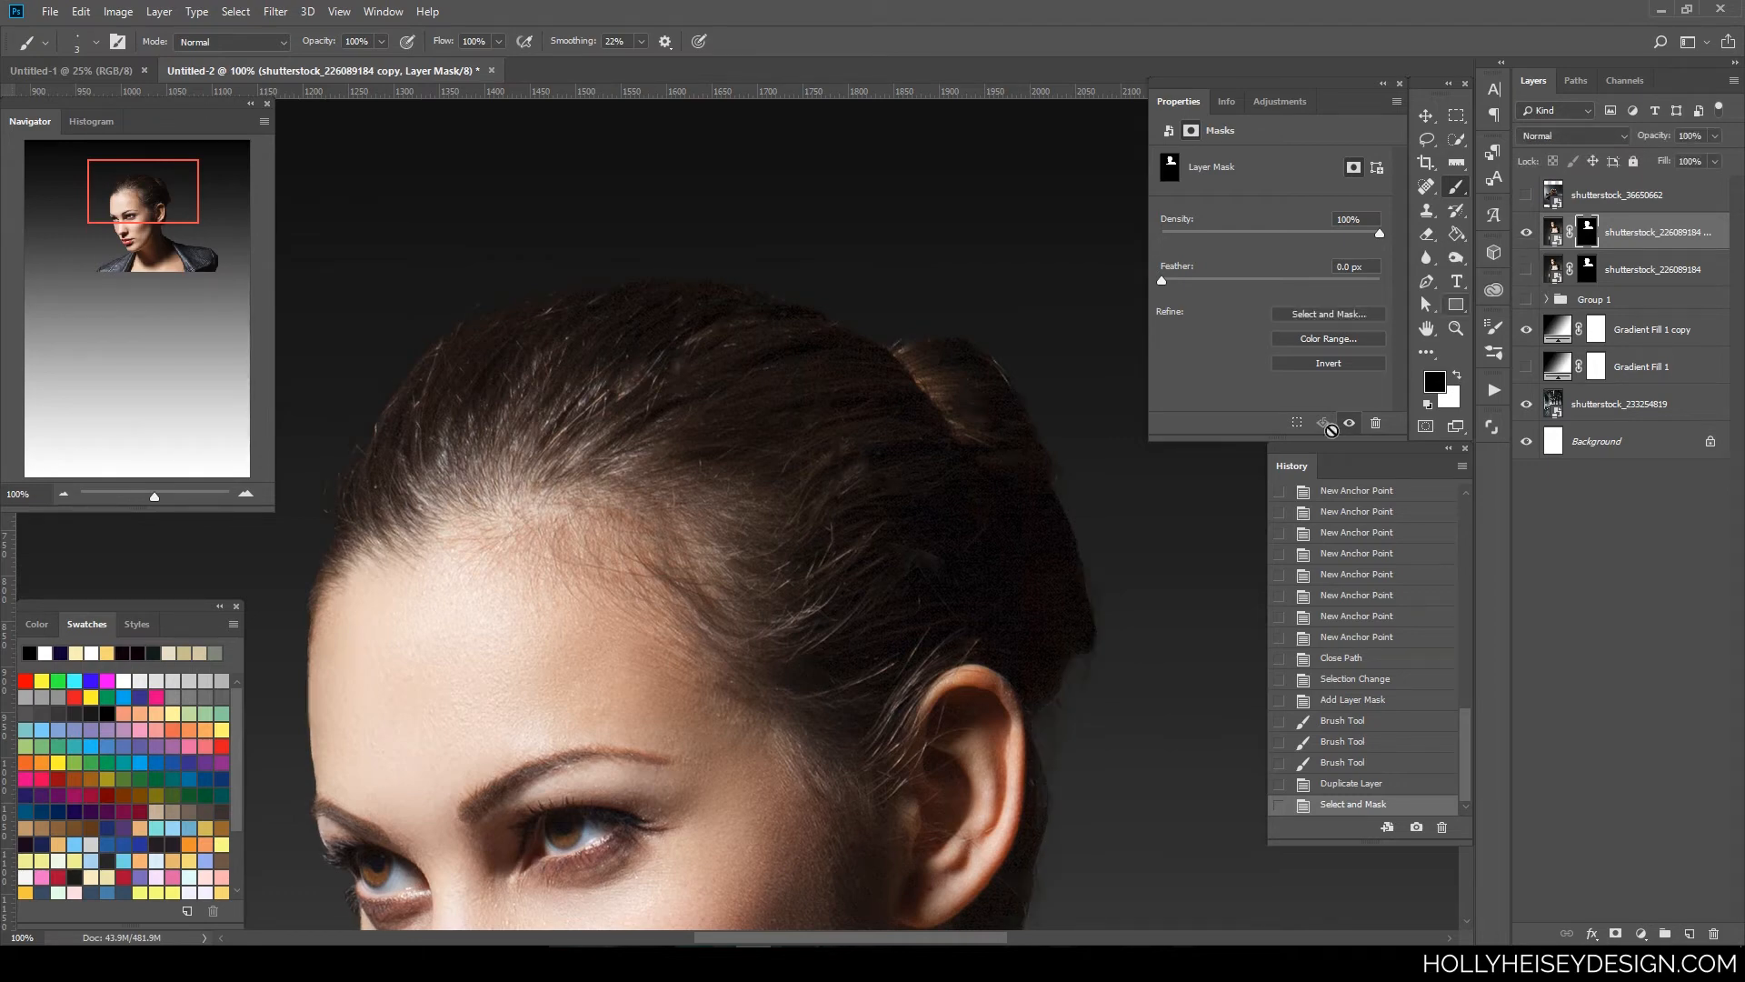
left_click_drag(1126, 736, 966, 636)
key("ctrl+plus")
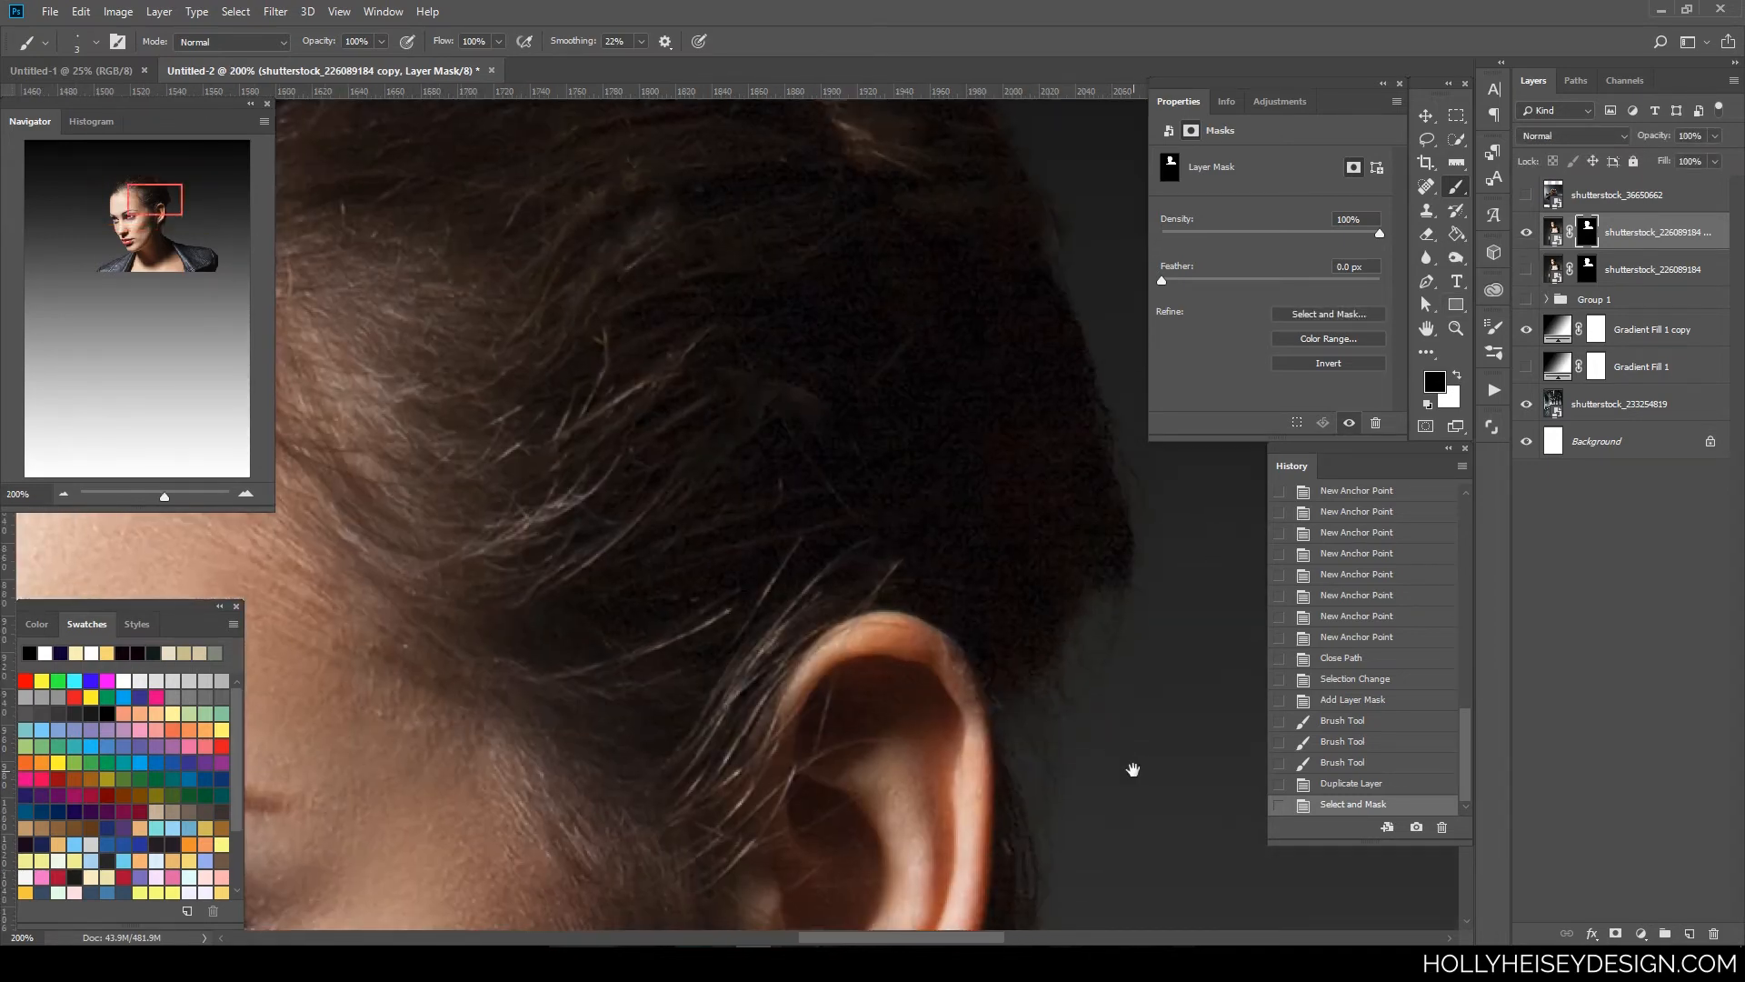
key("ctrl+plus")
key("ctrl+minus")
key("ctrl+minus")
key("ctrl+minus")
key("ctrl+minus")
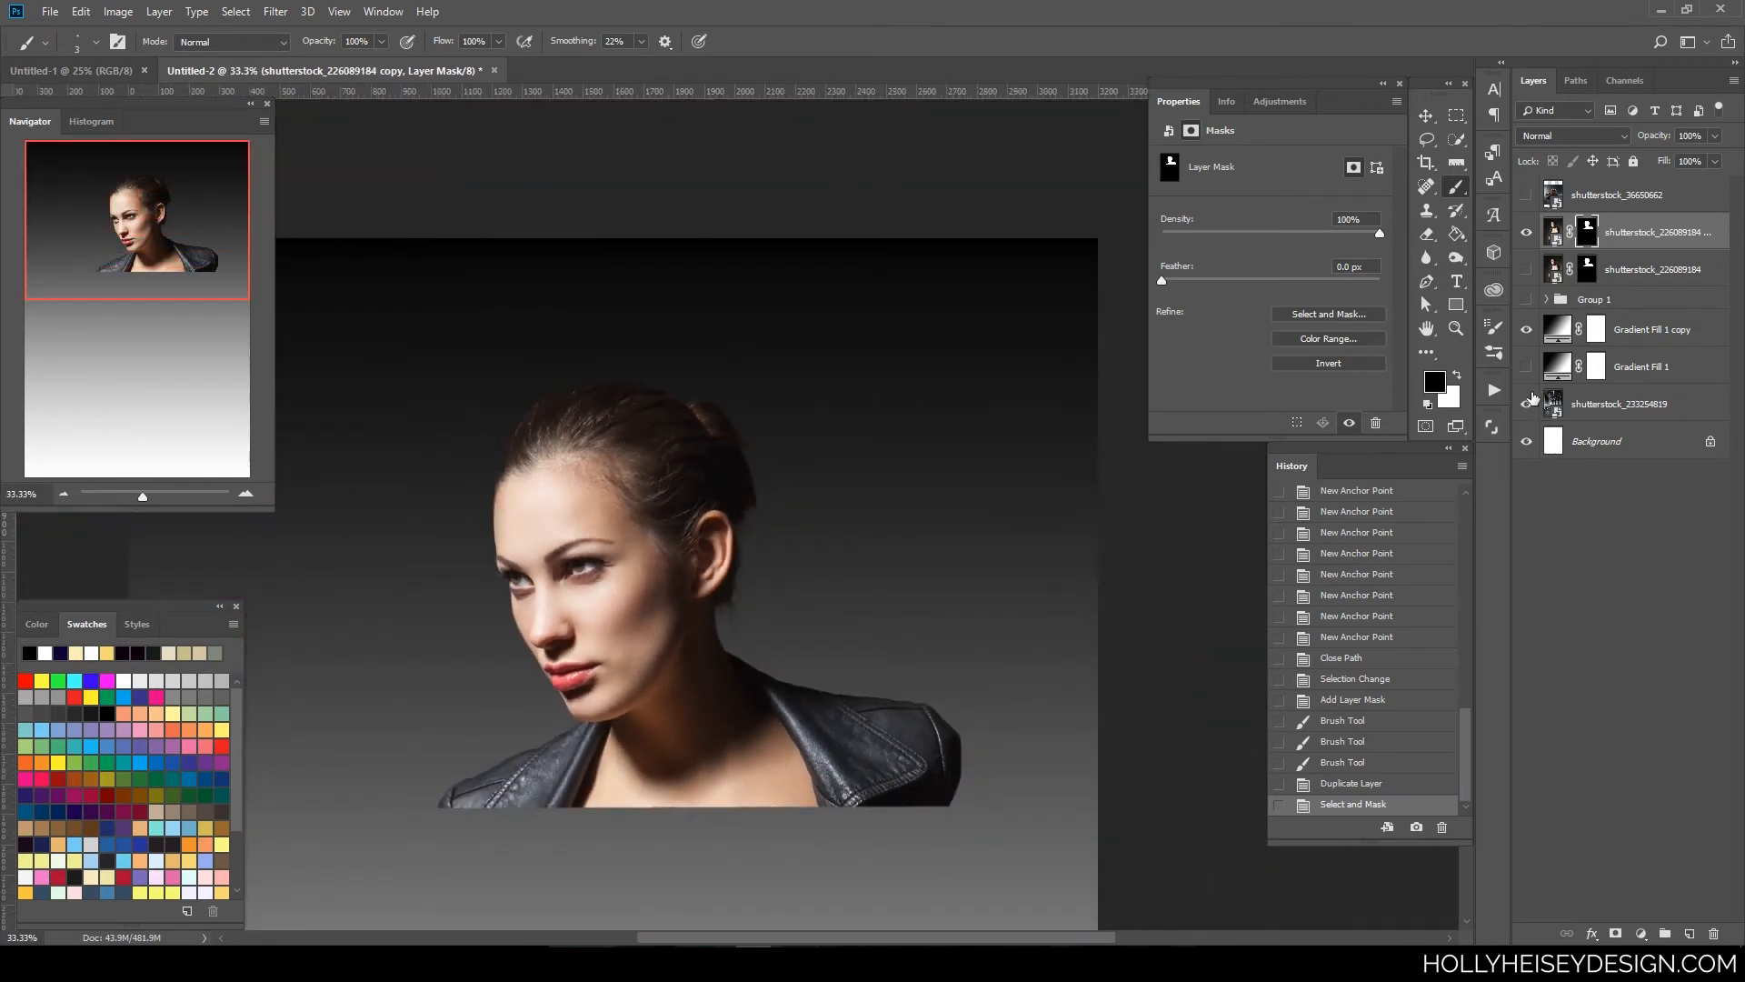
- Hide the Gradient Fill 1 copy layer and show Gradient Fill 1 to inspect the hair against a light background
left_click(1527, 334)
key("ctrl+plus")
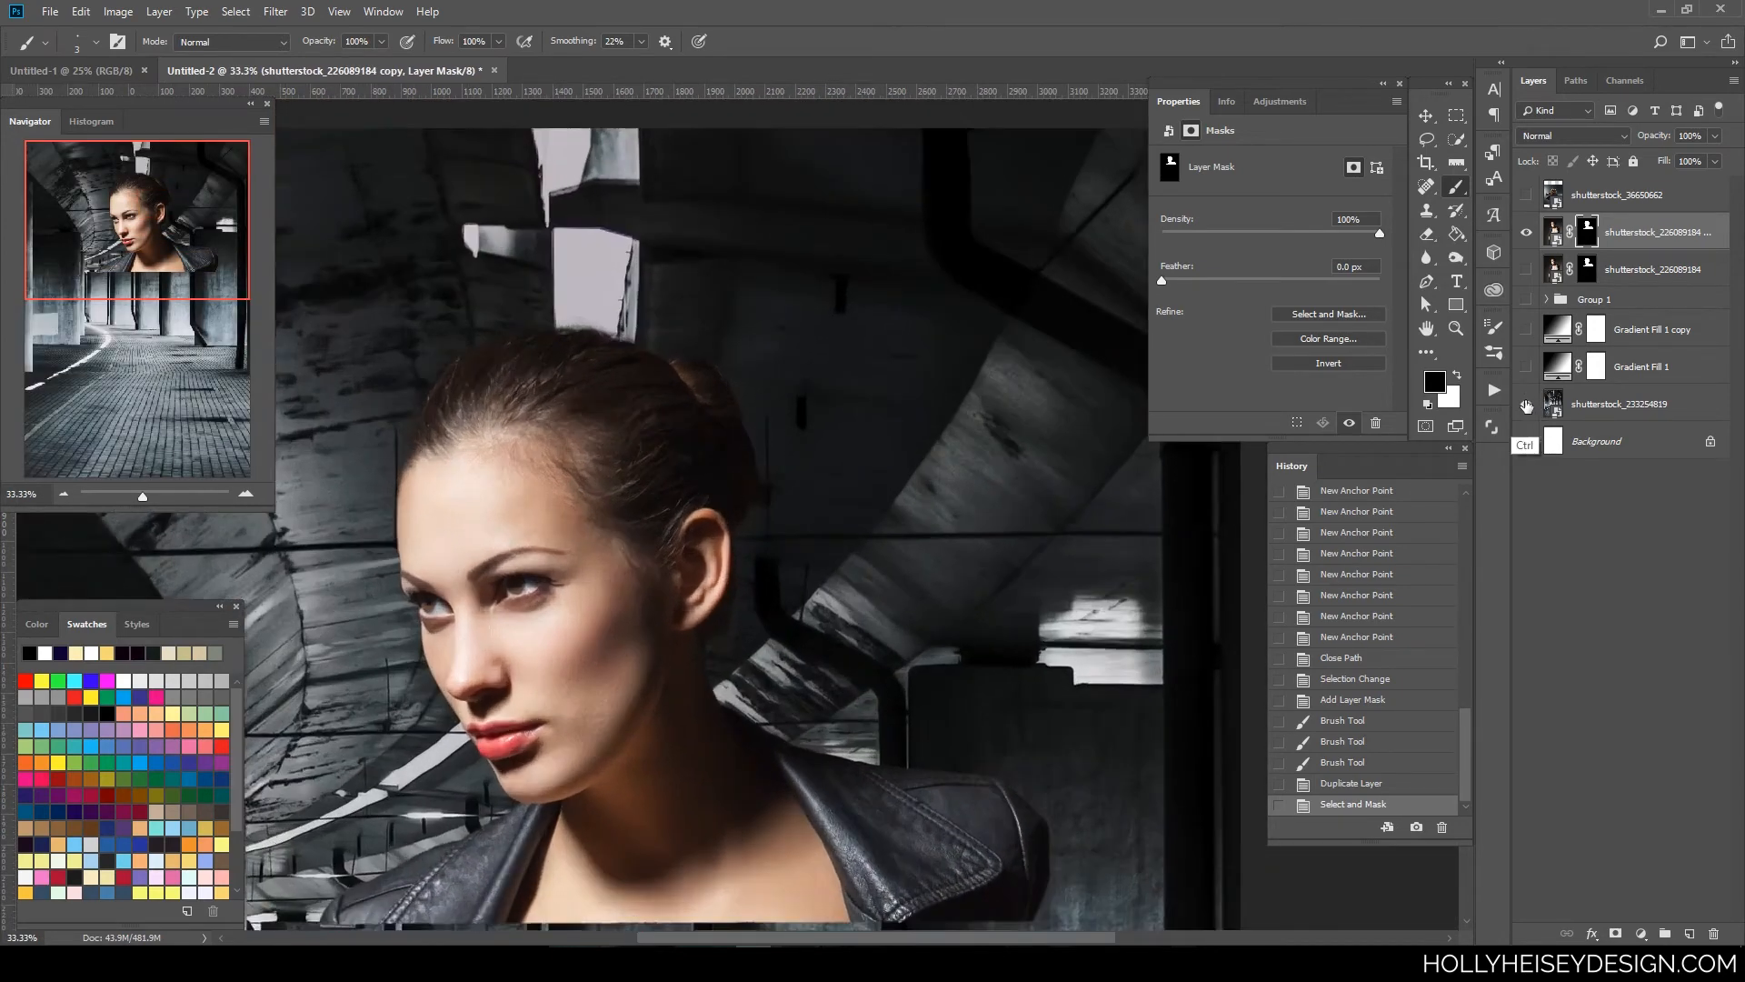
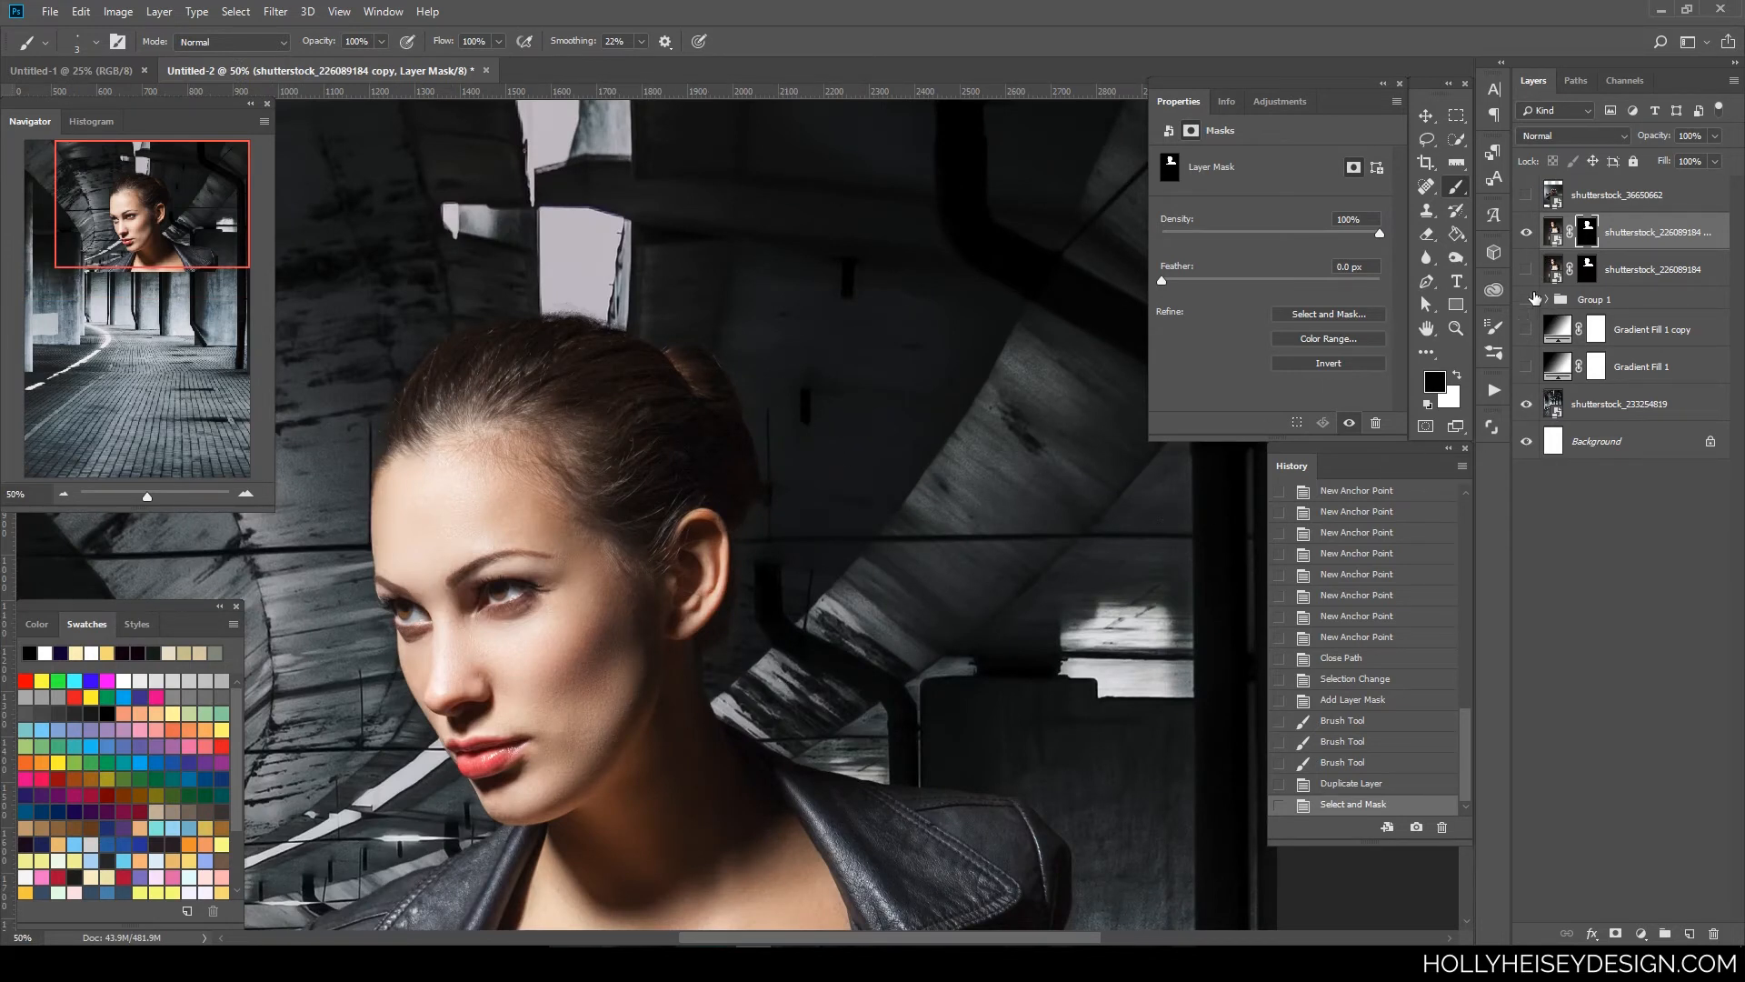
left_click(1527, 366)
left_click_drag(845, 616, 1050, 630)
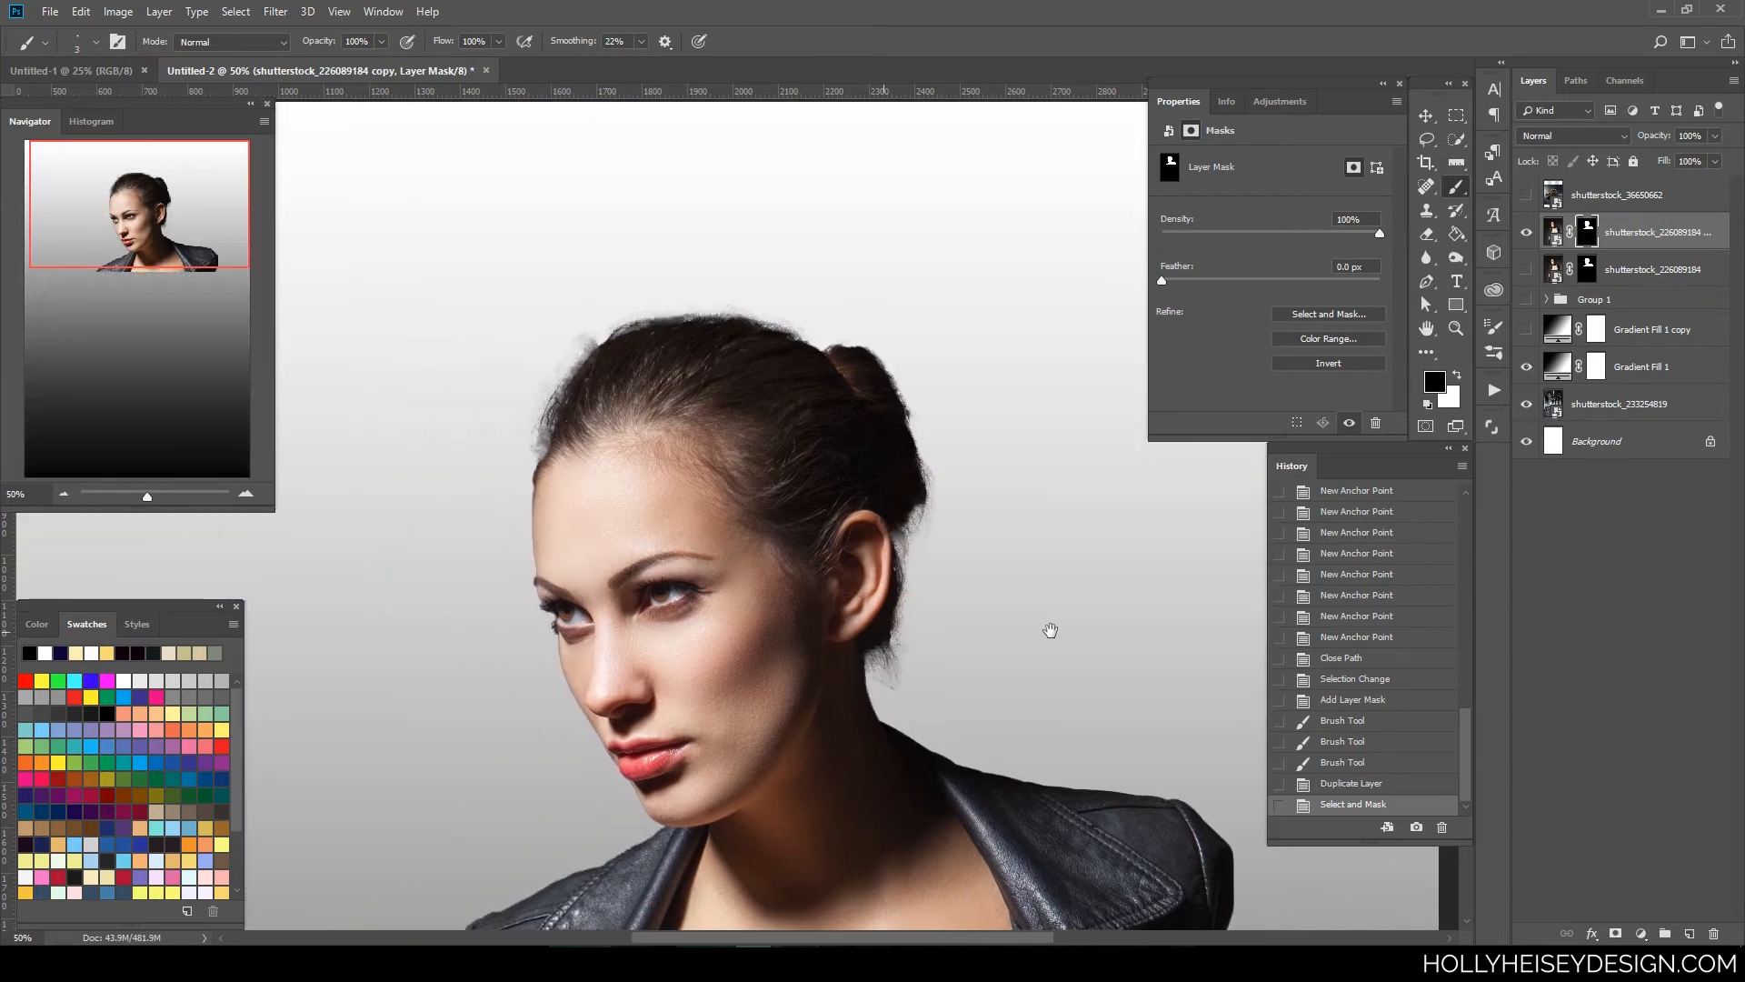
key("ctrl+plus")
key("ctrl+plus")
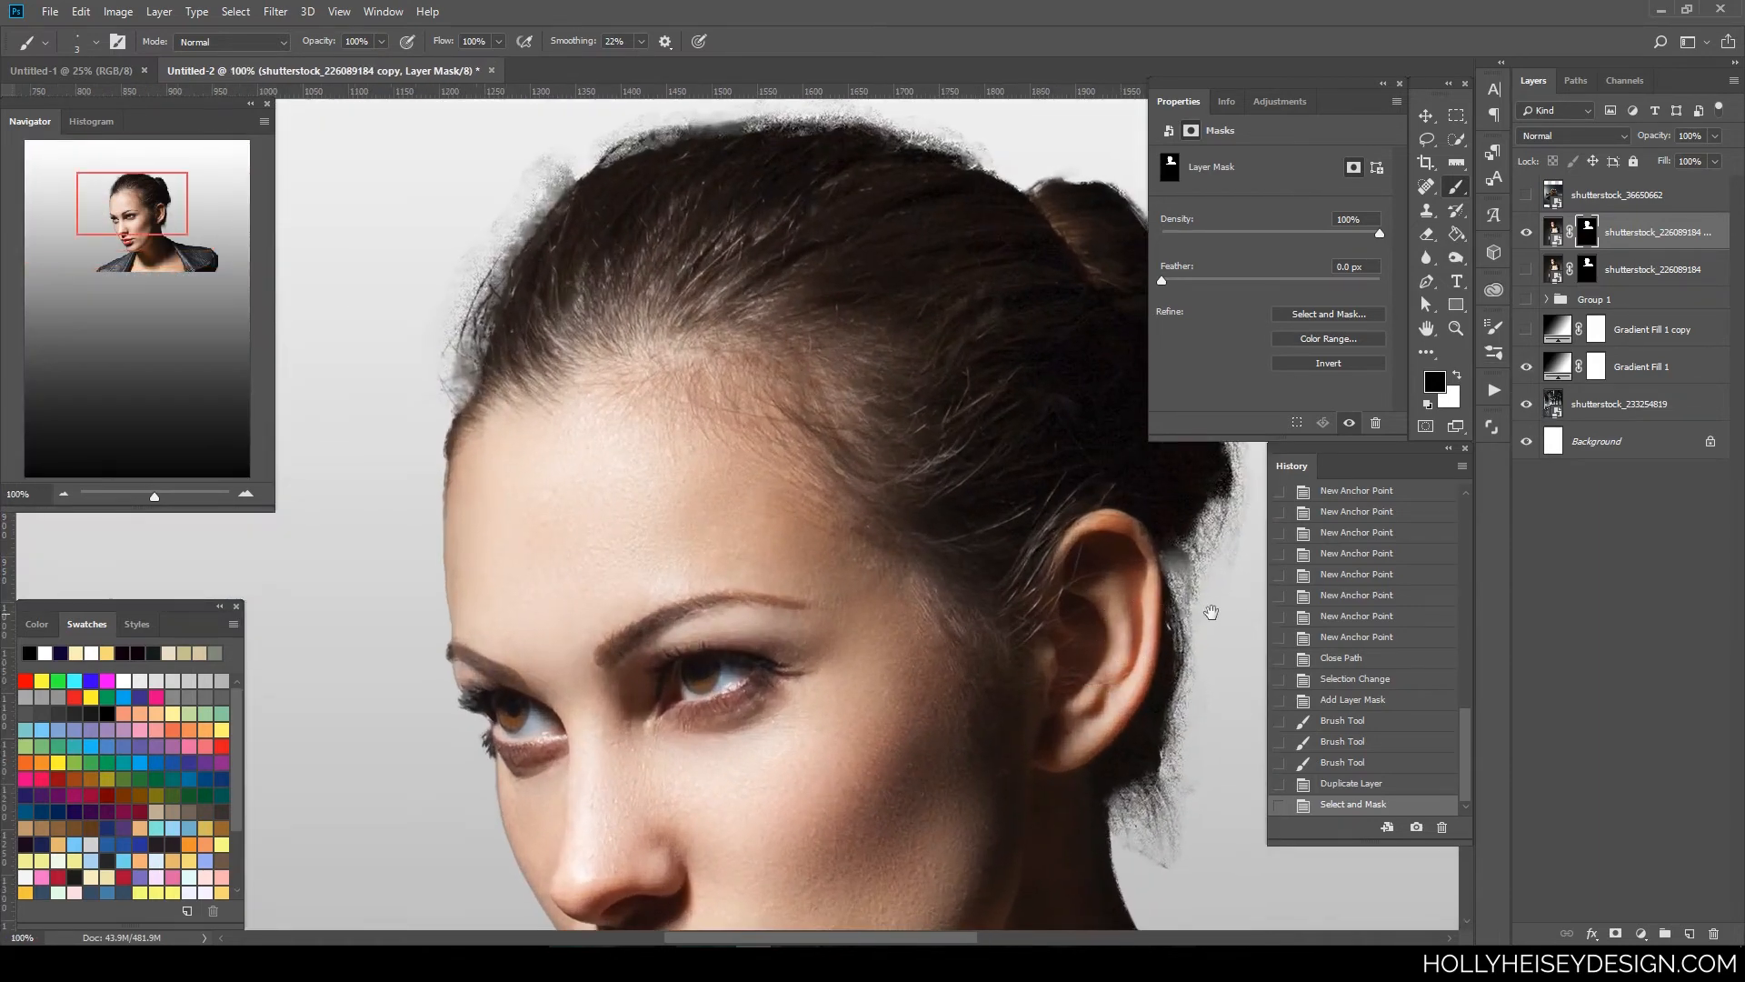
left_click_drag(1210, 612, 1161, 752)
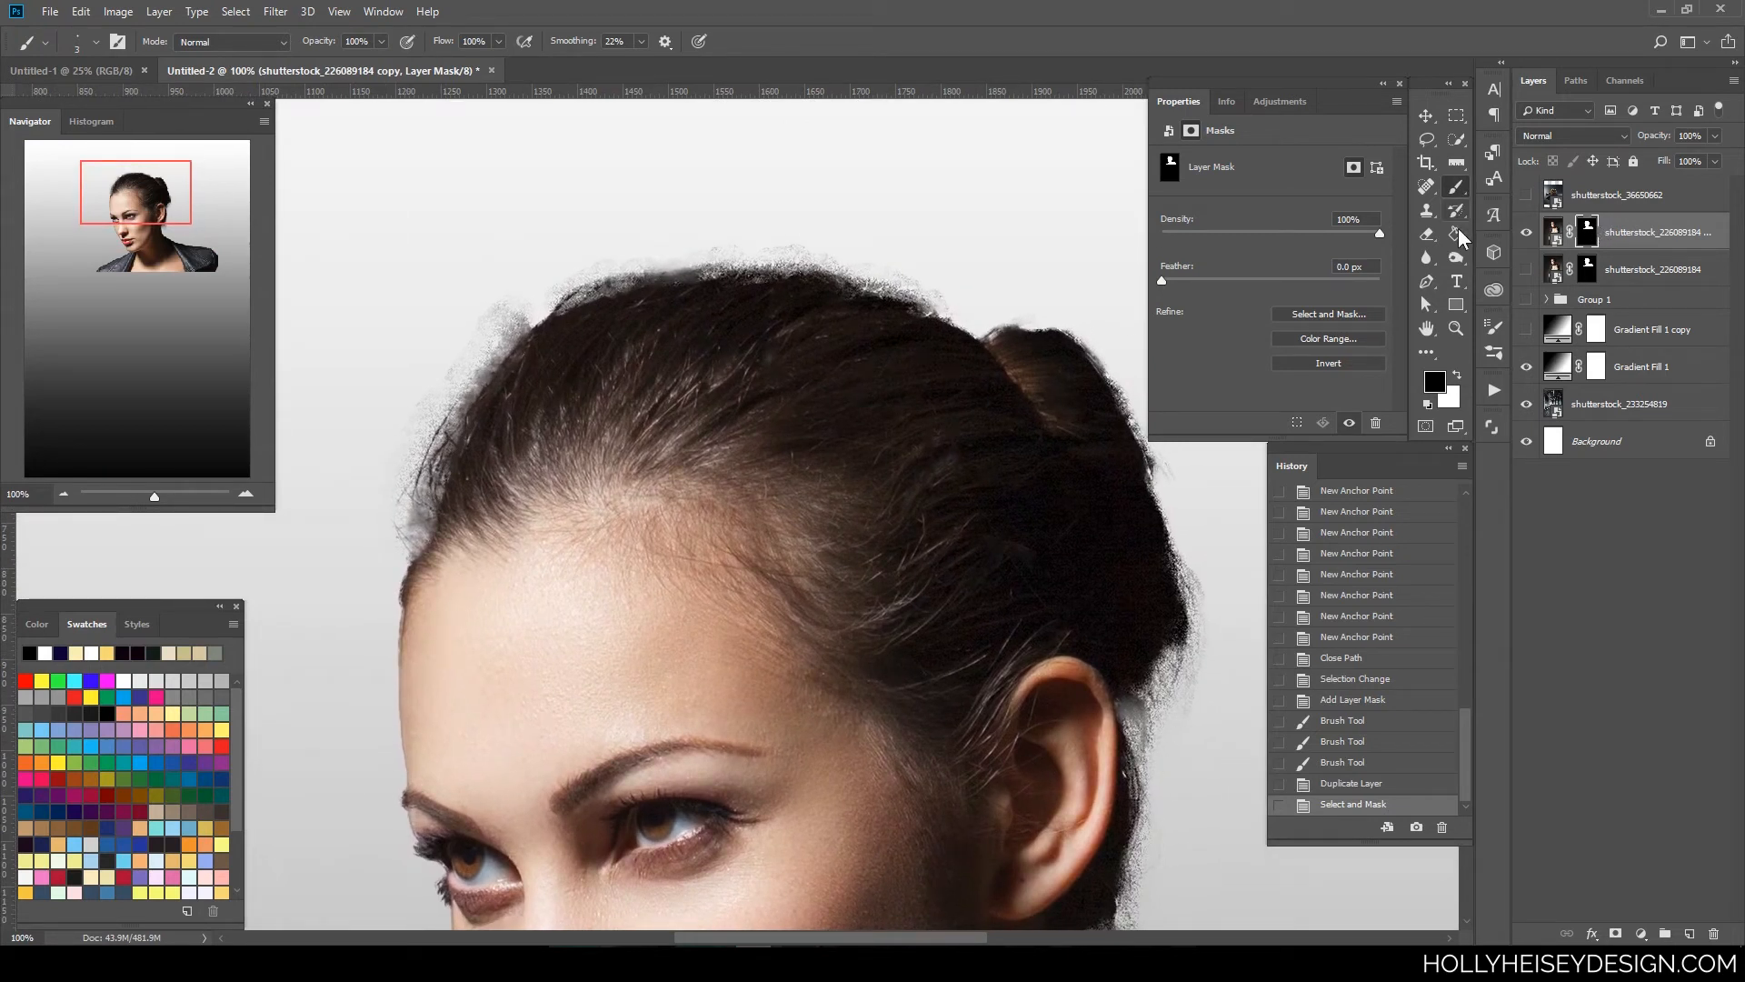
- Paint black on the layer mask with a 20 px brush to trim the gray fringe along the front hairline, undoing the last stroke
left_click(1457, 374)
key("bracketright")
key("bracketright")
key("bracketright")
key("bracketright")
key("bracketright")
key("bracketright")
key("bracketright")
key("bracketright")
key("bracketright")
key("bracketright")
key("bracketright")
key("bracketright")
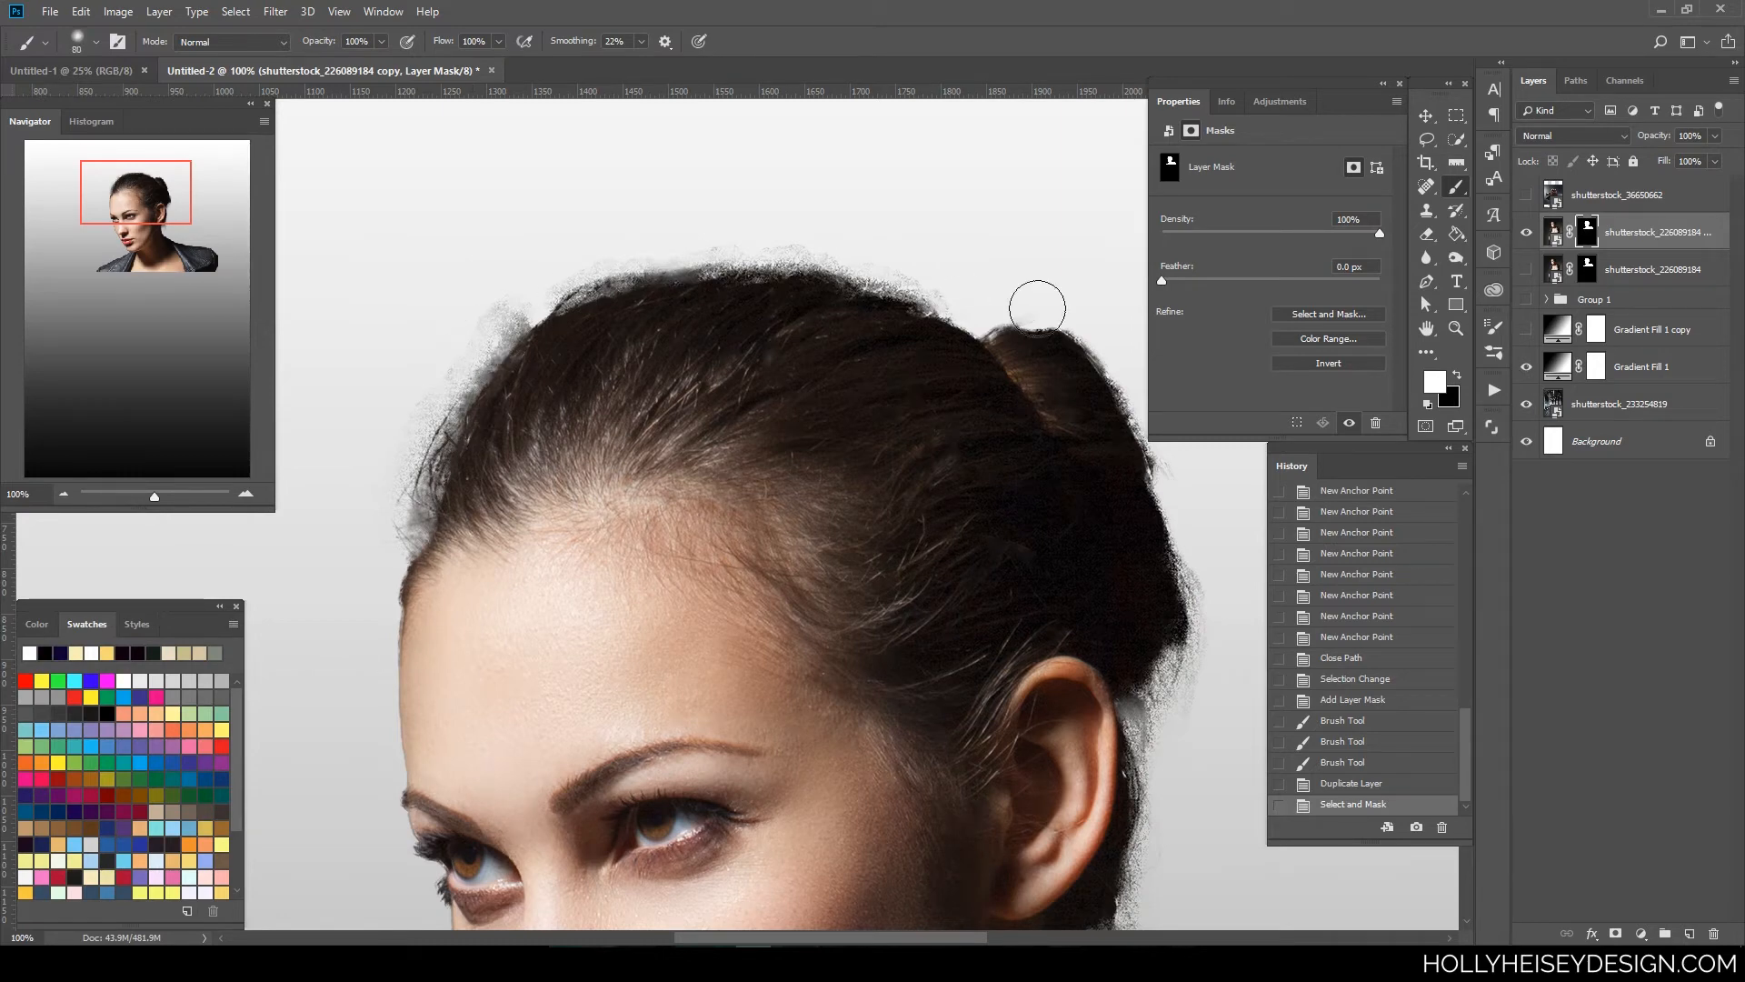
left_click(1457, 374)
key("bracketleft")
key("bracketleft")
key("bracketleft")
key("bracketleft")
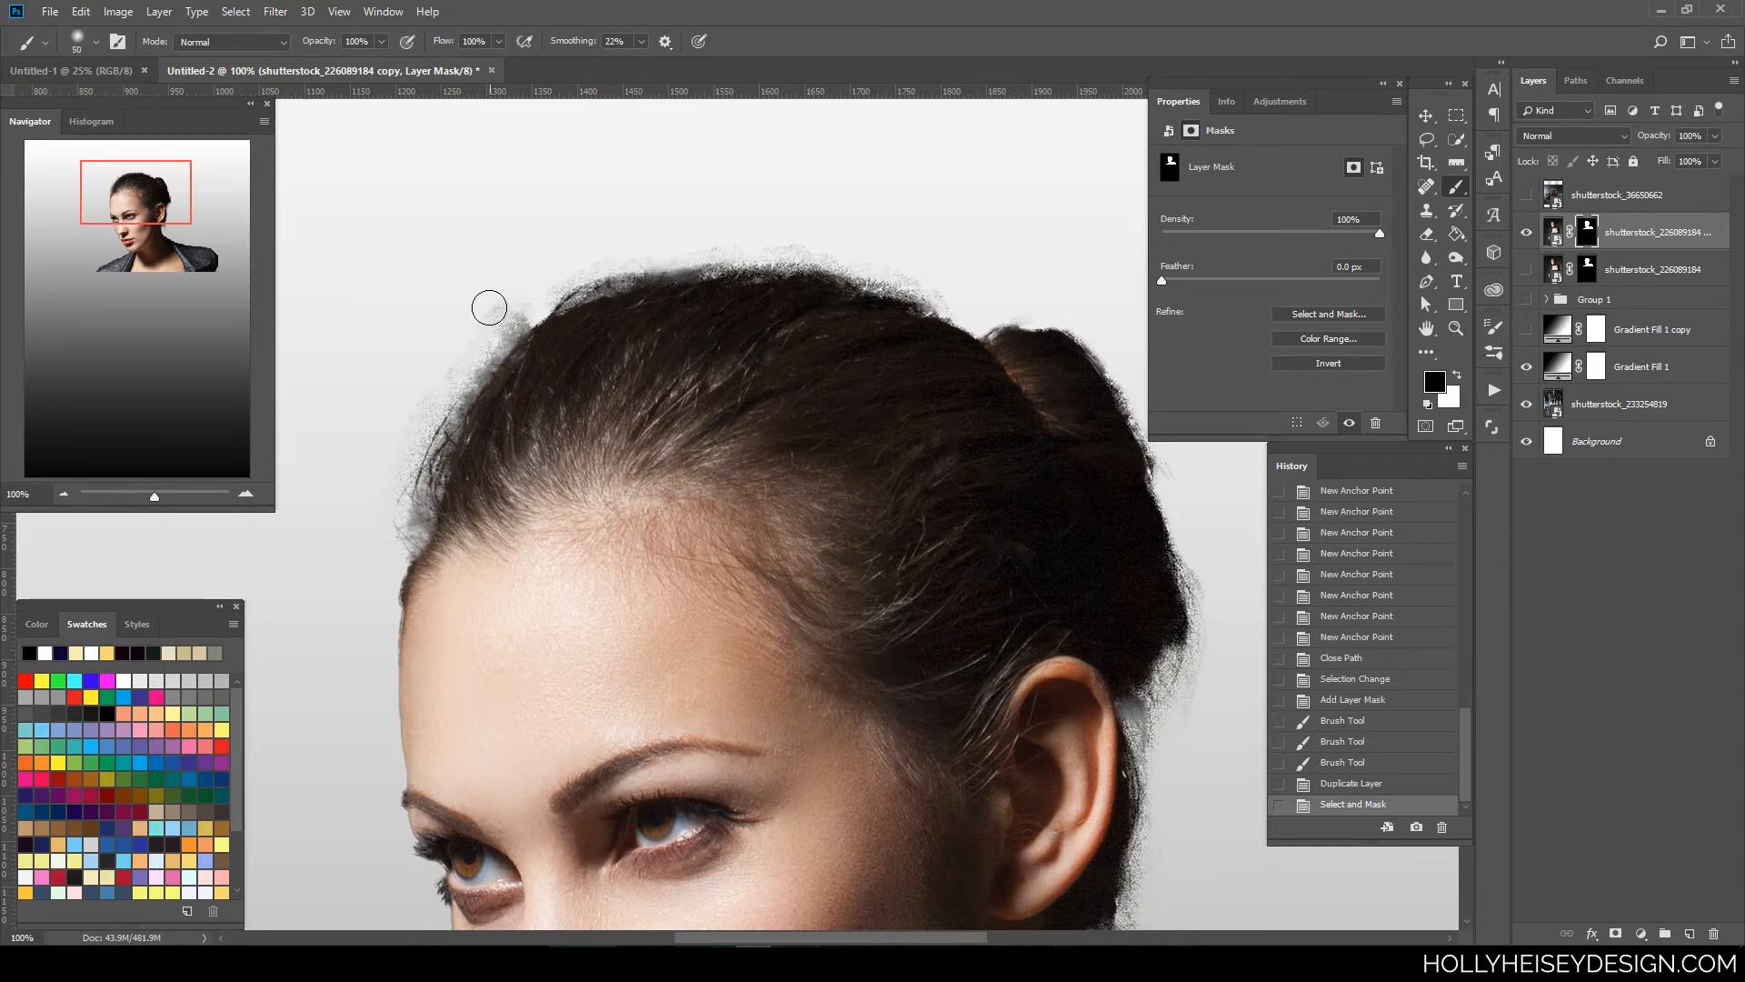
key("ctrl+plus")
left_click_drag(506, 429, 847, 584)
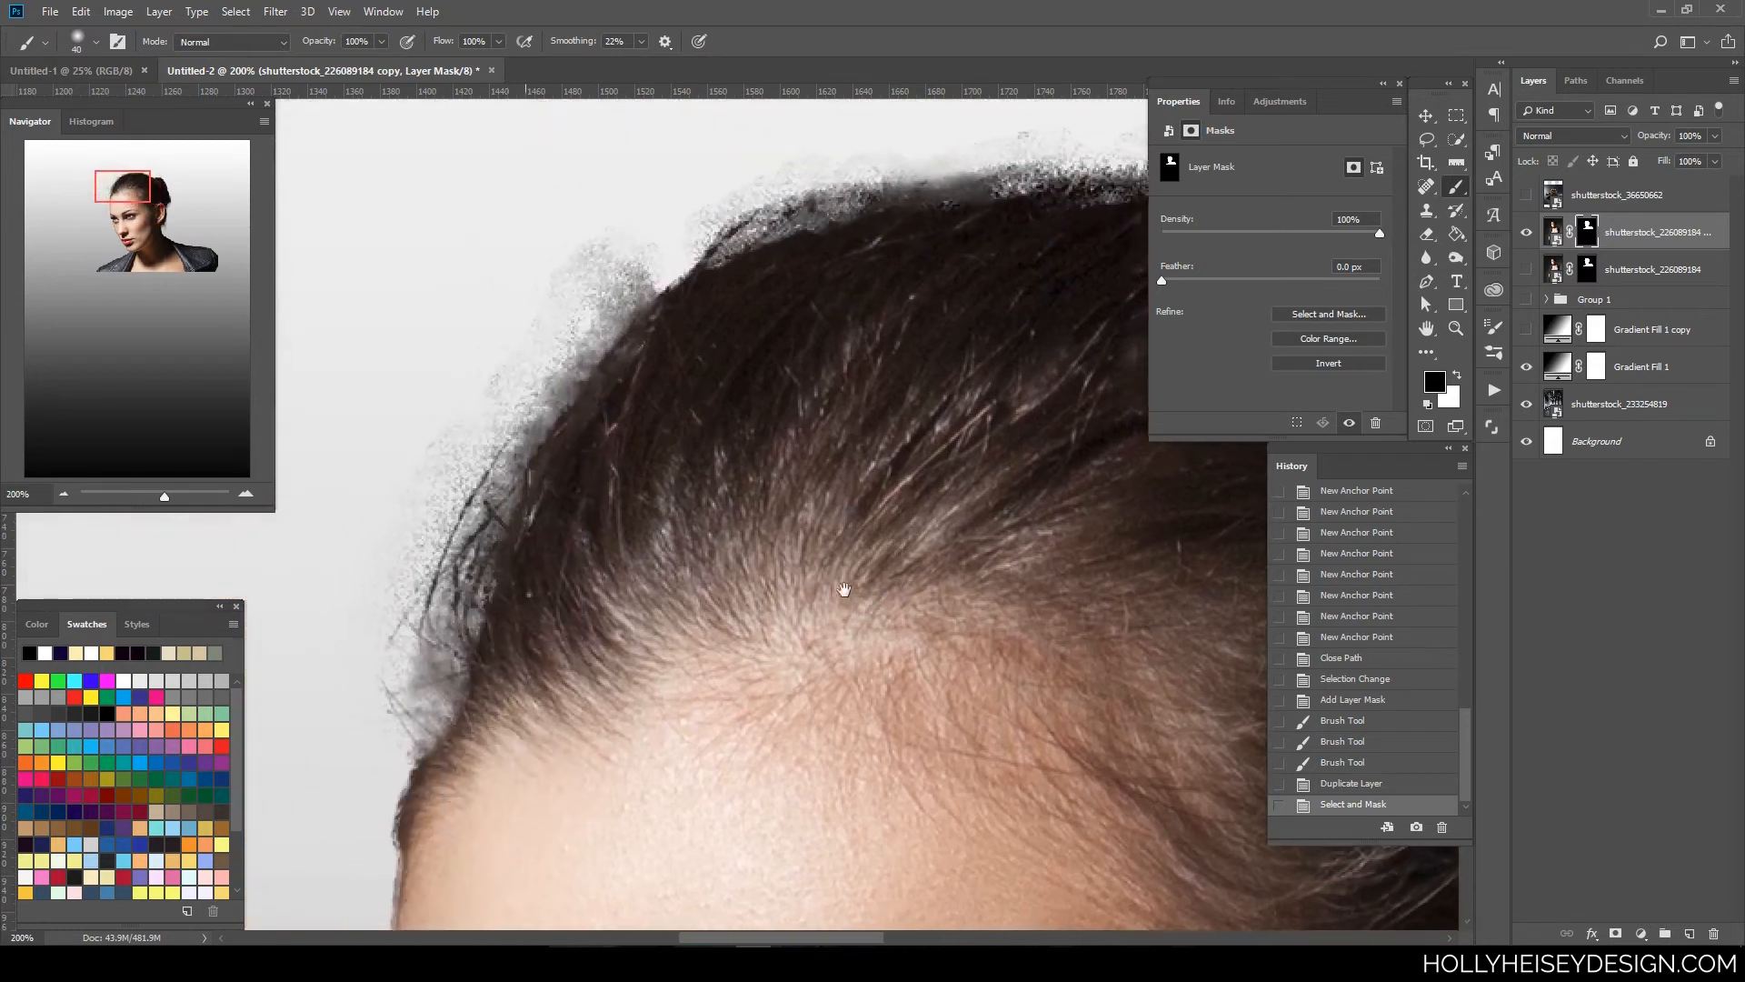
key("bracketleft")
key("bracketleft")
mouse_move(583, 300)
left_mouse_down()
mouse_move(628, 210)
mouse_move(564, 290)
mouse_move(574, 333)
mouse_move(484, 414)
mouse_move(516, 357)
mouse_move(523, 401)
mouse_move(462, 463)
mouse_move(504, 433)
mouse_move(474, 466)
mouse_move(571, 317)
mouse_move(546, 297)
mouse_move(436, 449)
mouse_move(393, 538)
mouse_move(431, 492)
mouse_move(426, 531)
mouse_move(440, 509)
mouse_move(370, 596)
mouse_move(364, 581)
mouse_move(368, 638)
left_mouse_up()
key("ctrl+z")
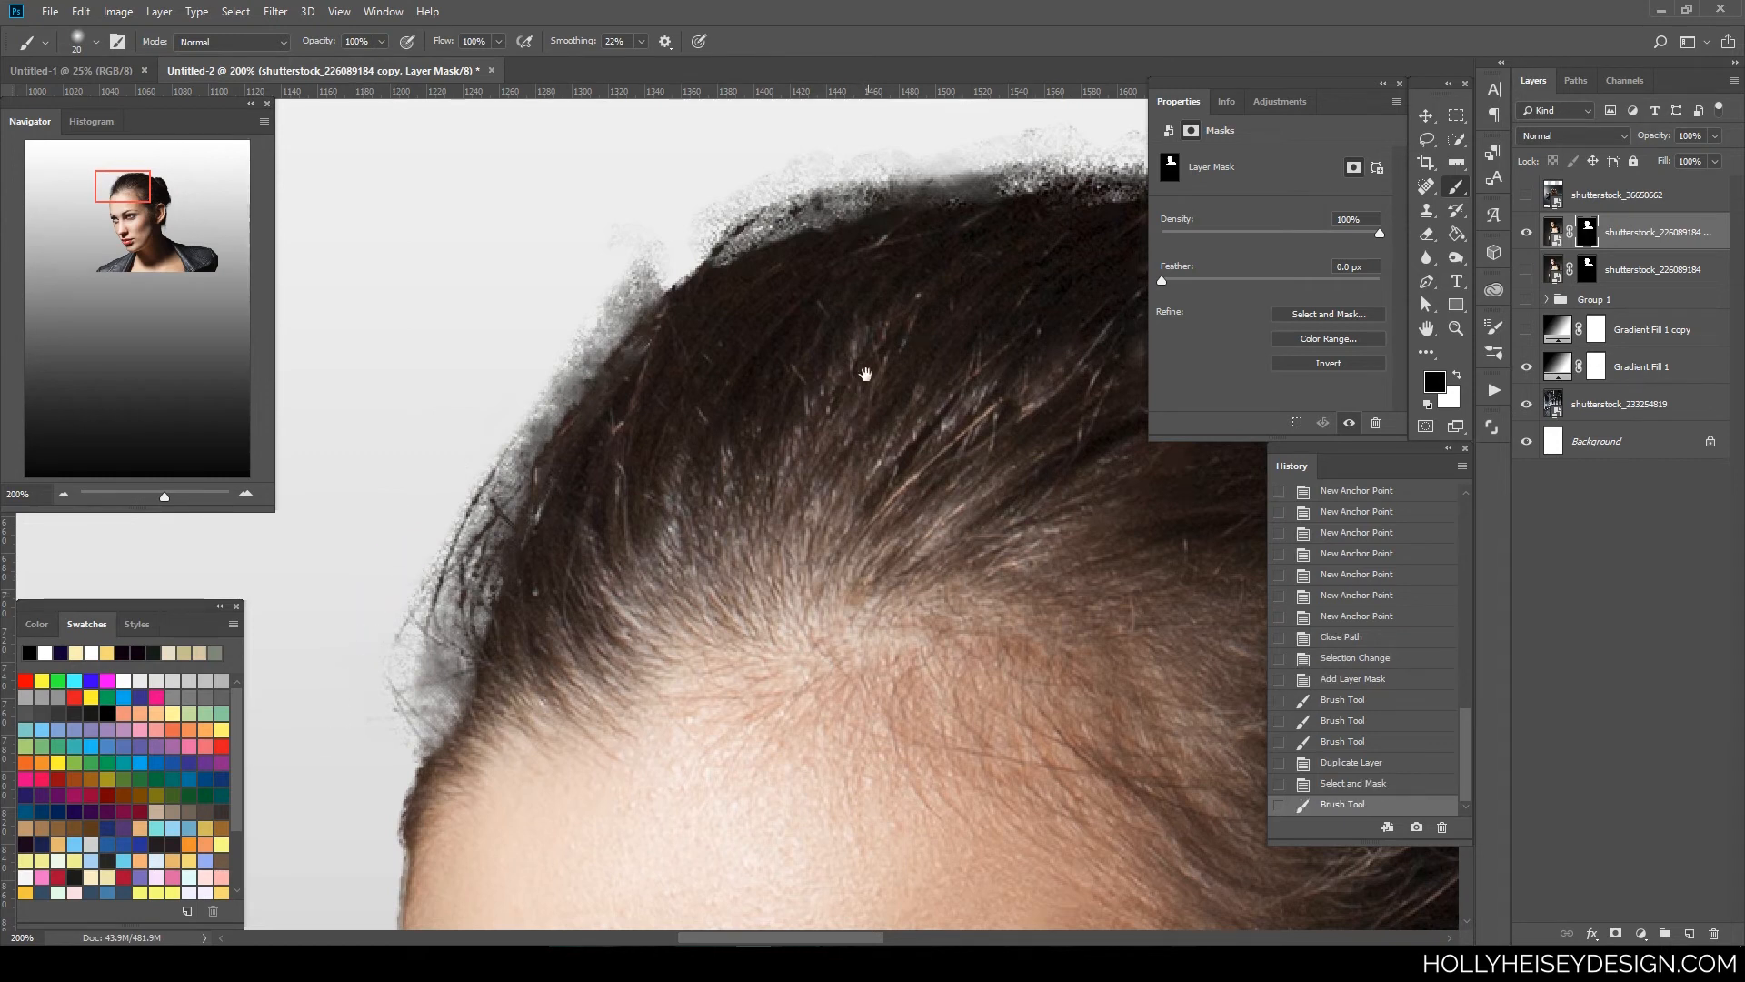
- Paint black on the layer mask with the 20 px brush to trim the fringe along the top of the head
left_click_drag(866, 374, 642, 572)
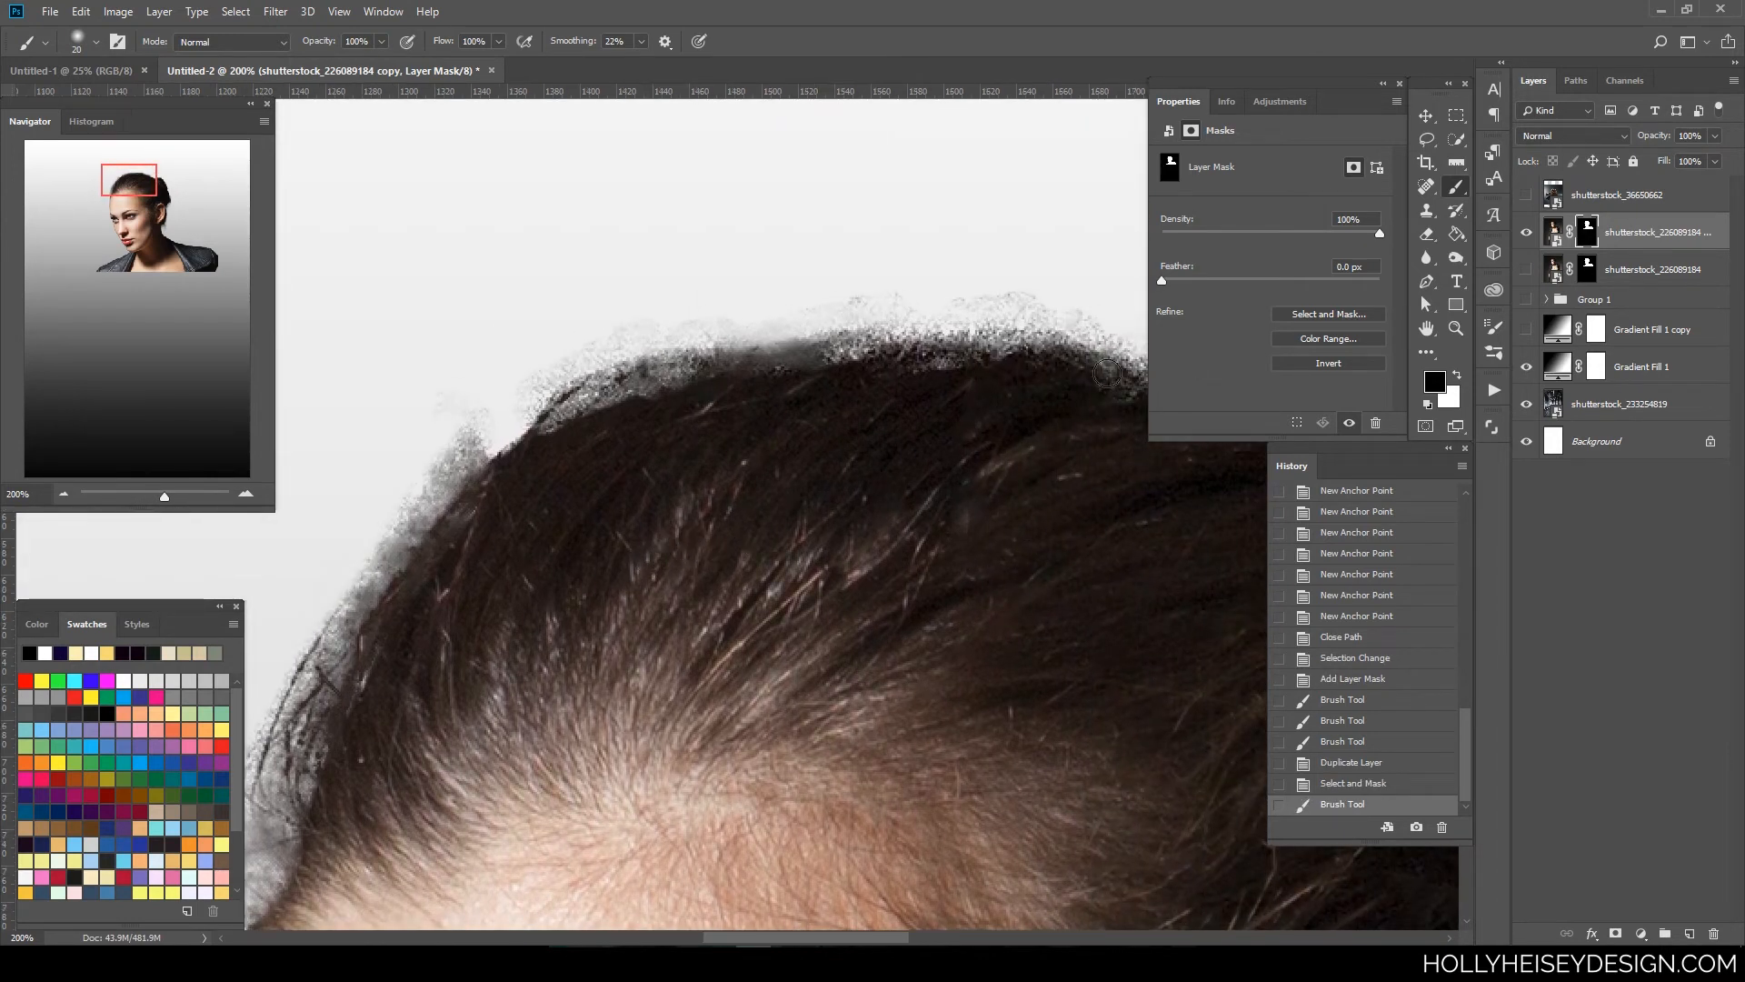
mouse_move(1106, 373)
left_mouse_down()
mouse_move(966, 463)
mouse_move(832, 487)
mouse_move(782, 476)
mouse_move(836, 453)
mouse_move(500, 381)
mouse_move(448, 348)
mouse_move(336, 480)
mouse_move(454, 355)
mouse_move(612, 255)
mouse_move(463, 340)
mouse_move(770, 254)
mouse_move(931, 257)
mouse_move(844, 251)
left_mouse_up()
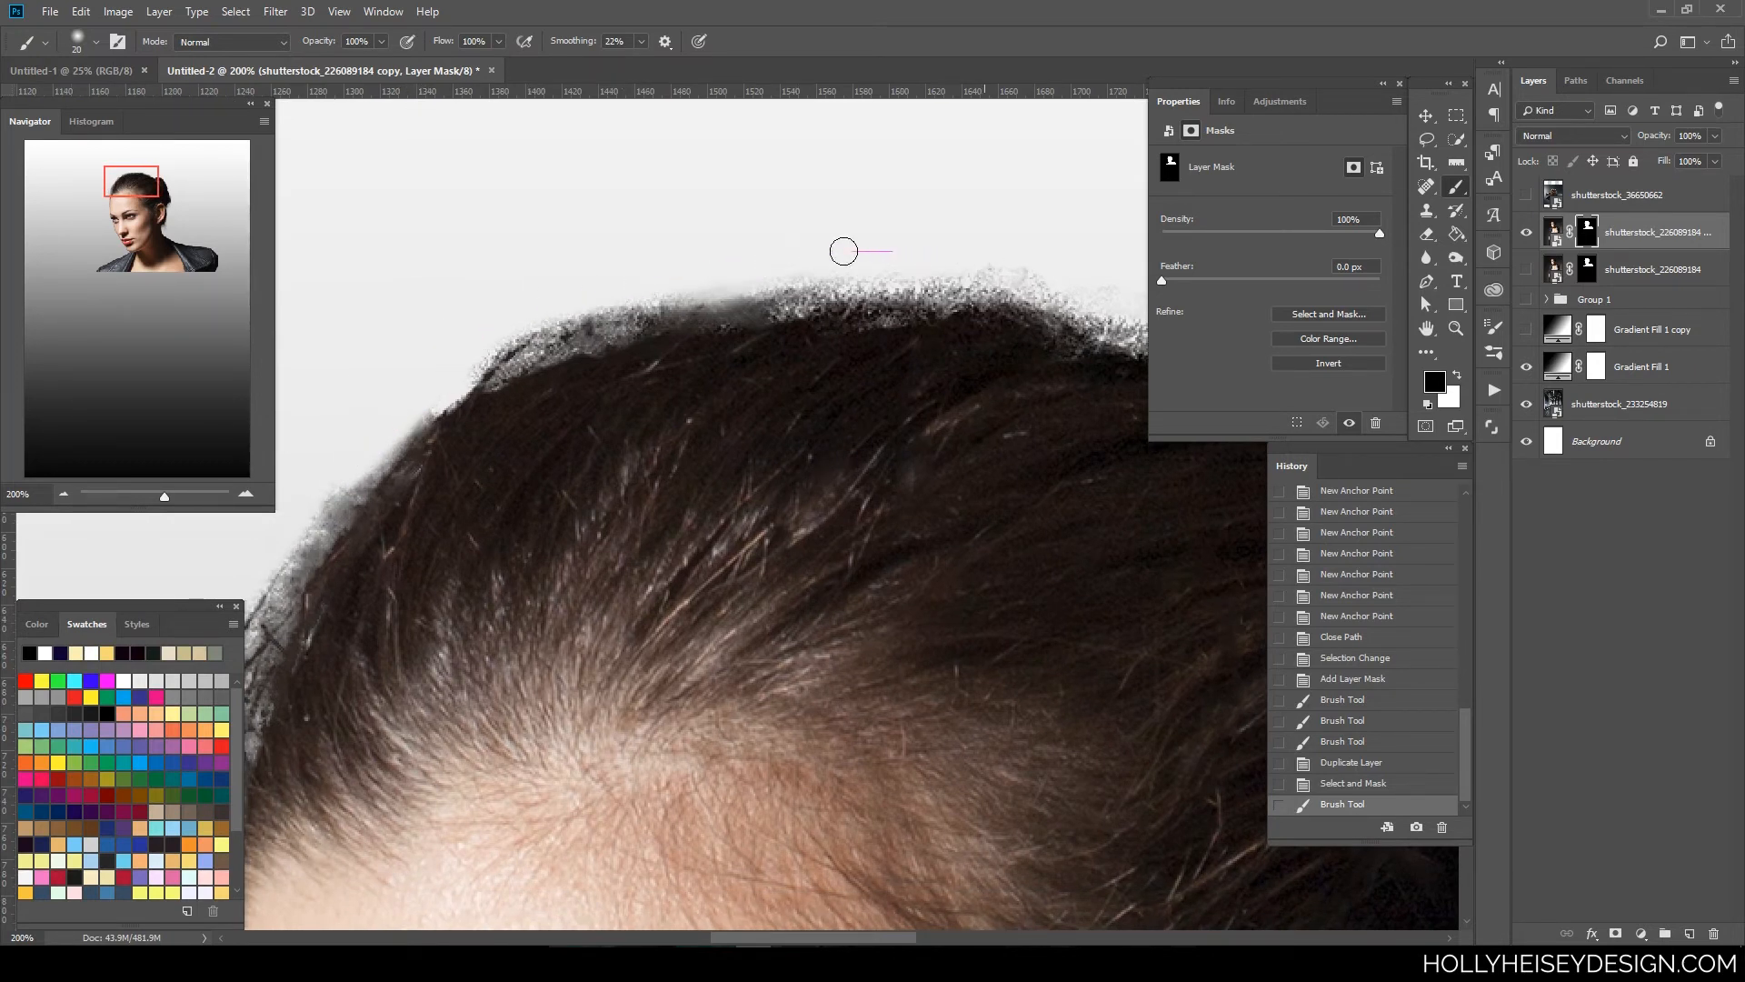
left_click_drag(1034, 546, 717, 494)
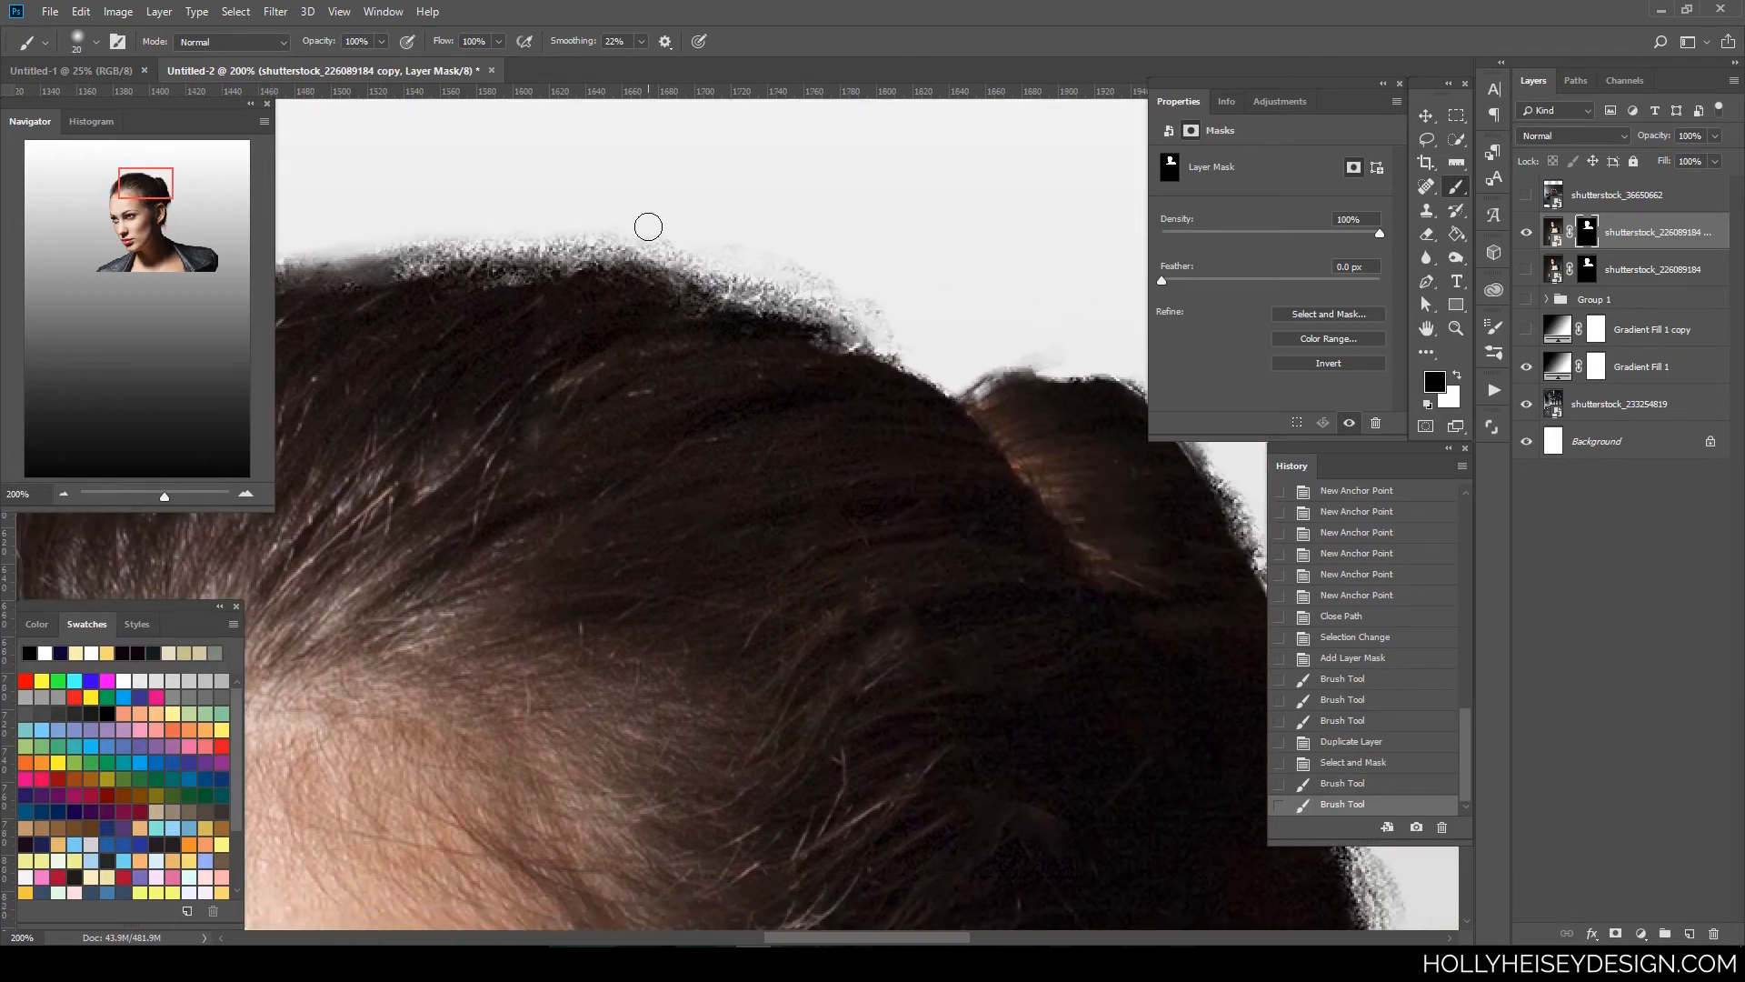
mouse_move(648, 226)
left_mouse_down()
mouse_move(799, 266)
mouse_move(754, 261)
mouse_move(886, 309)
left_mouse_up()
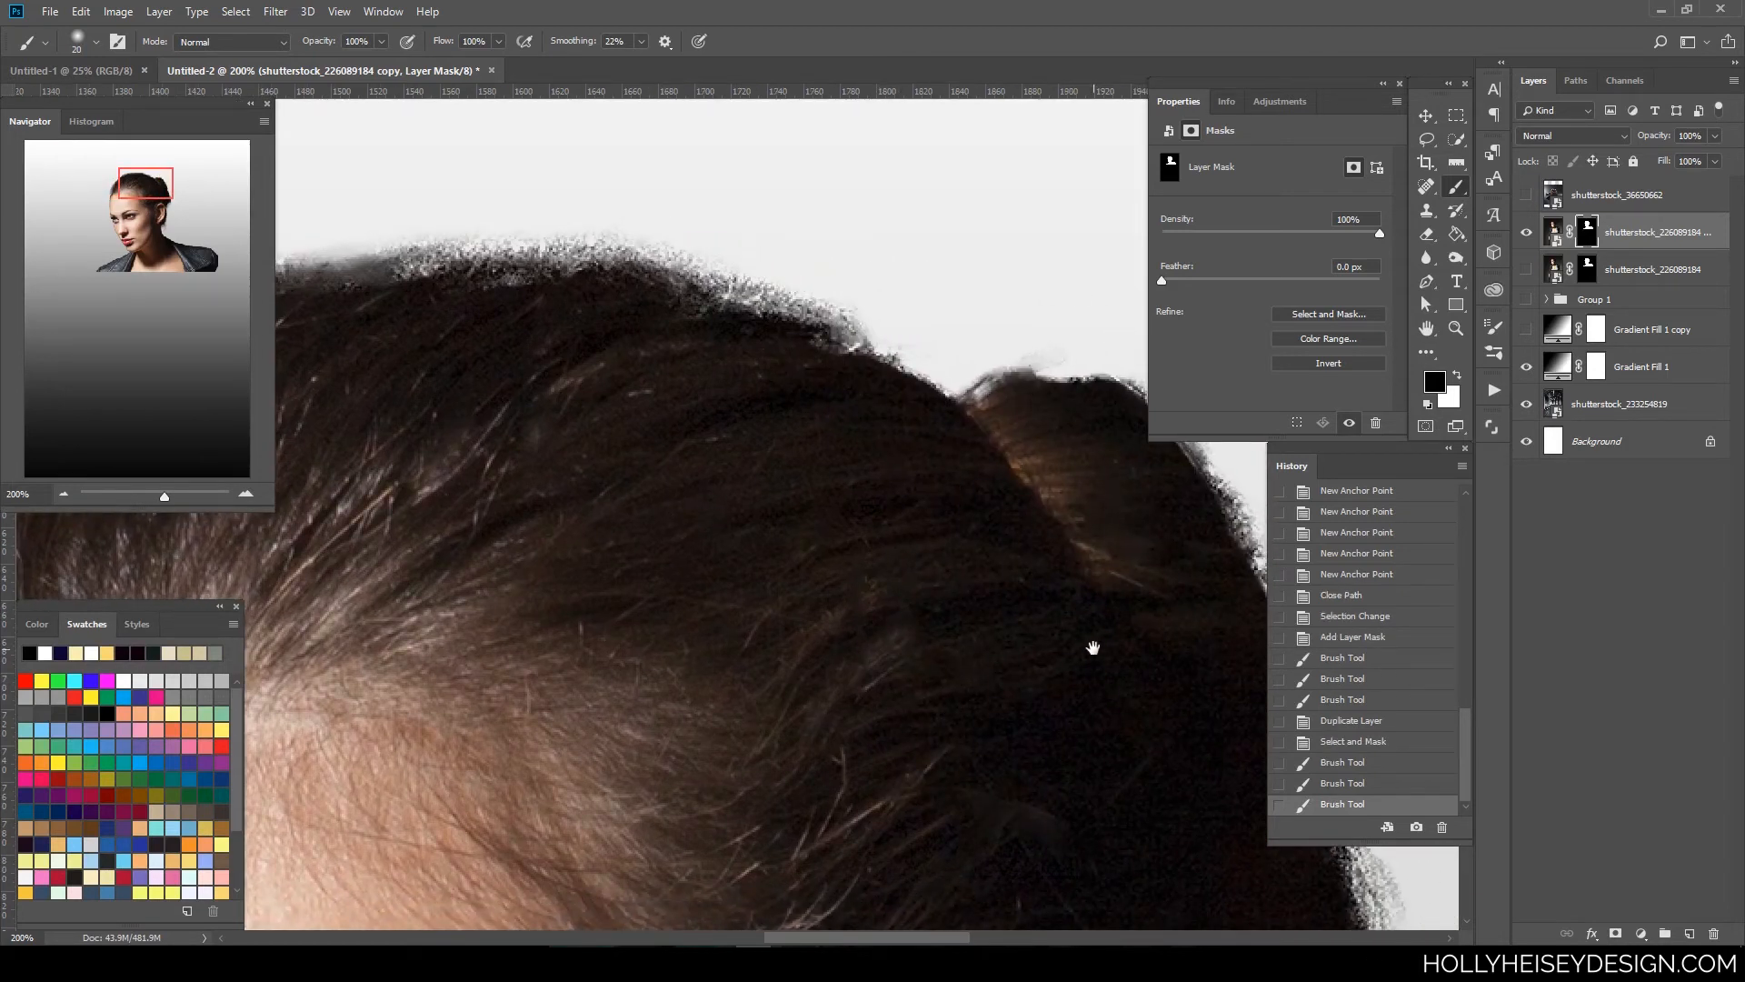
- Trim the fringe around the hair bun on the layer mask with the black brush and check the edge down to the nape
mouse_move(1093, 647)
left_mouse_down()
mouse_move(845, 596)
mouse_move(838, 573)
left_mouse_up()
left_click_drag(802, 304, 850, 308)
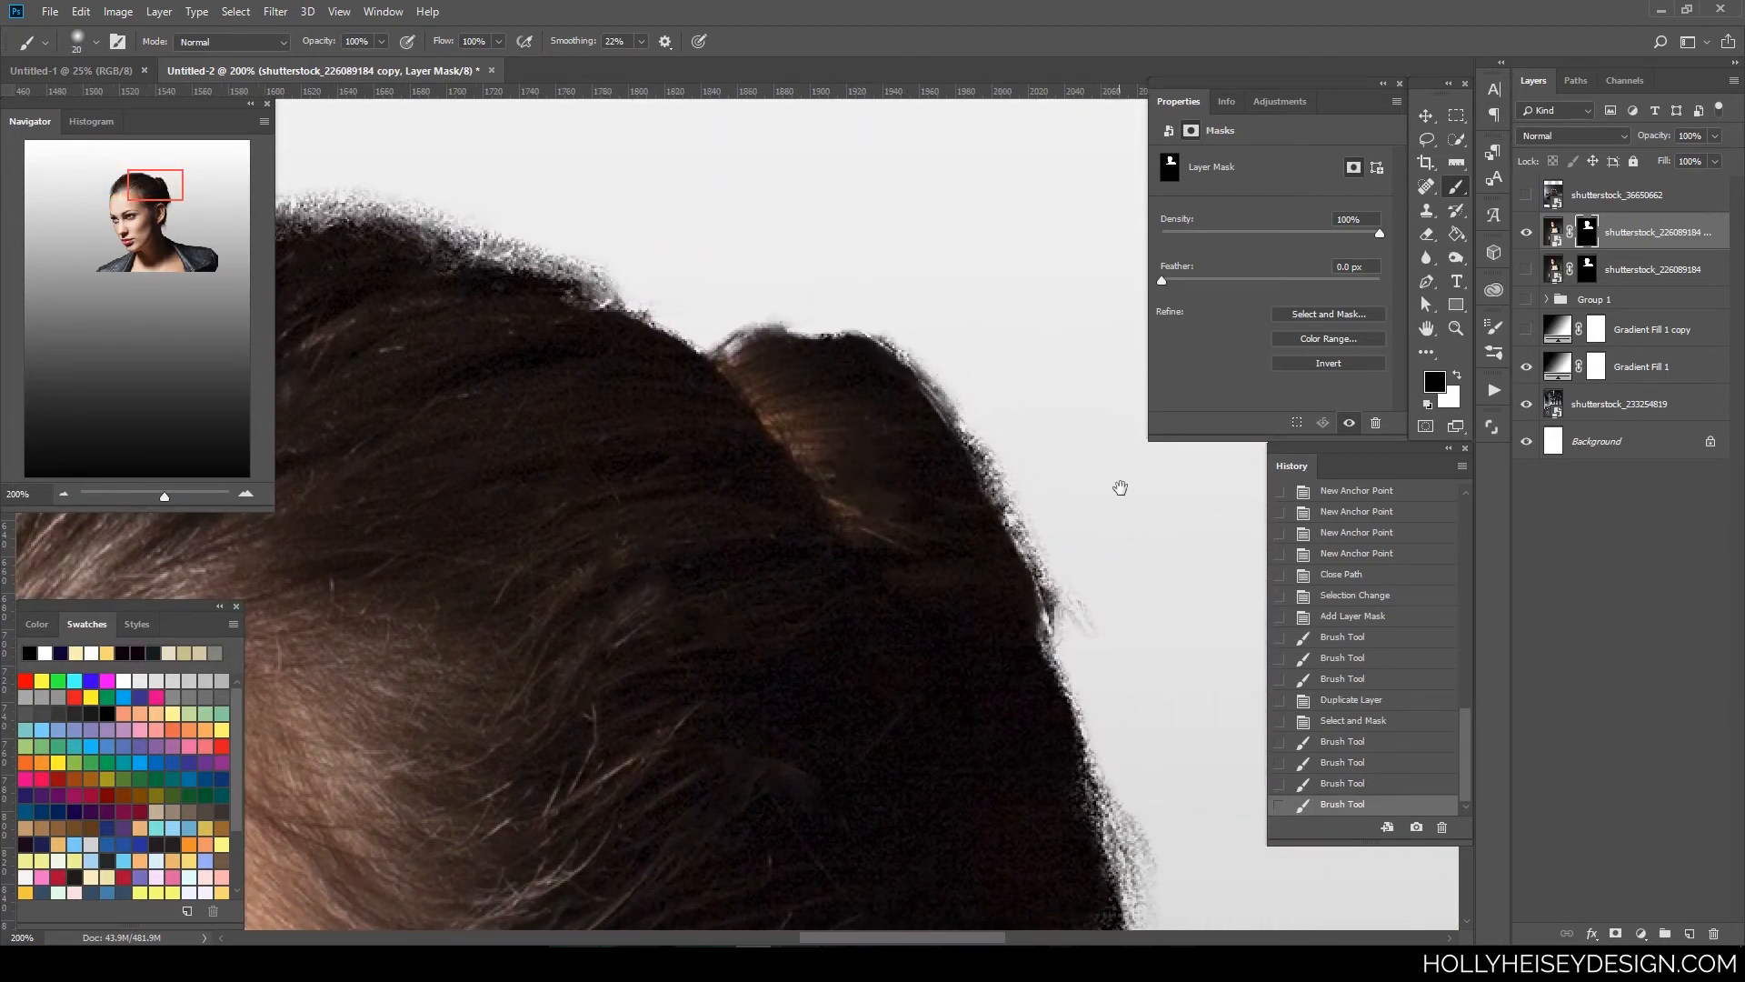
mouse_move(1124, 652)
left_mouse_down()
mouse_move(977, 436)
mouse_move(1018, 459)
left_mouse_up()
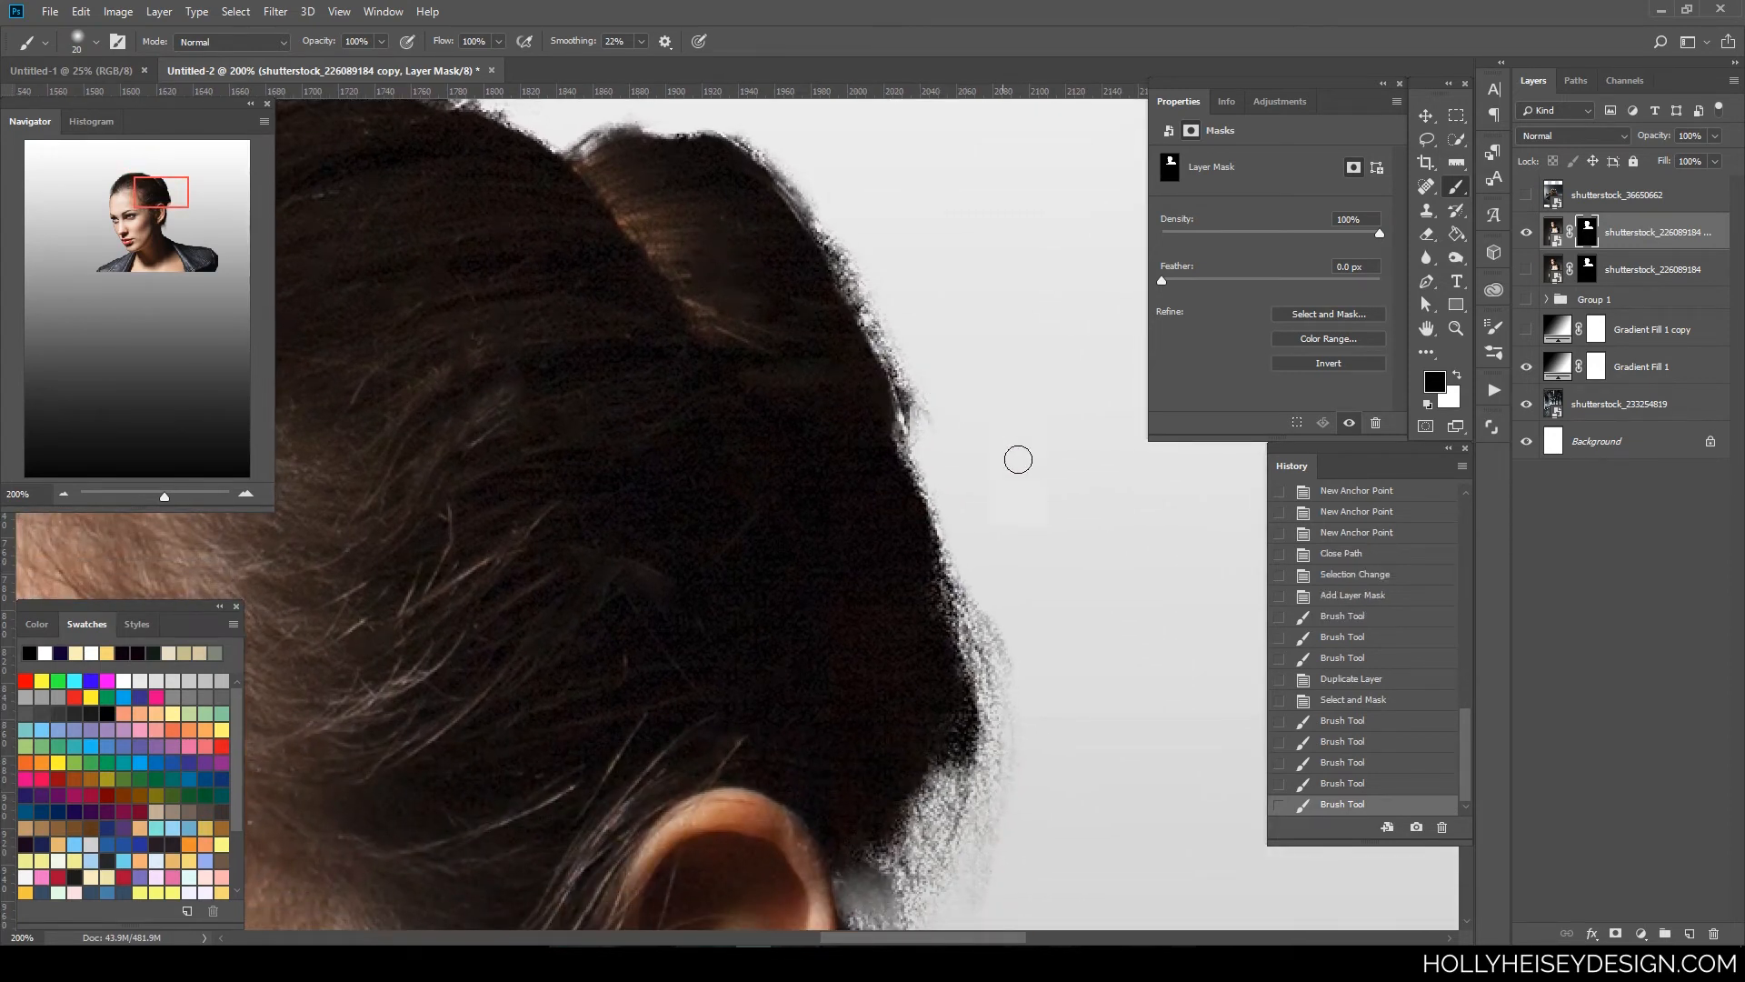
left_click_drag(1080, 763, 1129, 451)
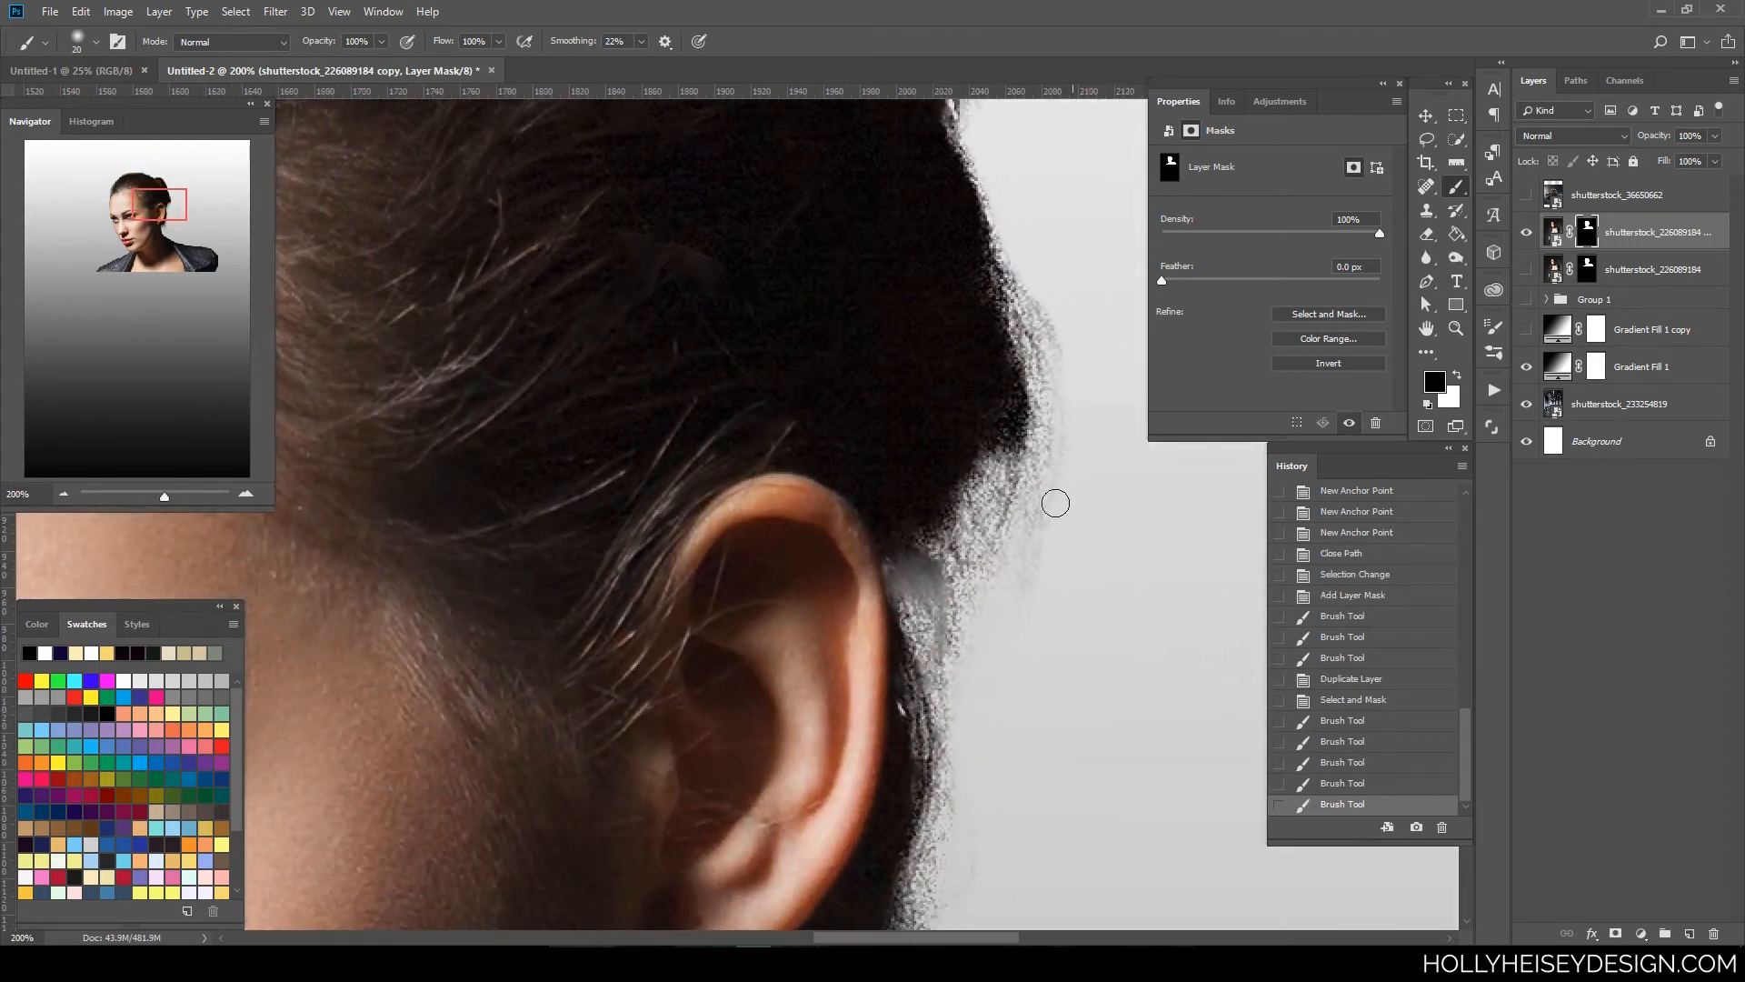
left_click_drag(1036, 691, 1130, 491)
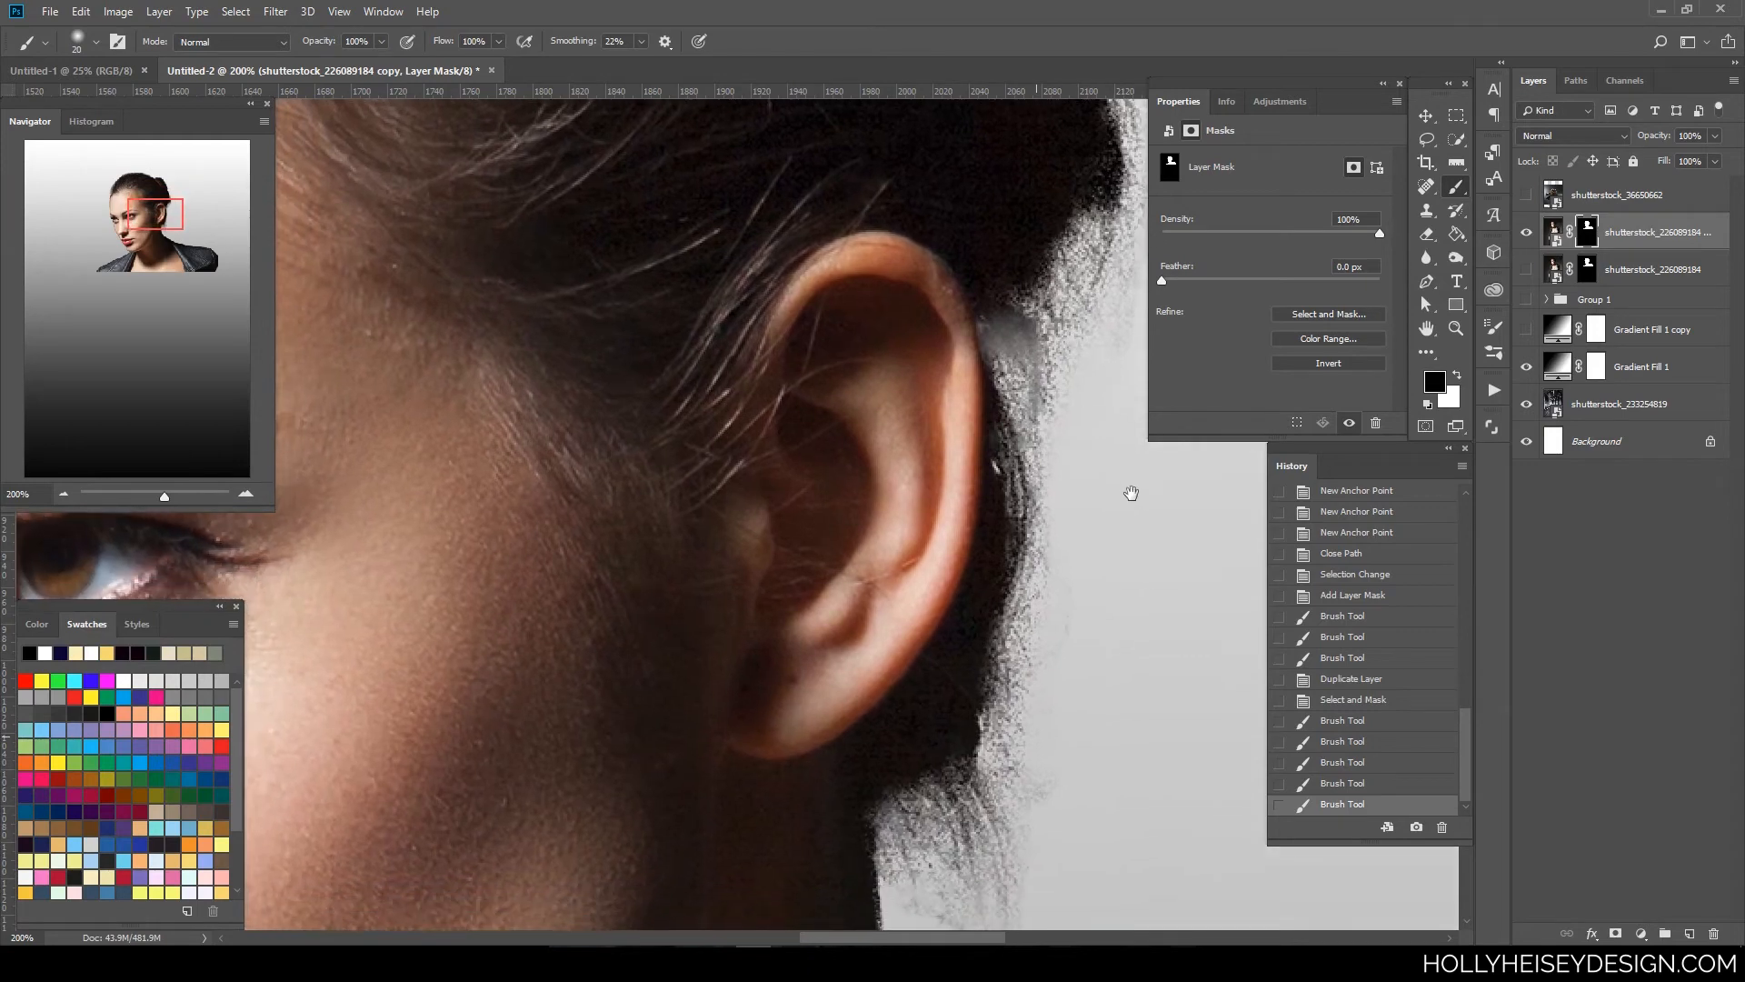
key("ctrl+minus")
key("ctrl+minus")
key("ctrl+minus")
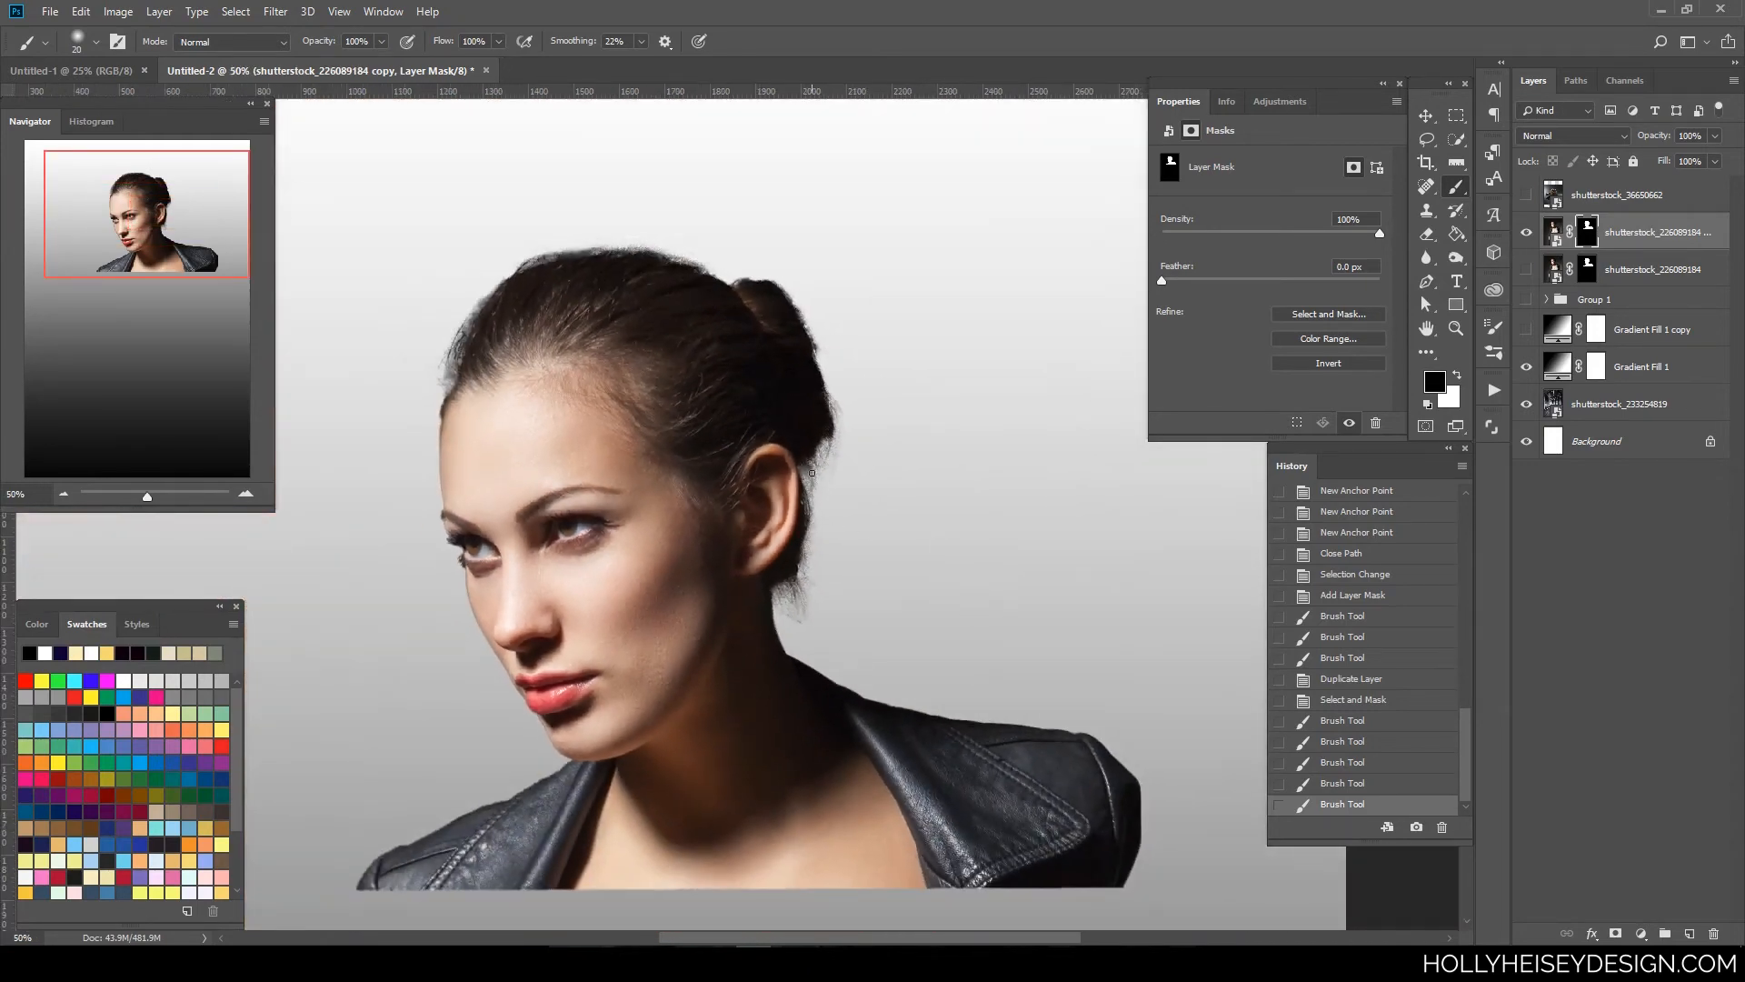
- Paint black on the layer mask behind the ear to trim the remaining fringe and inspect the hair edge up close
left_click_drag(812, 472, 816, 502)
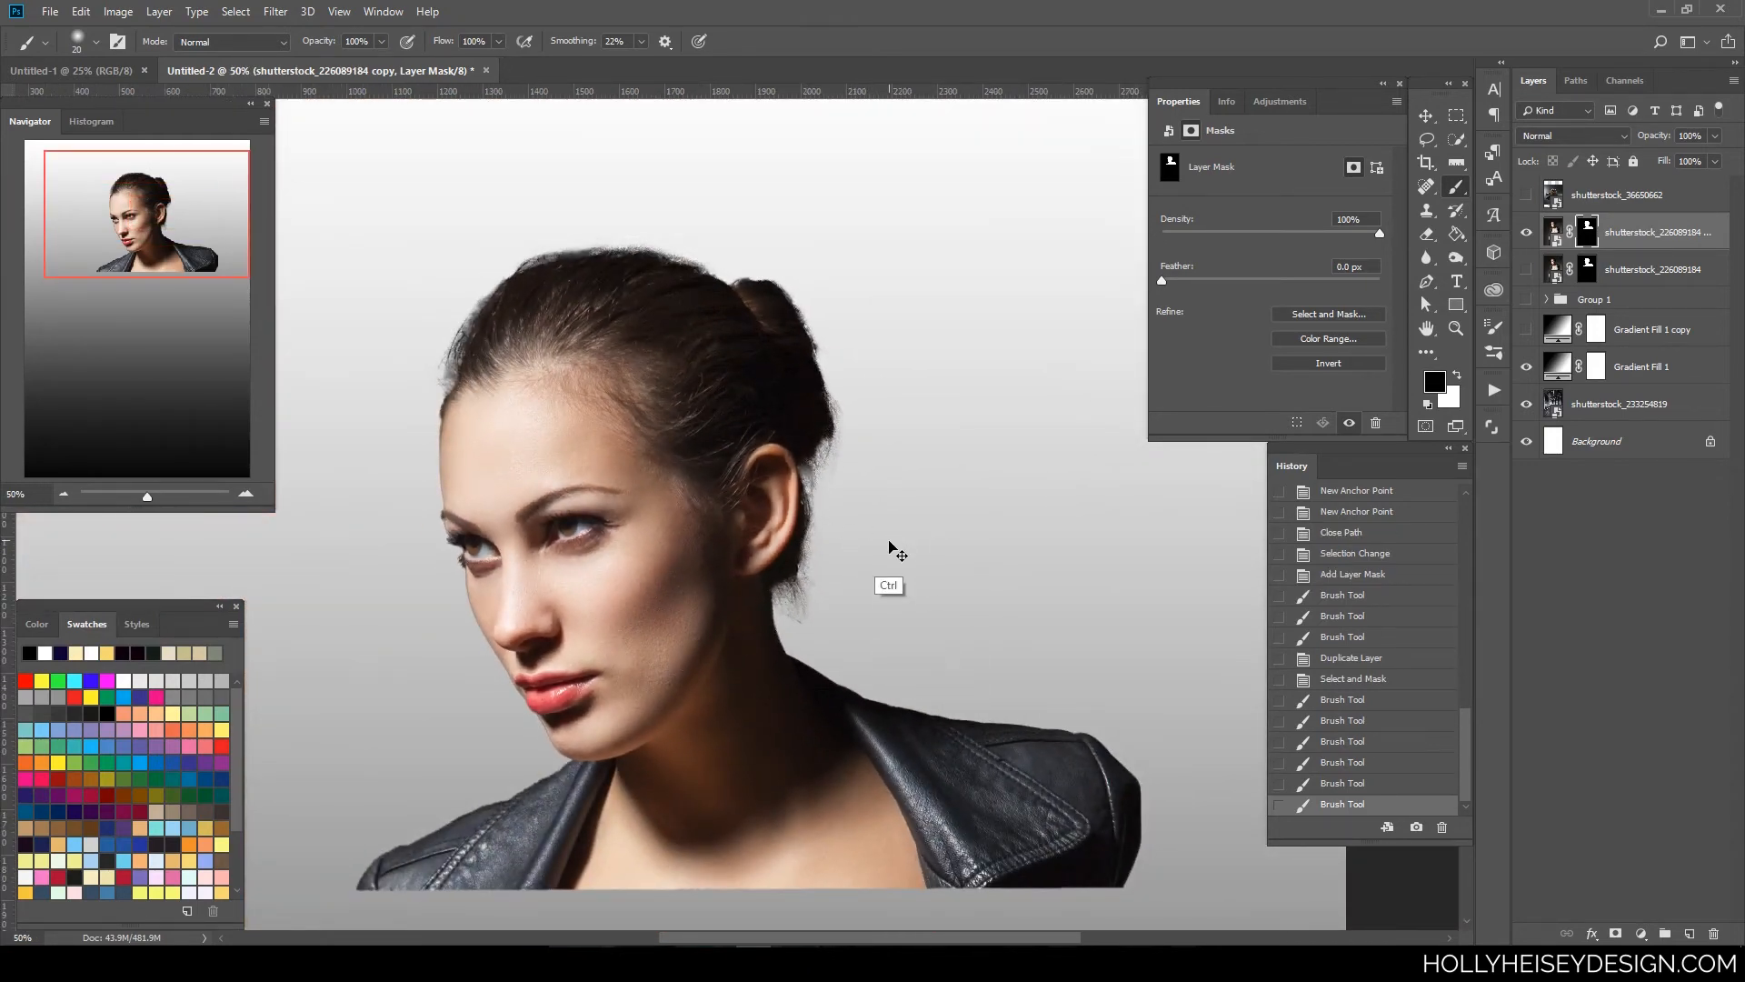
key("ctrl+plus")
left_click_drag(896, 530, 1069, 673)
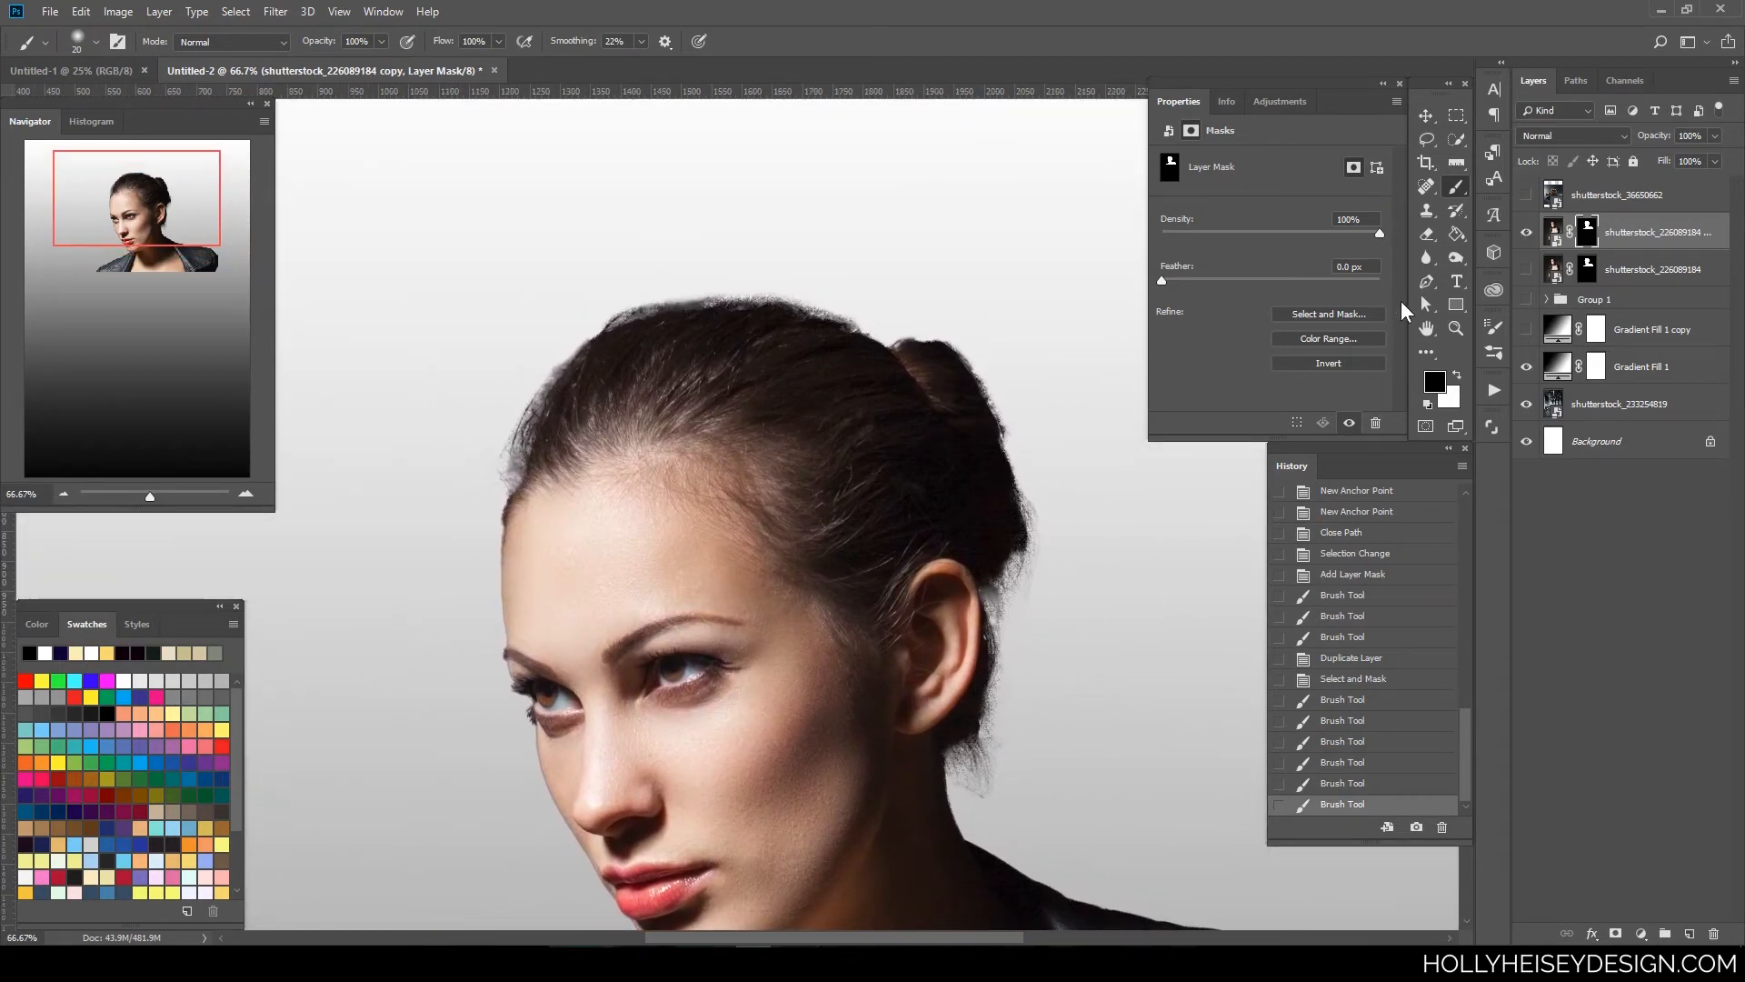
key("ctrl+plus")
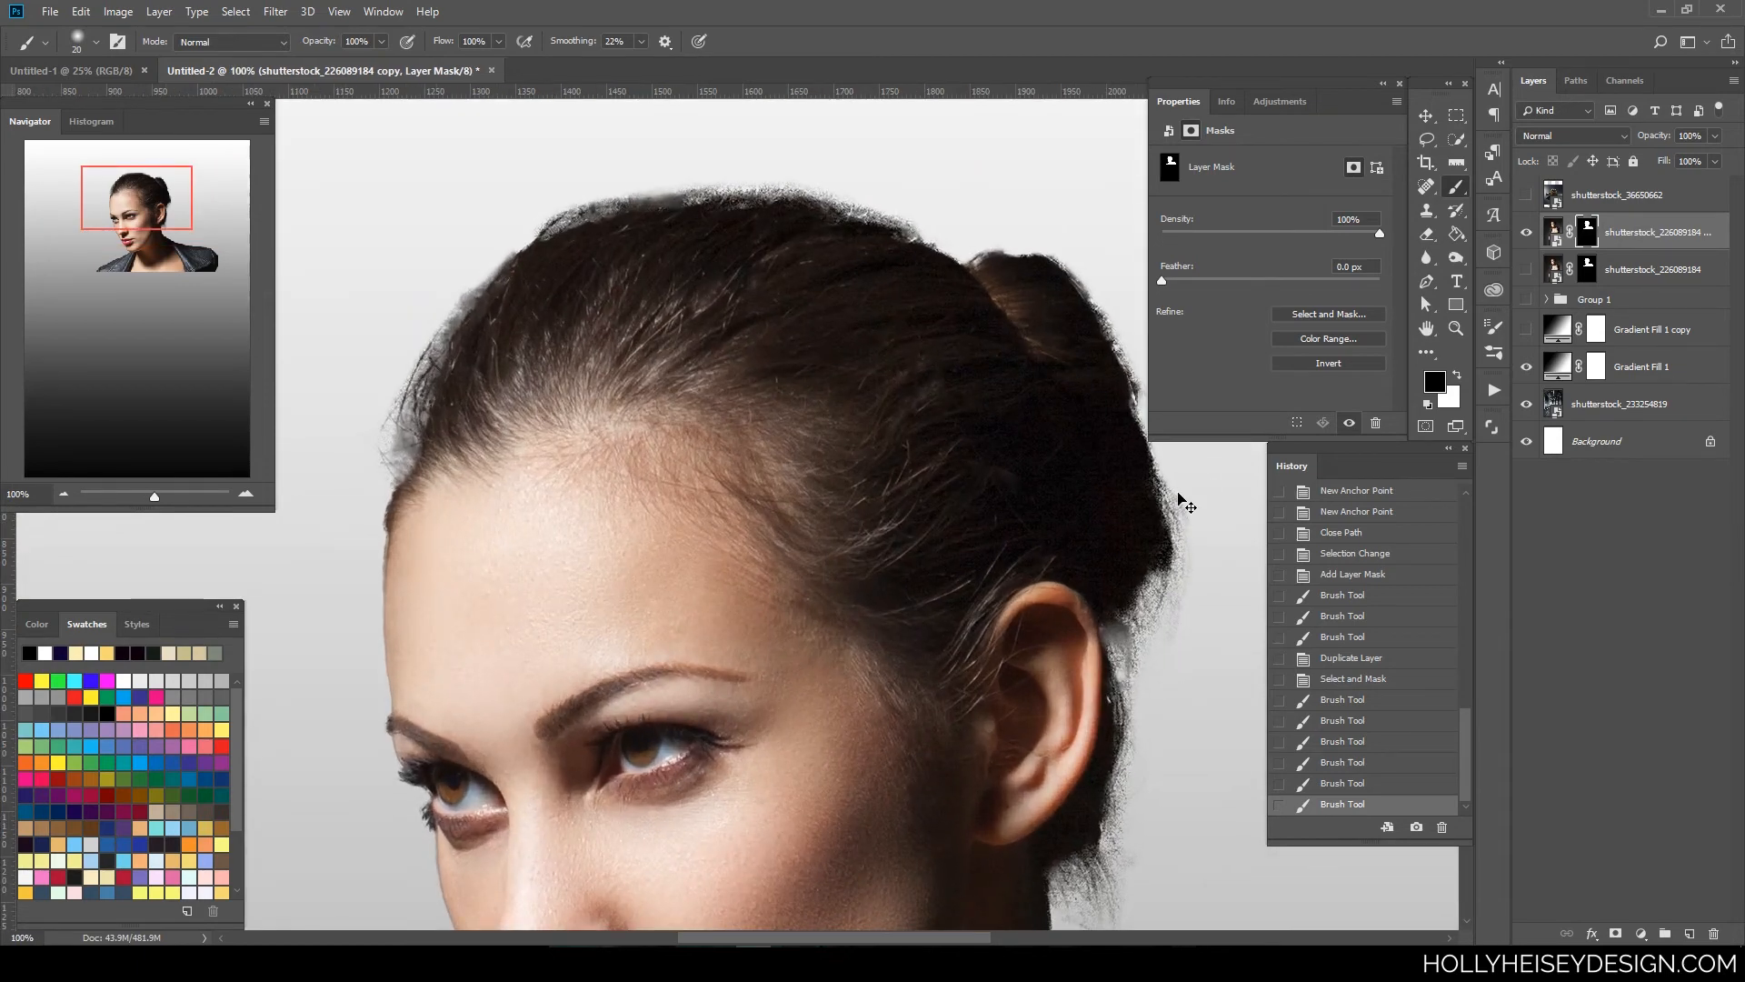
key("ctrl+plus")
left_click_drag(973, 339, 967, 726)
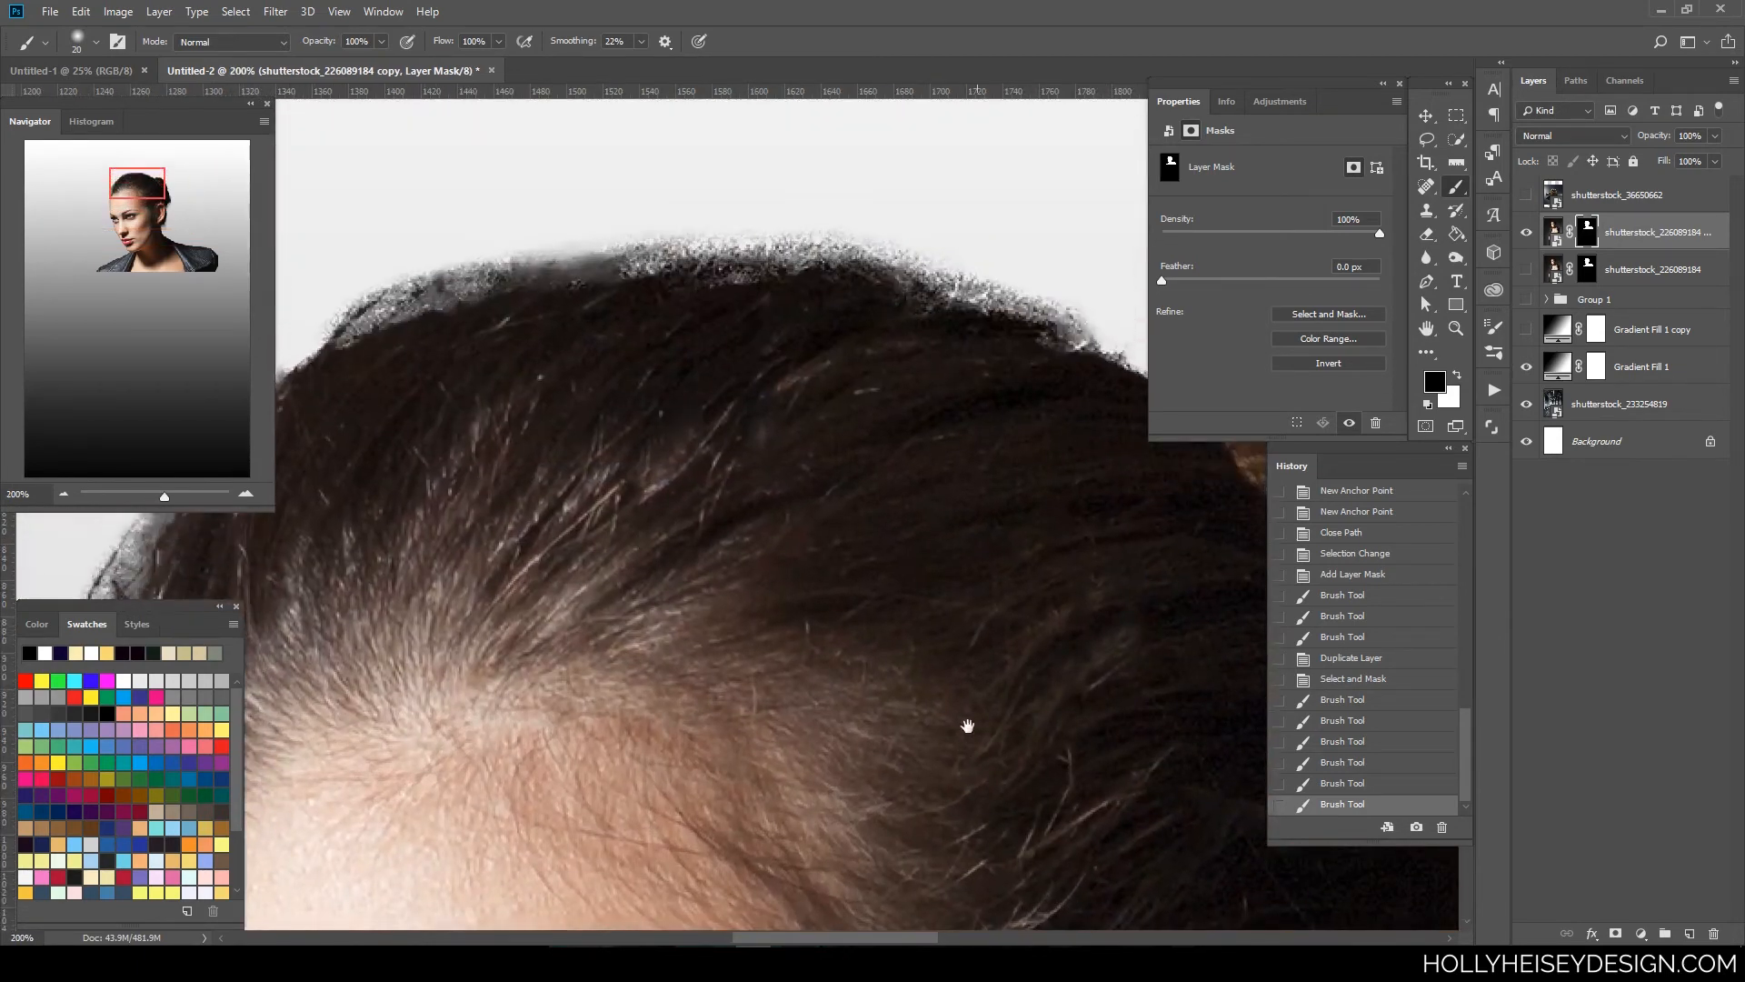
key("ctrl+minus")
key("ctrl+minus")
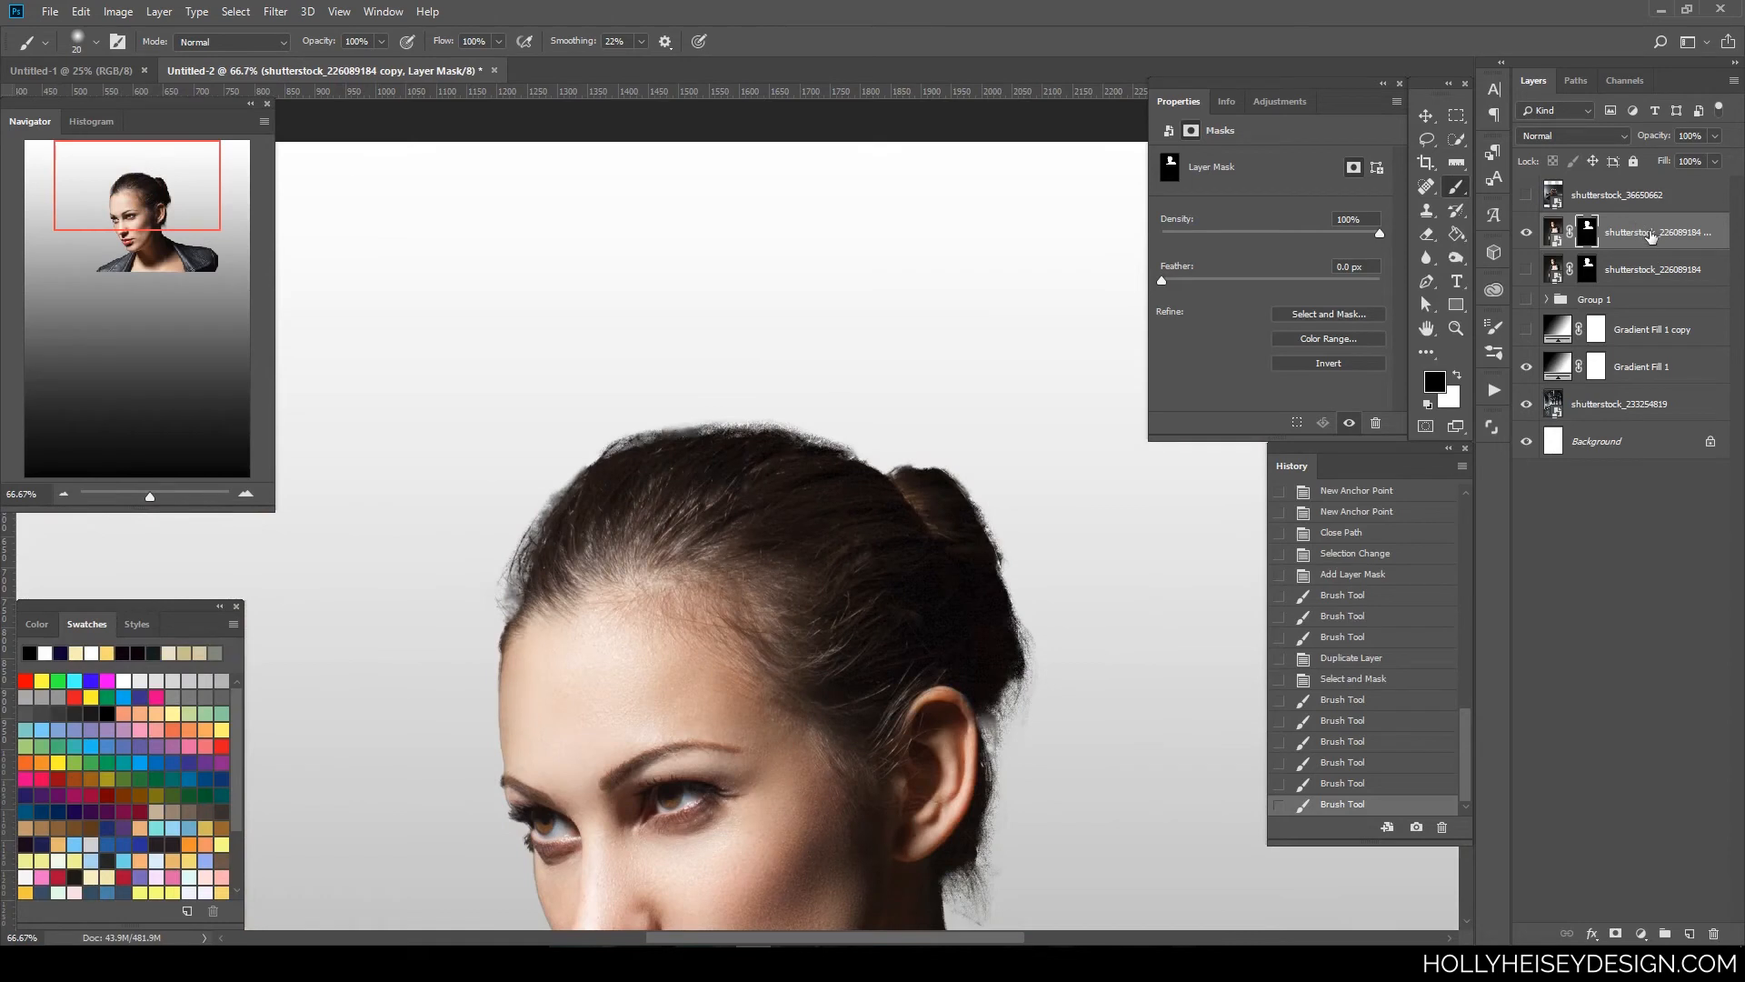
- Duplicate the shutterstock_226089184 copy layer, hide the original copy, and disable the duplicate's layer mask
left_click_drag(1663, 234, 1689, 930)
left_click(1527, 270)
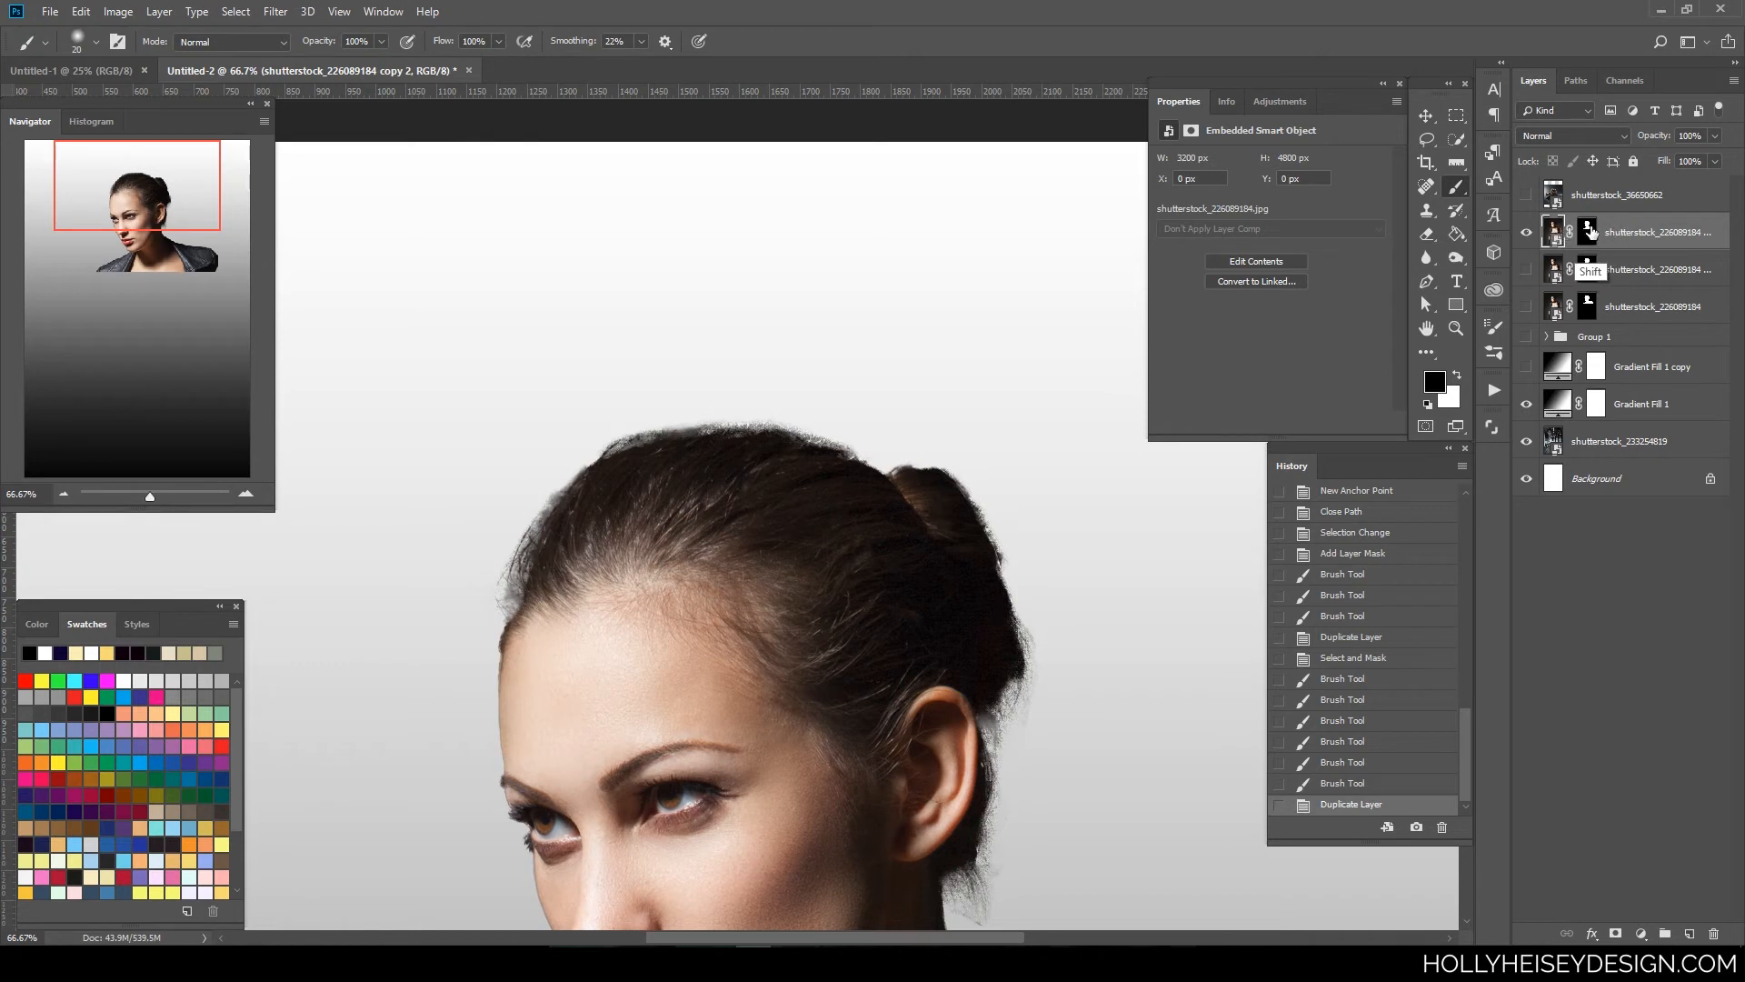
left_click(1590, 232, "shift")
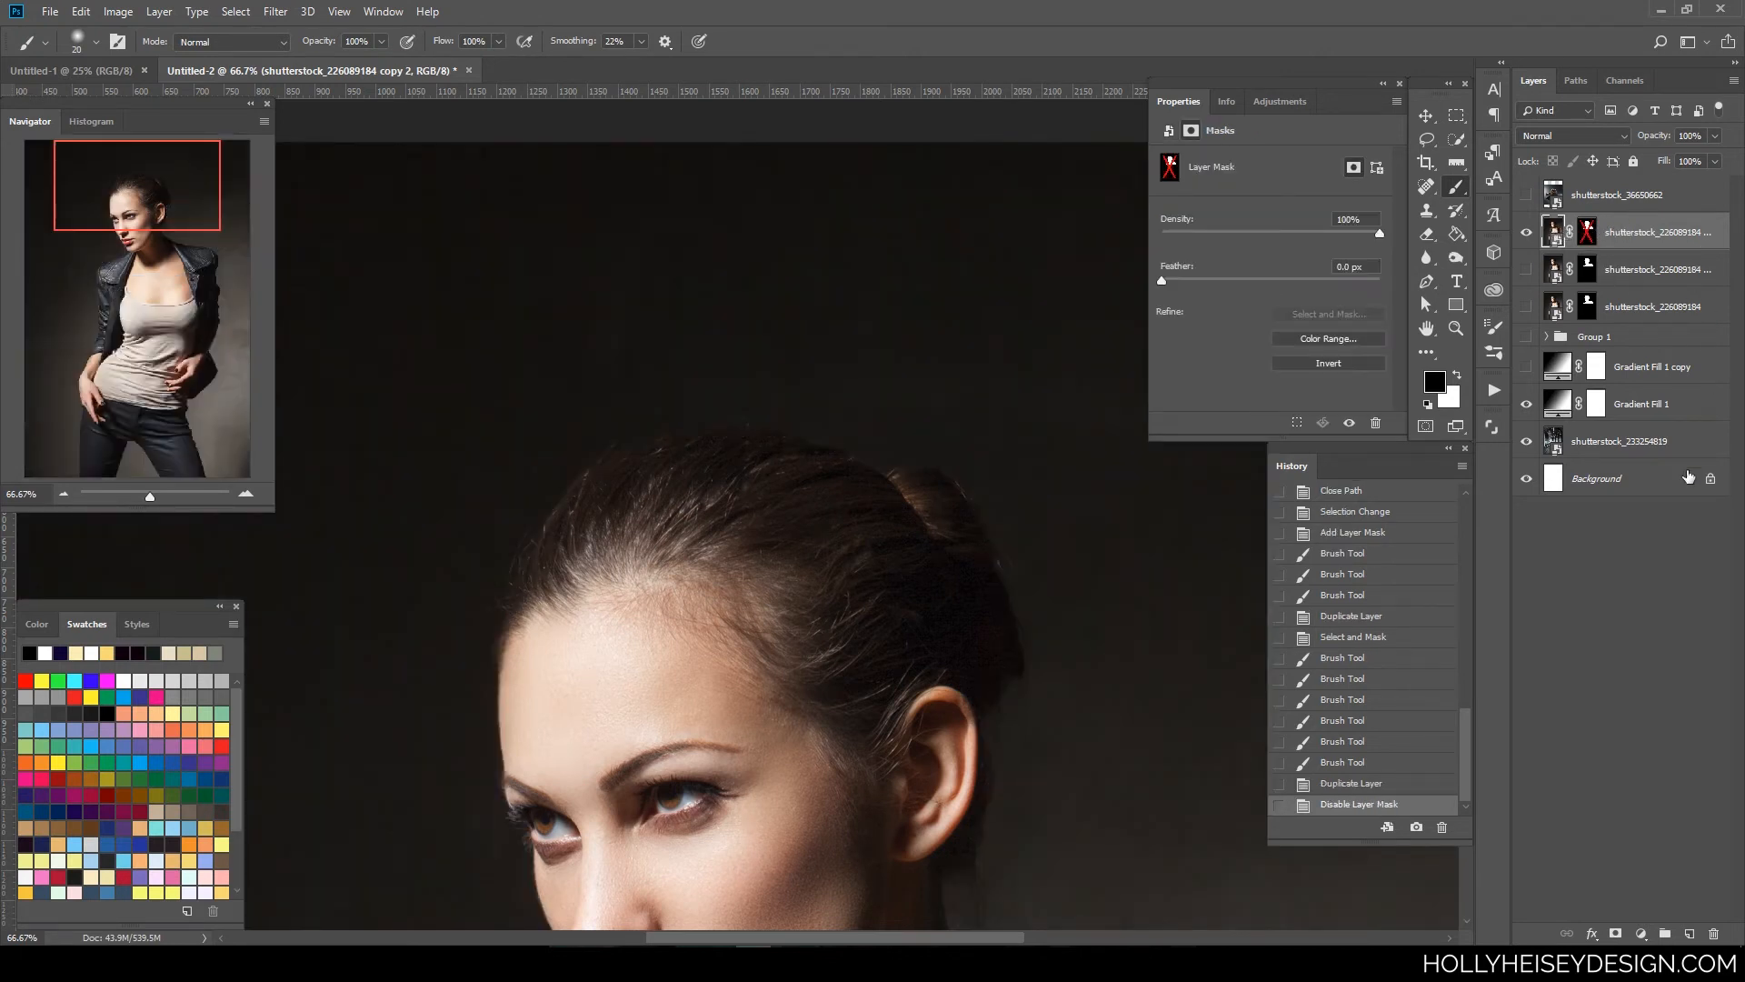
- Add a Levels adjustment layer above the unmasked duplicate and clip it to that layer
left_click(1642, 933)
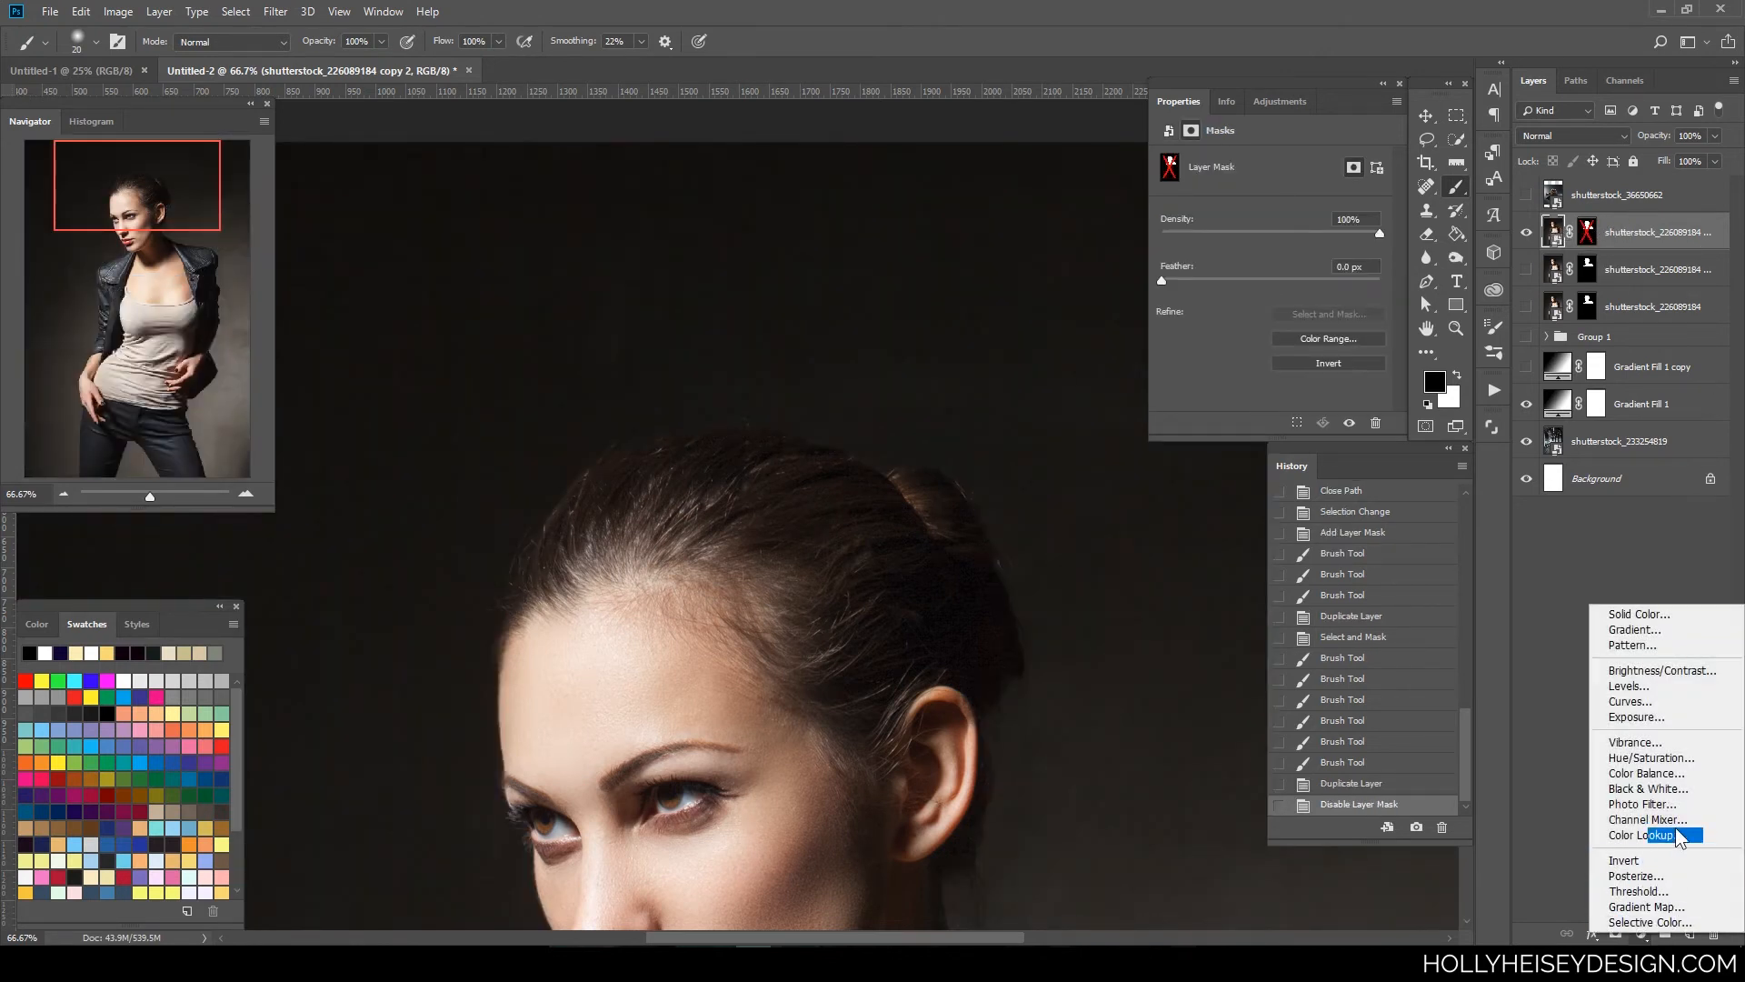
left_click(1646, 686)
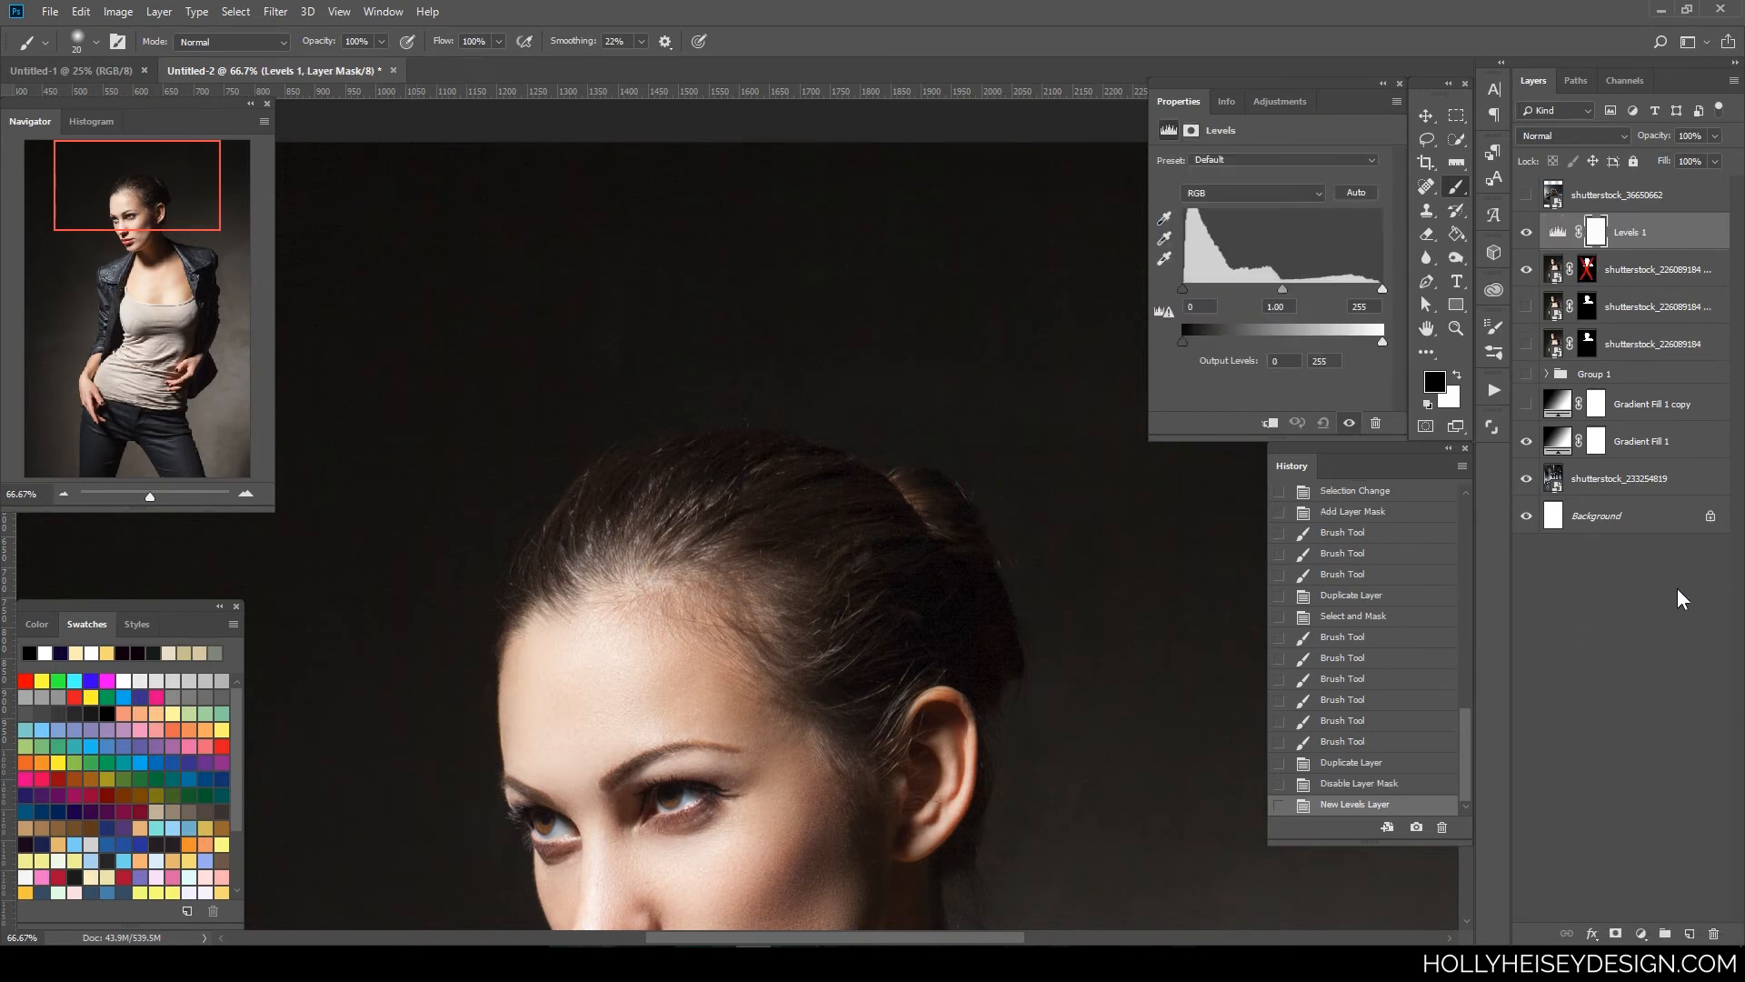
right_click(1653, 232)
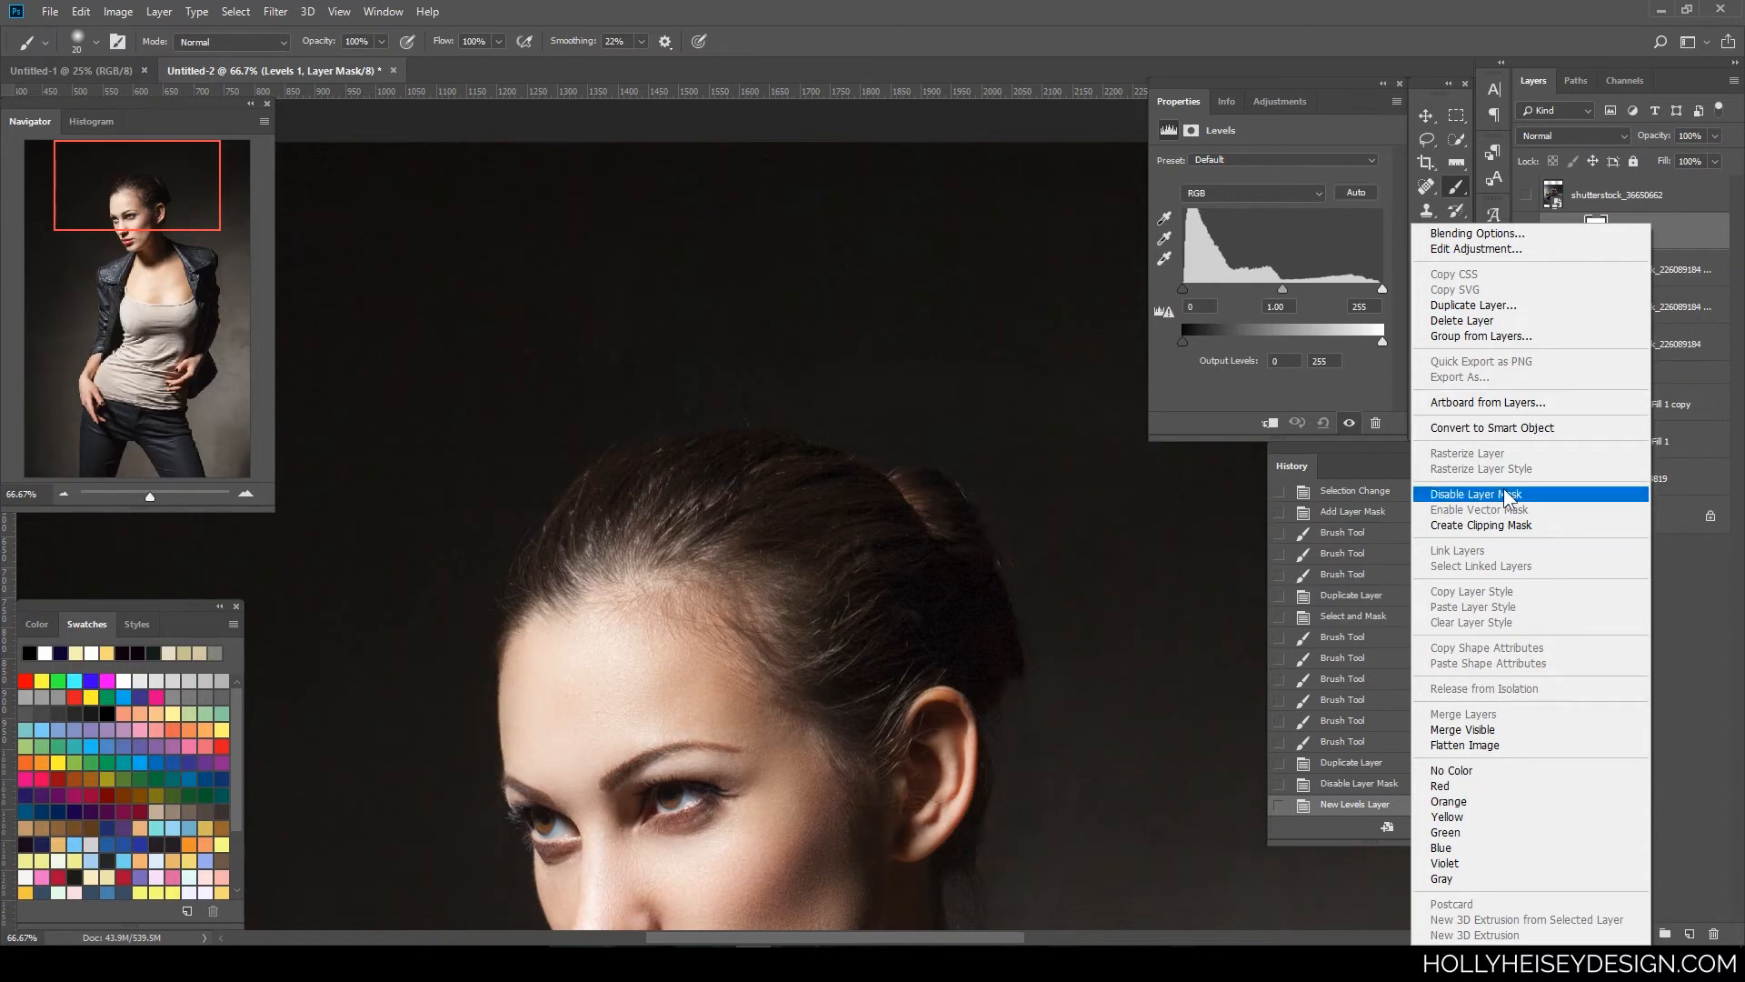
left_click(1487, 524)
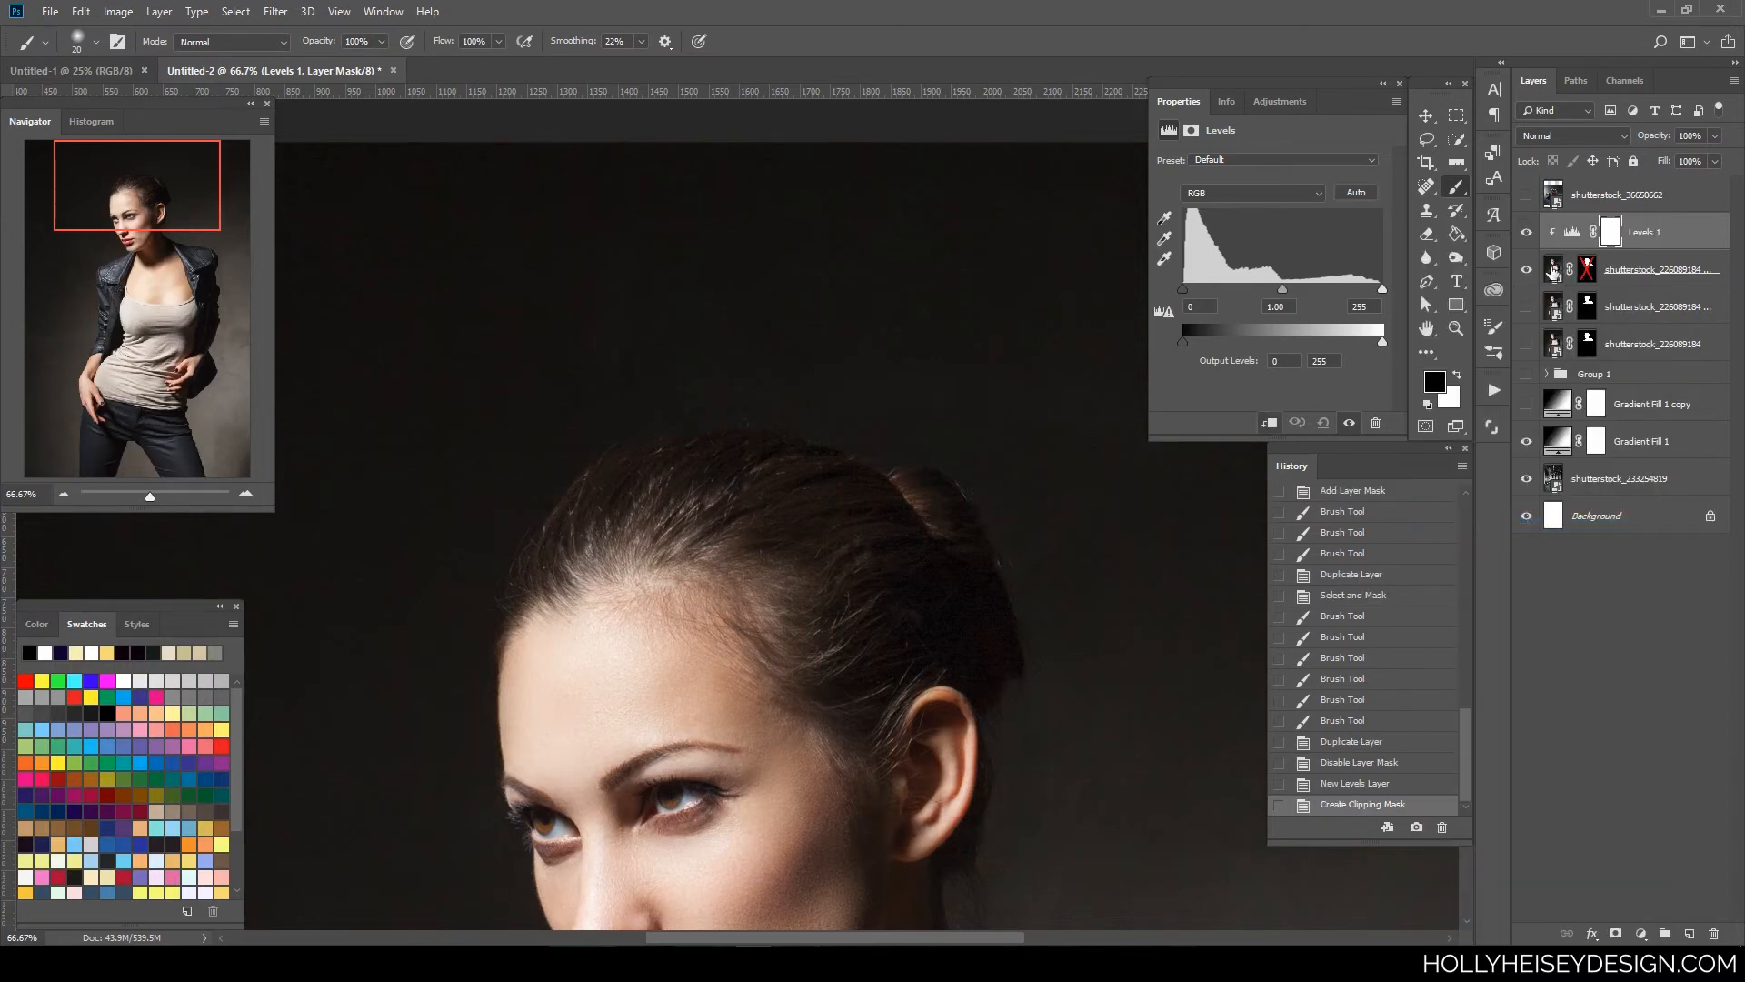
- Brighten the photo with input levels 14, 2.22 and 165 and output black 3, checking the stray hairs against the background
left_click_drag(1185, 288, 1185, 341)
left_click_drag(1381, 289, 1222, 289)
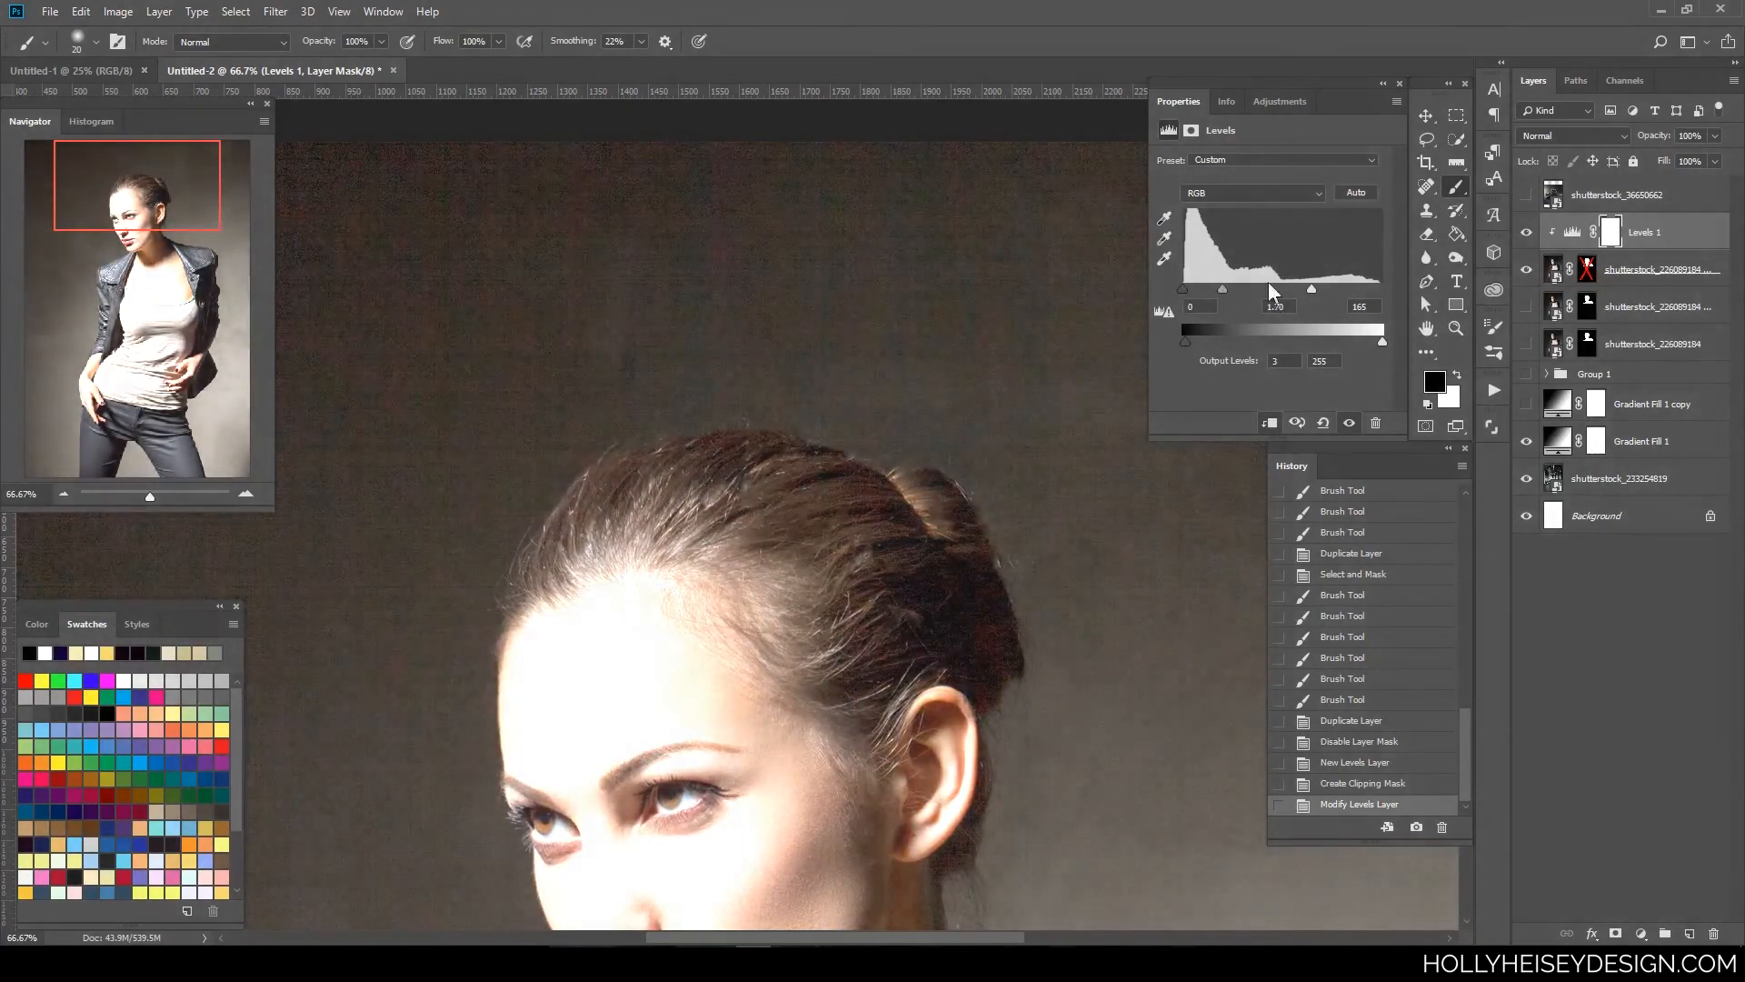
mouse_move(1382, 340)
left_mouse_down()
mouse_move(1331, 342)
mouse_move(1391, 341)
left_mouse_up()
left_click_drag(1223, 285, 1189, 289)
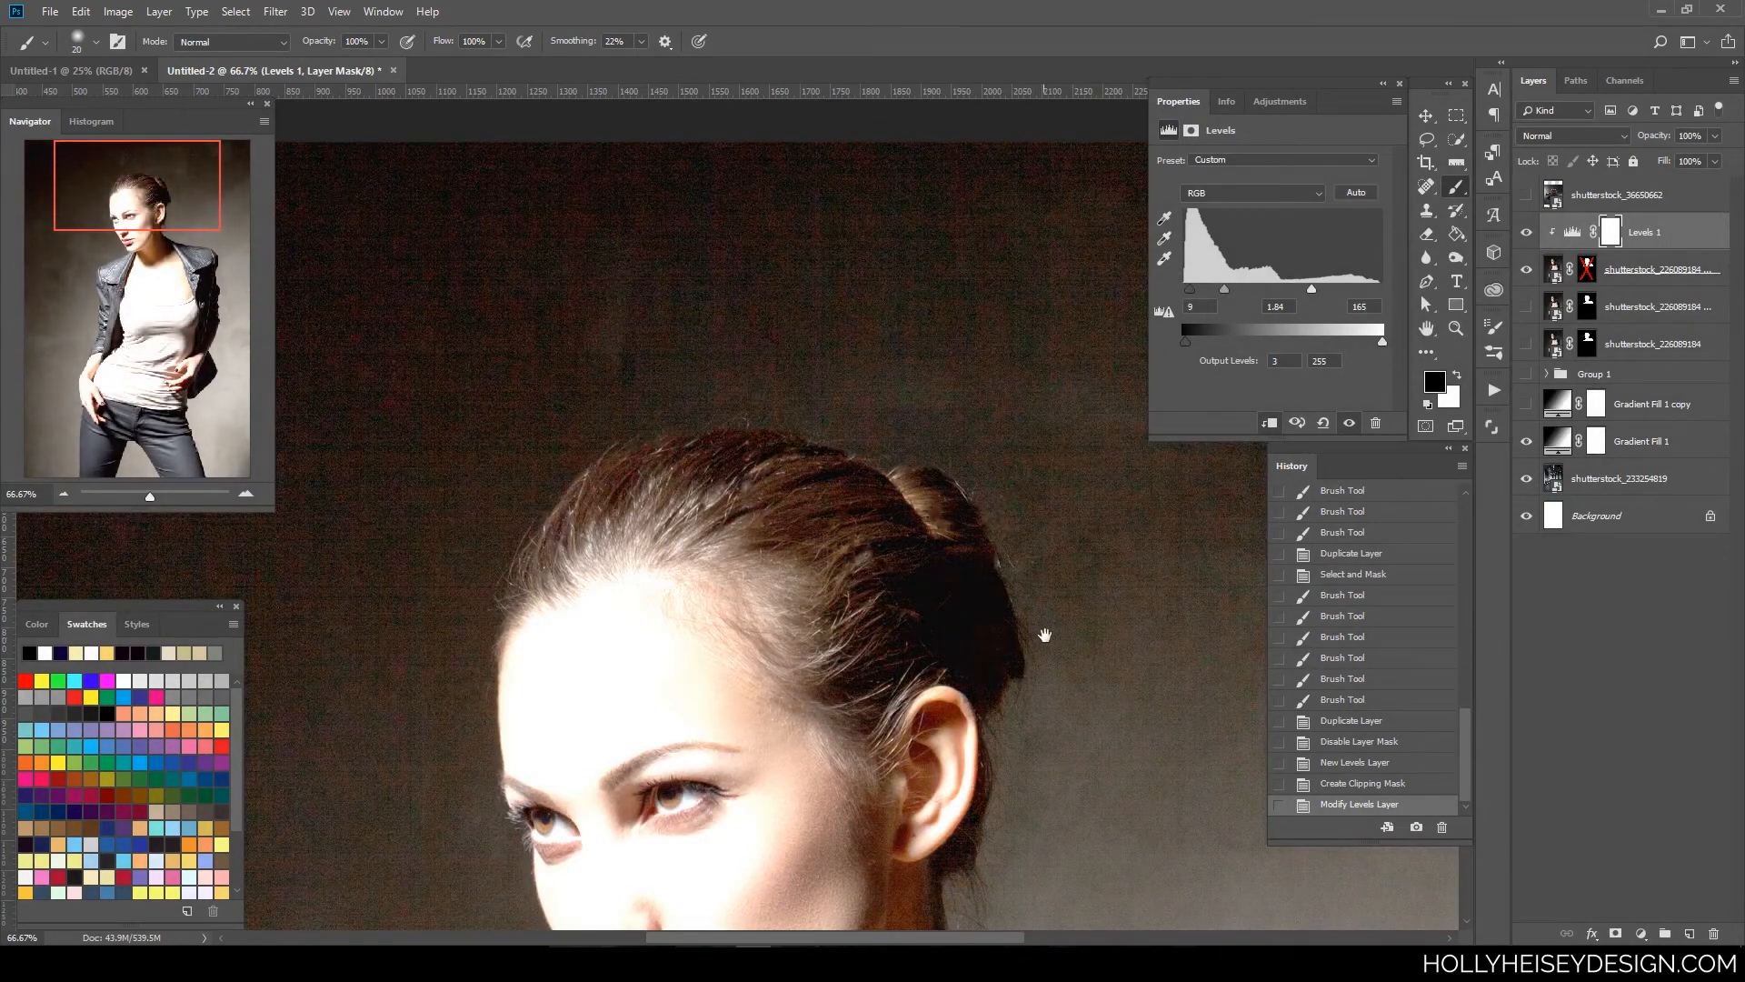
left_click_drag(1045, 635, 1100, 452)
left_click_drag(1191, 289, 1214, 289)
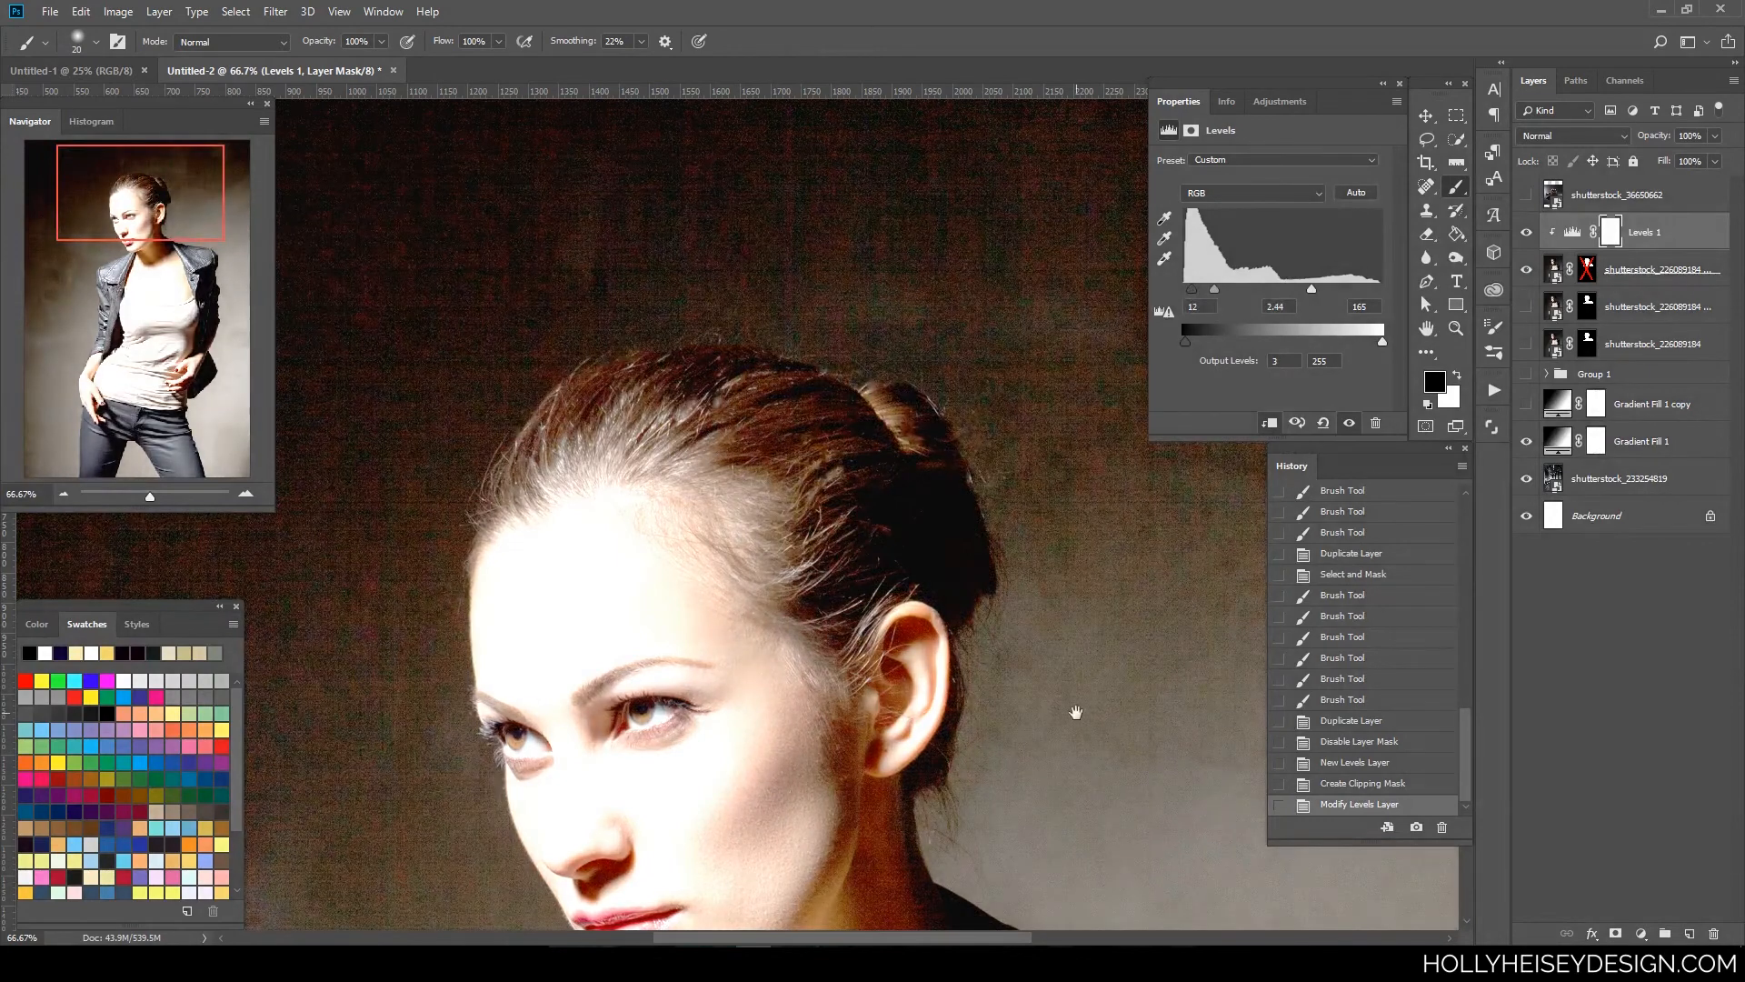
mouse_move(1071, 712)
left_mouse_down()
mouse_move(989, 547)
mouse_move(954, 585)
left_mouse_up()
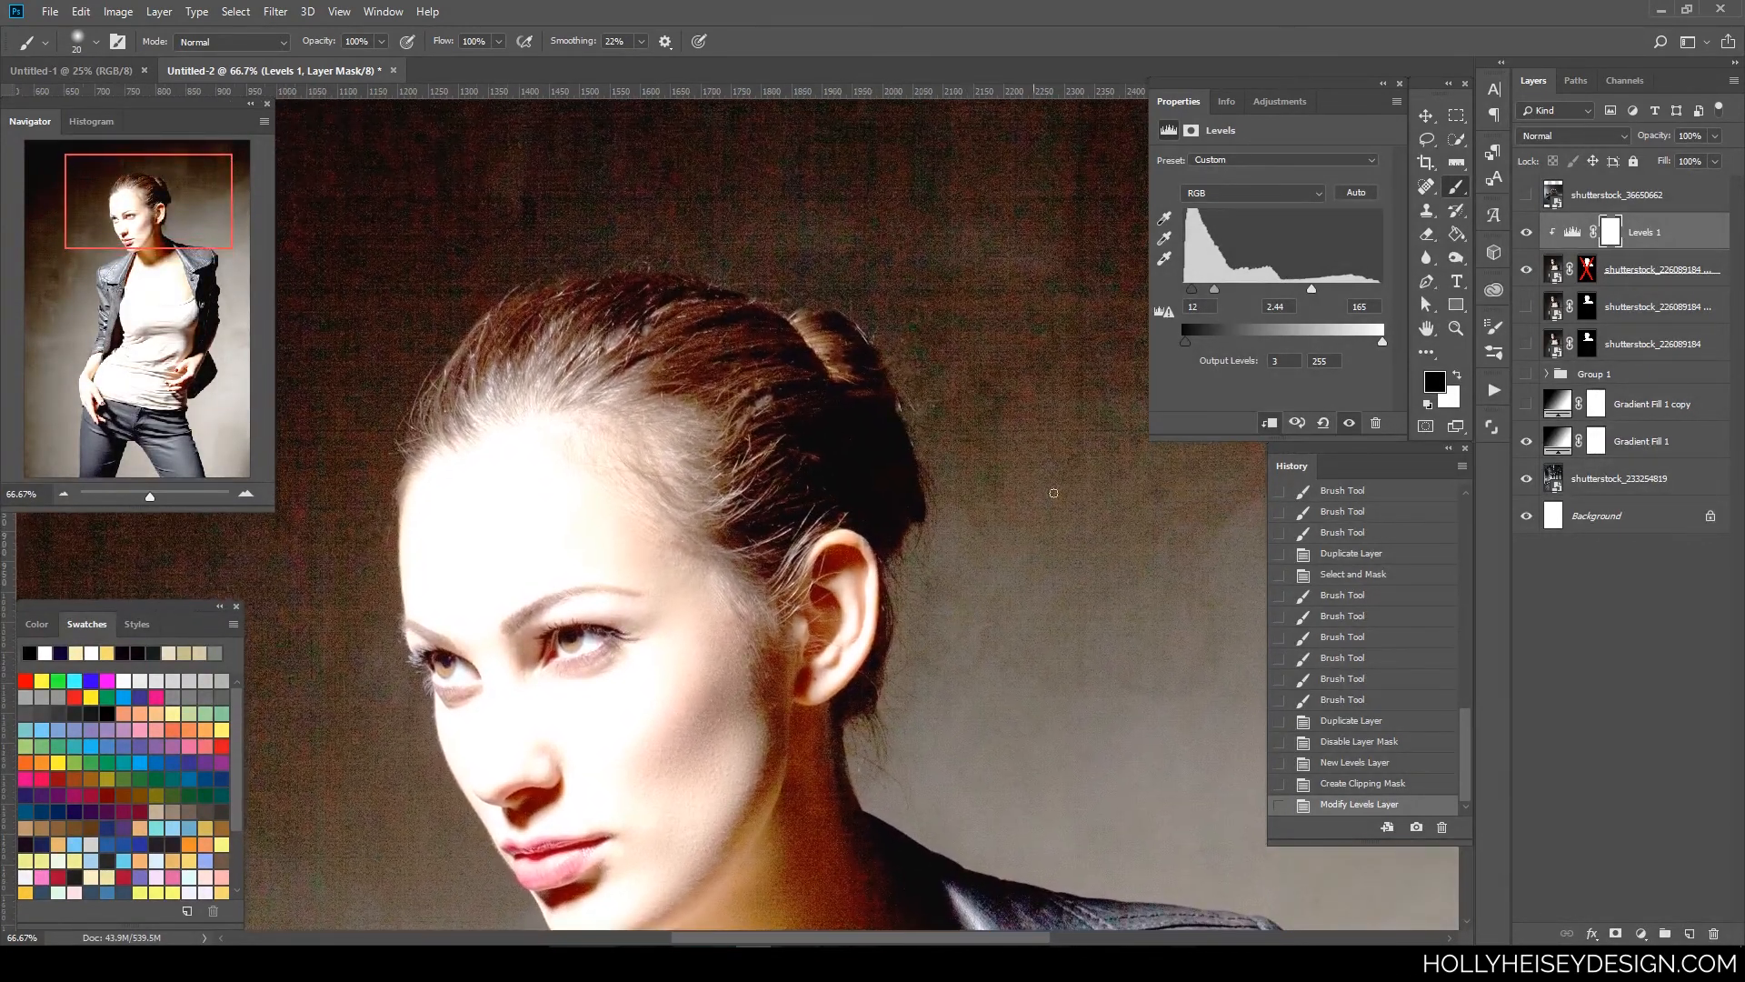
left_click_drag(1222, 287, 1192, 287)
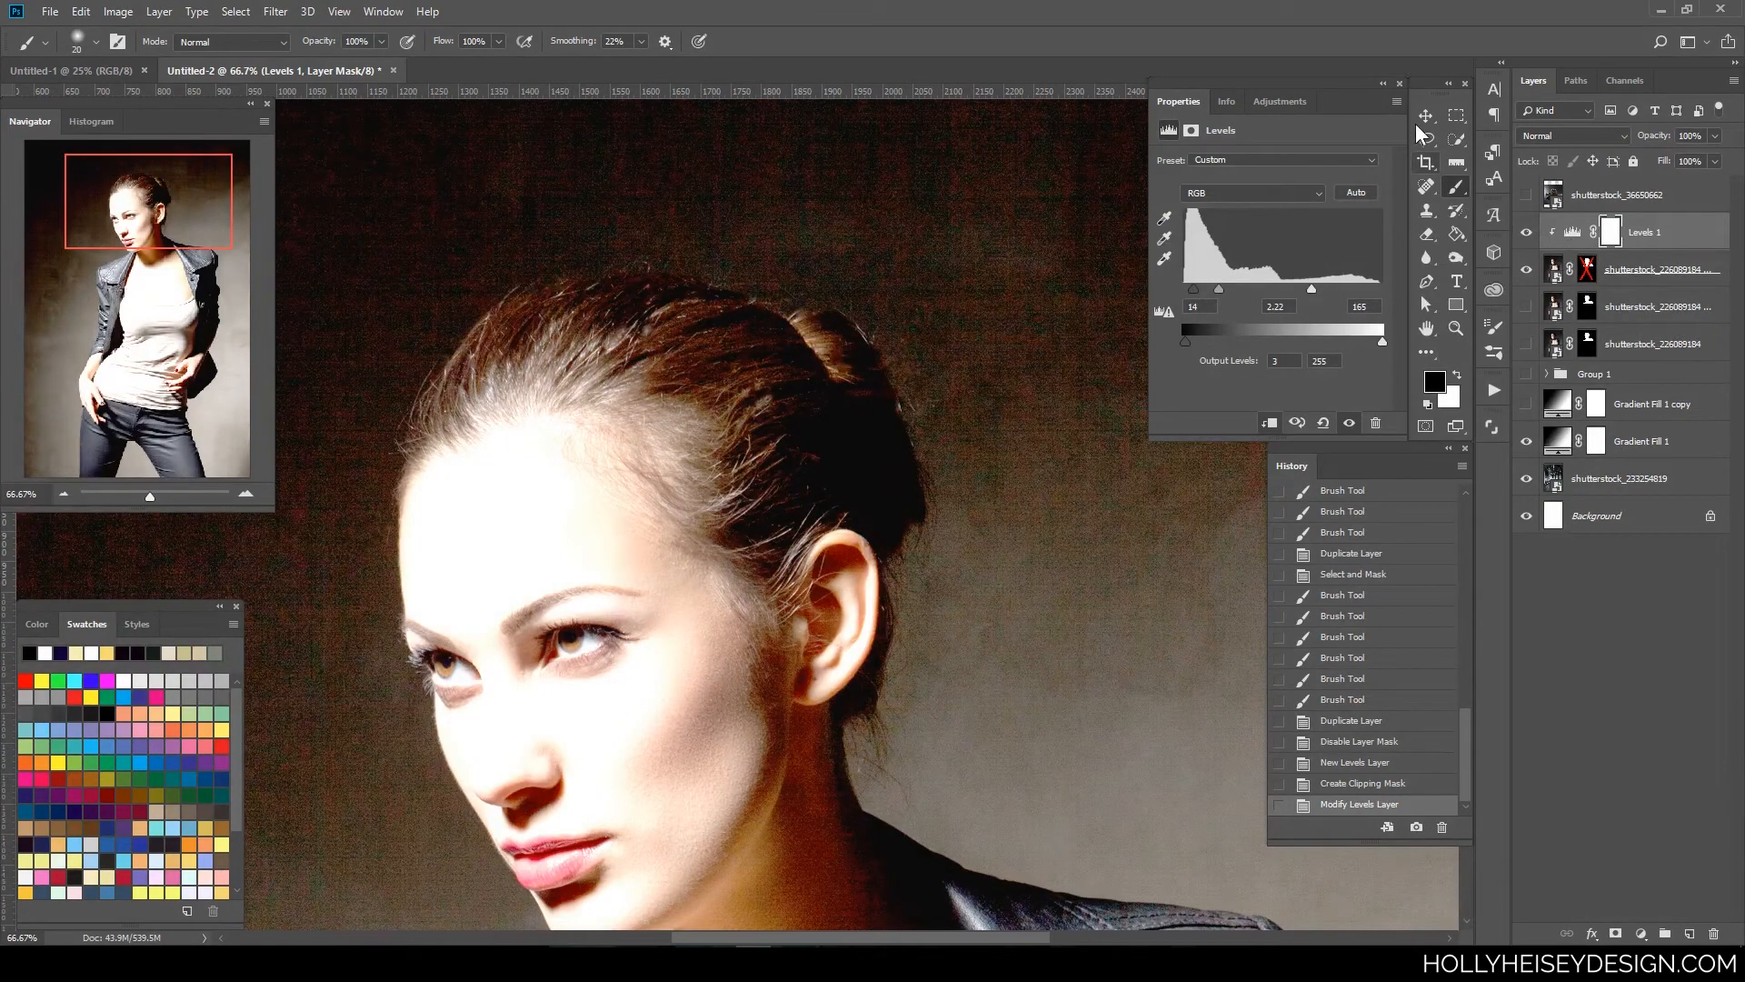
key("ctrl+plus")
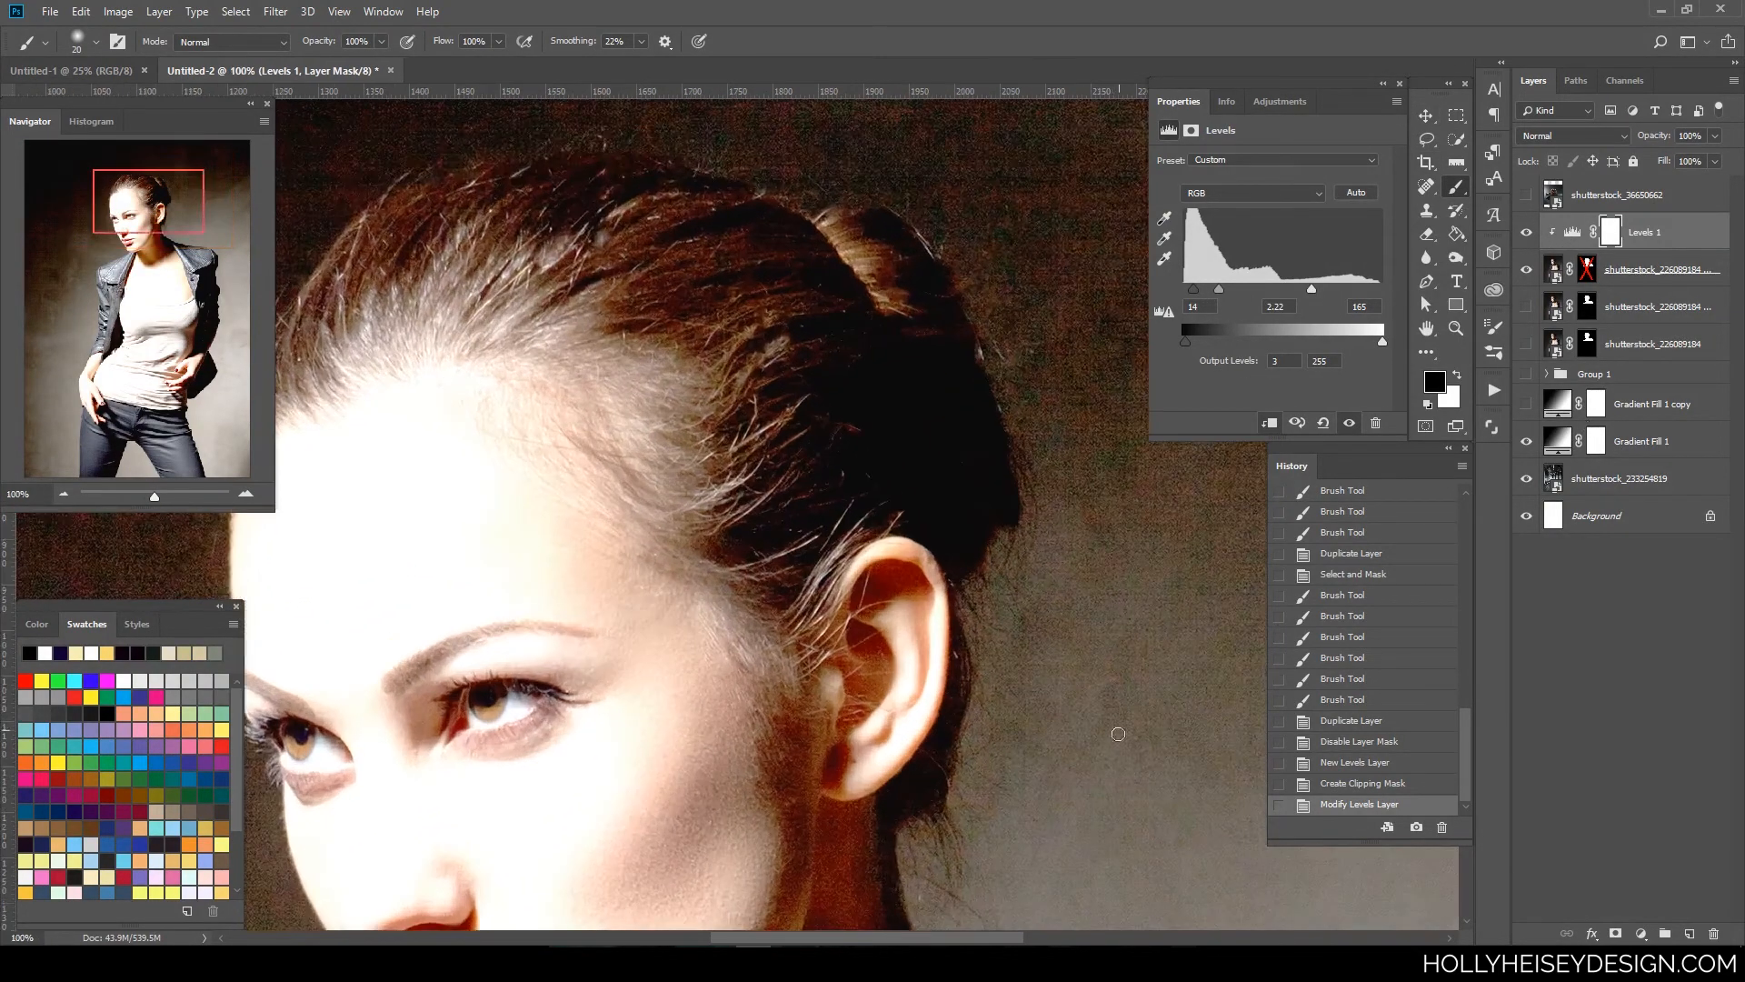
left_click_drag(1114, 750, 1050, 625)
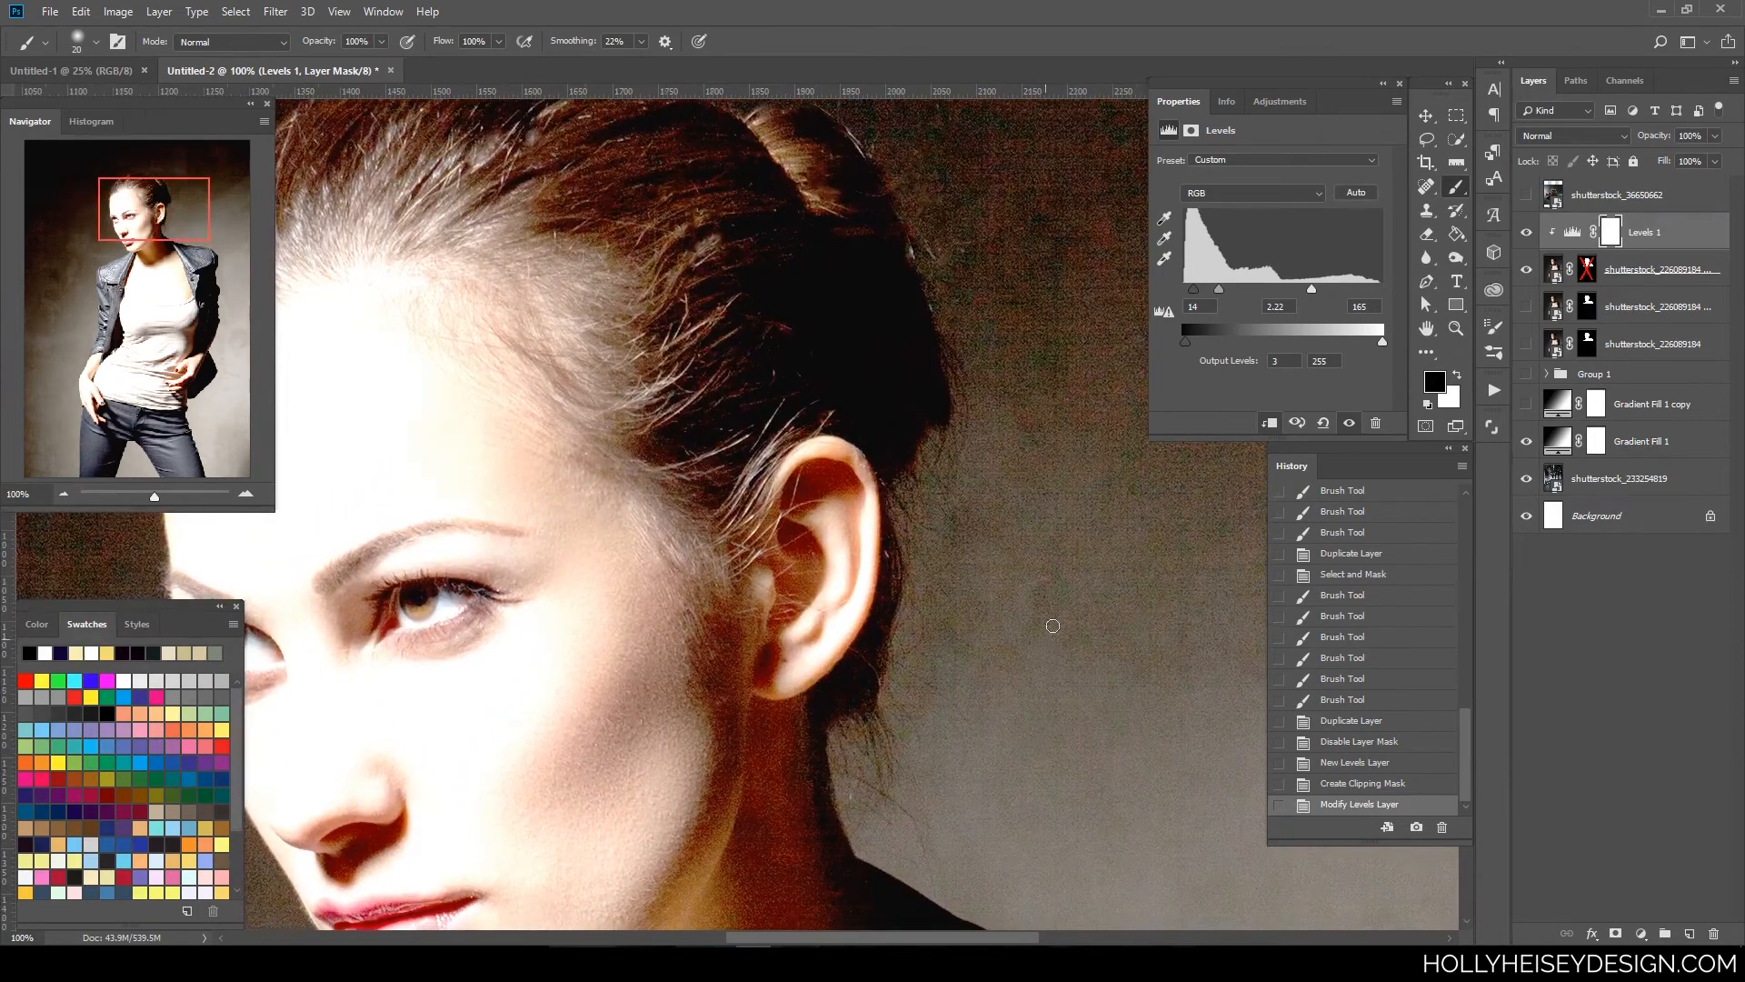
- Merge the Levels 1 adjustment with the unmasked duplicate layer beneath it
left_click(1638, 270, "shift")
right_click(1706, 285)
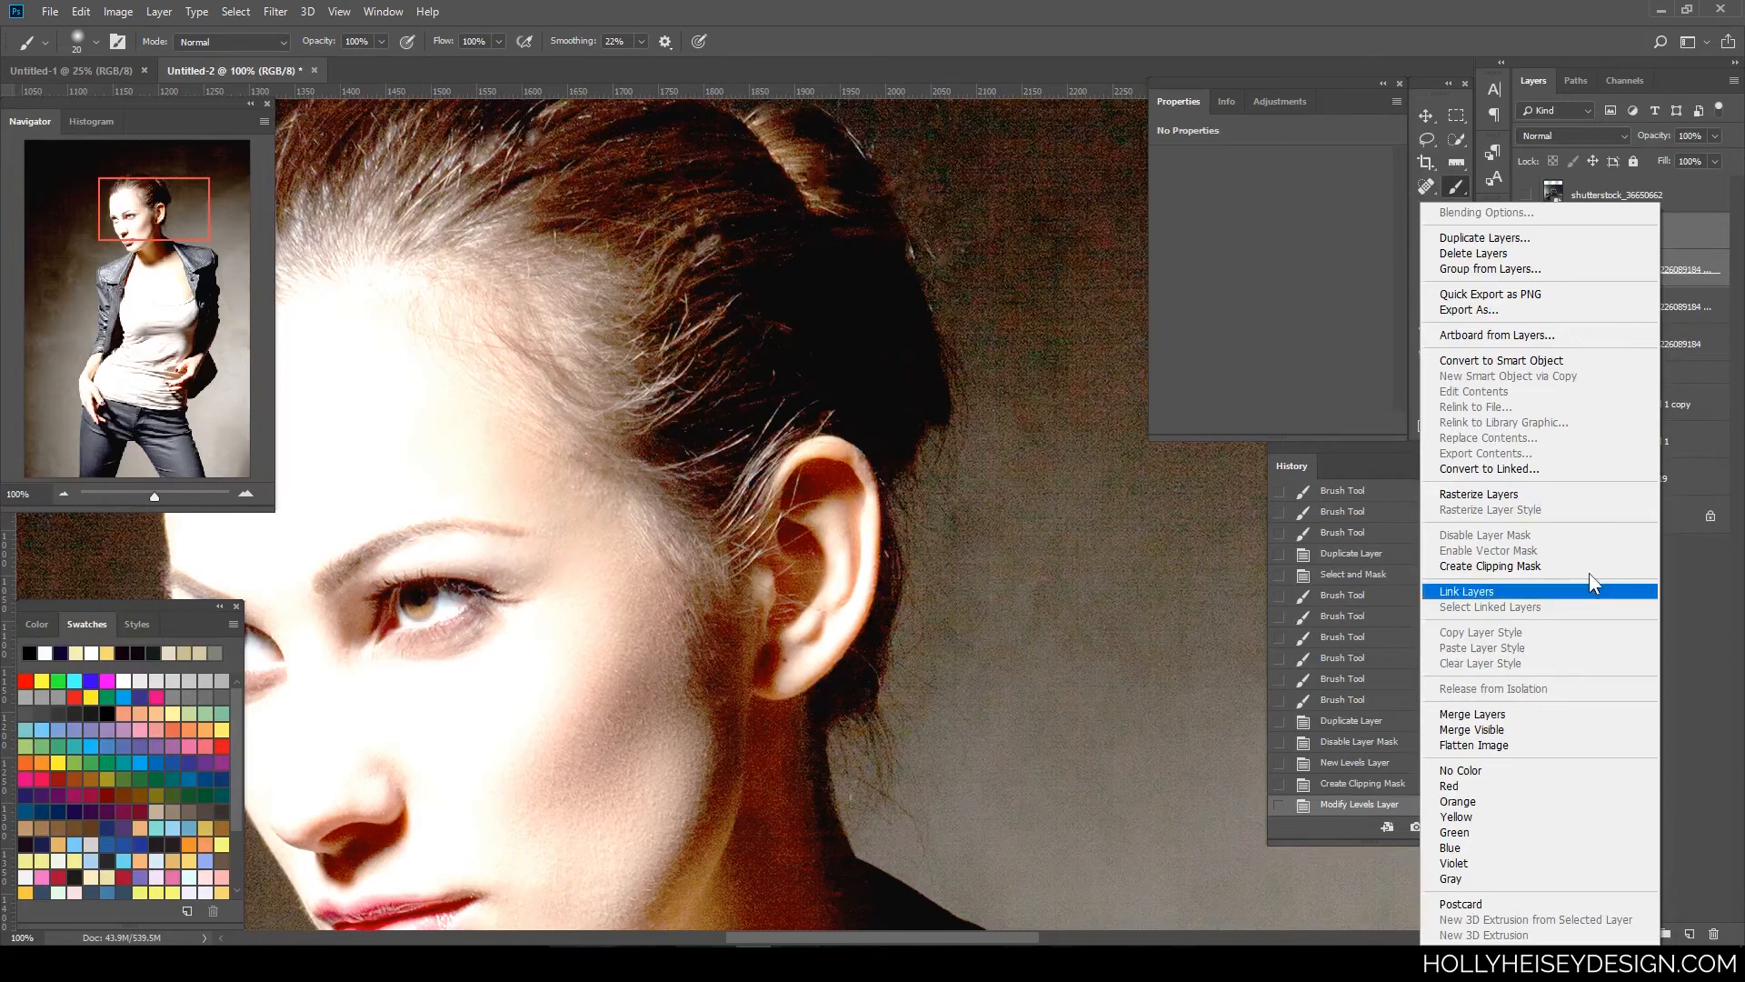
left_click(1483, 712)
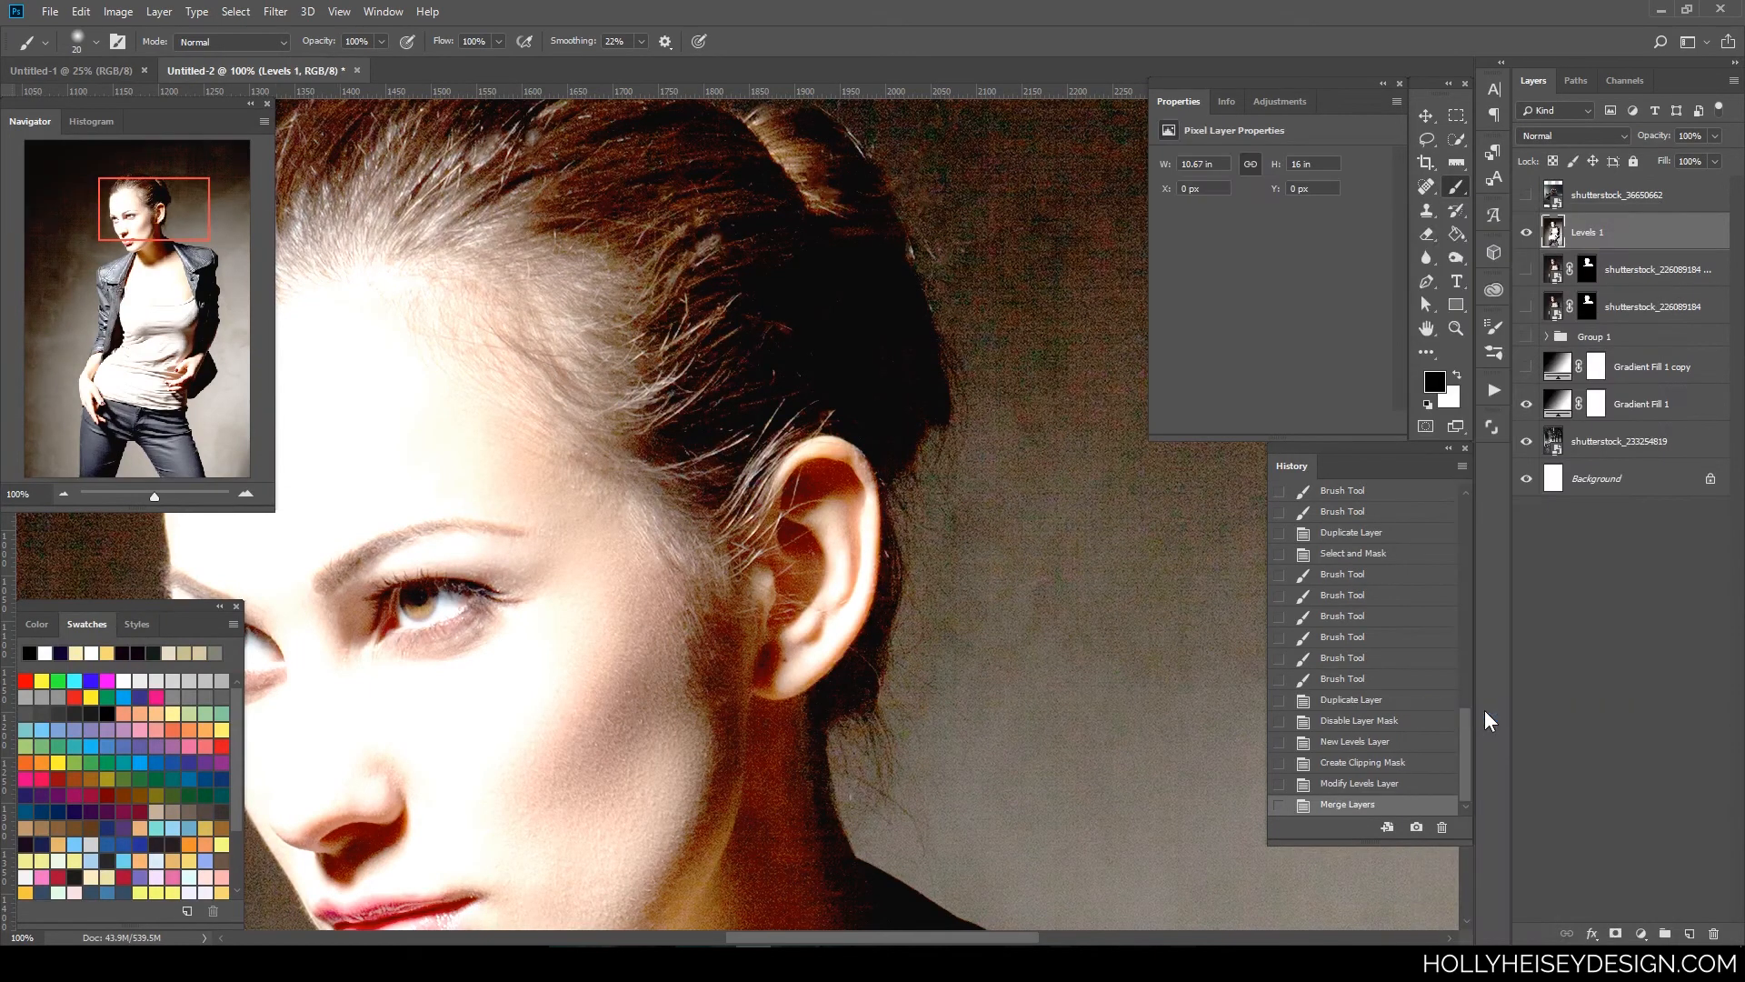
- Copy the layer mask from shutterstock_226089184 copy onto the merged Levels 1 layer and view the masked hair
left_click(1589, 270)
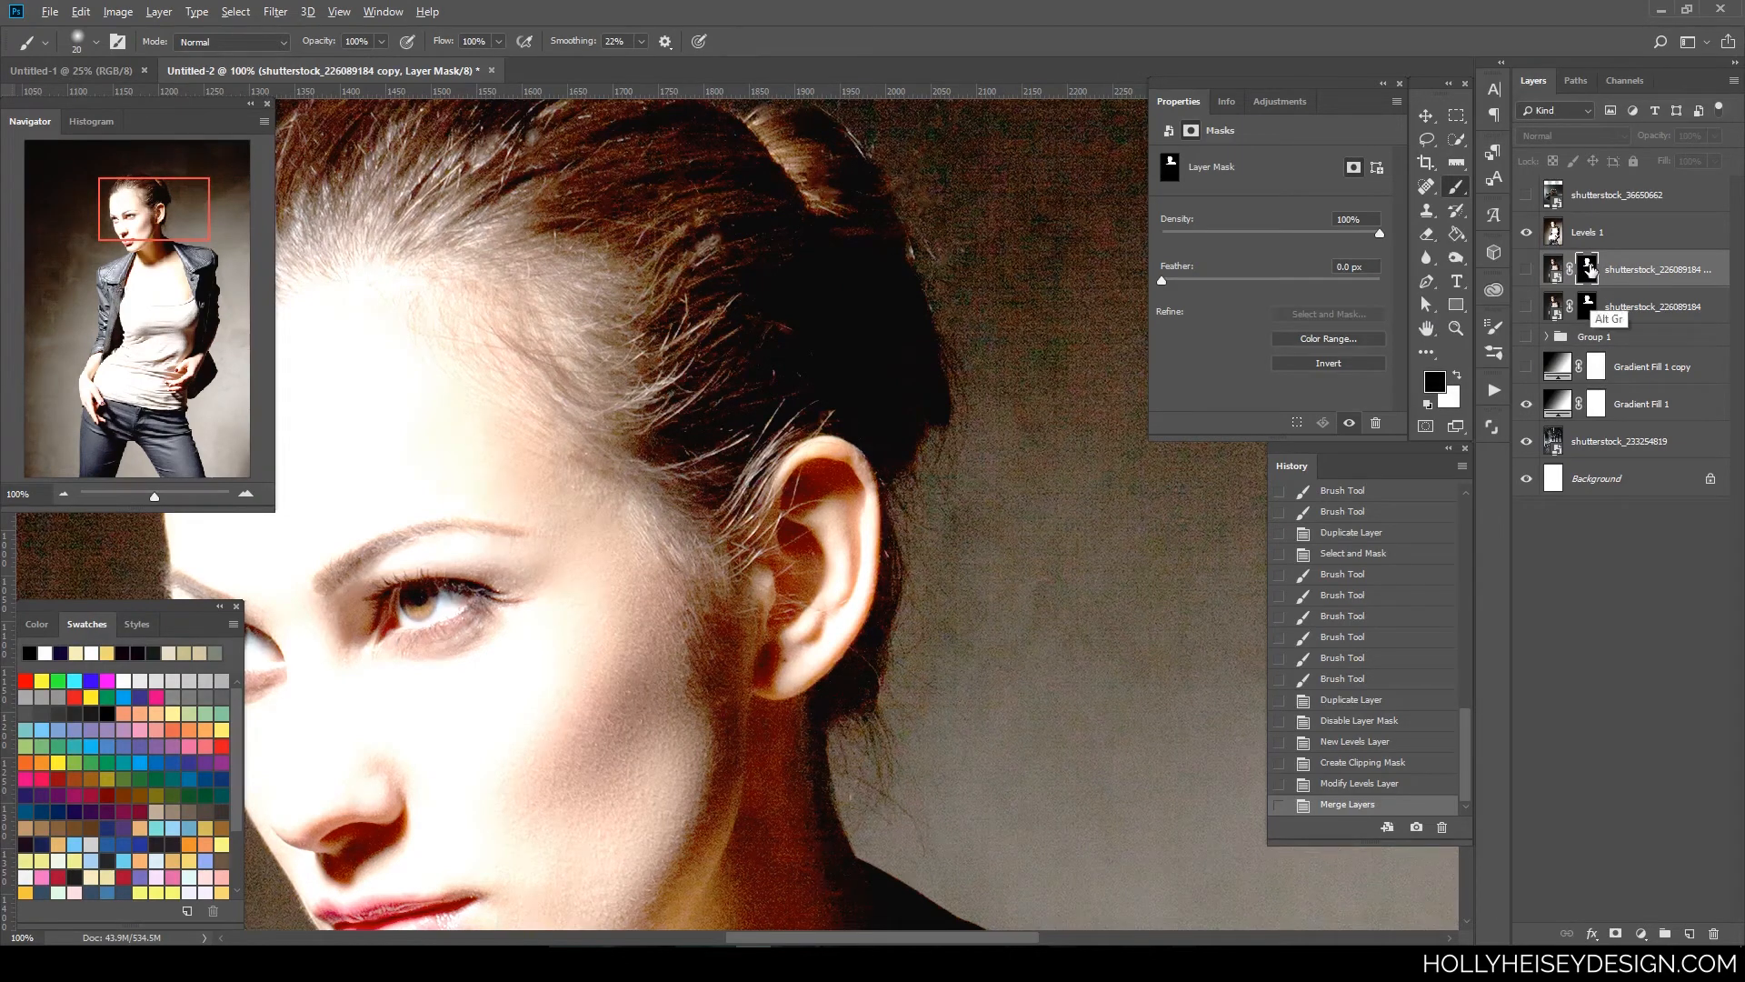
left_click_drag(1589, 270, 1602, 235)
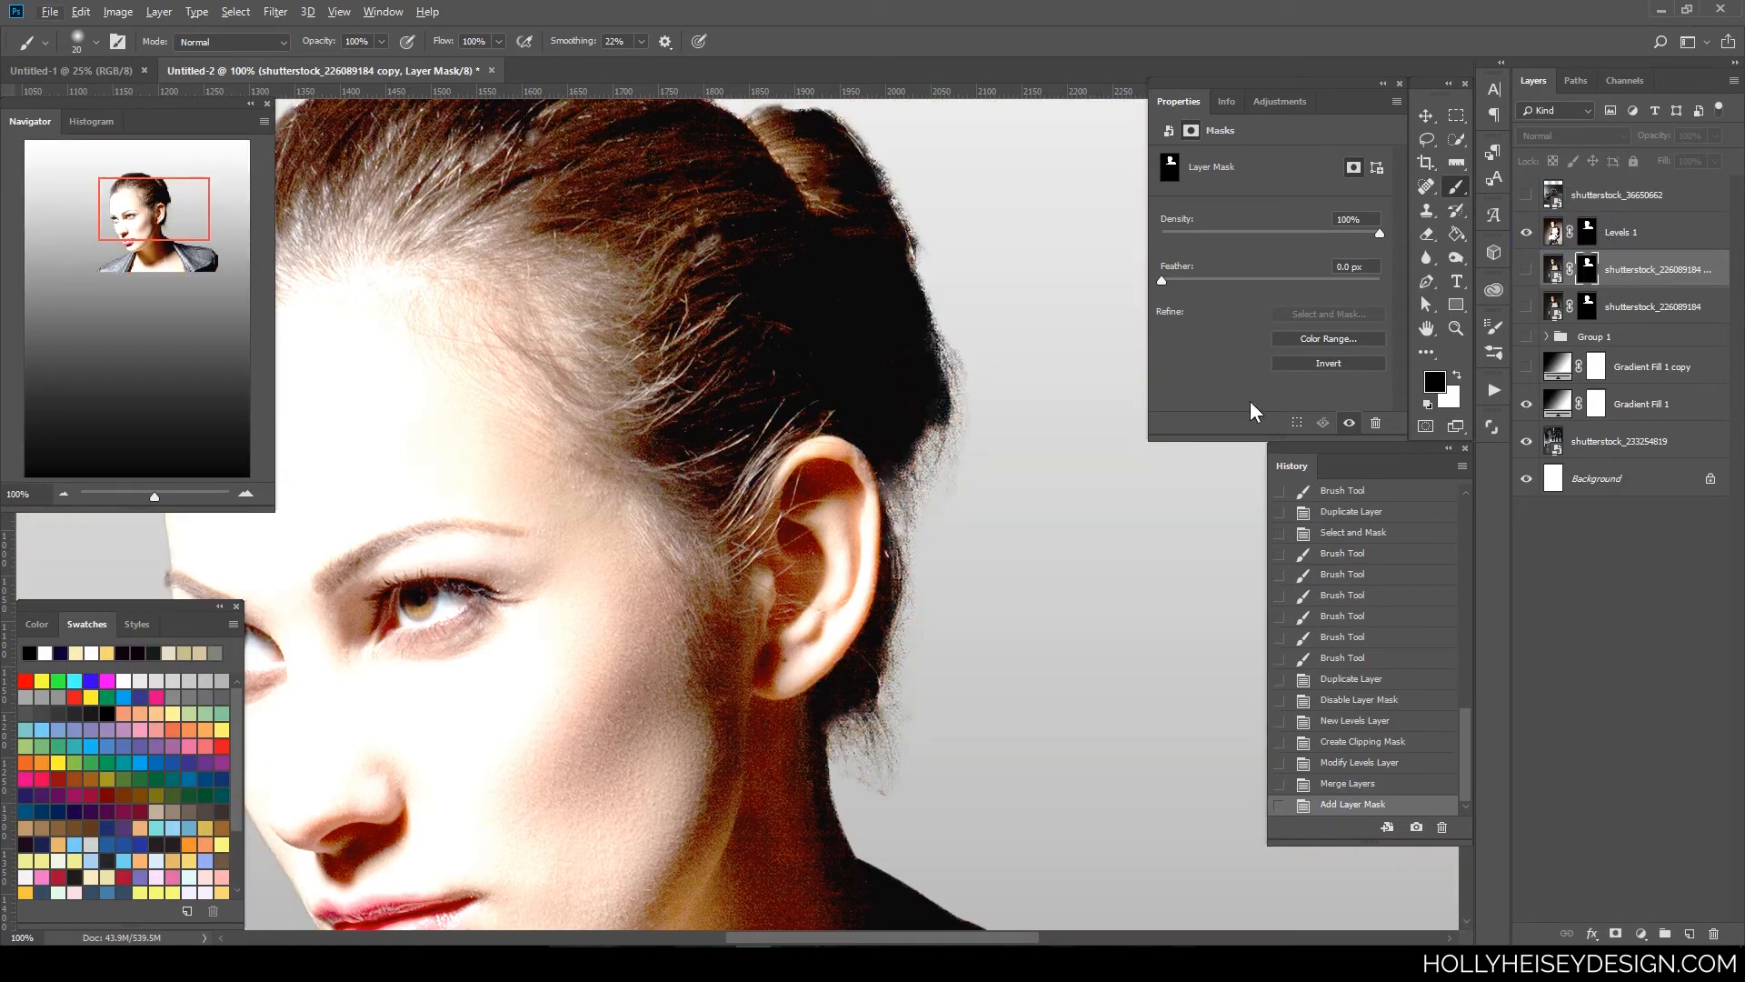
left_click_drag(1054, 553, 1137, 681)
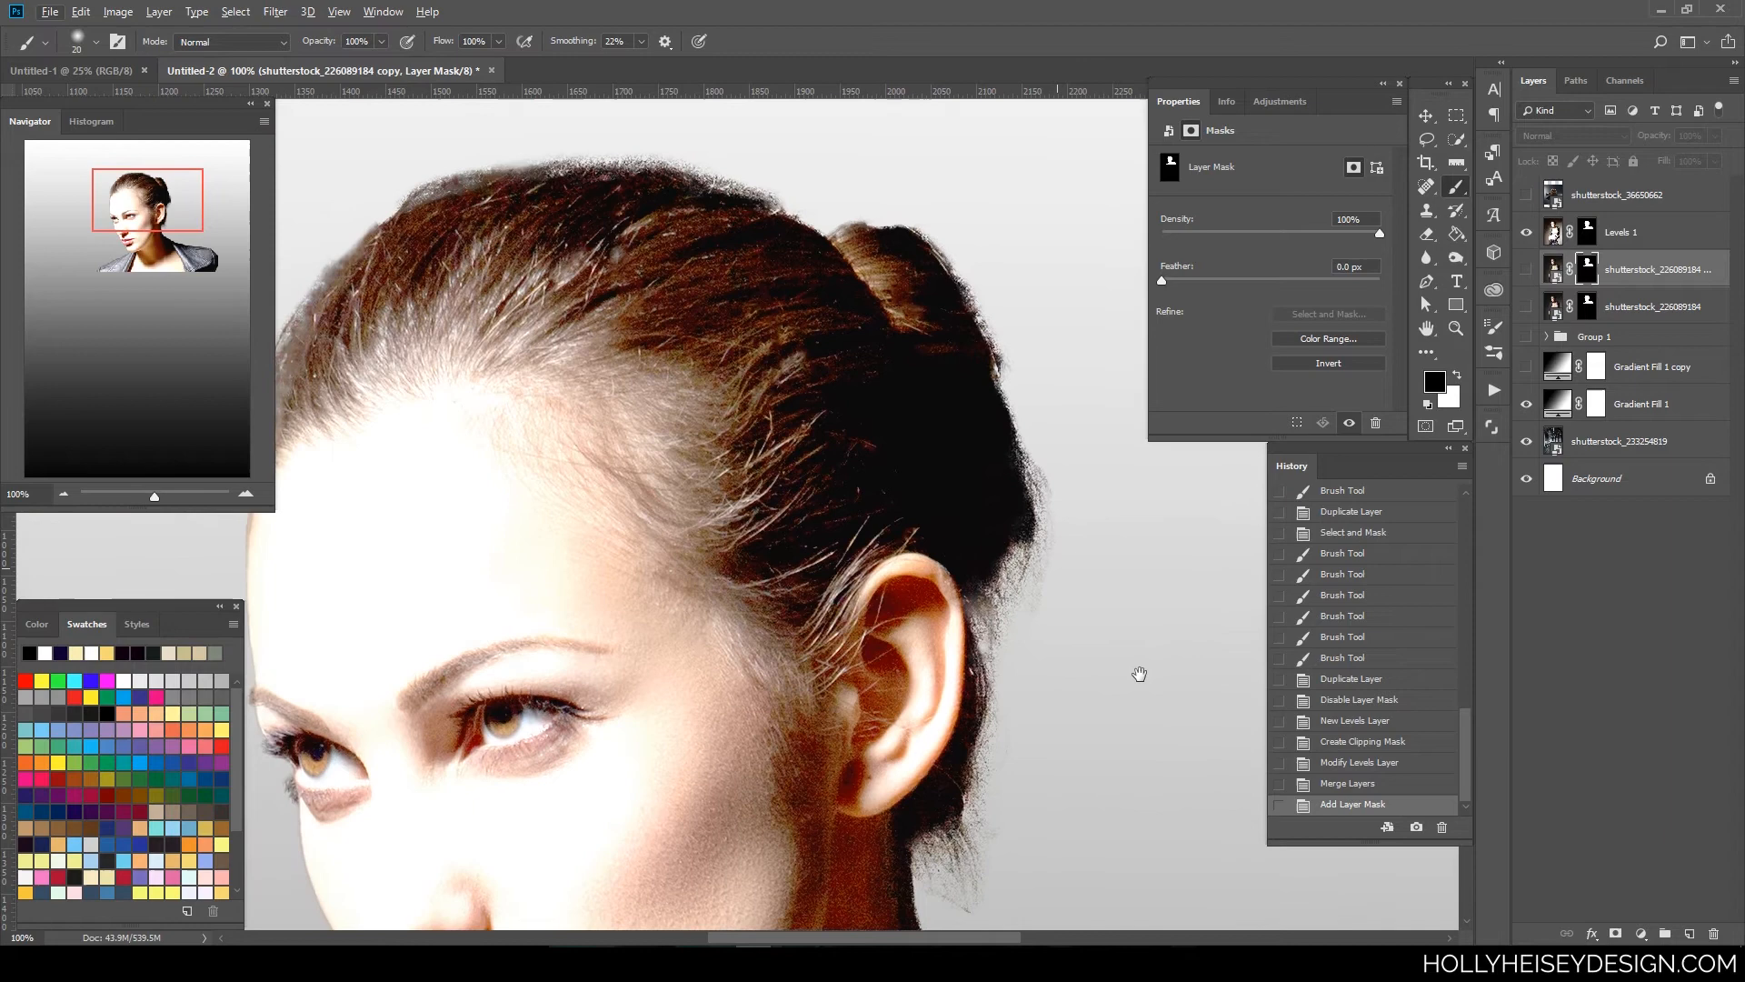
- Try Select and Mask on the Levels 1 mask, previewing the hair at 39% and 90% transparency, and undo it
left_click(1588, 233)
double_click(1591, 233)
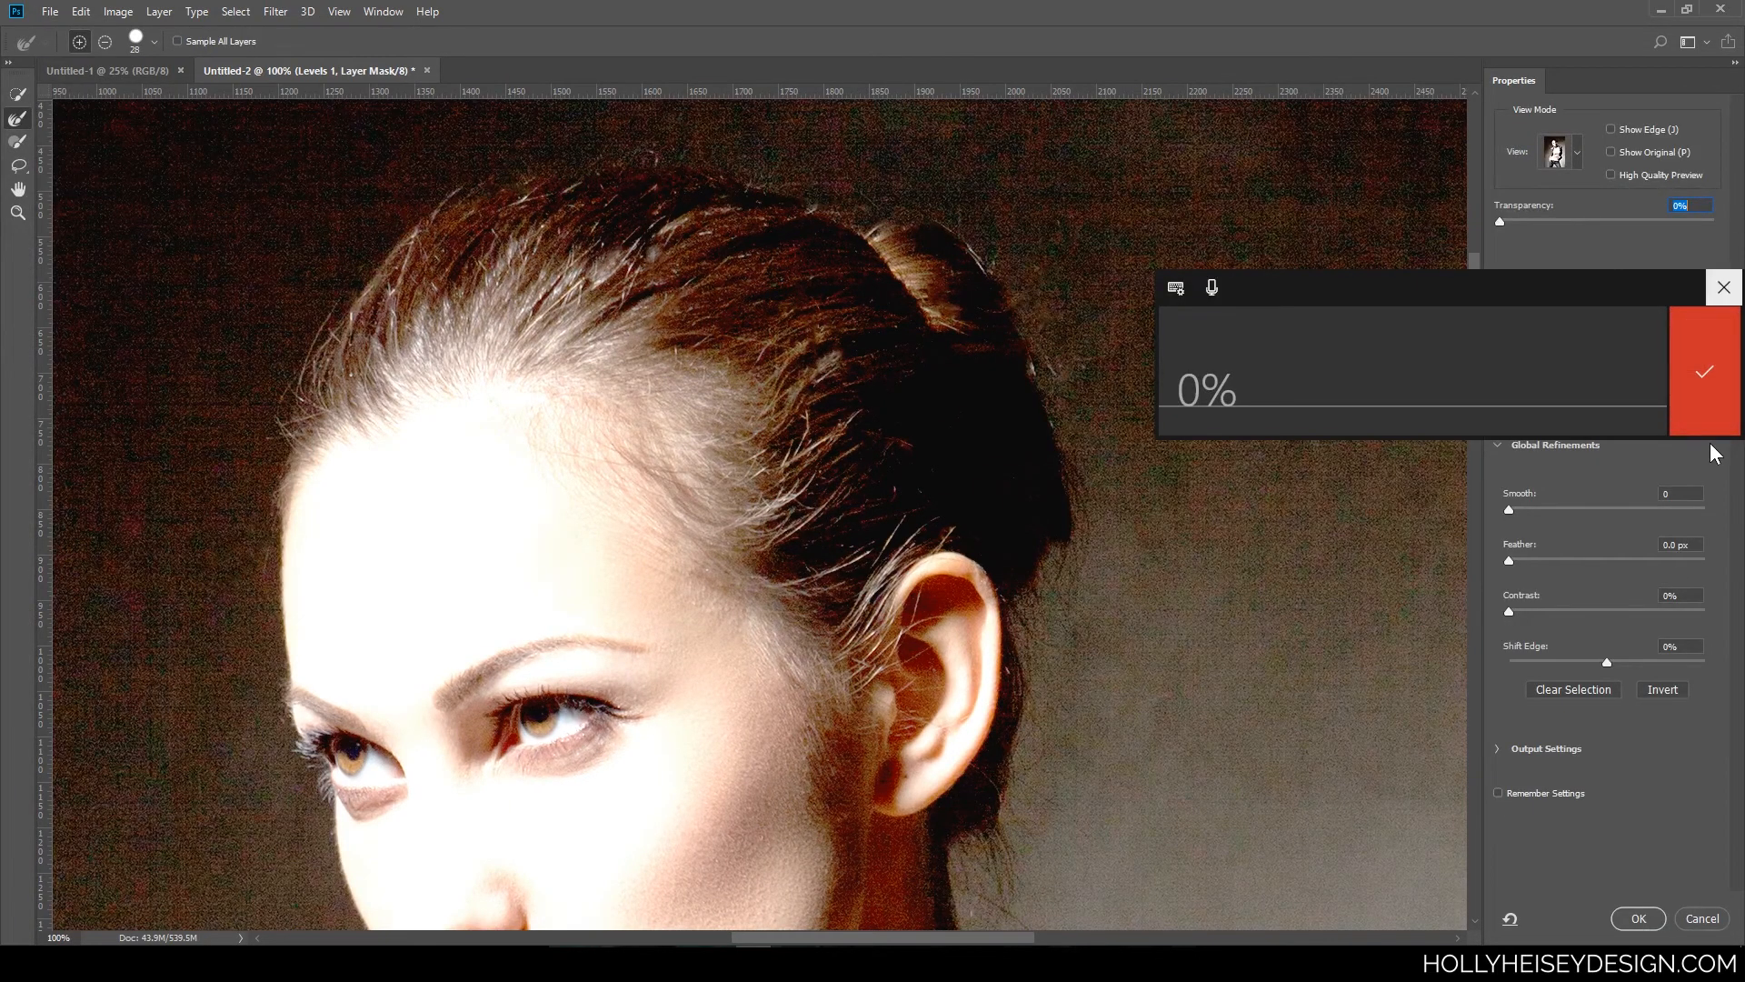
left_click(1723, 287)
left_click_drag(1507, 218, 1584, 225)
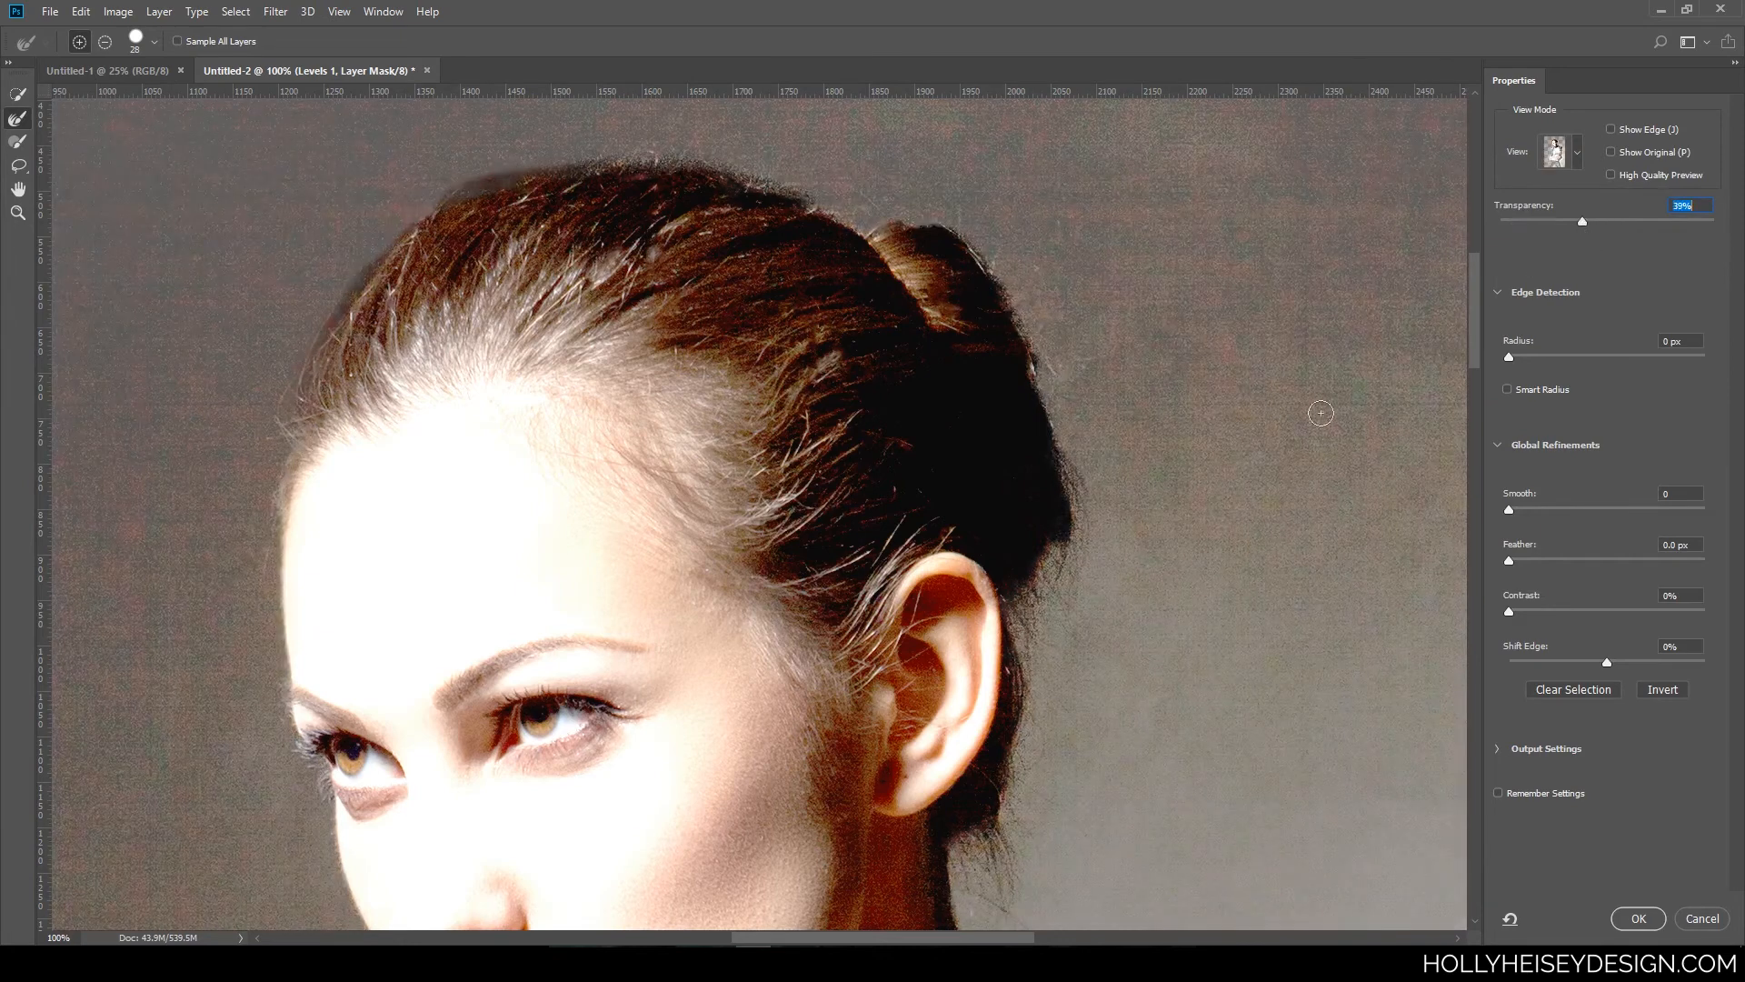
scroll(1083, 685, "down", 3)
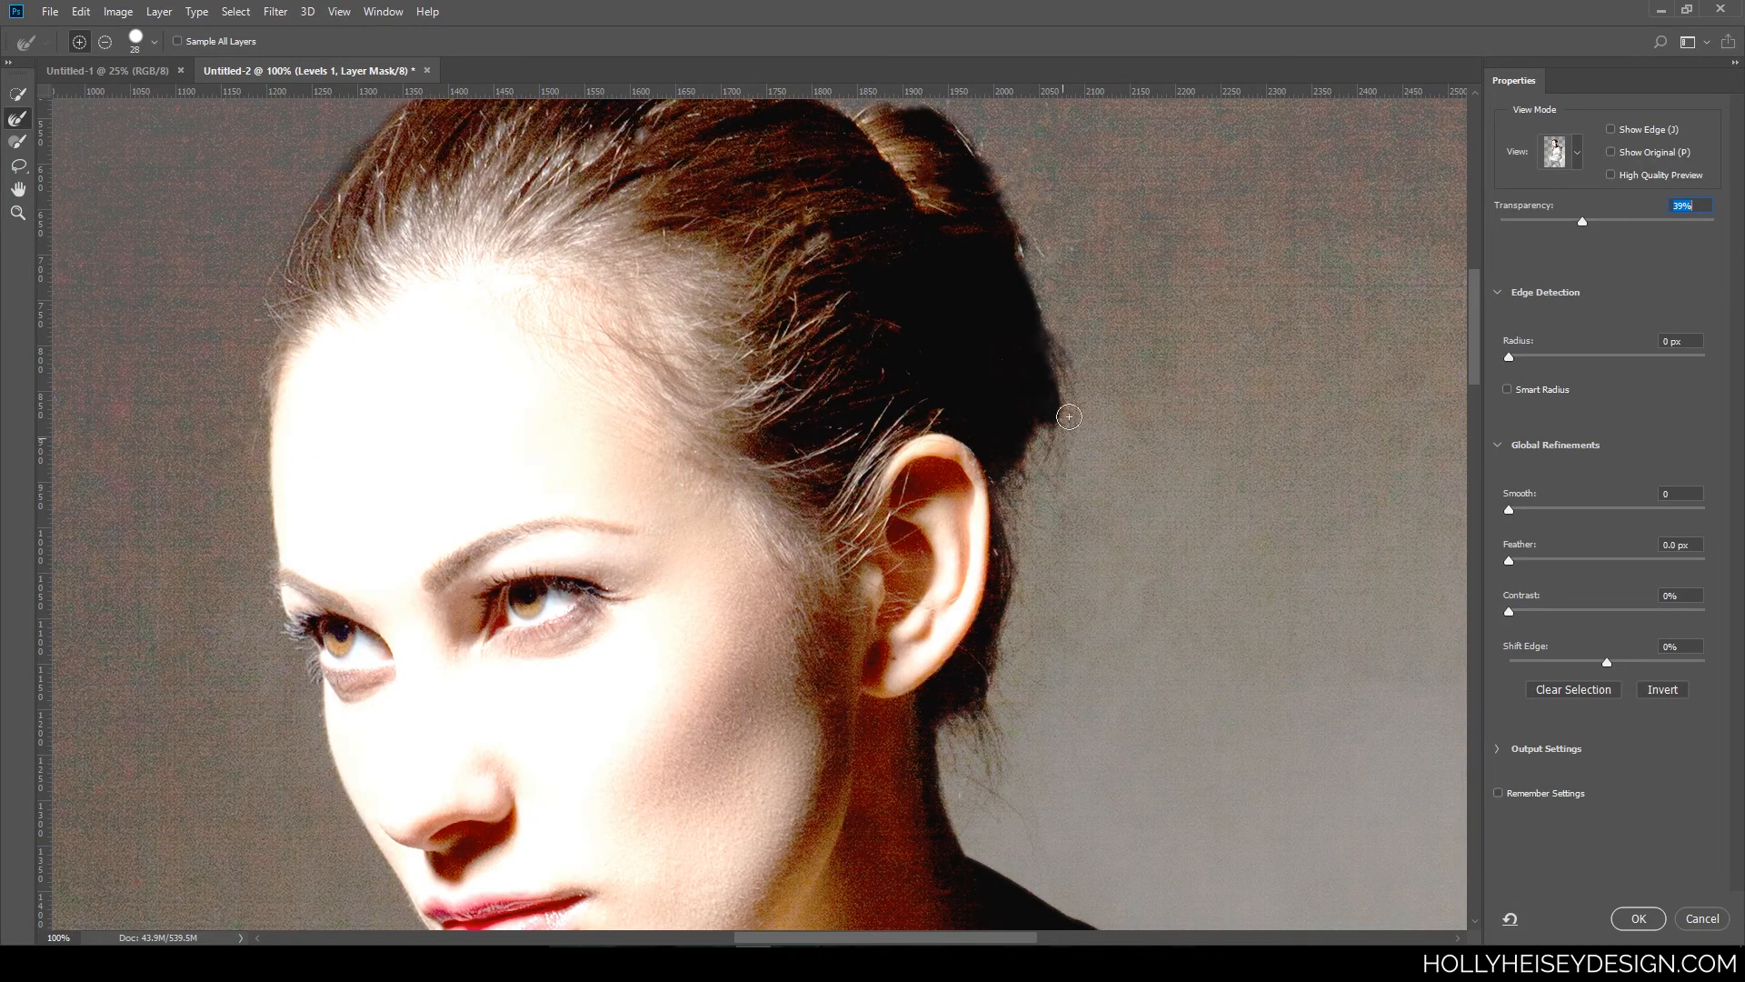
left_click_drag(1583, 221, 1693, 225)
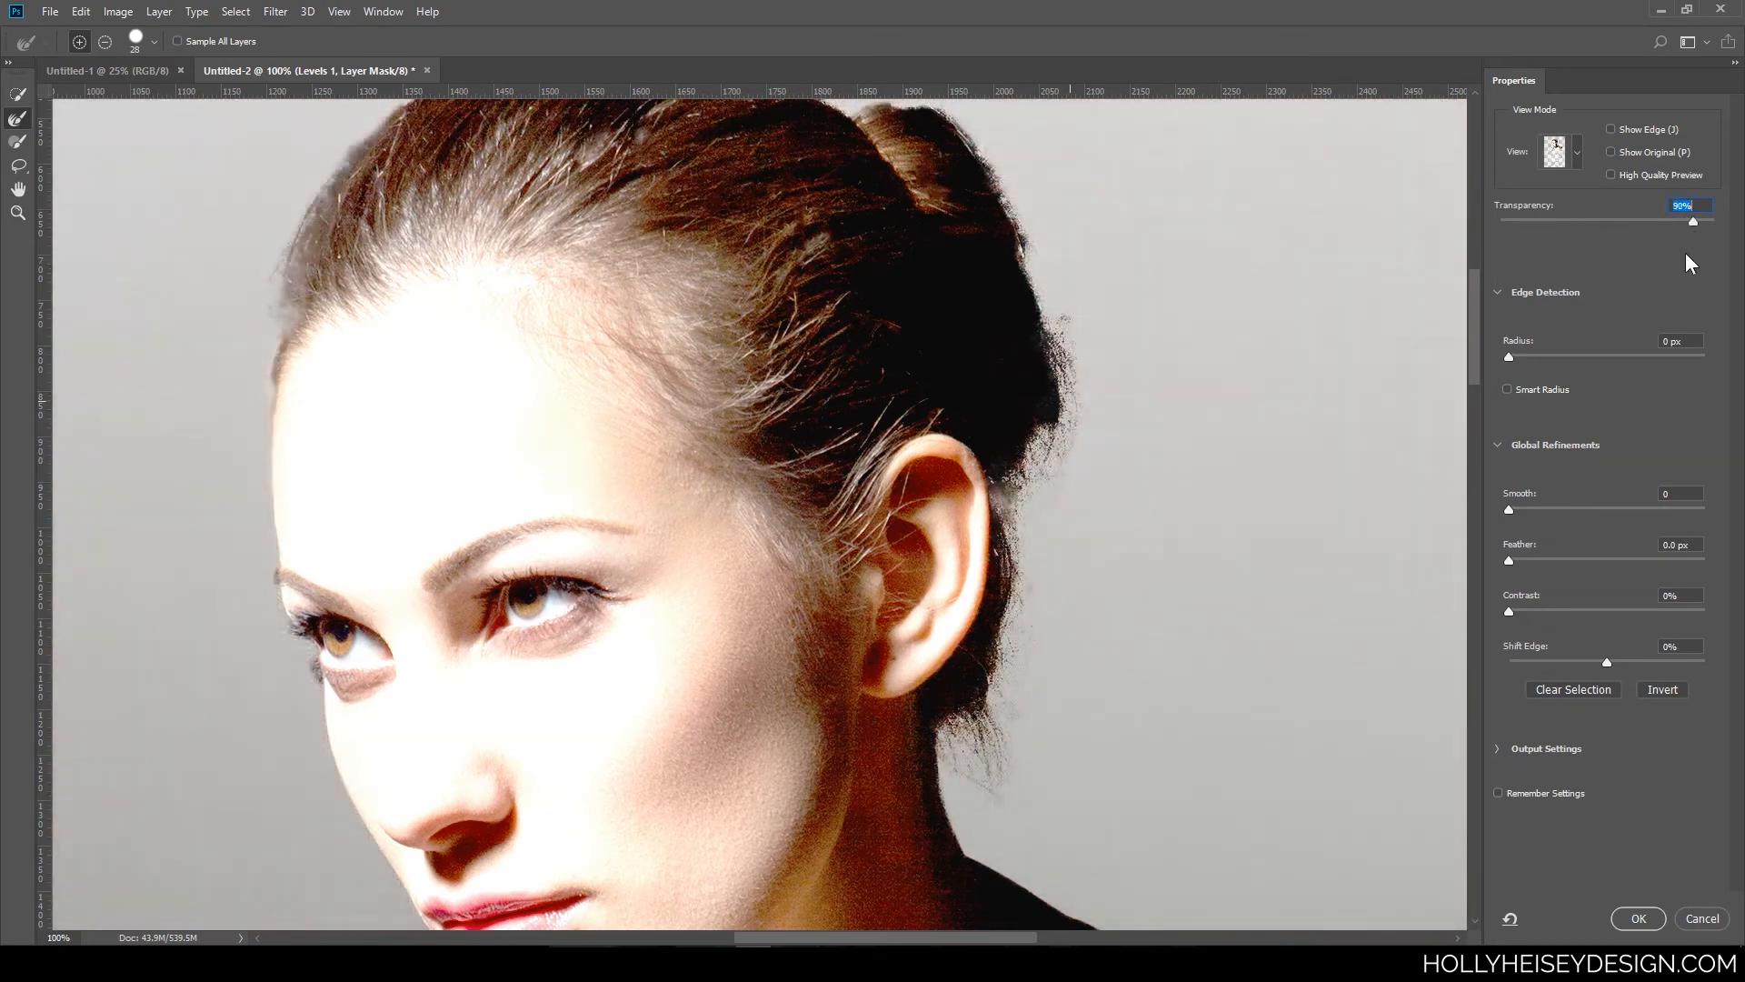
left_click(1637, 918)
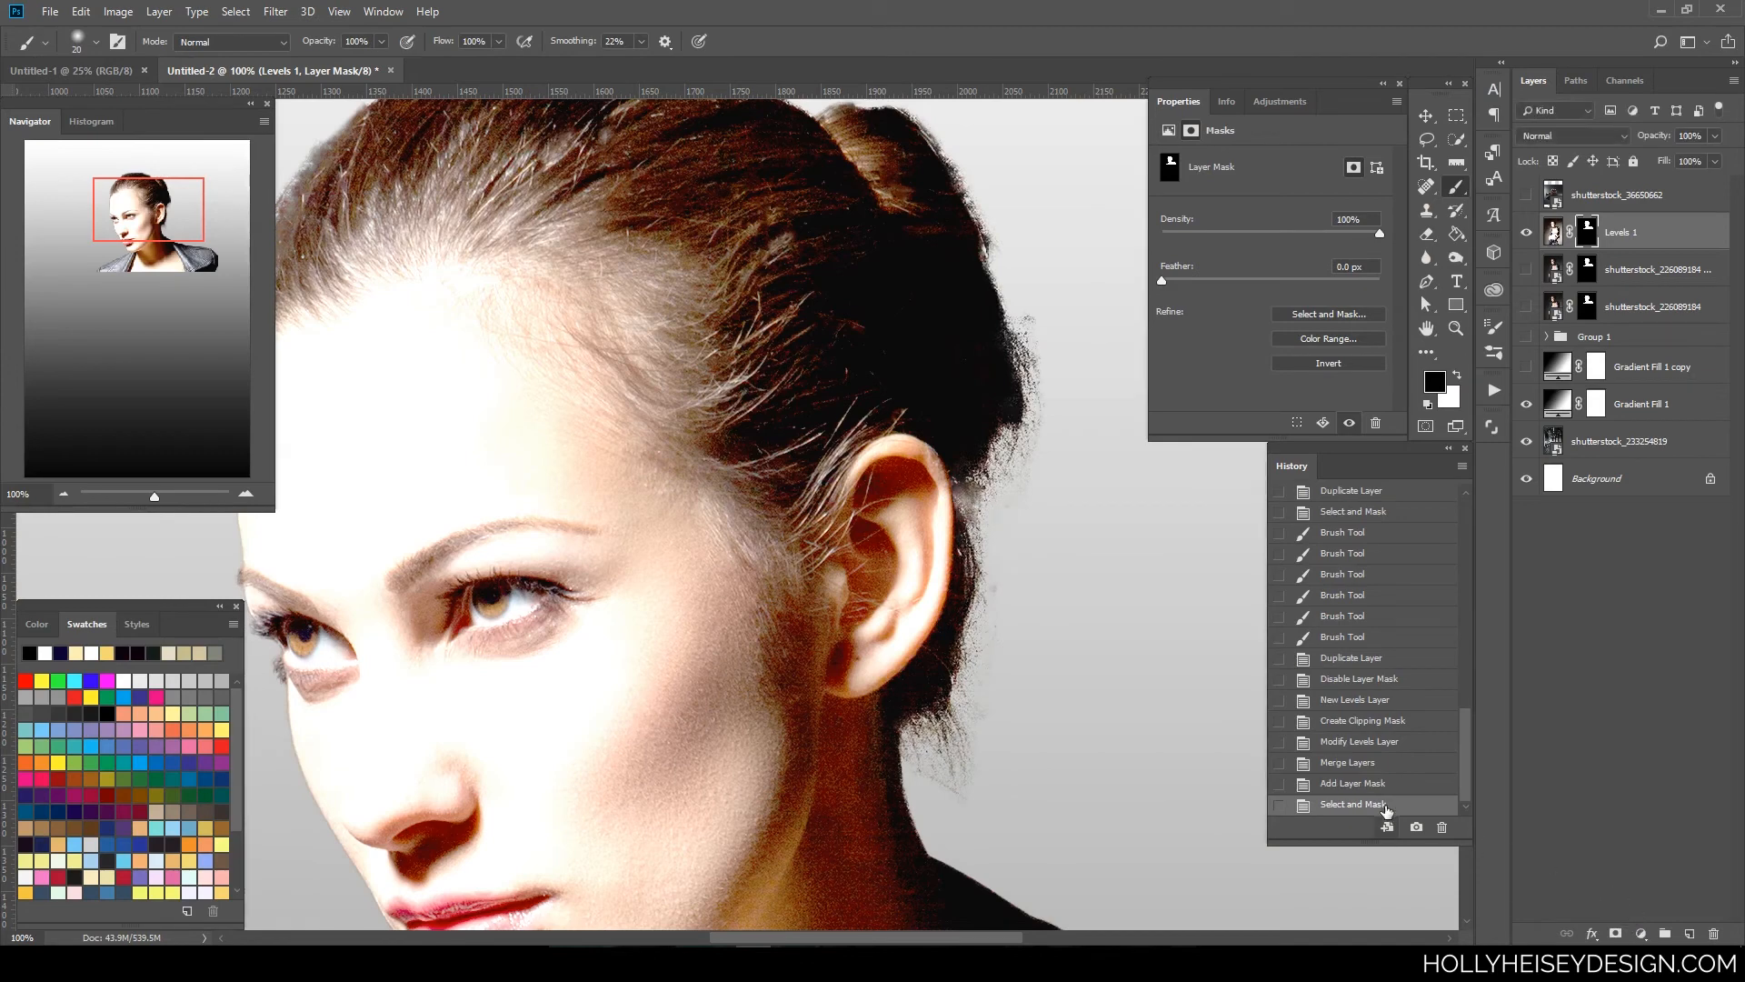
key("ctrl+z")
left_click(1397, 786)
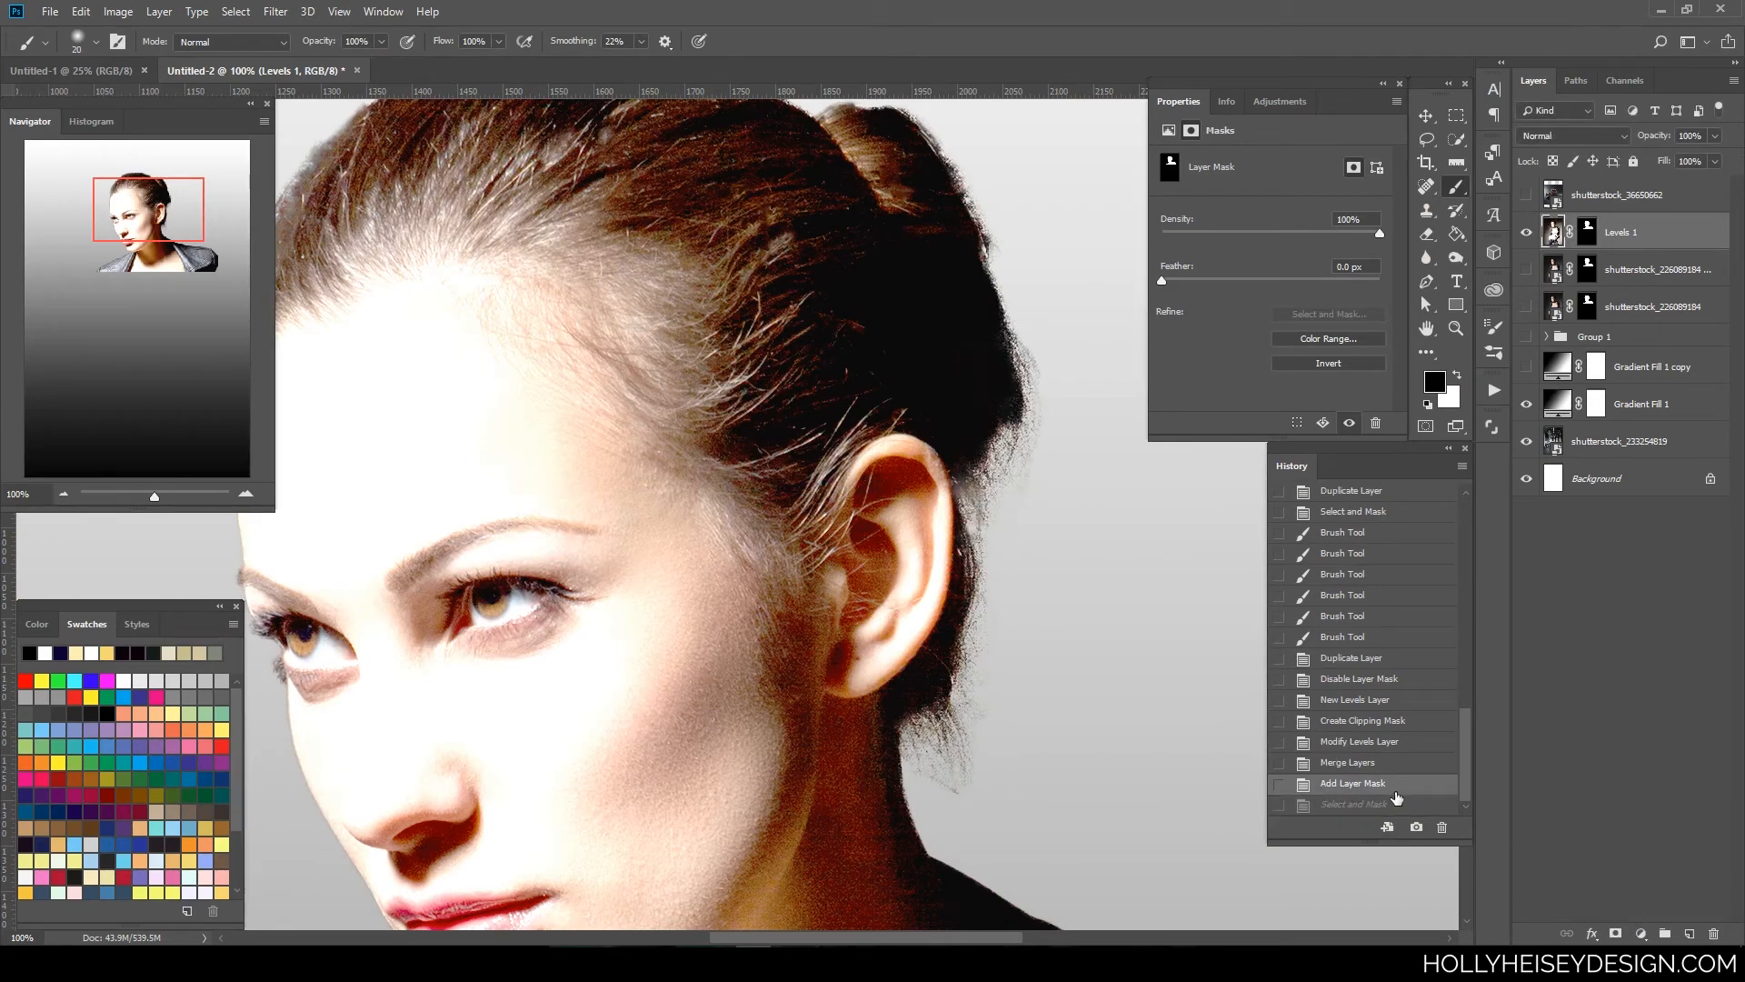
- Show the shutterstock_226089184 copy layer, compare it with the brightened Levels 1 layer, and leave Levels 1 hidden
key("ctrl+minus")
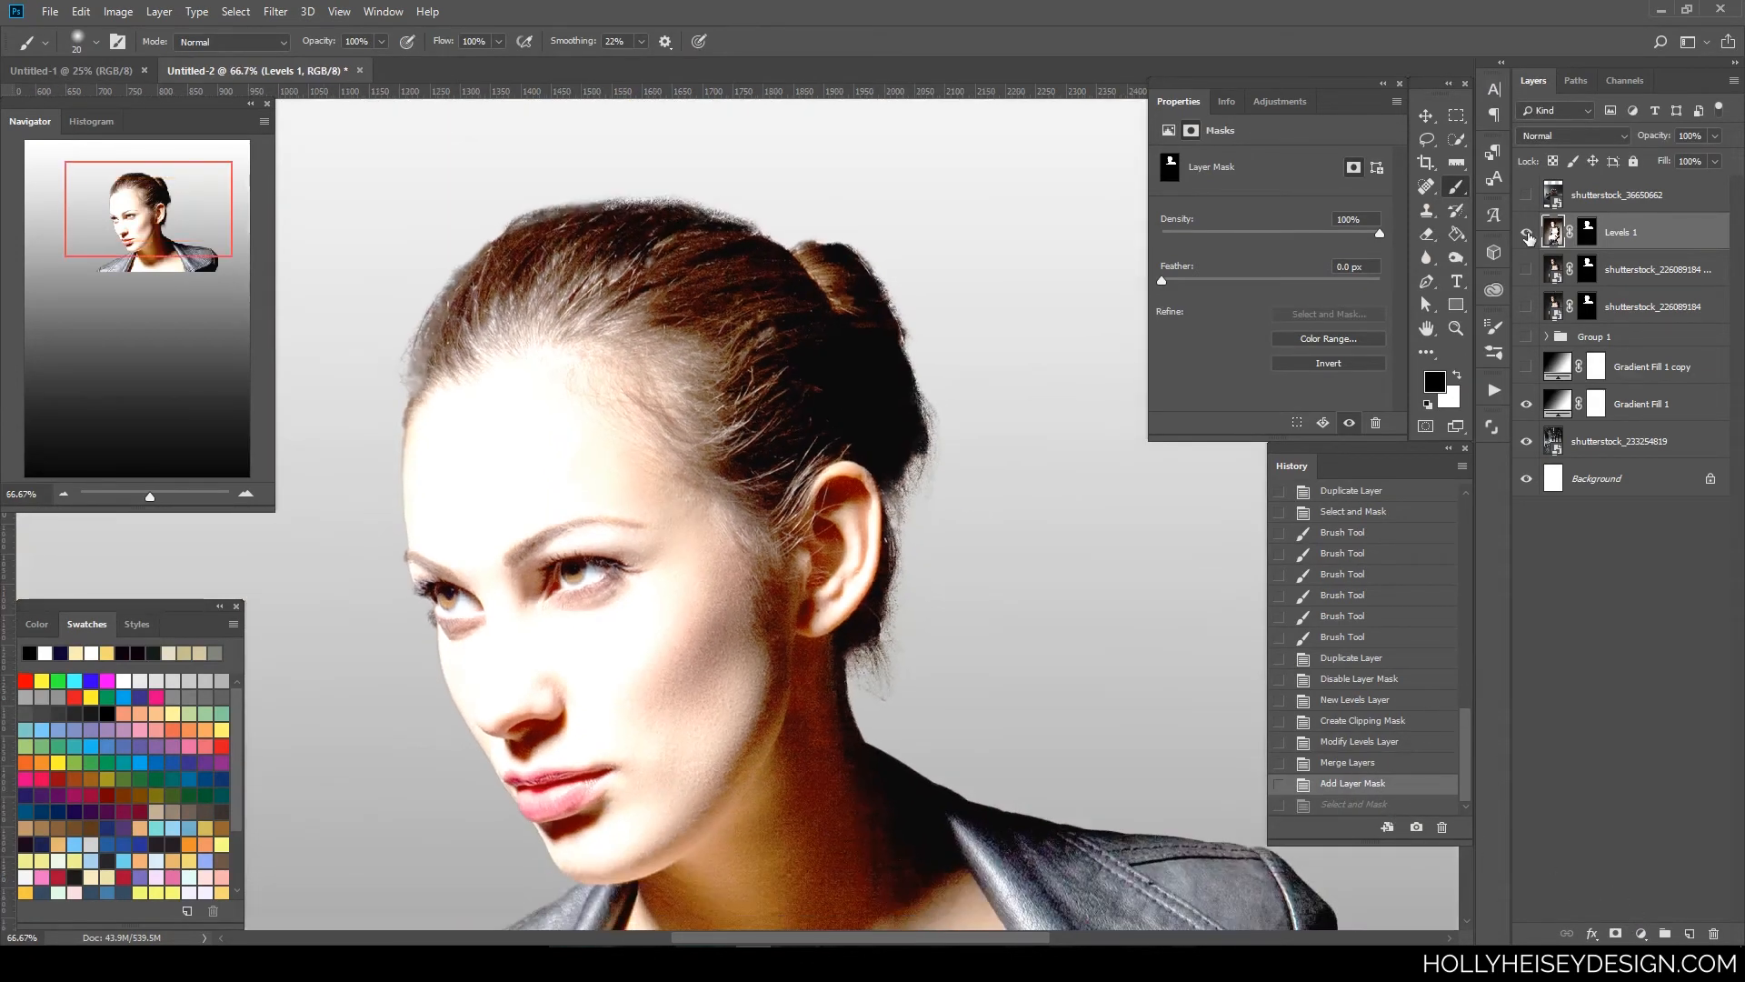
left_click_drag(1007, 552, 1106, 584)
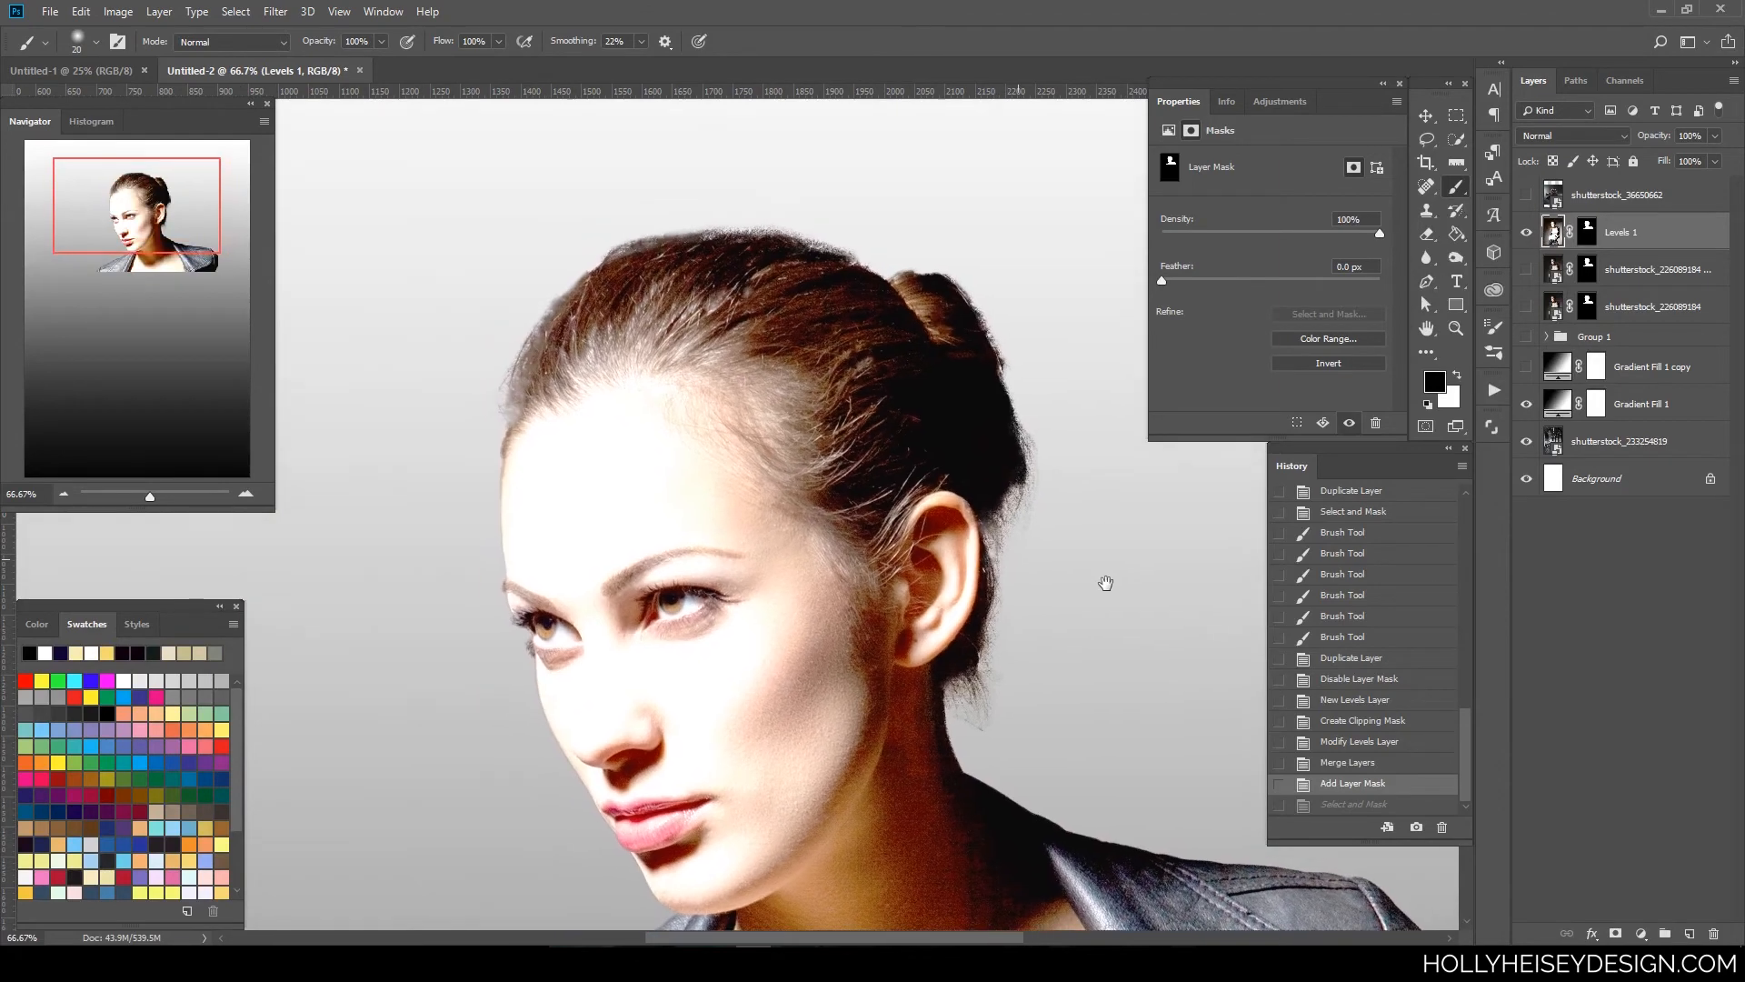
left_click(1528, 270)
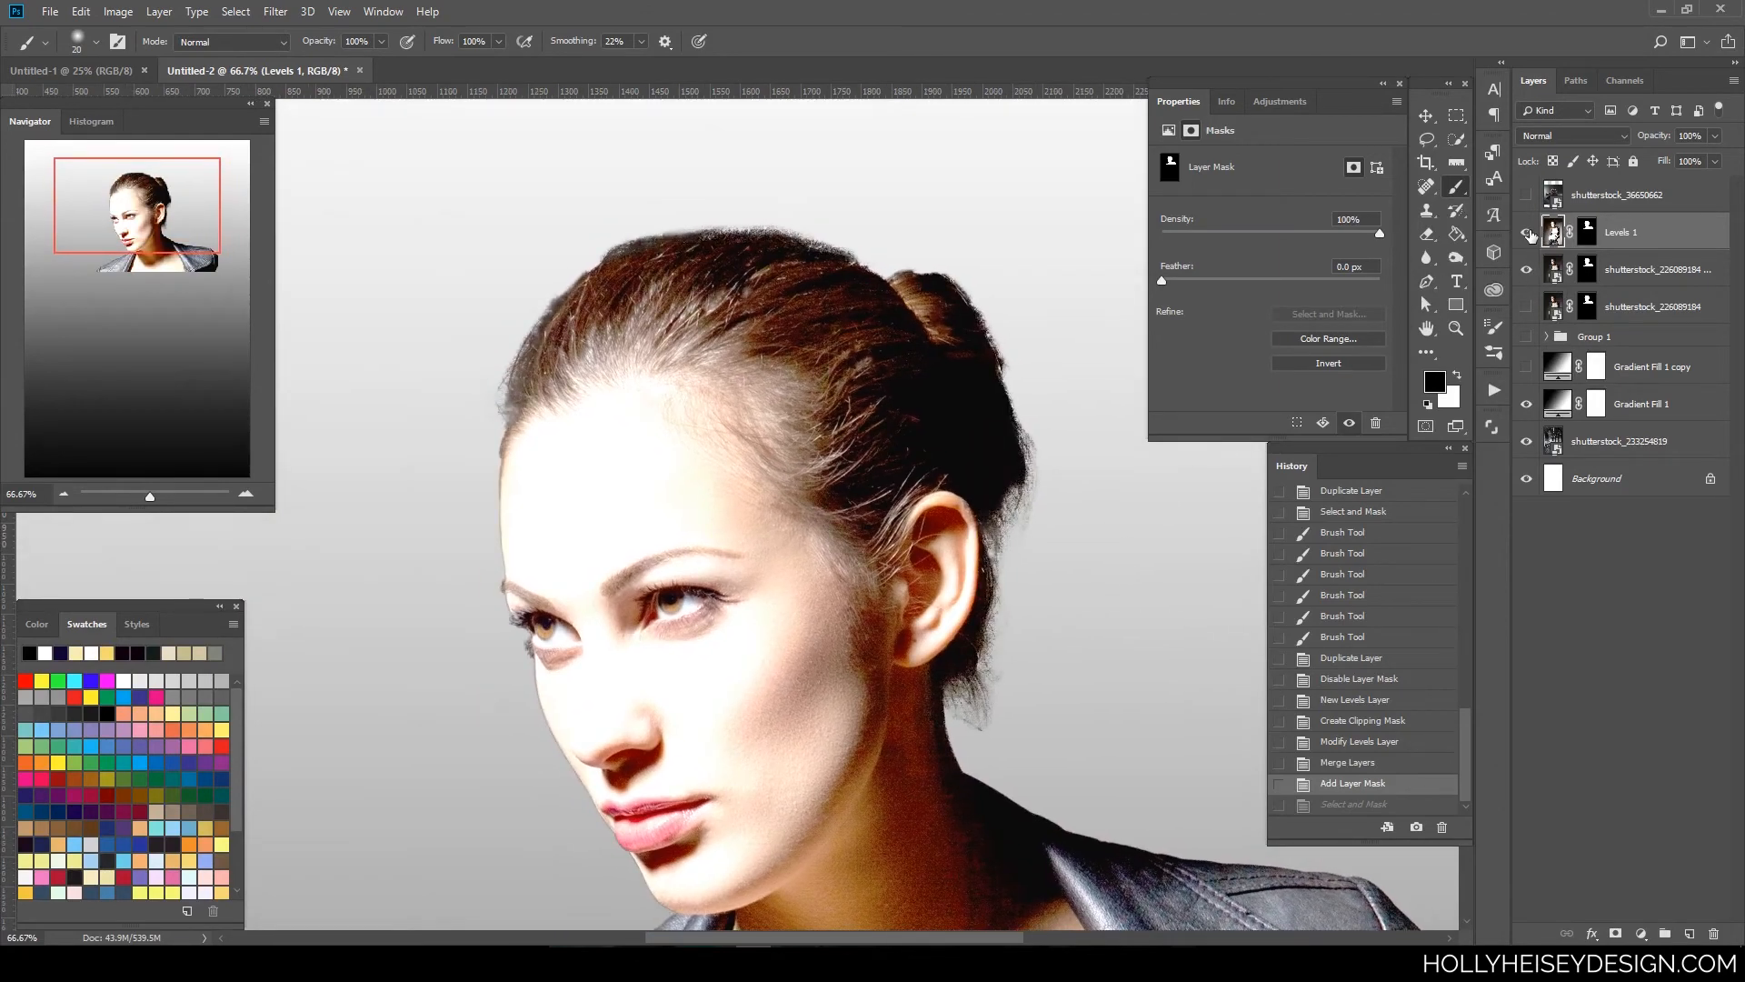
left_click(1528, 233)
left_click(1527, 232)
left_click(1528, 233)
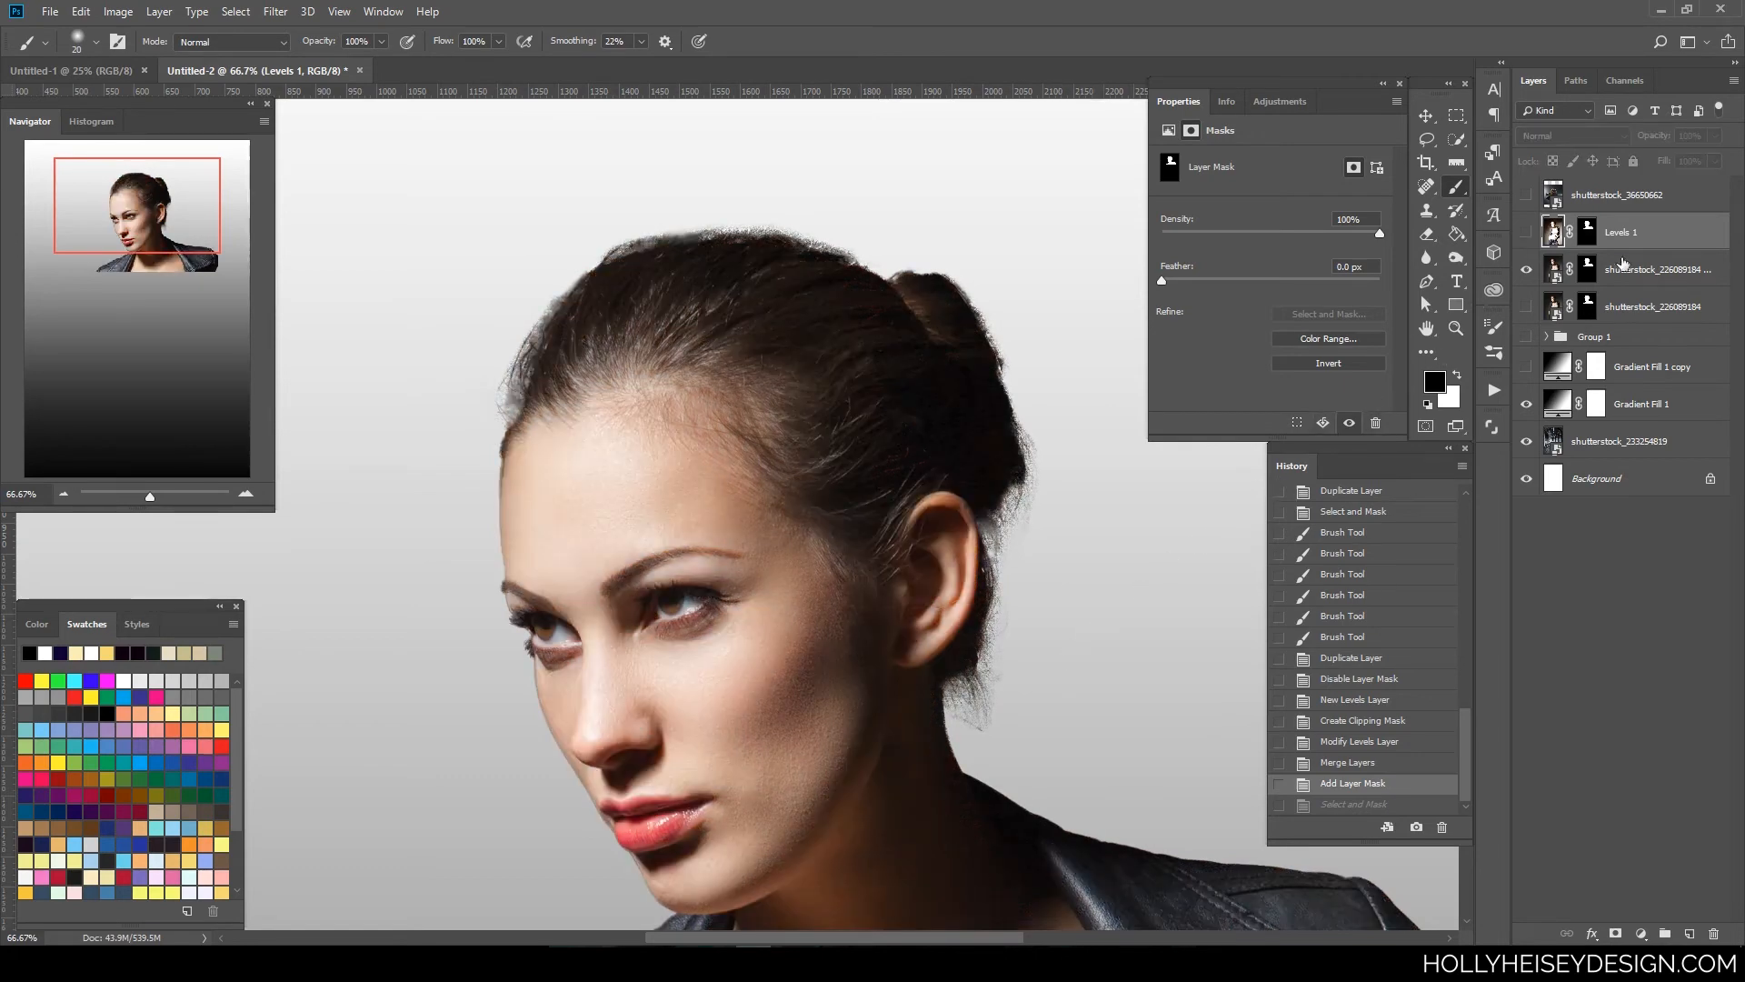
- Duplicate the shutterstock_226089184 copy layer and set the original copy beneath the duplicate to Multiply
left_click_drag(1622, 263, 1688, 933)
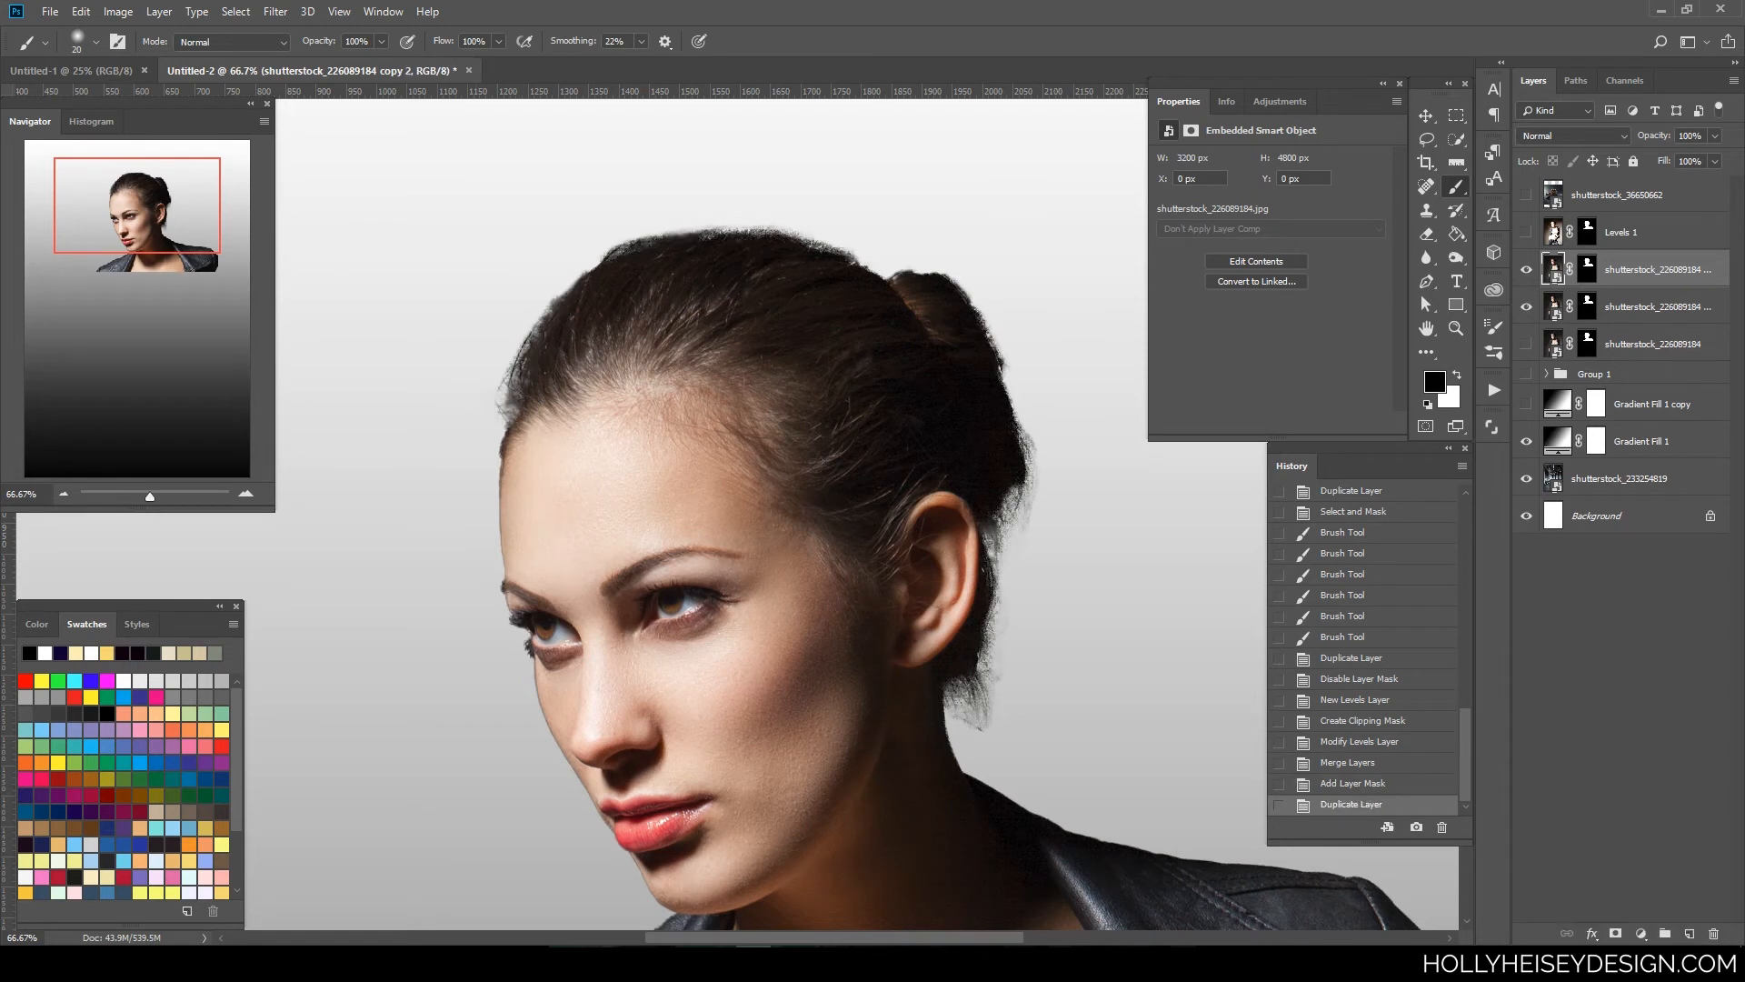
left_click(1630, 307)
left_click(1549, 134)
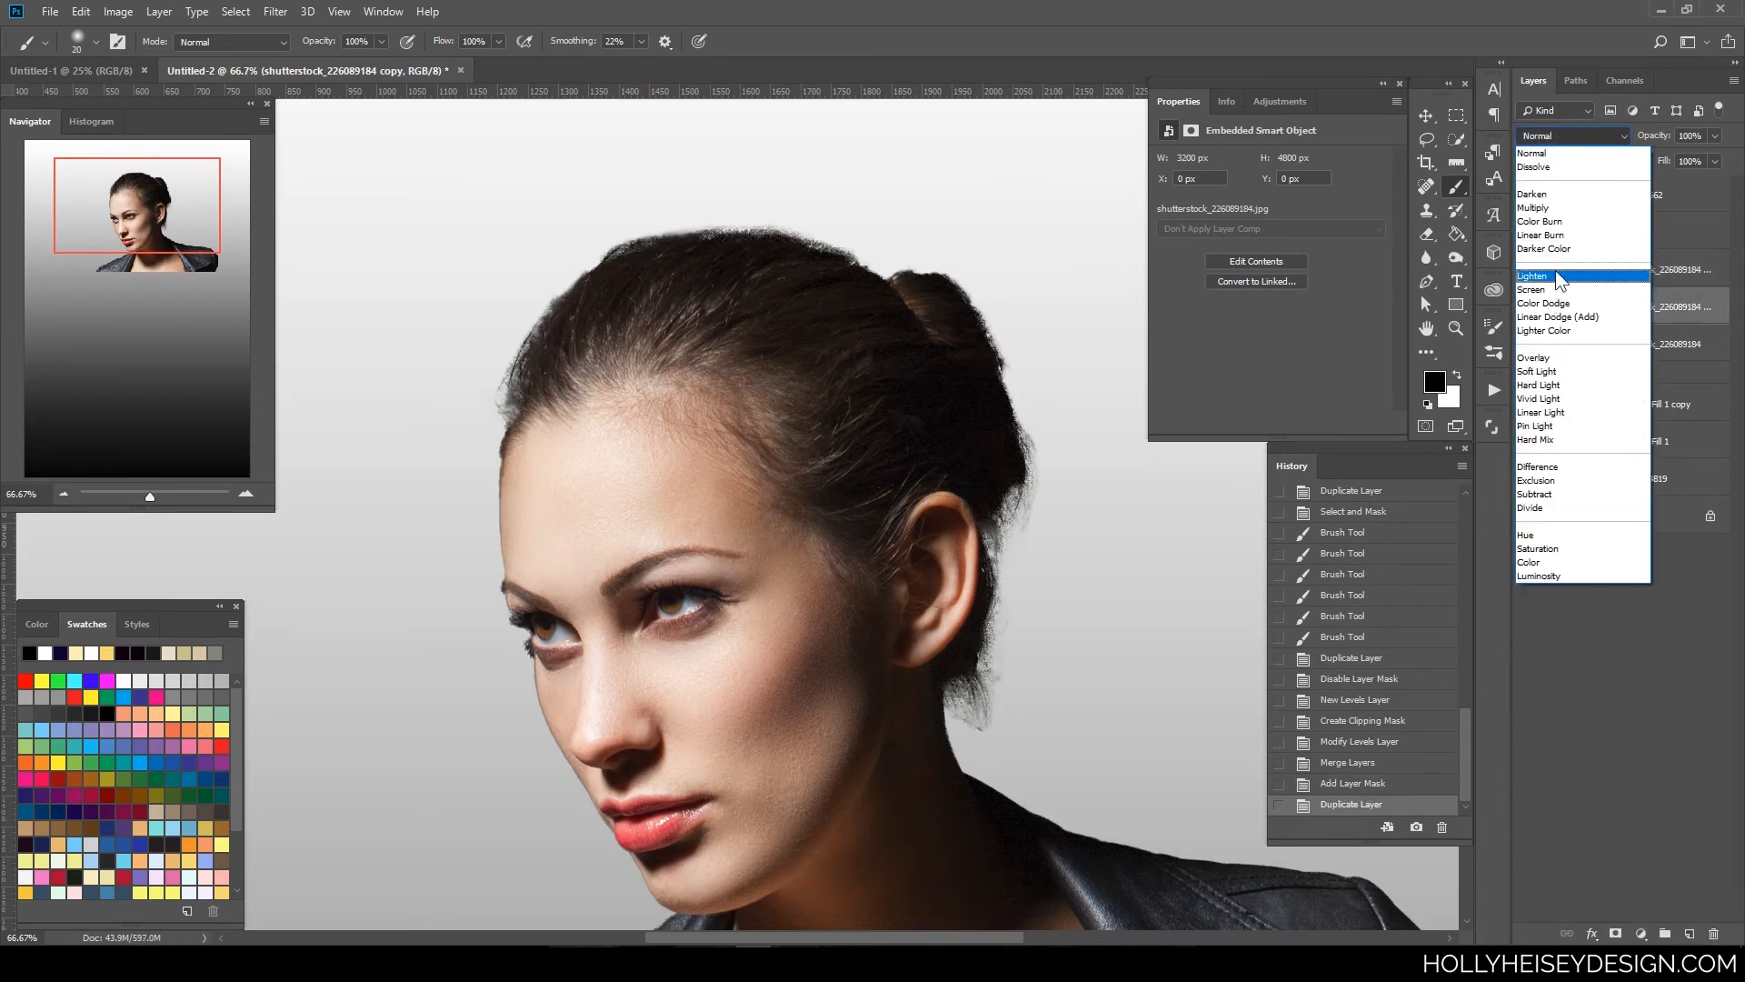
left_click(1554, 209)
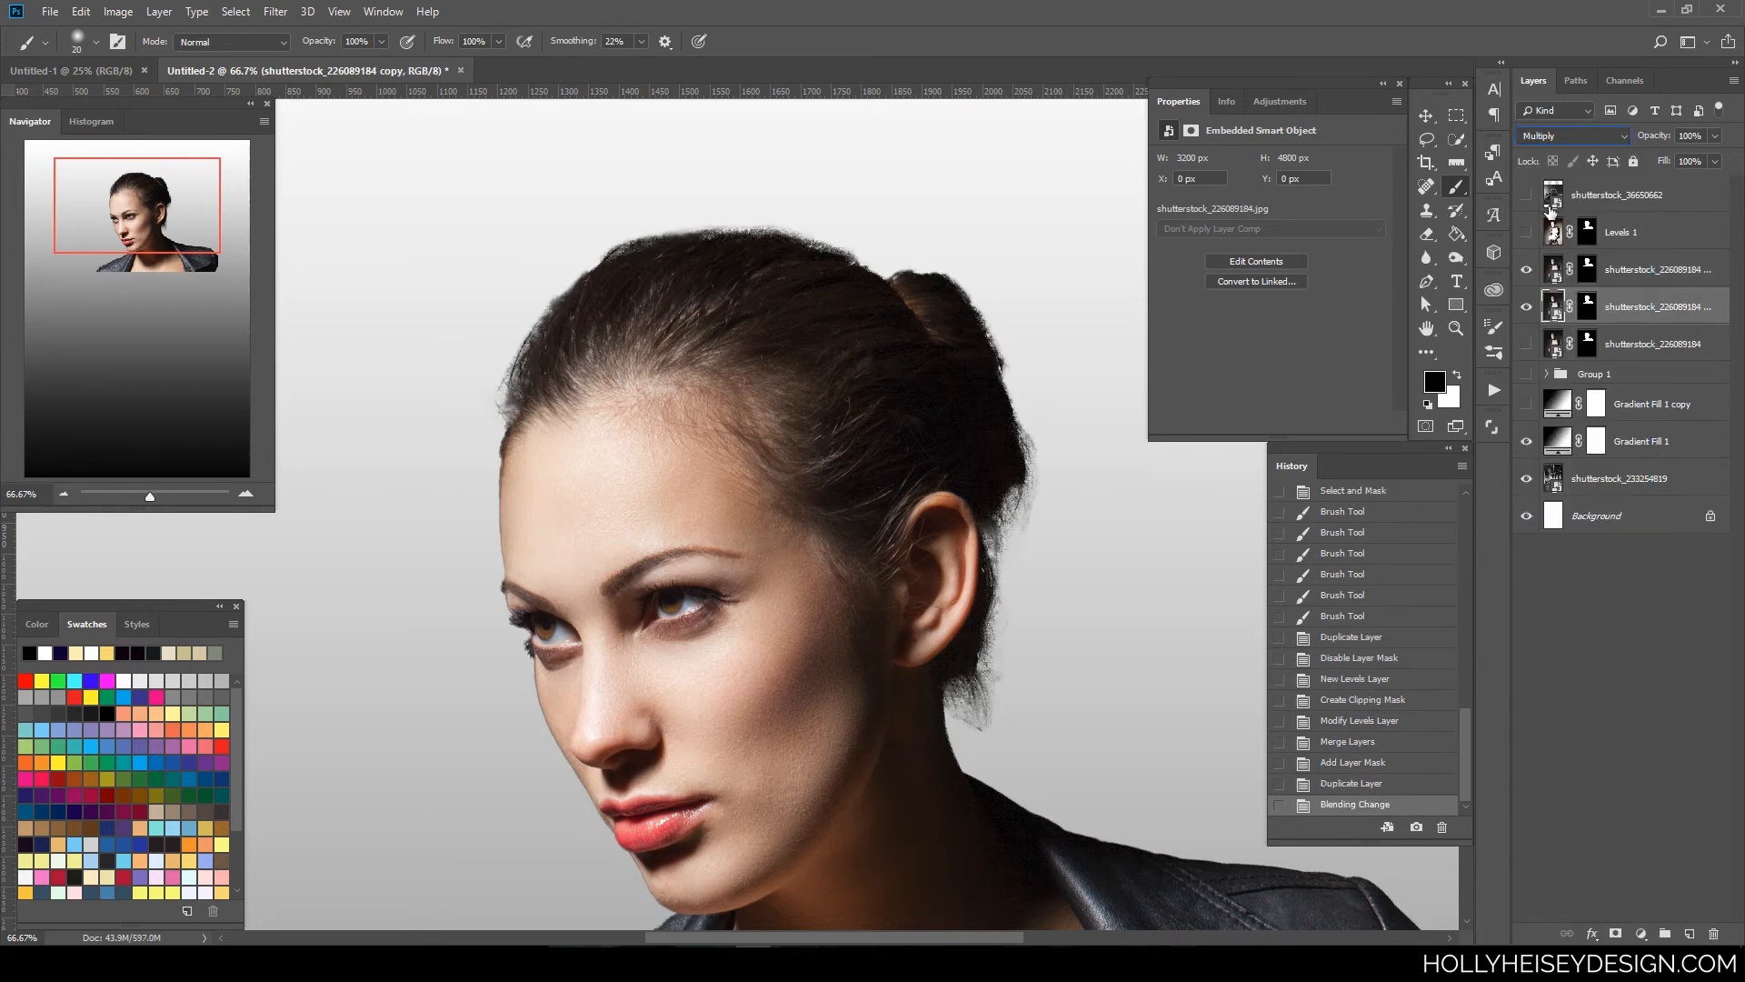
- Compare the hair edges with the Multiply copy hidden and shown, leaving that layer visible
left_click(1531, 309)
left_click(1531, 309)
left_click(1531, 309)
left_click(1532, 309)
left_click(1527, 308)
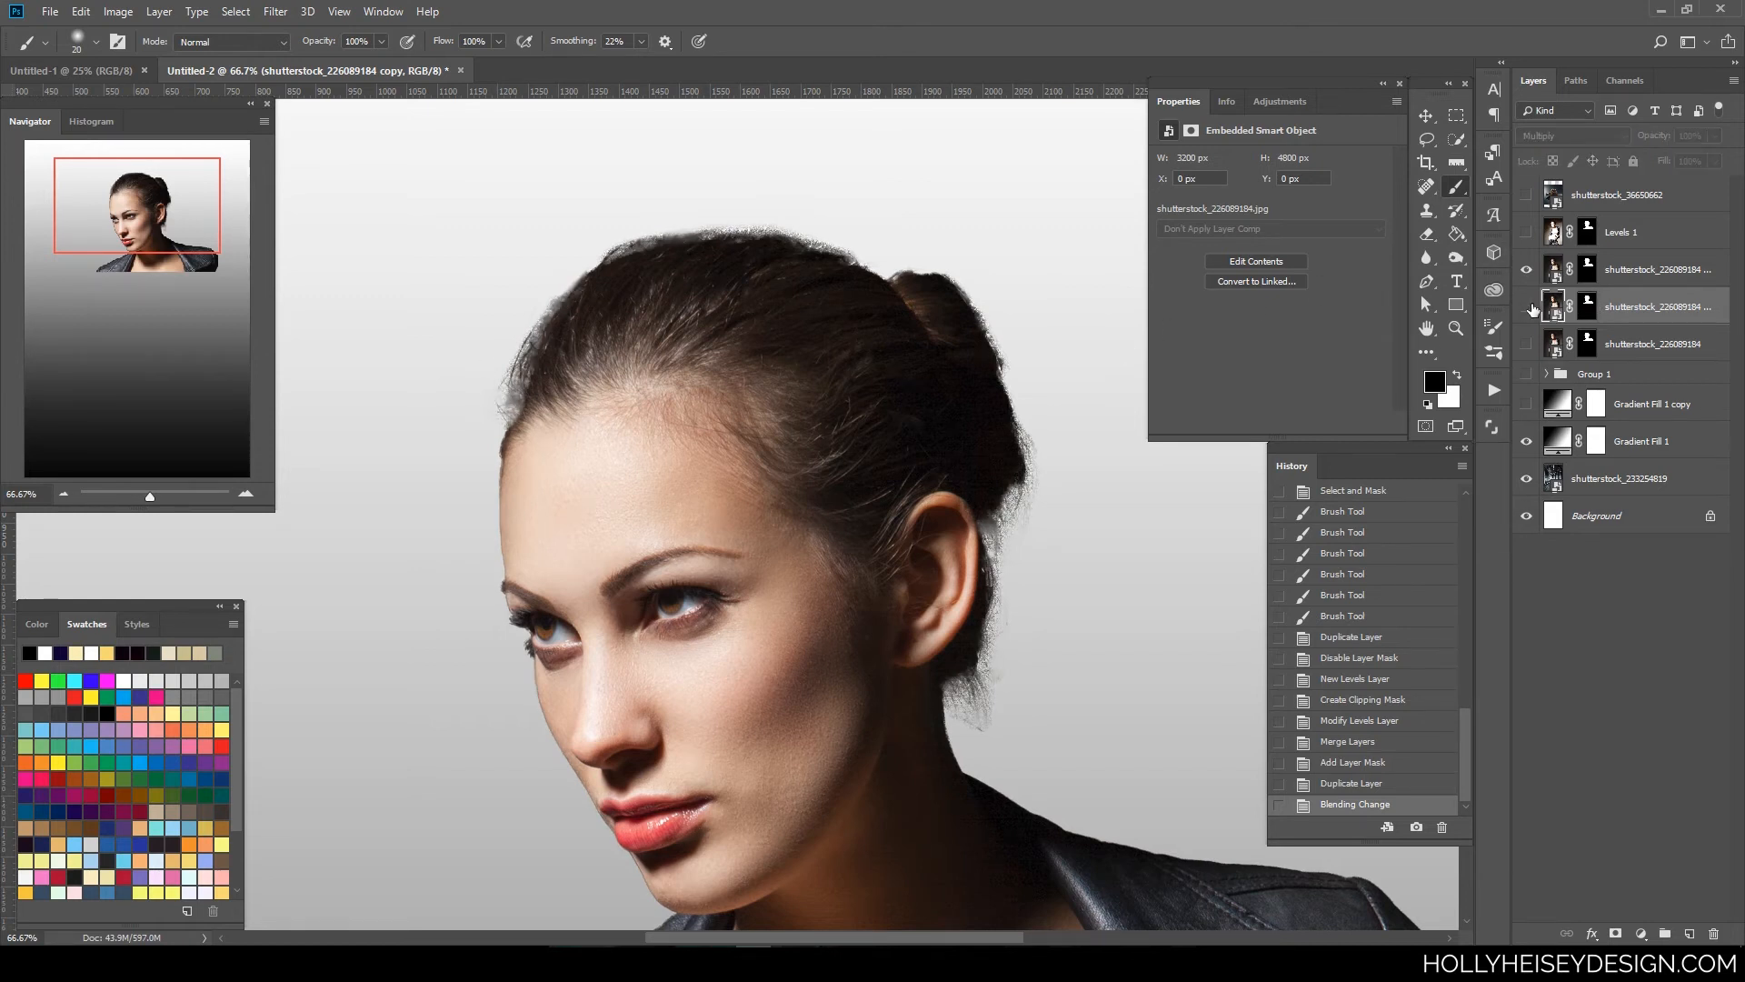
left_click(1527, 306)
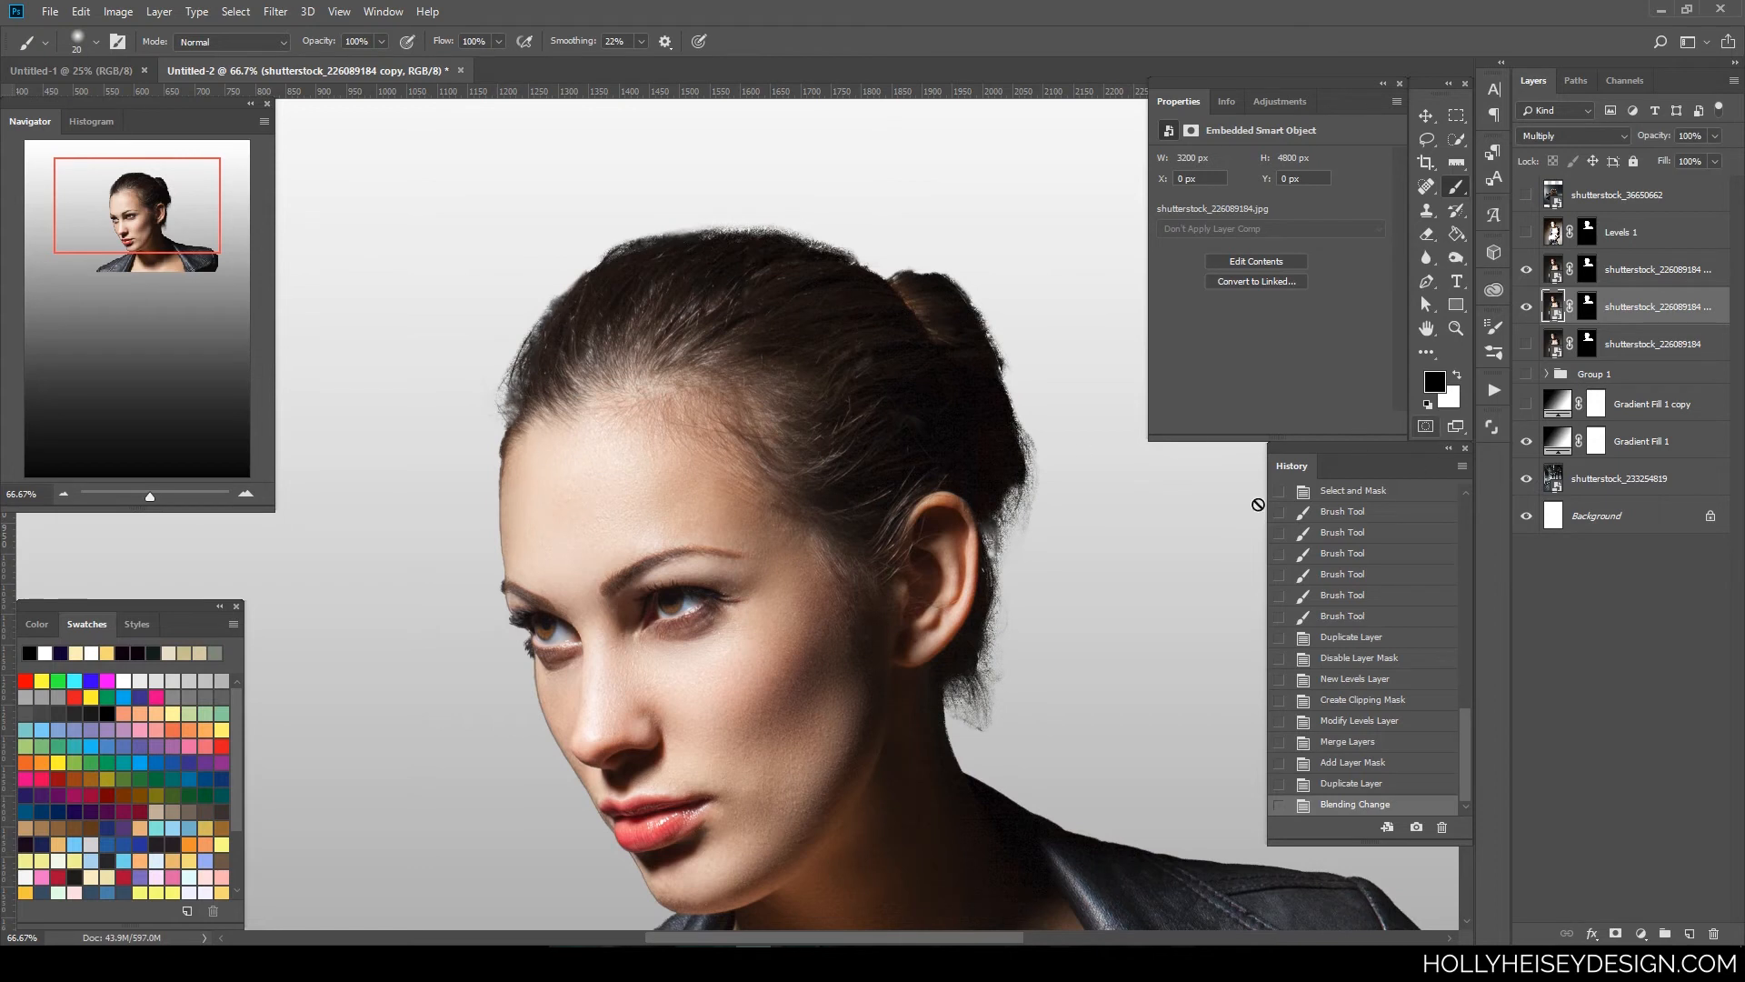
left_click(1528, 307)
left_click(1528, 307)
- Paint black on the Multiply copy's layer mask around the back and crown of the hair with a 175 px brush
left_click(1590, 312)
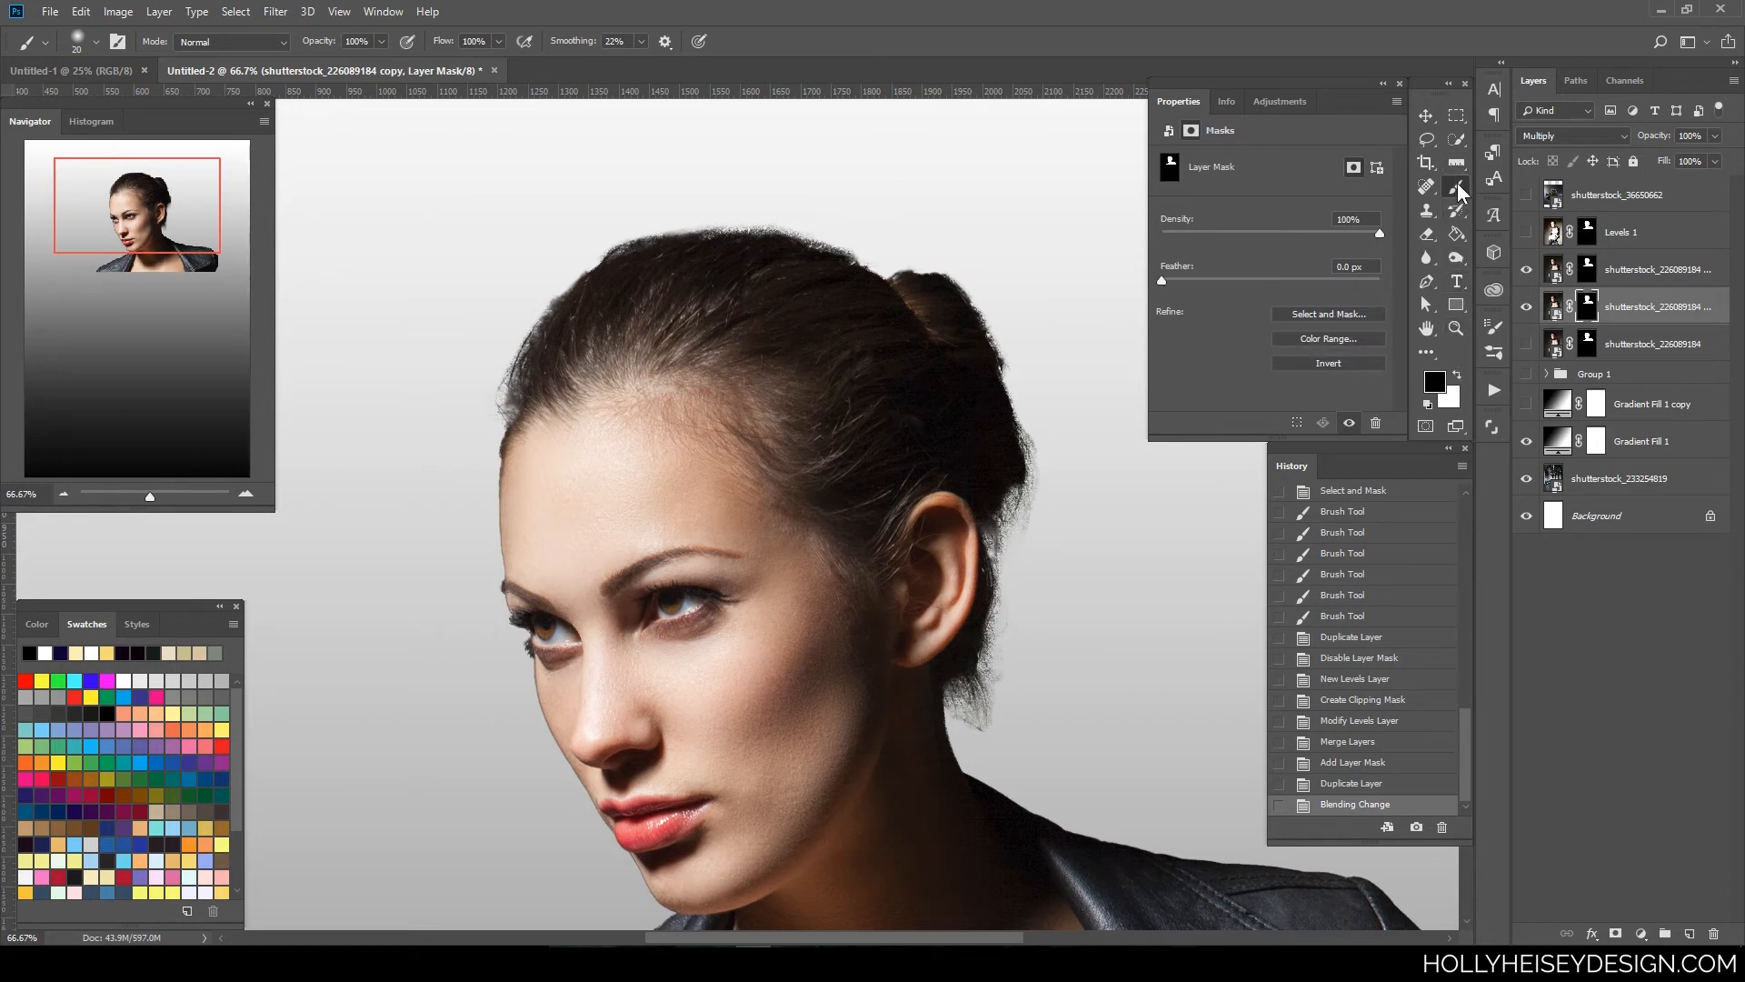
key("bracketright")
key("bracketright")
key("bracketright")
key("bracketright")
key("bracketright")
key("bracketright")
key("bracketright")
key("bracketright")
key("bracketright")
key("bracketright")
key("bracketright")
left_click(1004, 705)
mouse_move(1036, 527)
left_mouse_down()
mouse_move(1031, 402)
mouse_move(987, 288)
mouse_move(1000, 314)
mouse_move(945, 258)
mouse_move(756, 212)
mouse_move(588, 214)
left_mouse_up()
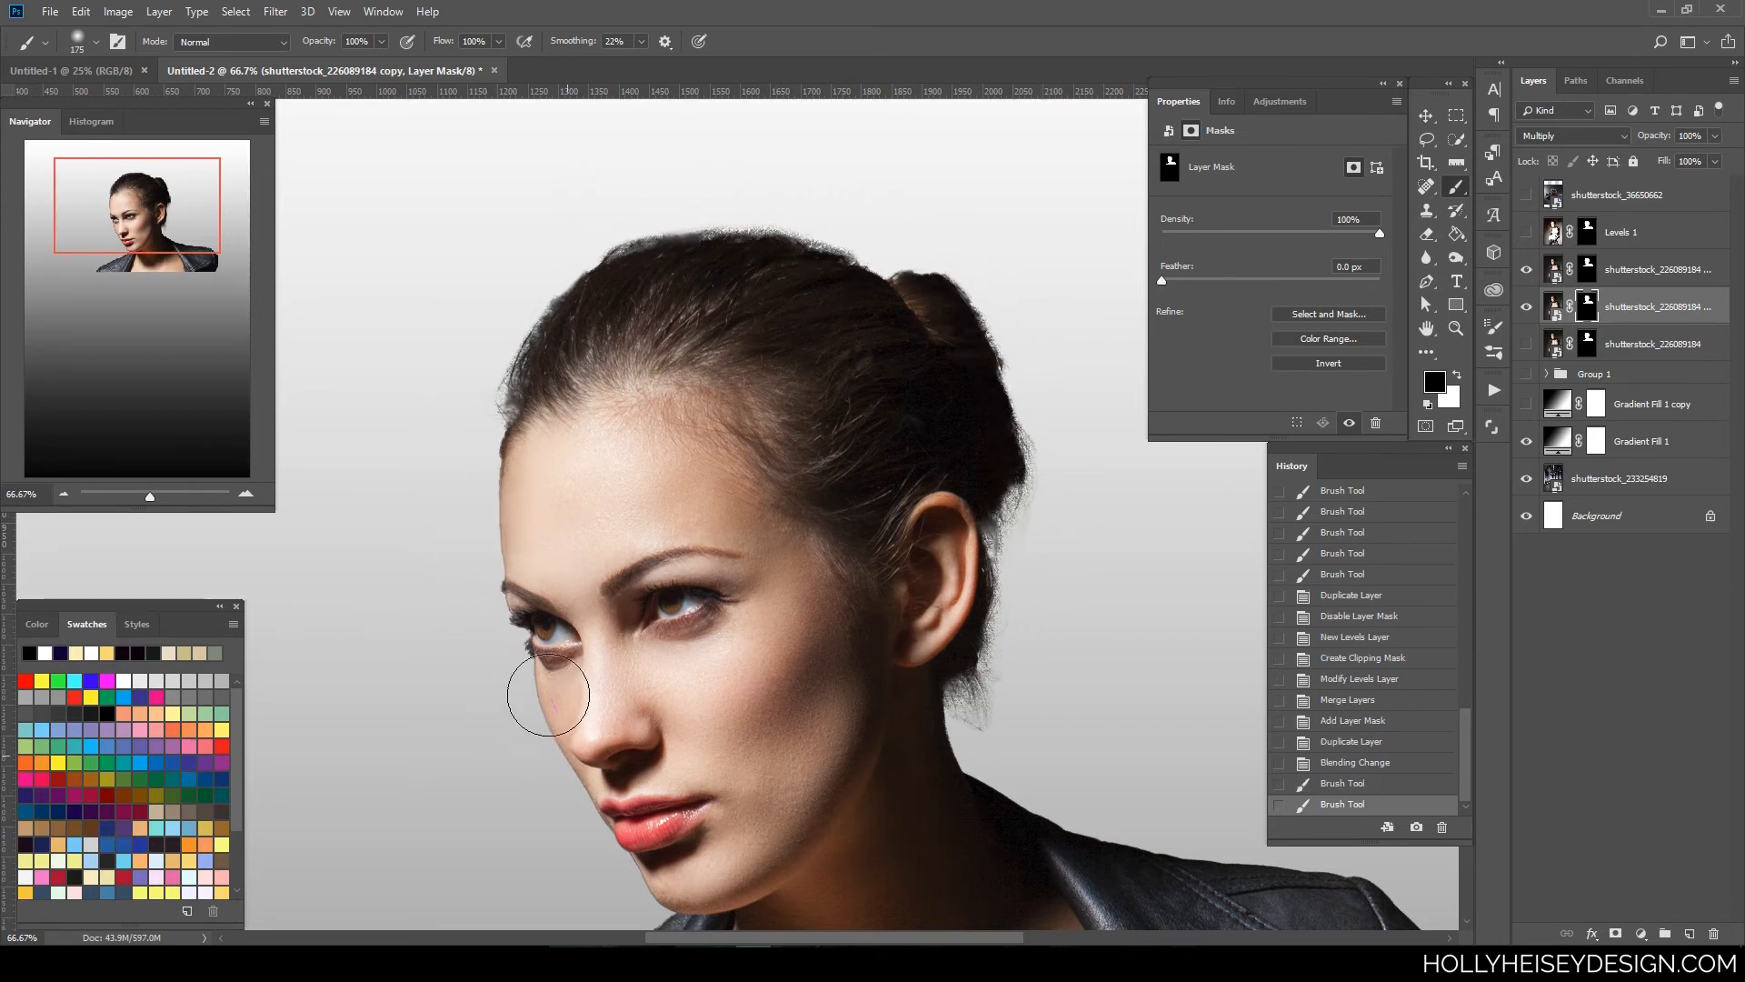
left_click_drag(1009, 800, 1034, 568)
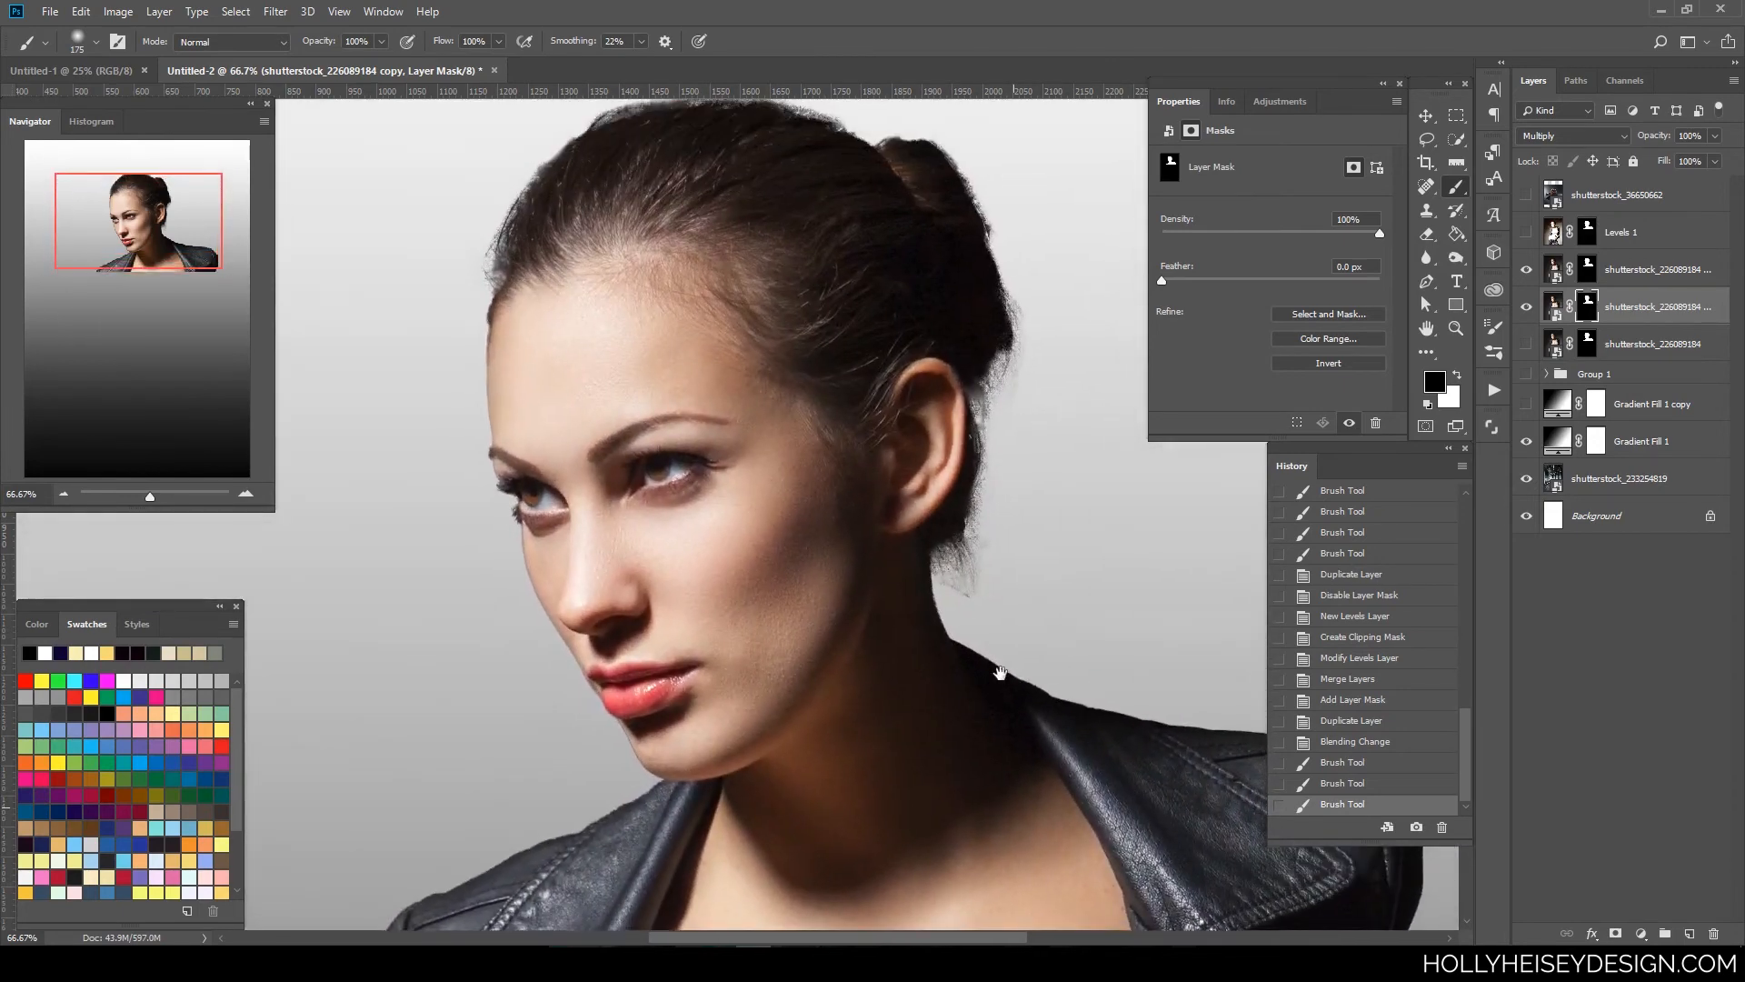
- Lasso the front hairline, invert the selection, fill the Multiply copy's mask with black outside that area, and deselect
key("ctrl+minus")
key("ctrl+minus")
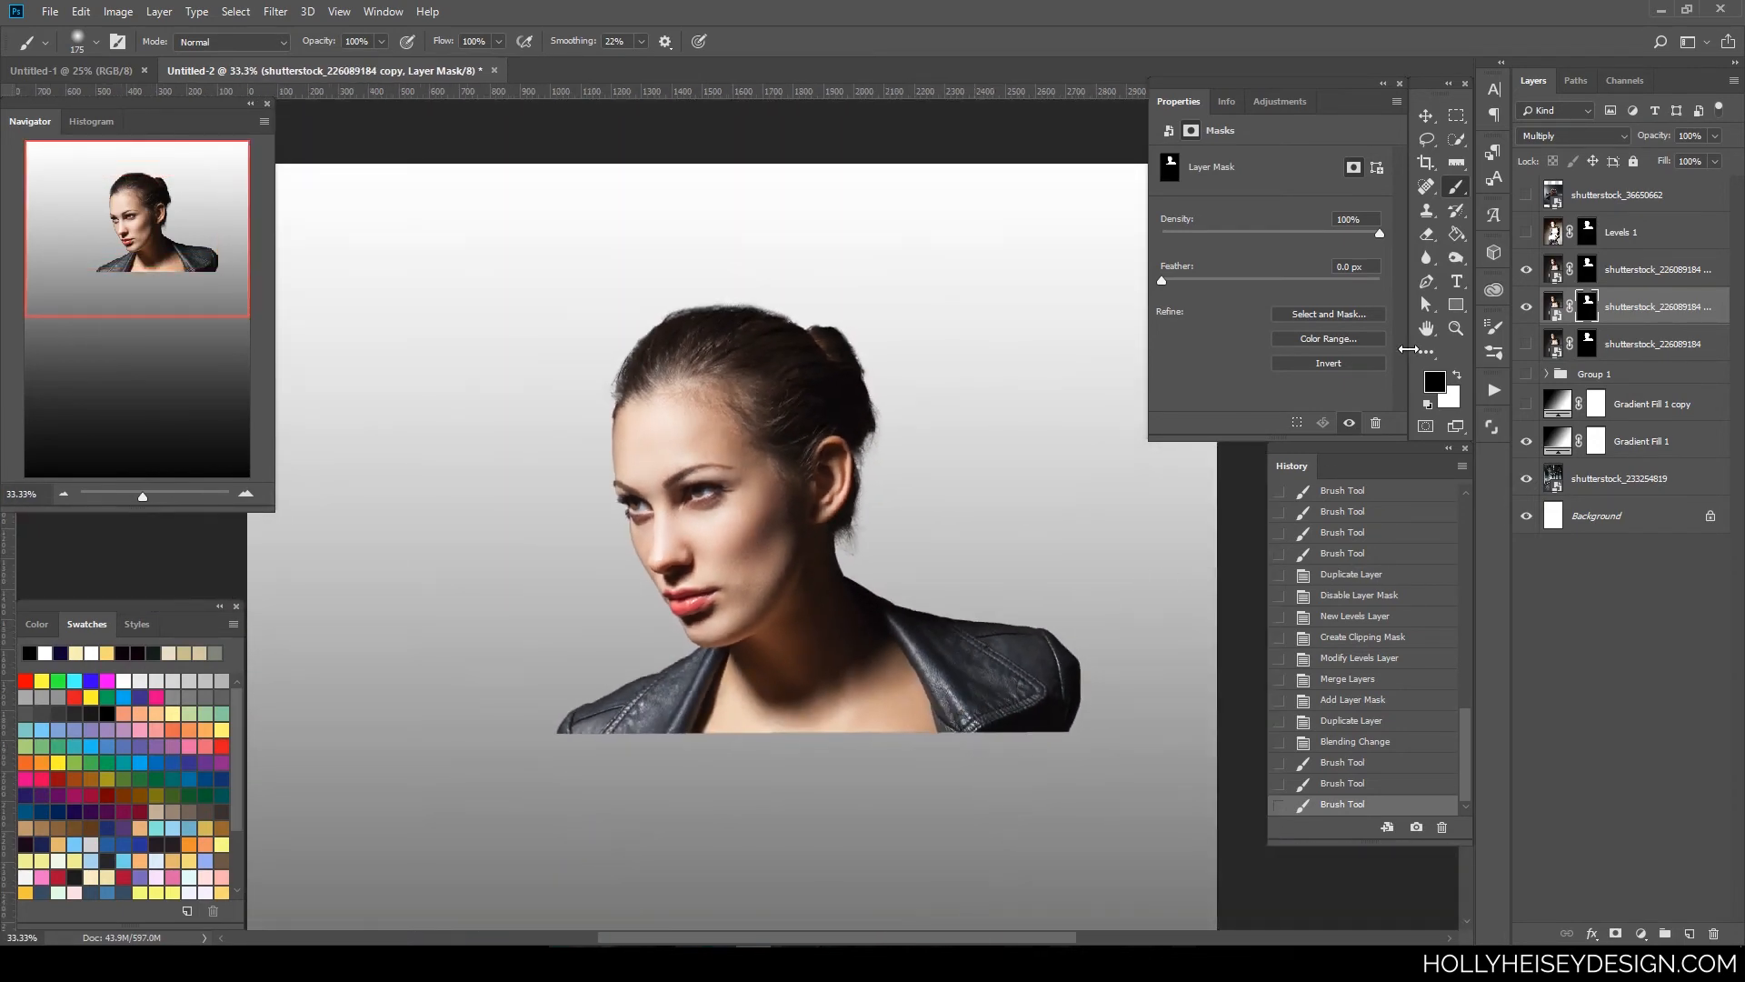
left_click(1427, 137)
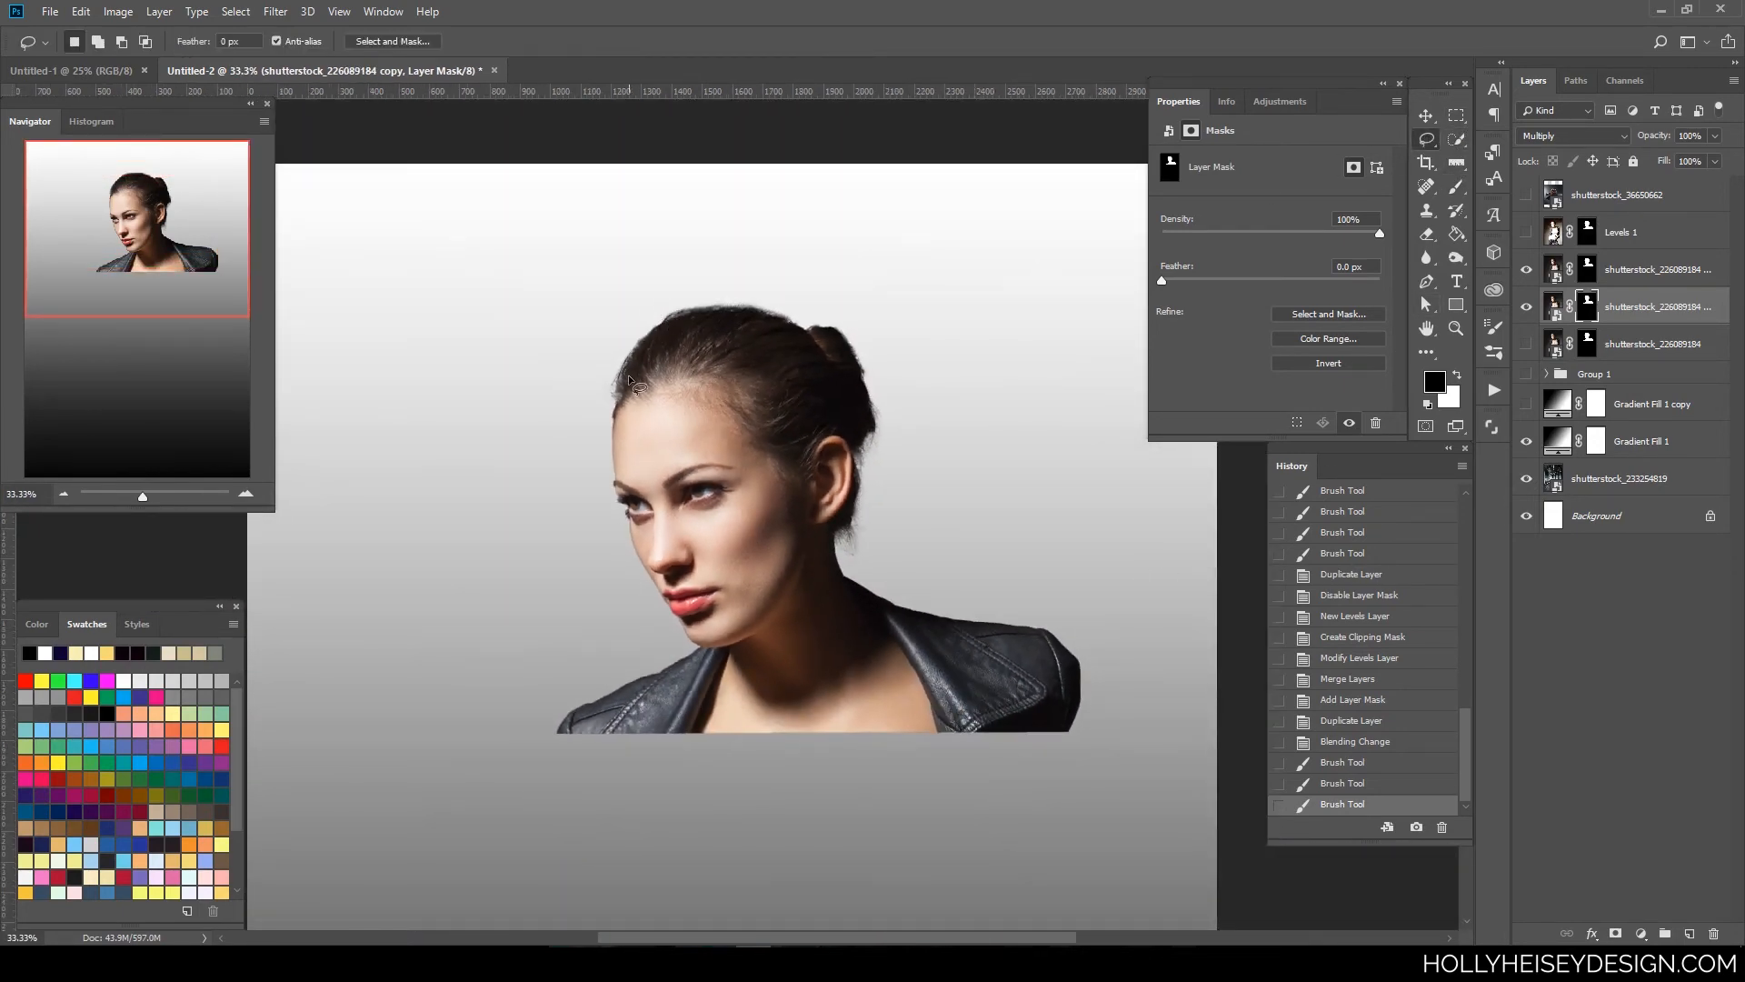
left_click_drag(727, 357, 572, 336)
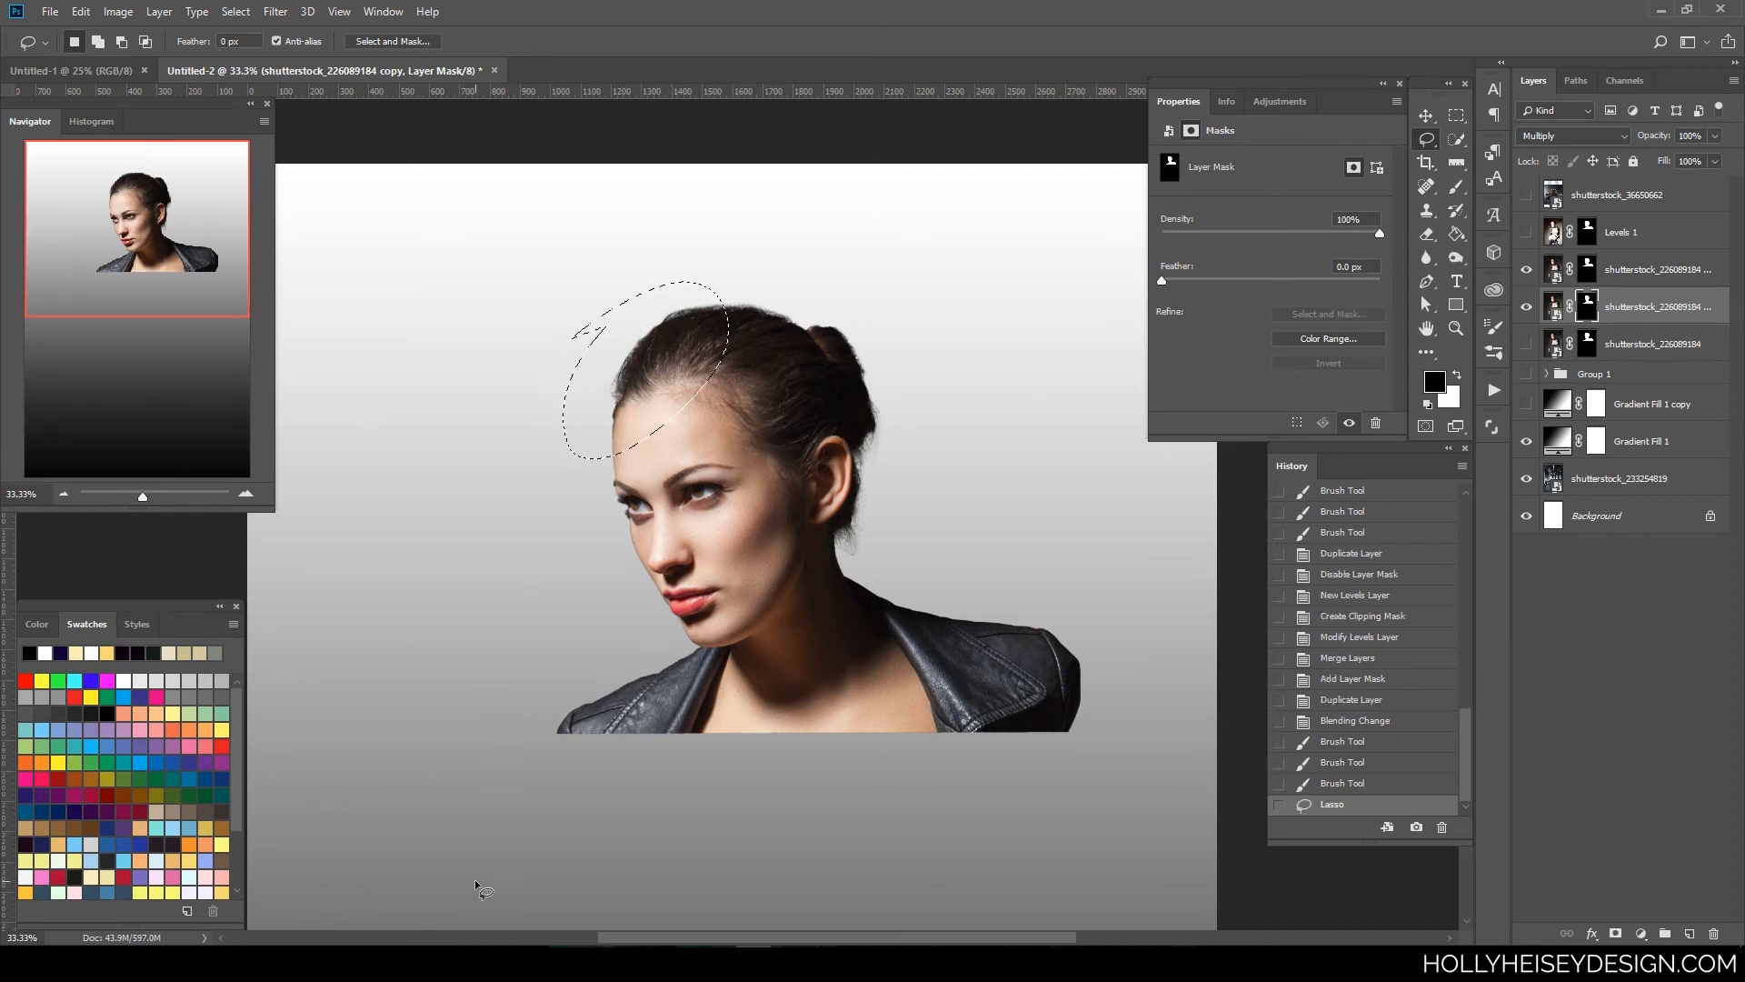
key("ctrl+shift+i")
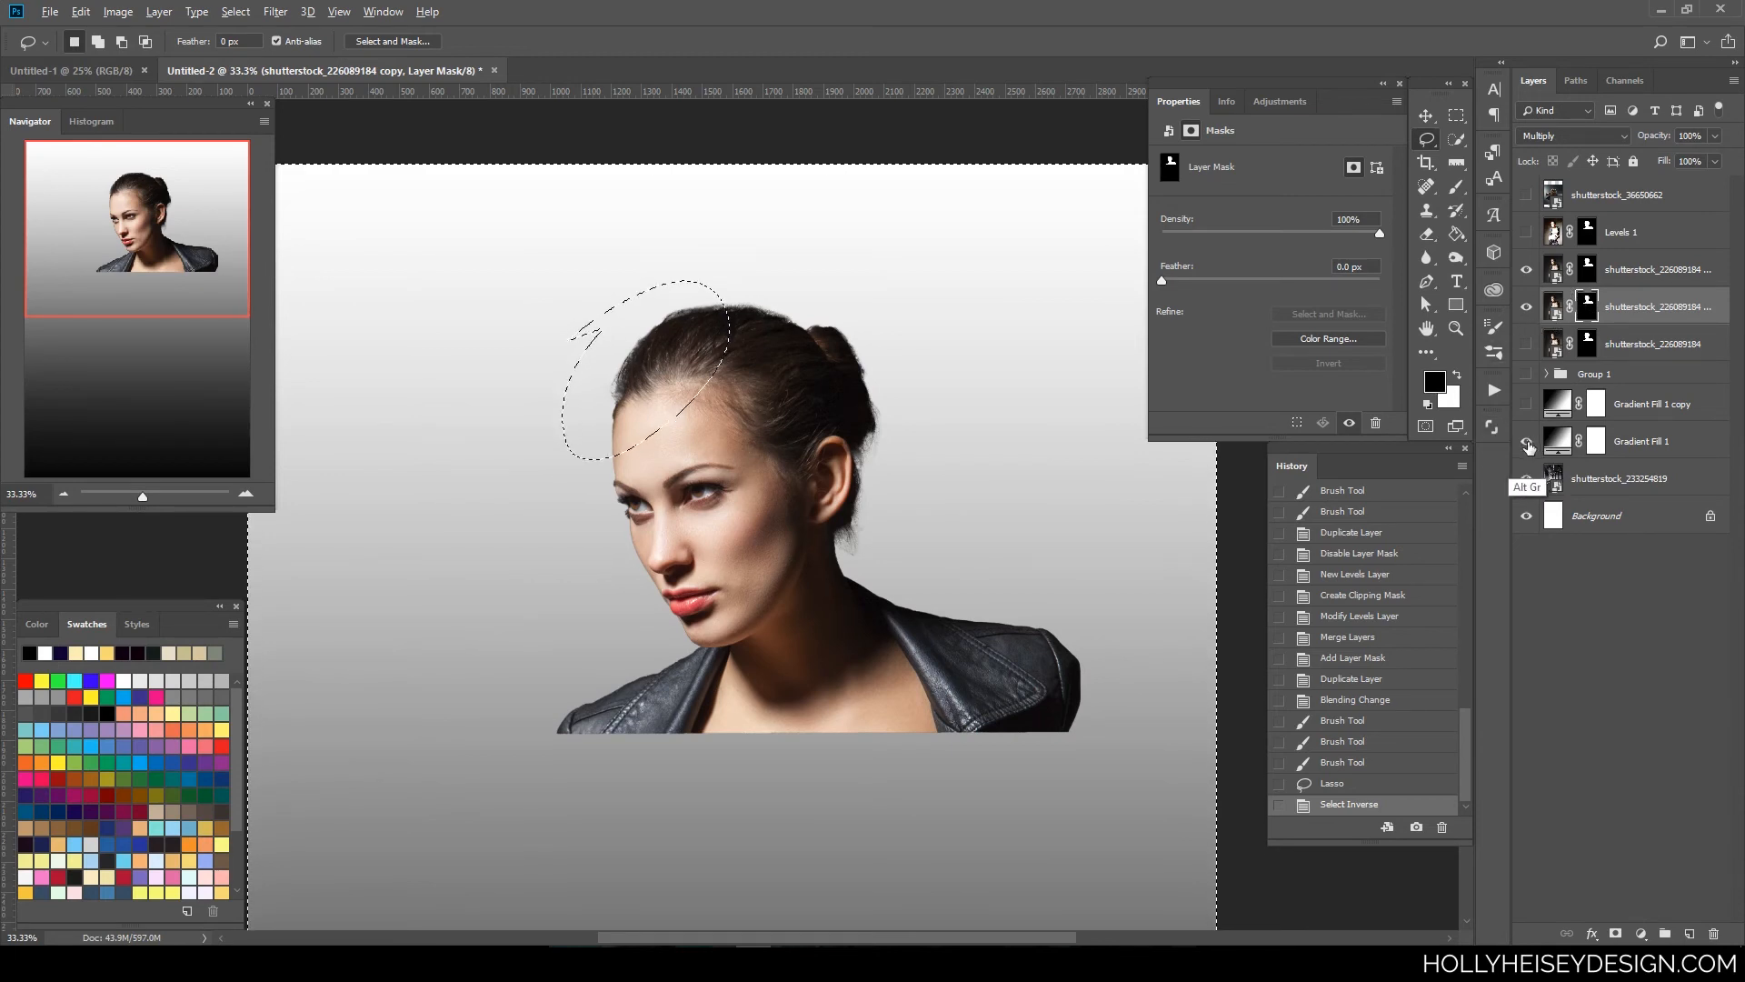
key("alt+BackSpace")
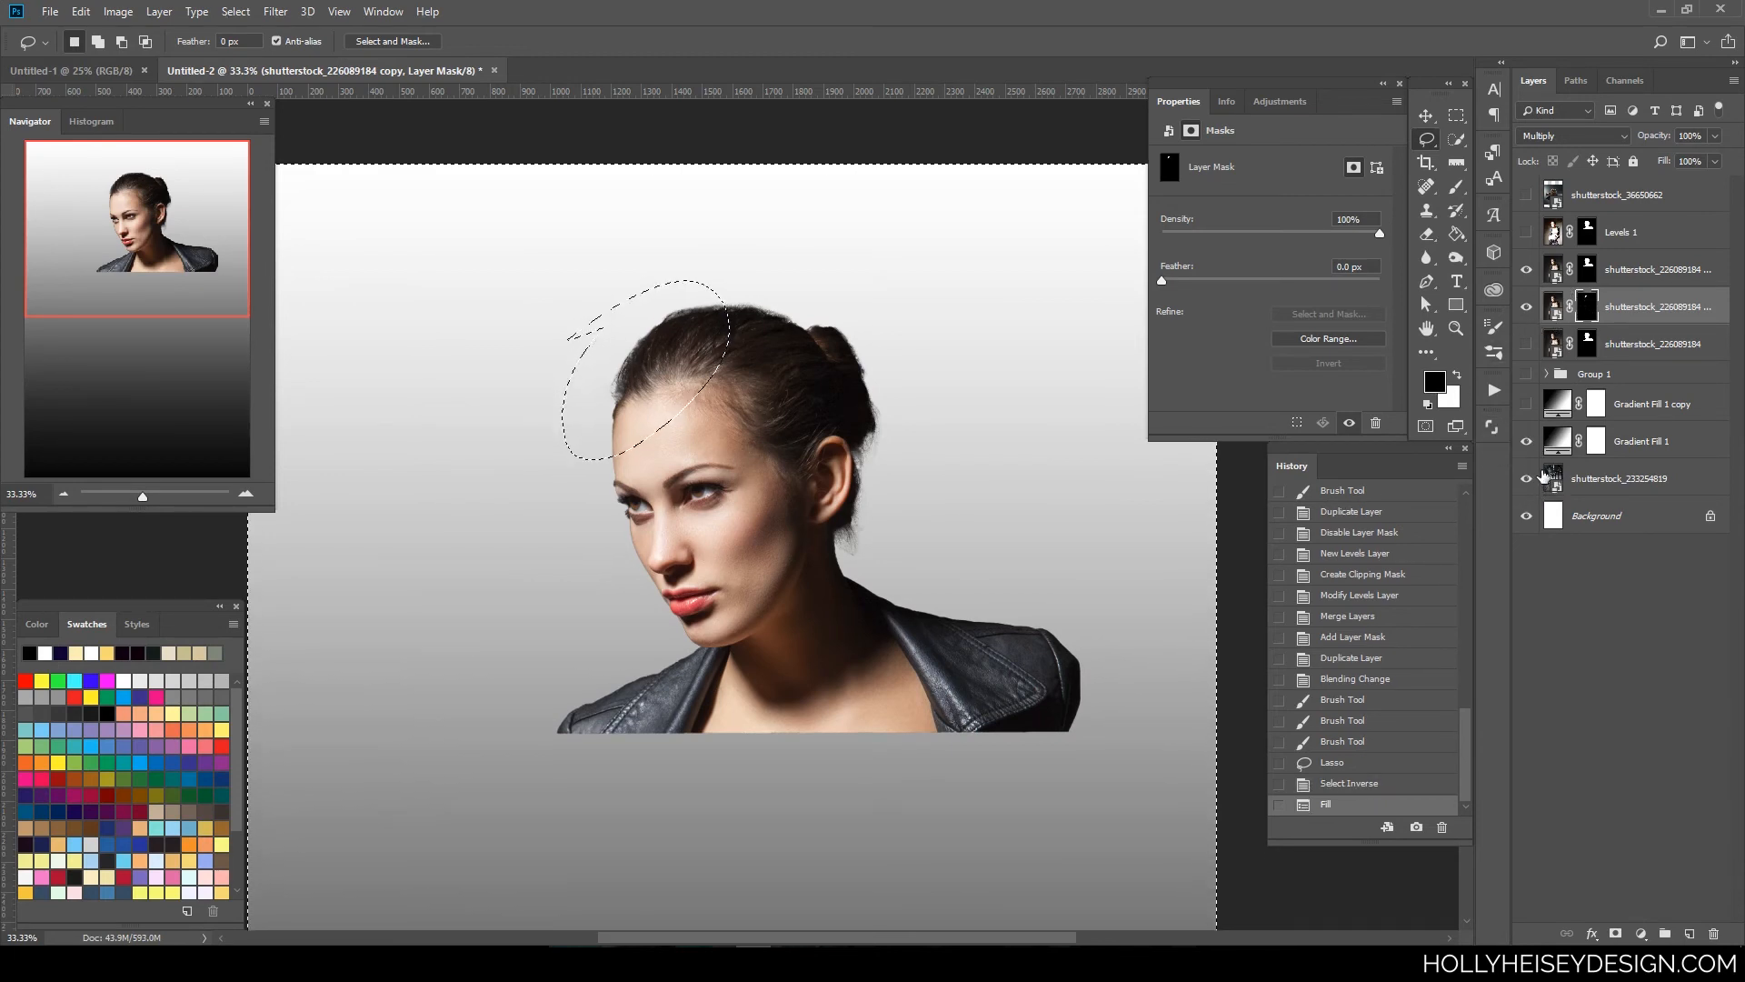
key("ctrl+plus")
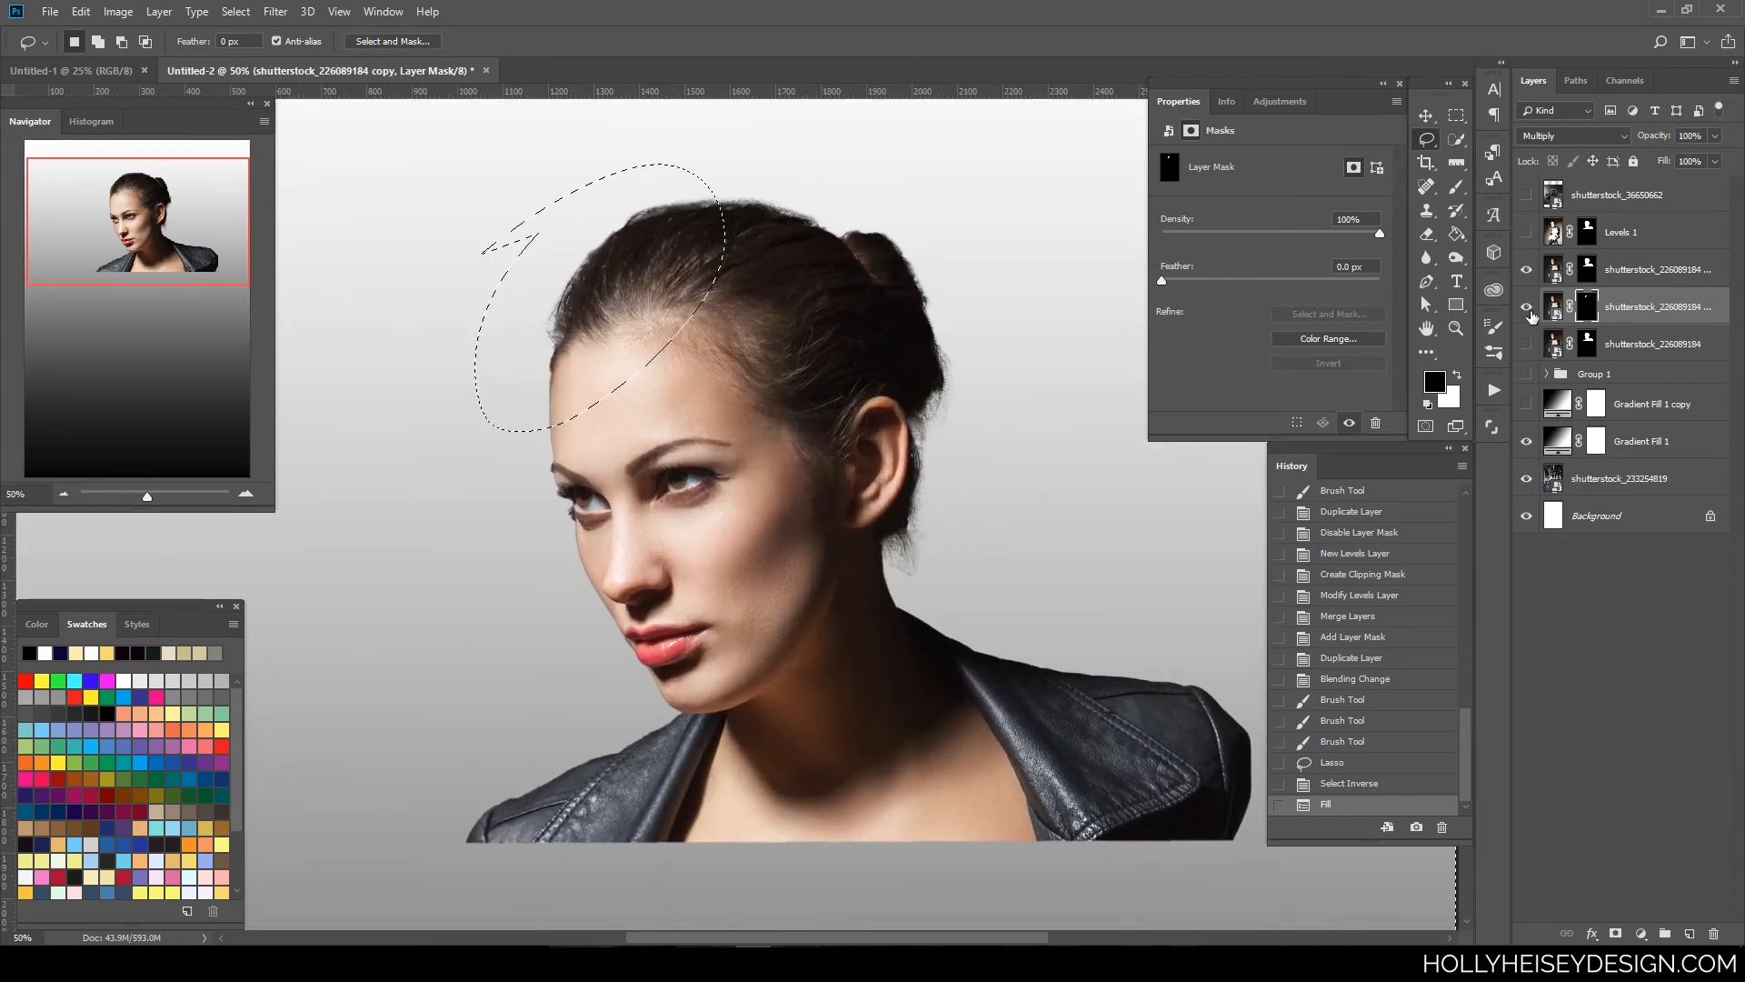
key("ctrl+d")
- Examine the woman's hair and jacket edges at 50%, 66.7% and 100% magnification for leftover fringe
left_click_drag(981, 549, 1044, 639)
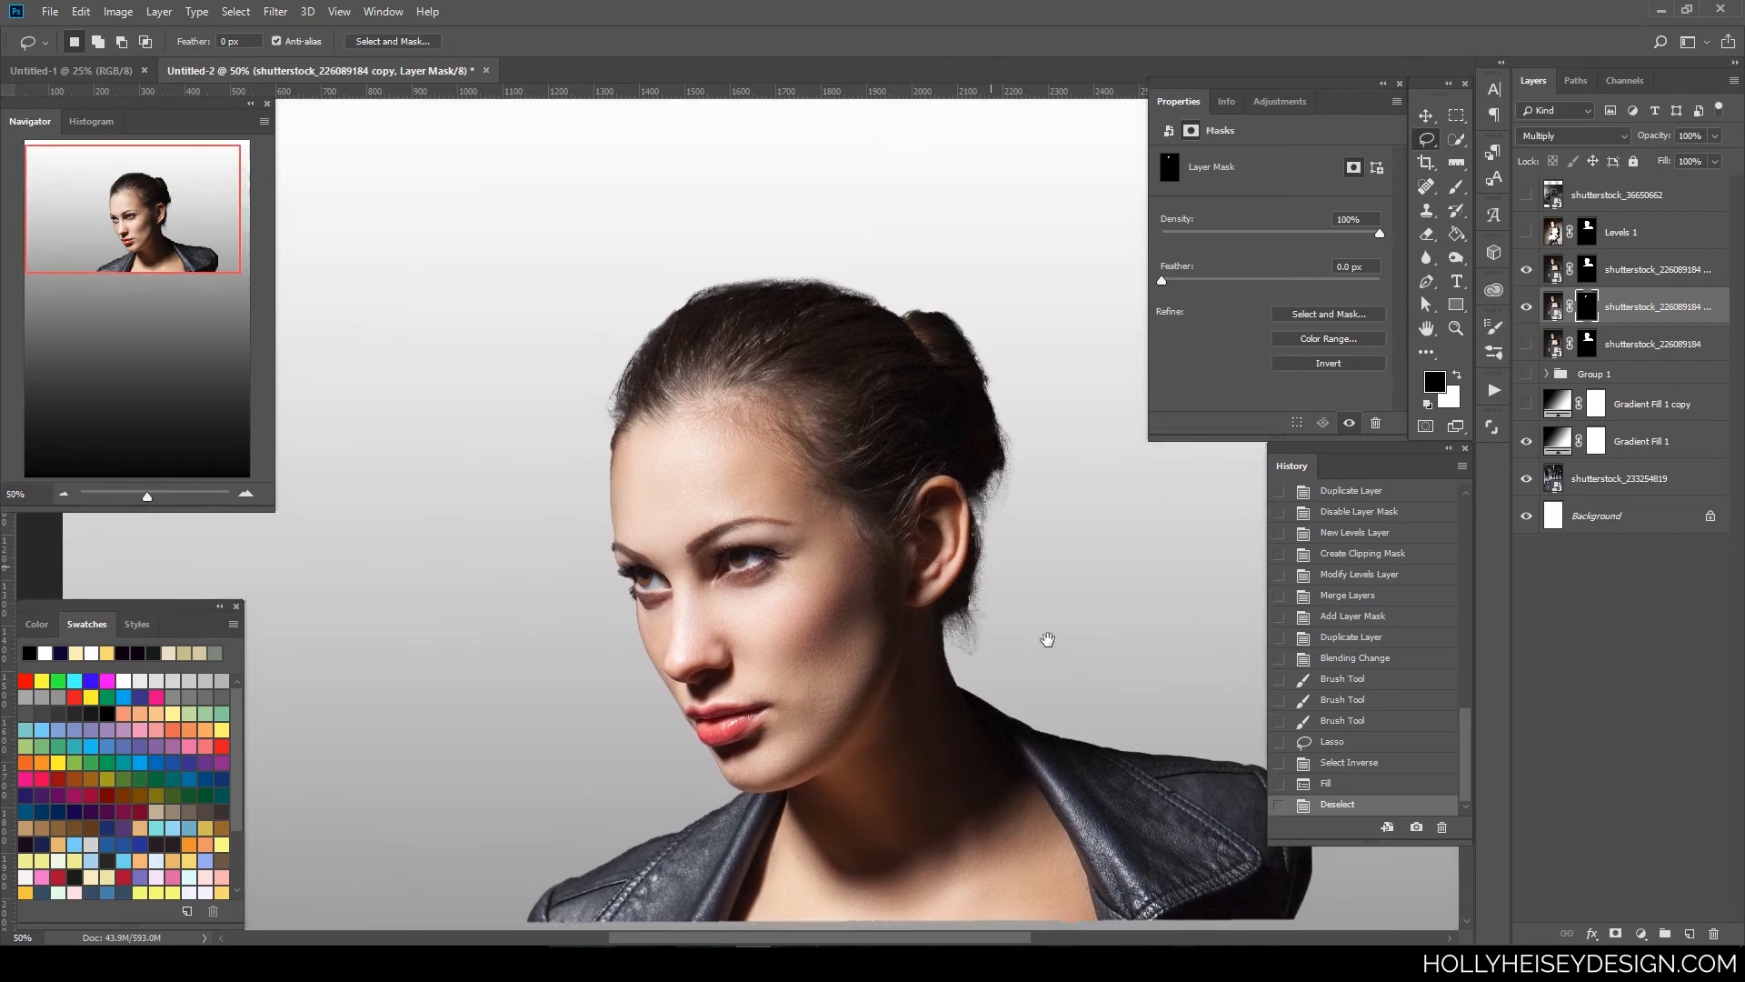
key("ctrl+plus")
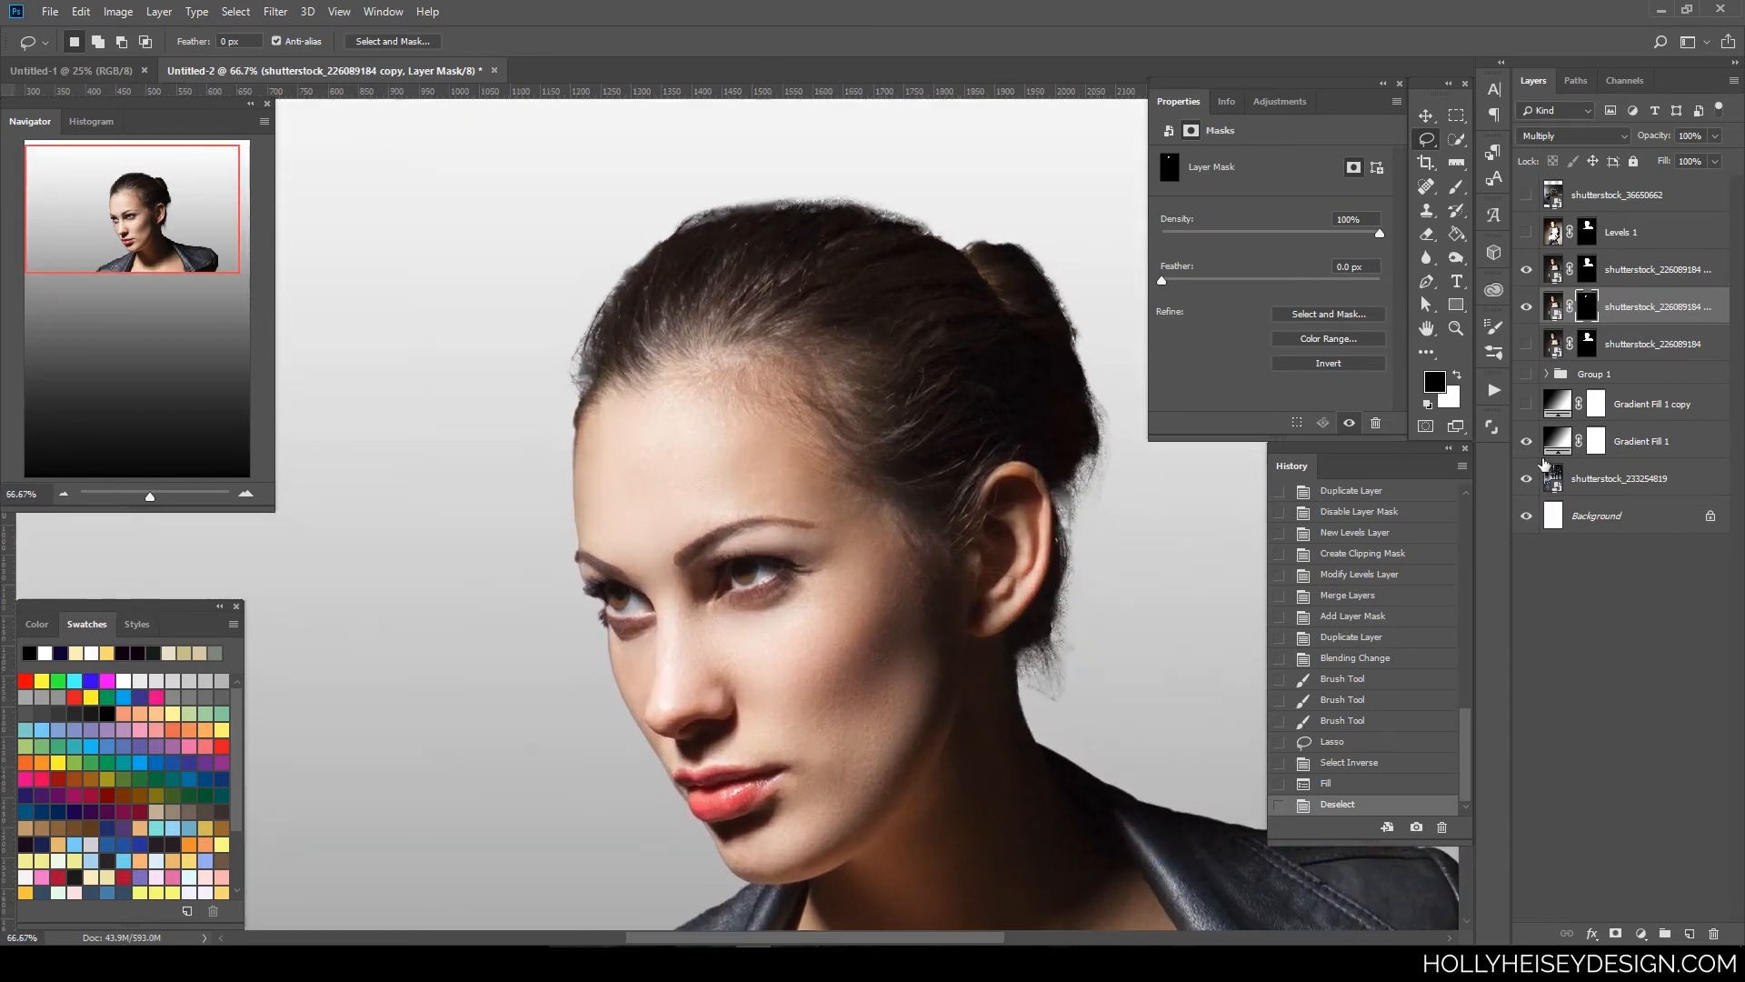
key("ctrl+minus")
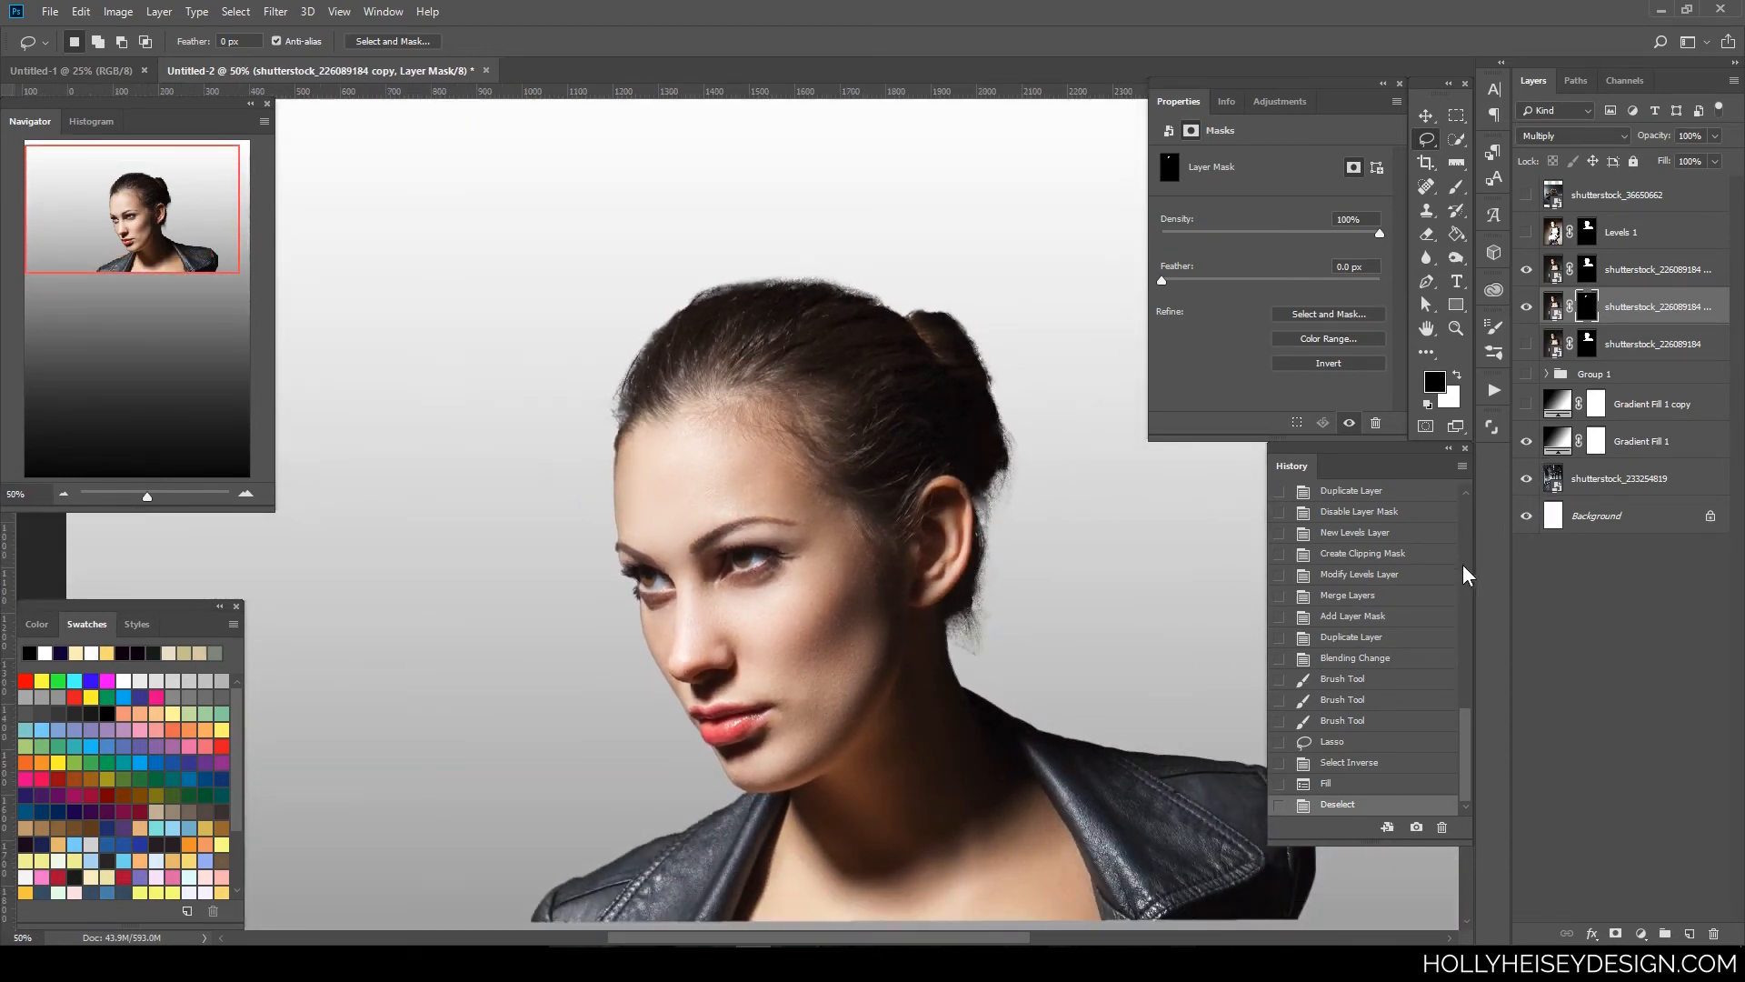
left_click_drag(1094, 720, 1048, 651)
key("ctrl+plus")
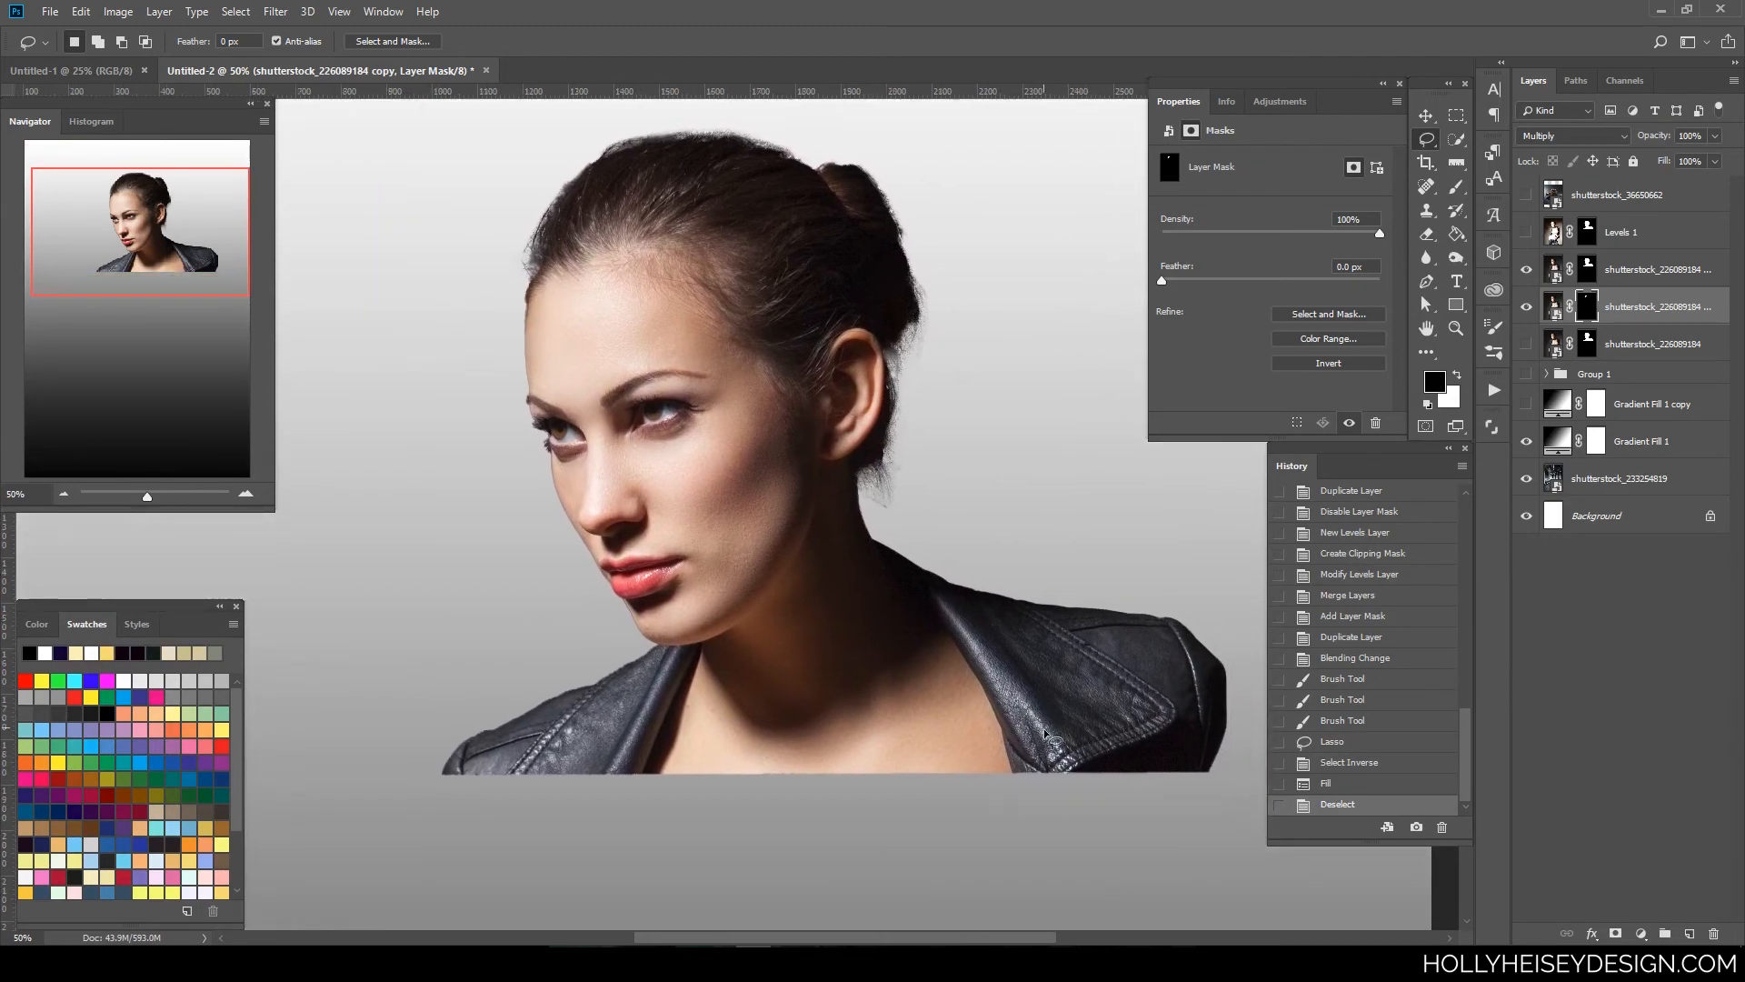
key("ctrl+minus")
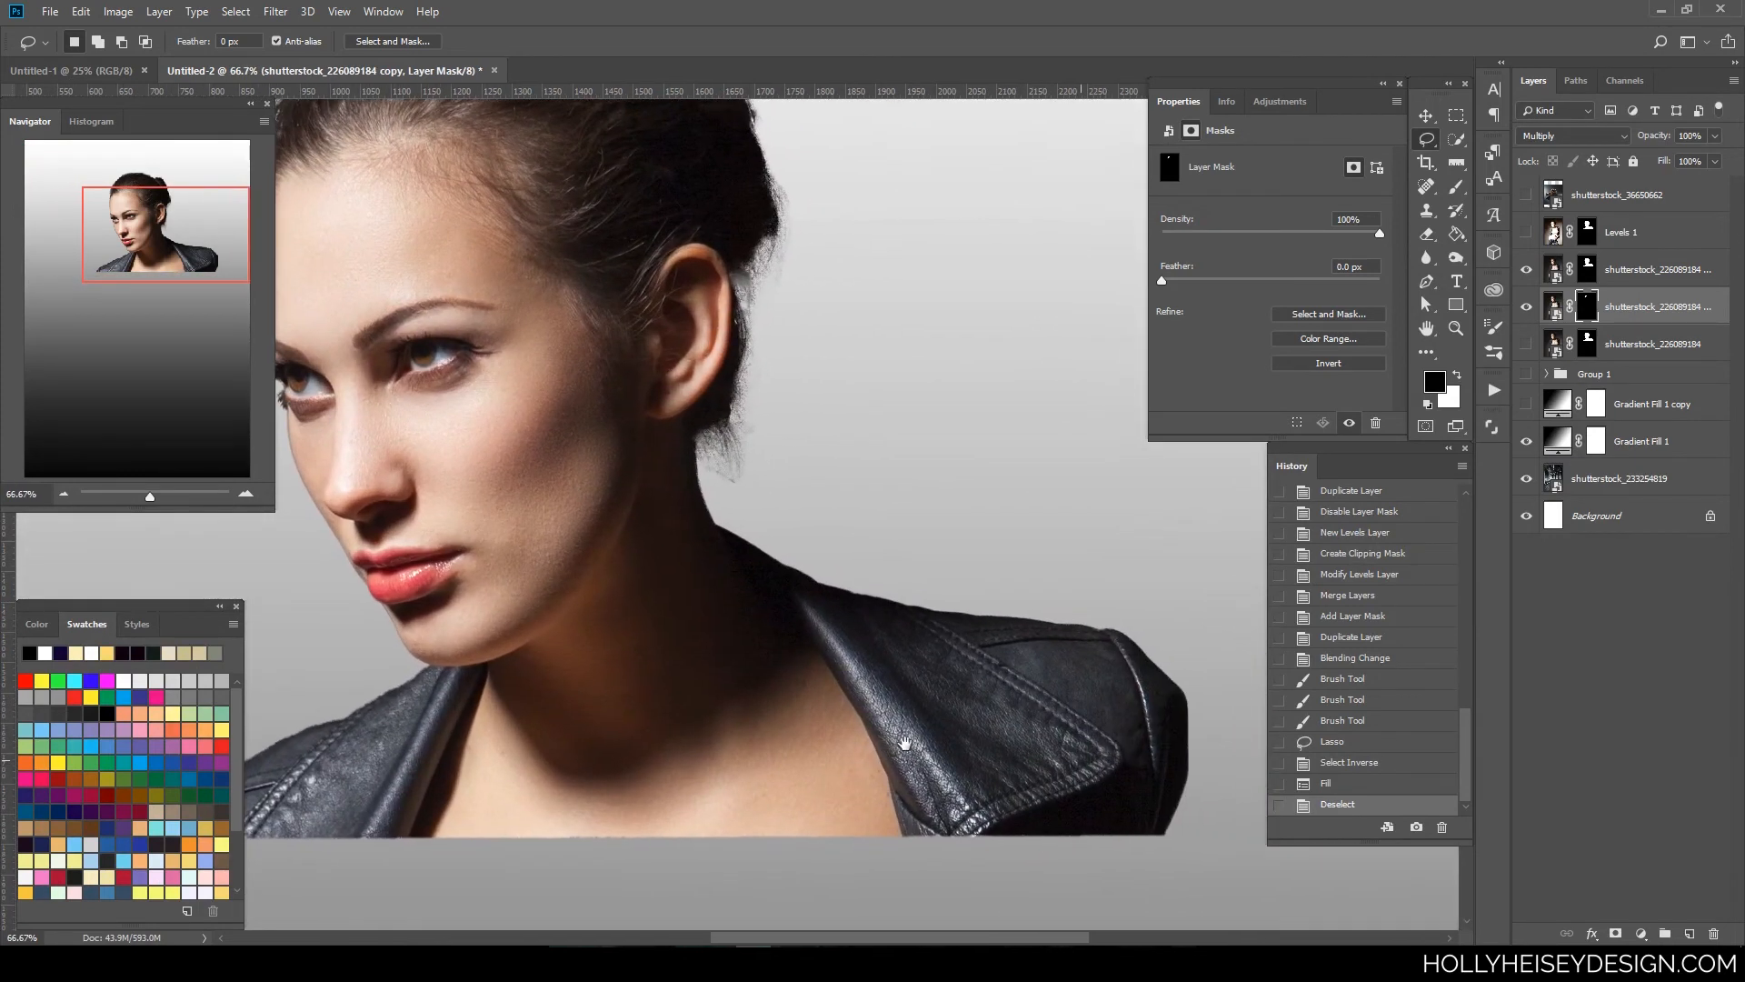
key("ctrl+plus")
key("ctrl+minus")
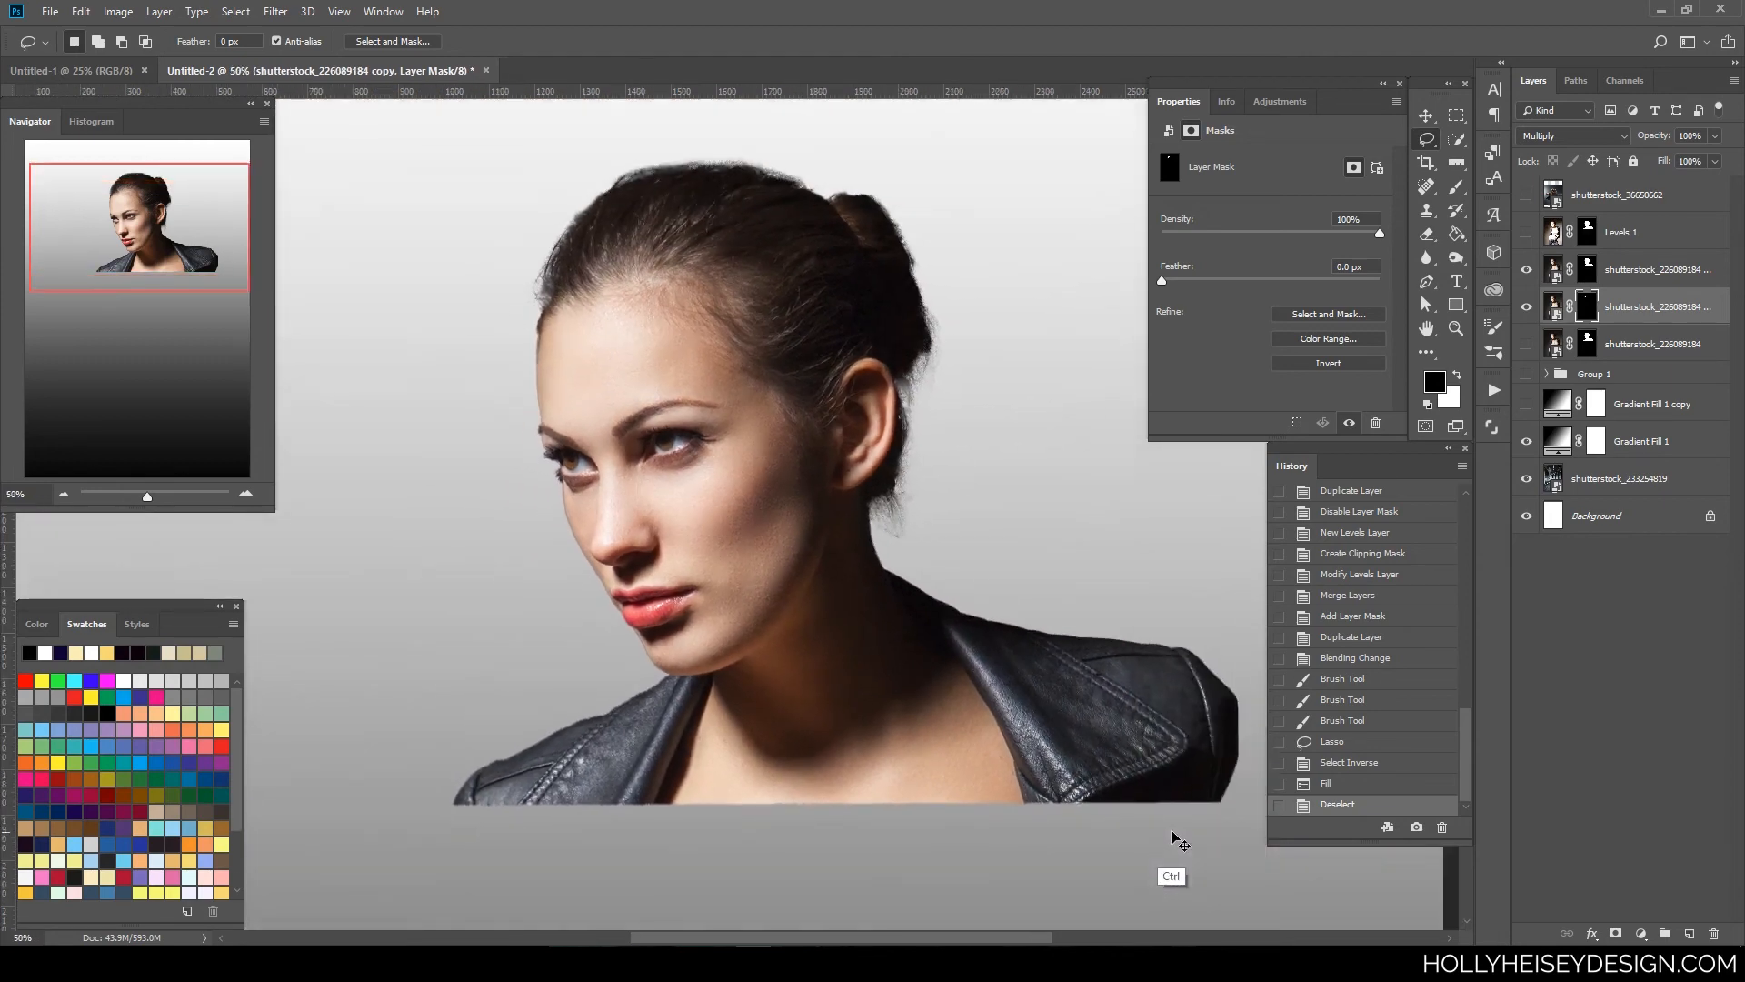
key("ctrl+plus")
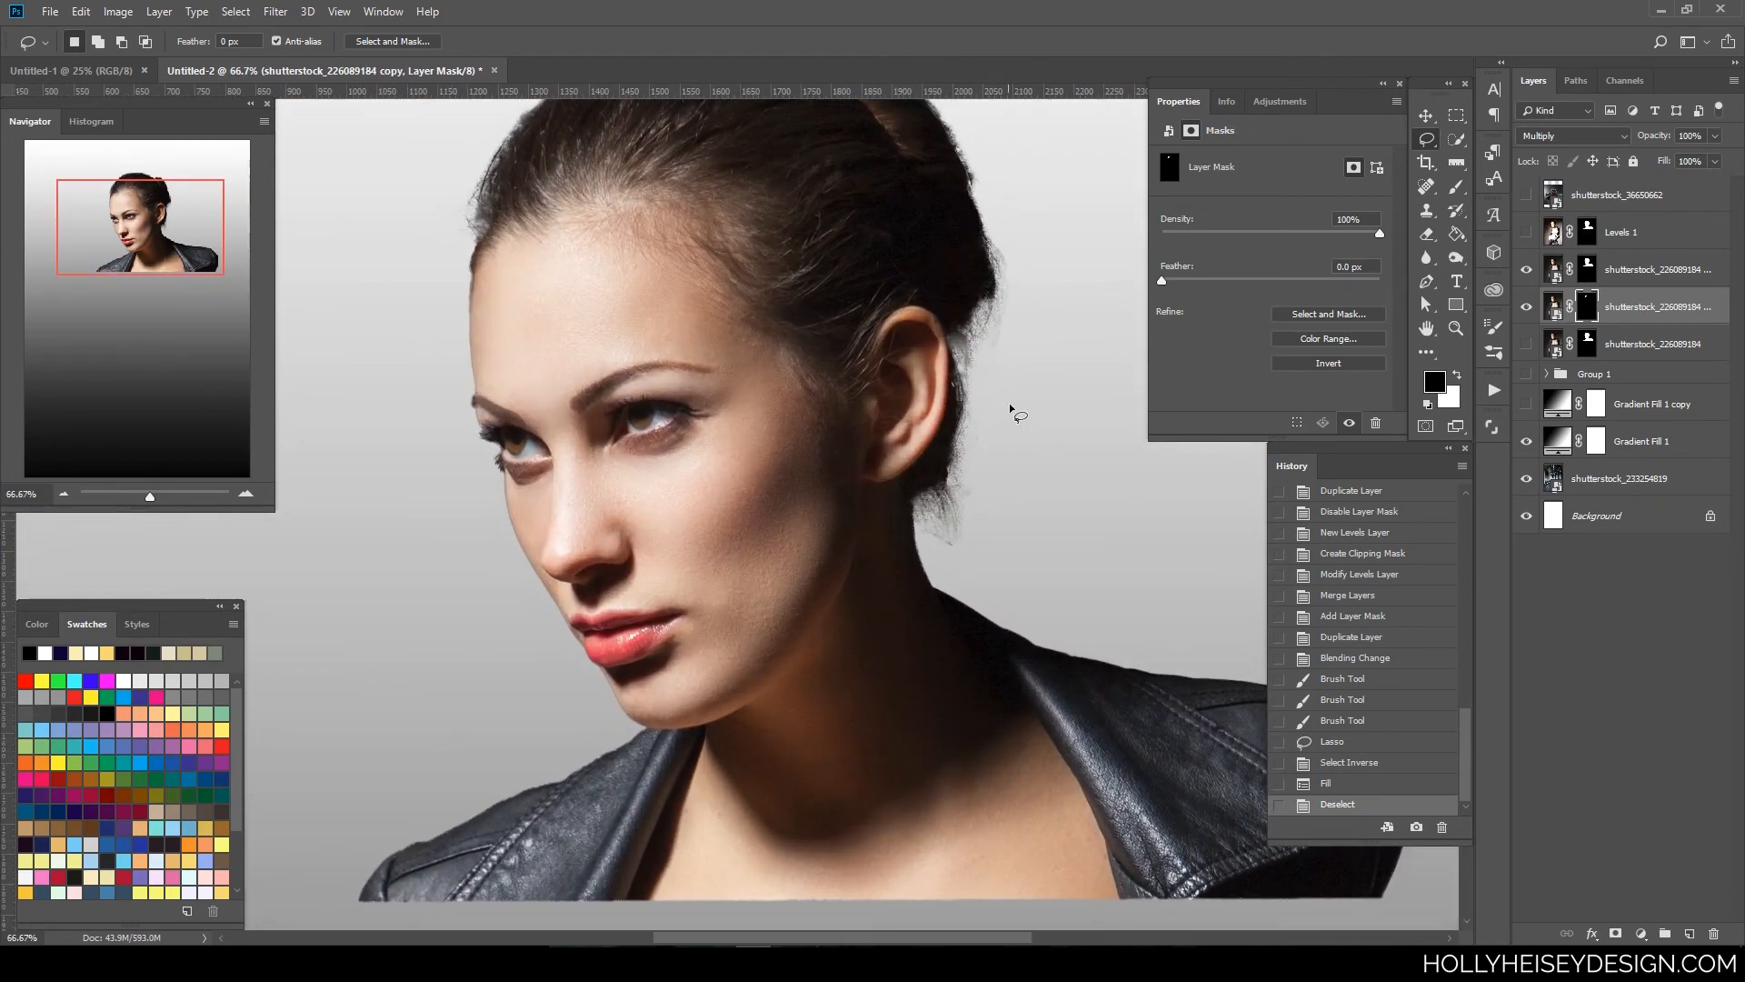
key("ctrl+plus")
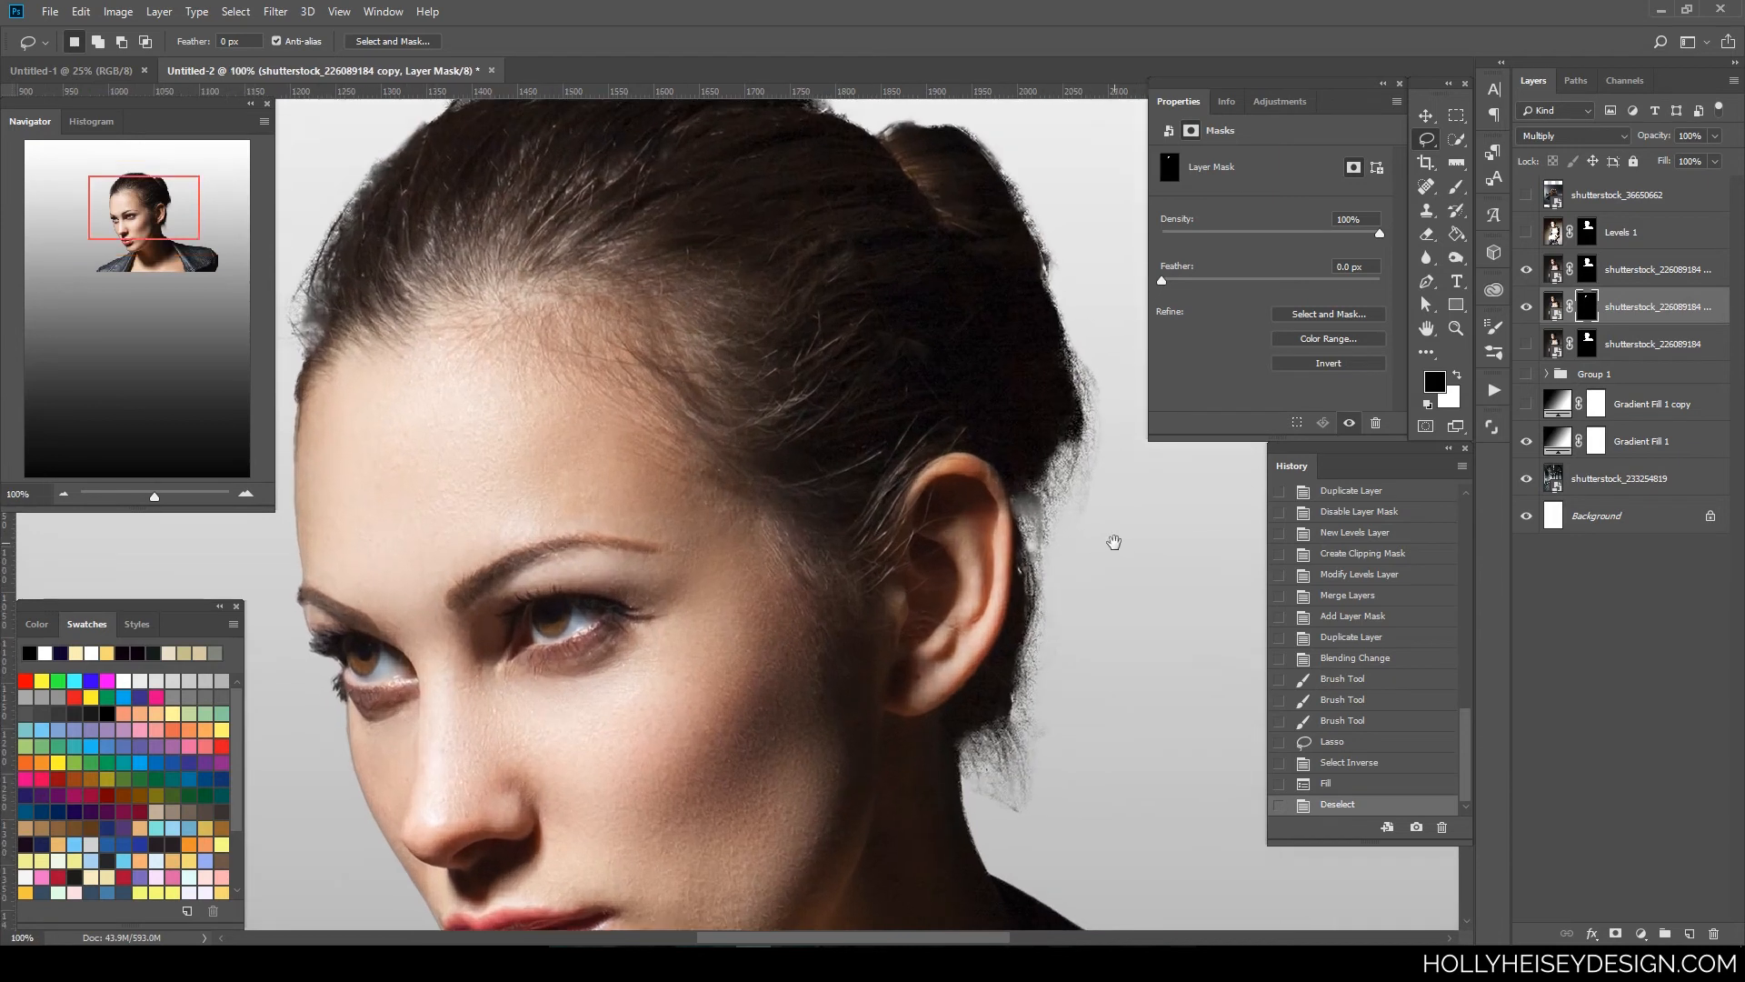
left_click_drag(1113, 545, 1076, 634)
left_click_drag(1073, 542, 1139, 574)
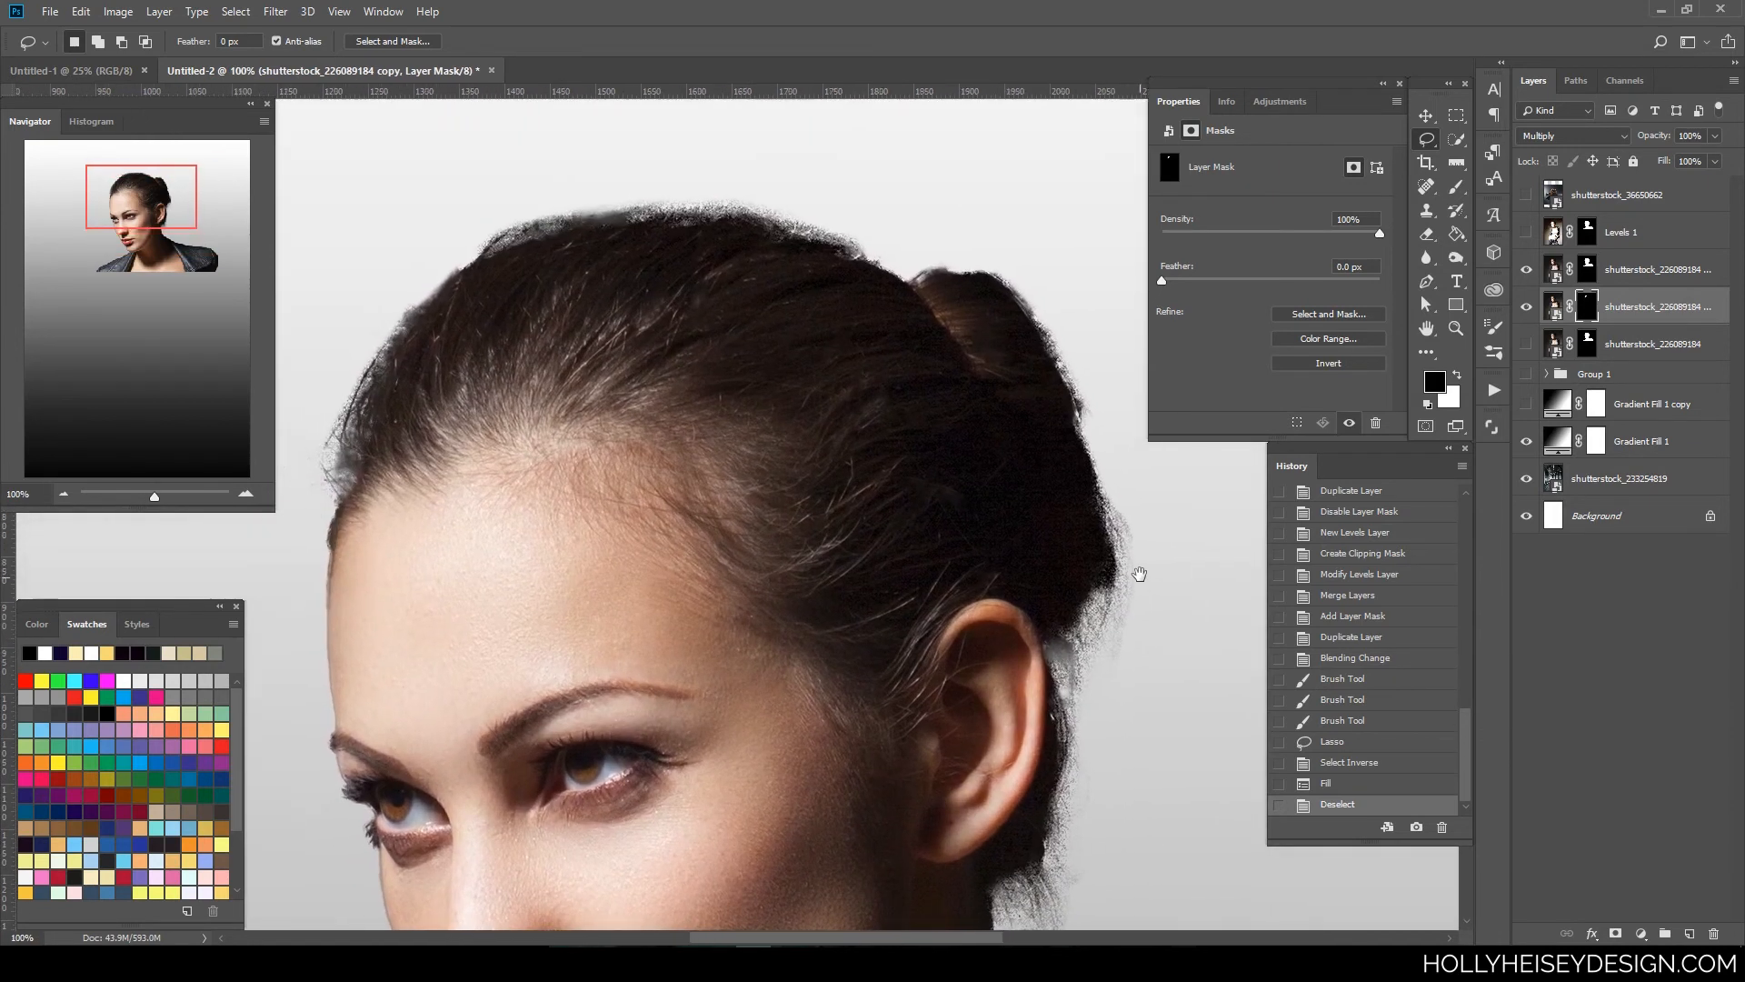
- Add a new empty layer directly above the shutterstock_226089184 copy 2 layer
left_click(1591, 270)
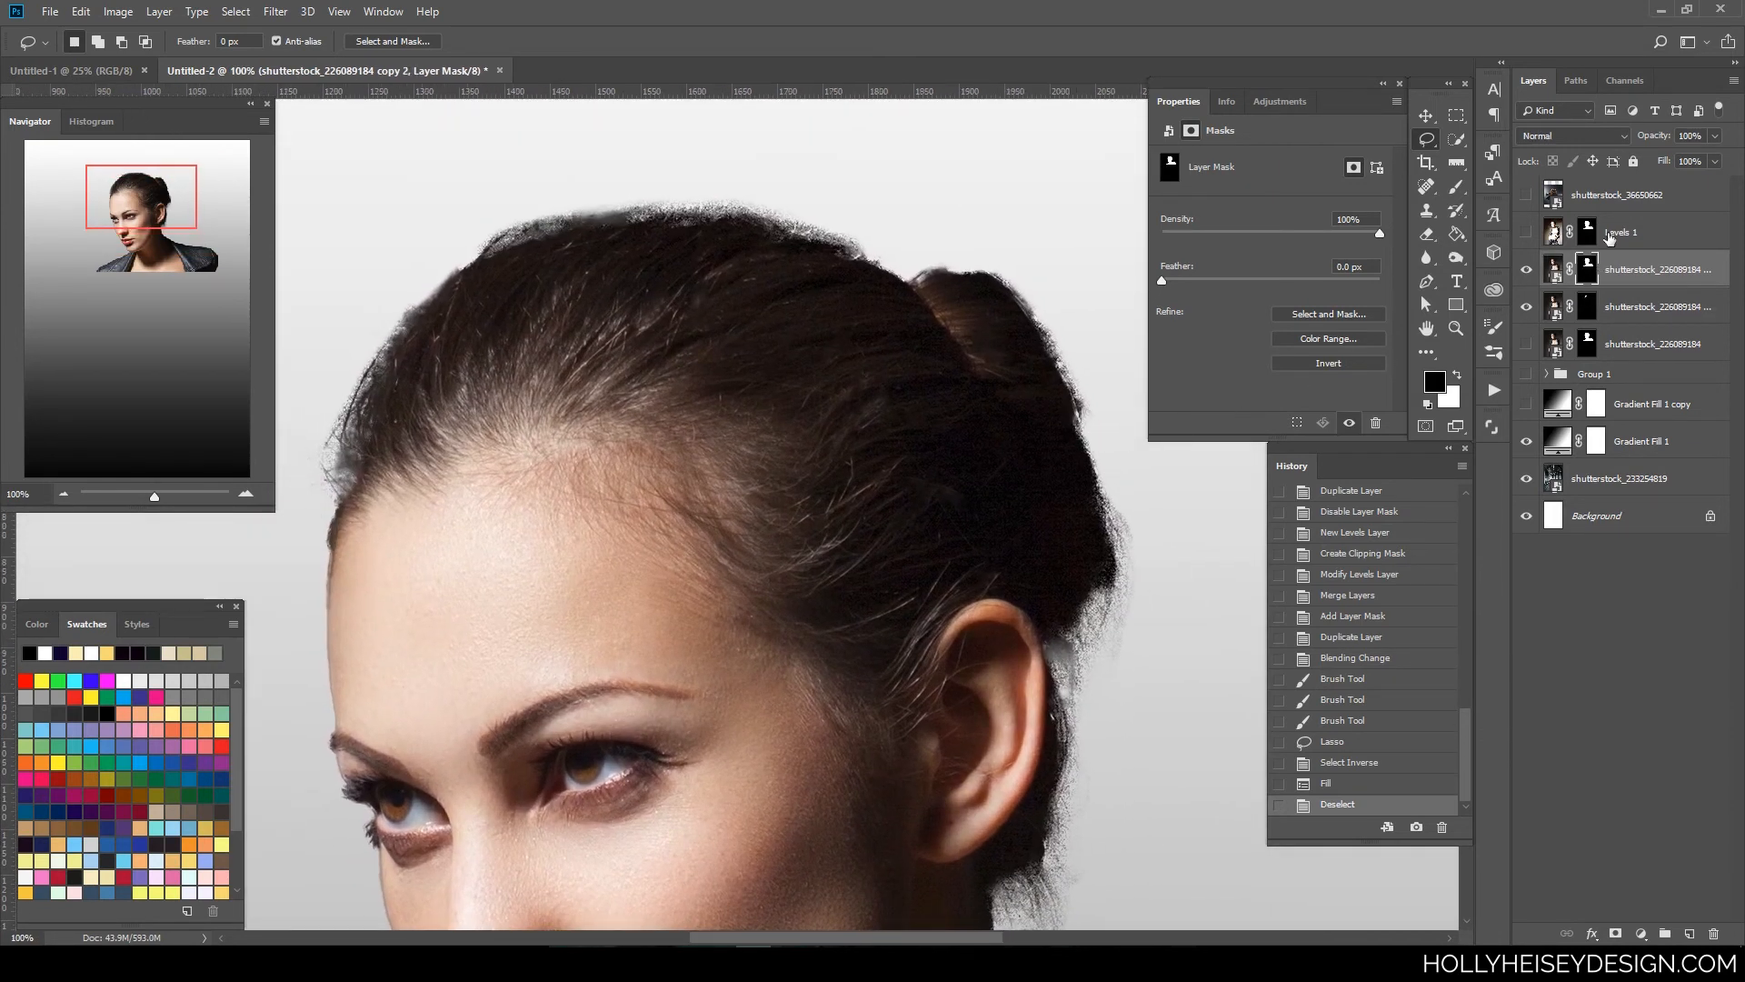
left_click(1457, 186)
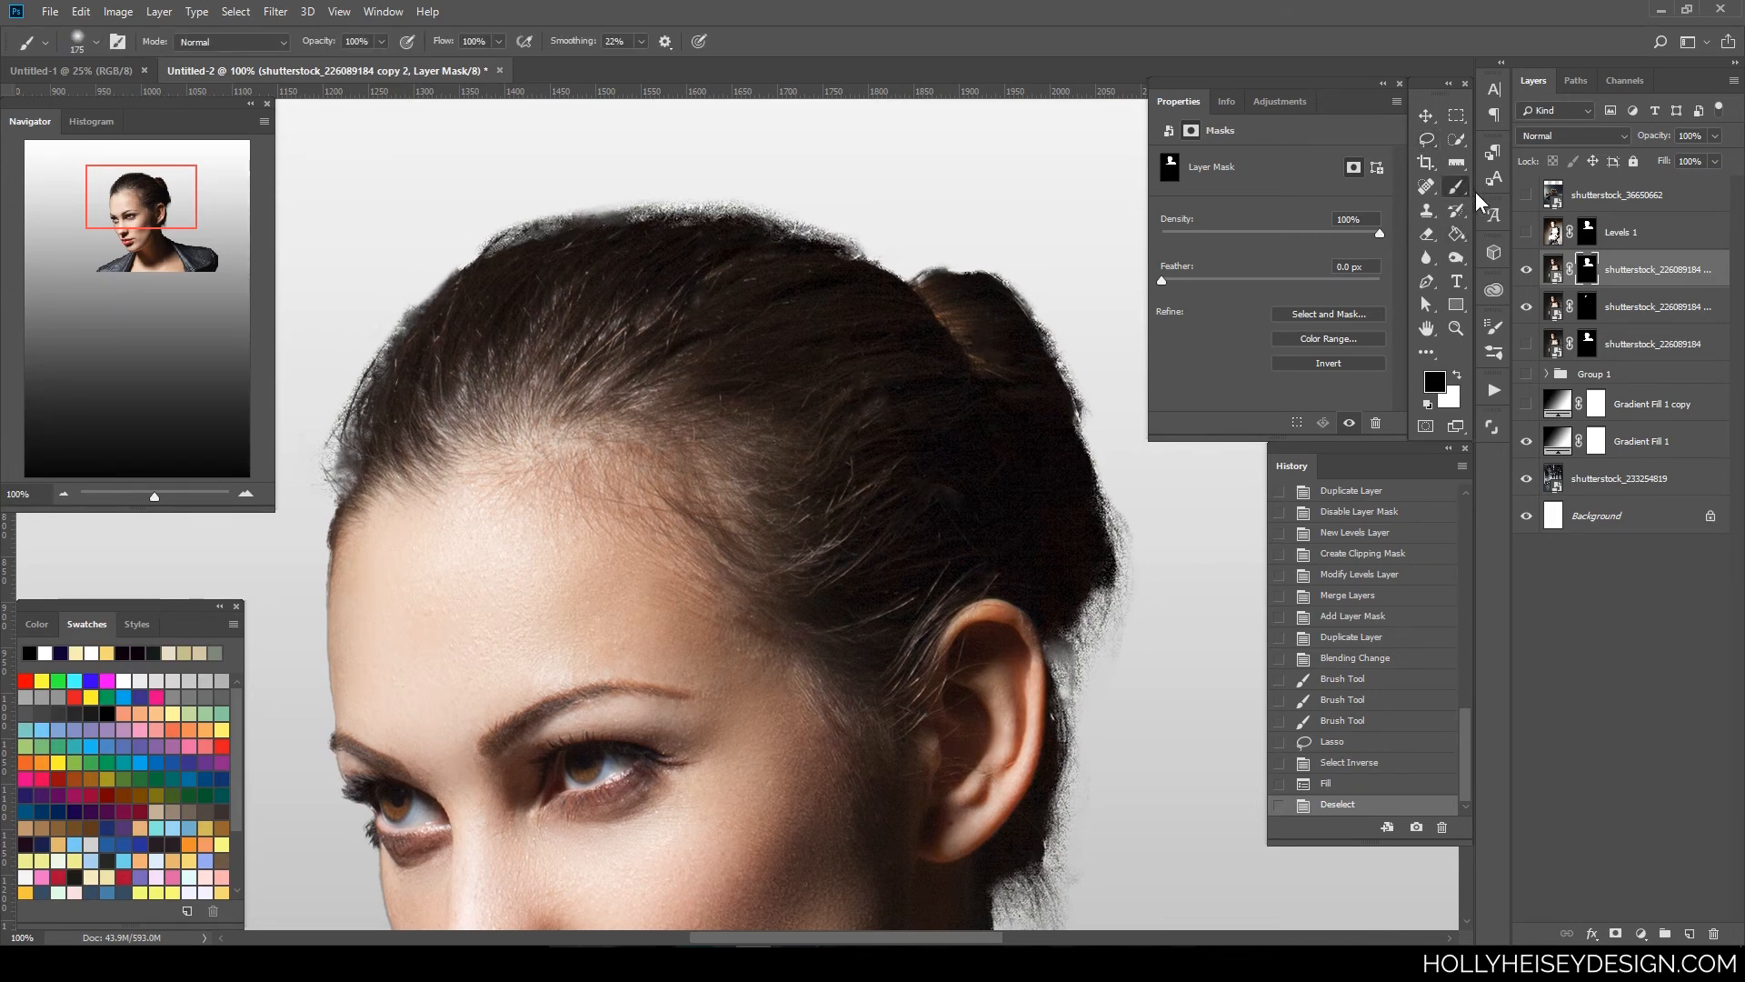
right_click(1464, 191)
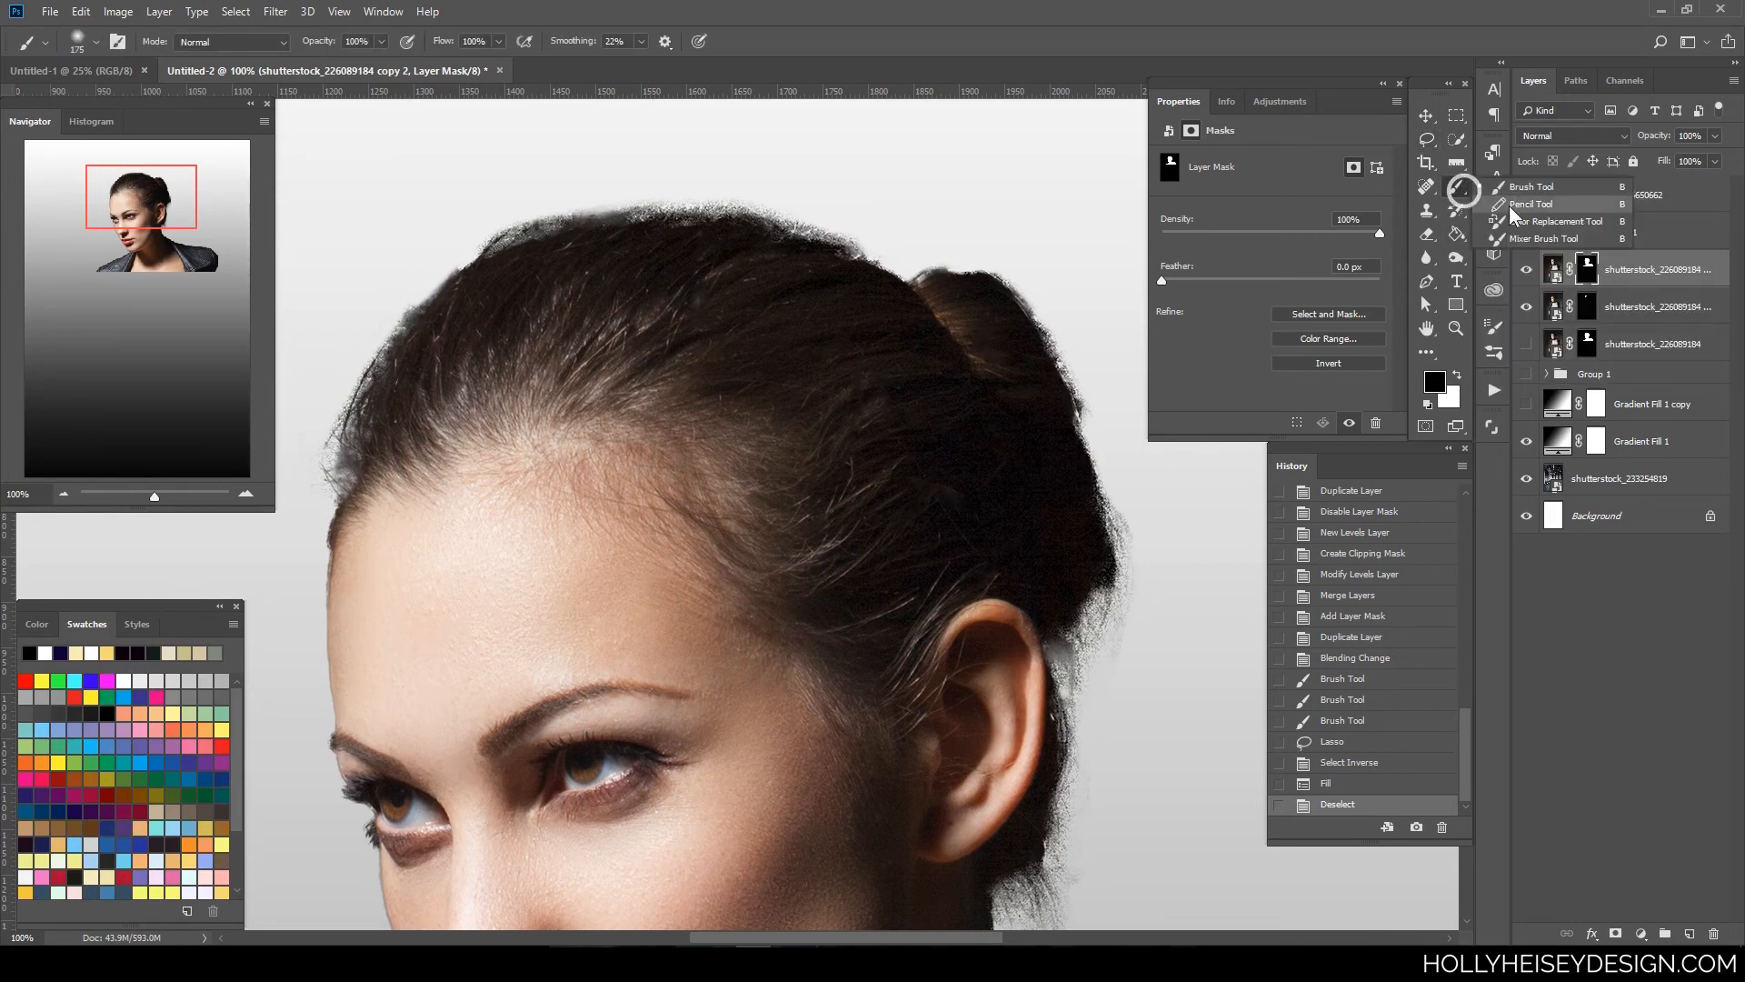
left_click(1640, 271)
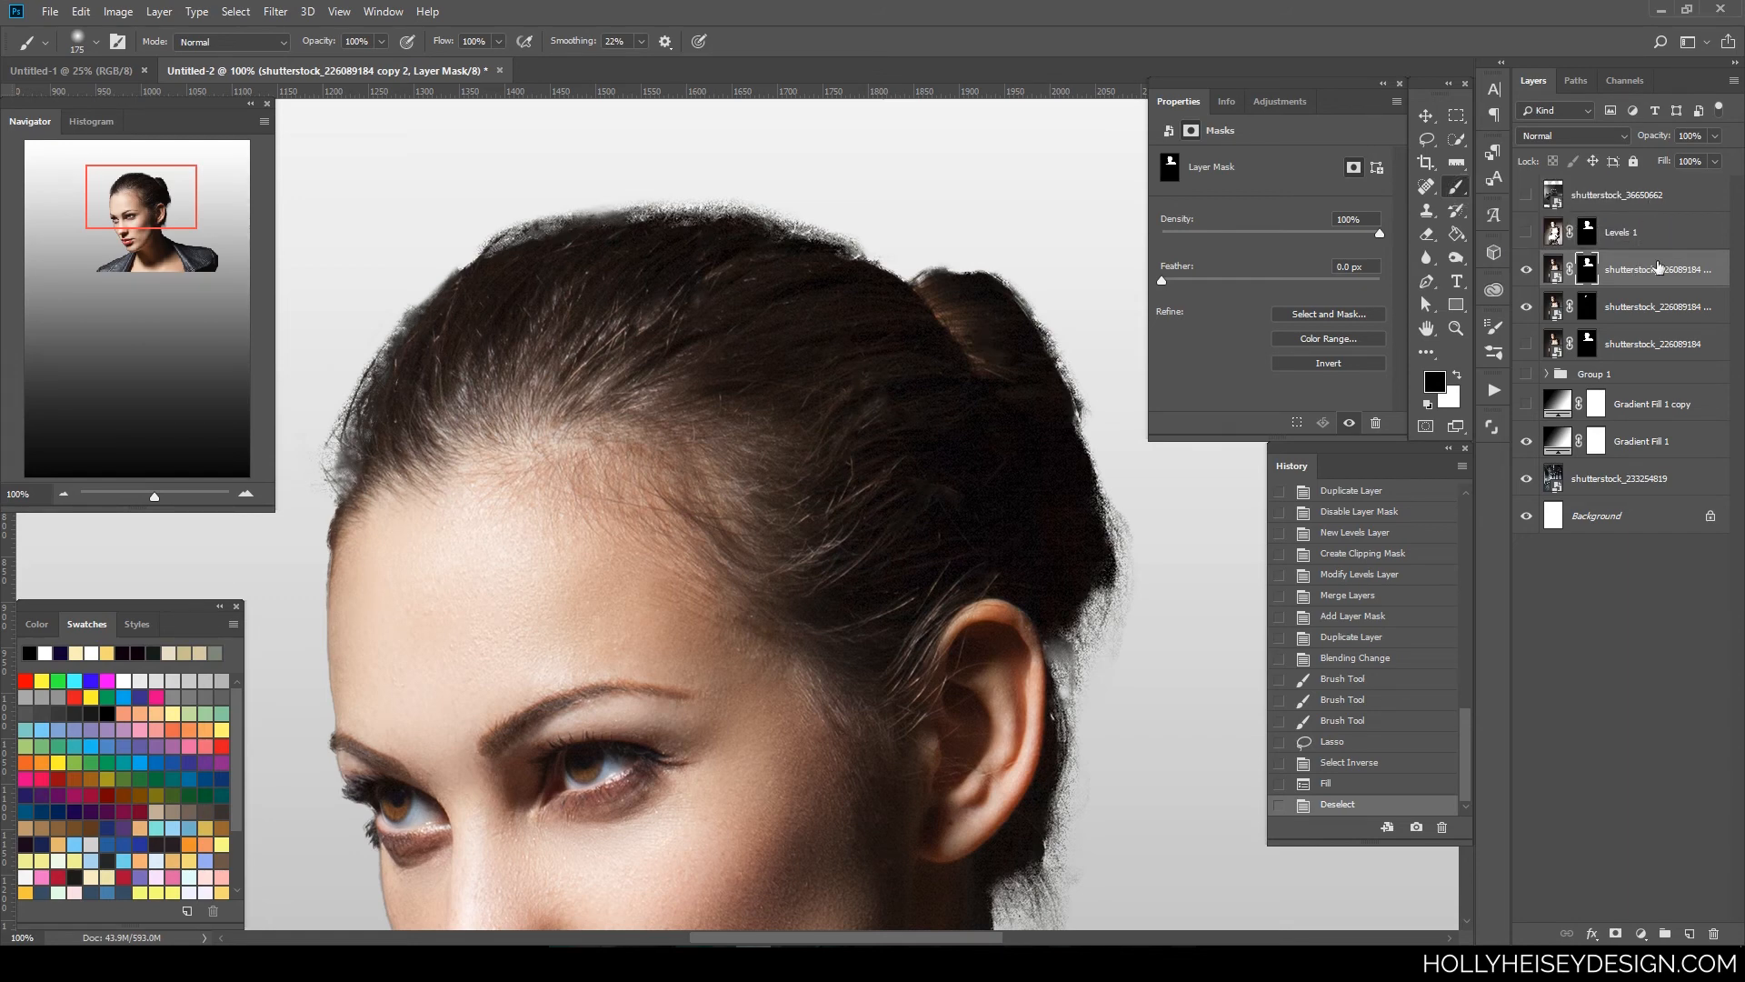
left_click(1691, 932)
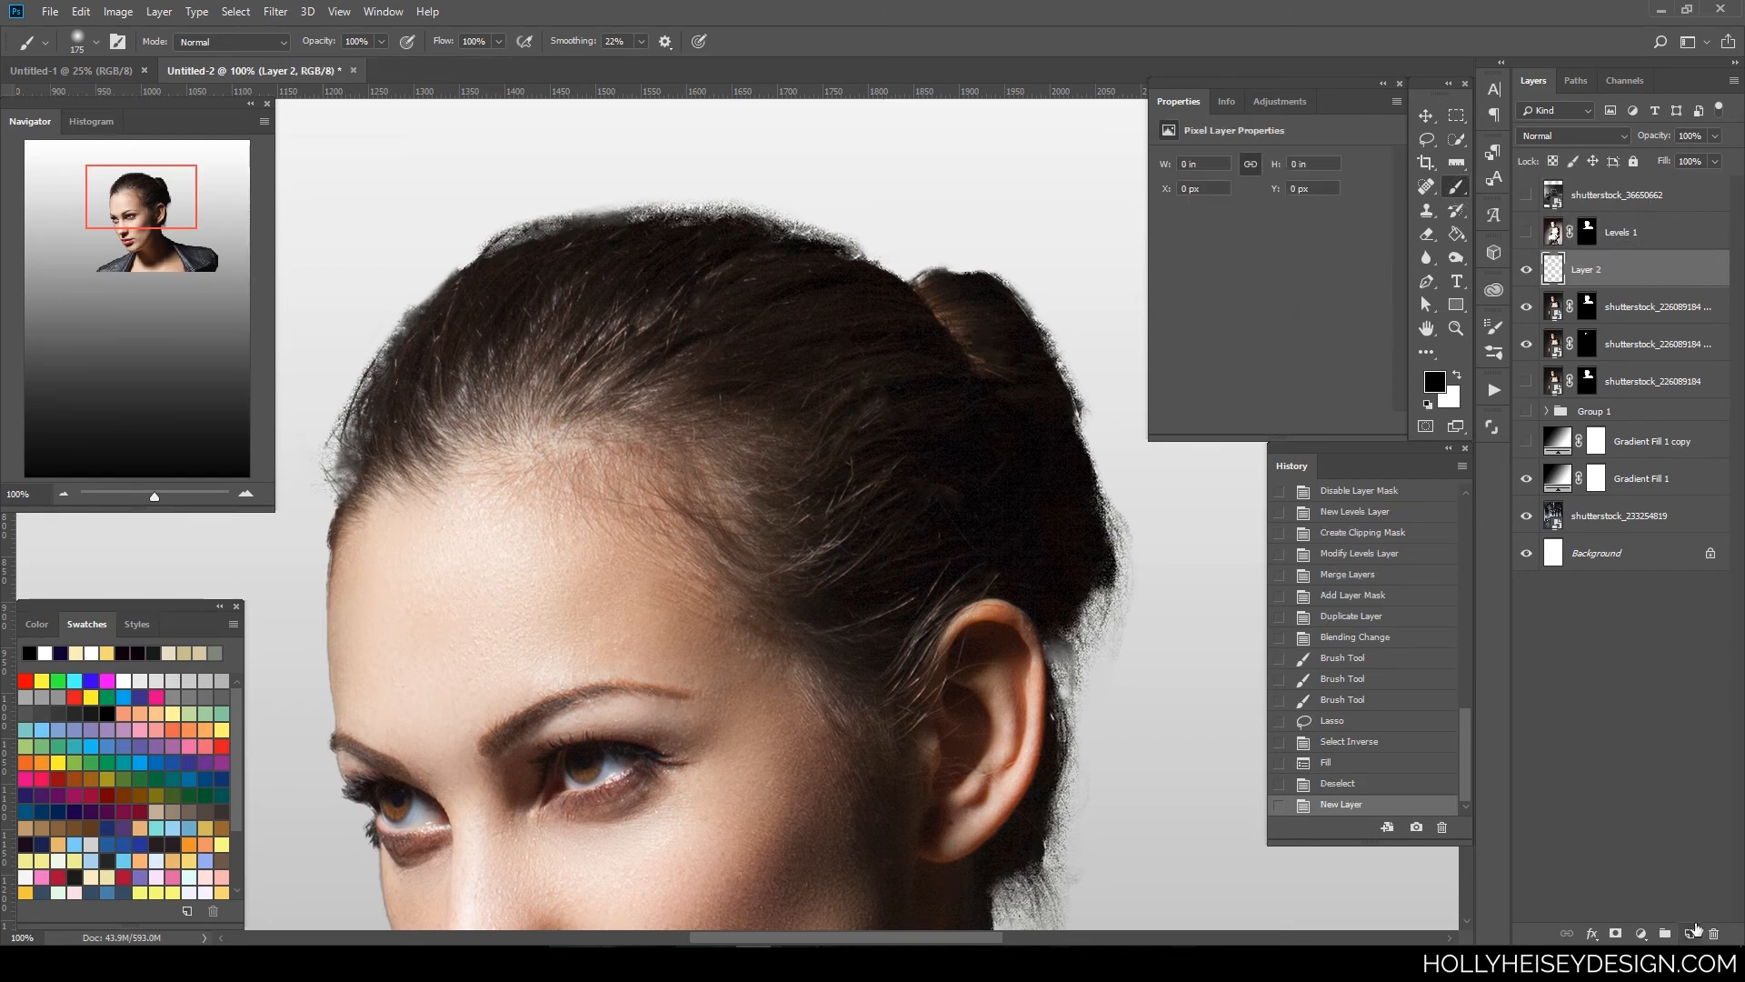
- Set up the Clone Stamp with the scattered-dots 114 px brush tip from the Basic set and reduce its size to 6 px
left_click(1427, 210)
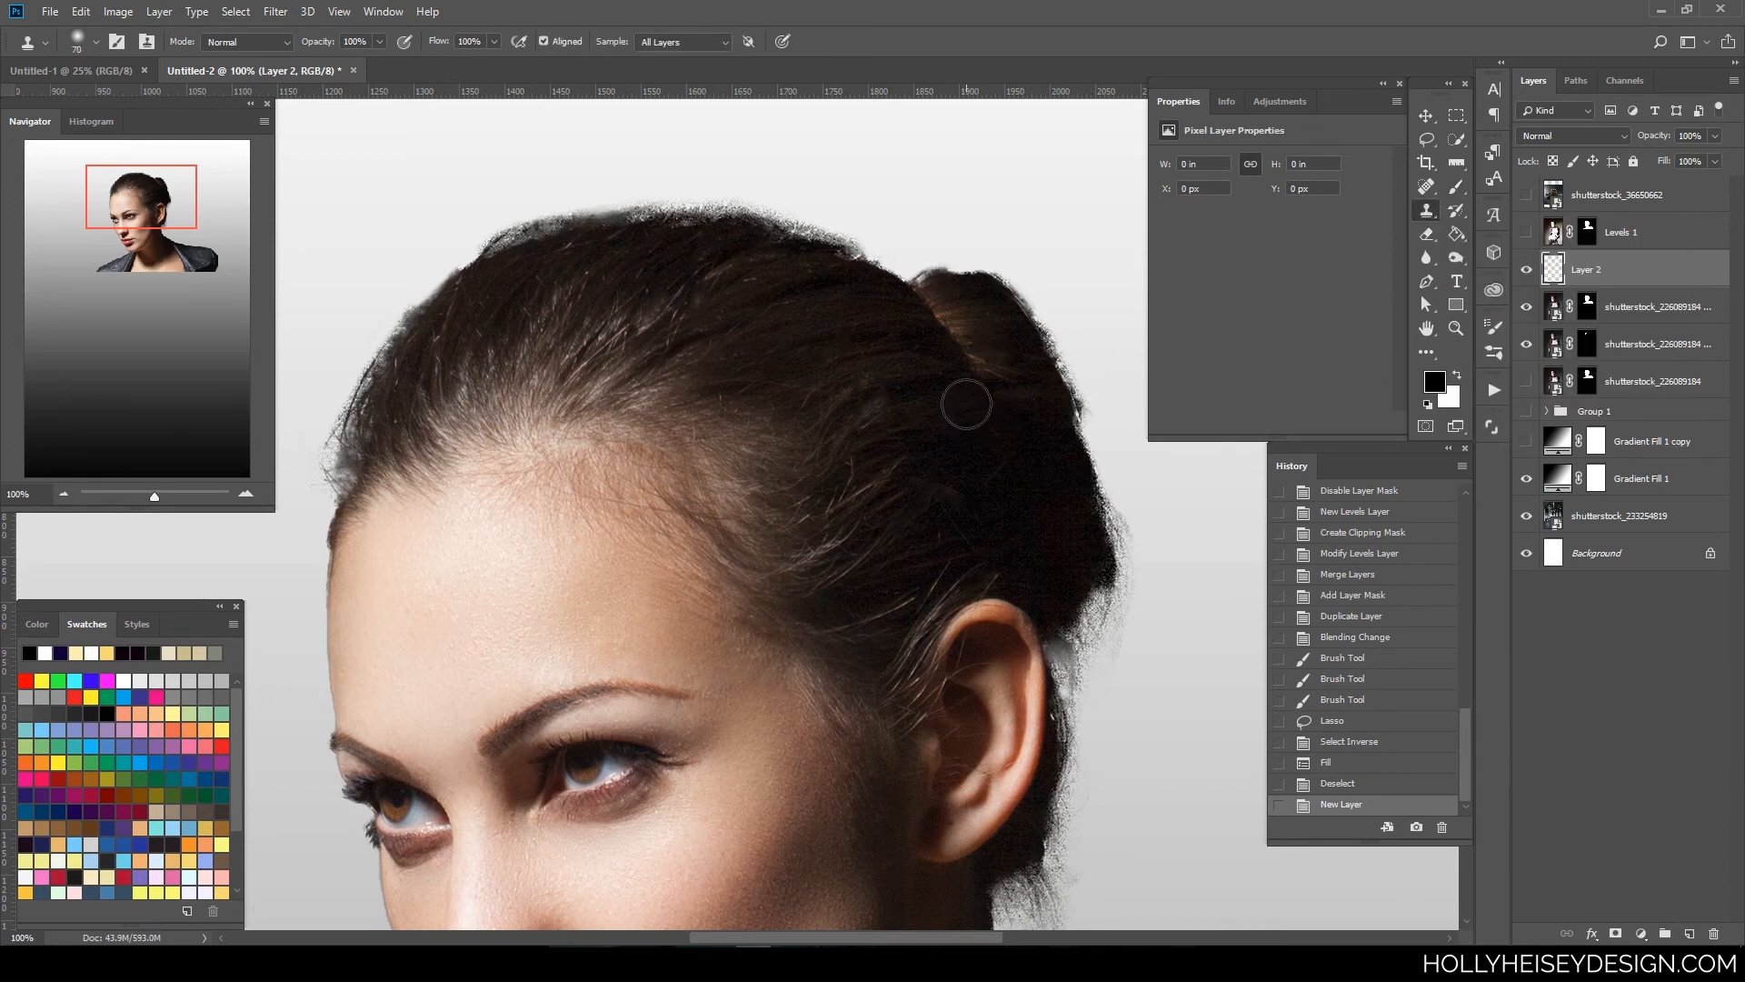
right_click(930, 380)
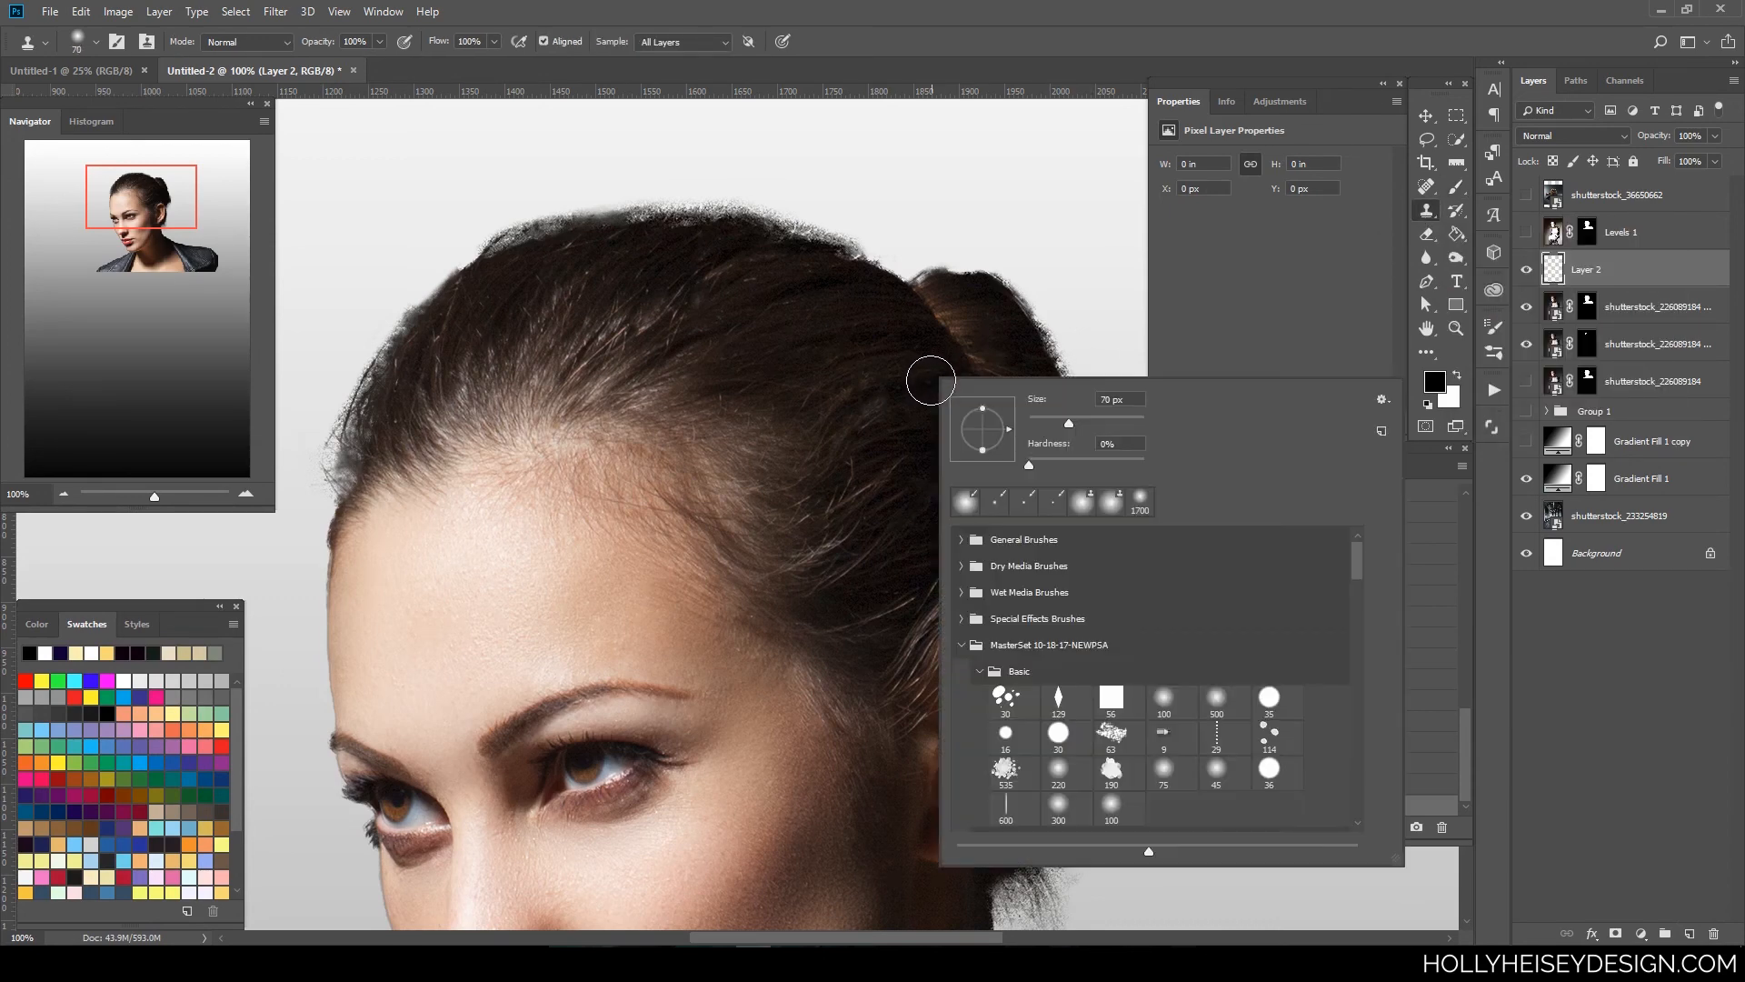
left_click(1275, 738)
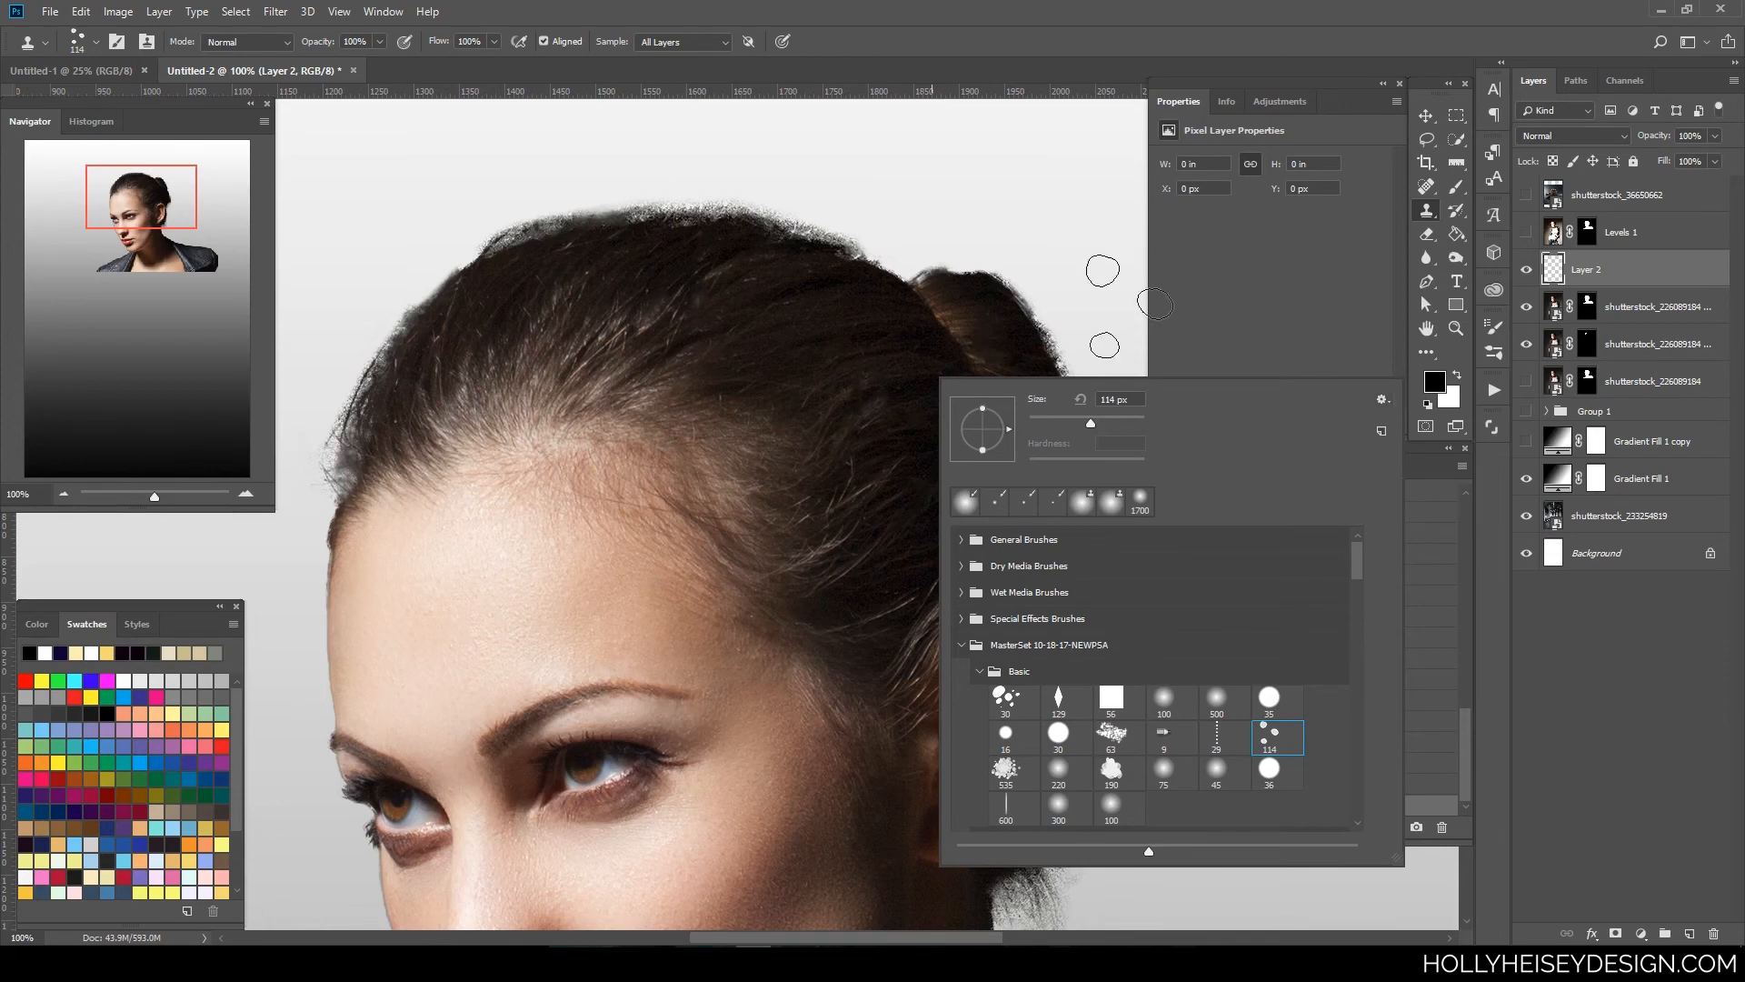
left_click(1072, 263)
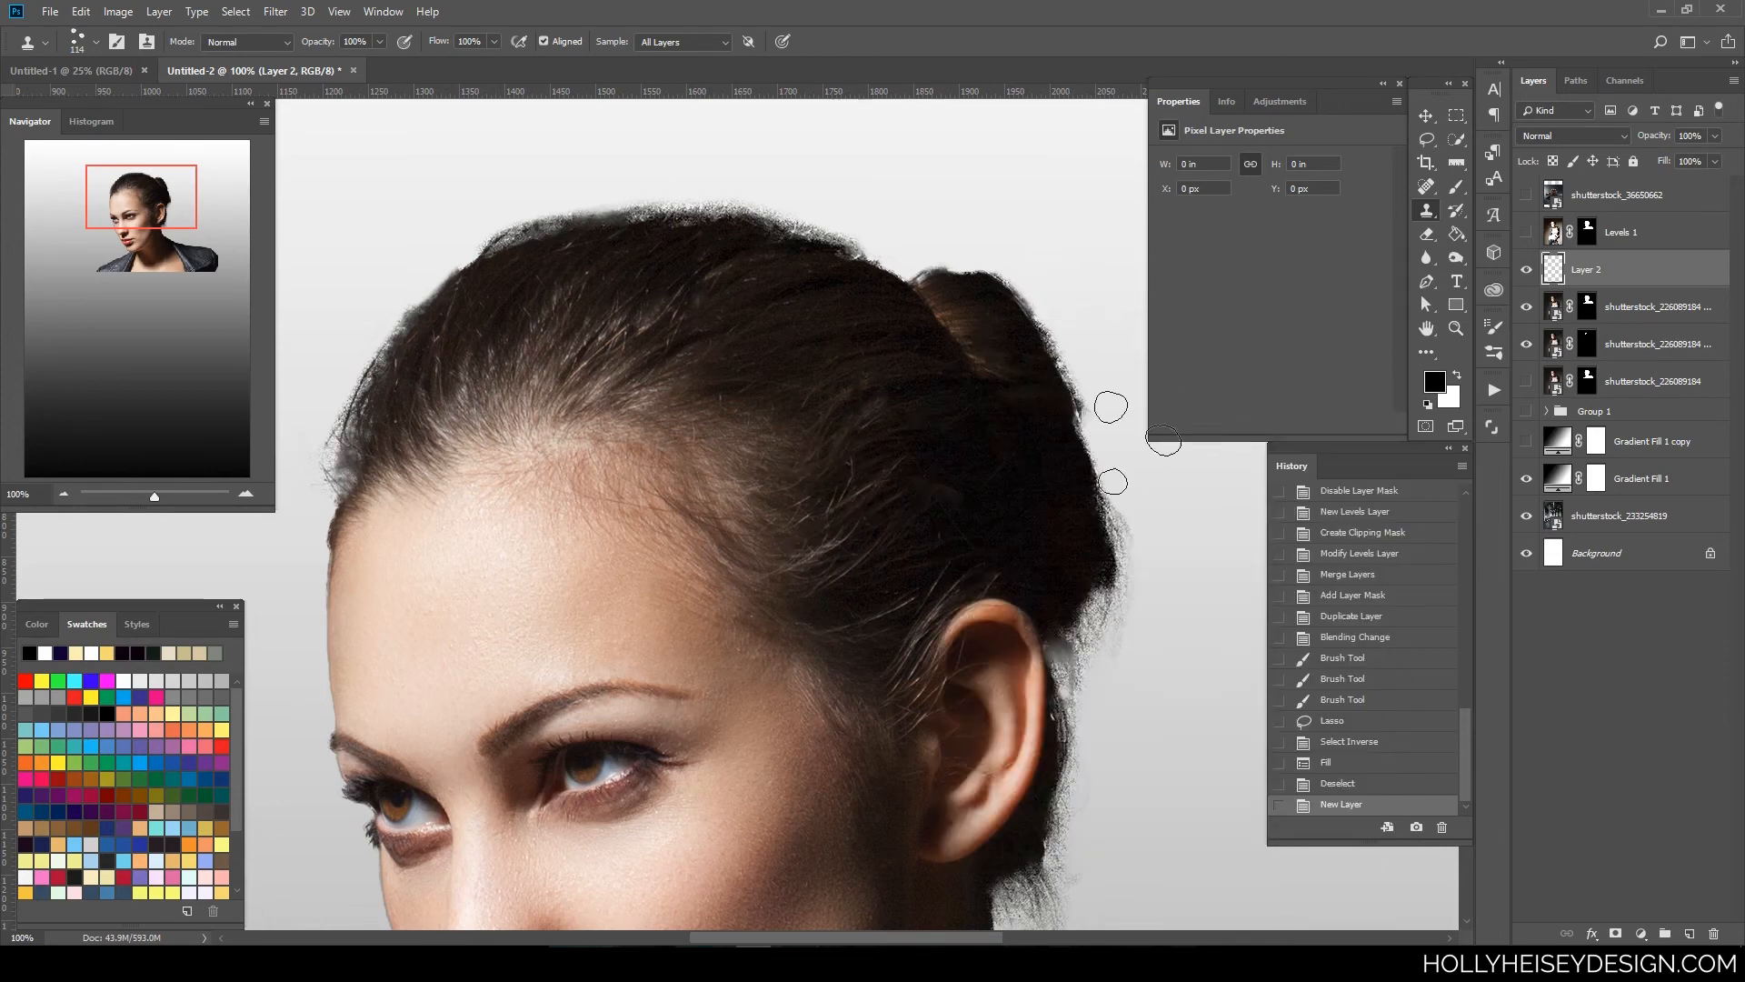
key("bracketleft")
key("bracketleft")
key("bracketleft")
key("bracketleft")
key("bracketleft")
key("bracketleft")
key("bracketleft")
key("bracketleft")
key("bracketleft")
key("bracketleft")
- Clone sampled hair texture in short overlapping strokes along the upper edge of the crown on Layer 2
key("ctrl+plus")
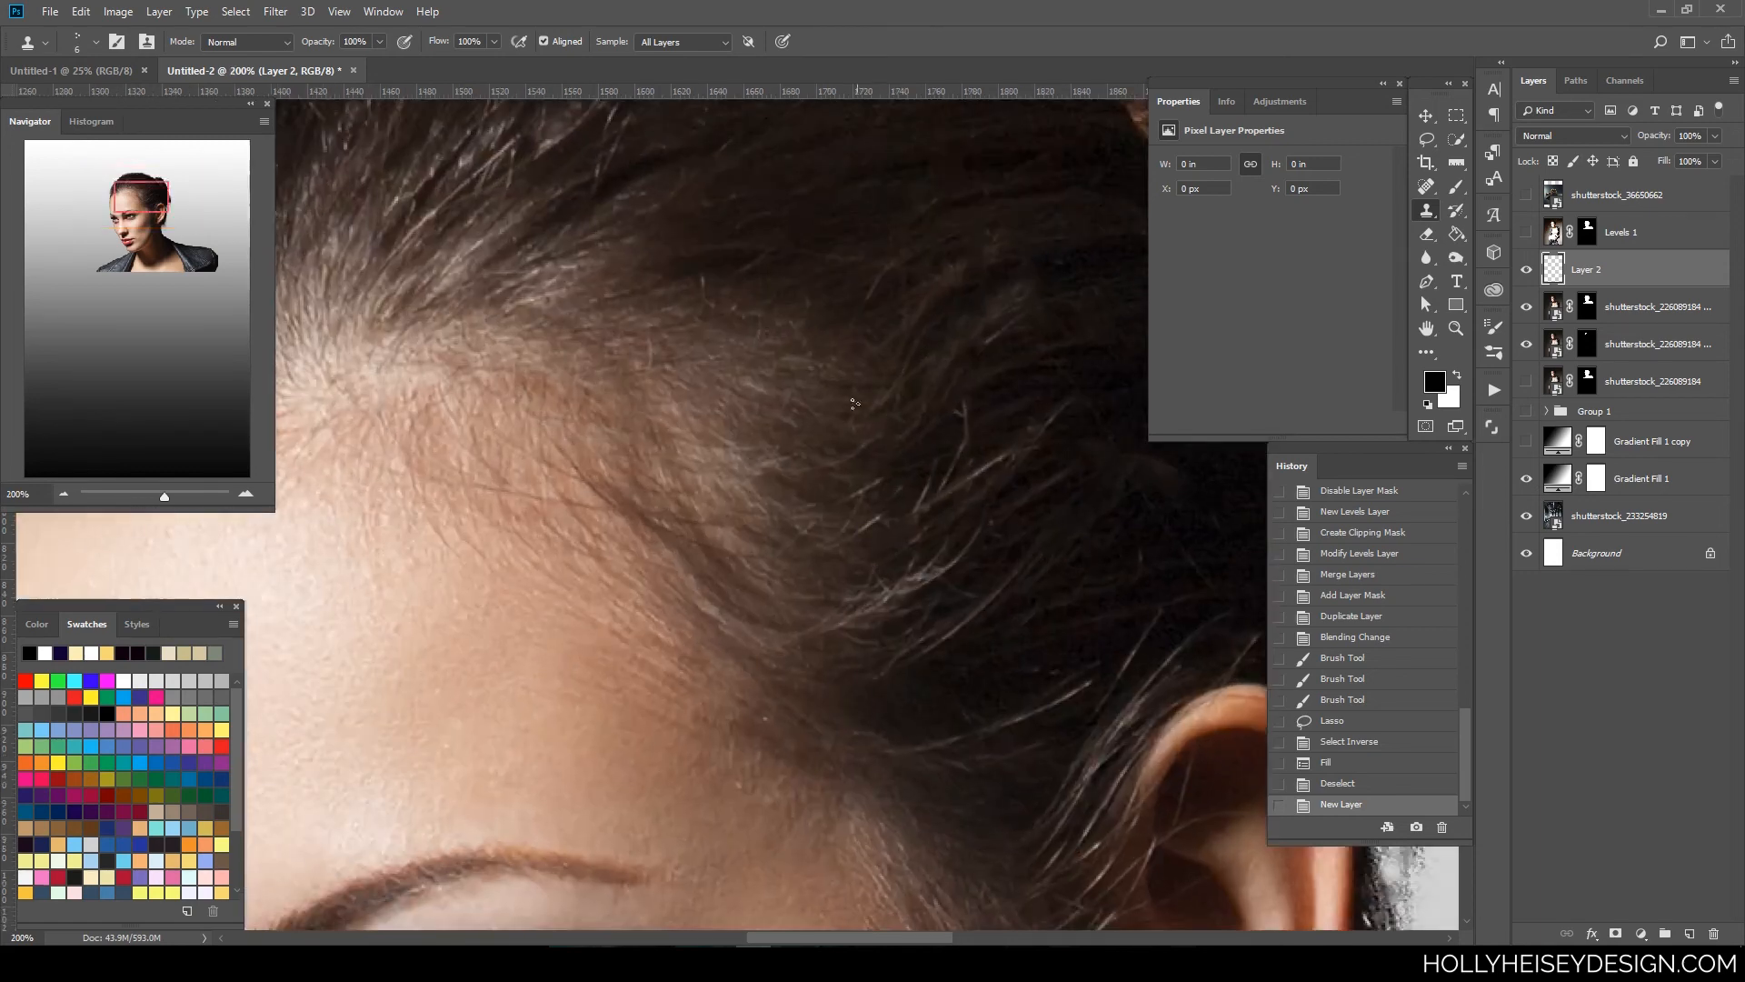
key("ctrl+minus")
left_click_drag(791, 389, 908, 533)
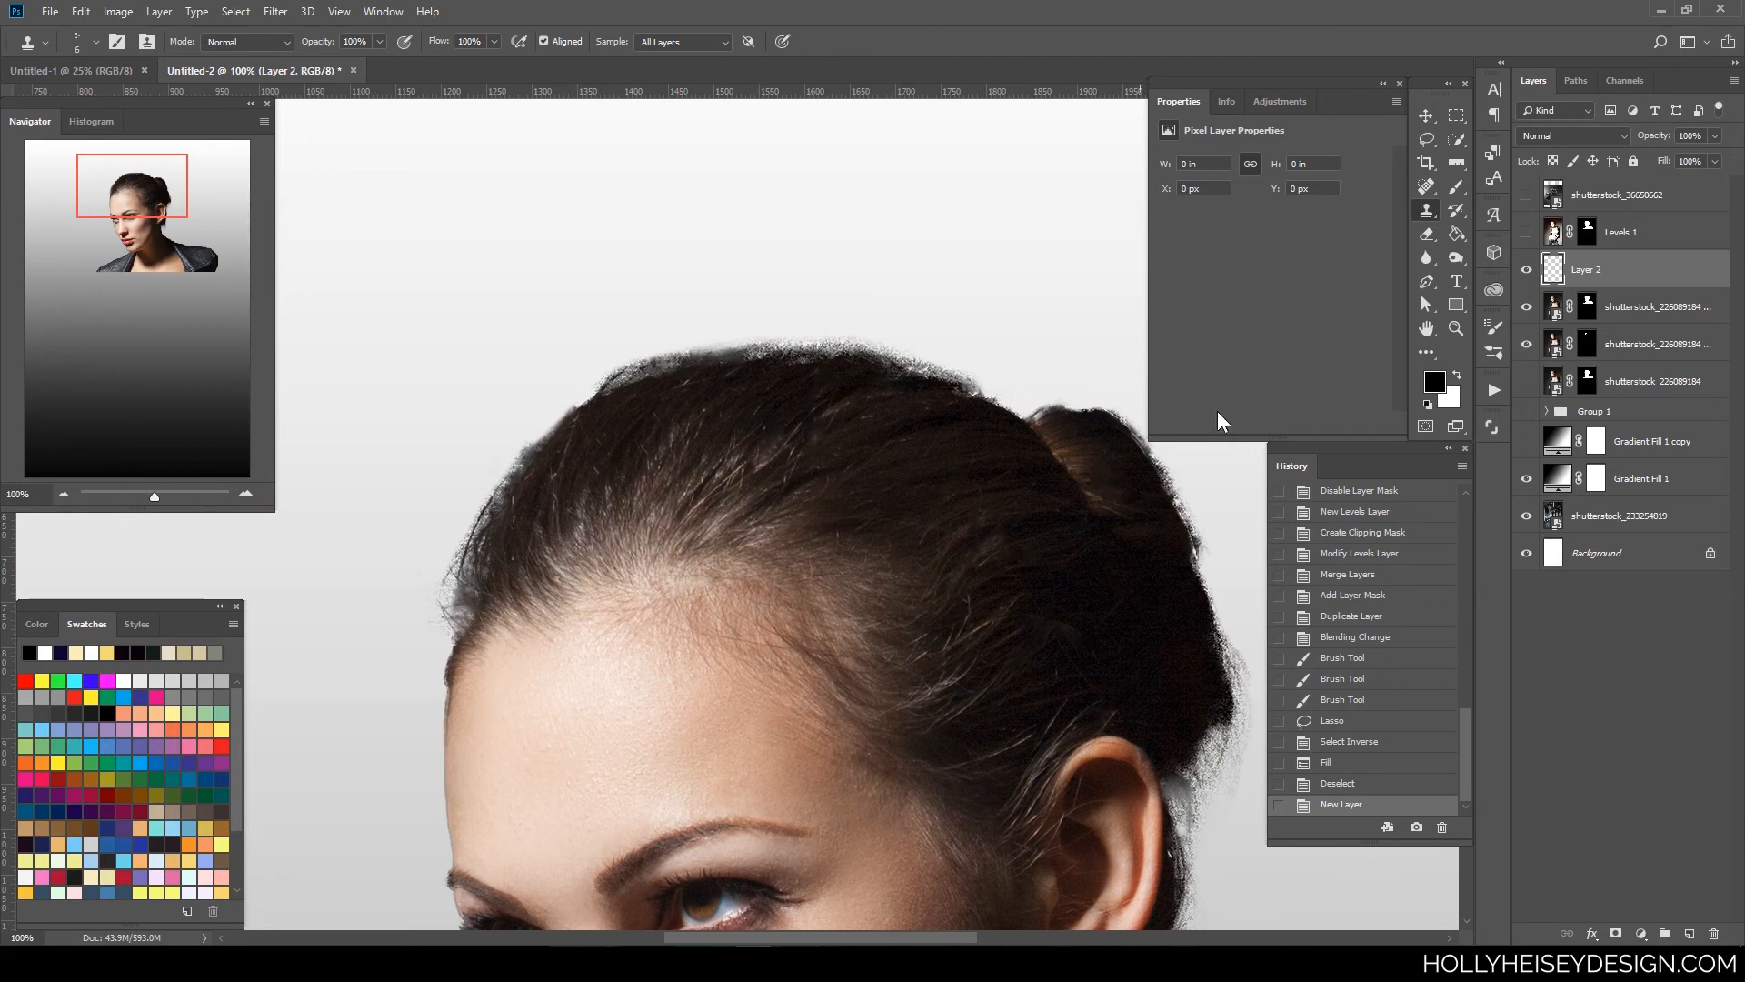
key("alt")
left_click(677, 364)
left_click(691, 361)
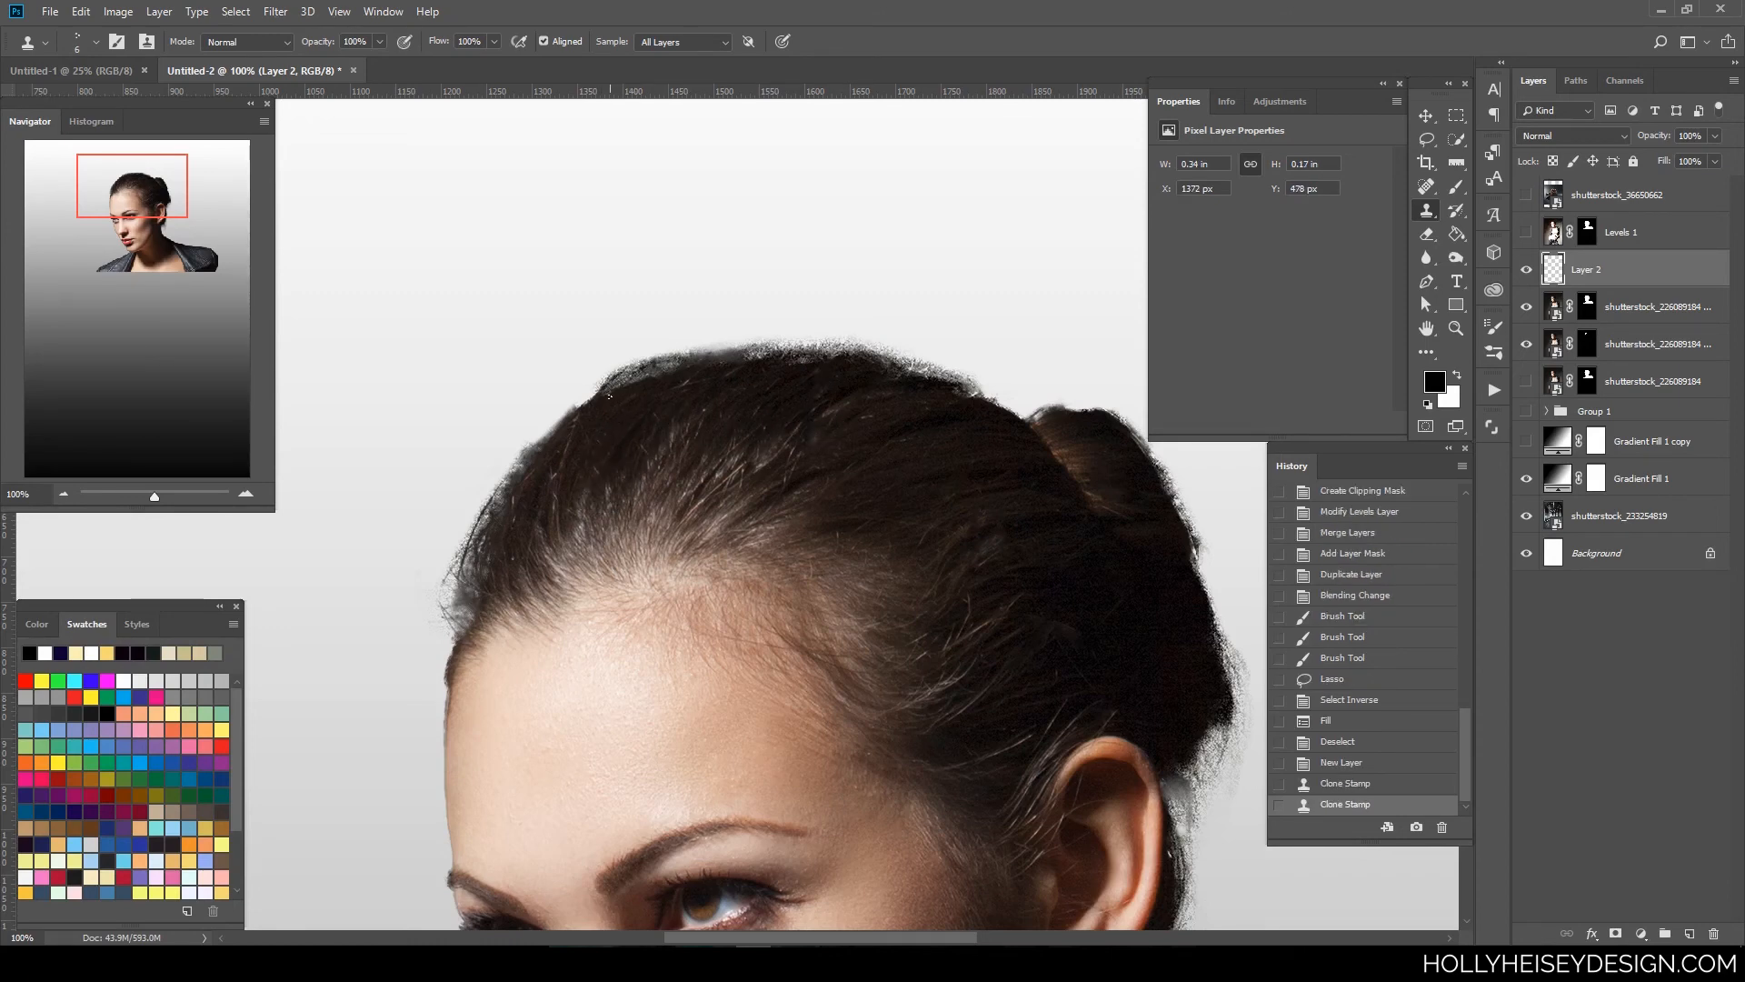
left_click(707, 357)
left_click(722, 355)
left_click_drag(725, 355, 737, 353)
left_click_drag(668, 360, 826, 345)
left_click_drag(757, 356, 846, 349)
left_click_drag(809, 351, 884, 350)
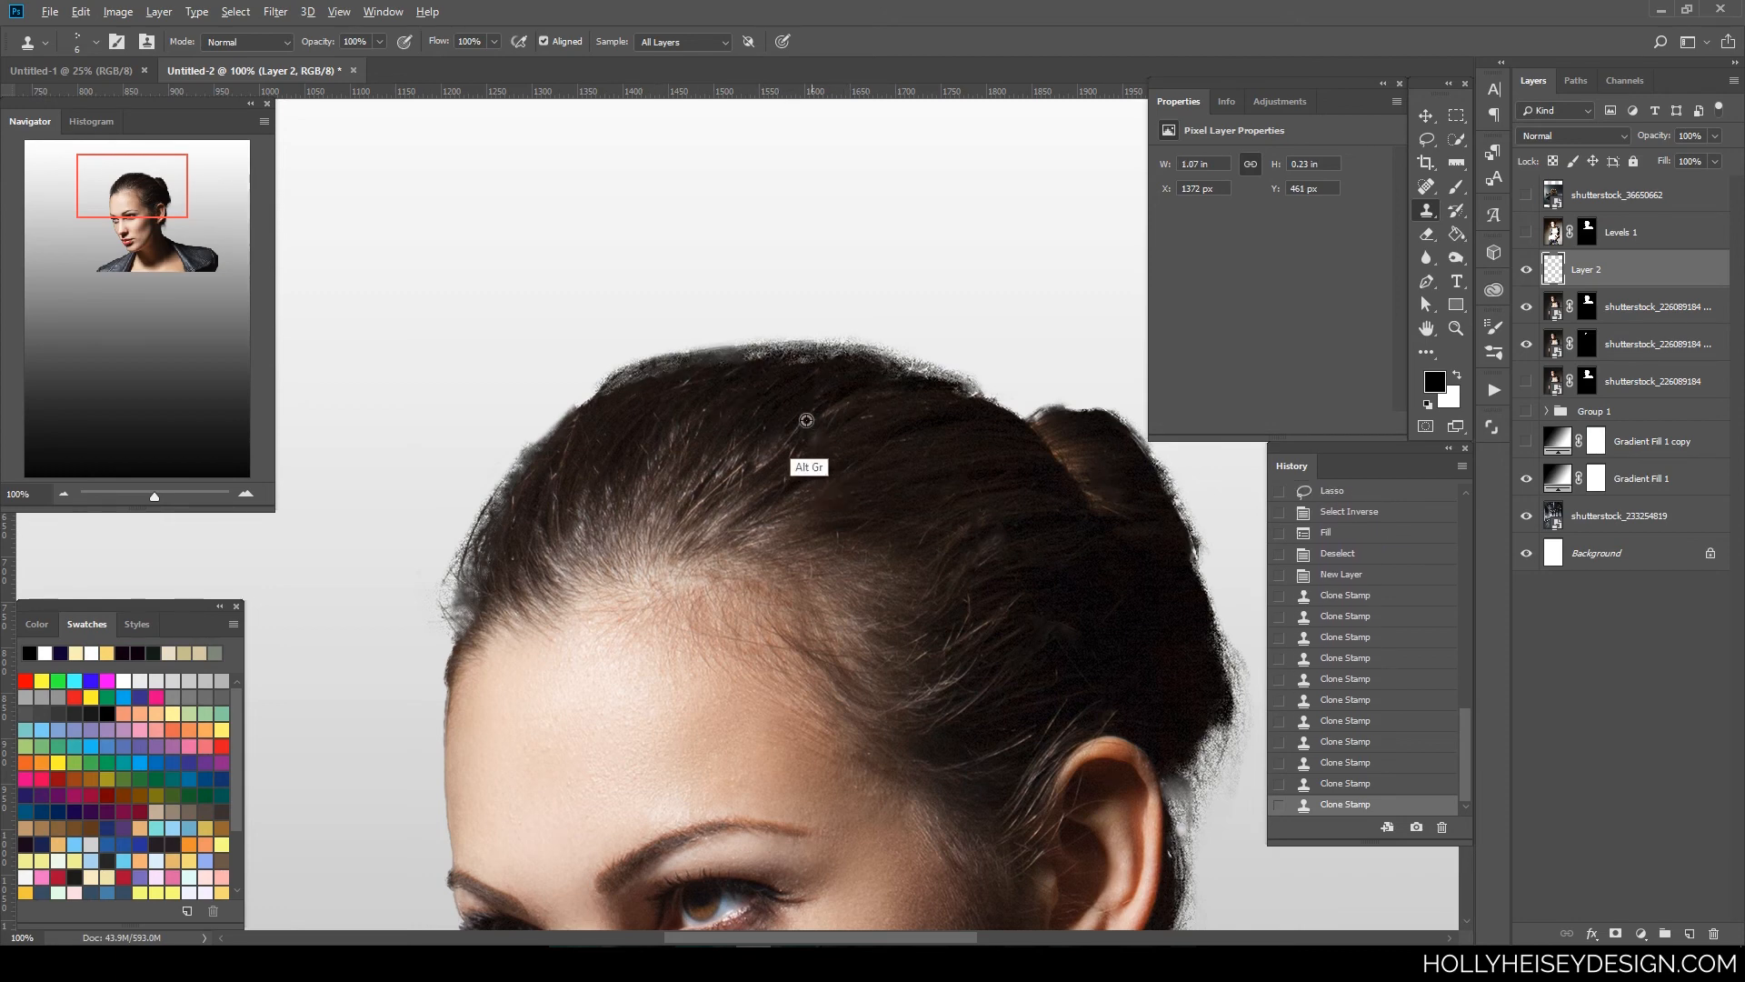
left_click(783, 393, "alt")
left_click_drag(735, 346, 774, 345)
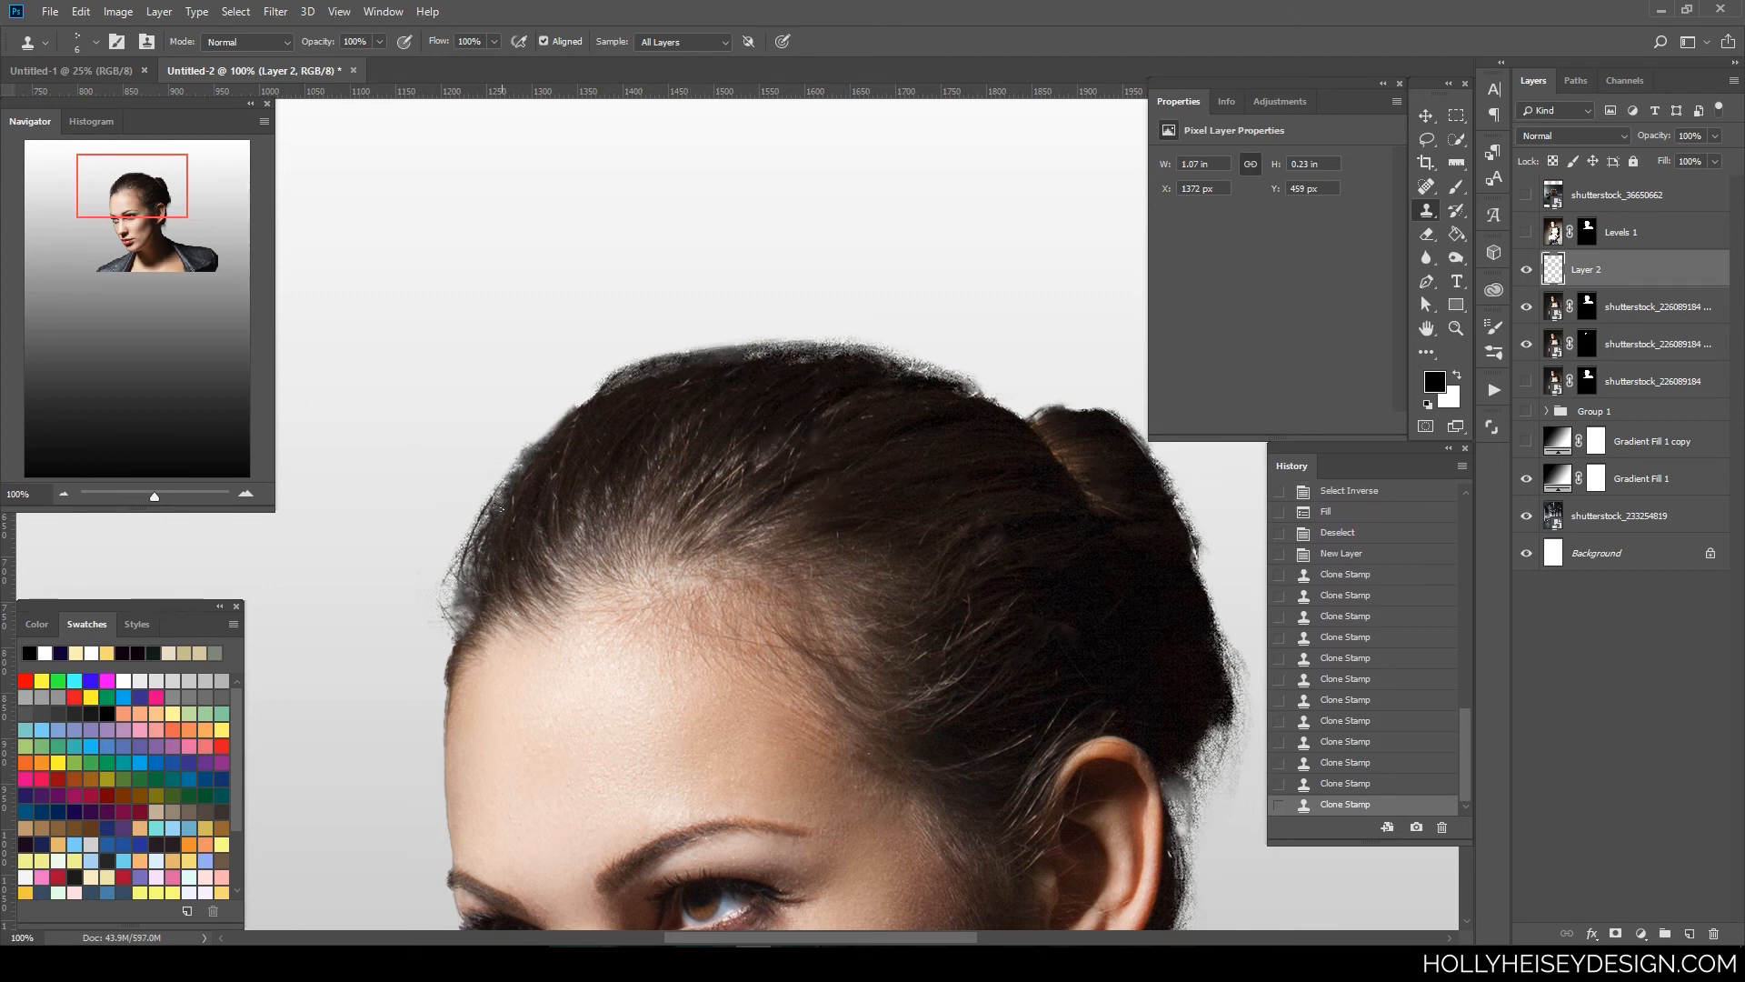
- Clone fine hair strands along the front hair edge above the forehead, undoing the first stray stroke
mouse_move(500, 510)
left_mouse_down()
mouse_move(495, 613)
mouse_move(486, 546)
mouse_move(553, 471)
mouse_move(476, 518)
mouse_move(573, 411)
left_mouse_up()
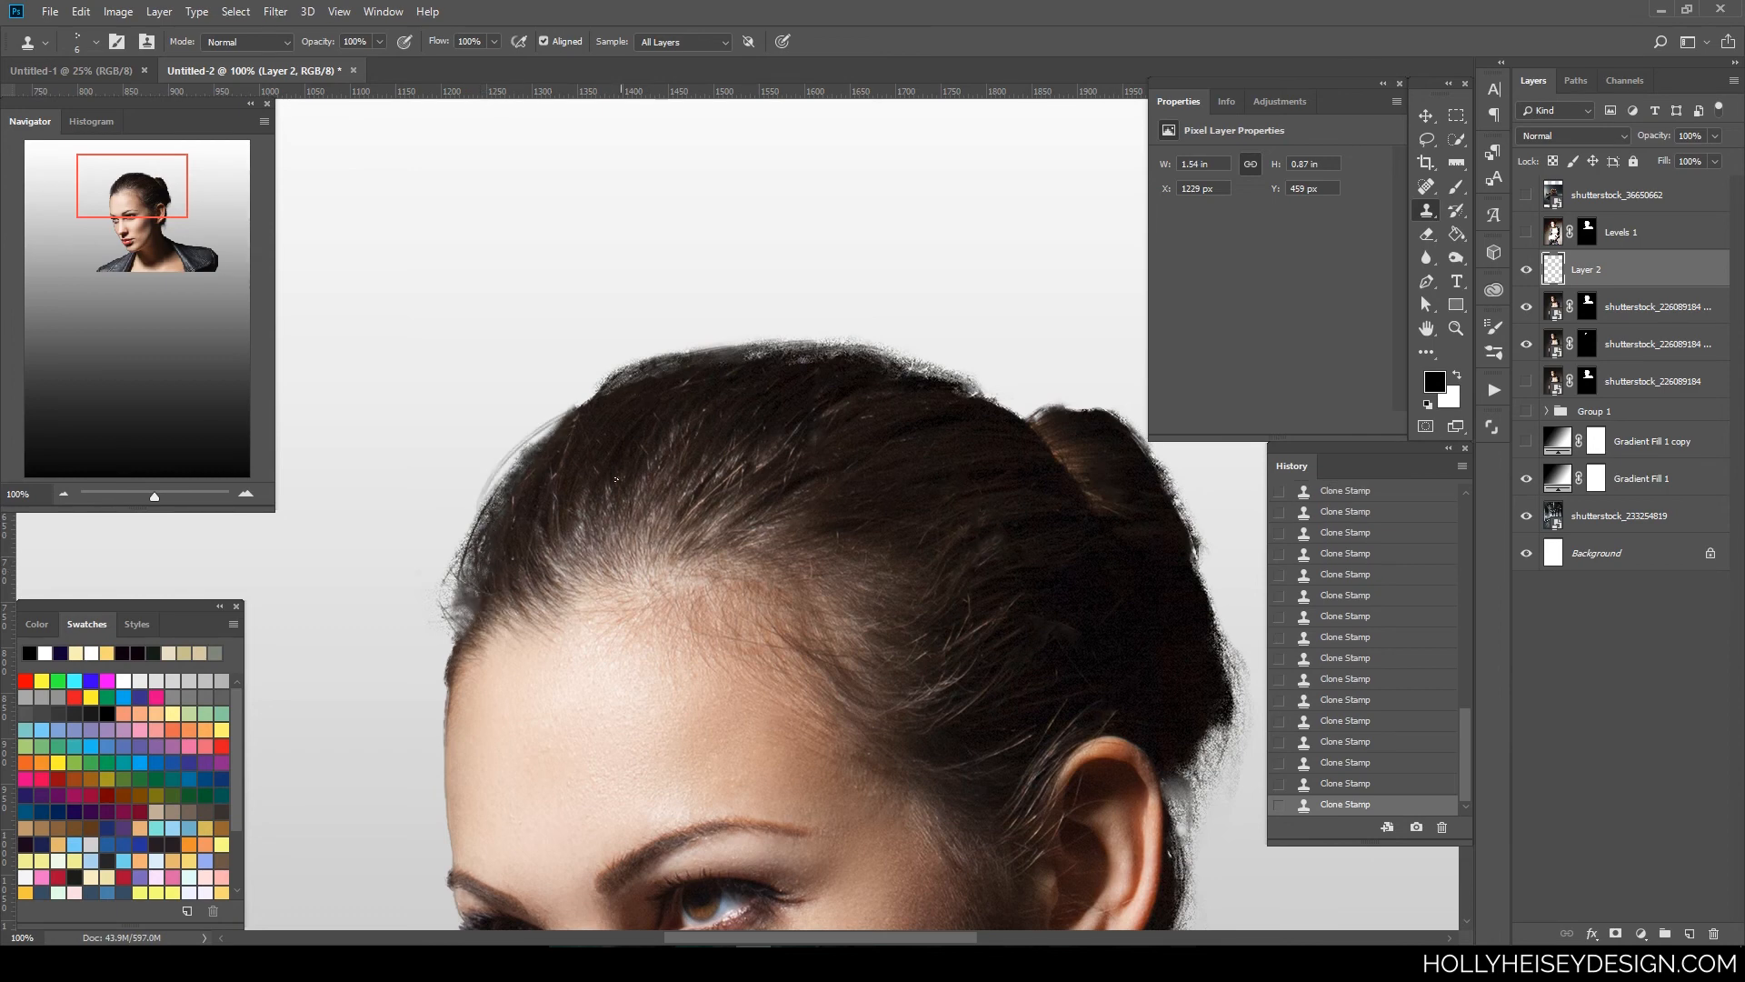
key("ctrl+z")
left_click_drag(467, 540, 534, 448)
left_click(526, 539, "alt")
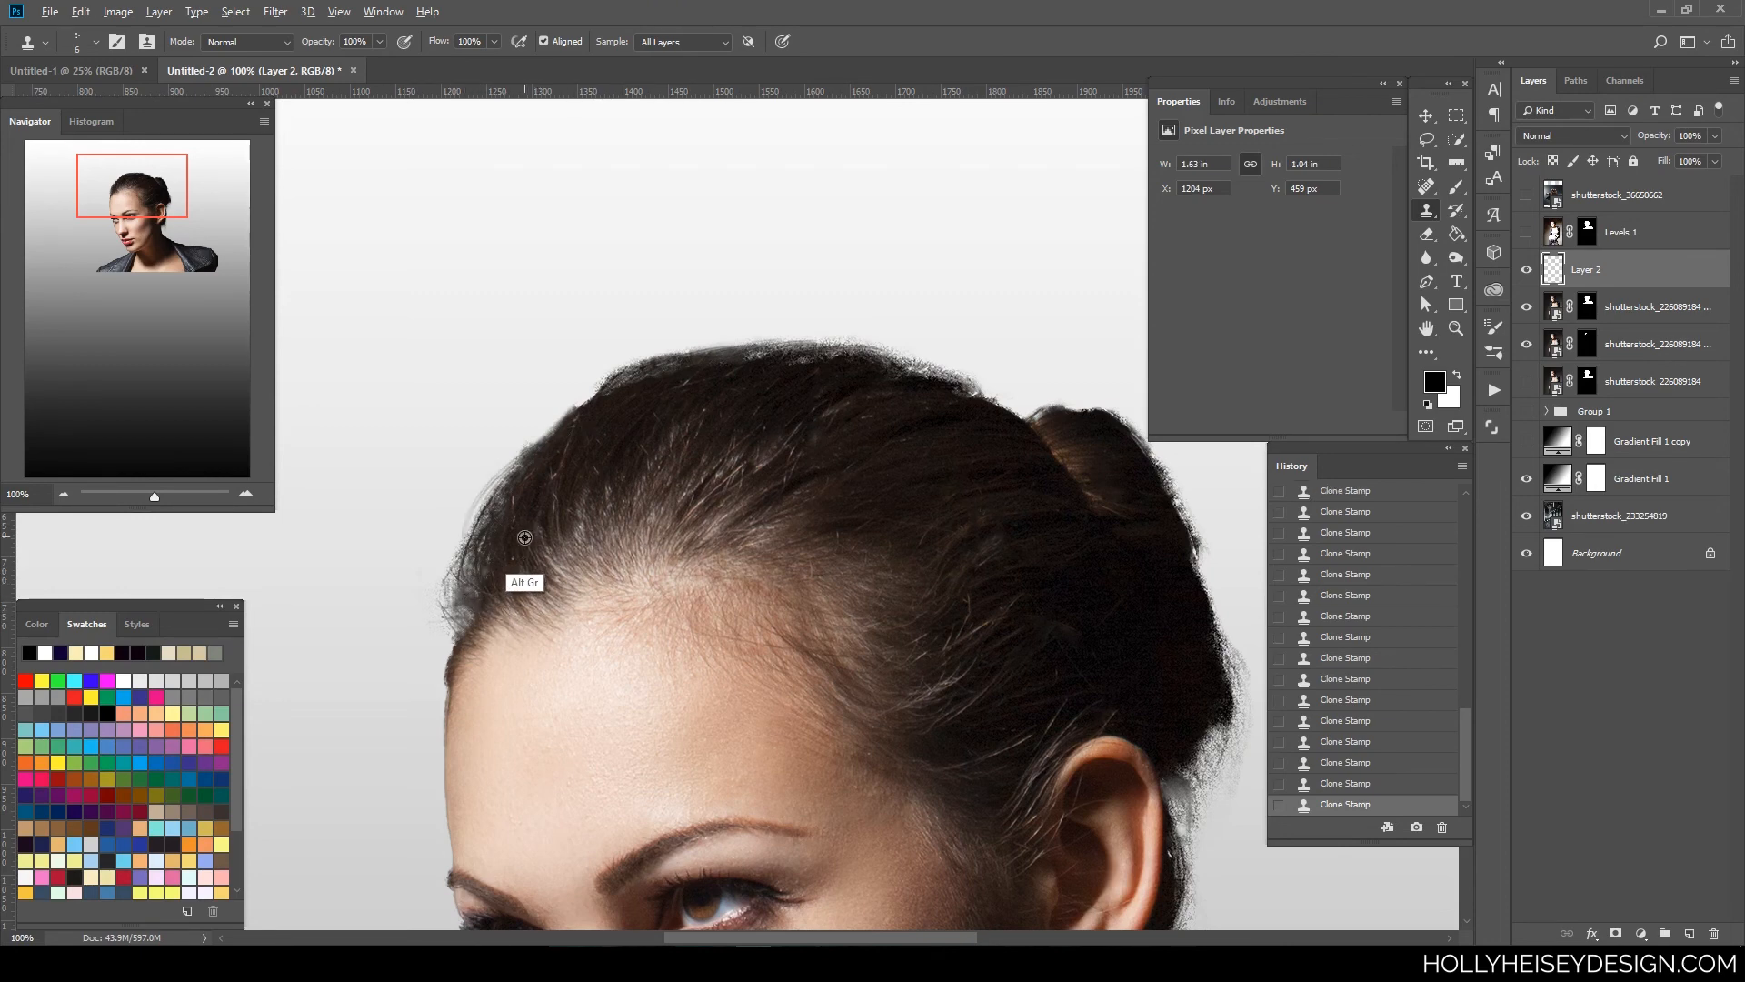
left_click_drag(461, 541, 474, 608)
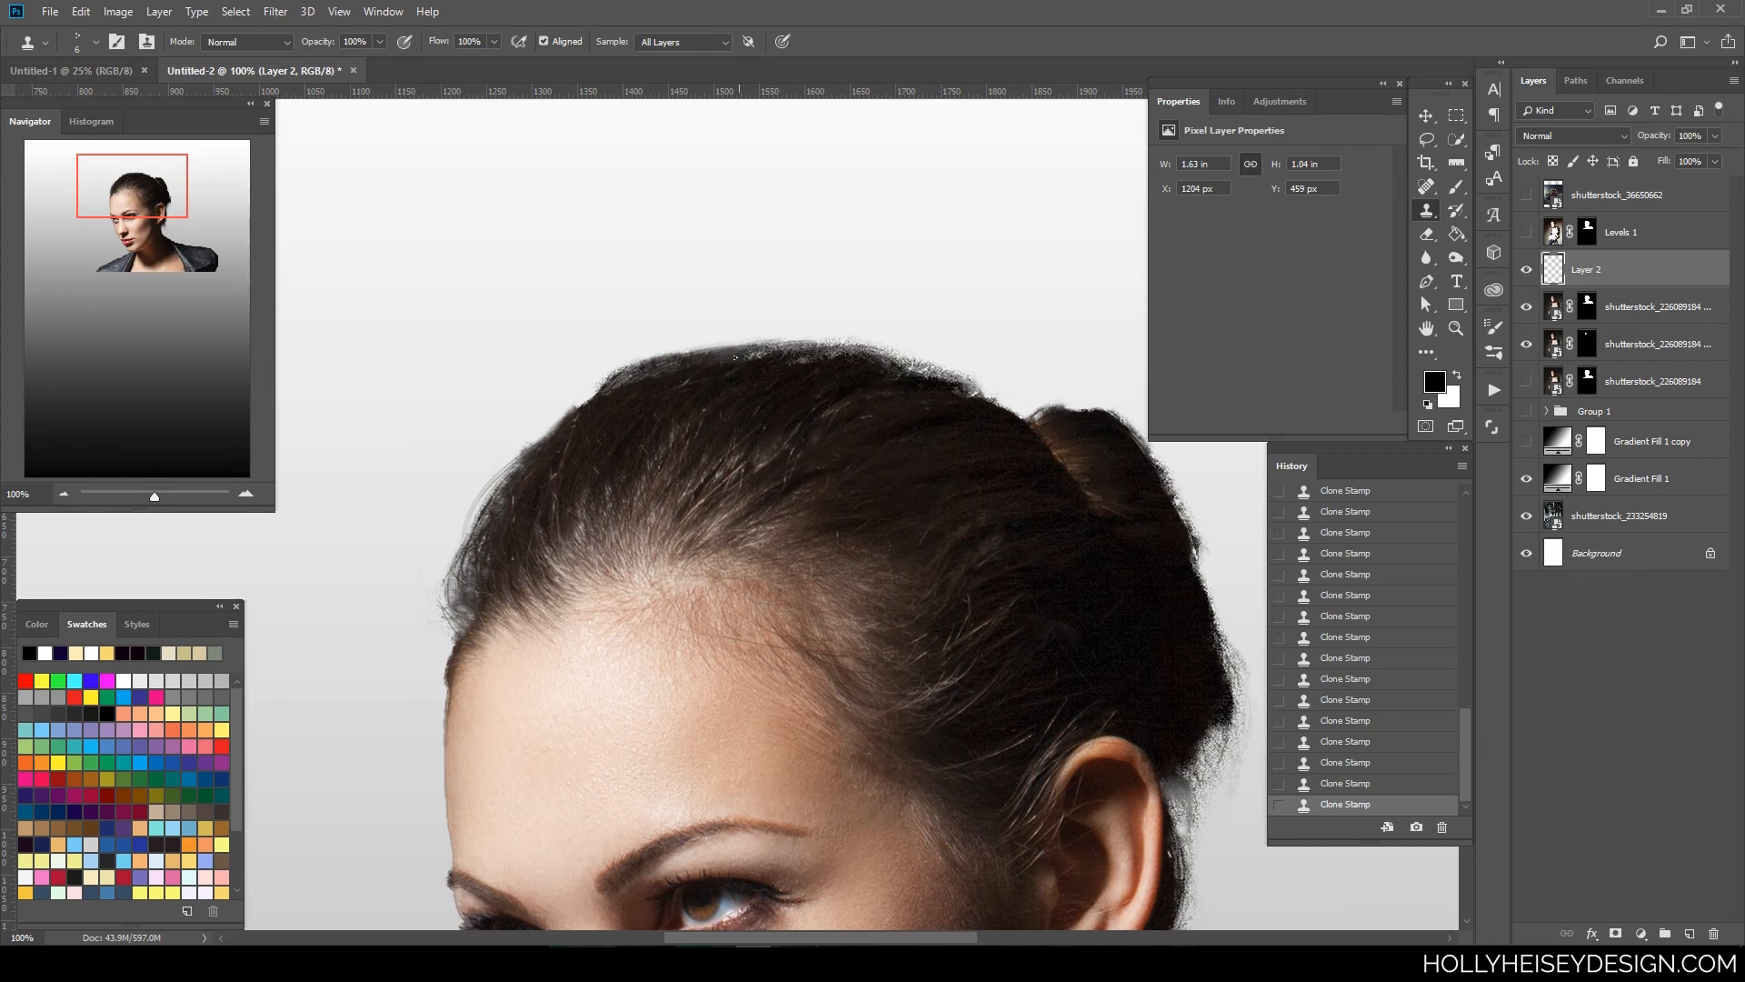
- Resample hair from several spots on the crown and clone longer strands along its top edge toward the bun
mouse_move(735, 358)
left_mouse_down()
mouse_move(872, 391)
mouse_move(937, 373)
mouse_move(1001, 403)
left_mouse_up()
left_click(782, 403, "alt")
left_click(870, 395, "alt")
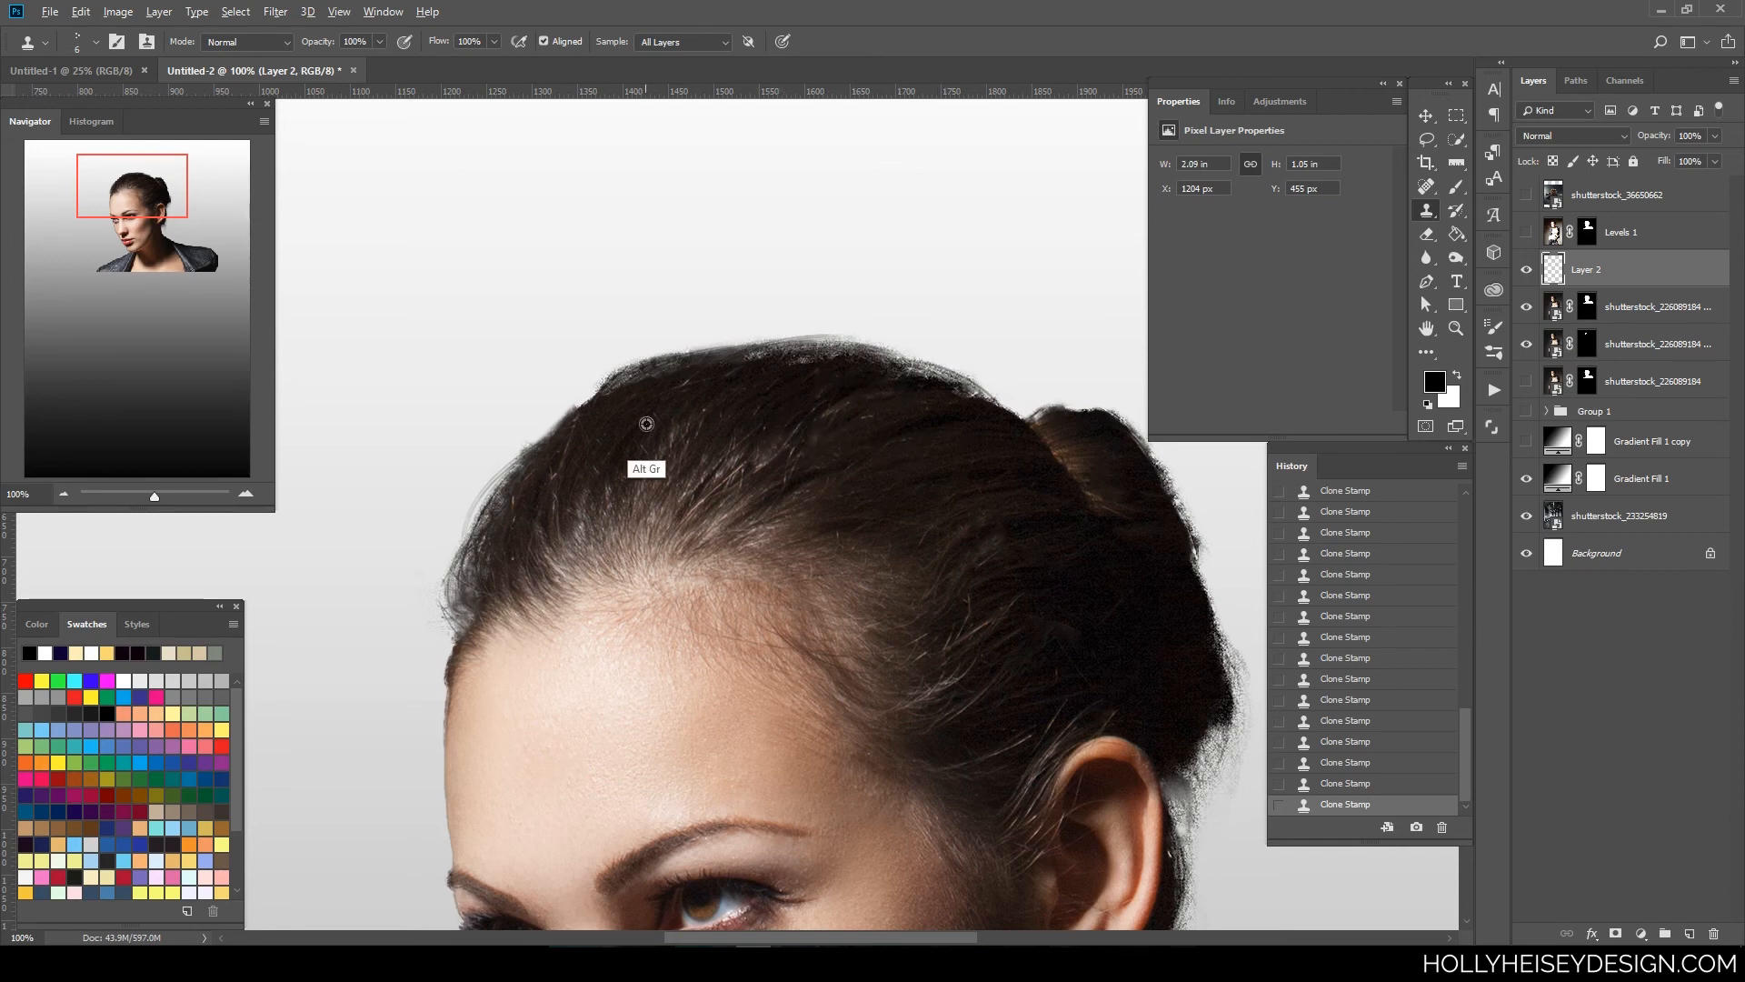
left_click(695, 398, "alt")
left_click(641, 425, "alt")
mouse_move(711, 350)
left_mouse_down()
mouse_move(805, 341)
mouse_move(900, 371)
left_mouse_up()
left_click(775, 387, "alt")
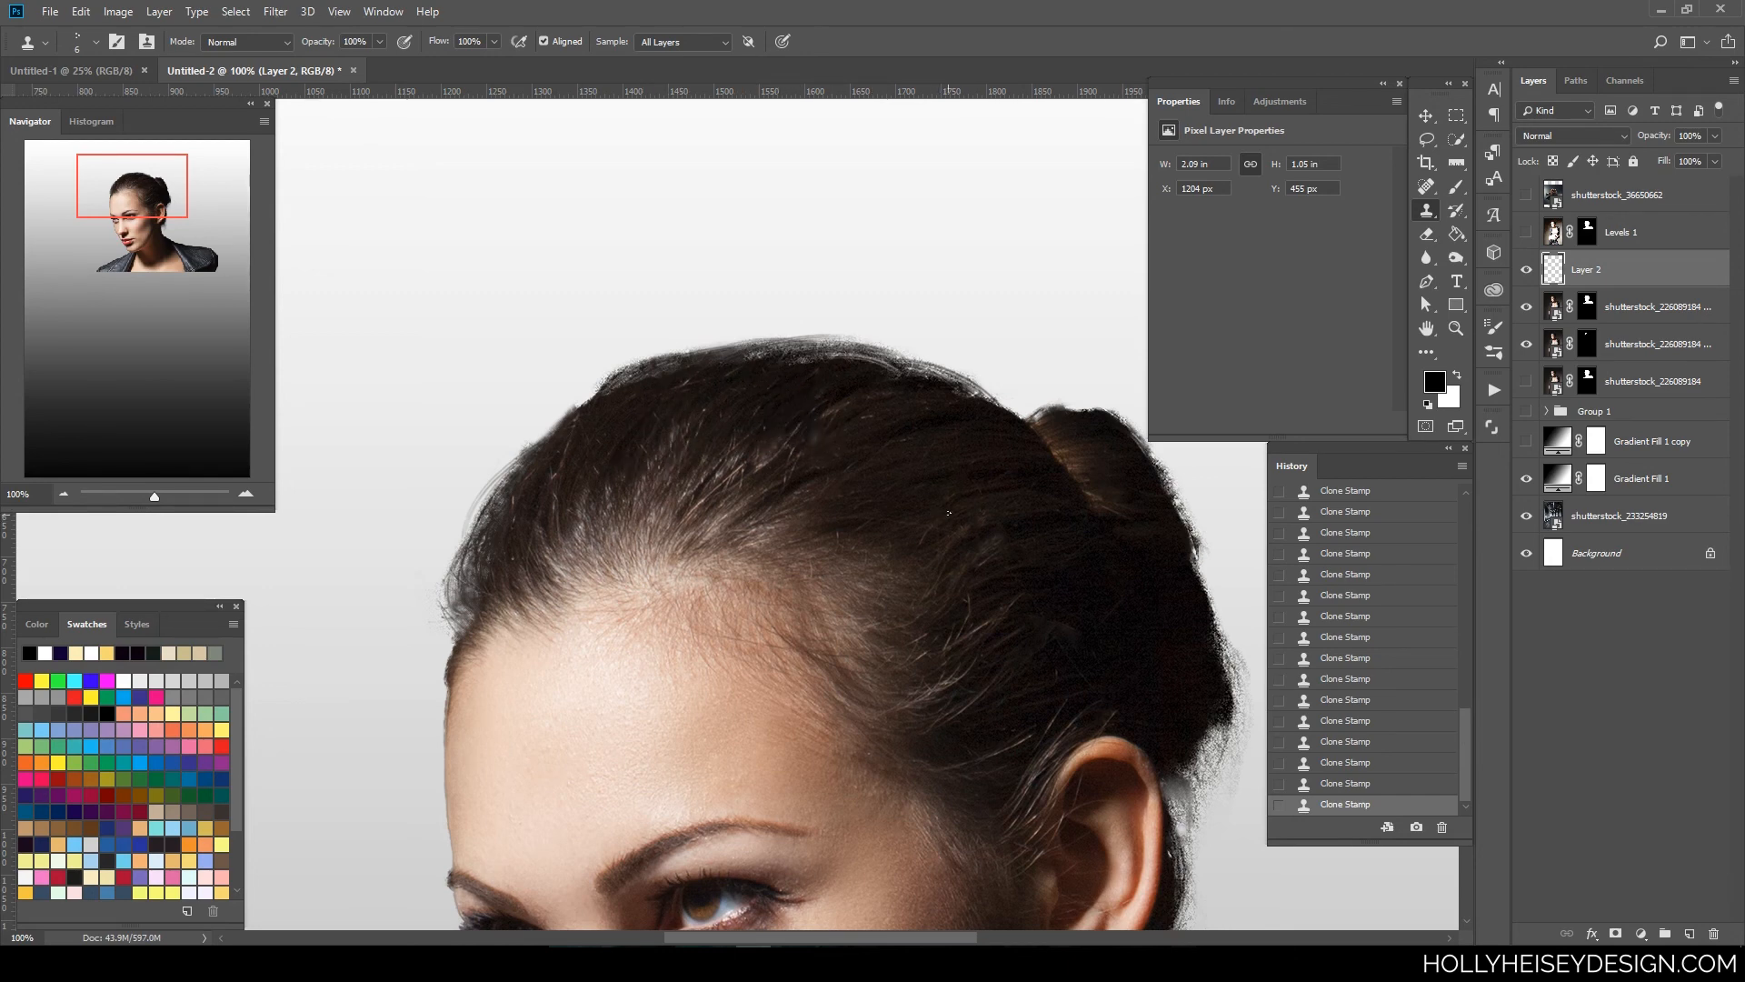
- Clone hair texture down the upper front curve of the head and over the crown's top edge from fresh samples
left_click(581, 459, "alt")
left_click(571, 458, "alt")
left_click_drag(595, 394, 525, 469)
left_click(942, 458, "alt")
left_click(834, 380, "alt")
left_click(722, 420, "alt")
left_click_drag(783, 373, 895, 357)
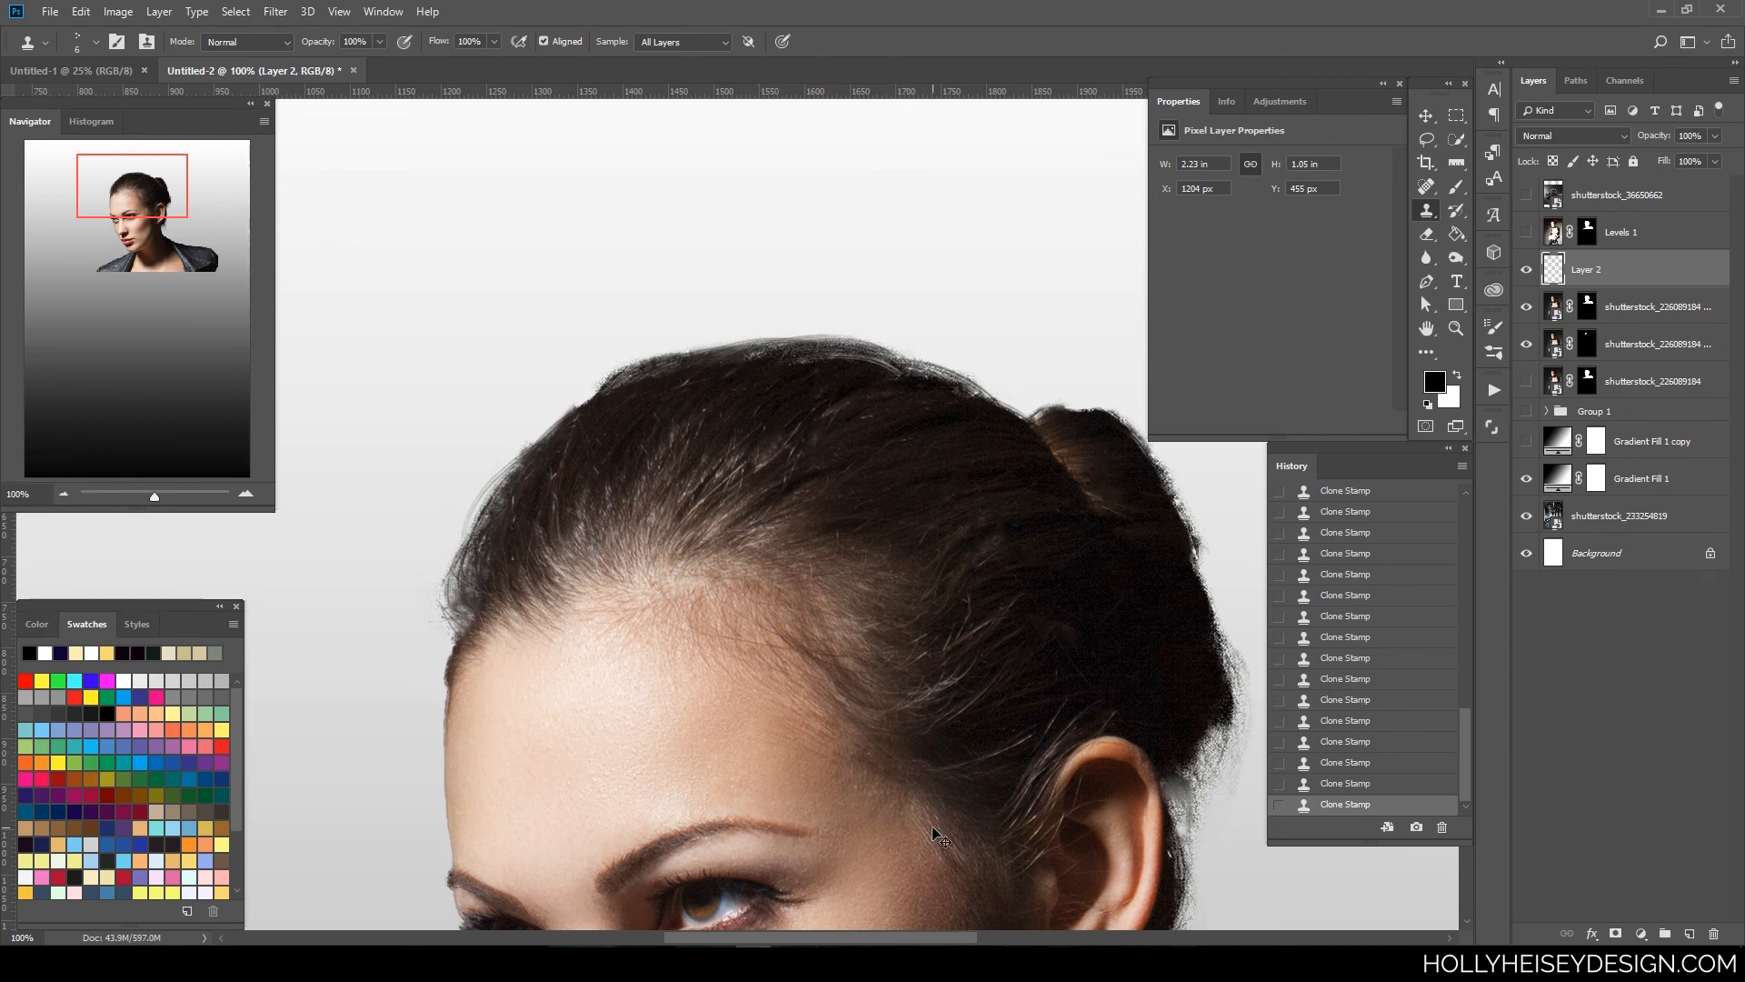
- Compare the whole portrait with Layer 2 hidden and shown at 33.3% magnification
key("ctrl+minus")
key("ctrl+minus")
key("ctrl+minus")
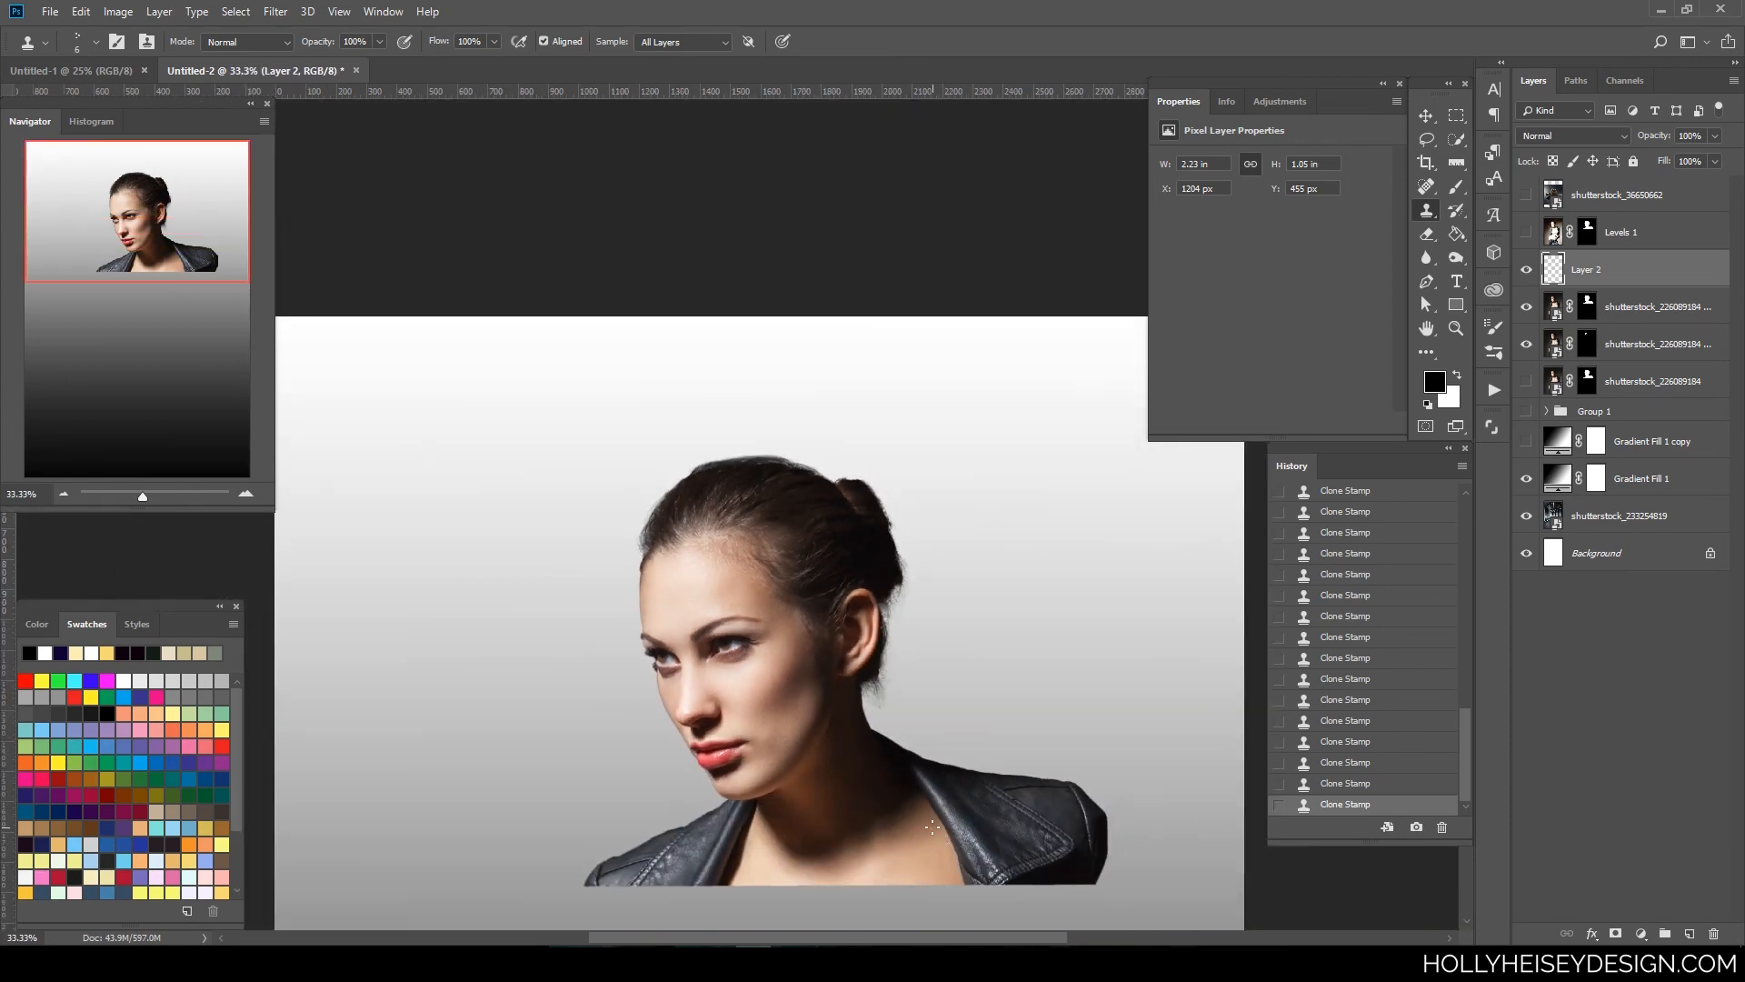
left_click(1528, 271)
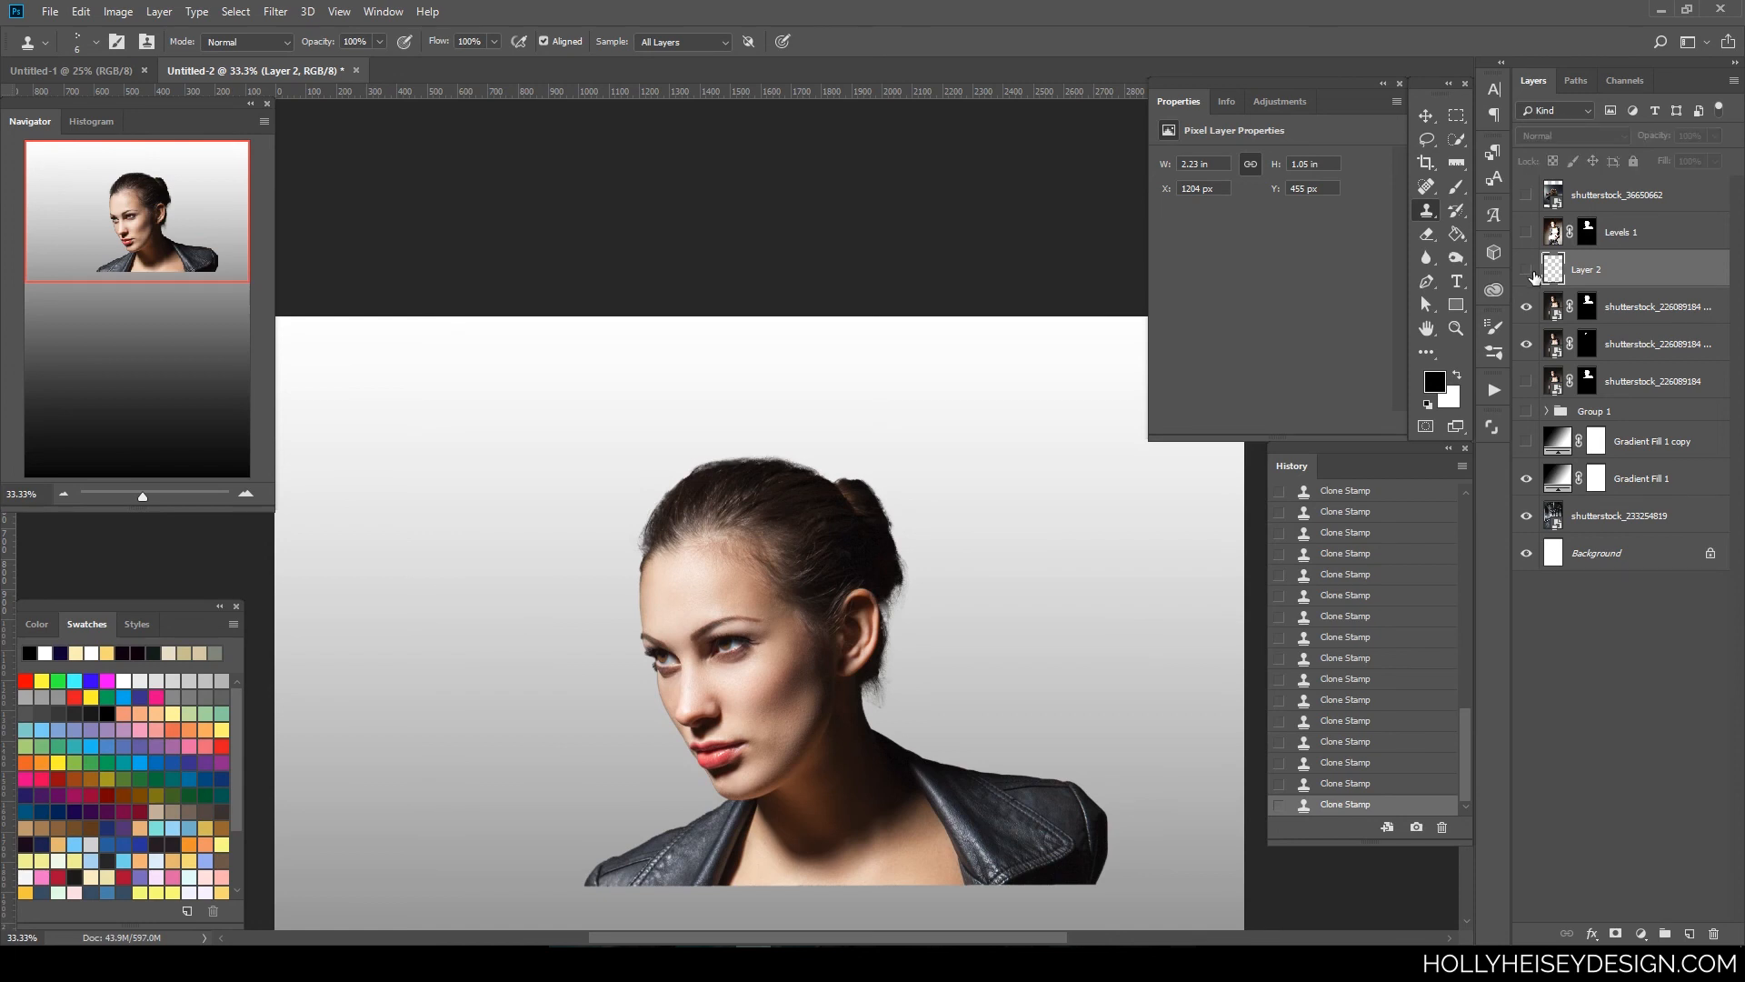
left_click(1529, 271)
- Sample hair from the front and middle of the head and clone another strand onto the crown's top edge
key("ctrl+plus")
key("ctrl+plus")
key("ctrl+plus")
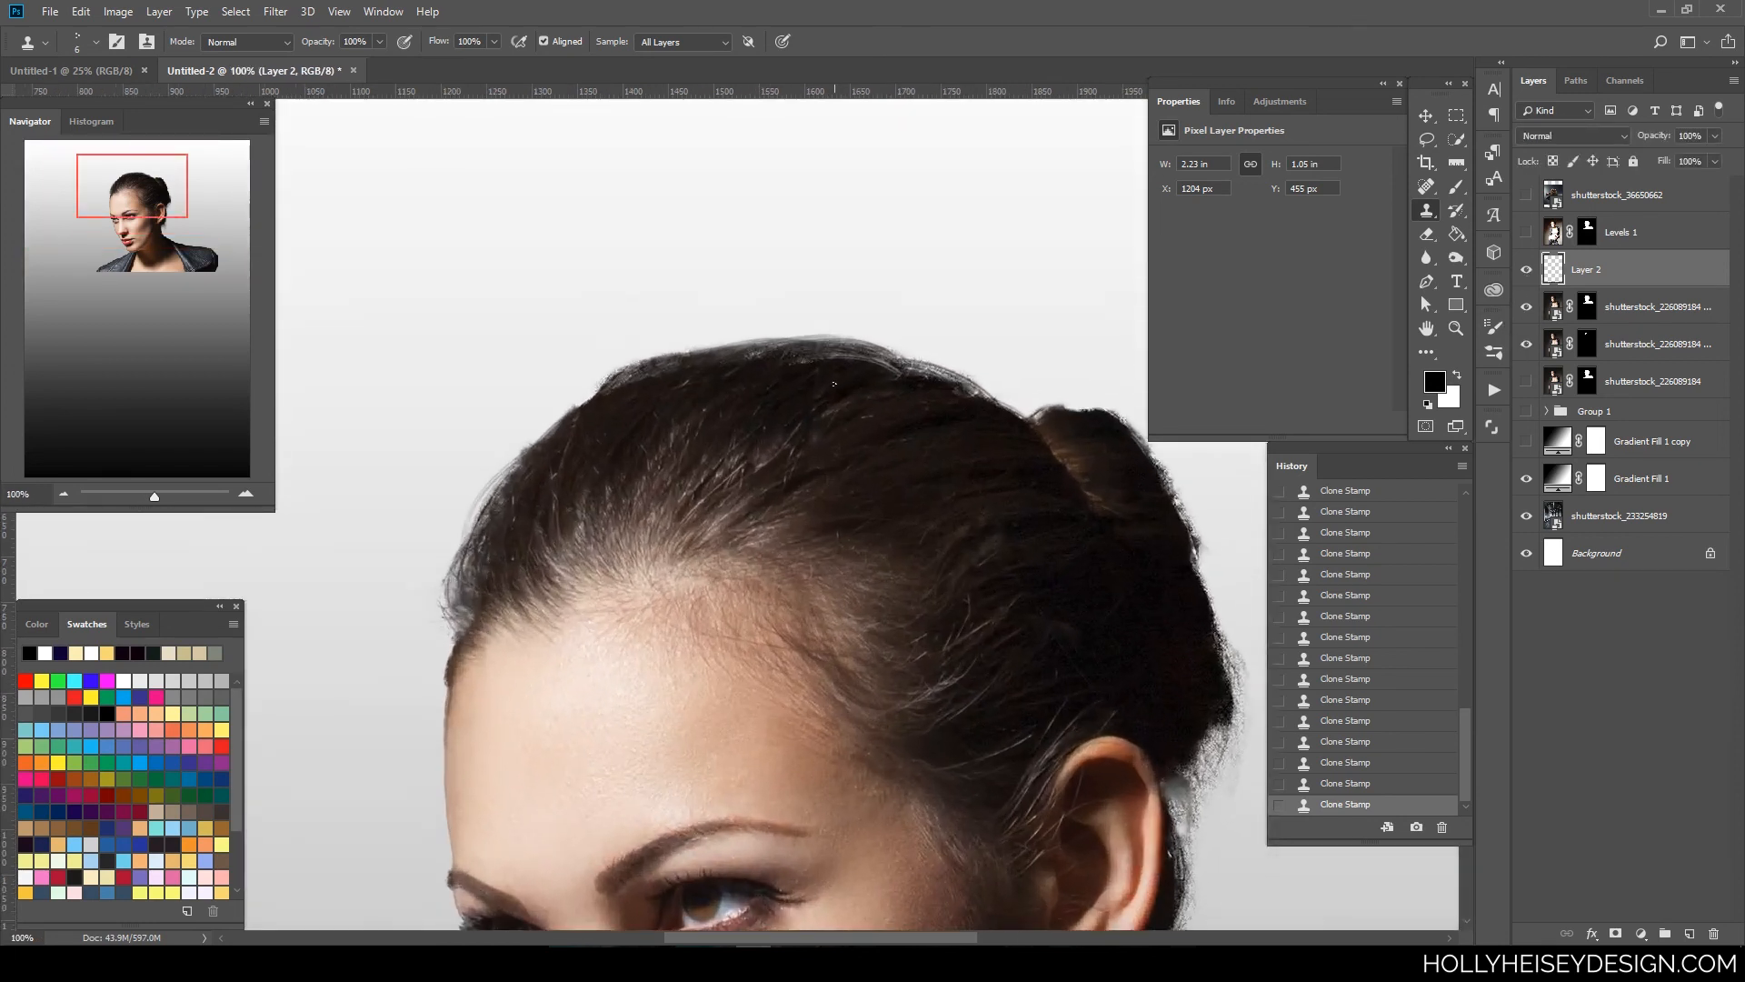
left_click(851, 380, "alt")
left_click(663, 462, "alt")
left_click(761, 464, "alt")
left_click(776, 399, "alt")
left_click_drag(743, 381, 821, 348)
- Clone hair from inside the bun along its top edge, undo the second stroke, and resample the bun's hair
left_click_drag(1040, 509, 900, 526)
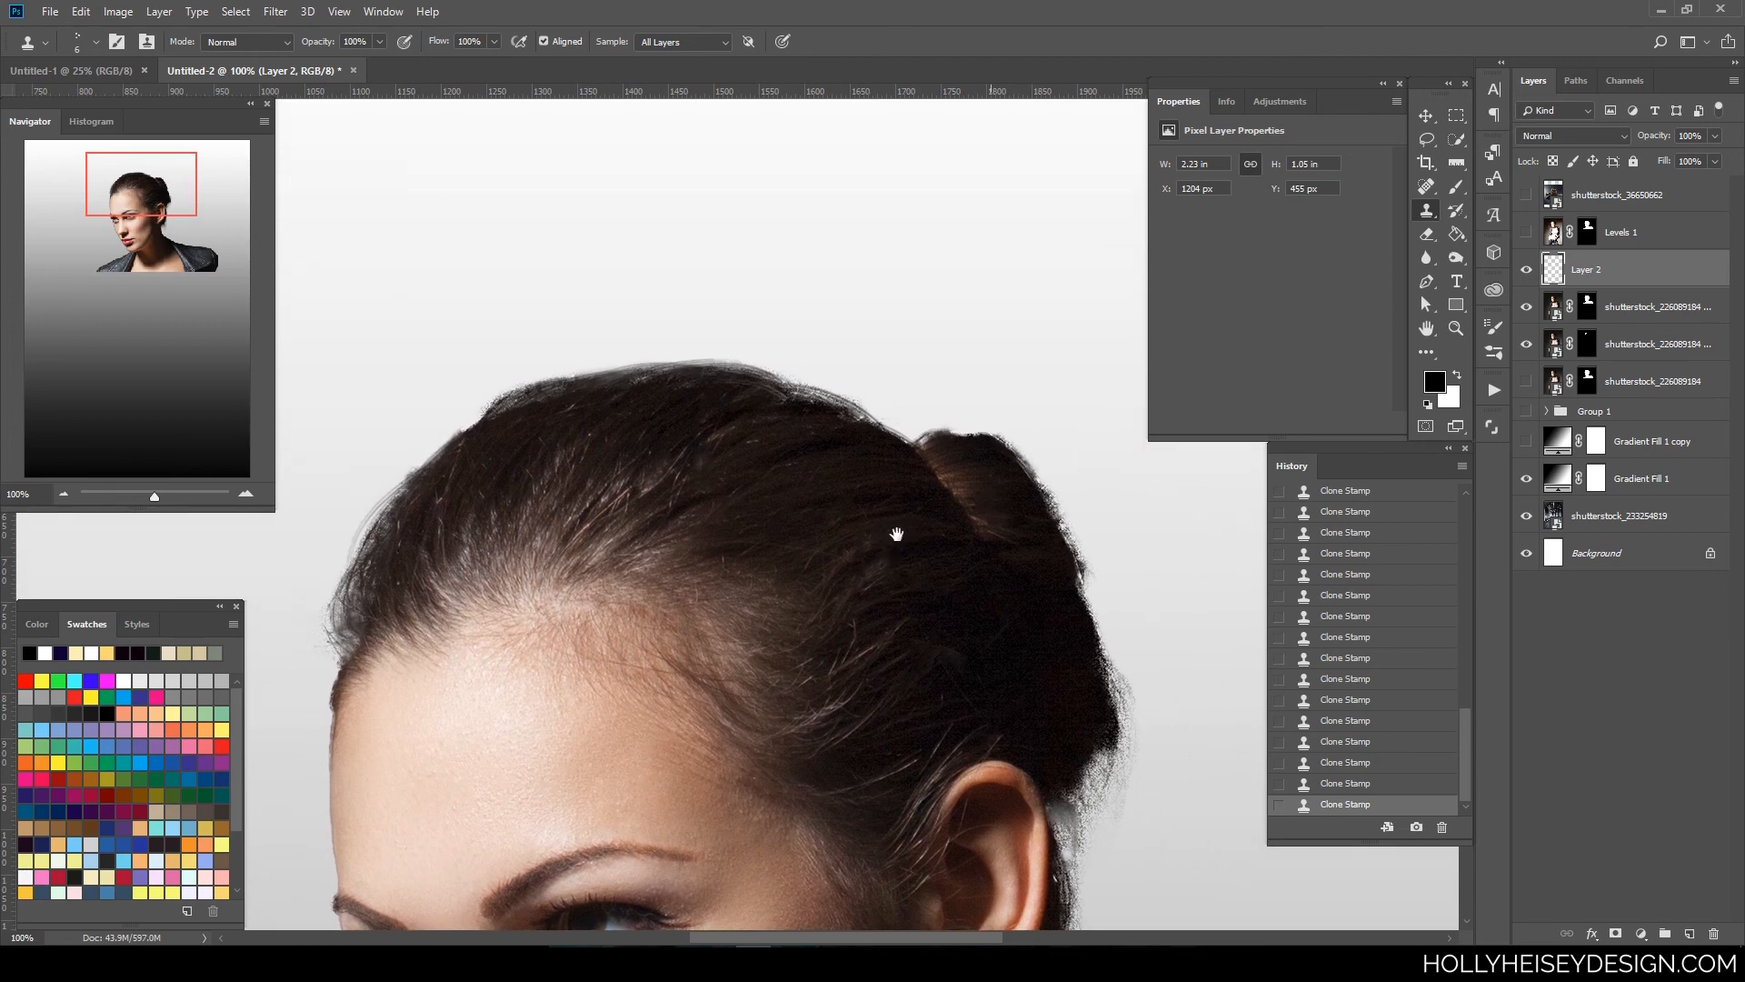
left_click(784, 408, "alt")
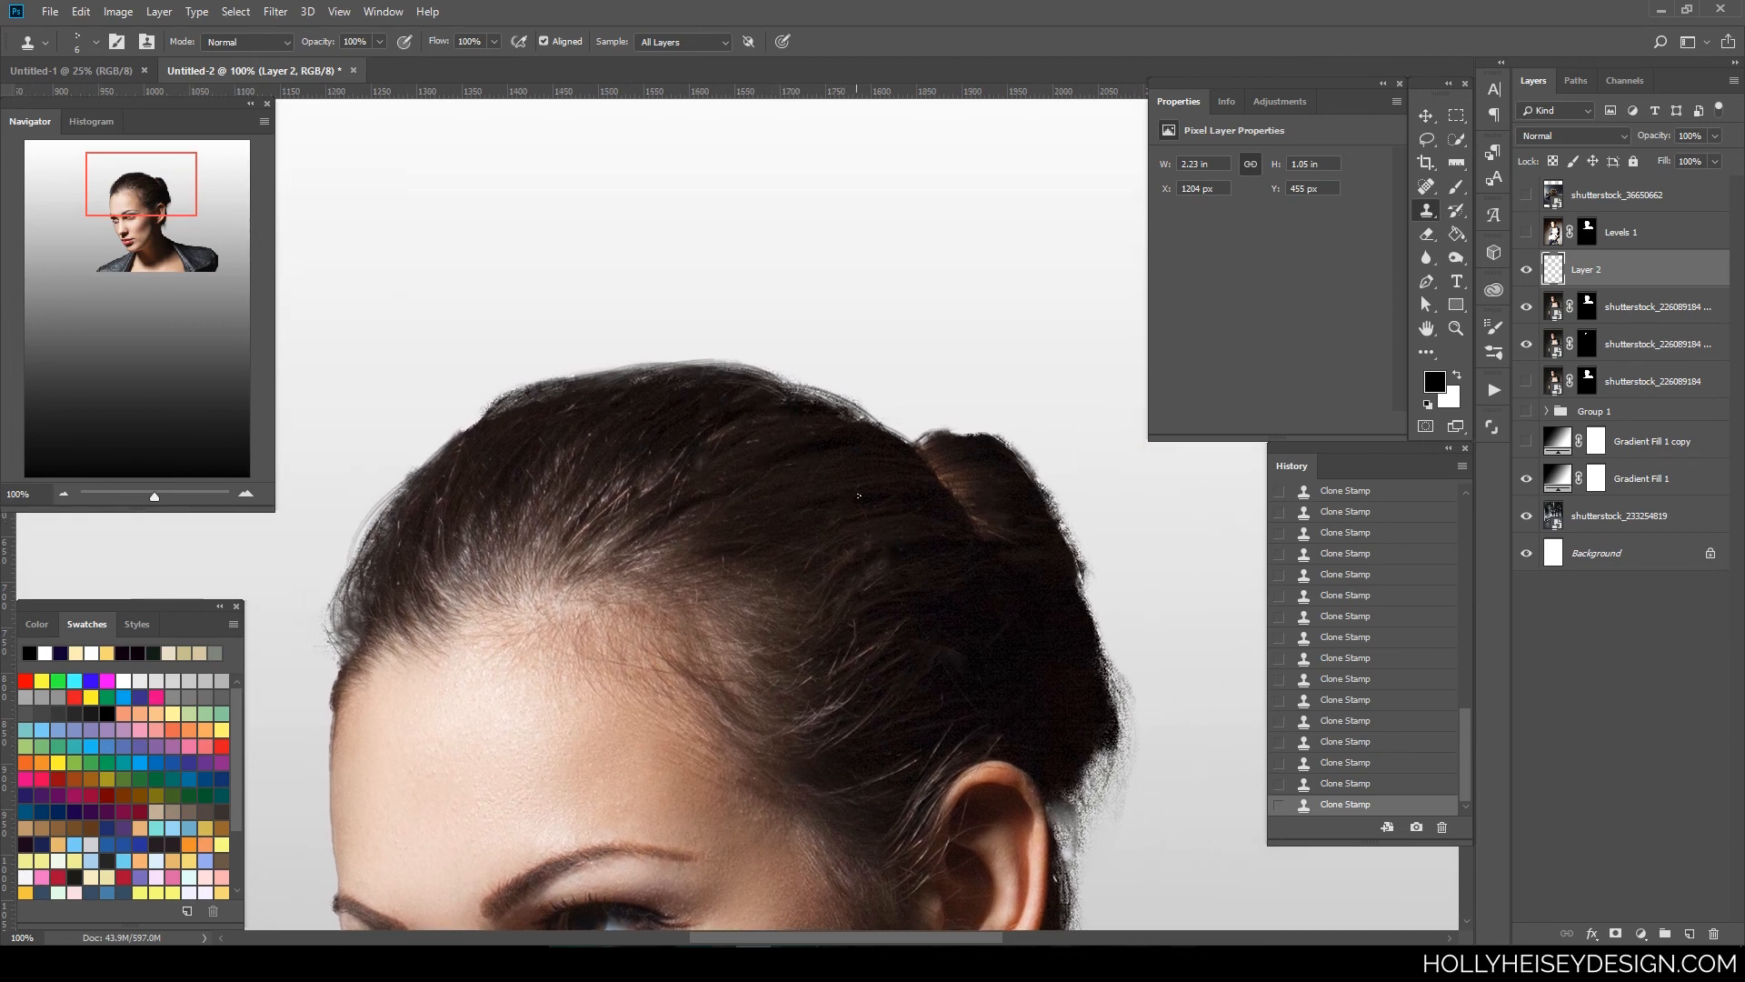
left_click(952, 472, "alt")
mouse_move(951, 432)
left_mouse_down()
mouse_move(989, 433)
mouse_move(921, 442)
left_mouse_up()
left_click(979, 453, "alt")
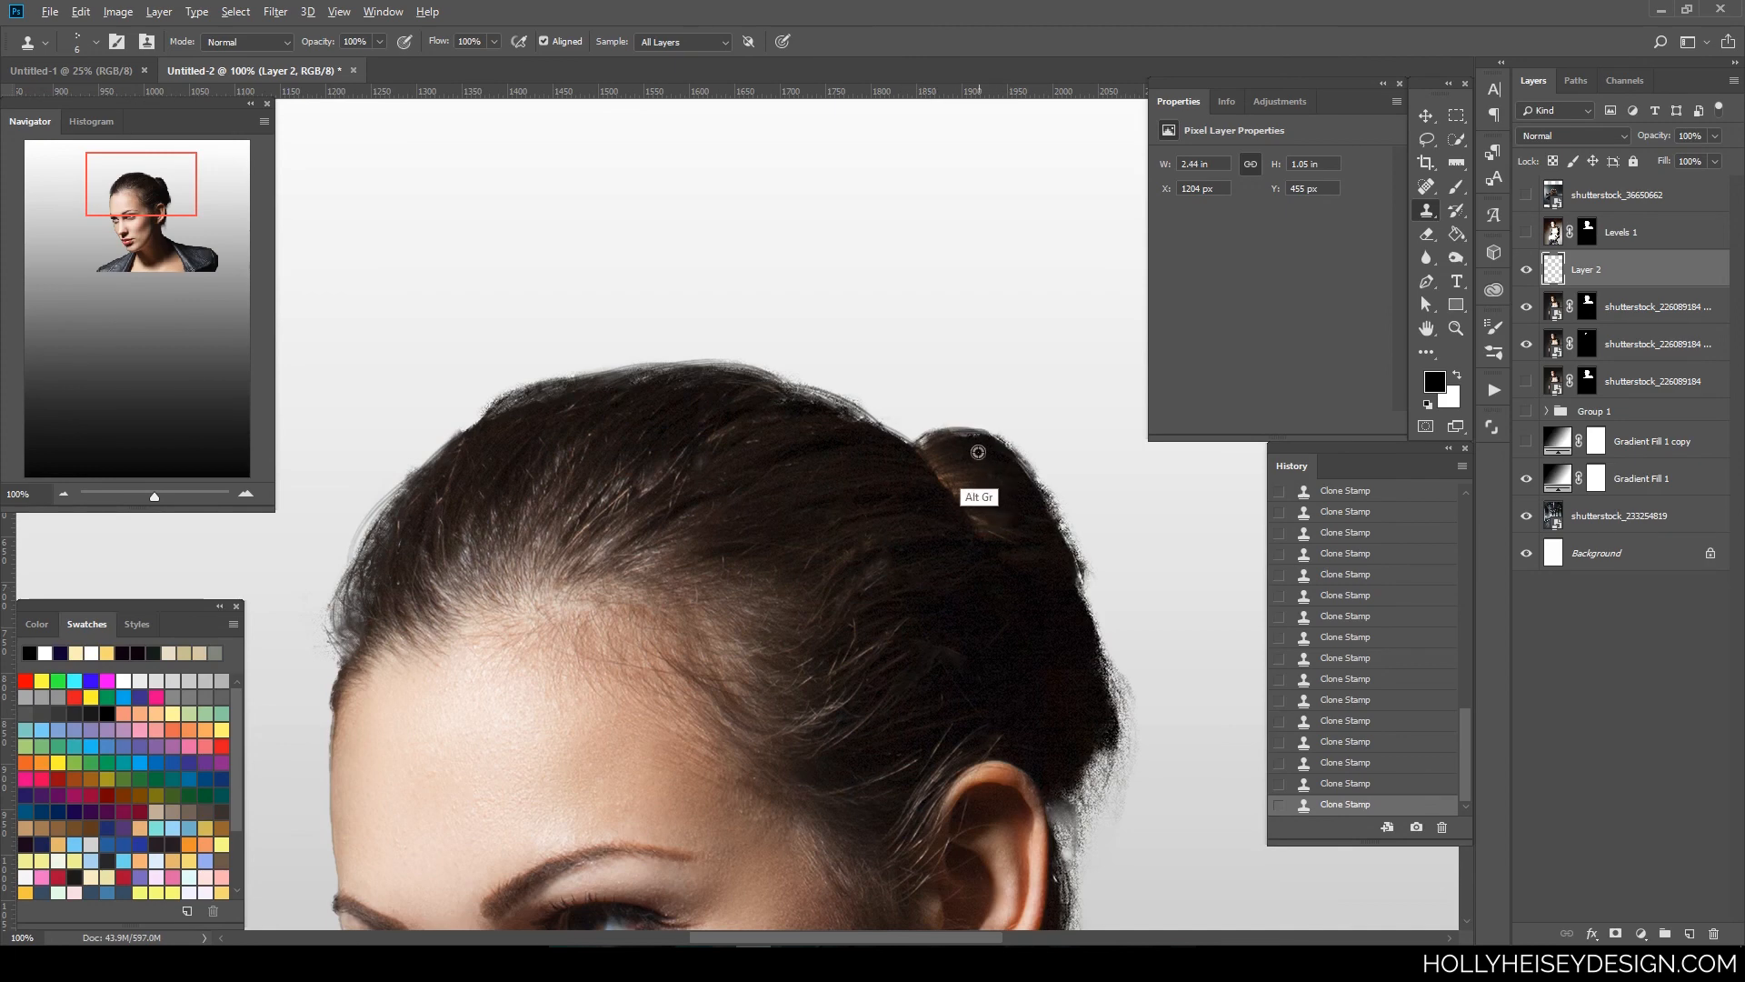
mouse_move(965, 436)
left_mouse_down()
mouse_move(1060, 610)
mouse_move(963, 442)
mouse_move(983, 438)
mouse_move(922, 457)
left_mouse_up()
key("ctrl+z")
left_click(996, 452, "alt")
- Clone dark hair texture along the bun's outer back edge, continuing down to the hair behind the ear
left_click_drag(1032, 611, 911, 567)
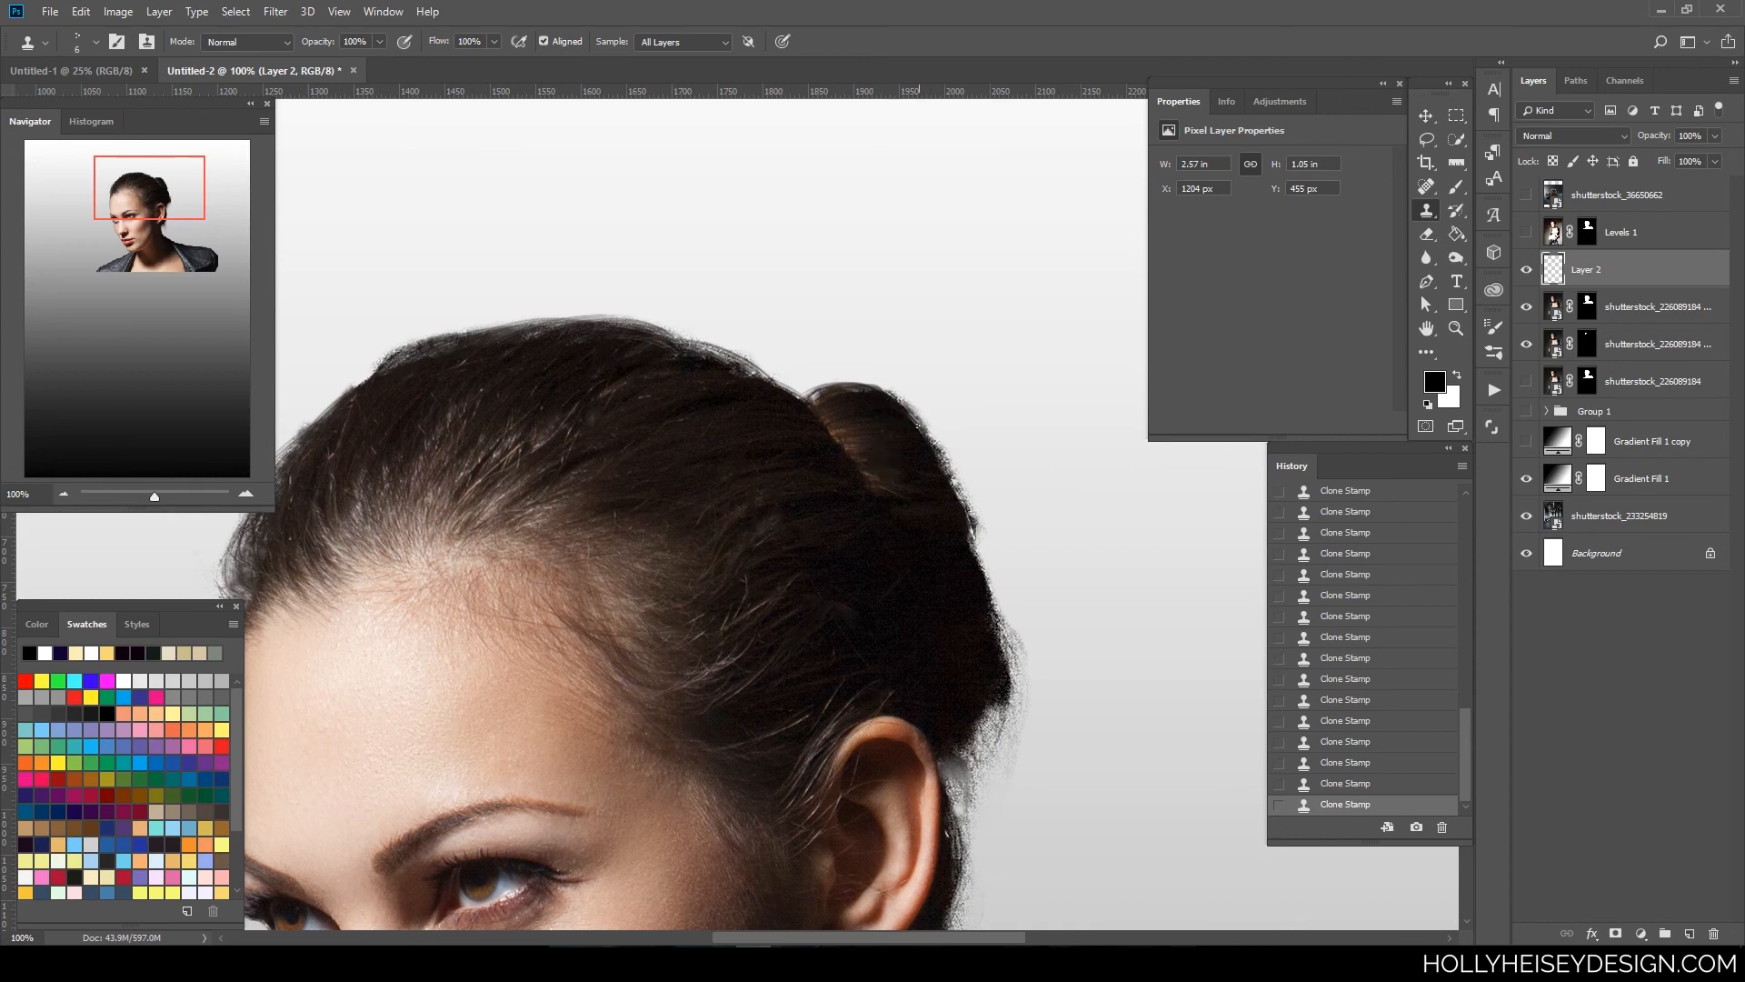
mouse_move(916, 425)
left_mouse_down()
mouse_move(965, 523)
mouse_move(948, 486)
left_mouse_up()
left_click_drag(976, 573, 986, 662)
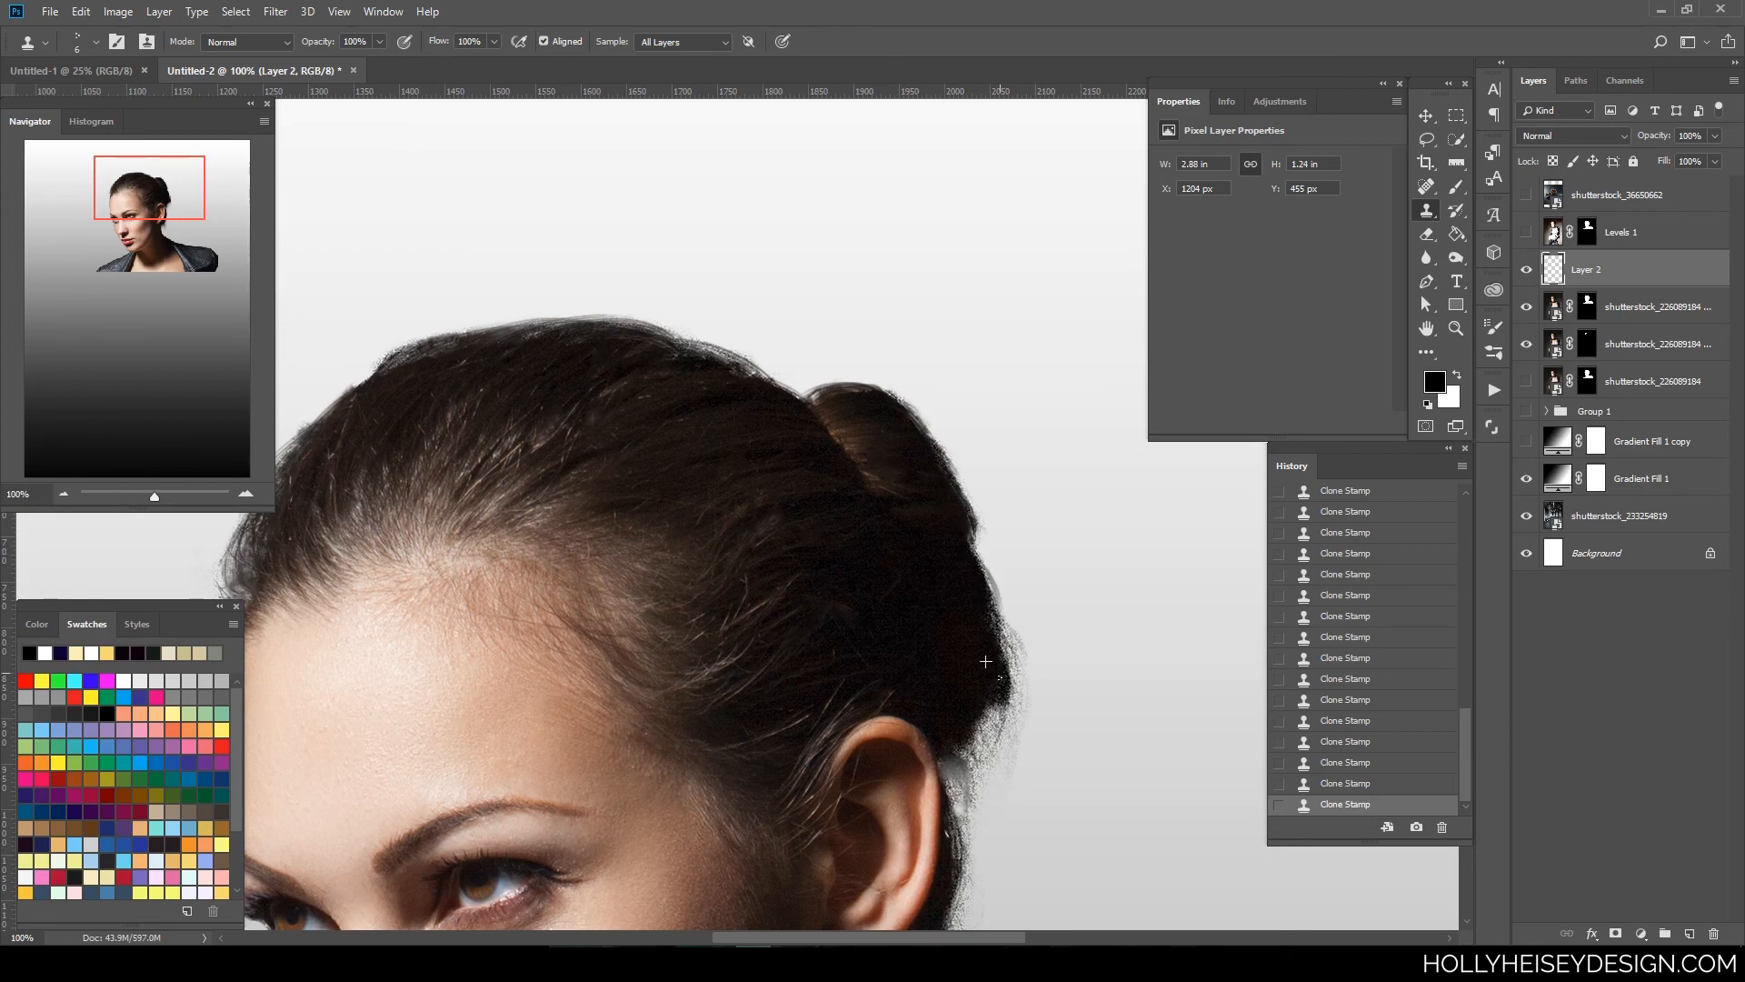
left_click_drag(1043, 724, 1008, 481)
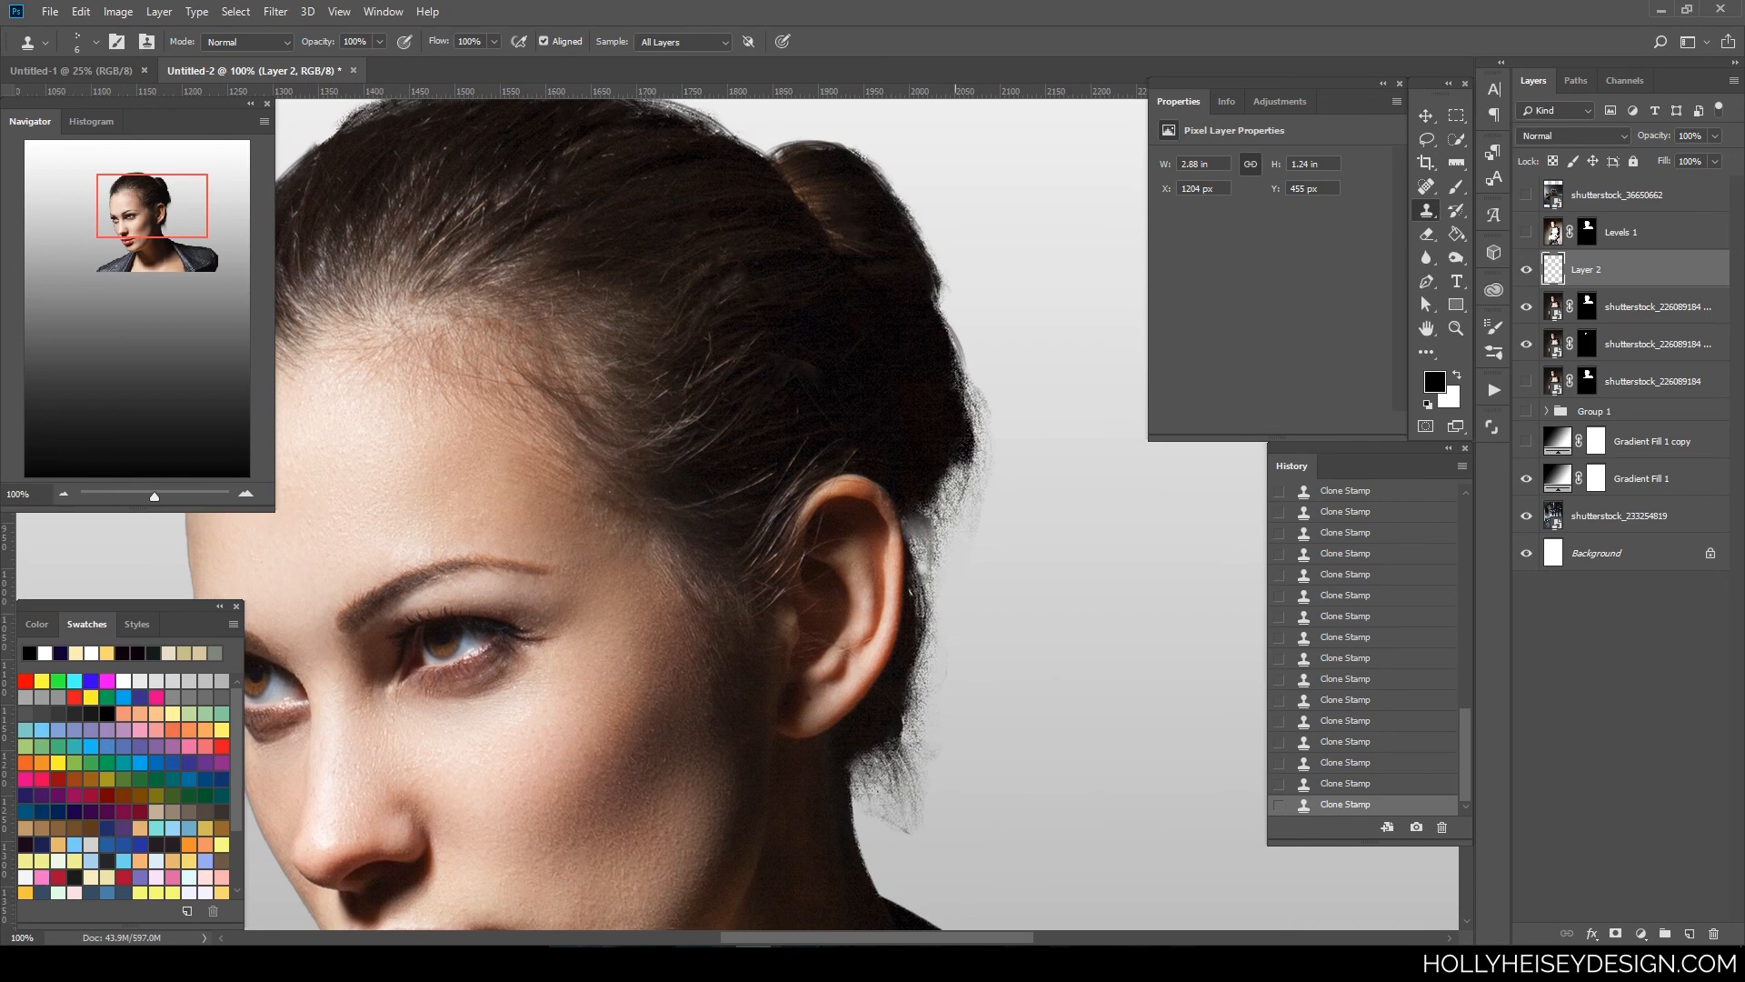
left_click_drag(965, 383, 972, 473)
left_click_drag(941, 473, 926, 525)
left_click_drag(921, 525, 912, 545)
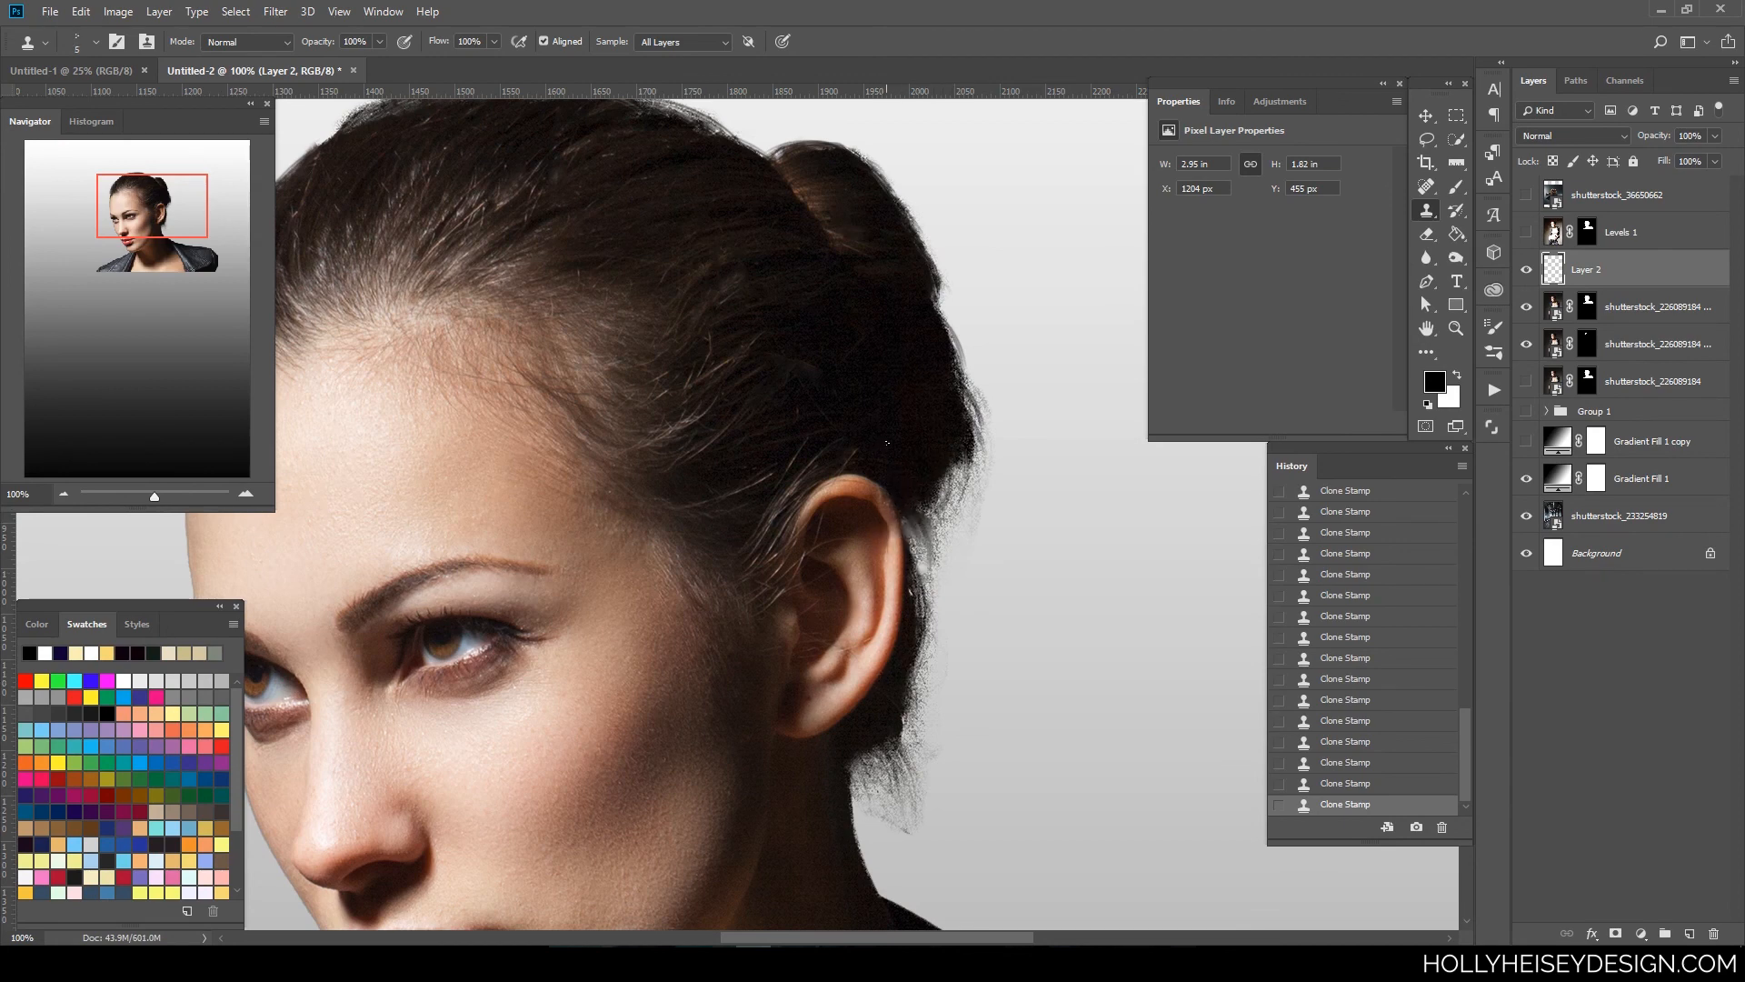
- Reduce the clone brush to 2 px and paint fine wisps behind the ear and at the nape
key("bracketleft")
key("bracketleft")
key("bracketleft")
left_click_drag(907, 668, 893, 695)
left_click_drag(916, 687, 917, 668)
mouse_move(875, 778)
left_mouse_down()
mouse_move(884, 812)
mouse_move(868, 800)
mouse_move(898, 811)
left_mouse_up()
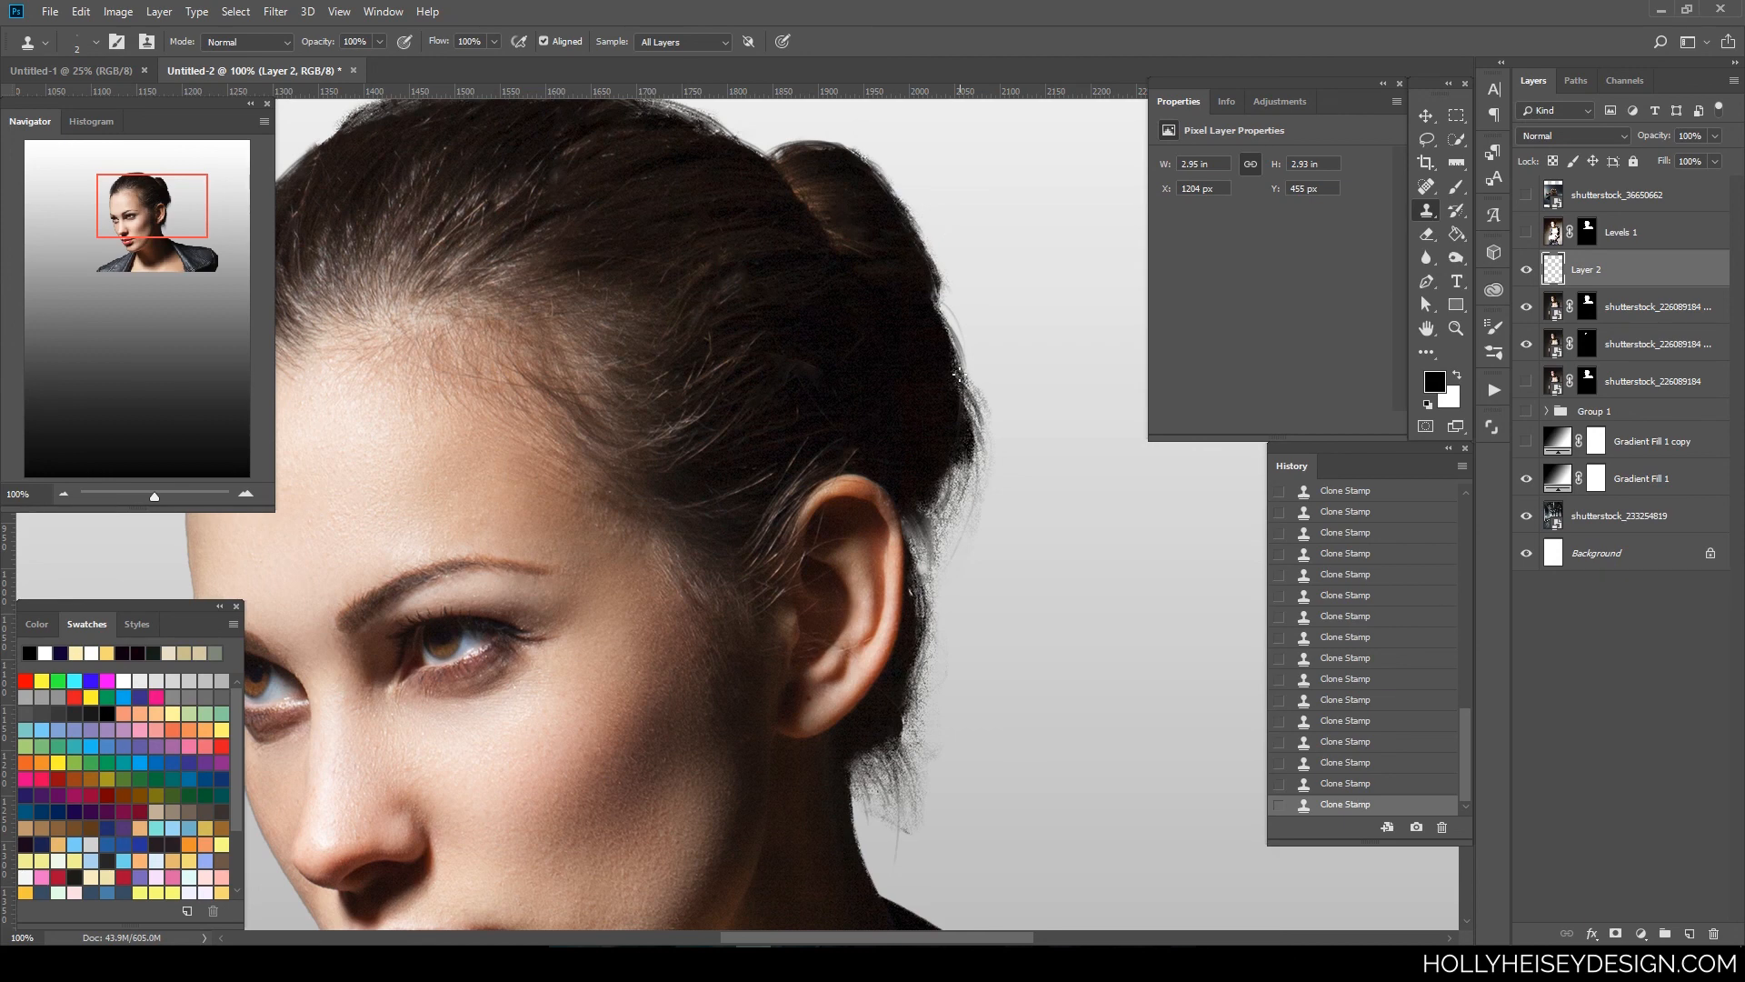
- Sample hair near the temple and clone fine strands onto the front hair edge above the forehead
key("ctrl+minus")
key("ctrl+minus")
key("ctrl+minus")
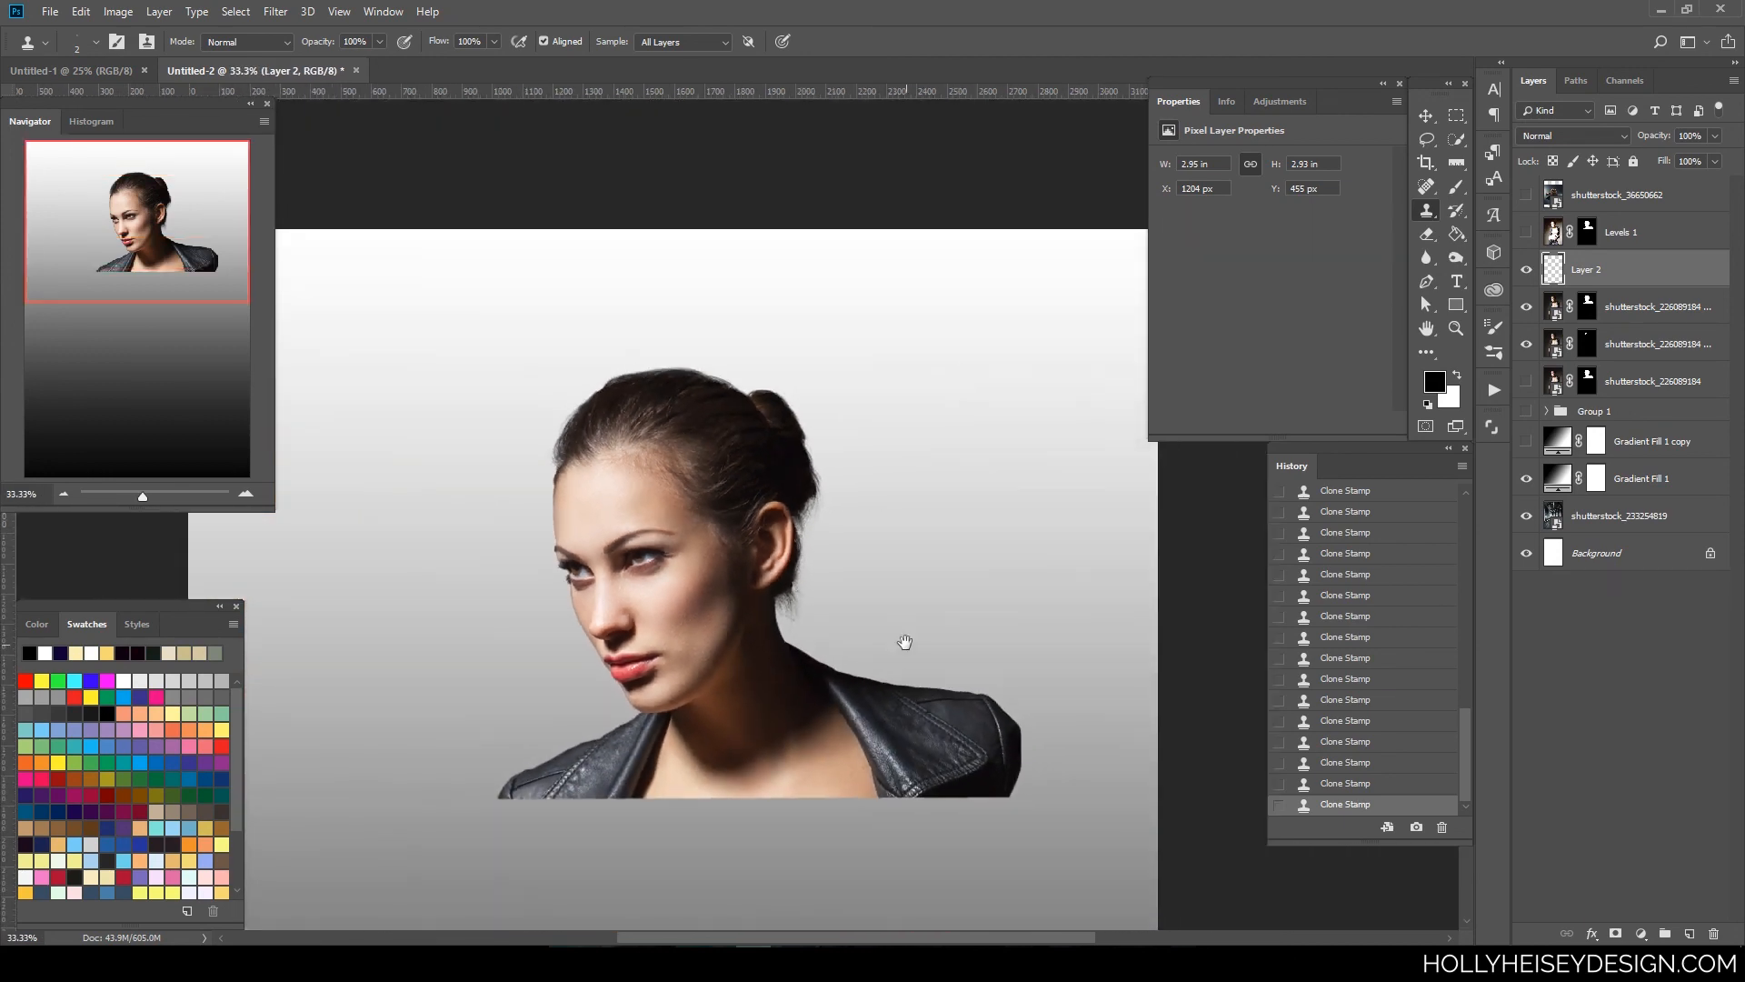
left_click_drag(908, 643, 1025, 655)
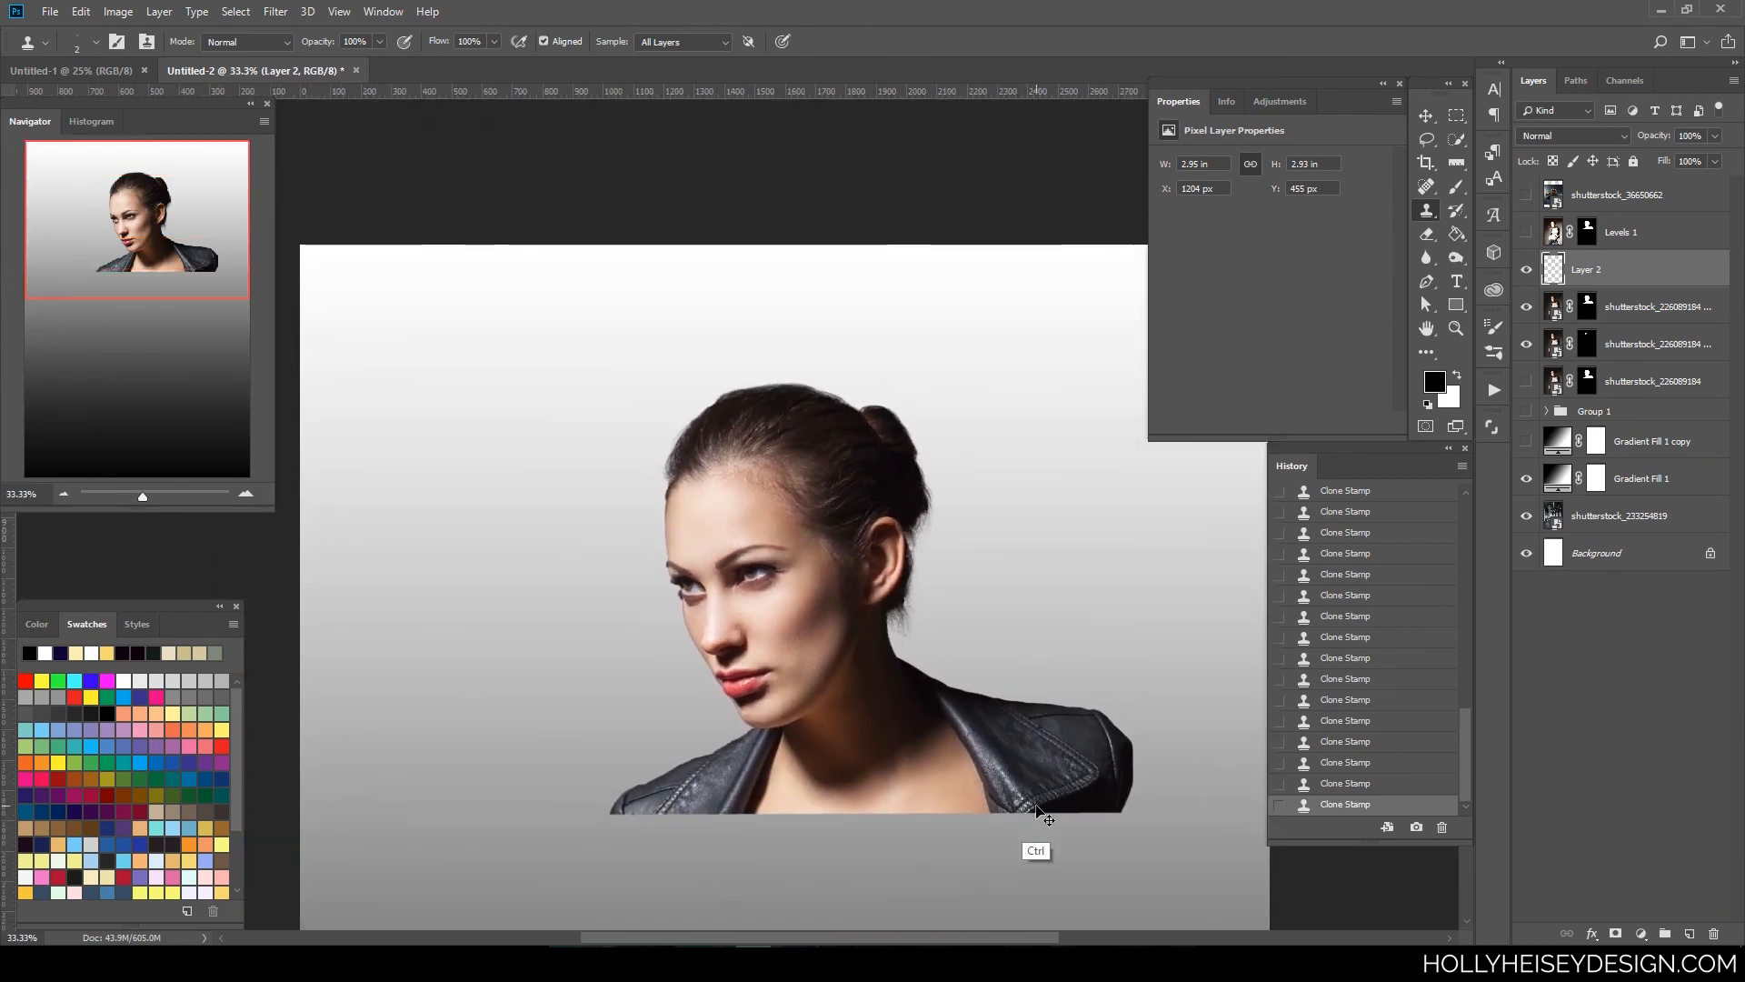
key("ctrl+plus")
key("ctrl+plus")
key("ctrl+plus")
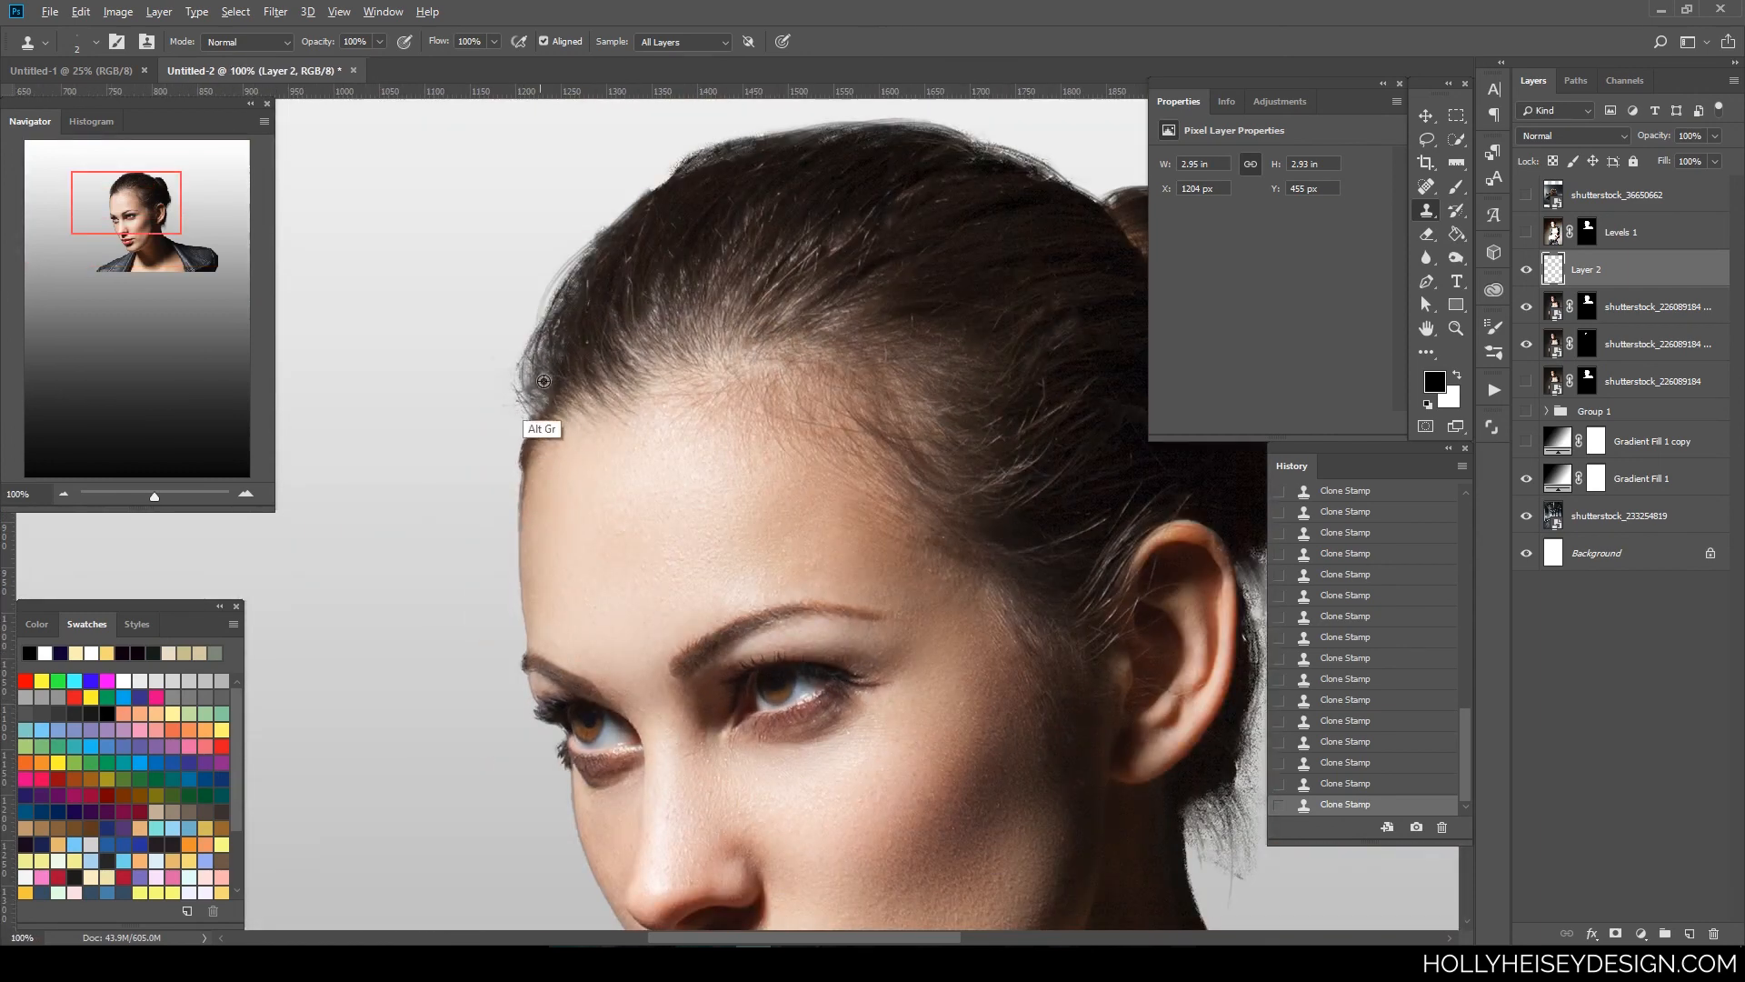
left_click(590, 329, "alt")
left_click(575, 350, "alt")
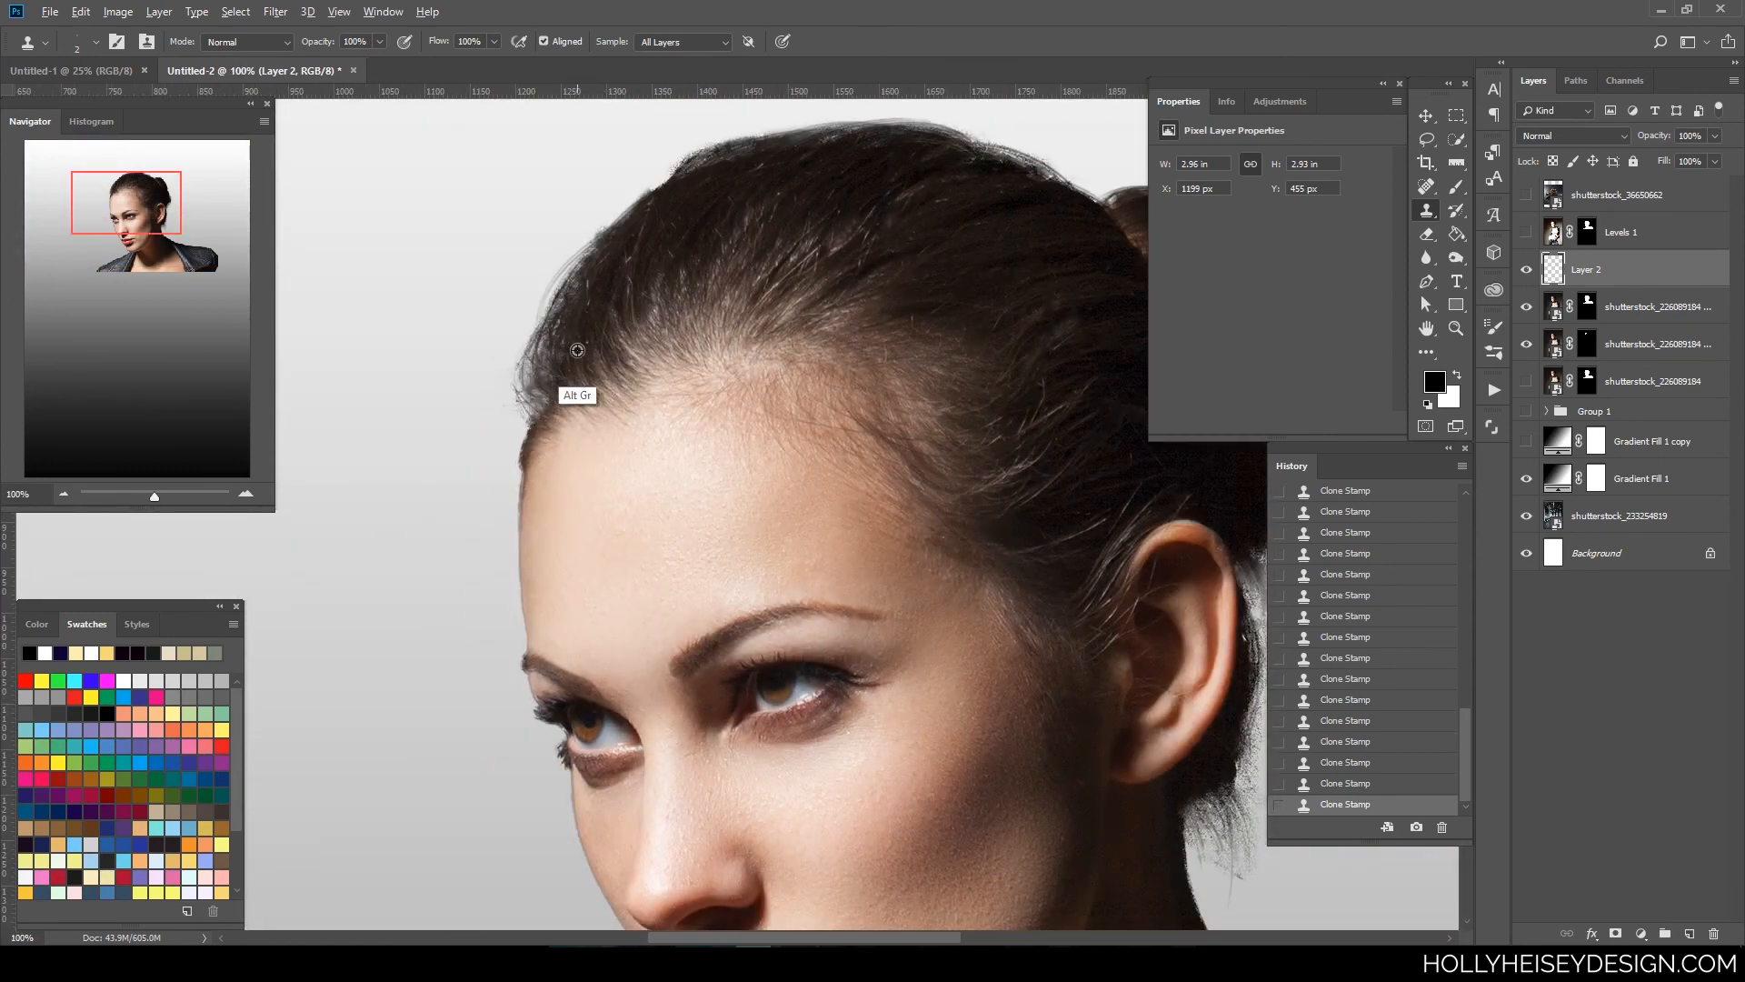
left_click_drag(537, 386, 539, 325)
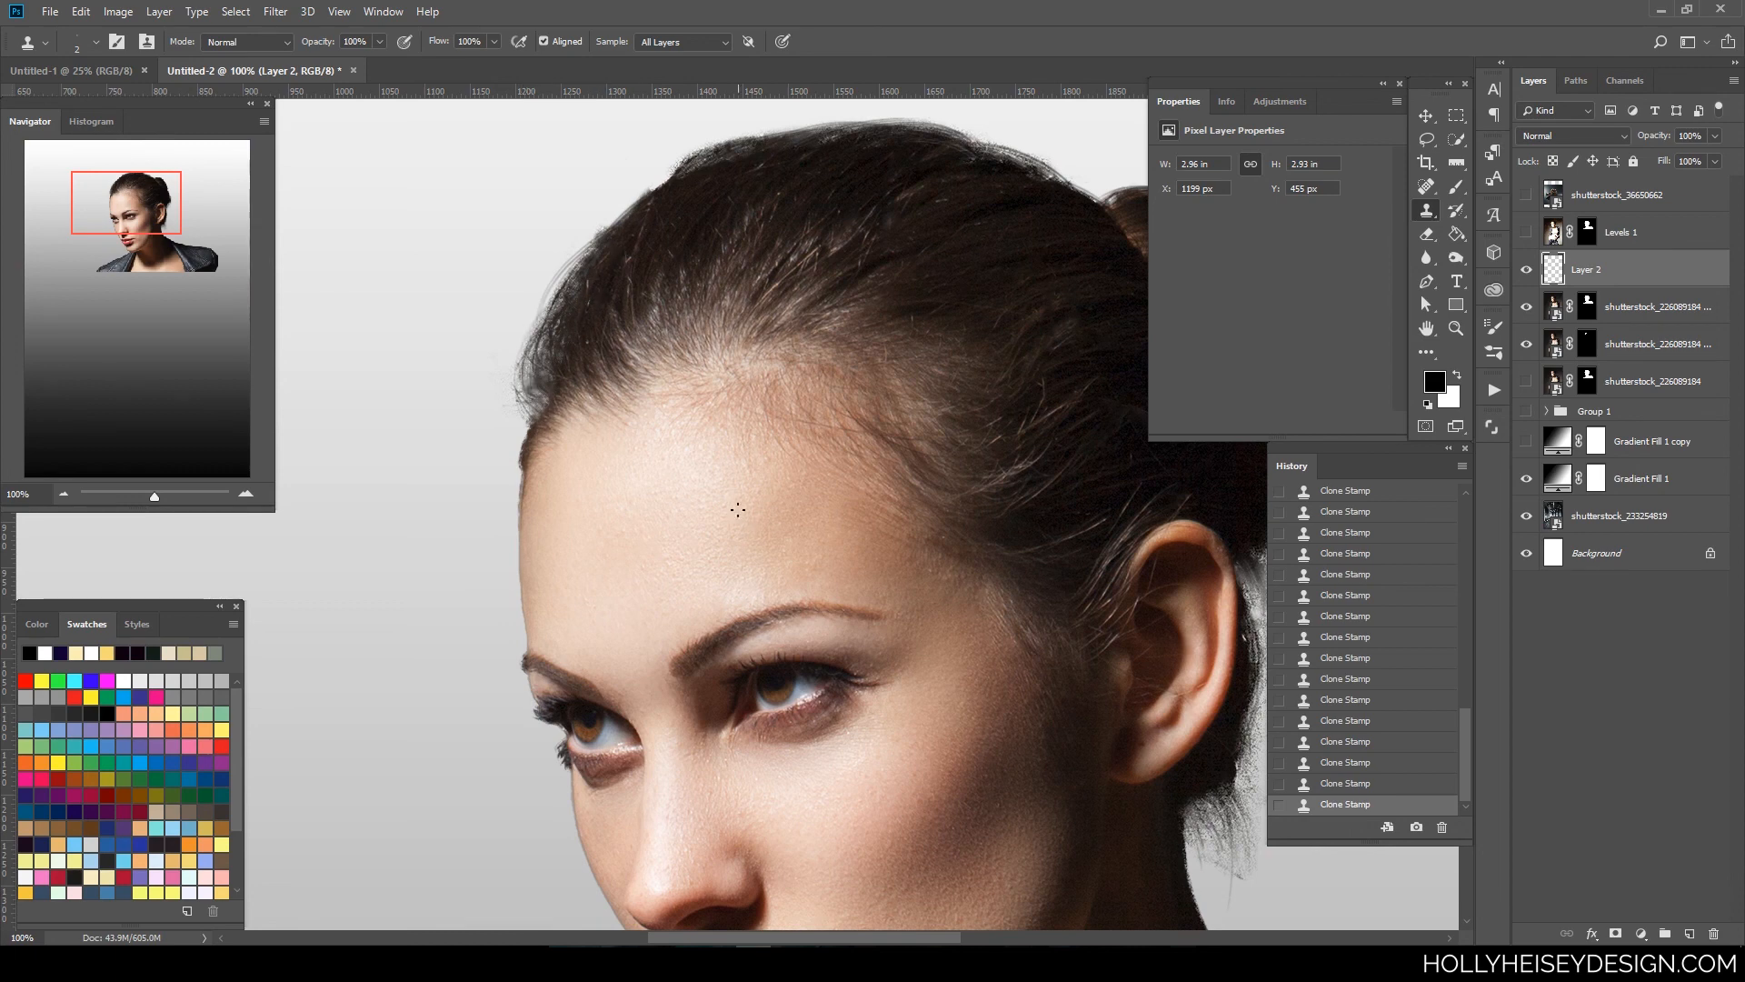
- Compare the hair edges with Layer 2 hidden and shown at 33.3% and 66.7% magnification
key("ctrl+minus")
key("ctrl+minus")
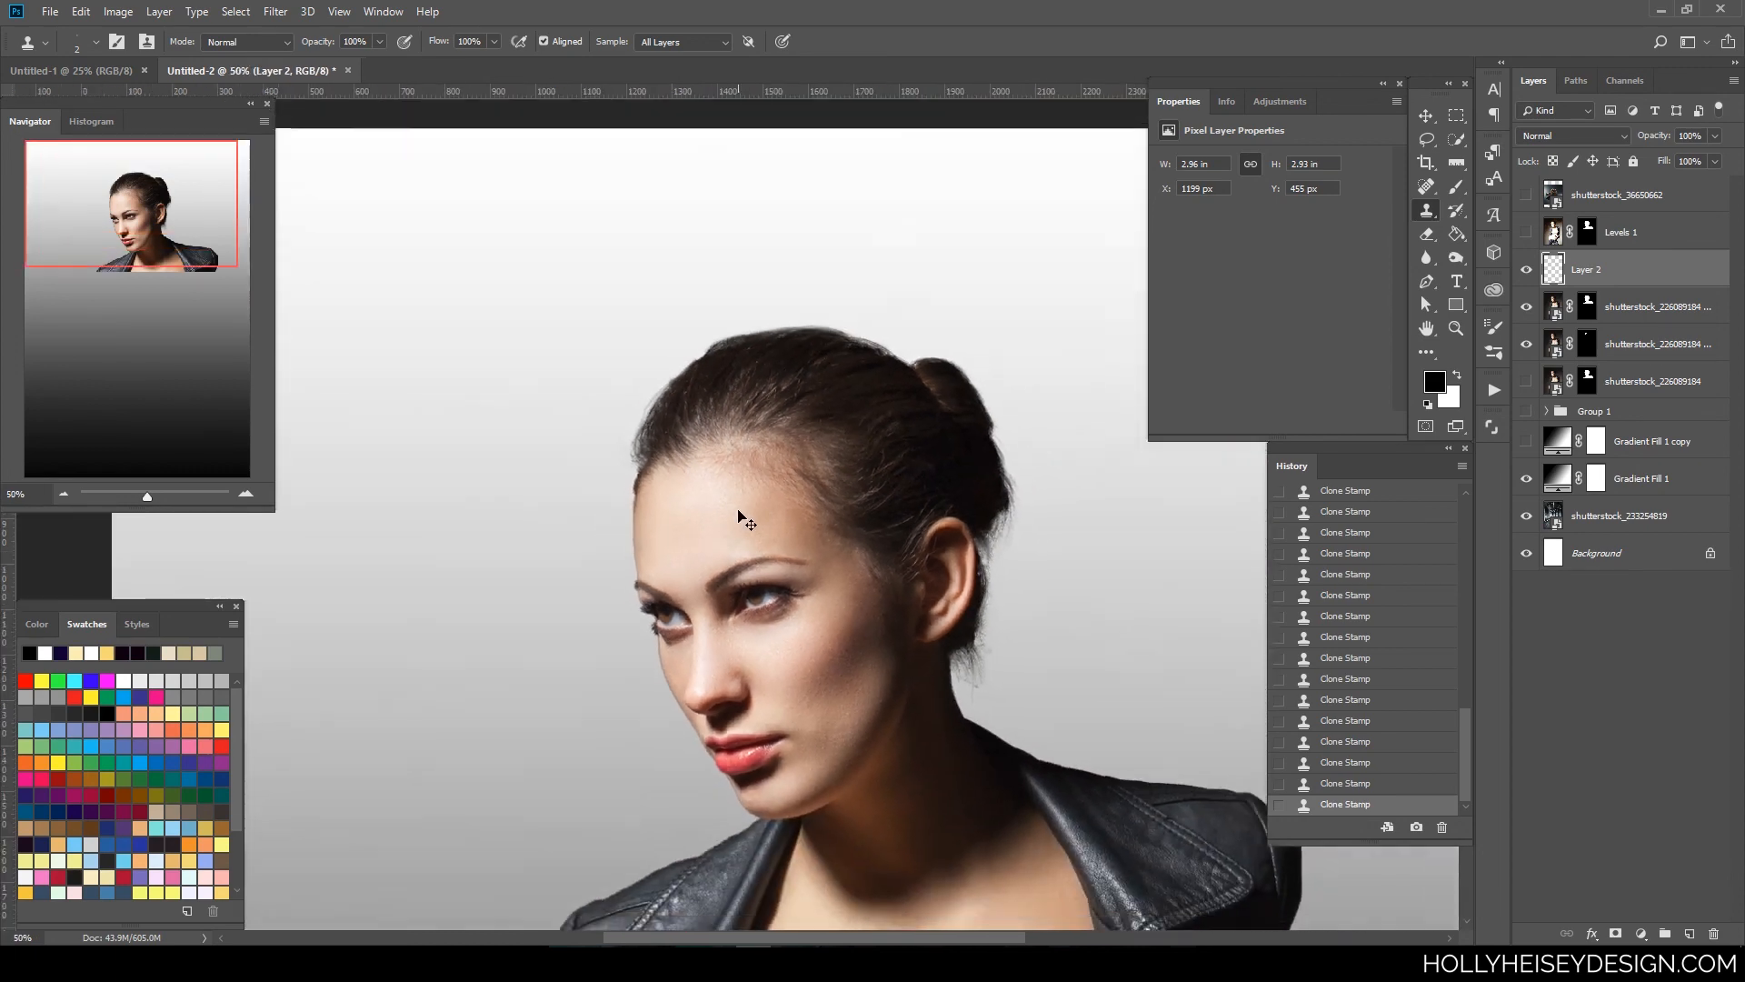
key("ctrl+minus")
left_click(1528, 270)
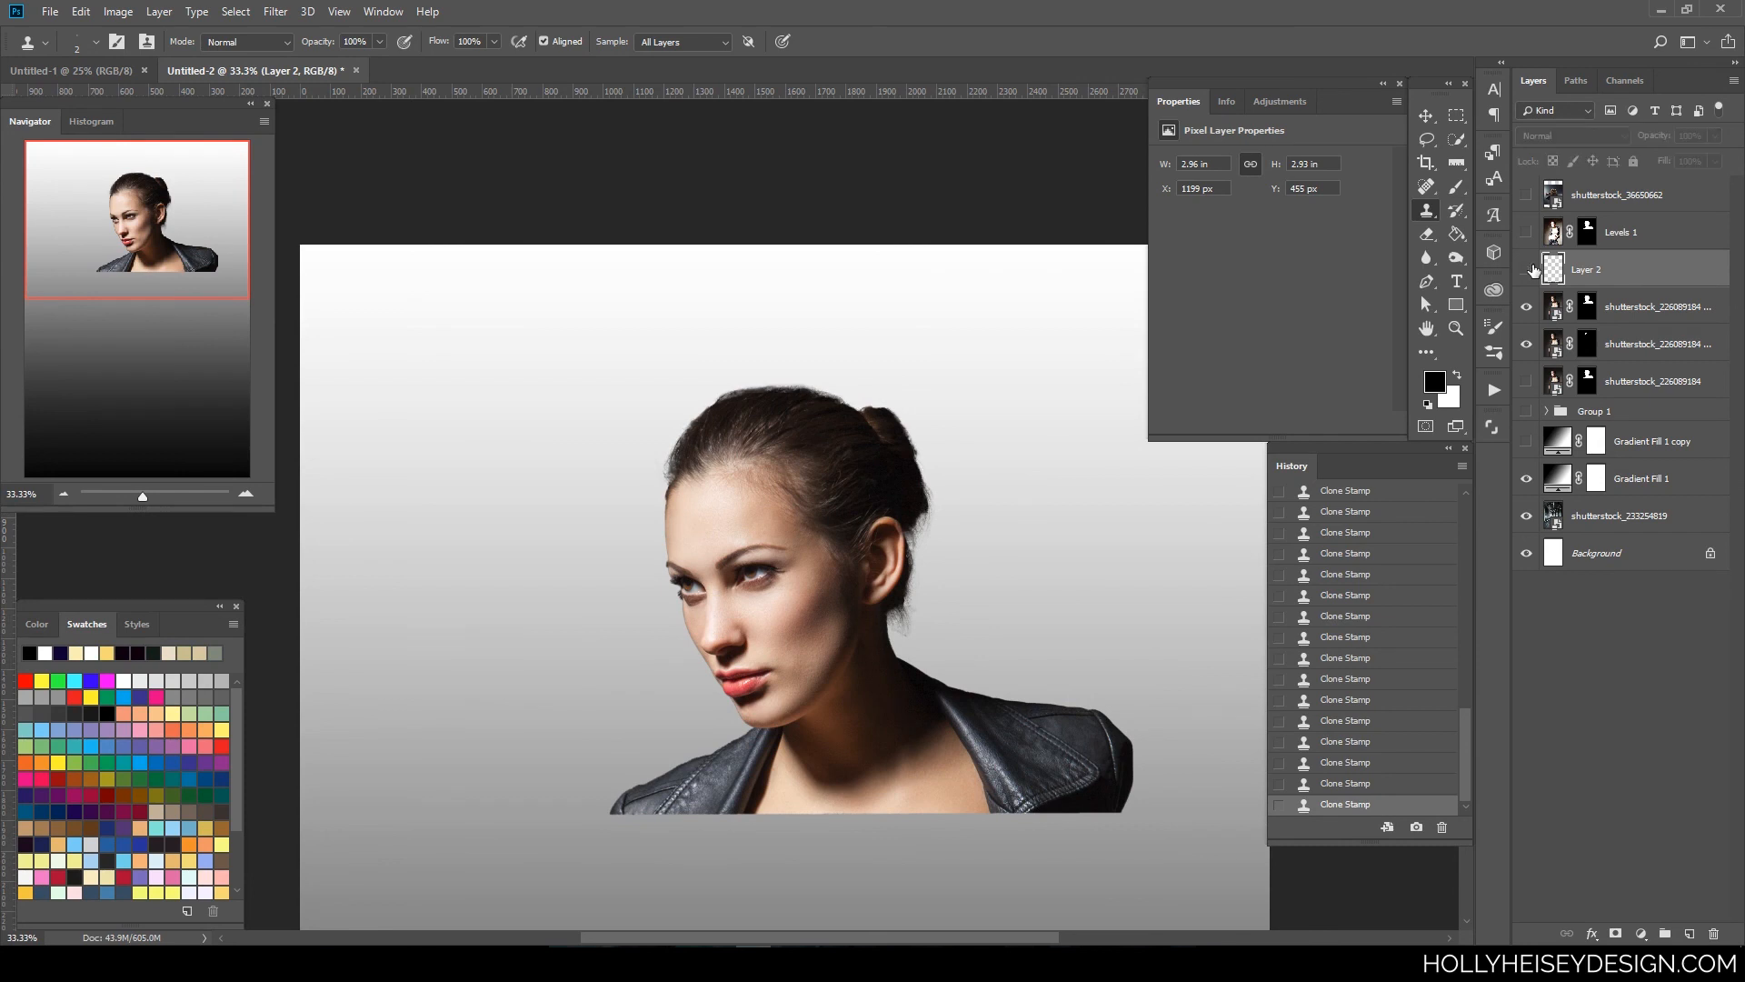
key("ctrl+plus")
key("ctrl+plus")
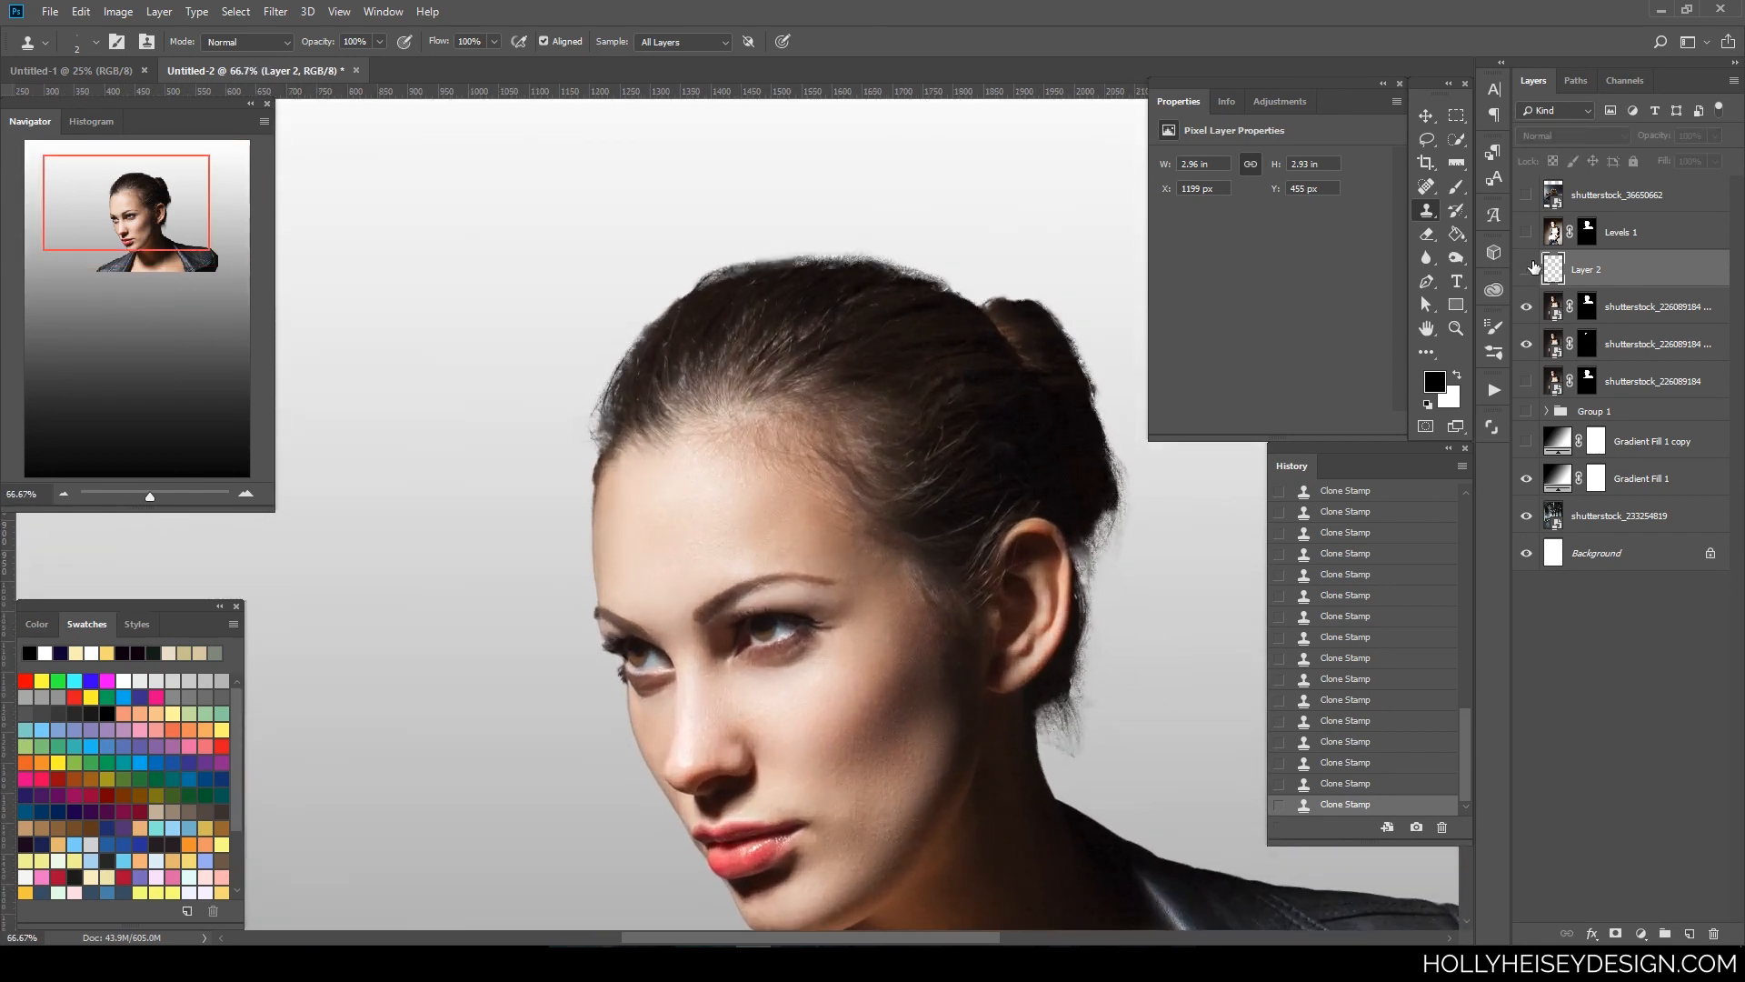
left_click(1528, 270)
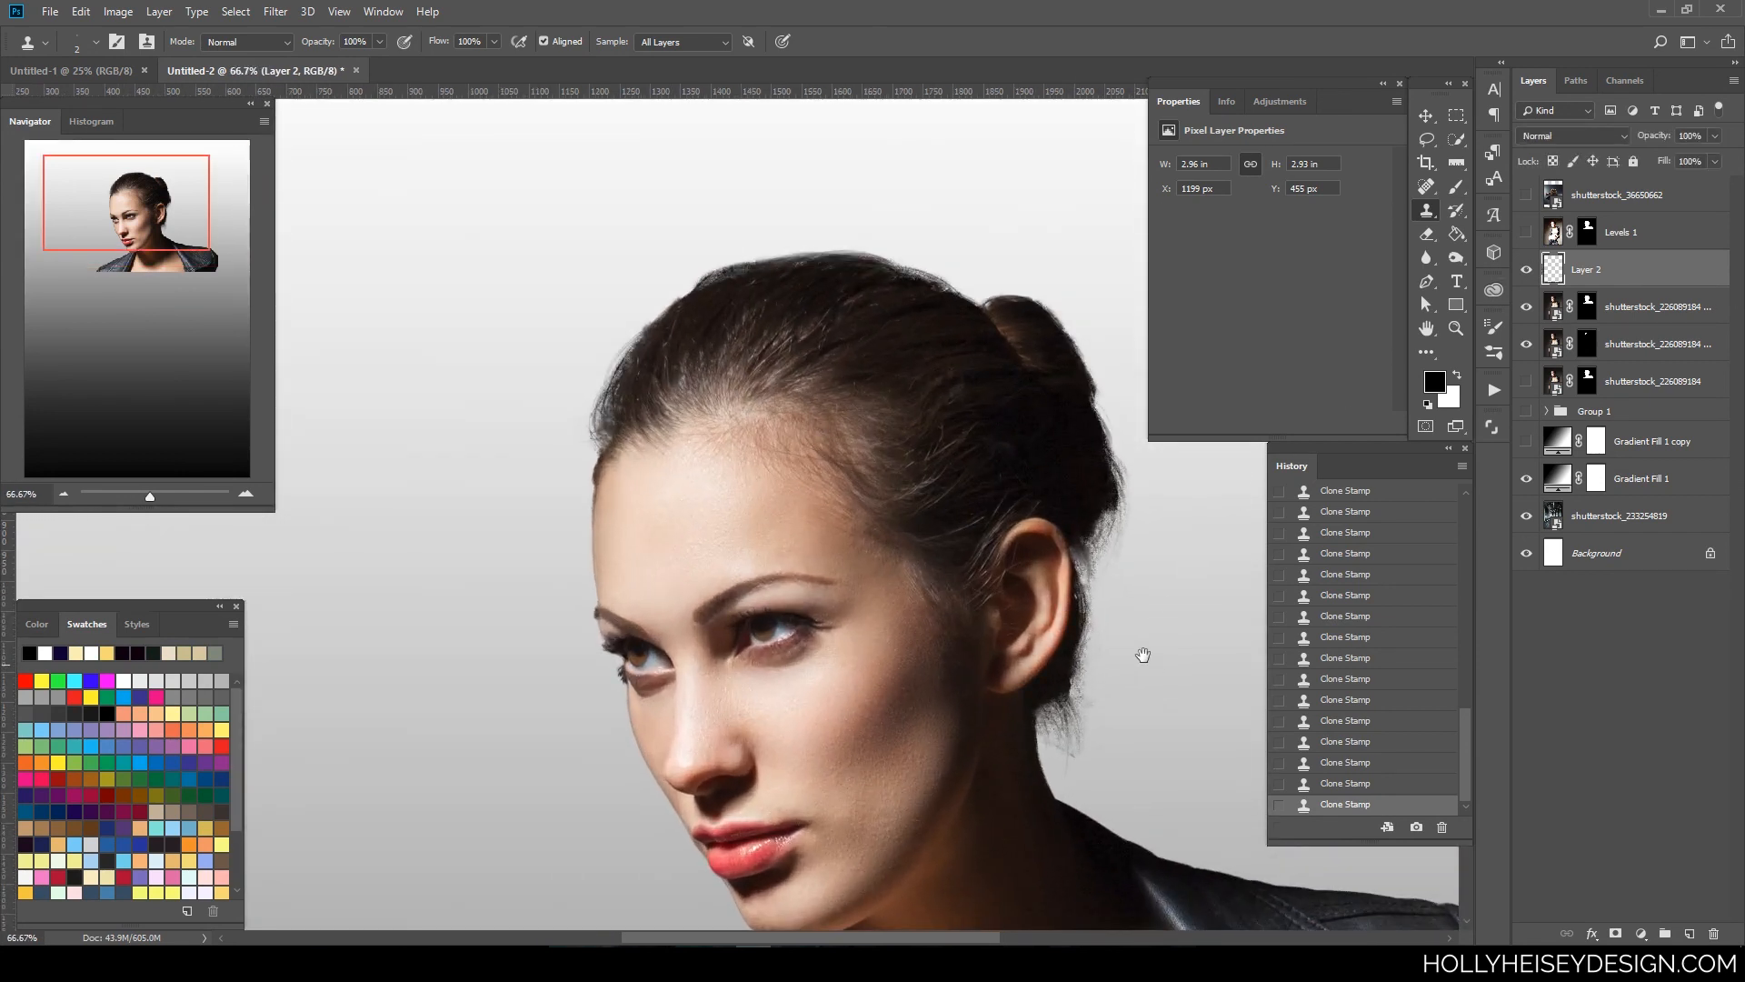
- Clone small strokes of hair into the light gap behind the upper ear at 100% magnification
left_click_drag(1141, 651, 1060, 631)
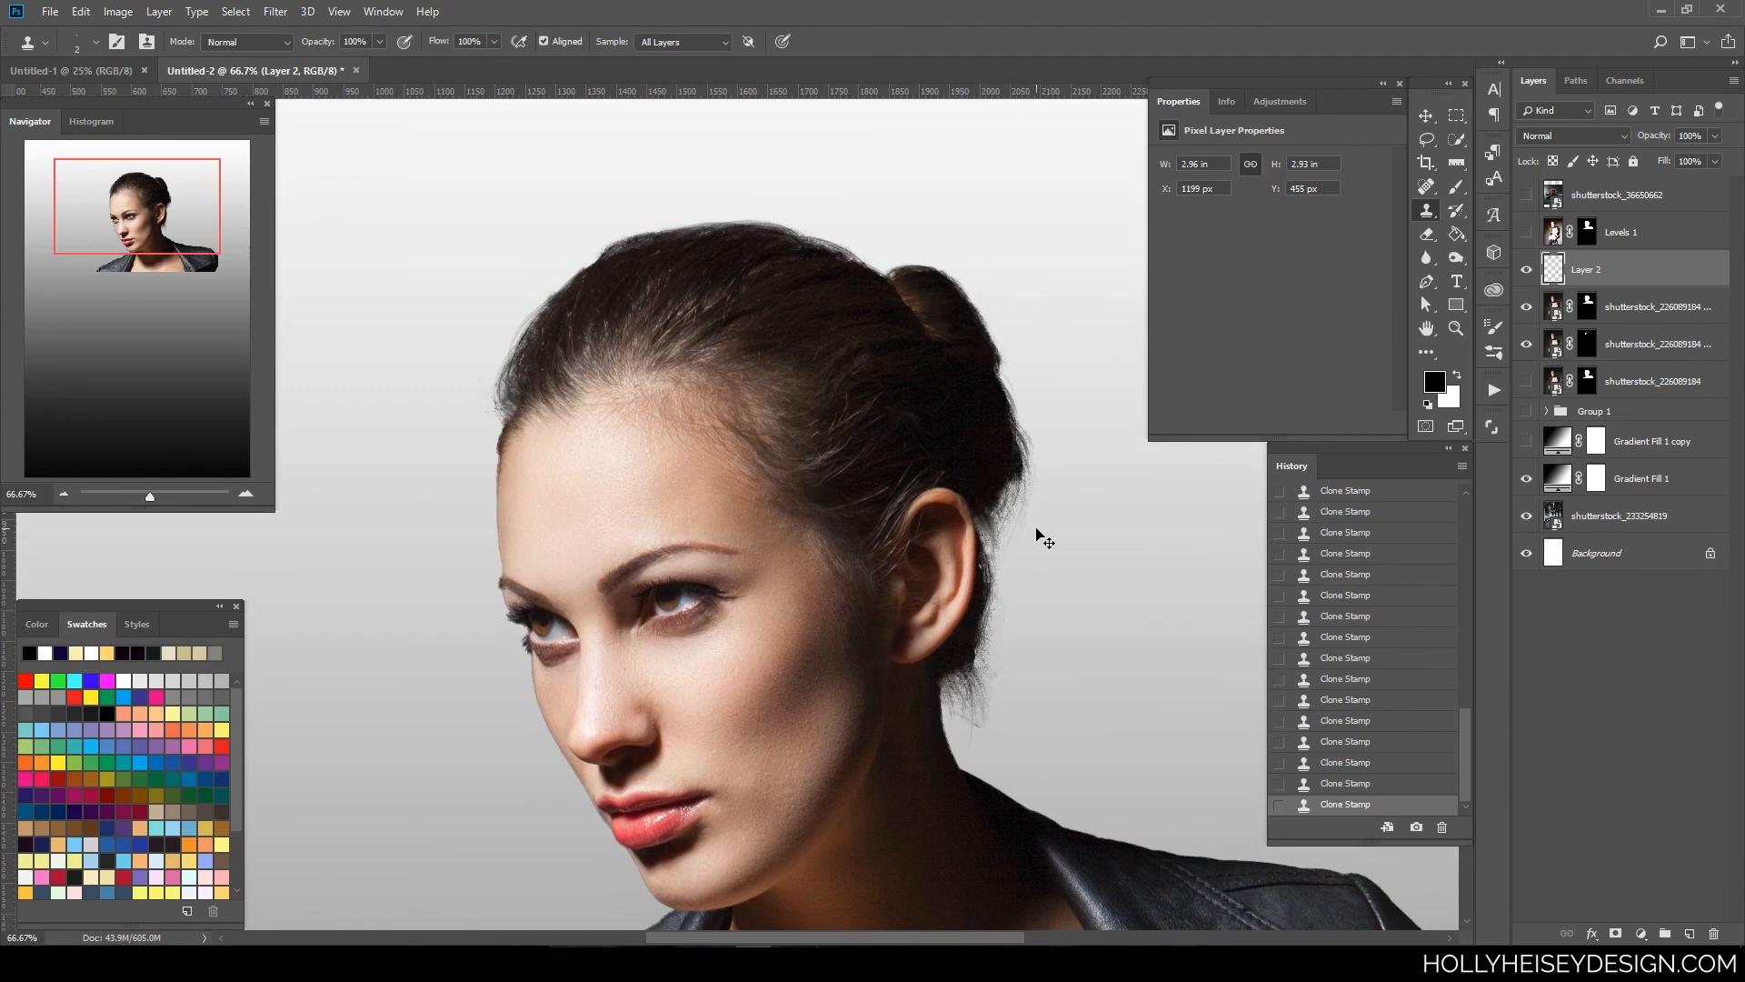
key("ctrl+plus")
left_click_drag(1171, 616, 996, 542)
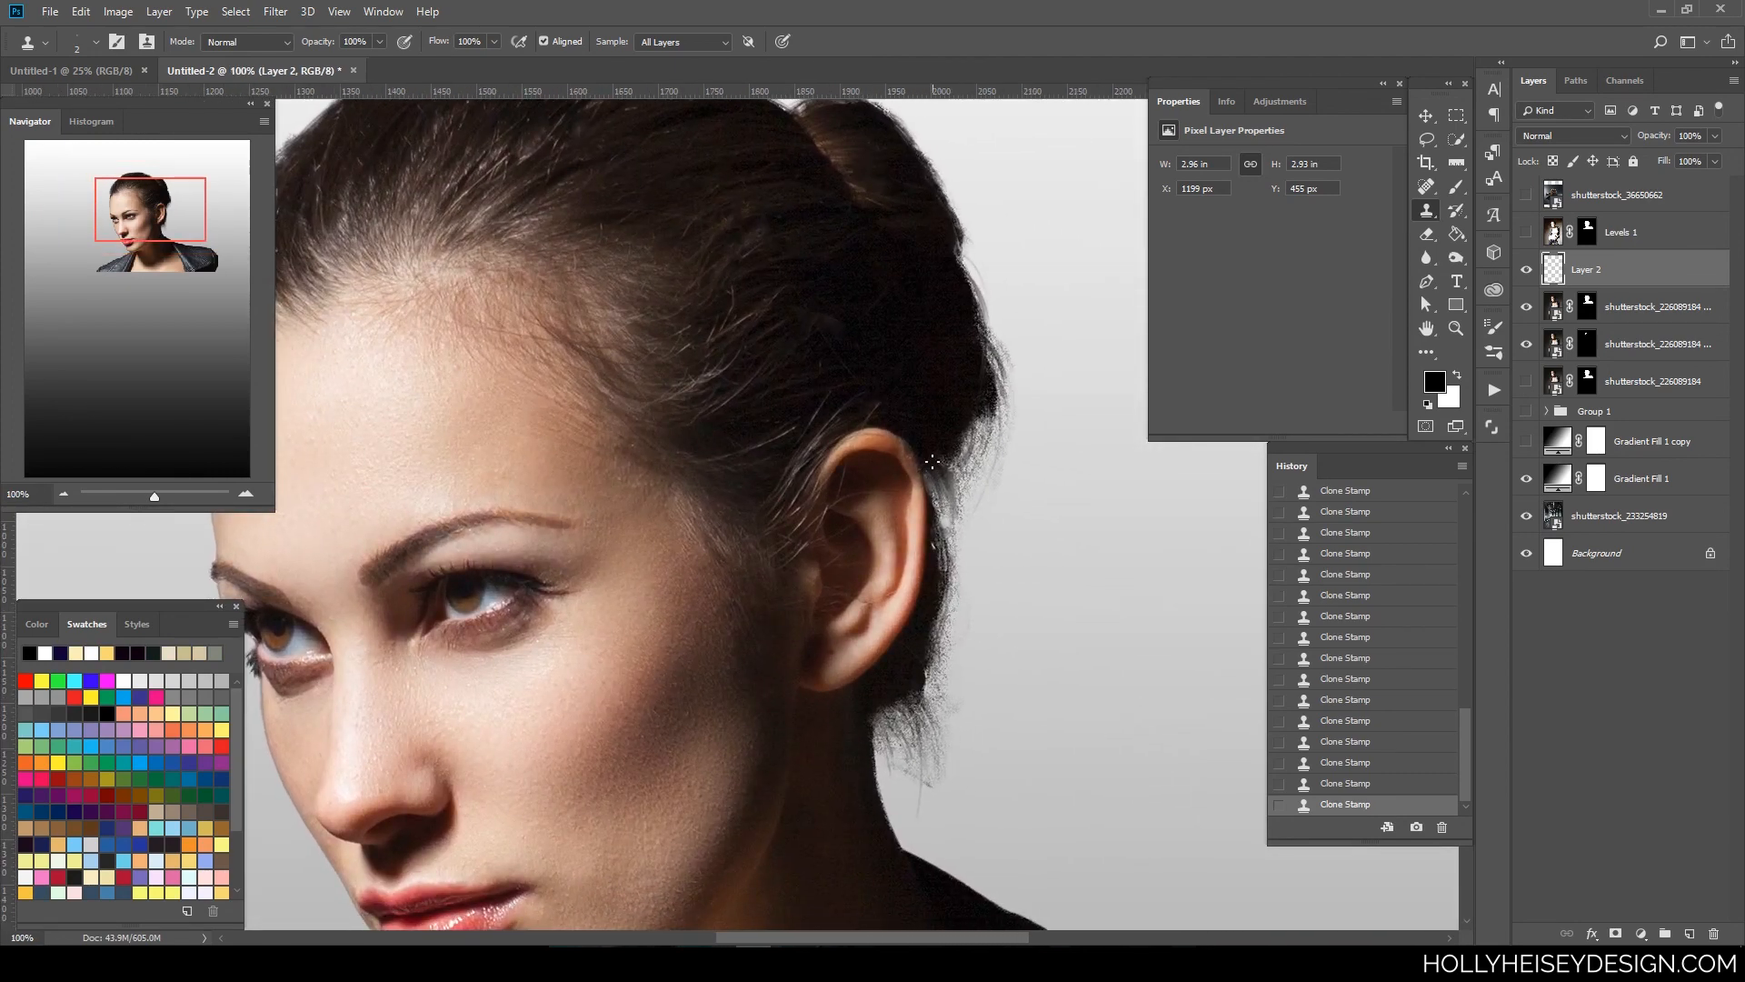
mouse_move(931, 462)
left_mouse_down()
mouse_move(943, 483)
mouse_move(925, 463)
left_mouse_up()
left_click_drag(951, 501, 945, 486)
- Sample dark hair above the light gap behind the upper ear, enlarge the clone brush, and clone a short stroke along that hair edge
left_click(917, 405, "alt")
middle_click(936, 460)
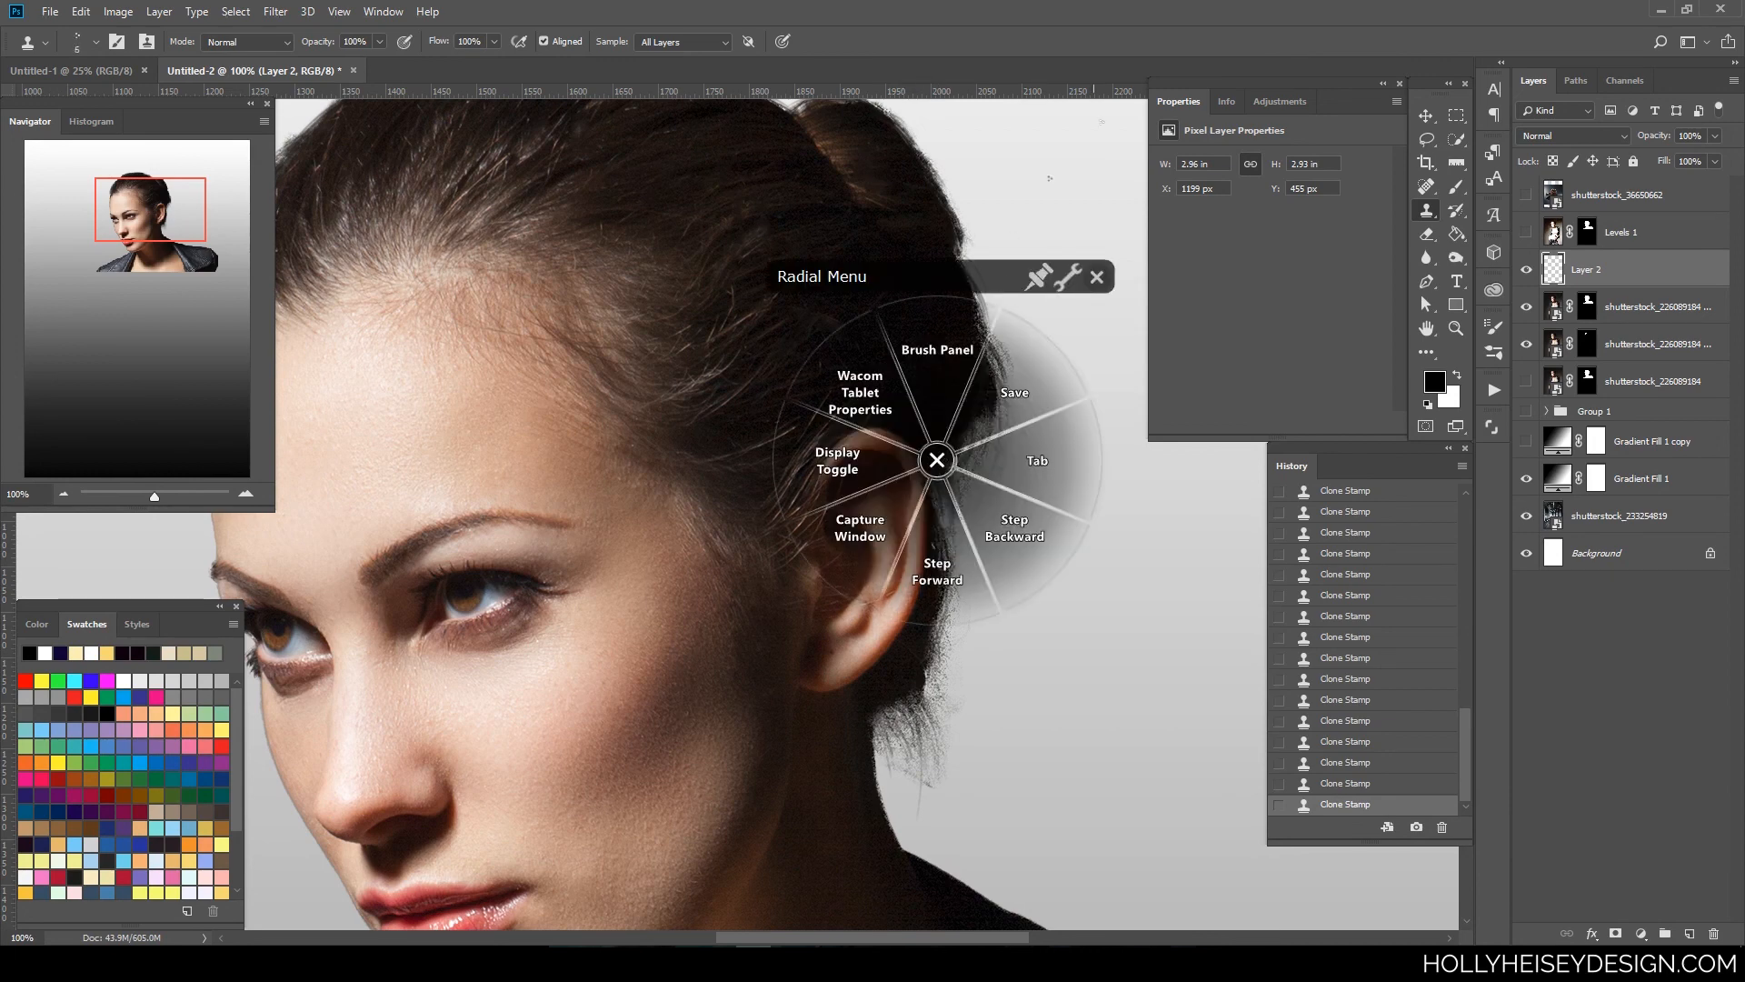
left_click(1097, 276)
key("bracketright")
key("bracketright")
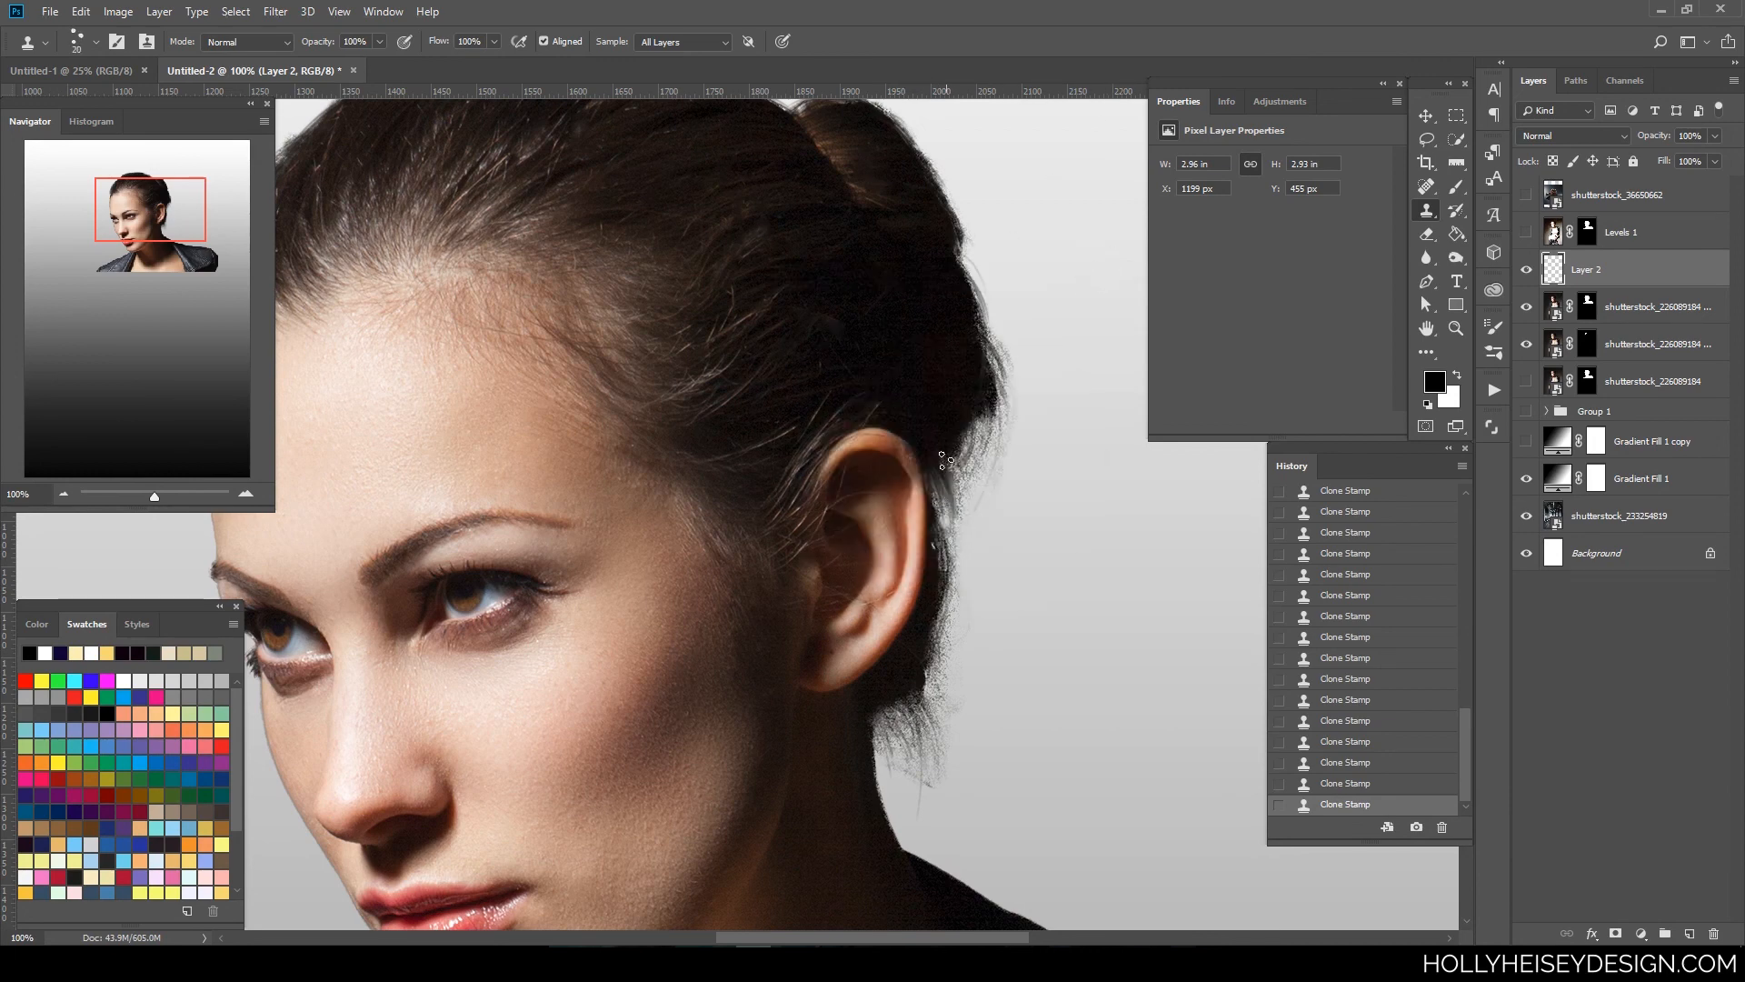
left_click_drag(944, 494, 942, 509)
- Compare the whole cutout with Layer 2 hidden and shown at 33.3% magnification, and inspect the hair edges at 100%
key("ctrl+minus")
key("ctrl+minus")
key("ctrl+minus")
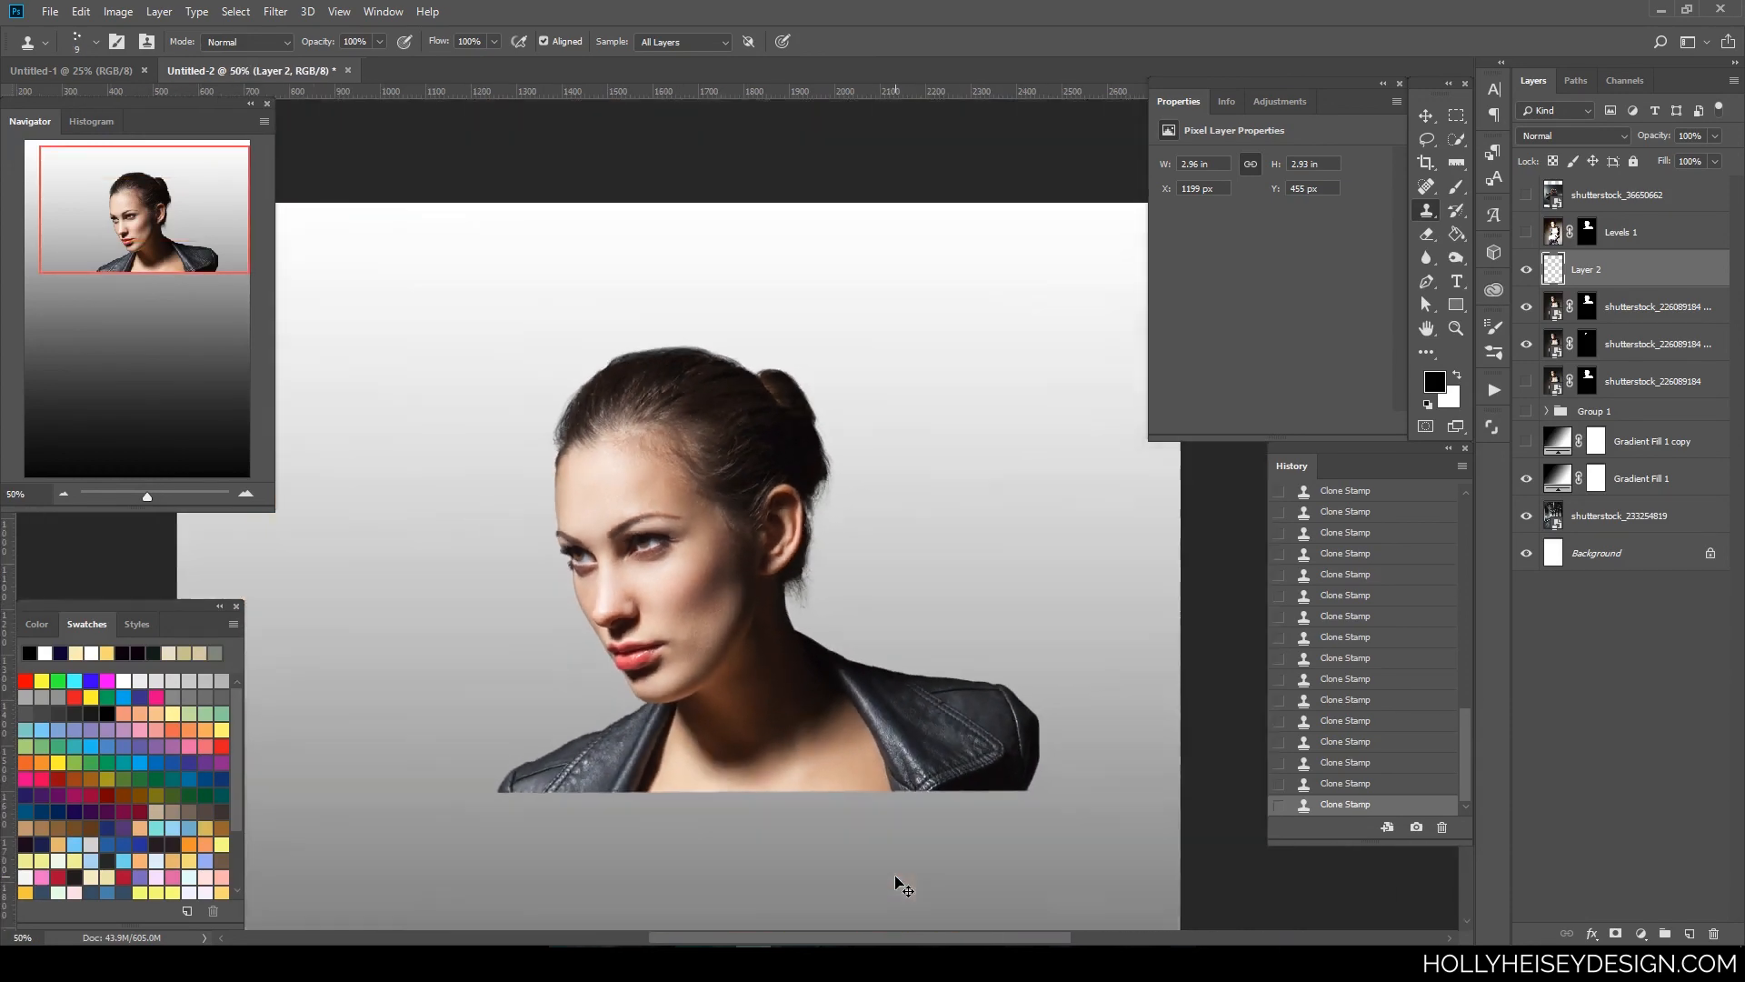
left_click(1527, 270)
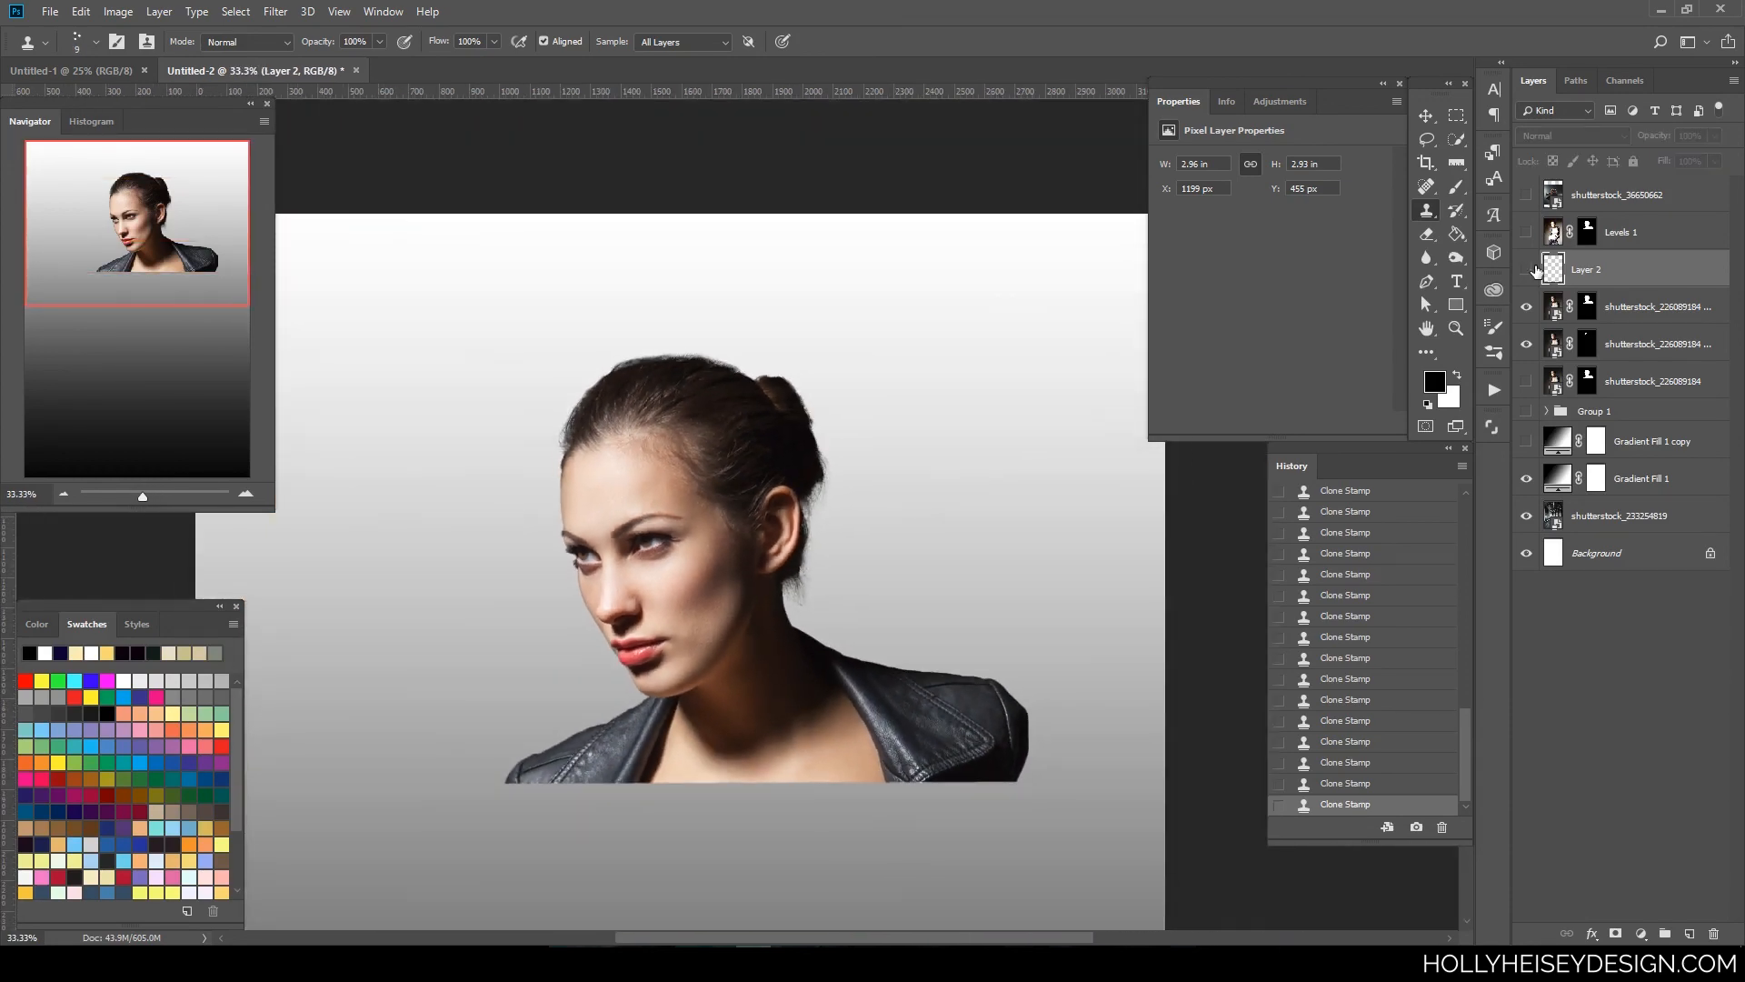
left_click(1527, 270)
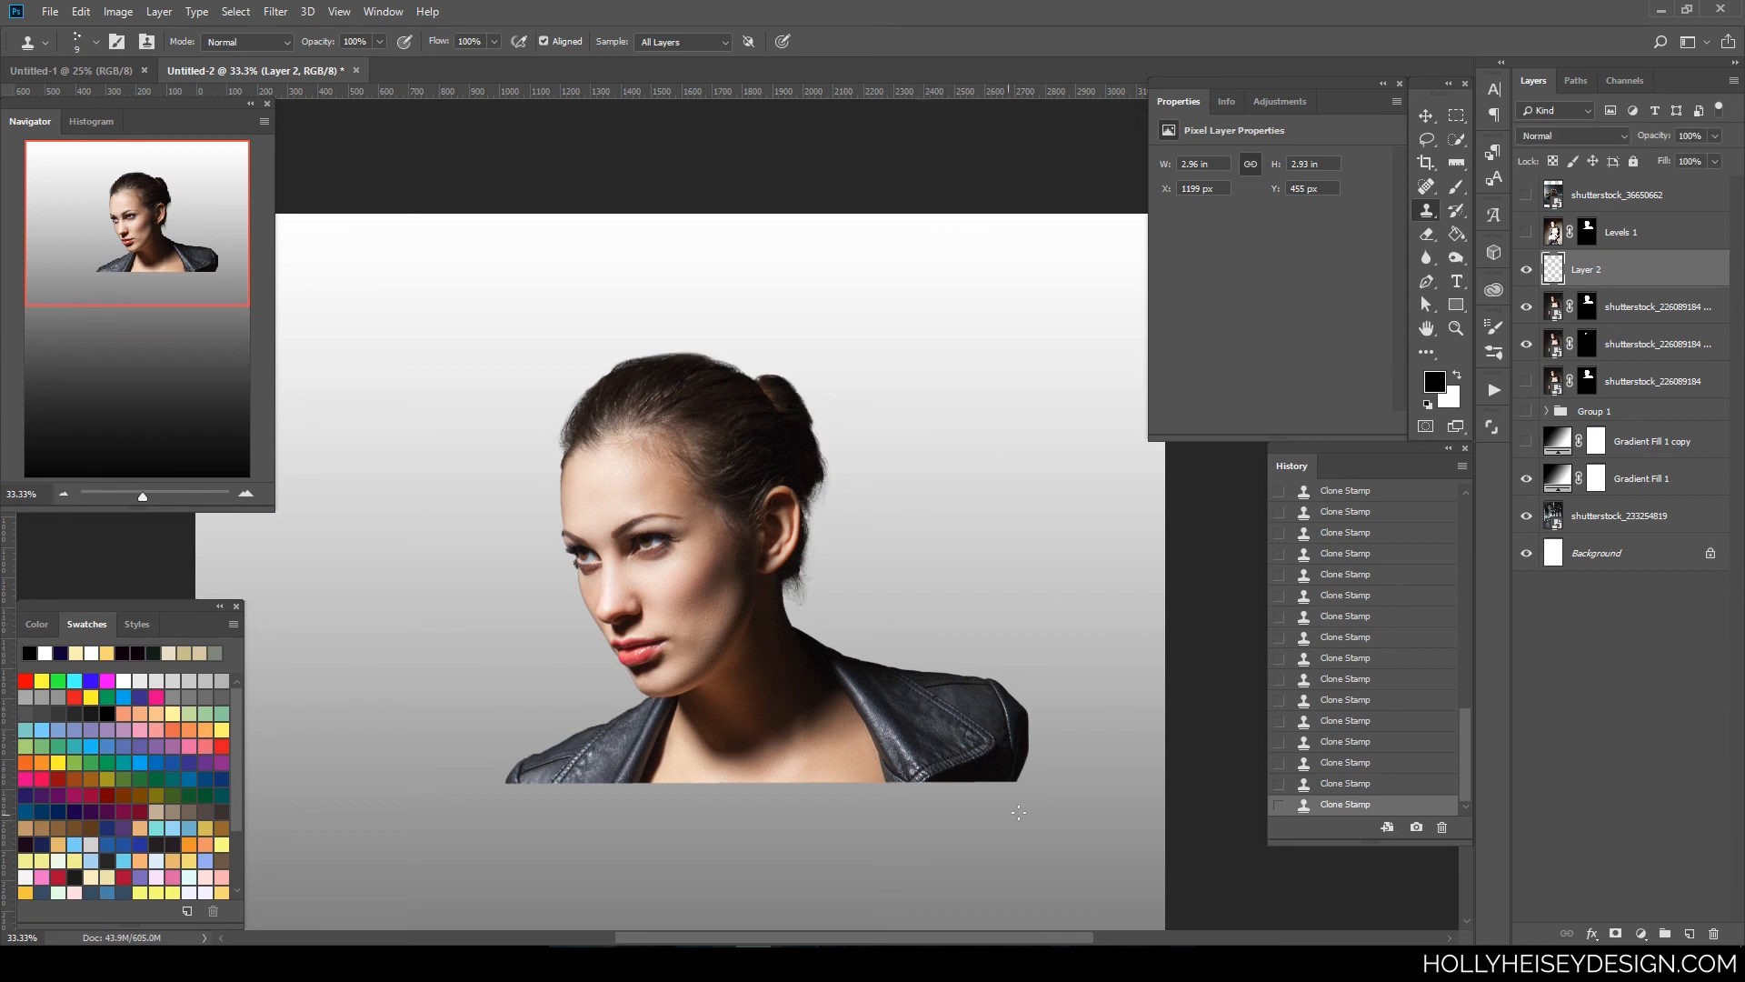
key("ctrl+plus")
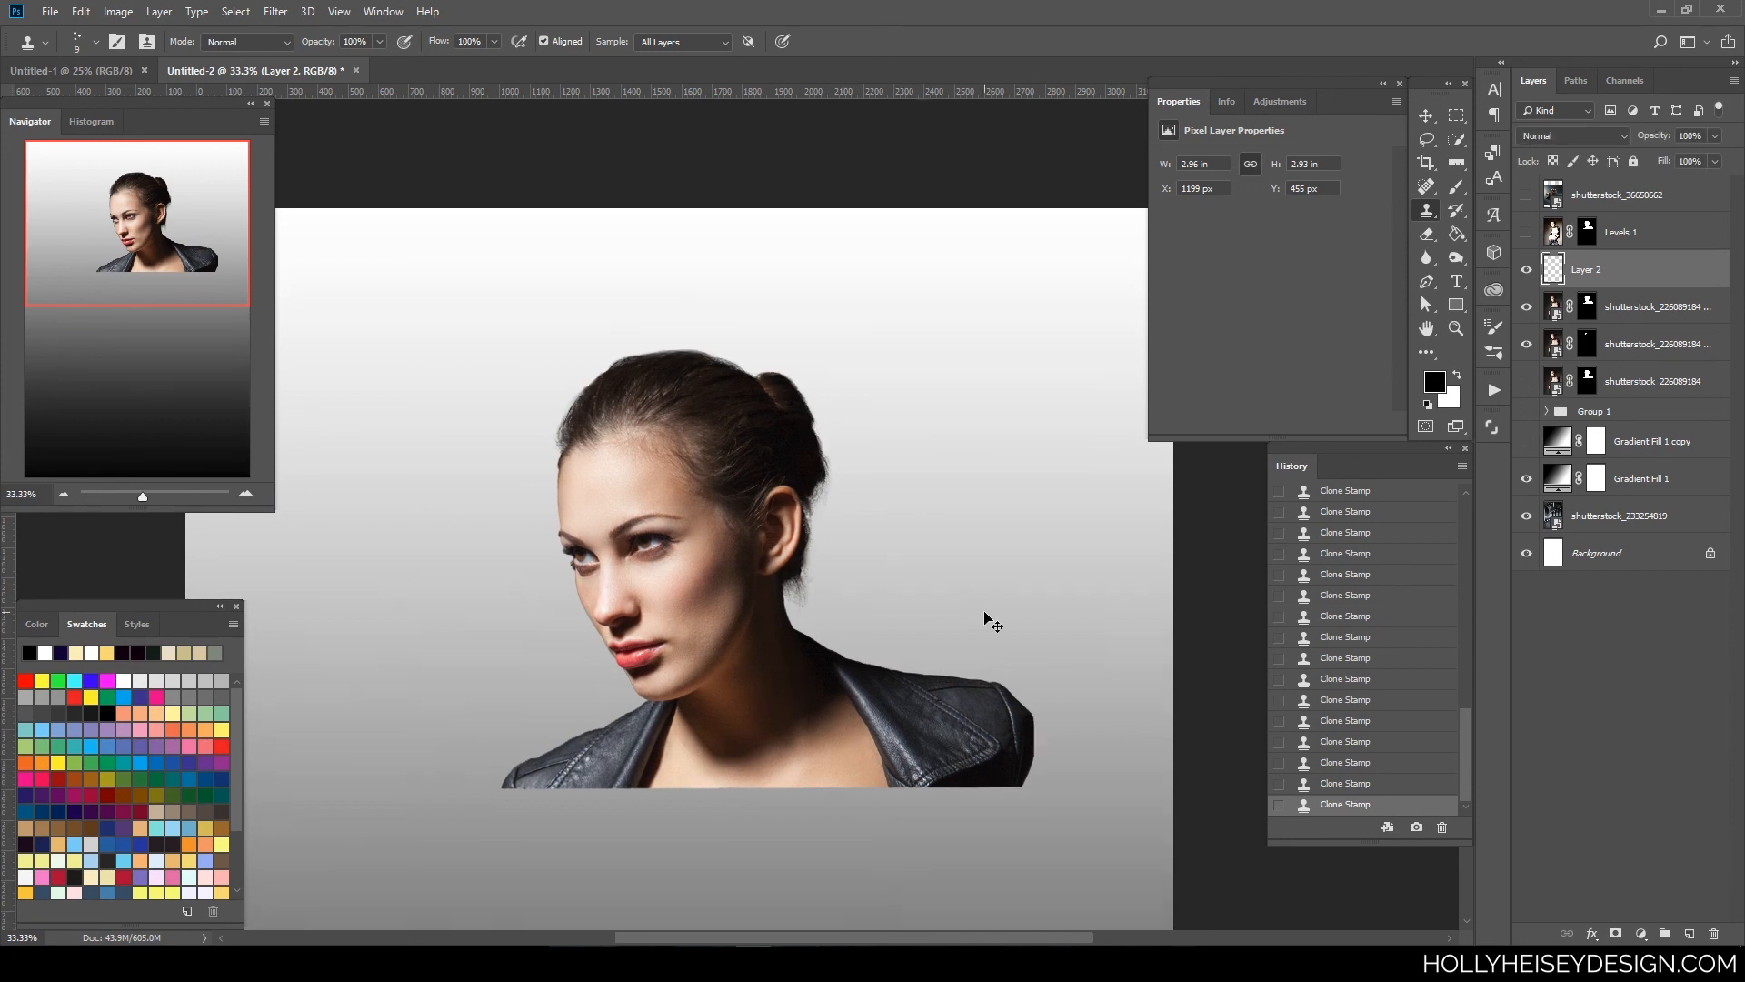
left_click_drag(919, 619, 1042, 651)
key("ctrl+plus")
key("ctrl+plus")
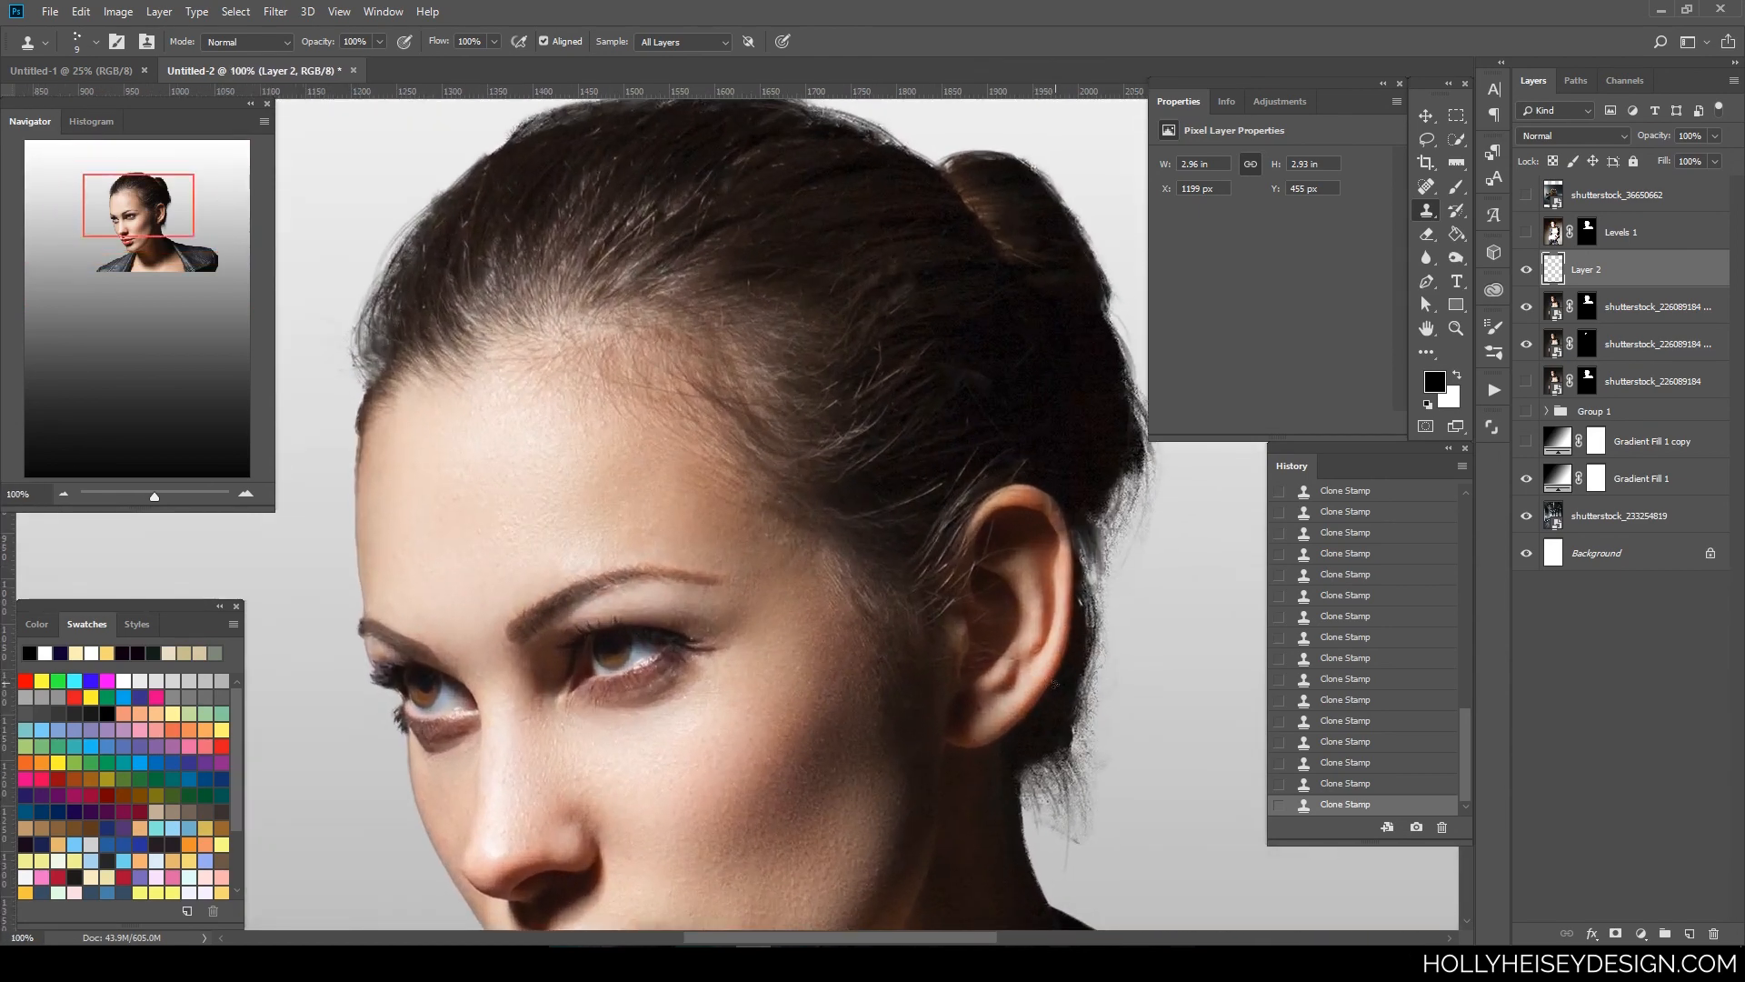
key("ctrl+minus")
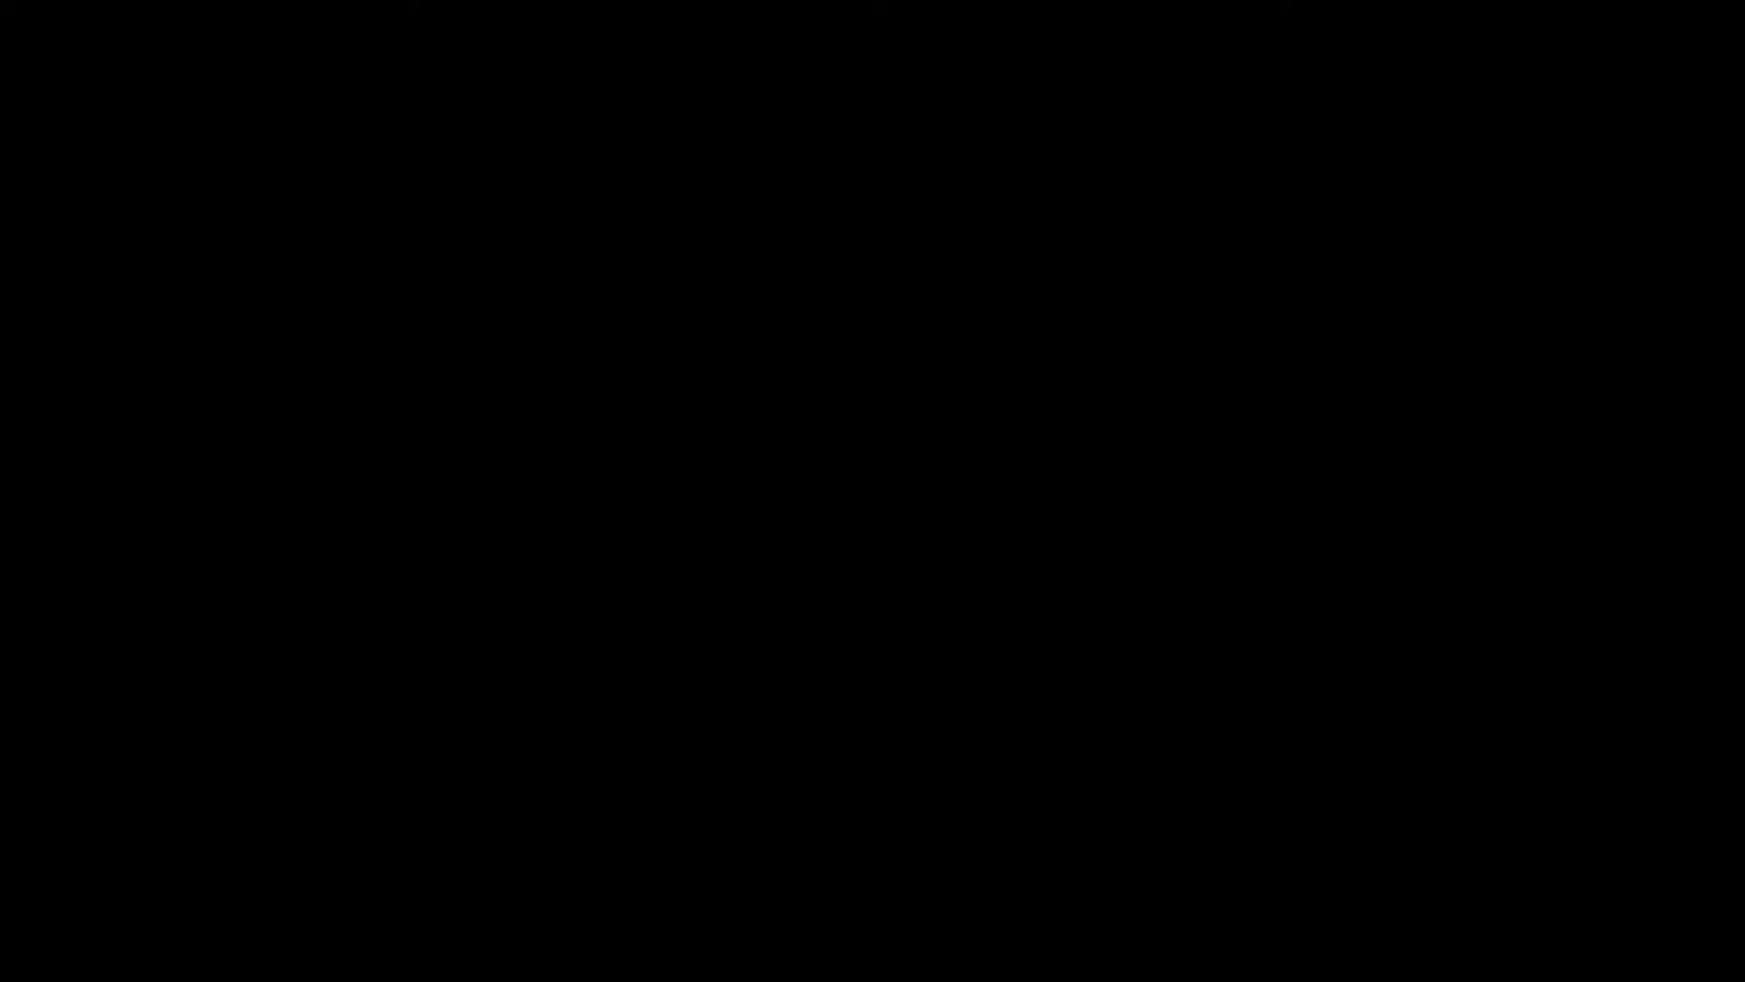